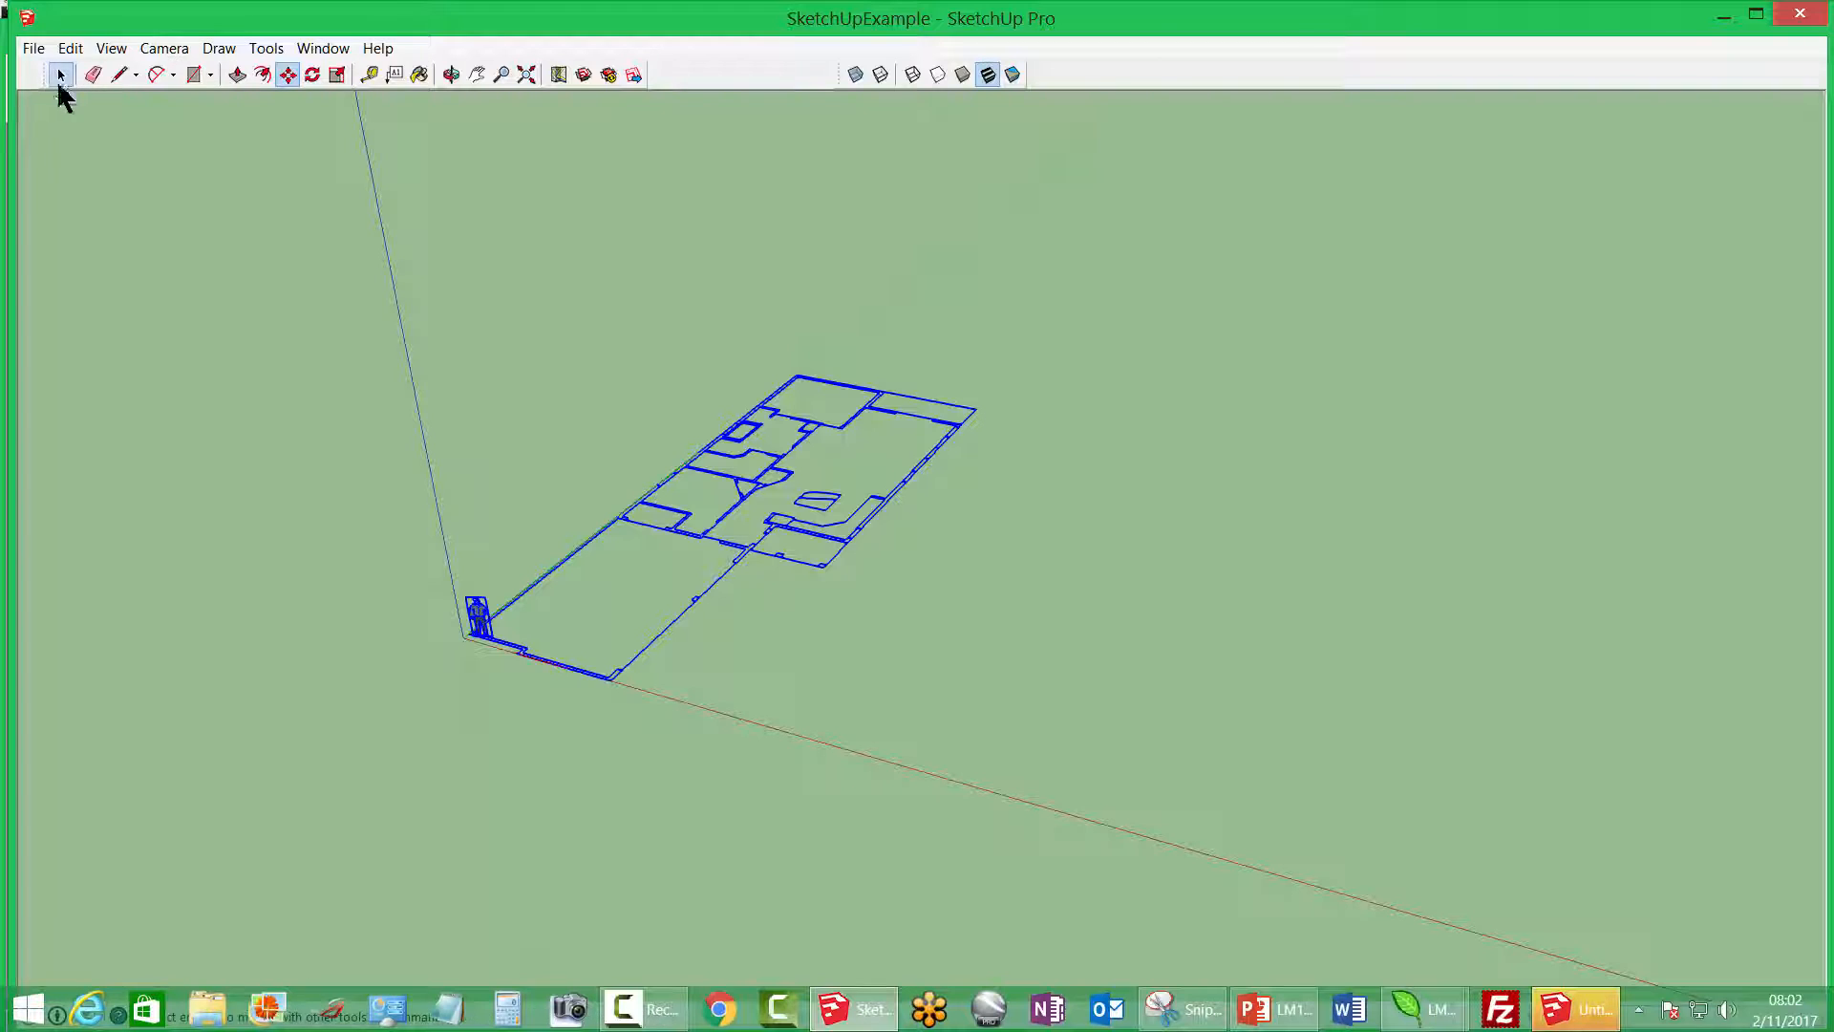
Delete the scale figure standing beside the origin
{"action": "left_click", "coordinate": [60, 76]}
{"action": "left_click", "coordinate": [485, 620]}
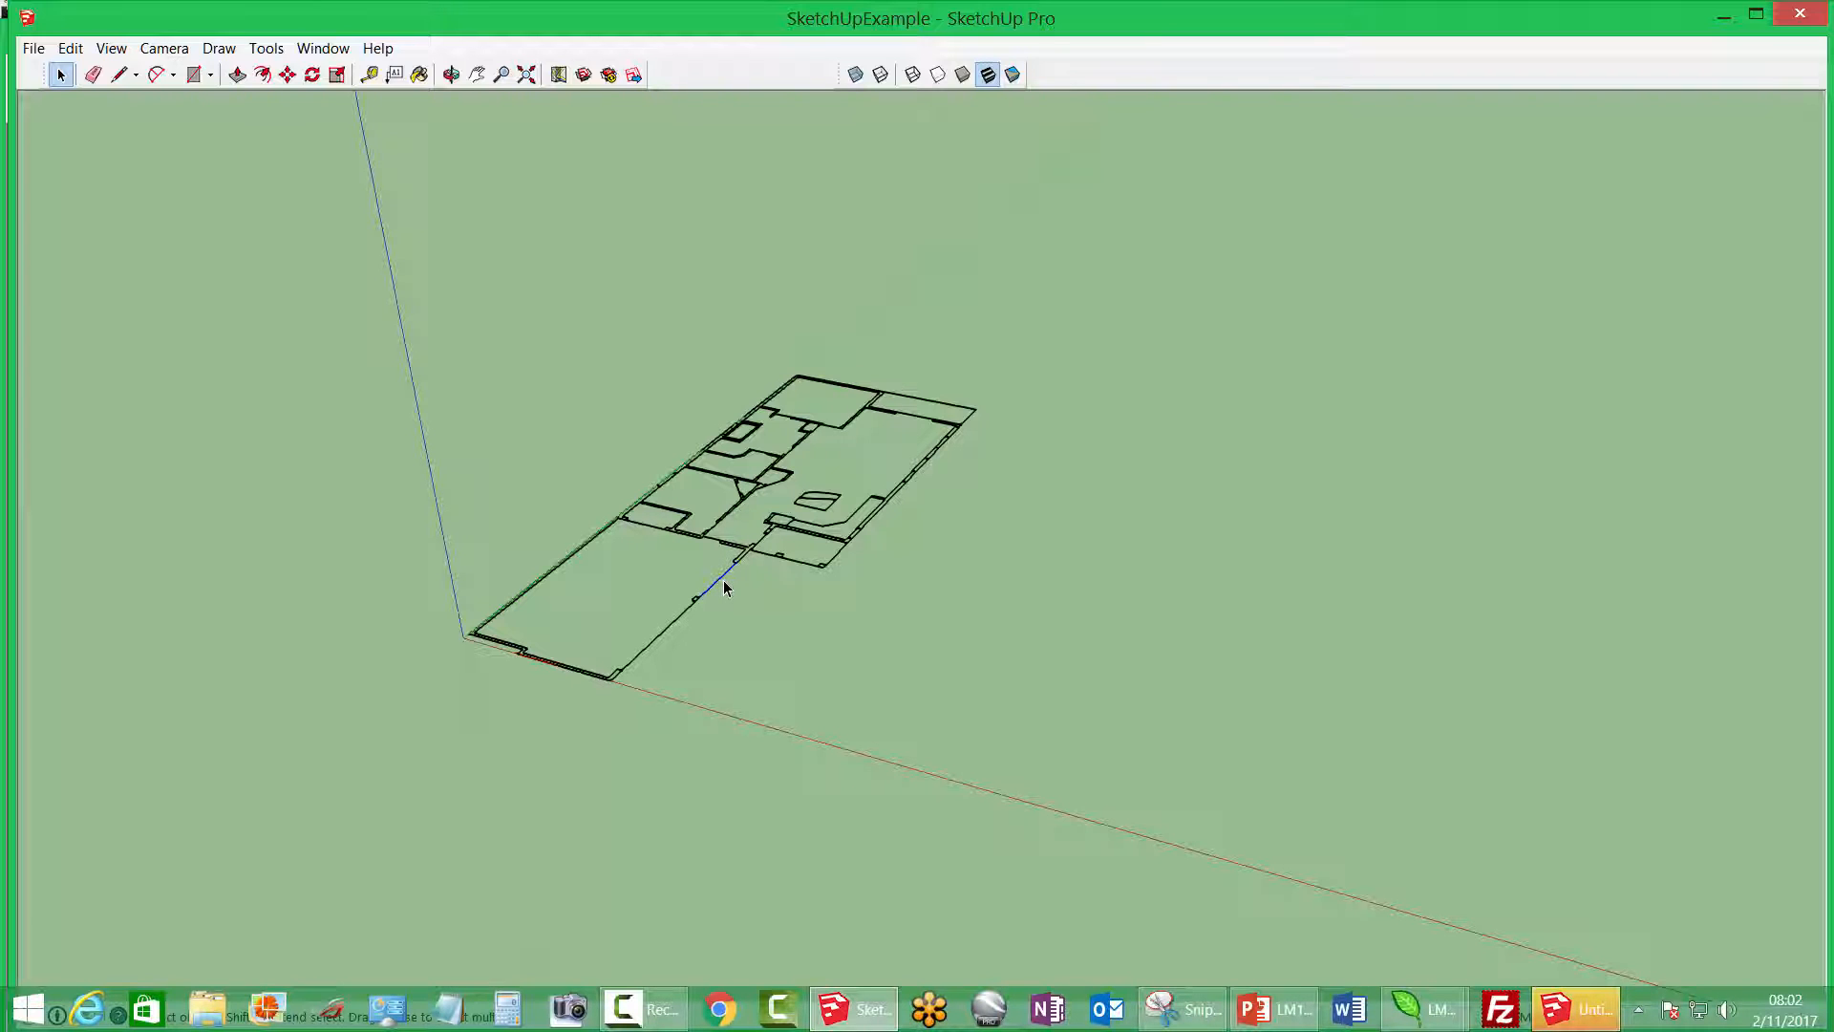
Select all the floor plan linework and make it a single group
{"action": "middle_click_drag", "start_coordinate": [752, 585], "coordinate": [919, 522]}
{"action": "scroll", "coordinate": [917, 522], "scroll_direction": "up", "scroll_amount": 3}
{"action": "middle_click_drag", "start_coordinate": [844, 570], "coordinate": [1184, 447]}
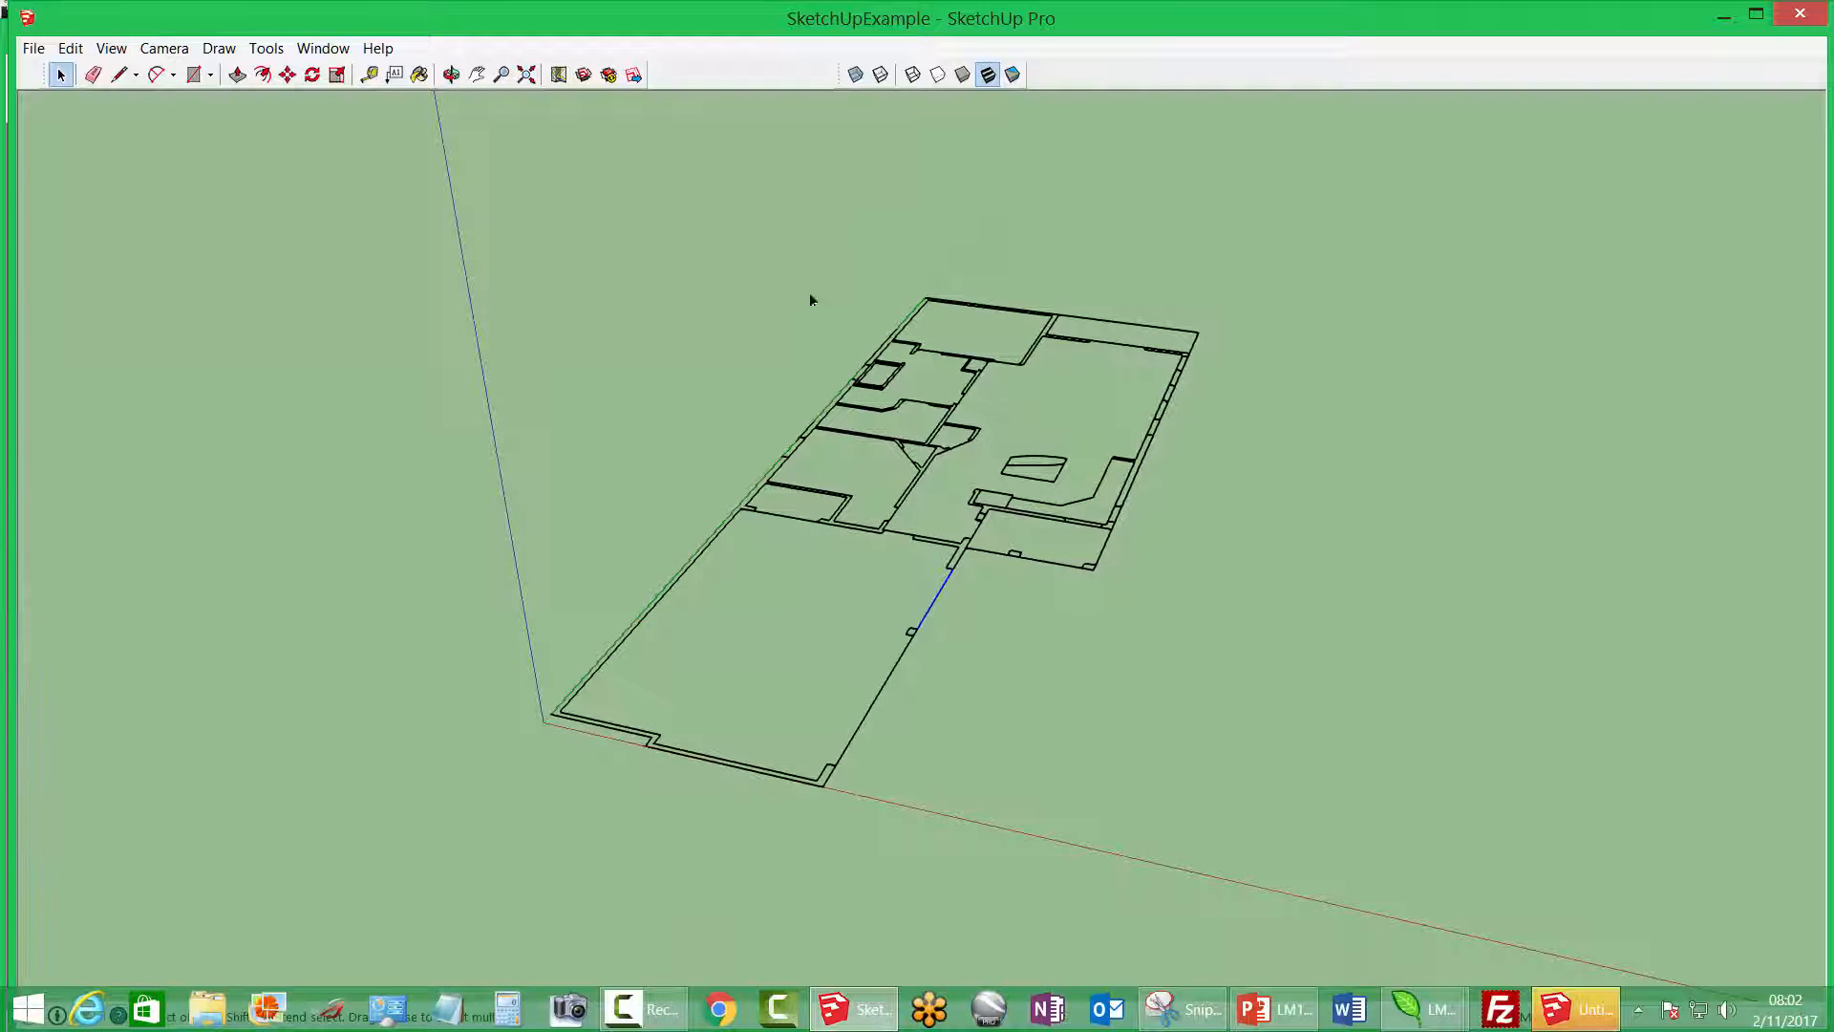
{"action": "left_click", "coordinate": [71, 47]}
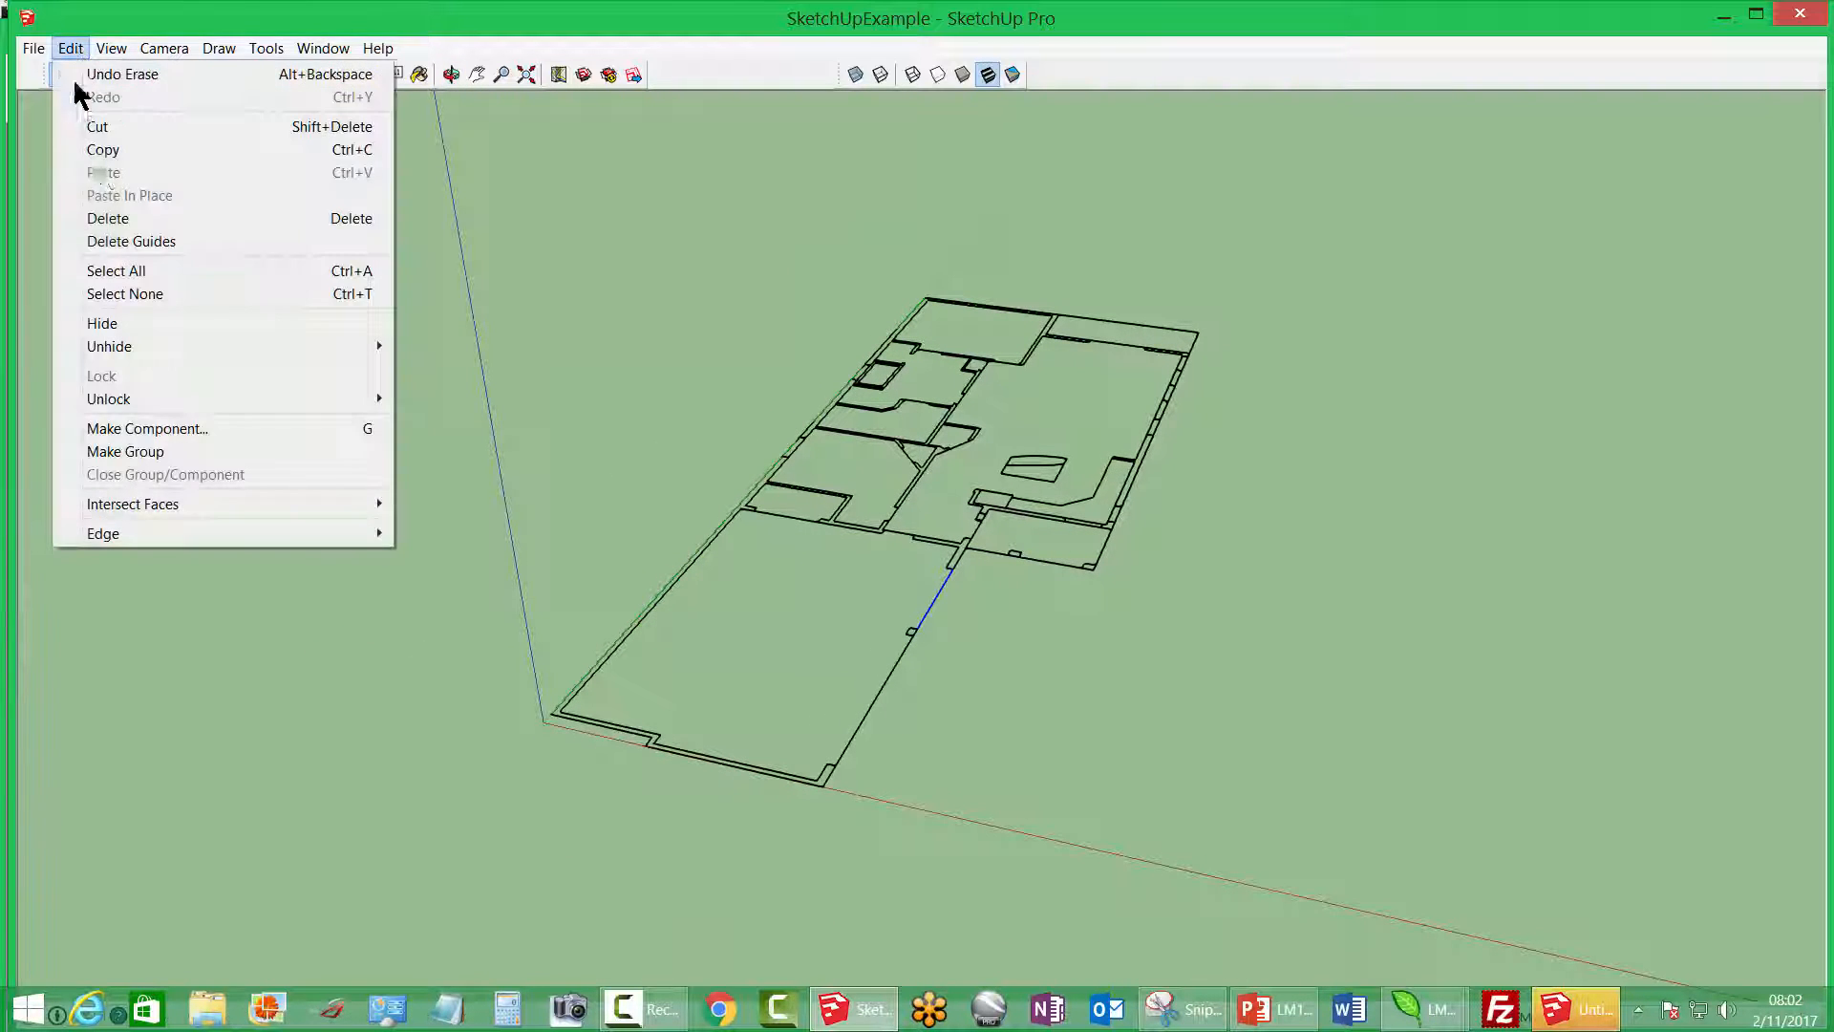
{"action": "left_click", "coordinate": [122, 271]}
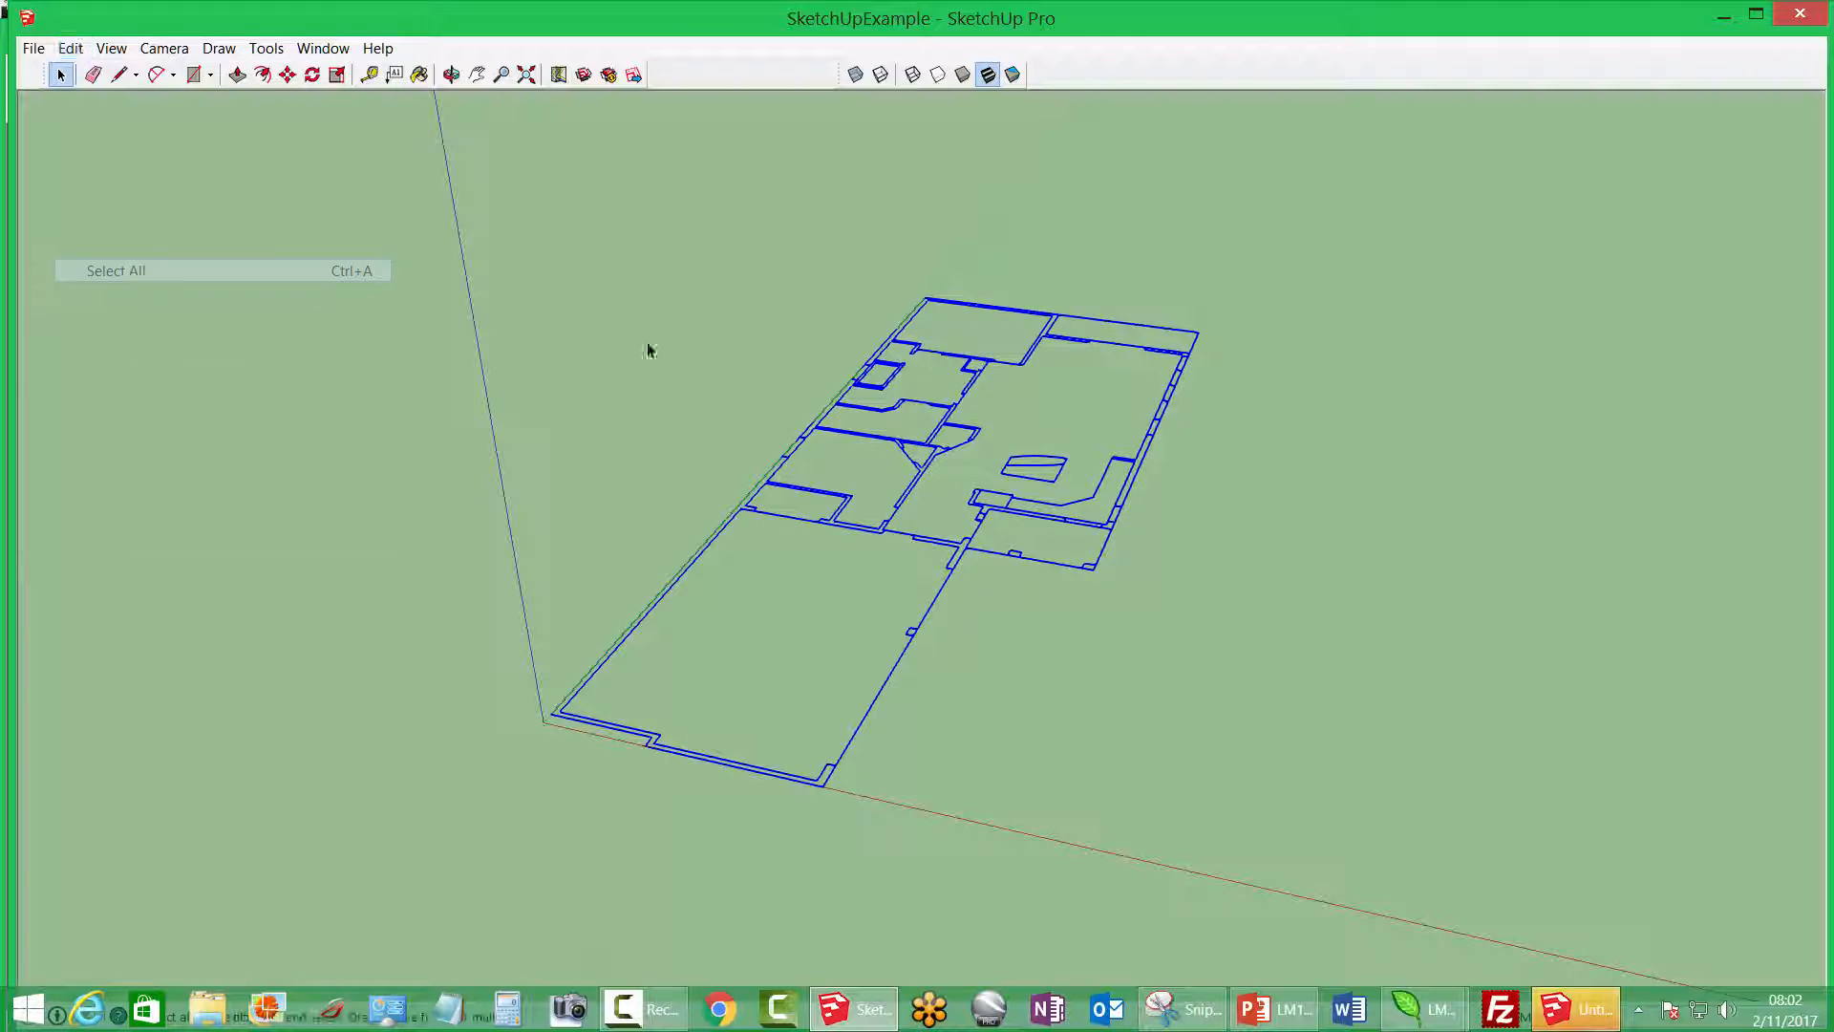
{"action": "right_click", "coordinate": [976, 385]}
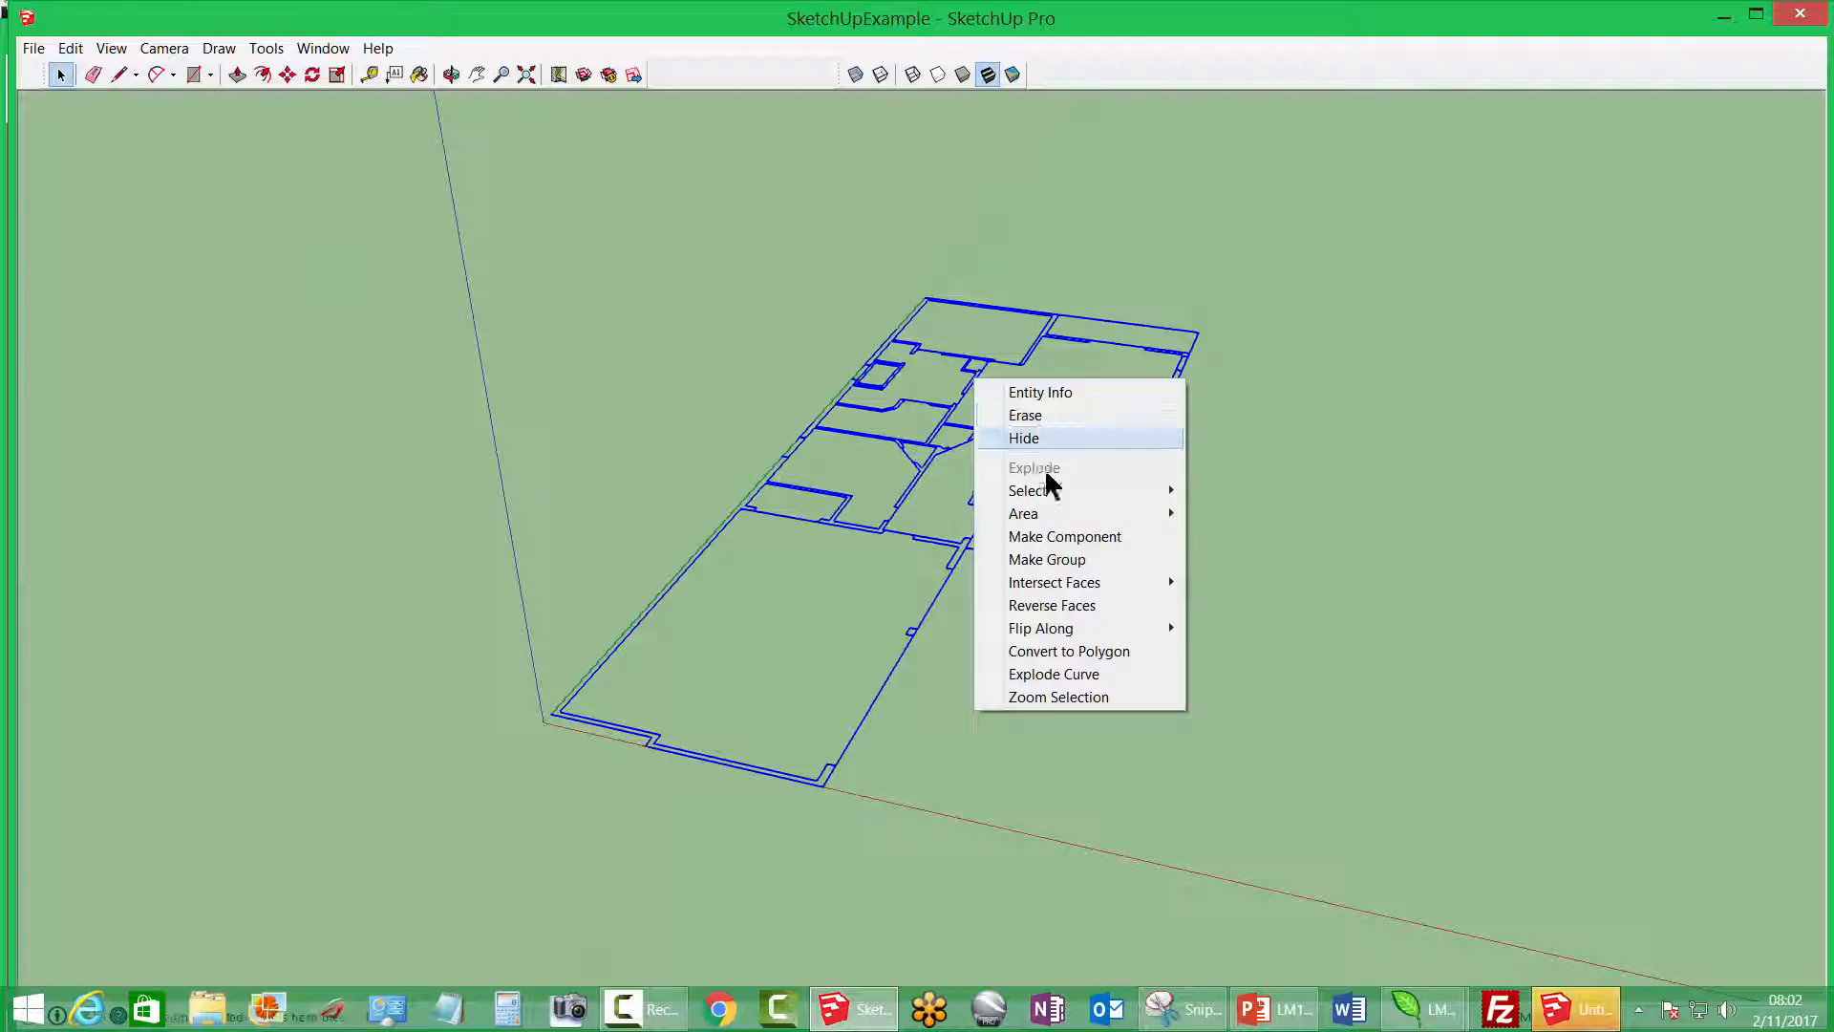
{"action": "left_click", "coordinate": [1072, 558]}
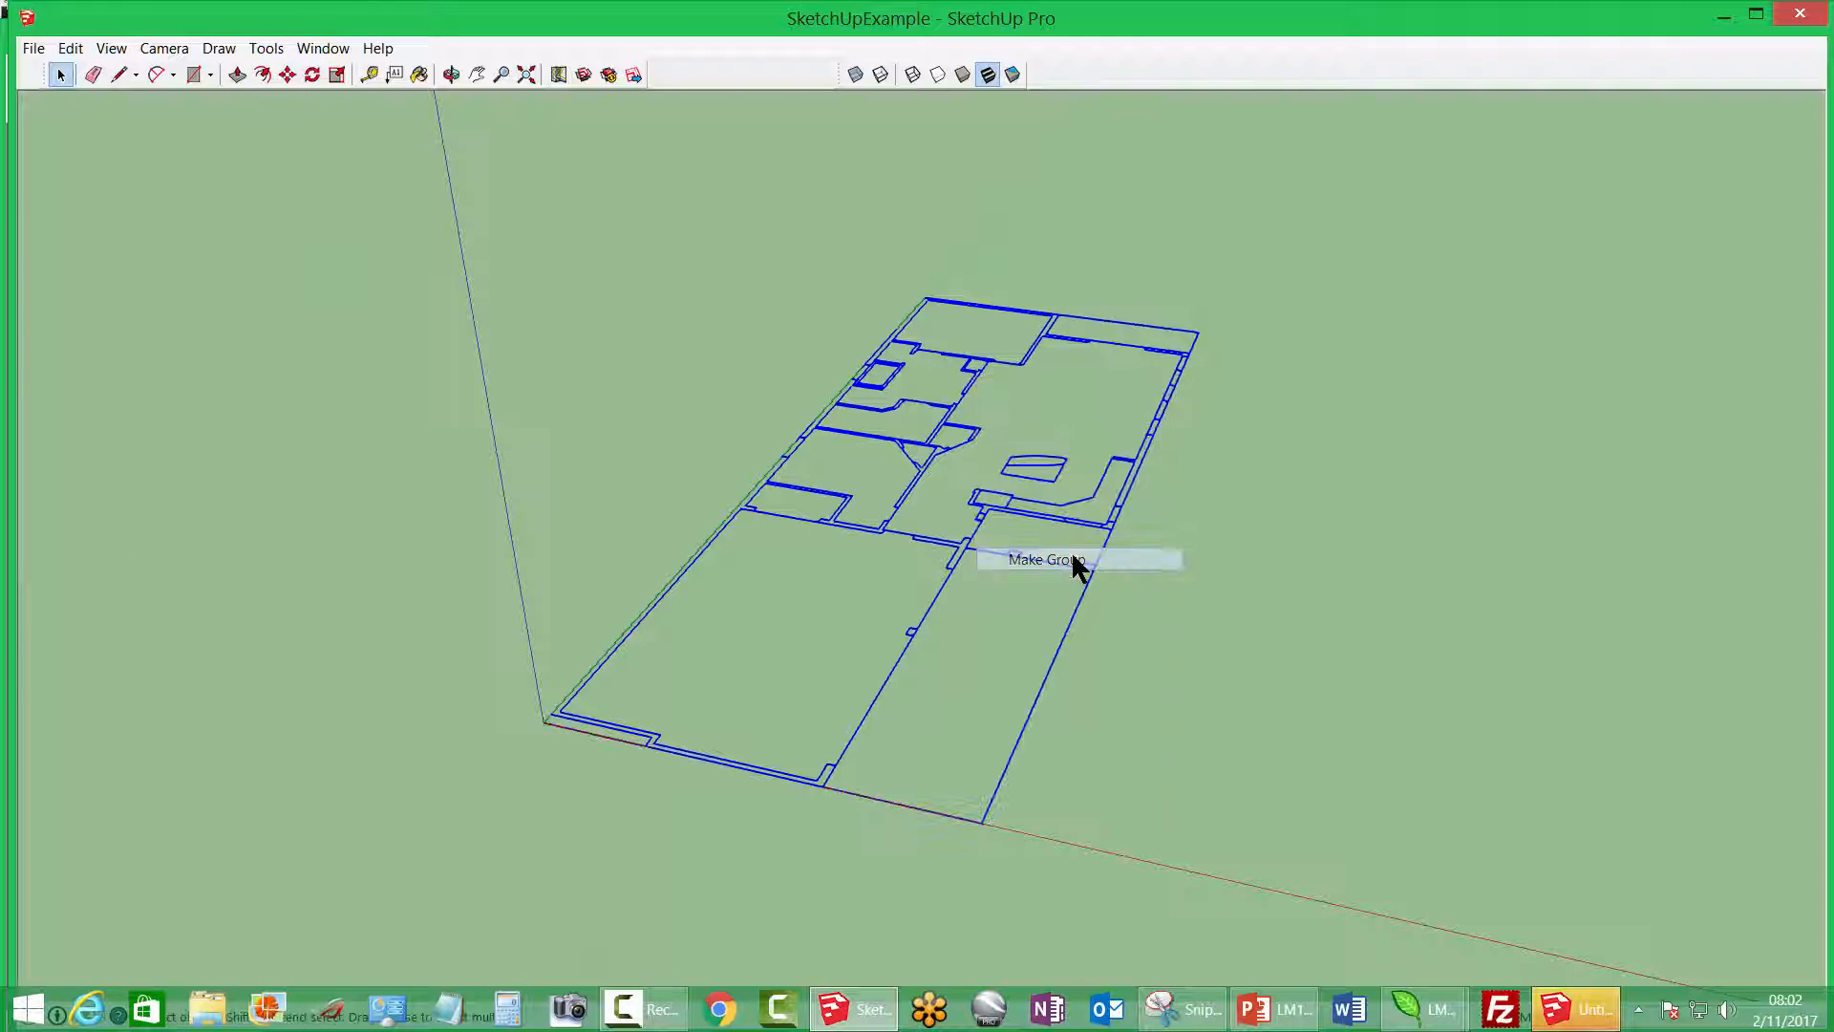
Move the grouped floor plan across the ground so the origin lies inside the house
{"action": "left_click", "coordinate": [288, 75]}
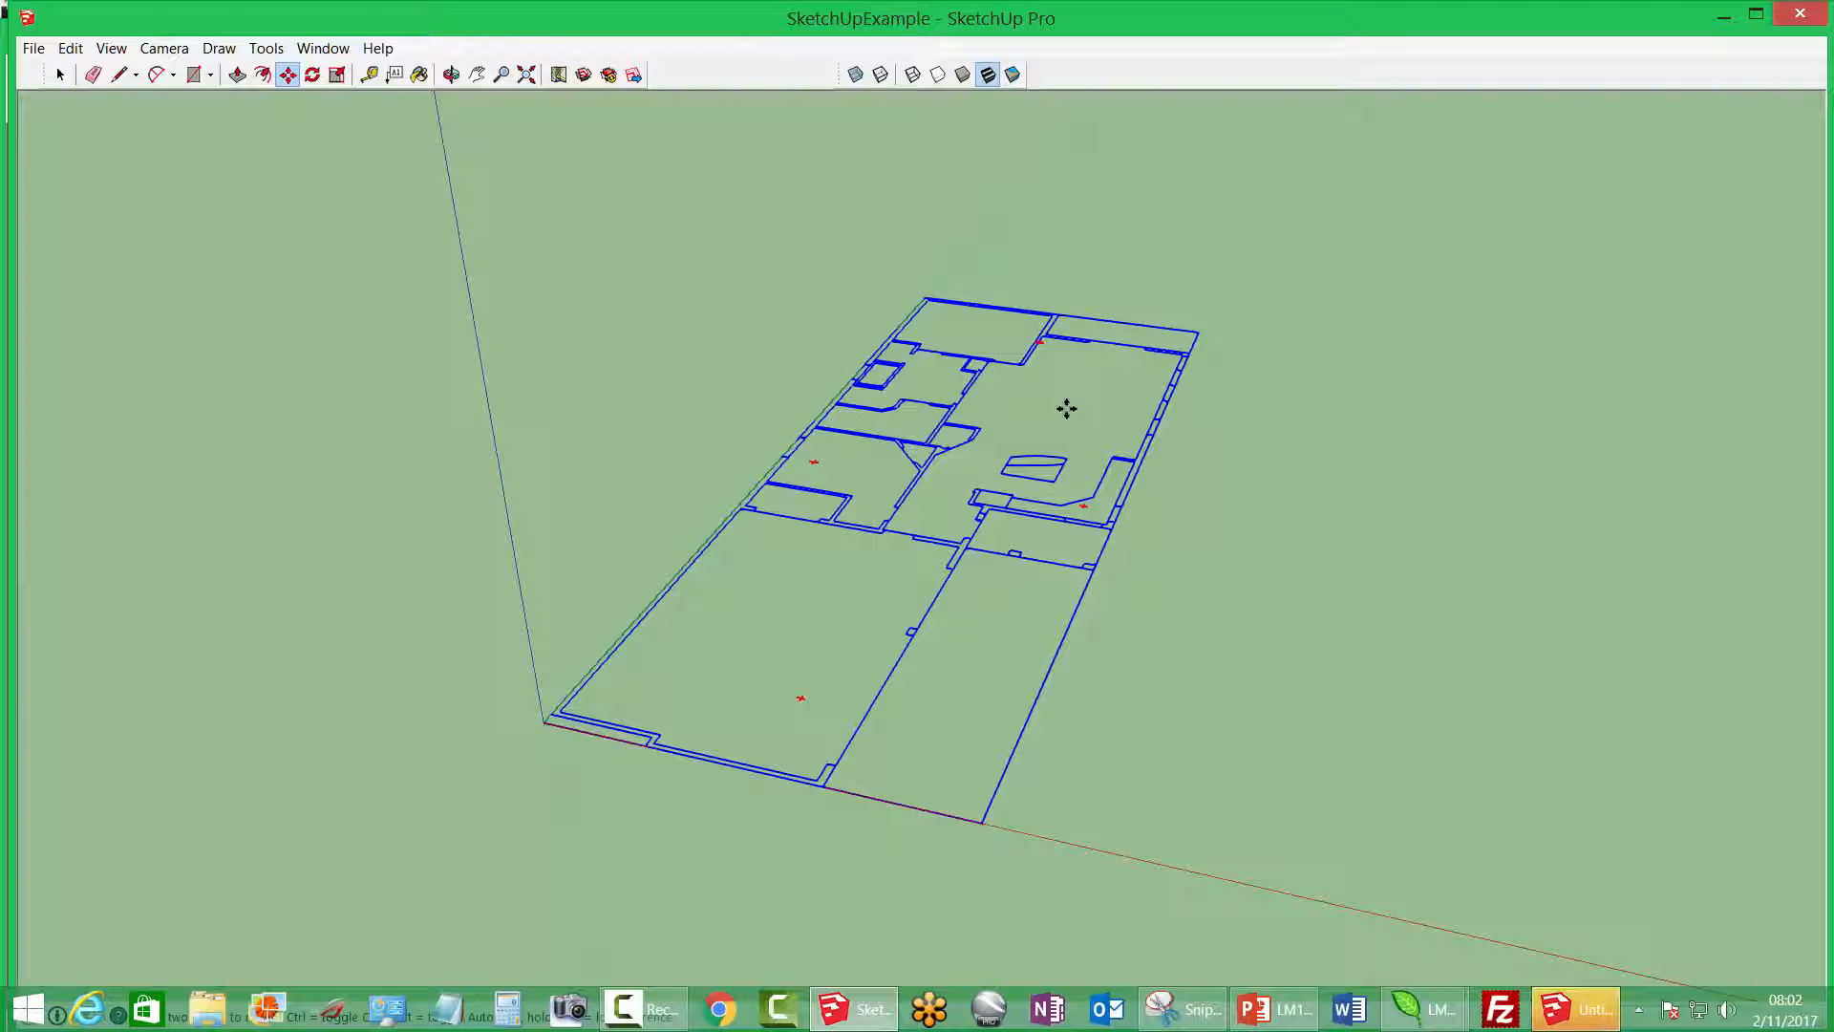
{"action": "left_click_drag", "start_coordinate": [1052, 410], "coordinate": [627, 667]}
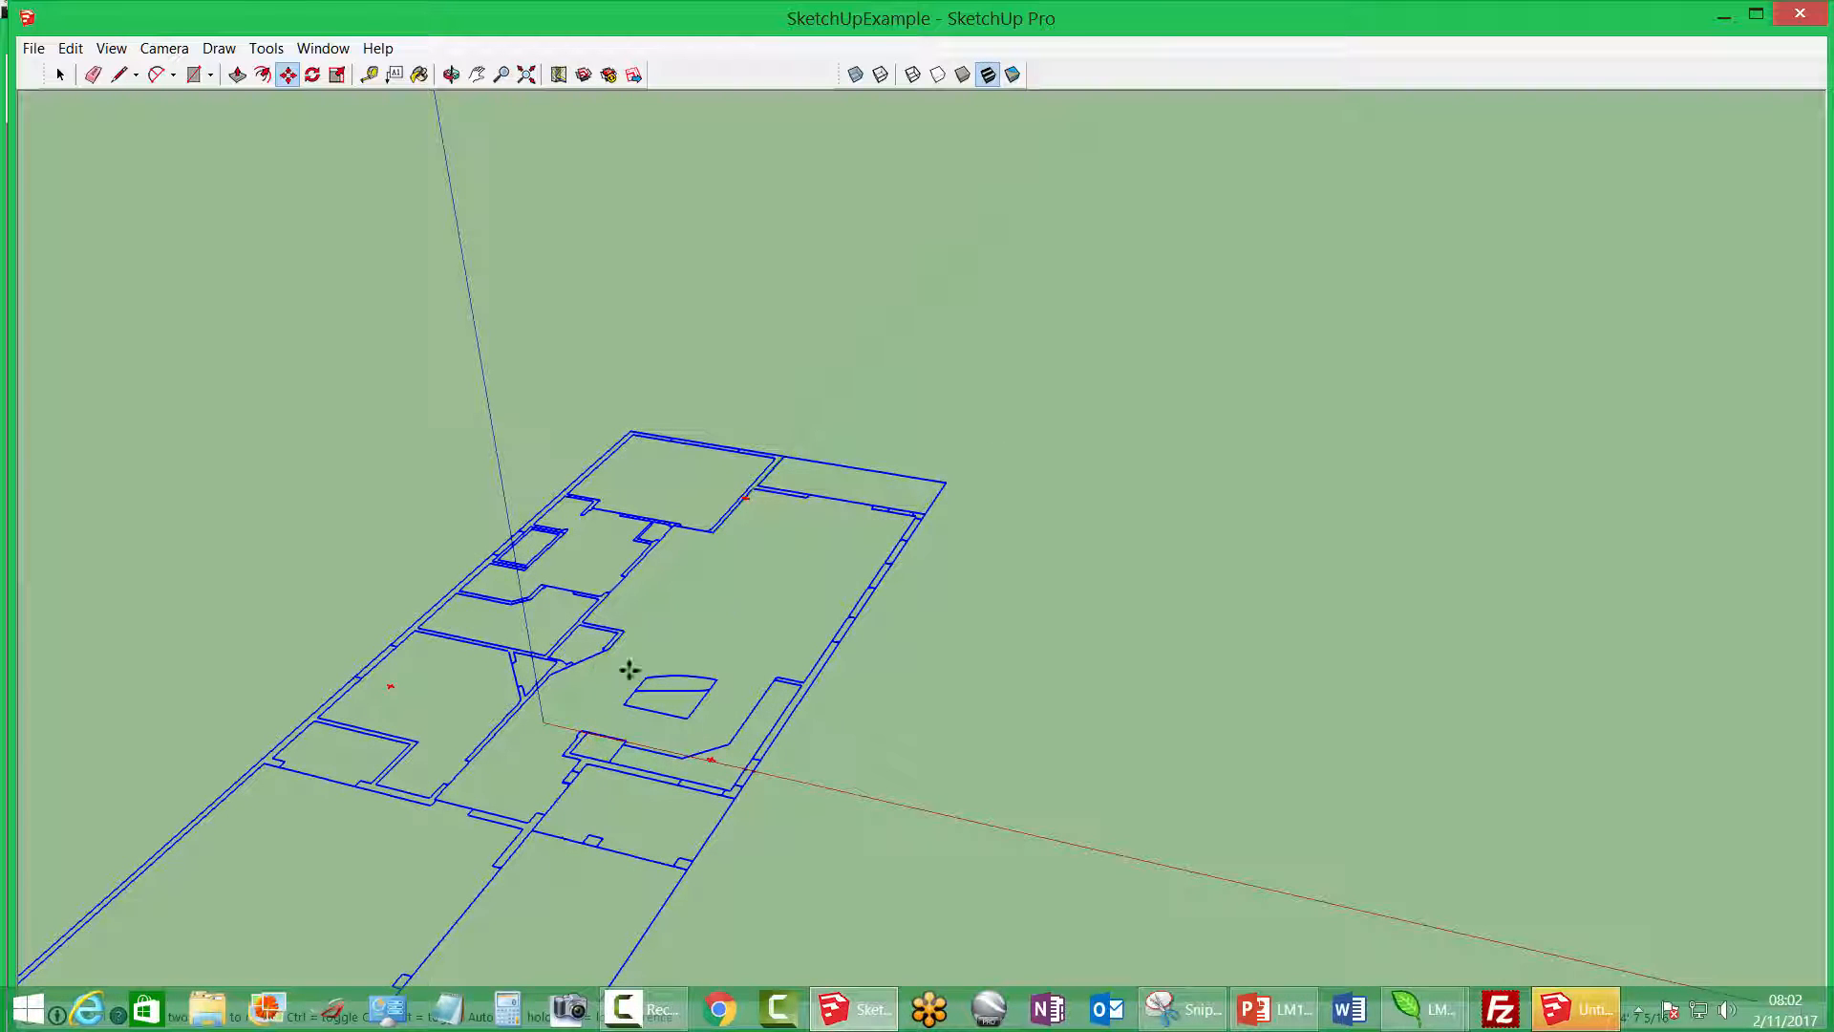
Try to lift the floor plan group vertically along the blue axis from the origin, and undo the lift
{"action": "middle_click_drag", "start_coordinate": [627, 667], "coordinate": [831, 544]}
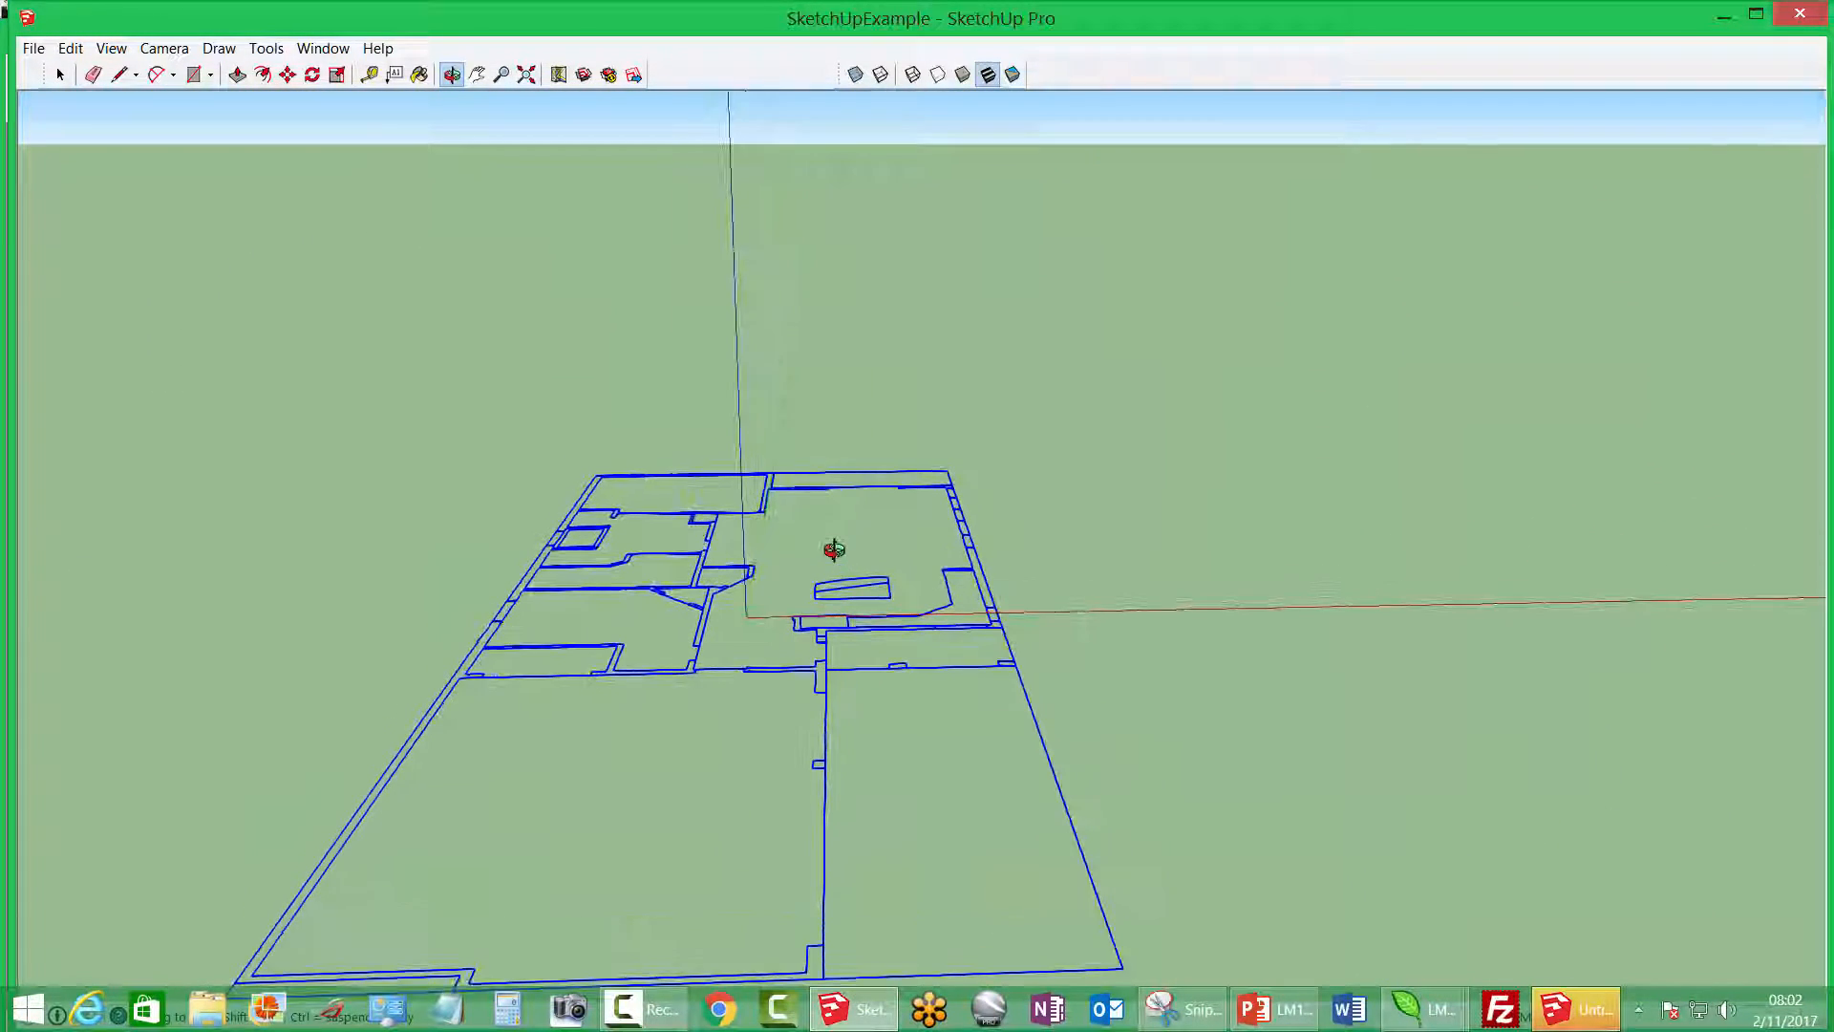
{"action": "middle_click_drag", "start_coordinate": [757, 593], "coordinate": [770, 413], "text": "shift"}
{"action": "key", "text": "m"}
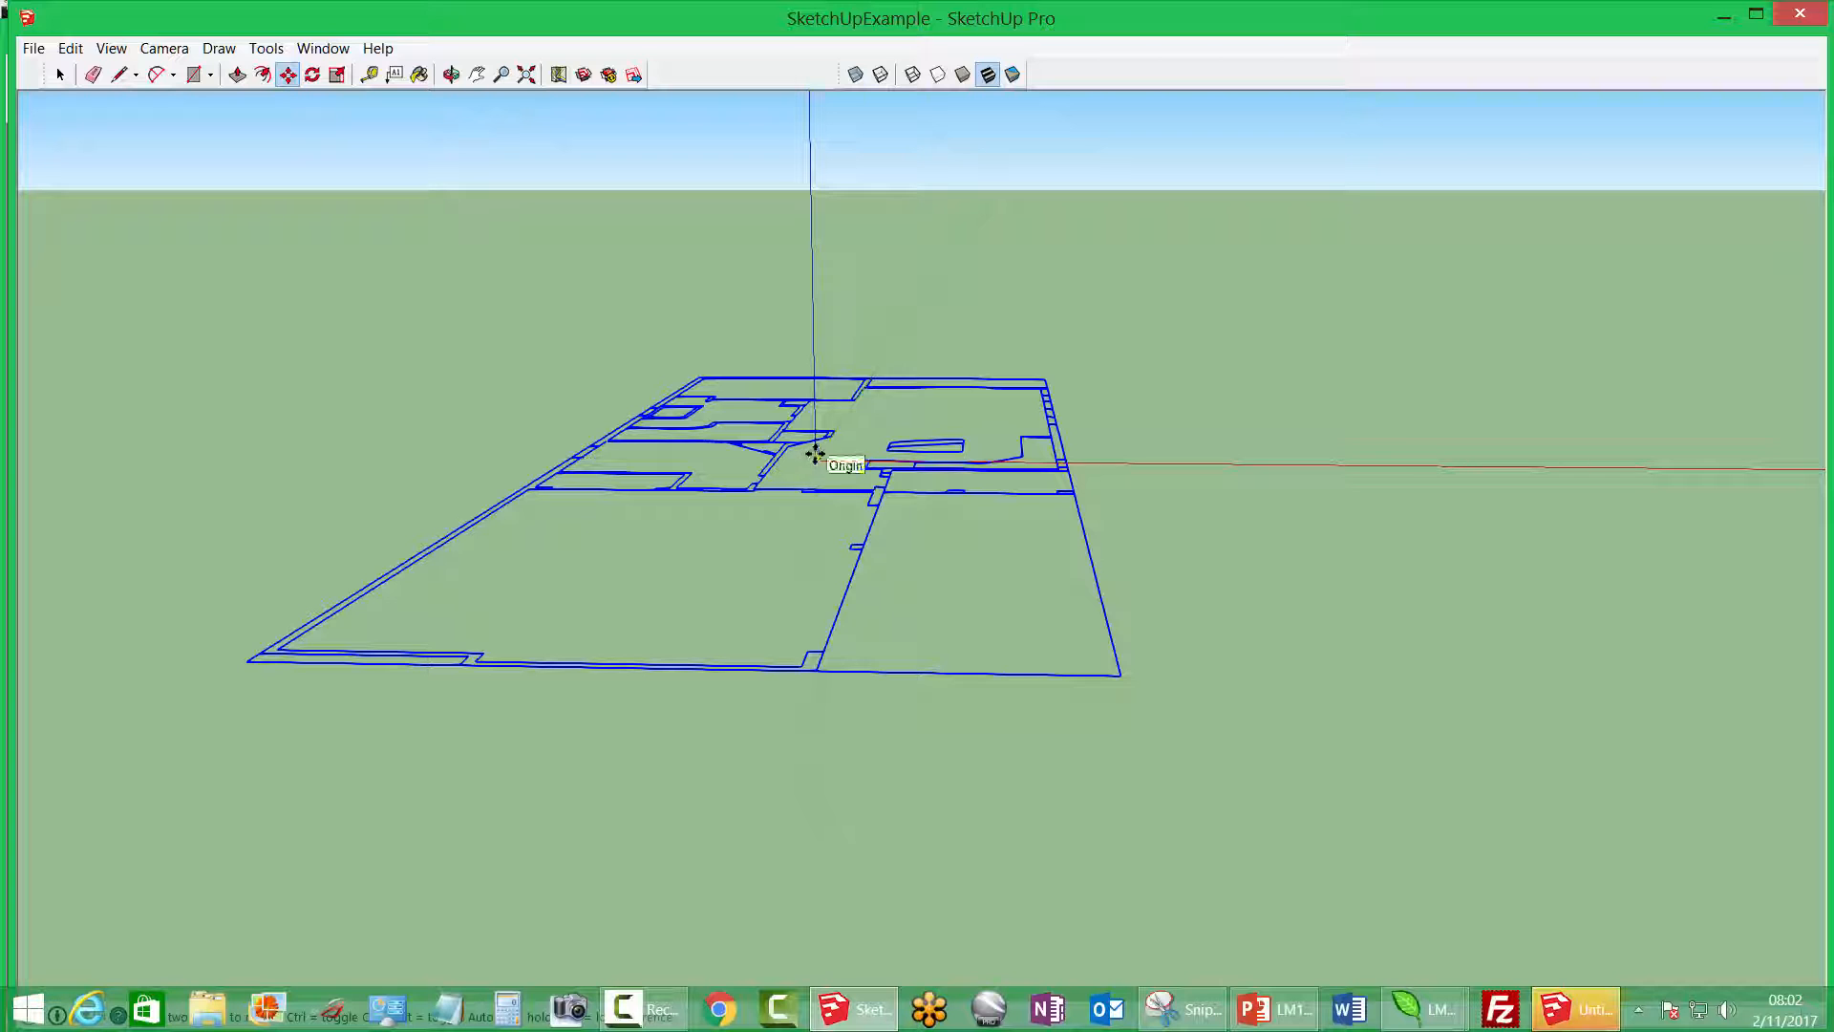
{"action": "left_click_drag", "start_coordinate": [814, 457], "coordinate": [814, 225]}
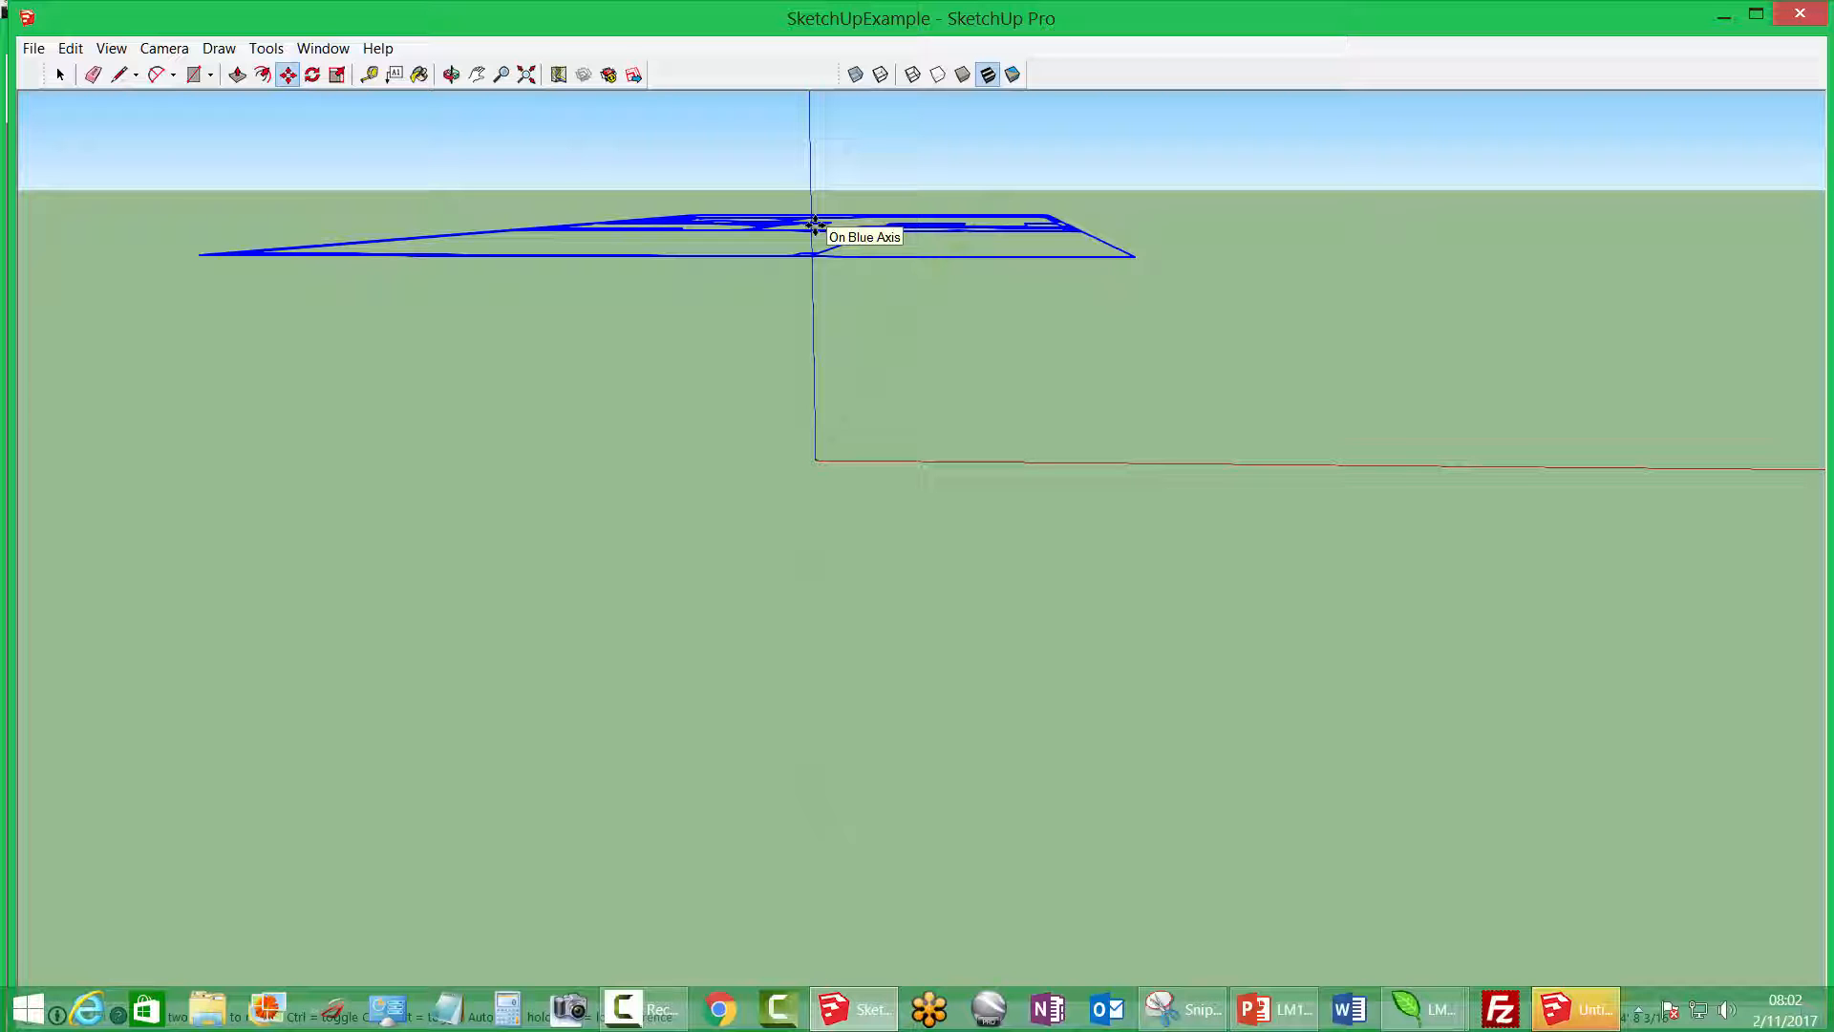
{"action": "left_click_drag", "start_coordinate": [813, 225], "coordinate": [815, 225]}
{"action": "key", "text": "ctrl+z"}
Explode the floor plan group back into separate edges and clear the selection
{"action": "middle_click_drag", "start_coordinate": [946, 577], "coordinate": [297, 529]}
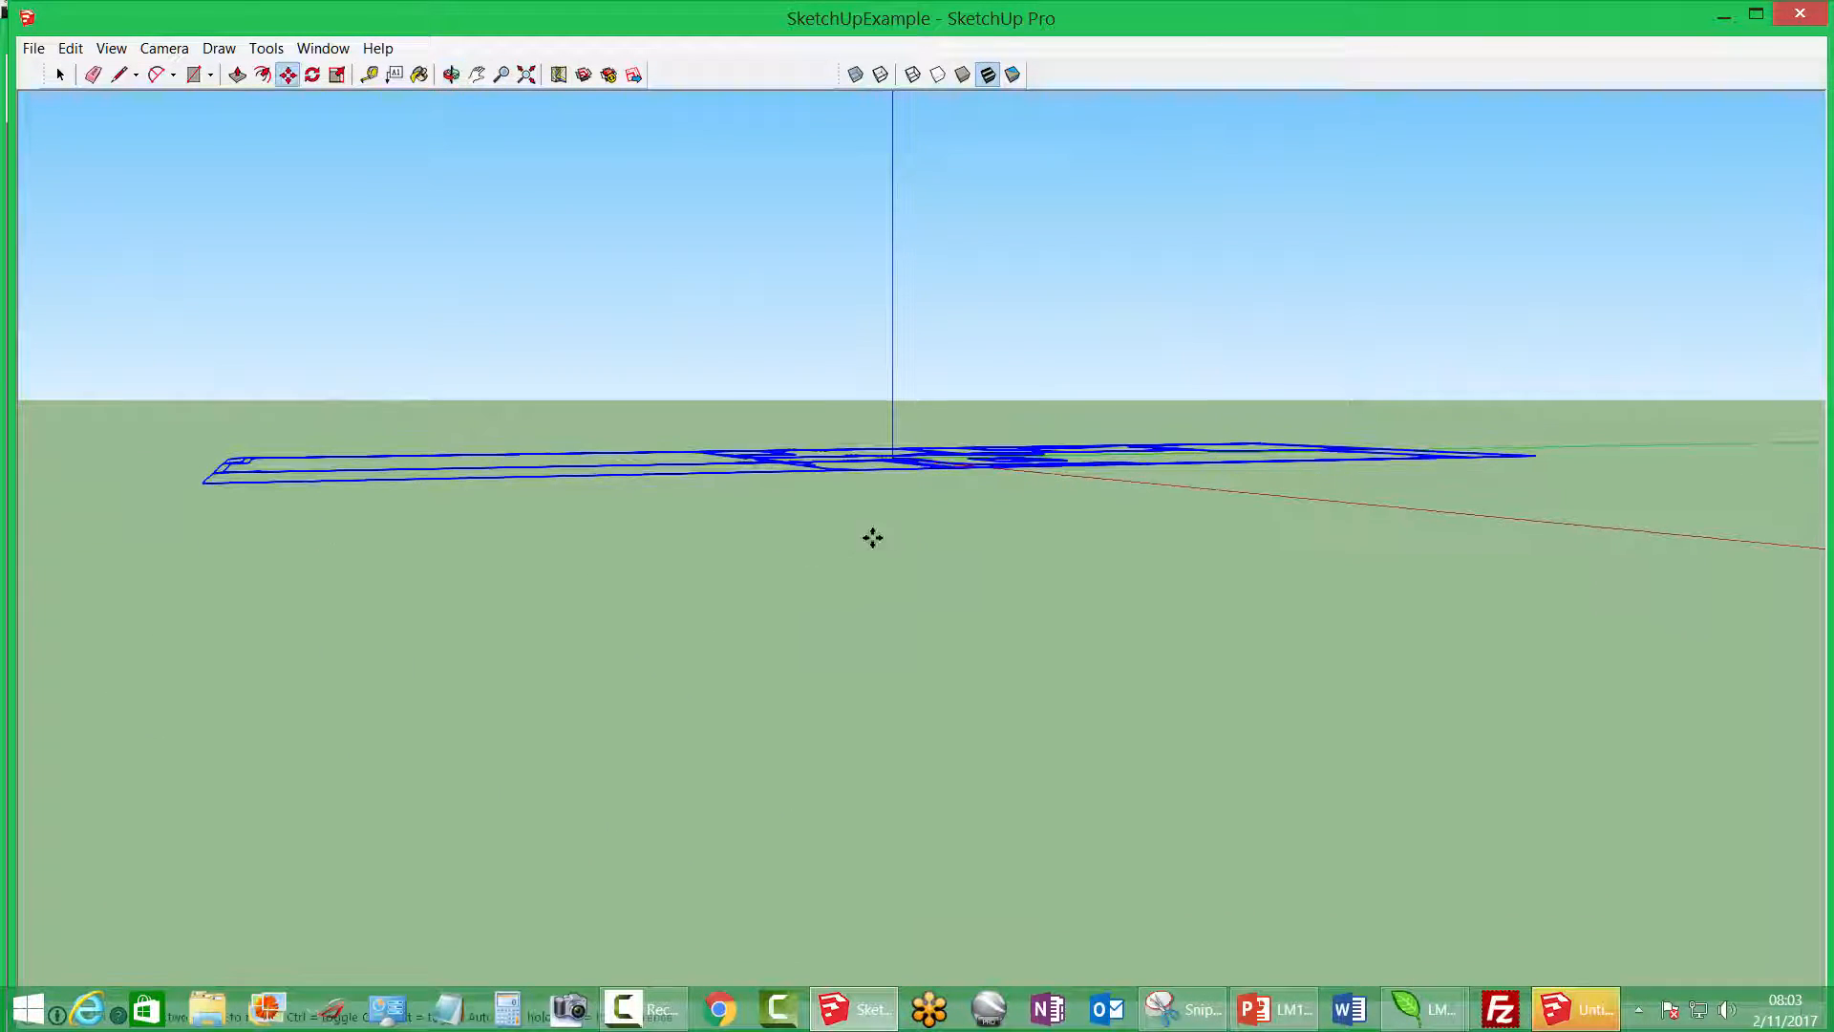
{"action": "middle_click_drag", "start_coordinate": [873, 536], "coordinate": [778, 749]}
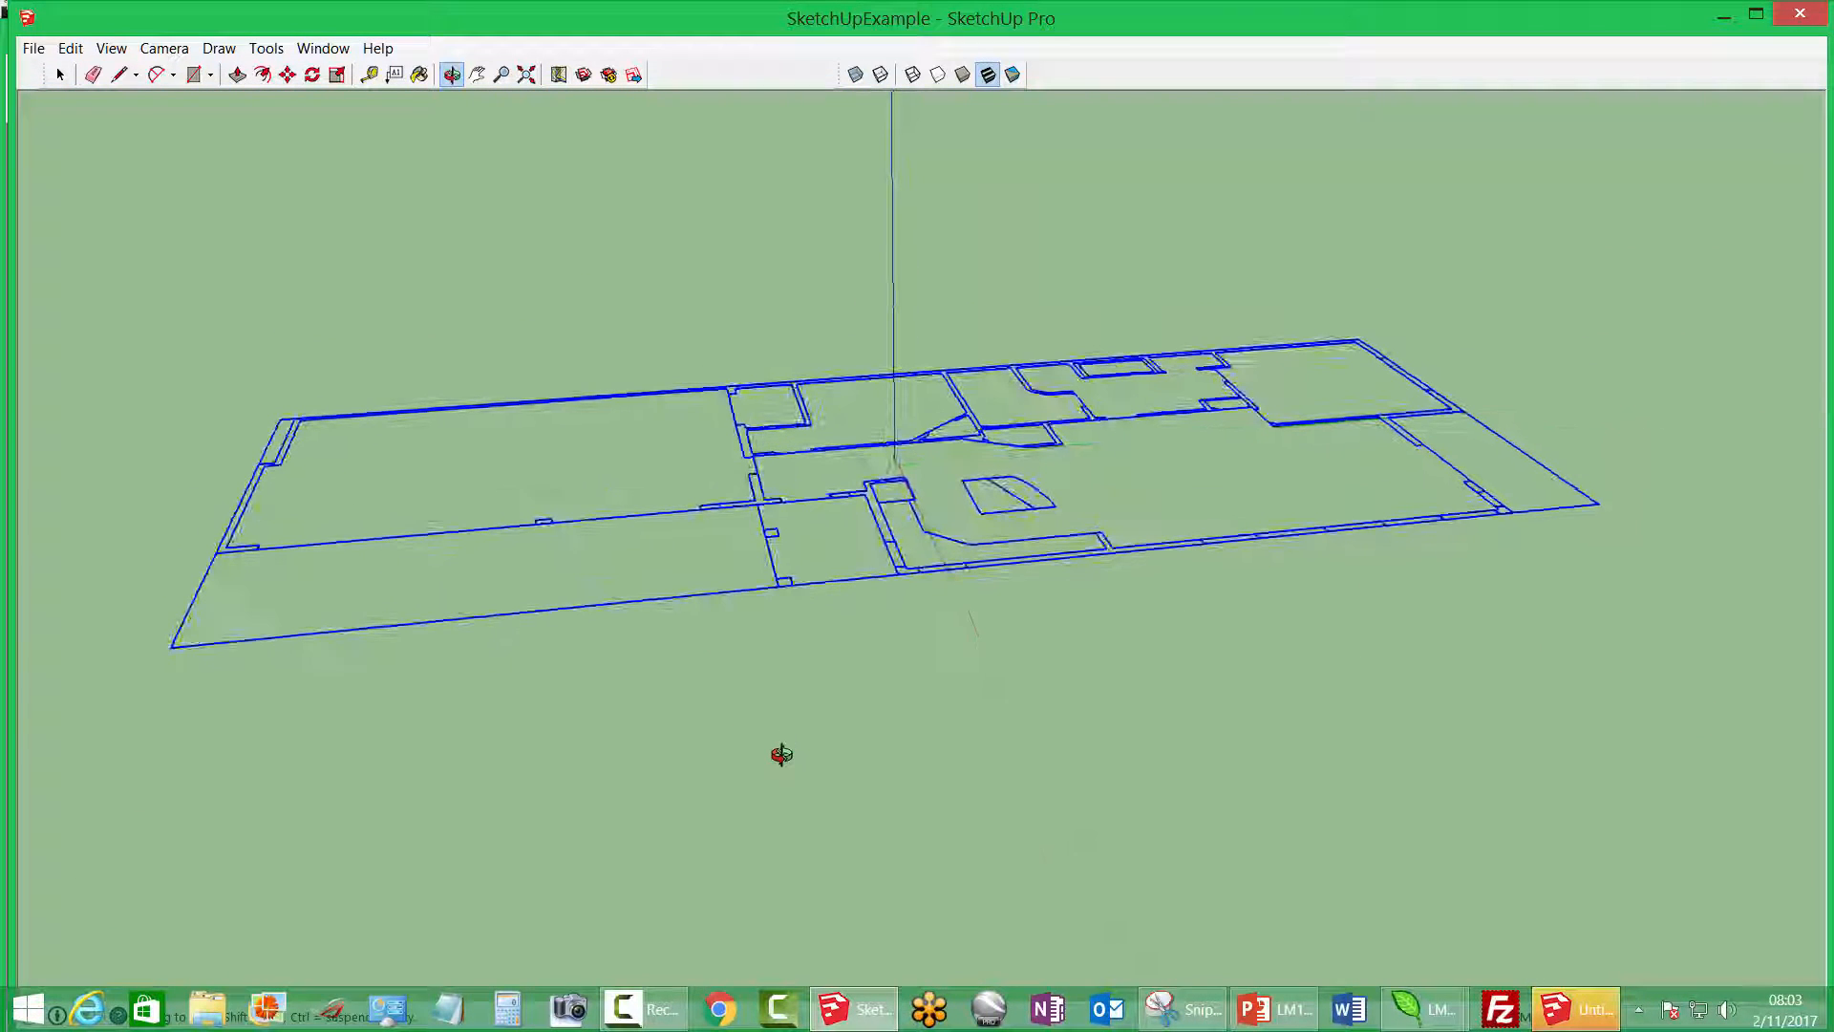
{"action": "key", "text": "m"}
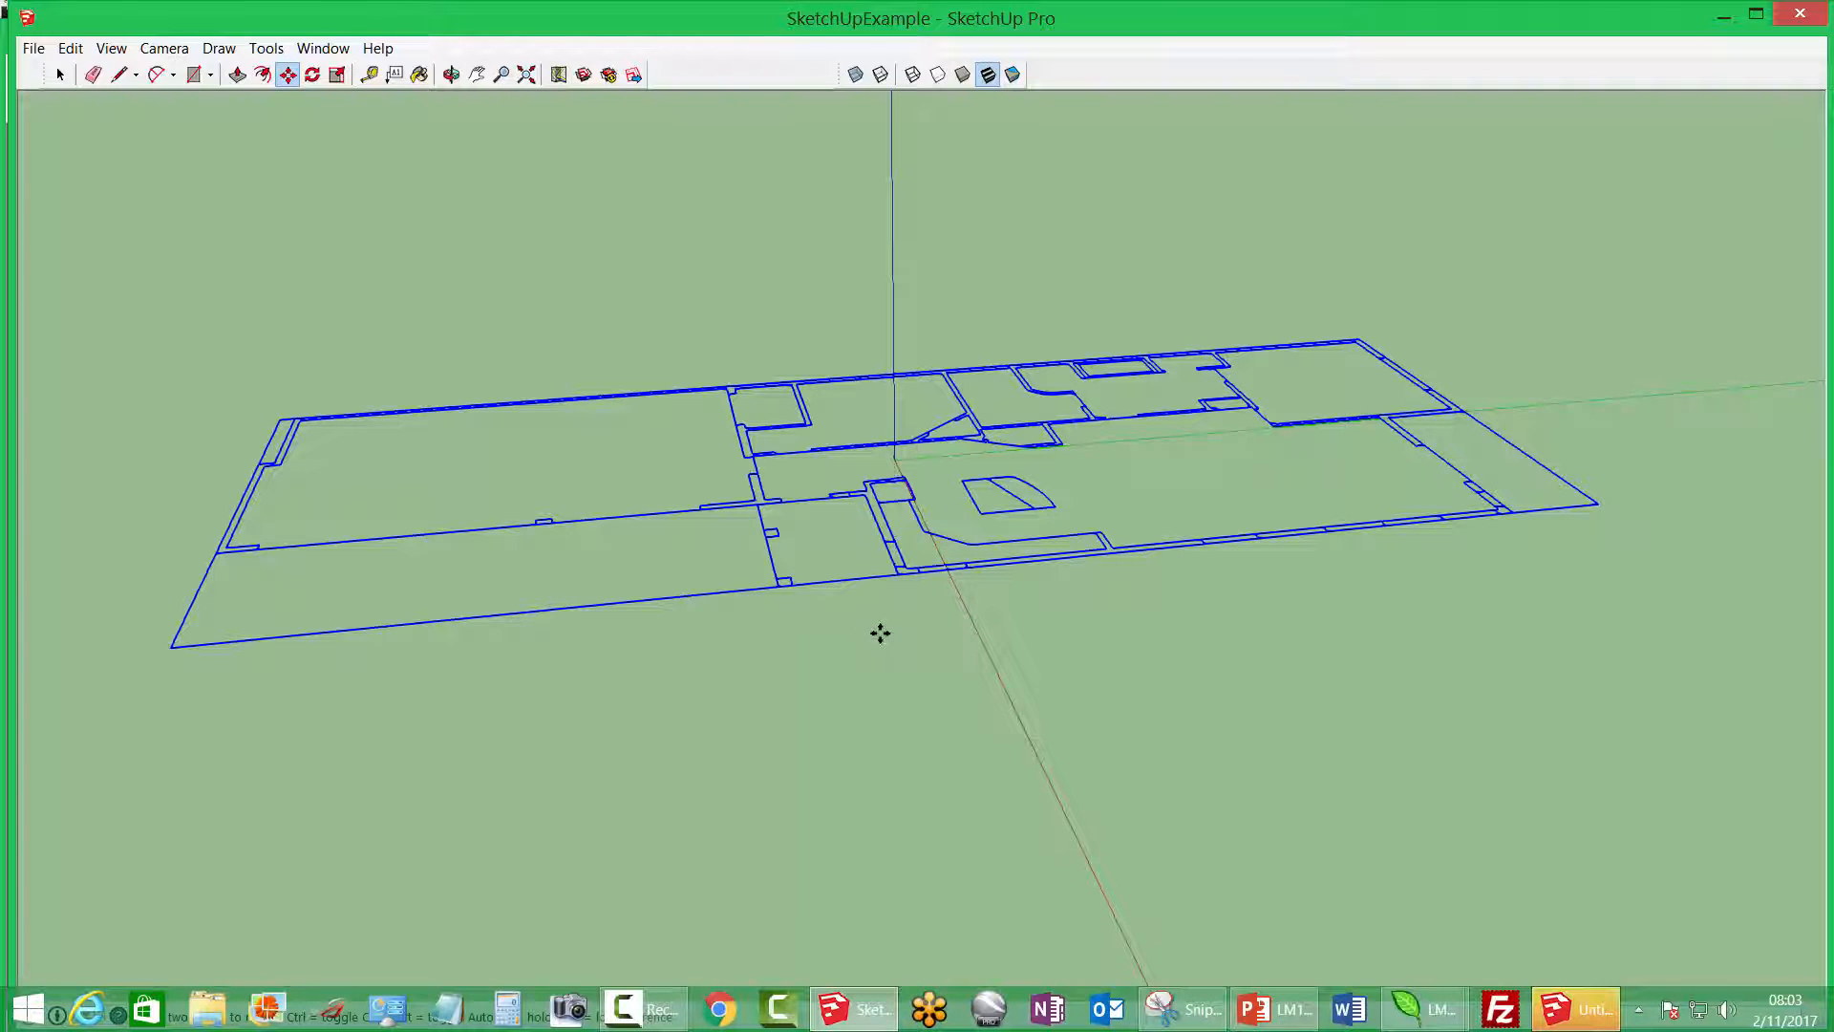
{"action": "middle_click_drag", "start_coordinate": [978, 618], "coordinate": [1246, 561]}
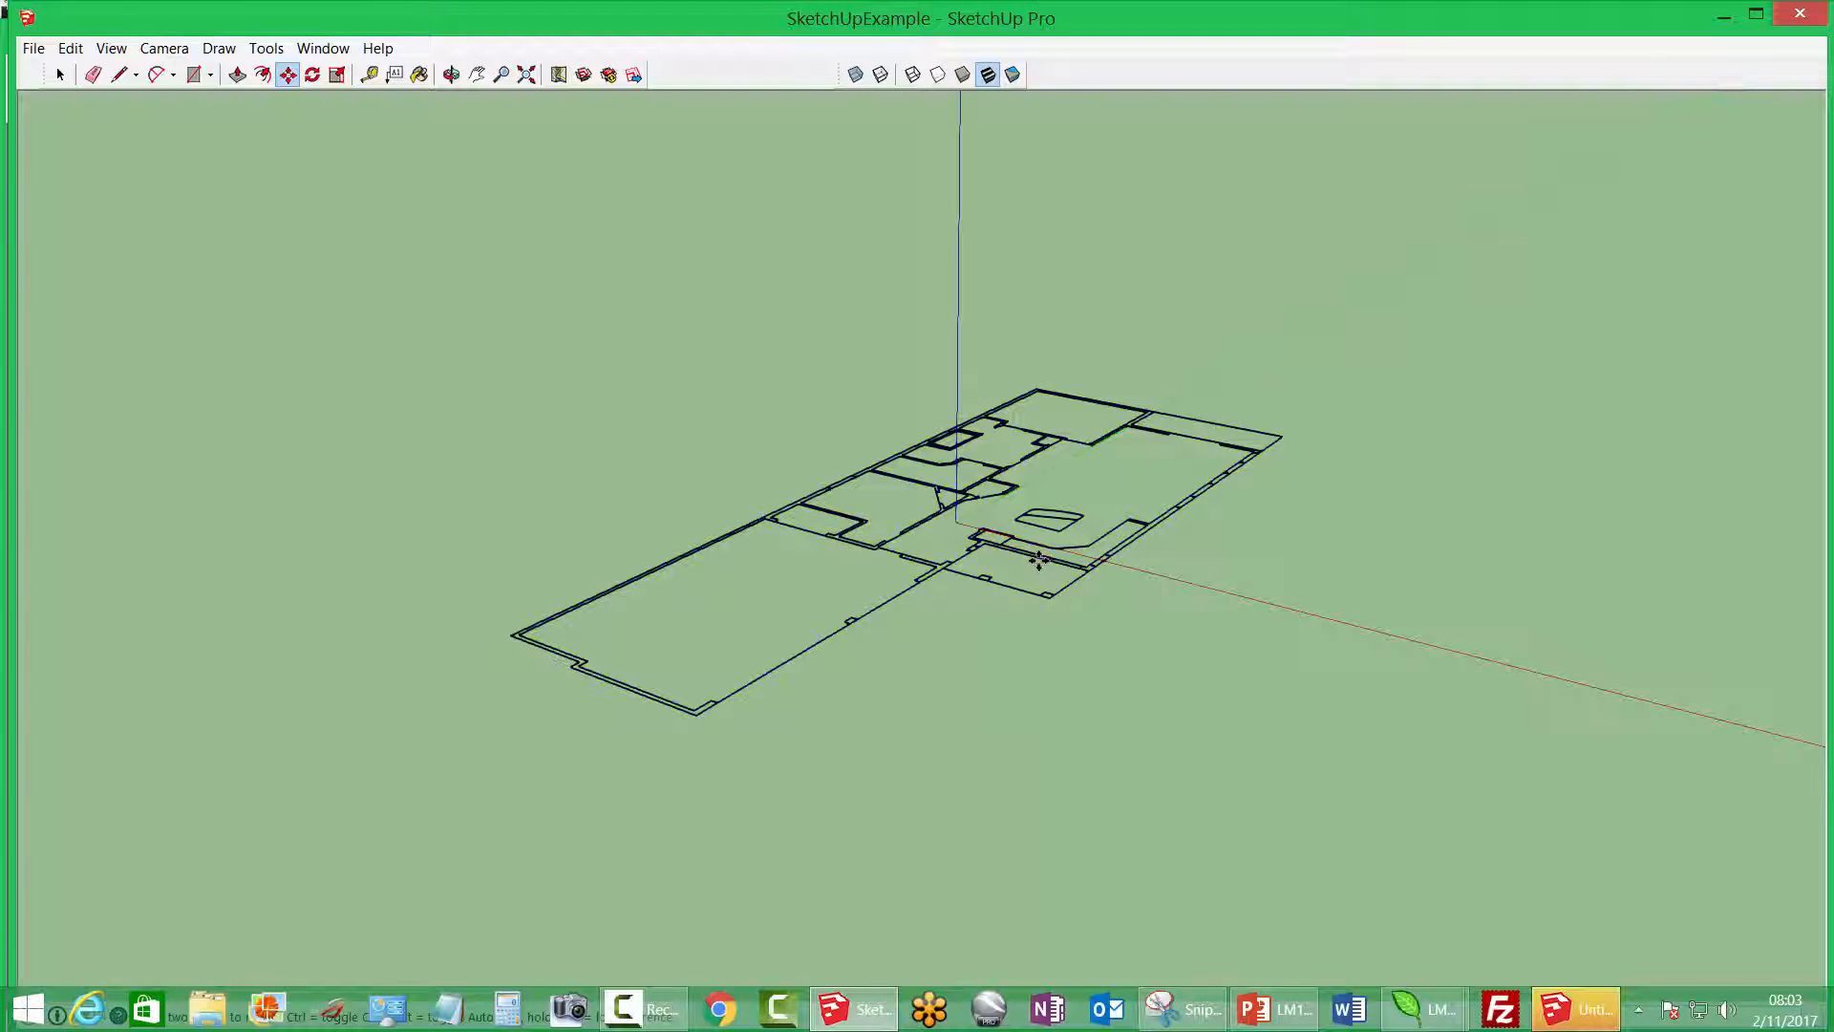
{"action": "left_click", "coordinate": [58, 75]}
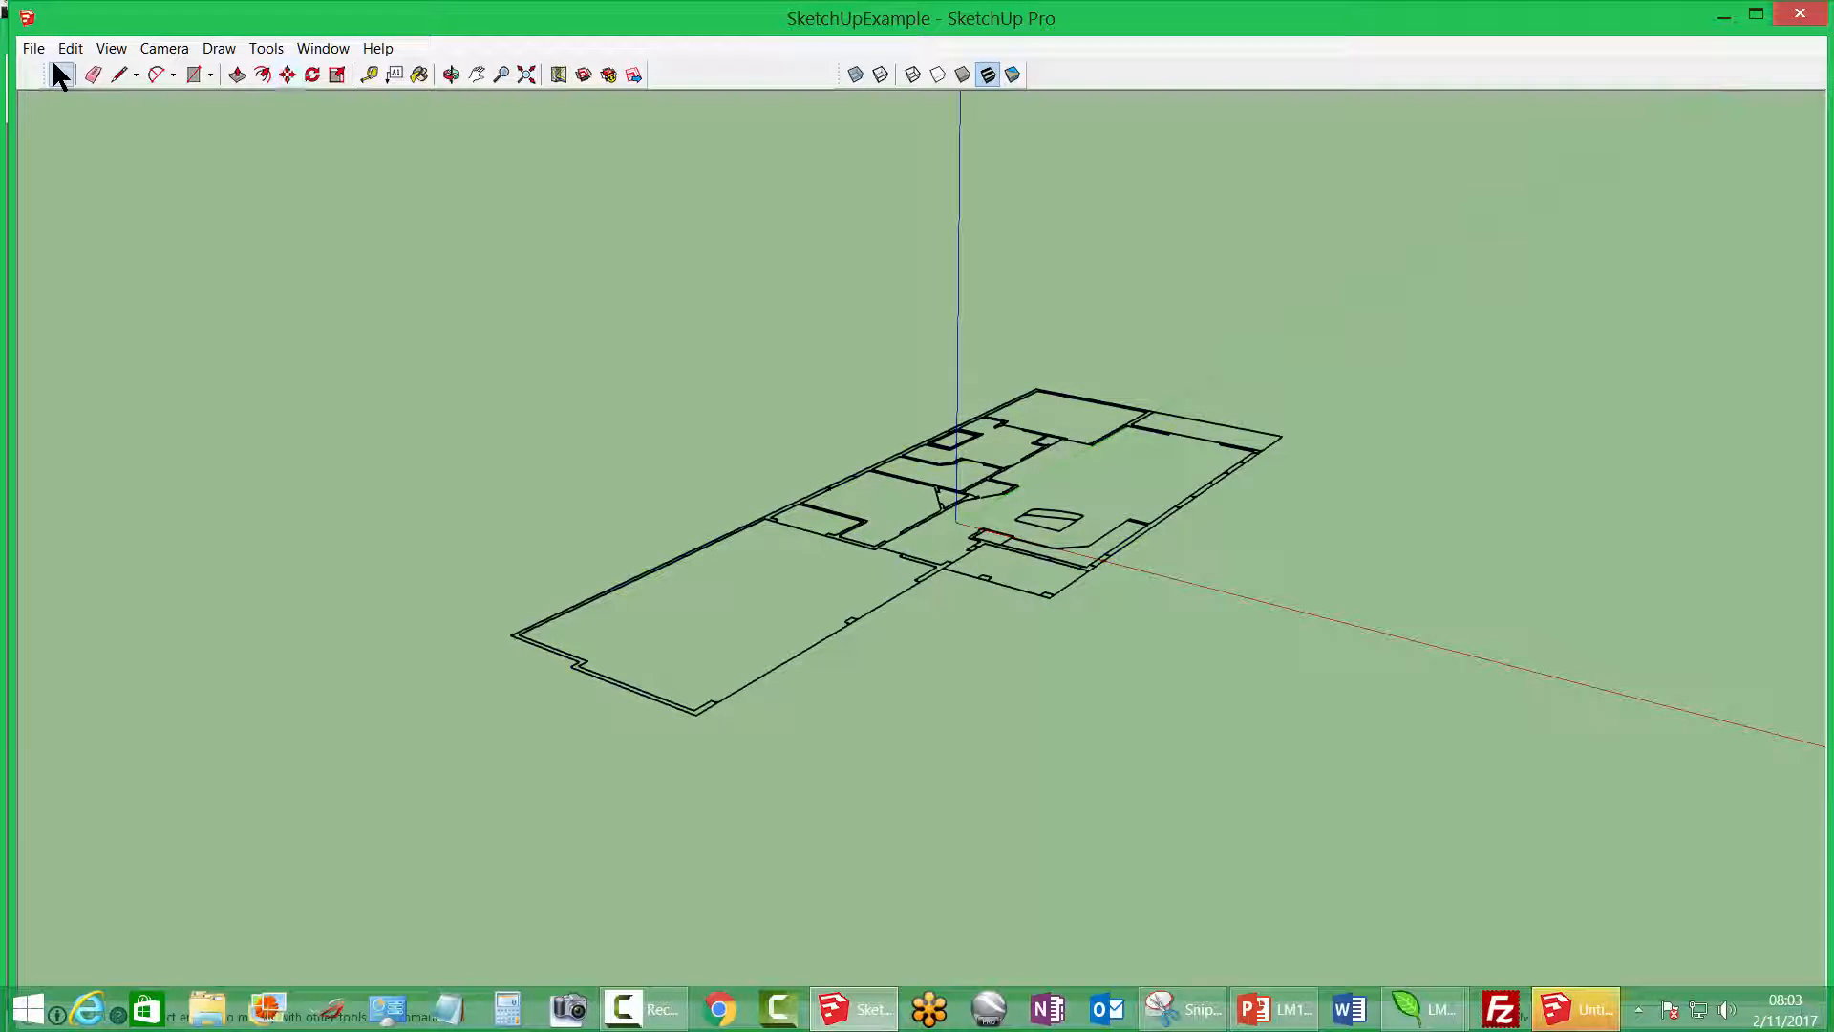
{"action": "left_click", "coordinate": [1008, 493]}
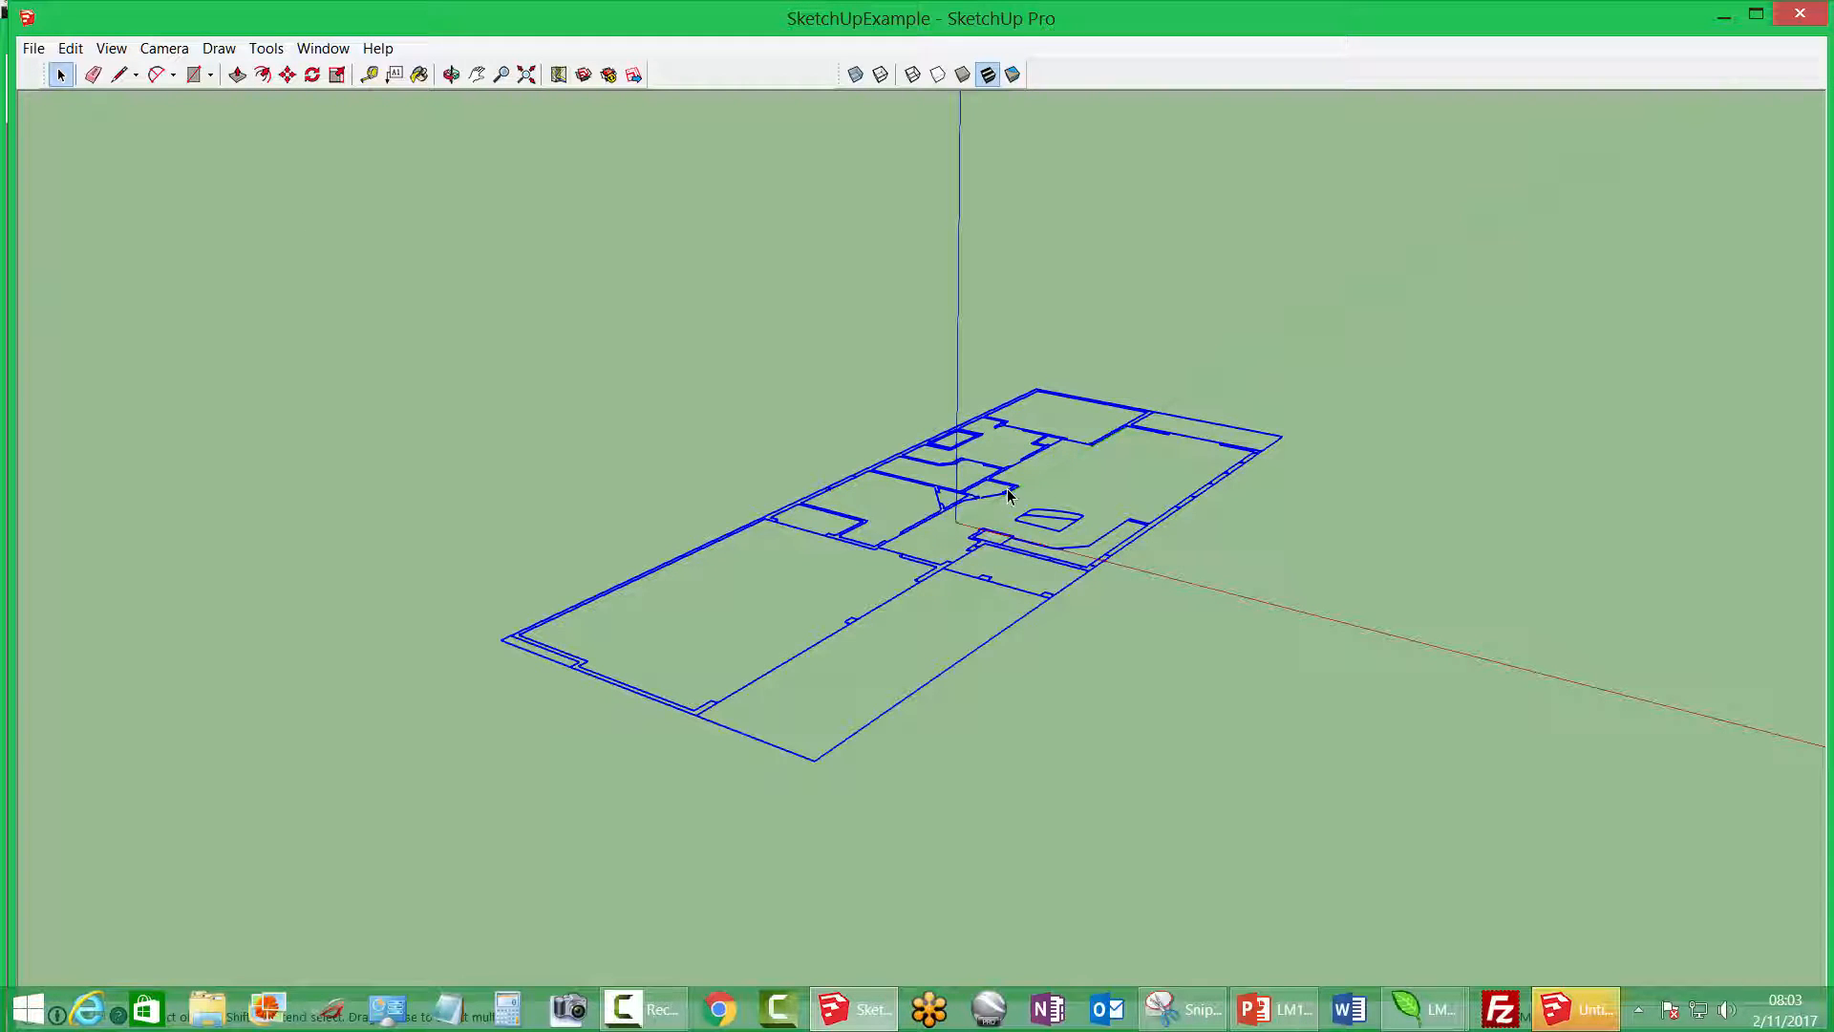
{"action": "right_click", "coordinate": [1008, 494]}
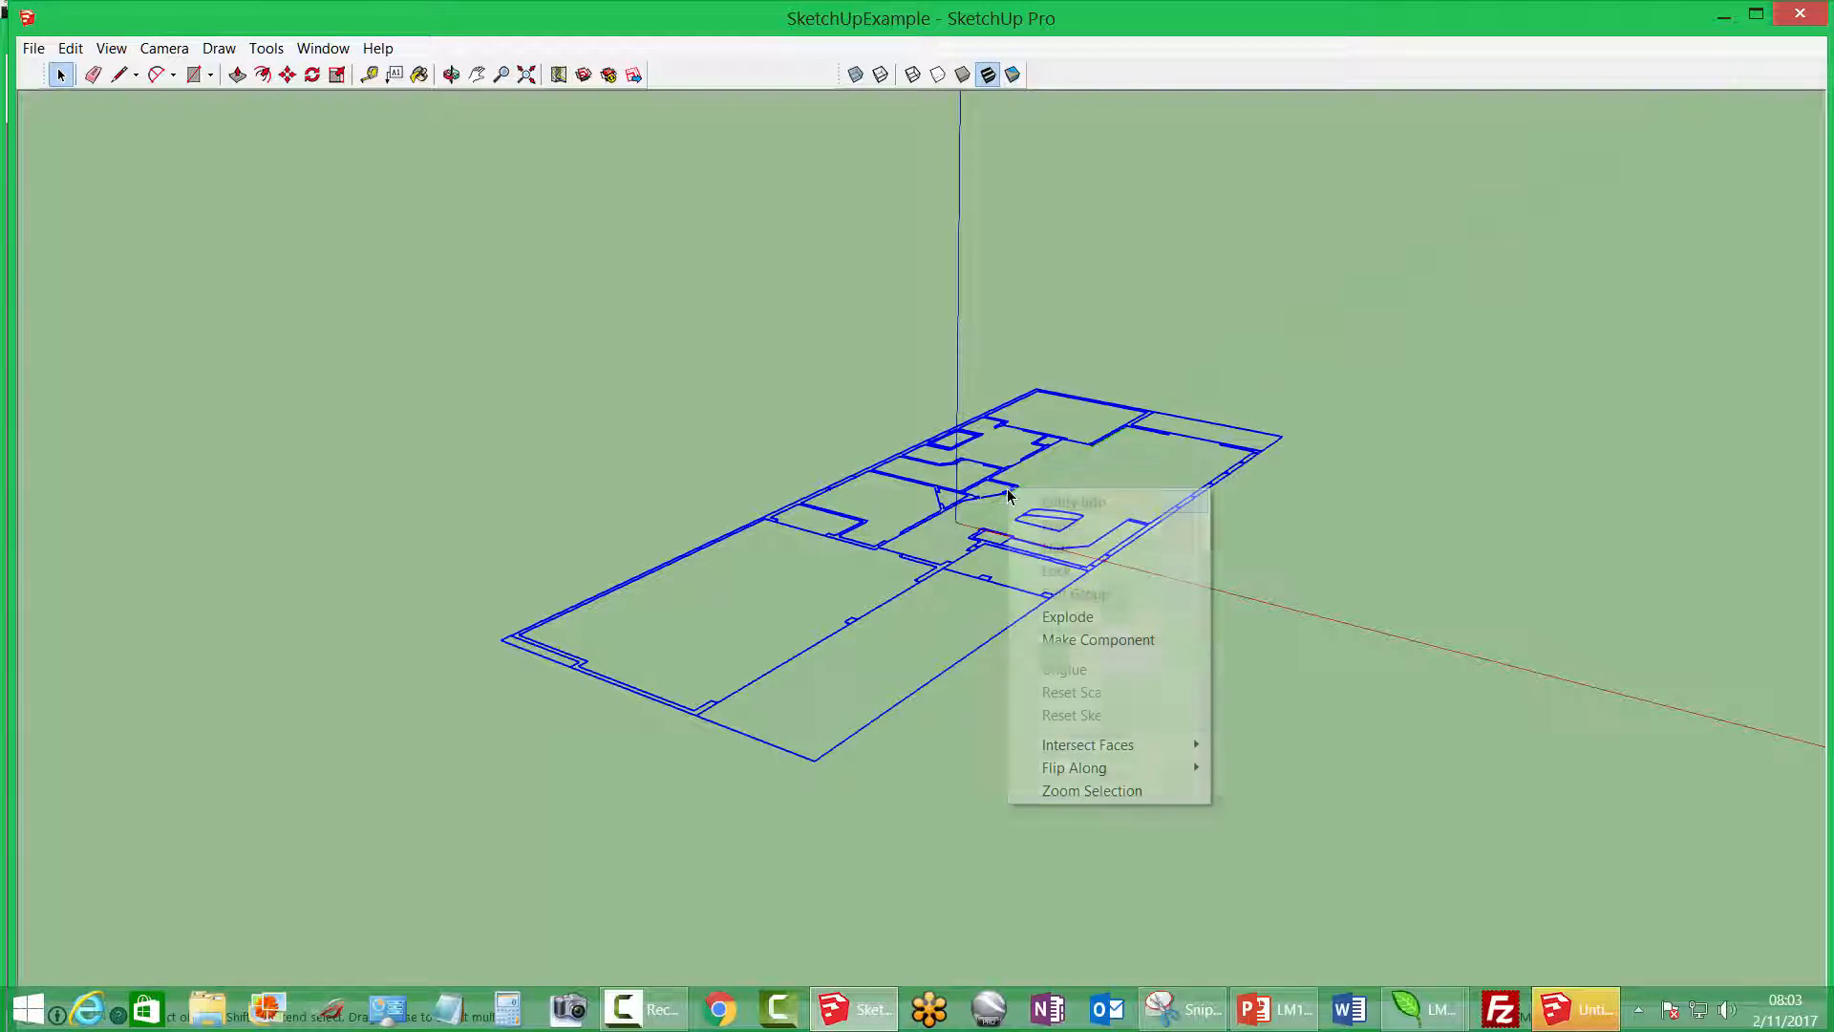
{"action": "left_click", "coordinate": [1070, 615]}
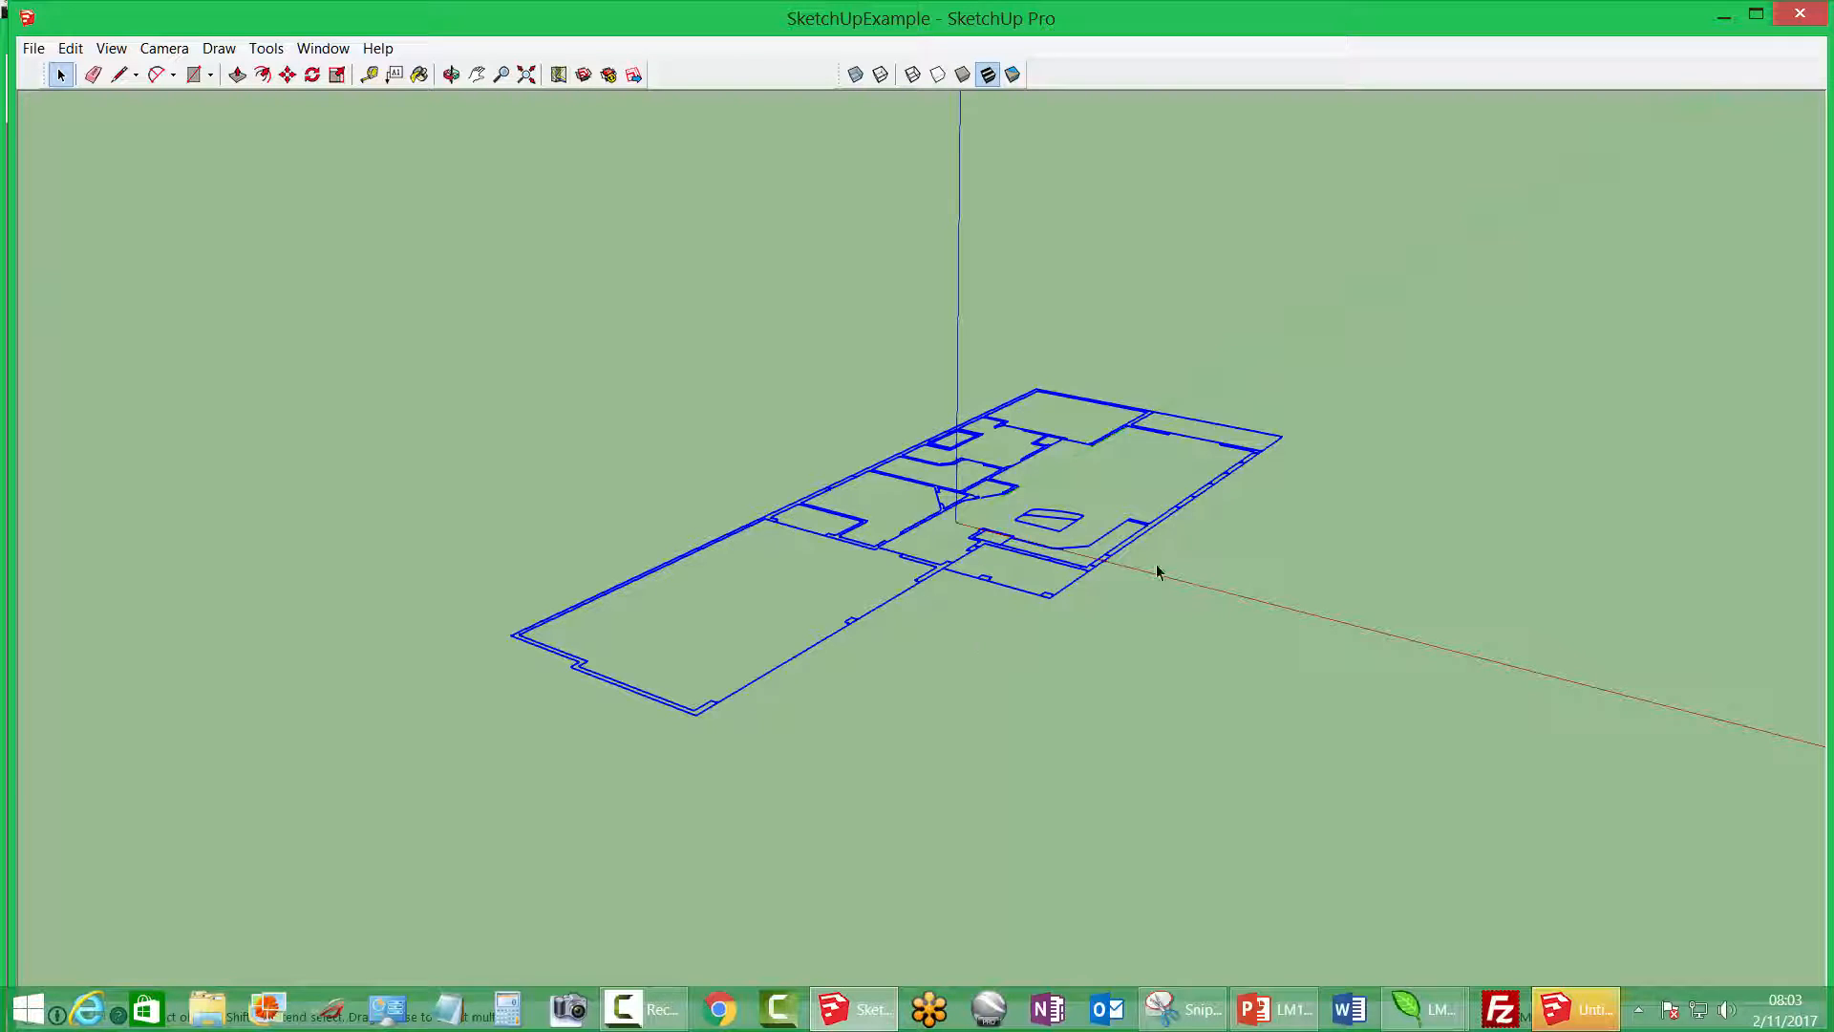
{"action": "middle_click_drag", "start_coordinate": [1157, 571], "coordinate": [1126, 749]}
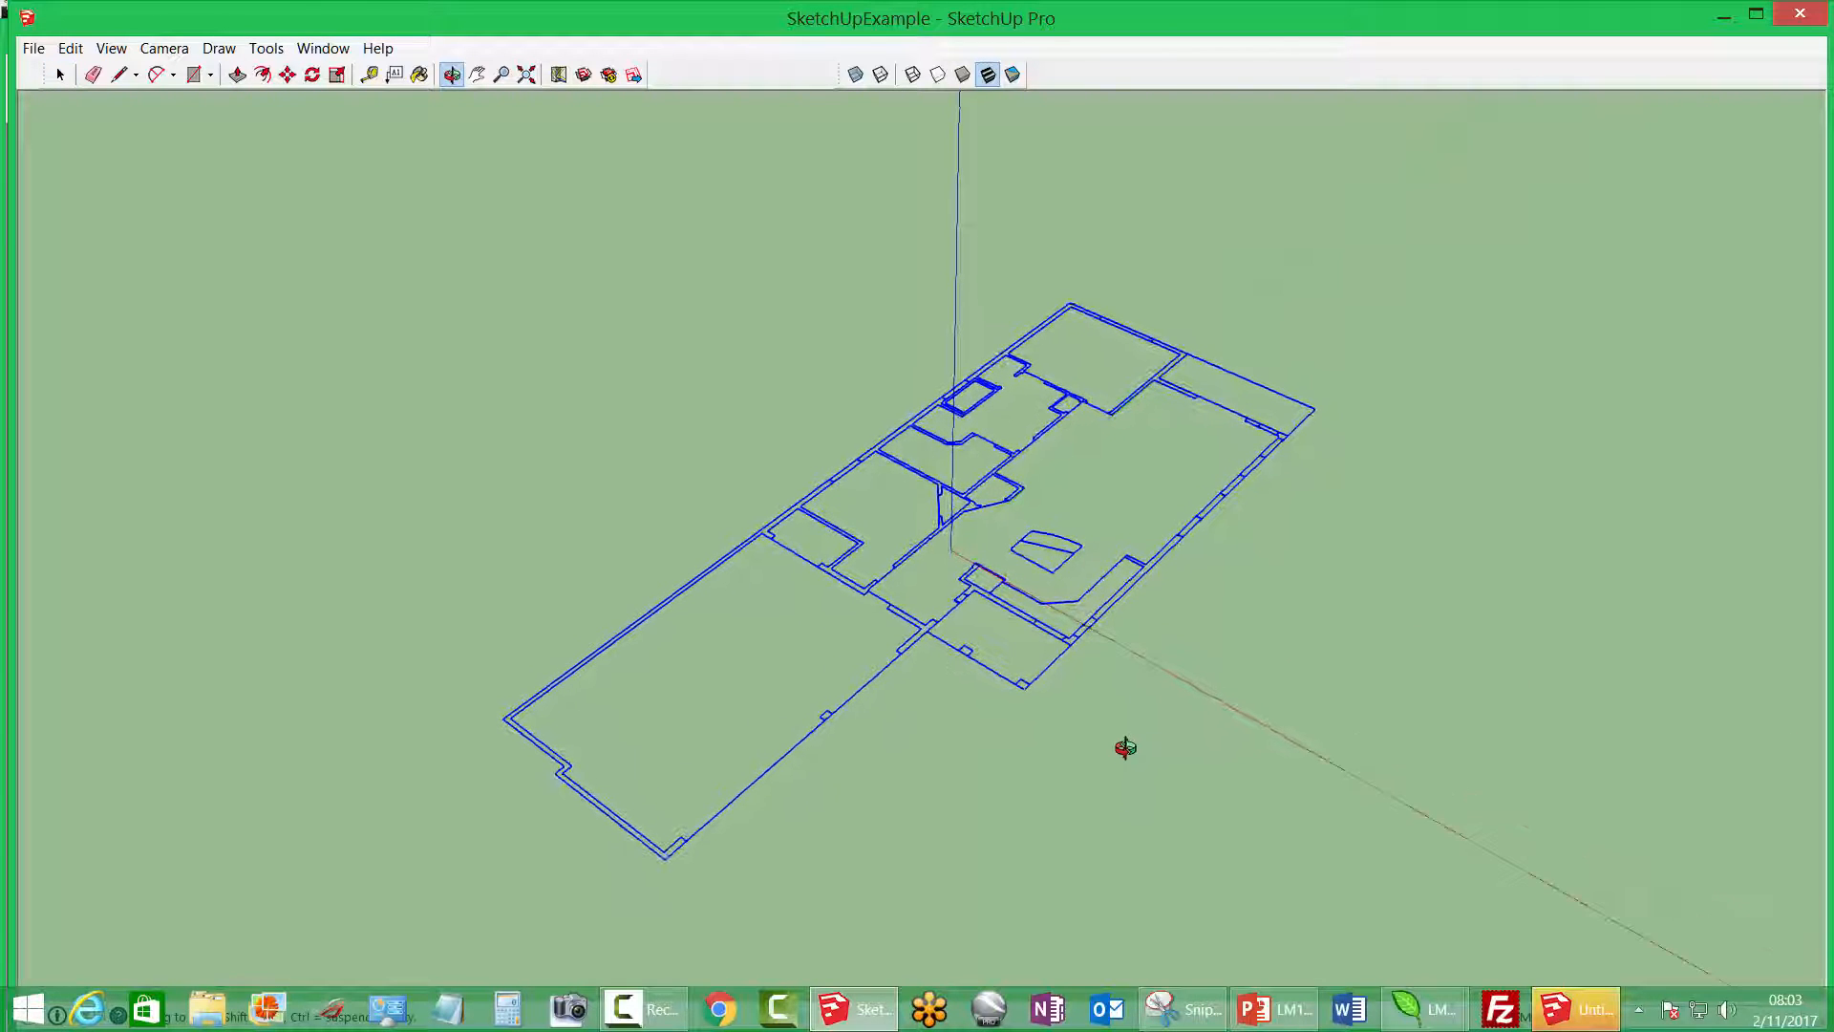
{"action": "left_click", "coordinate": [1160, 634]}
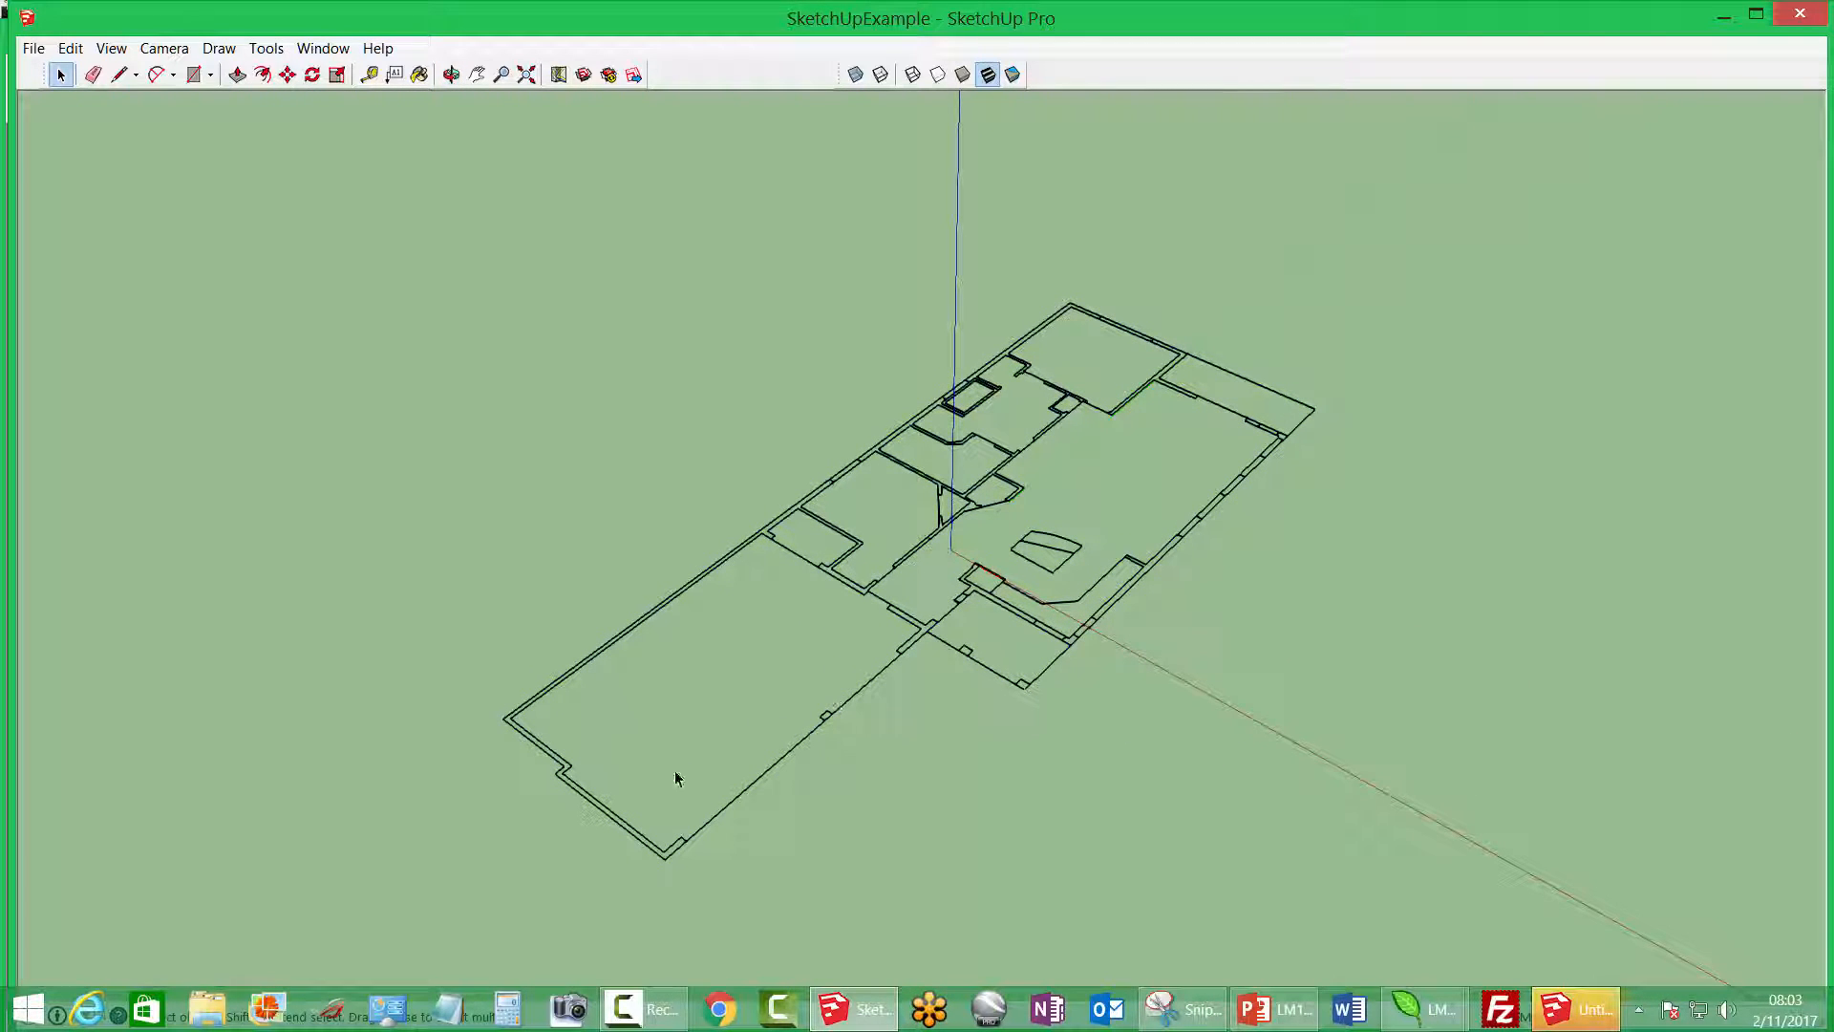
Draw a line along the house's long outer edge, from the far terrace corner to the front porch corner, to form faces
{"action": "left_click", "coordinate": [118, 77]}
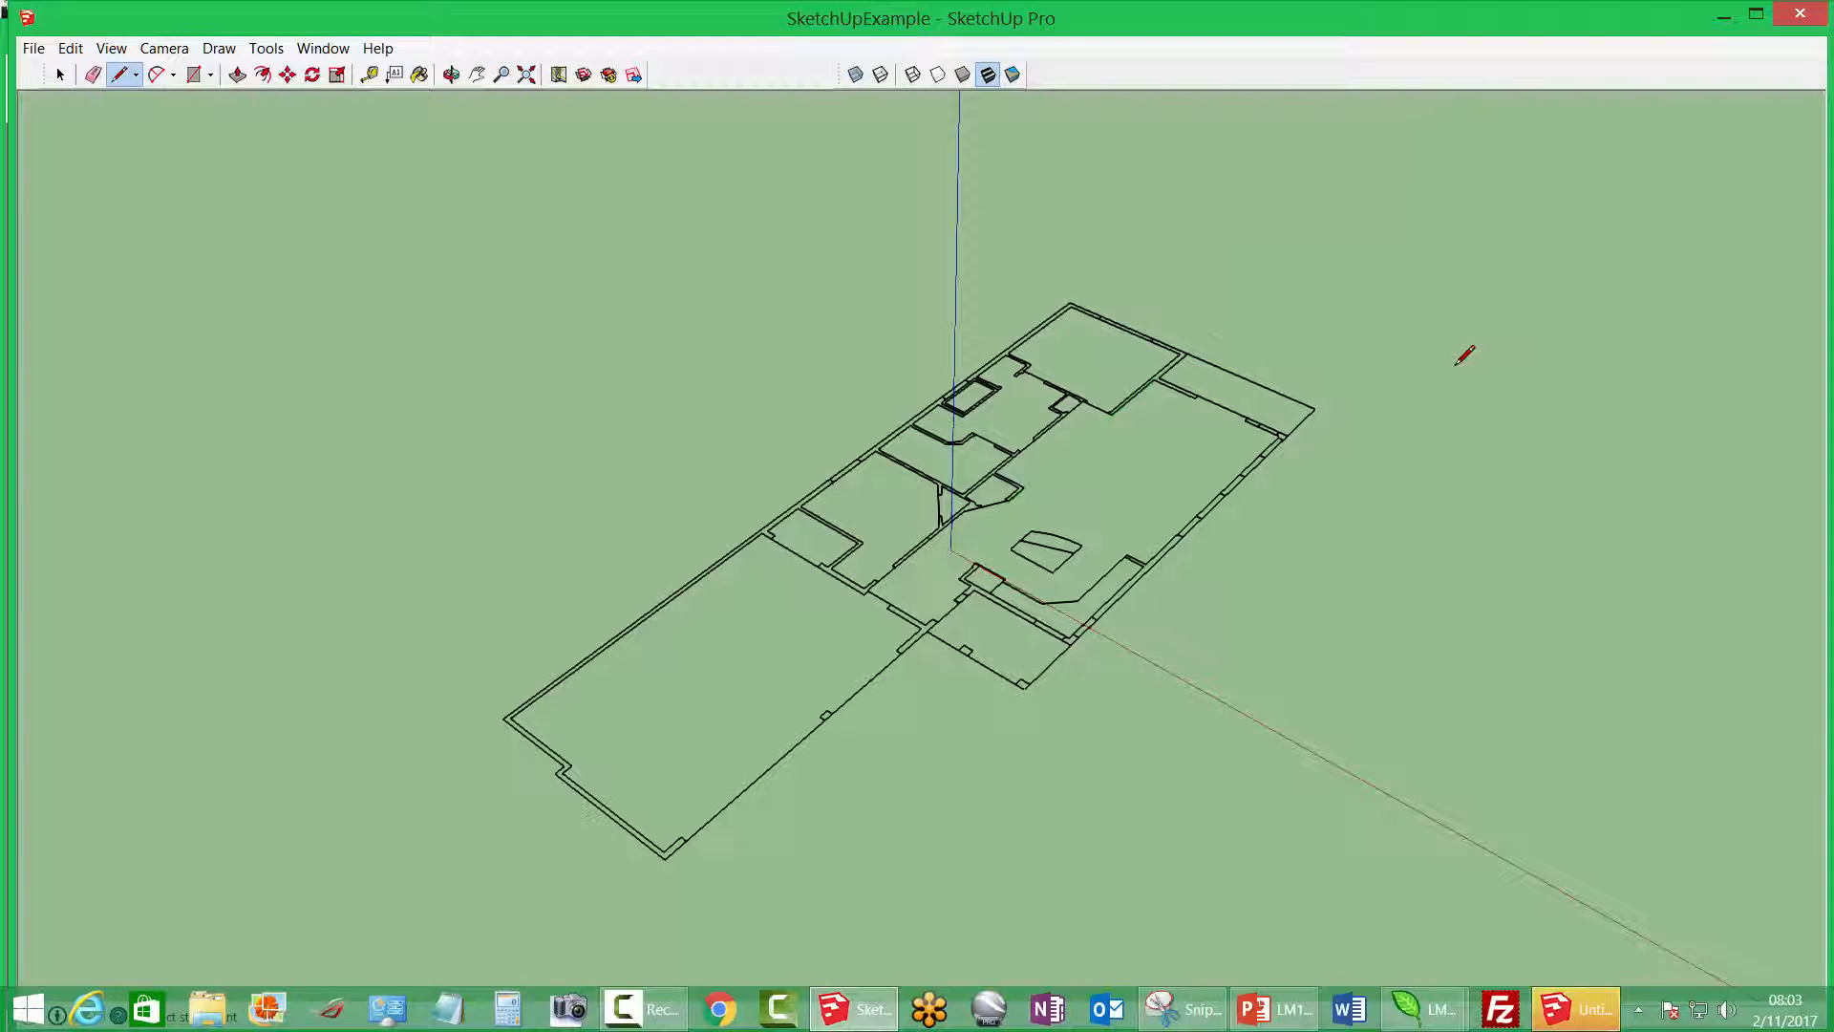
{"action": "left_click", "coordinate": [1314, 409]}
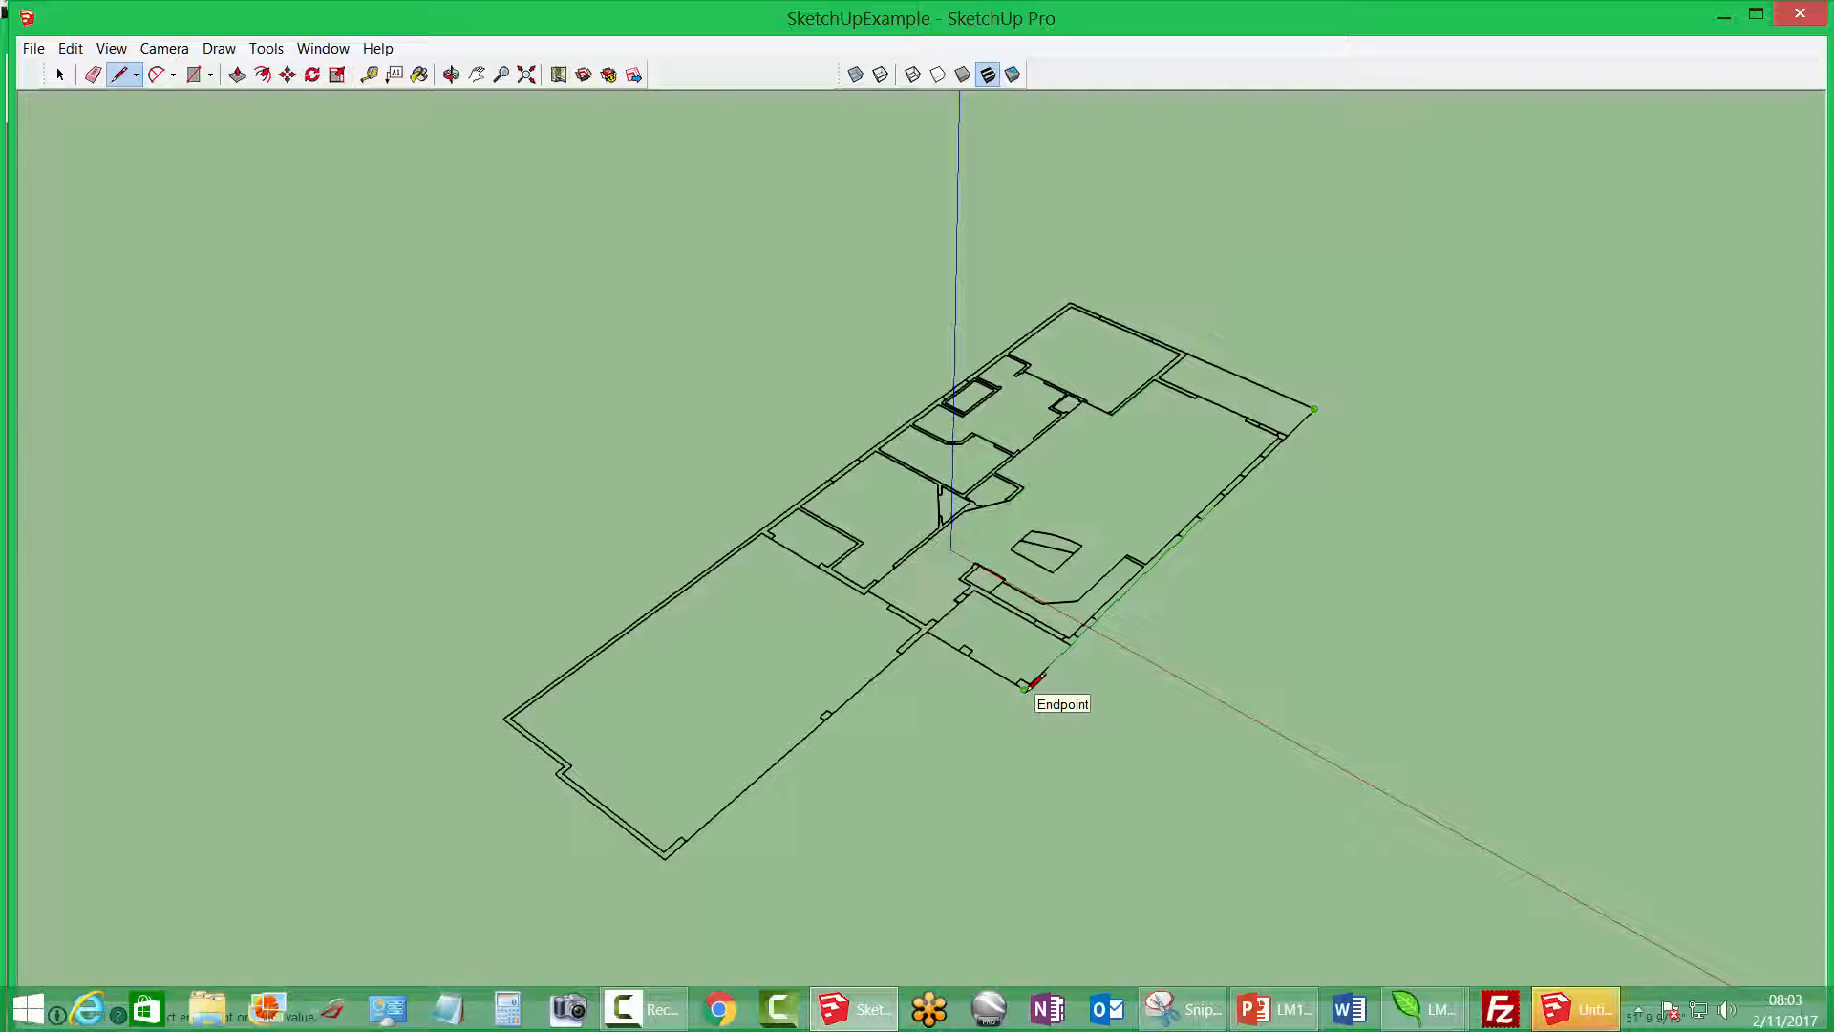
{"action": "left_click", "coordinate": [1026, 686]}
Retrace the short wall edge beside the far terrace to create the main living area's face
{"action": "scroll", "coordinate": [1231, 498], "scroll_direction": "up", "scroll_amount": 5}
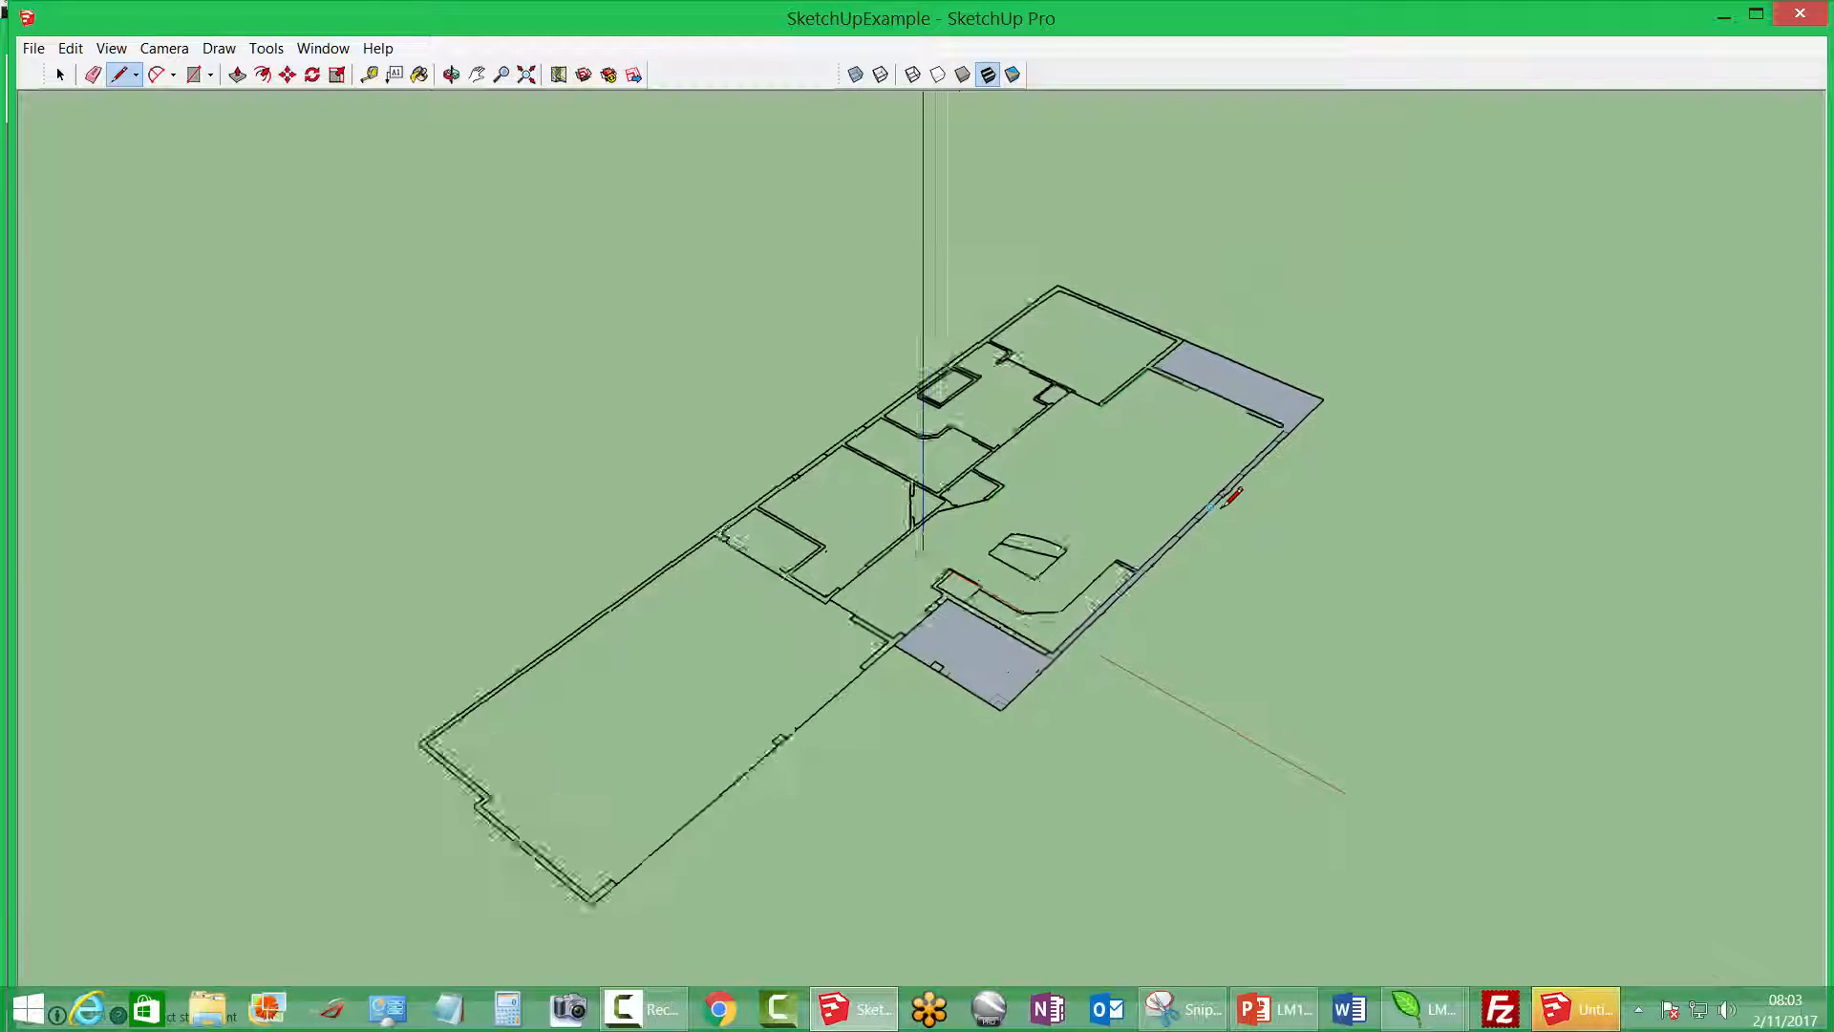
{"action": "scroll", "coordinate": [1156, 587], "scroll_direction": "up", "scroll_amount": 2}
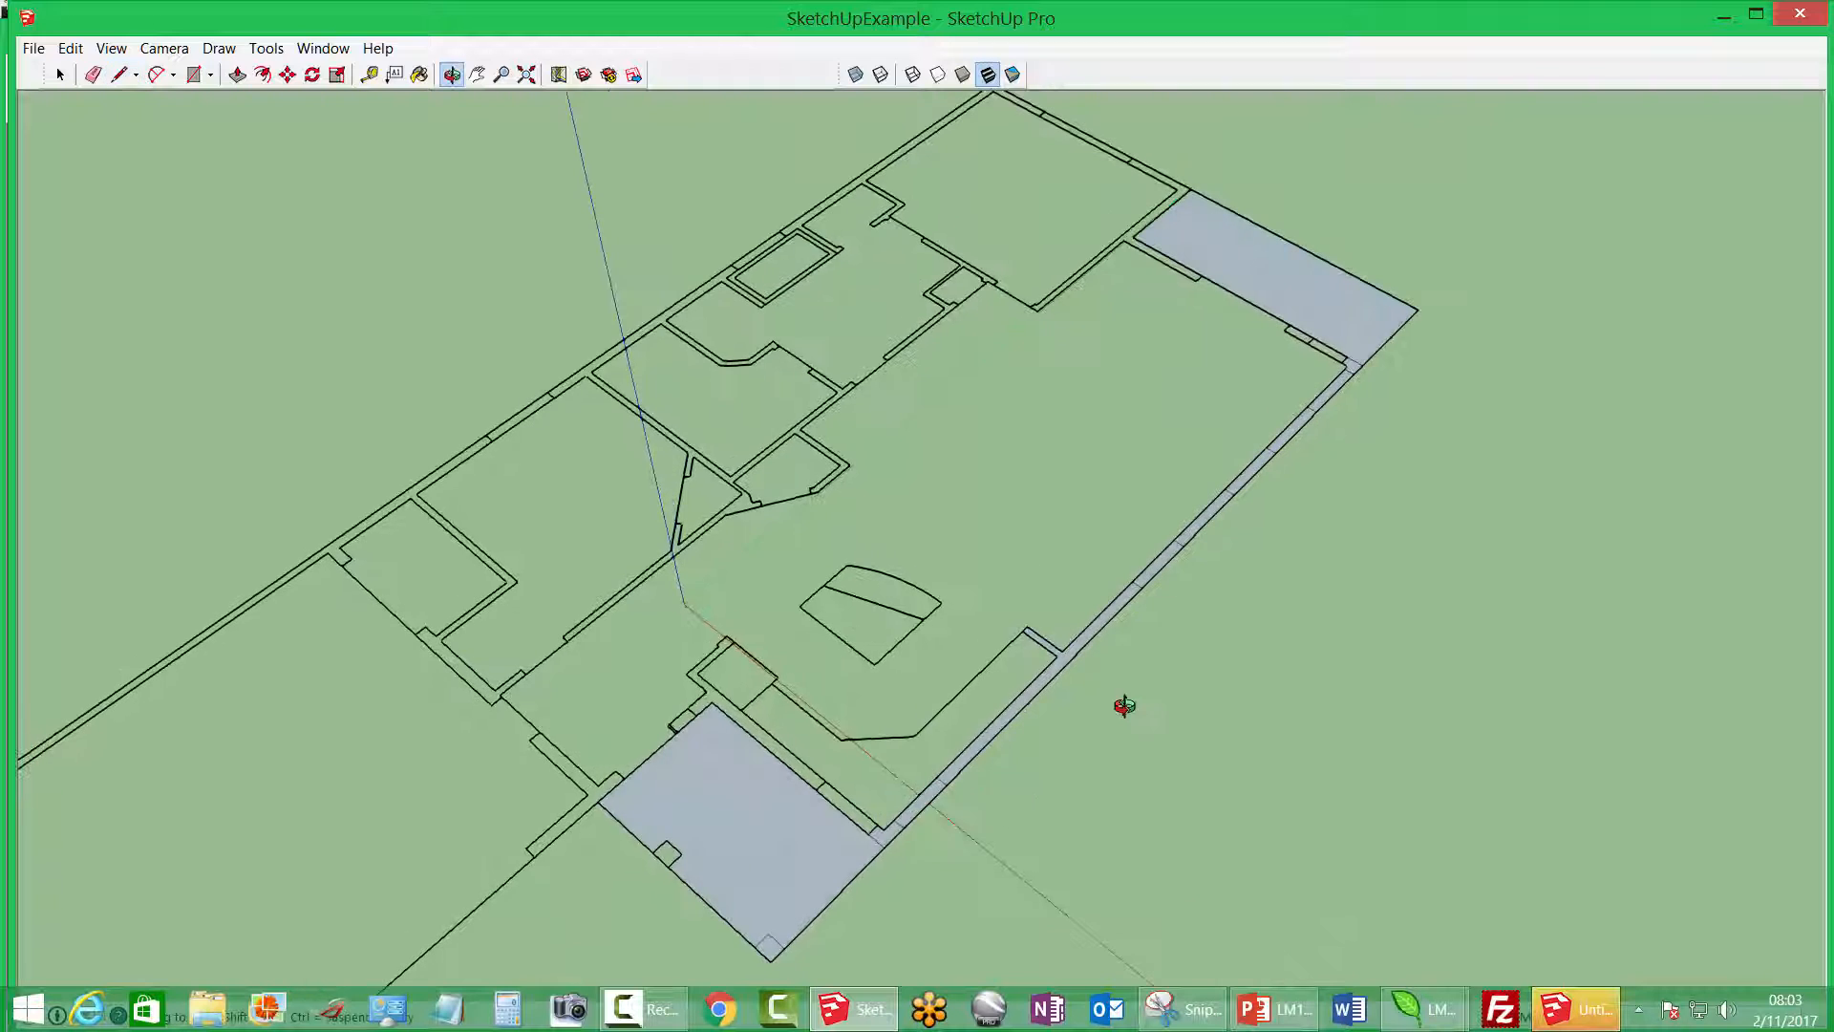
{"action": "left_click", "coordinate": [1344, 360]}
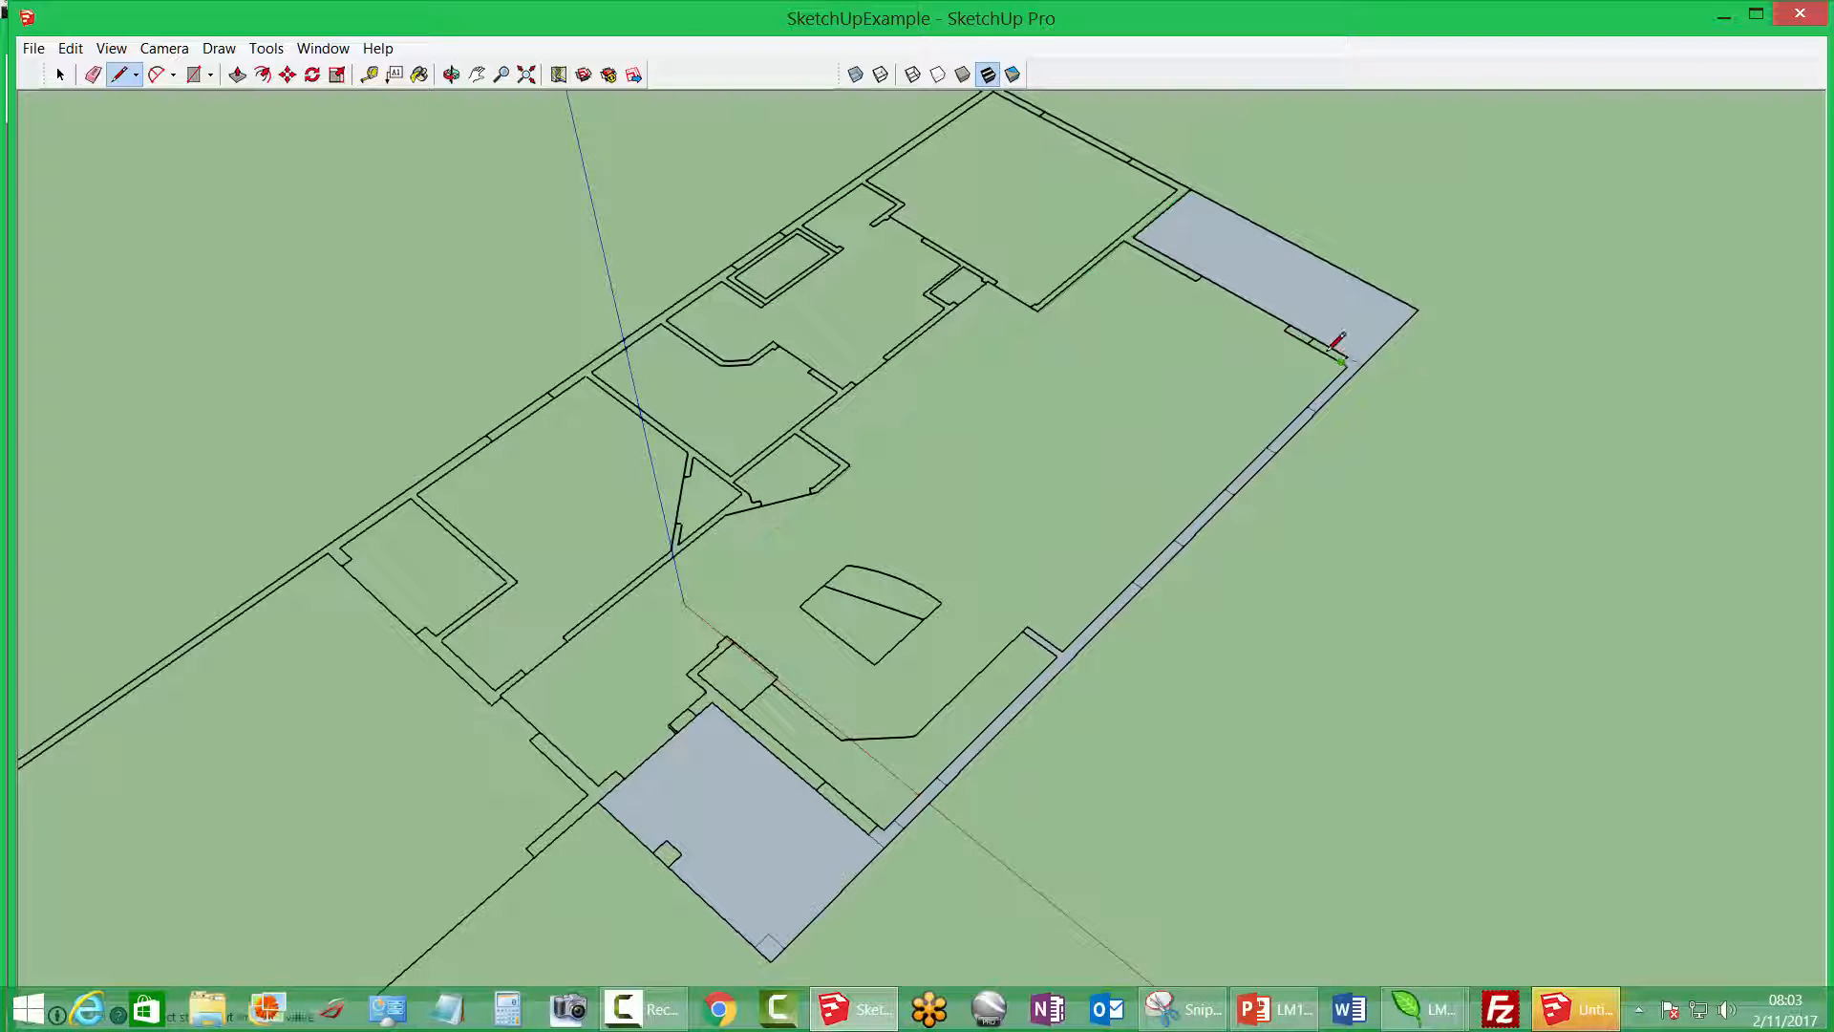
{"action": "left_click", "coordinate": [1295, 334]}
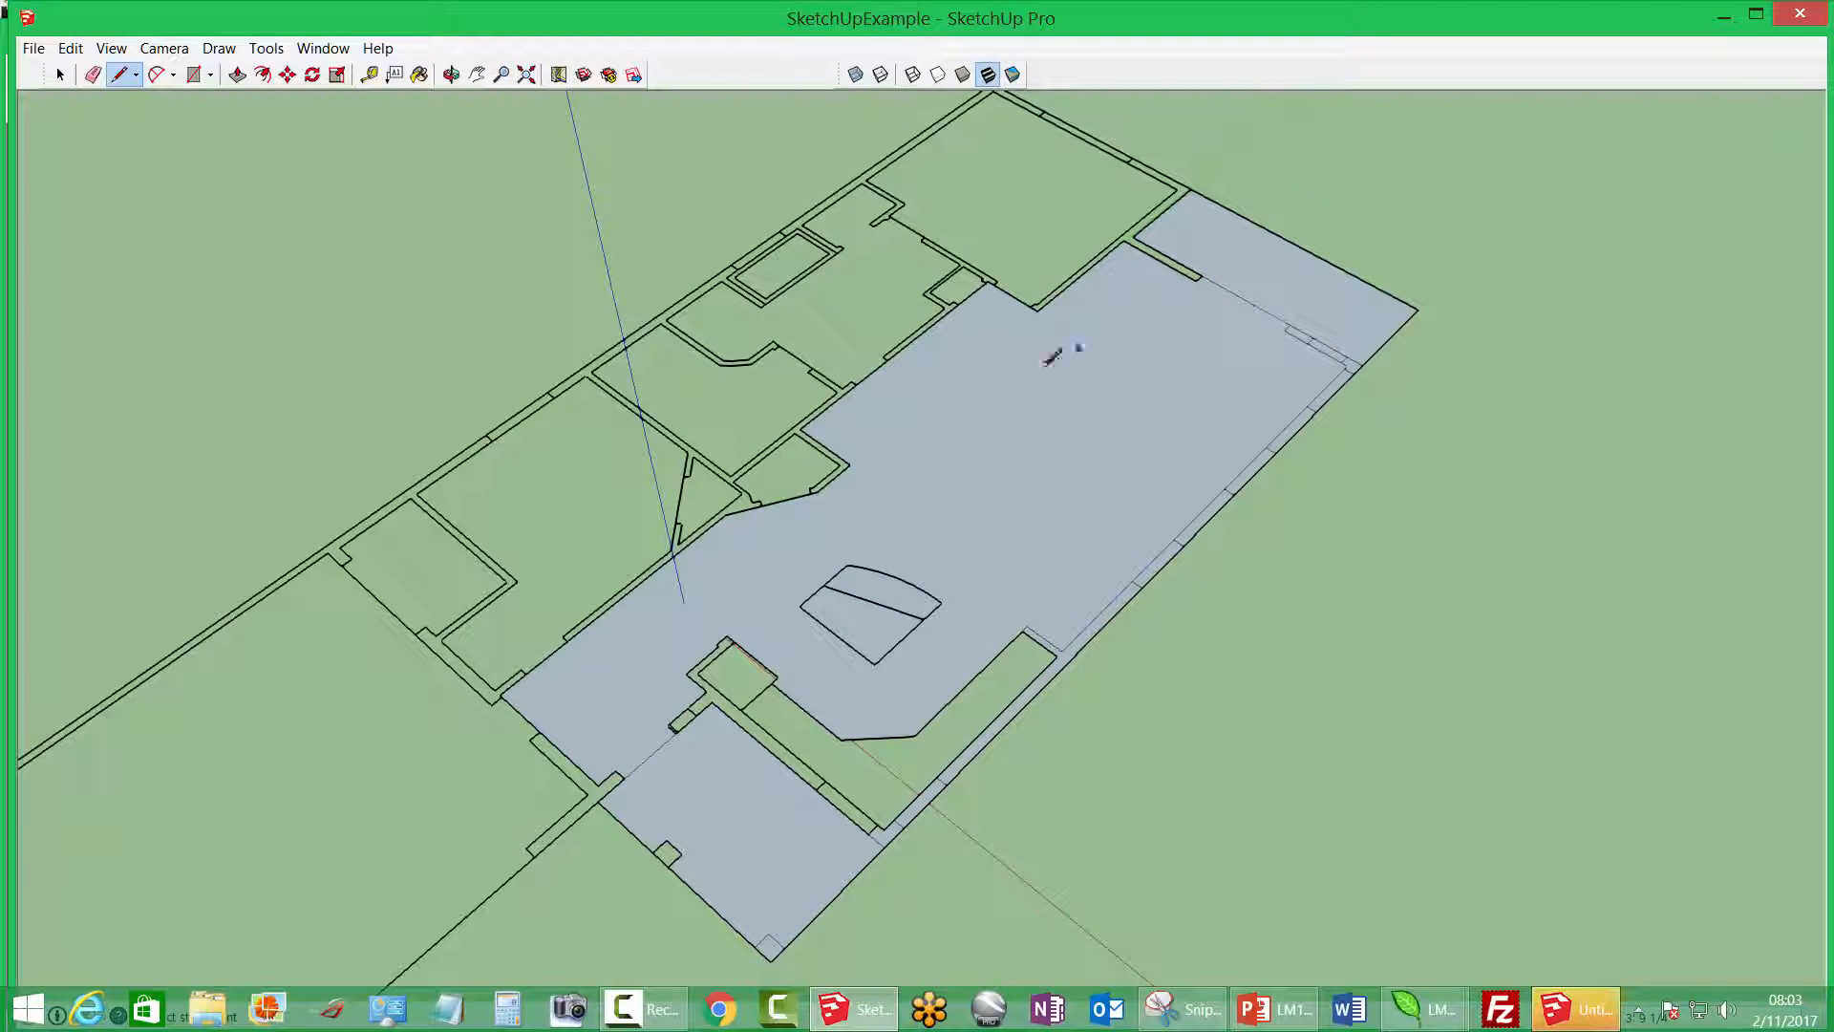
Retrace edges of the kitchen island, the corner bench and the wall between kitchen and porch to fill their faces
{"action": "left_click", "coordinate": [847, 563]}
{"action": "left_click", "coordinate": [802, 606]}
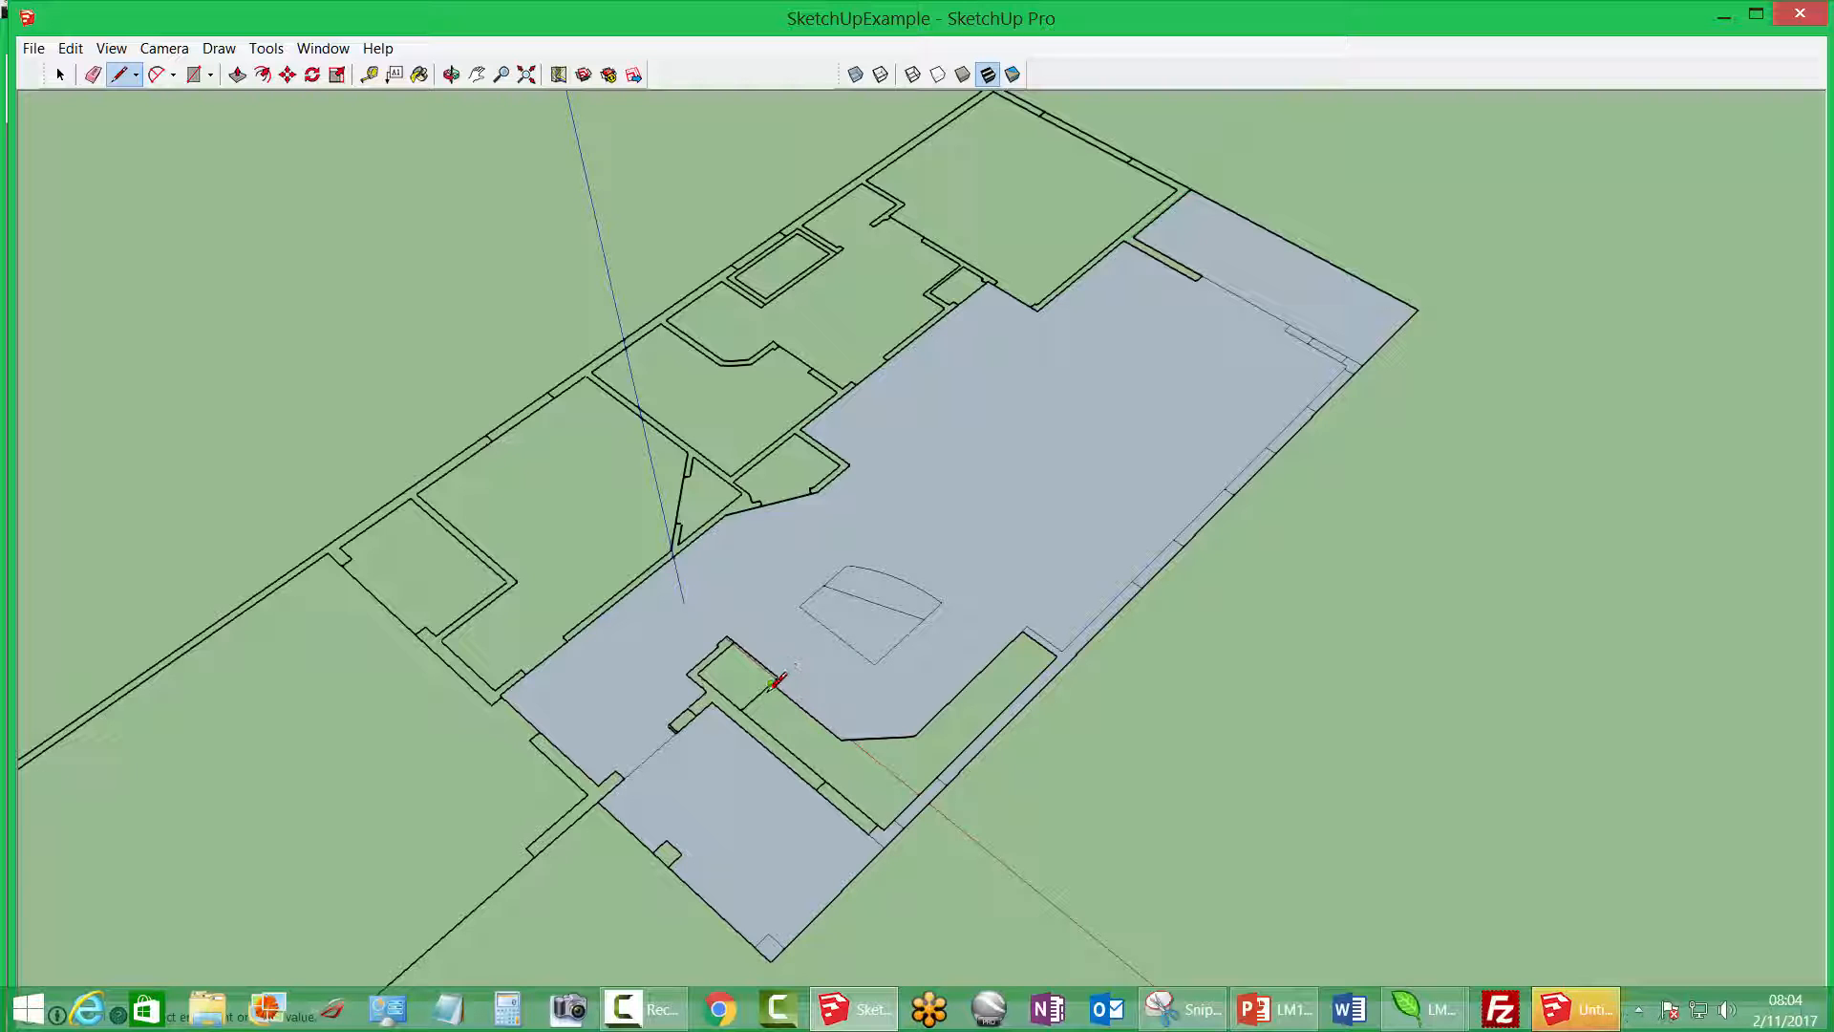
{"action": "left_click", "coordinate": [743, 708]}
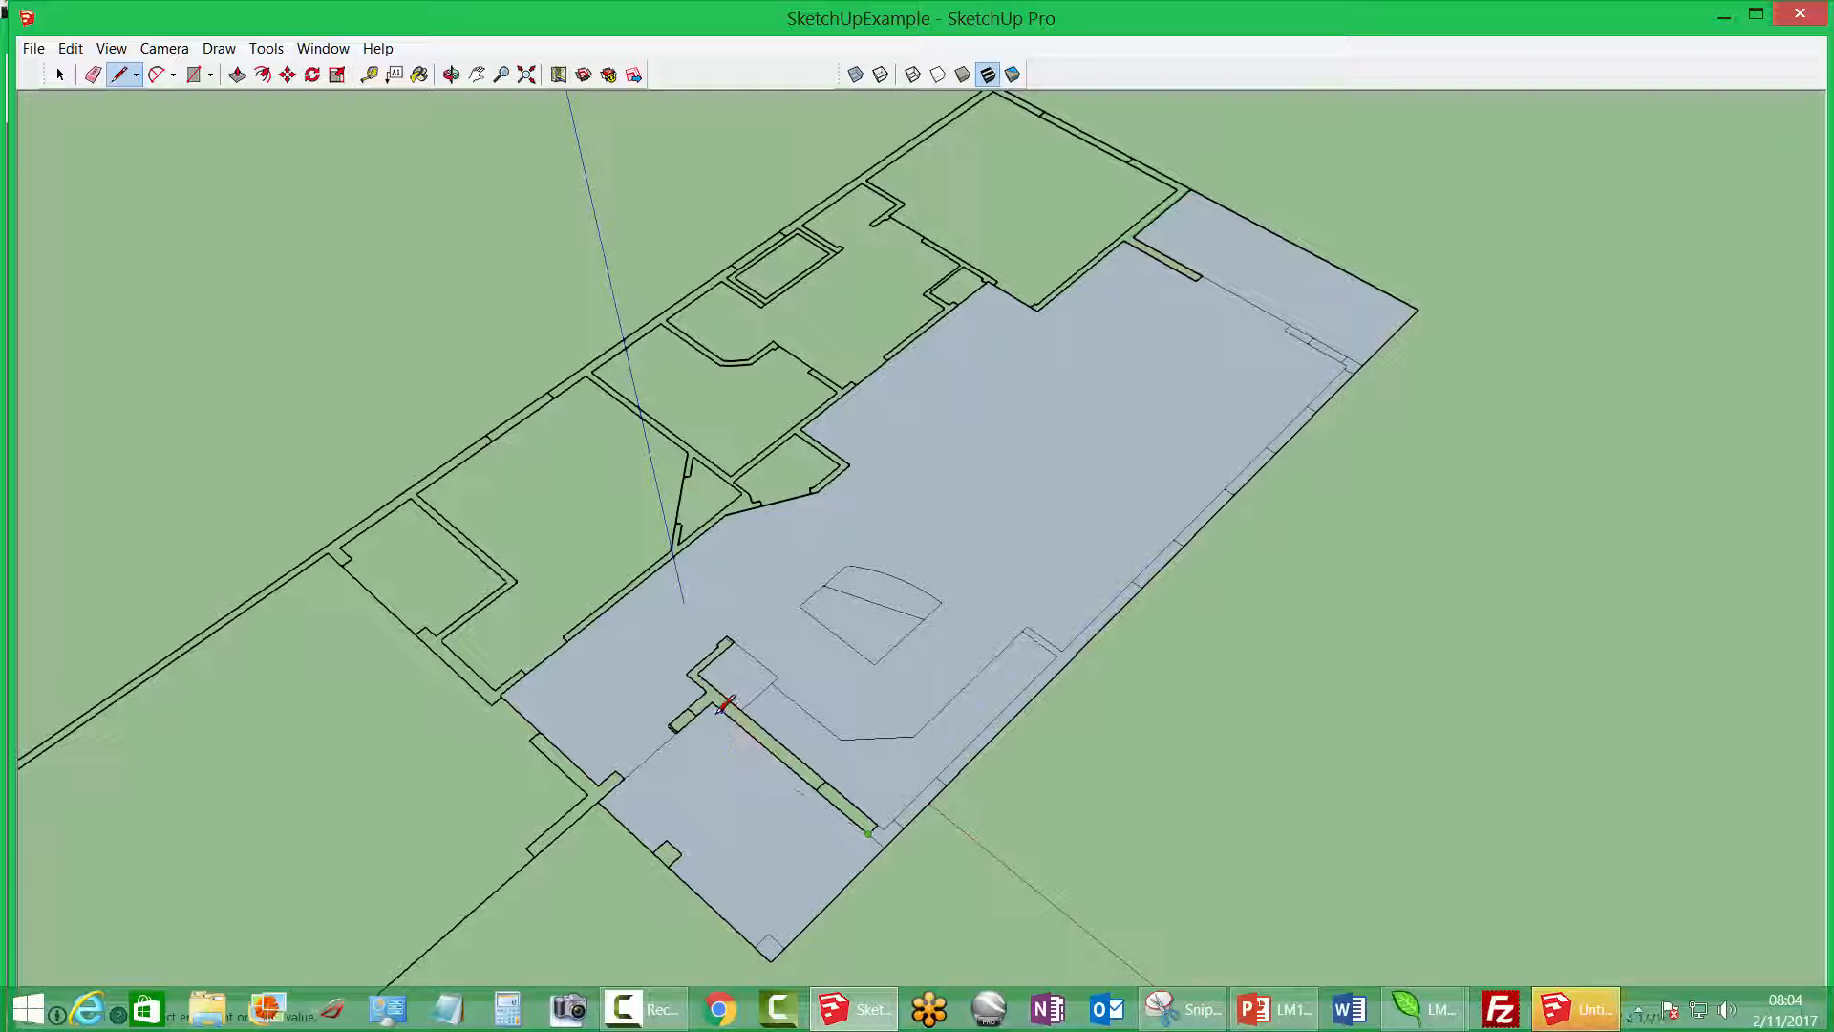
{"action": "left_click", "coordinate": [708, 708]}
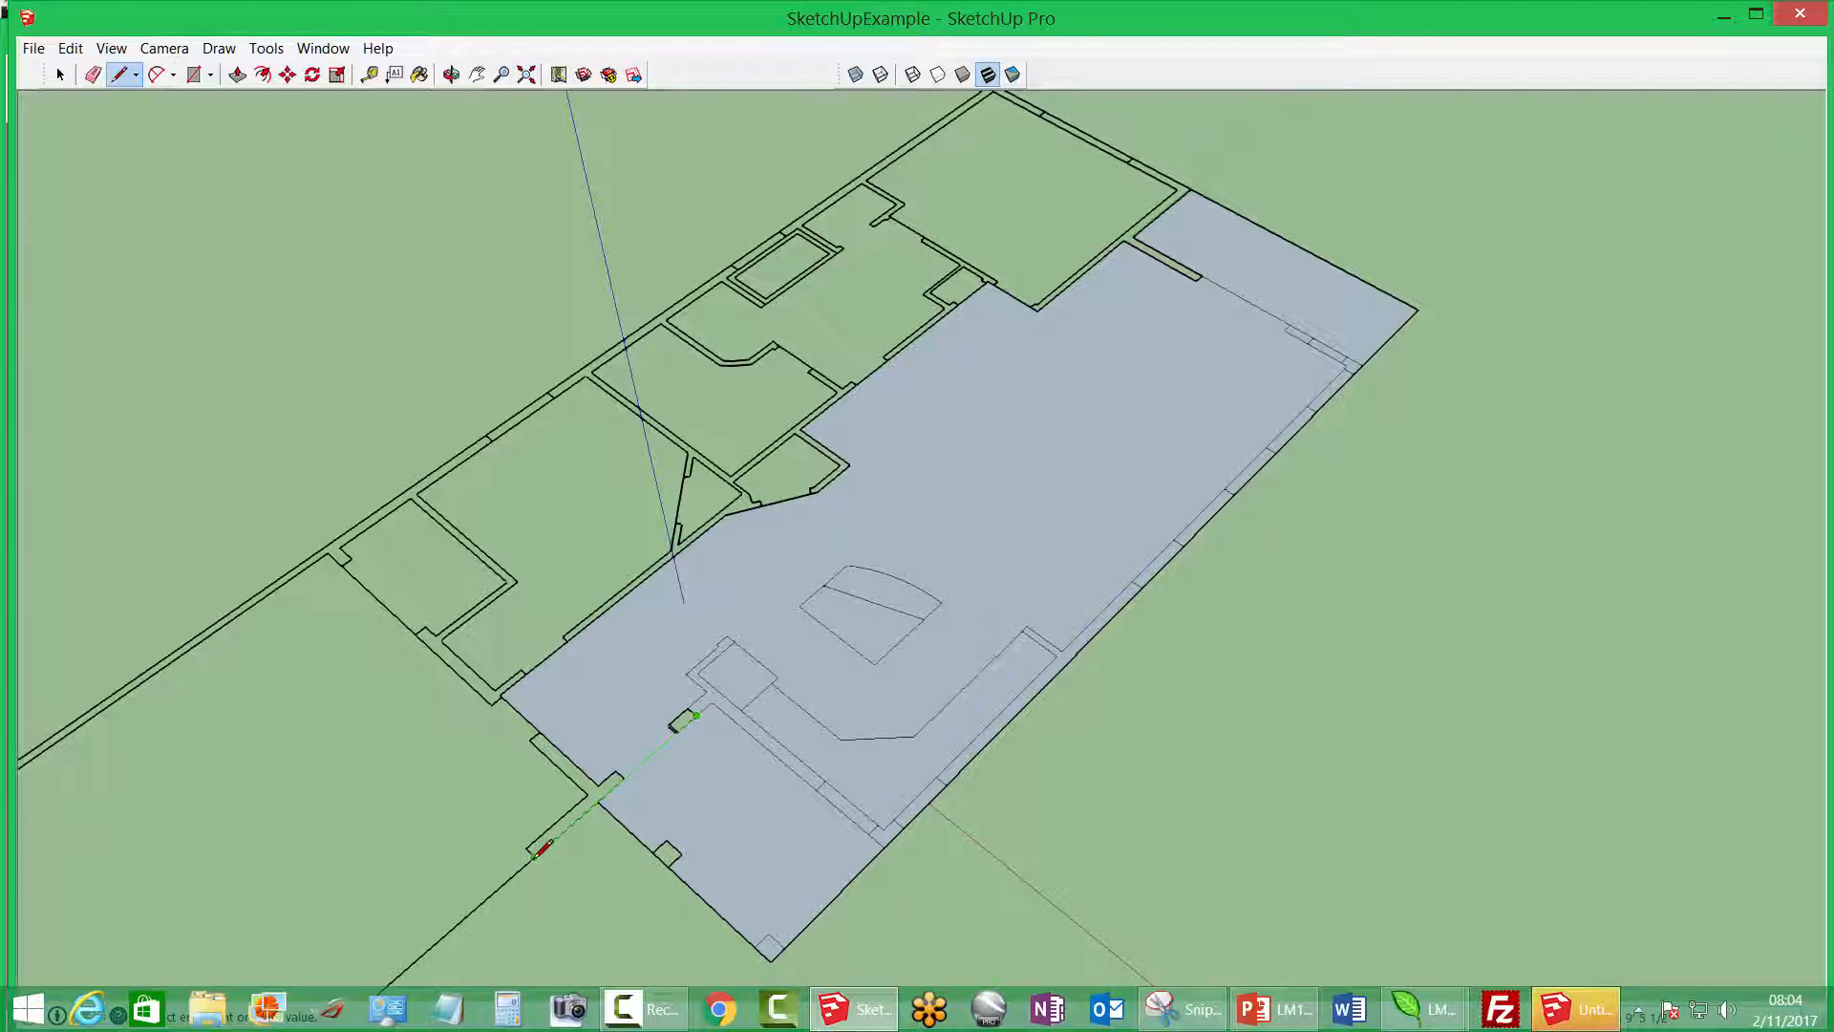
Trace the large end room's long side to its outer corner, and retrace the porch post's edge, to create faces
{"action": "mouse_move", "coordinate": [534, 857]}
{"action": "middle_mouse_down", "text": "shift"}
{"action": "mouse_move", "coordinate": [909, 520]}
{"action": "mouse_move", "coordinate": [1147, 349]}
{"action": "middle_mouse_up", "text": "shift"}
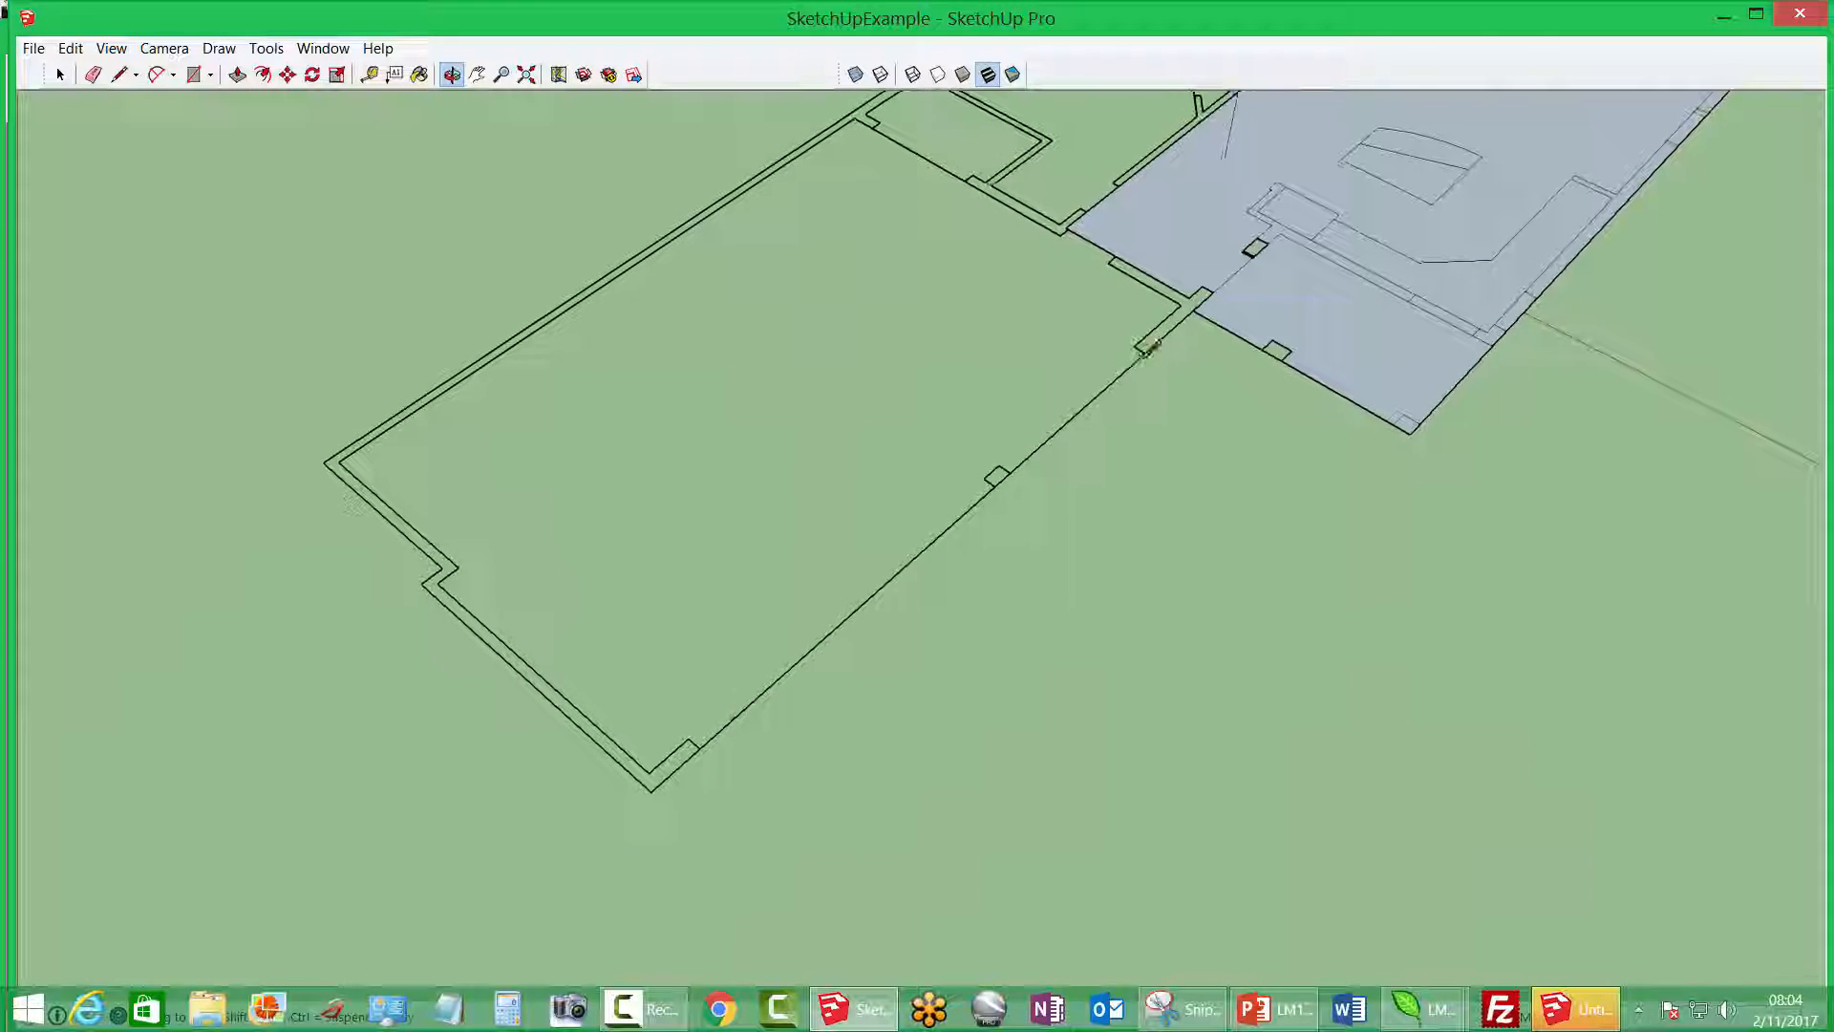
{"action": "left_click", "coordinate": [653, 788]}
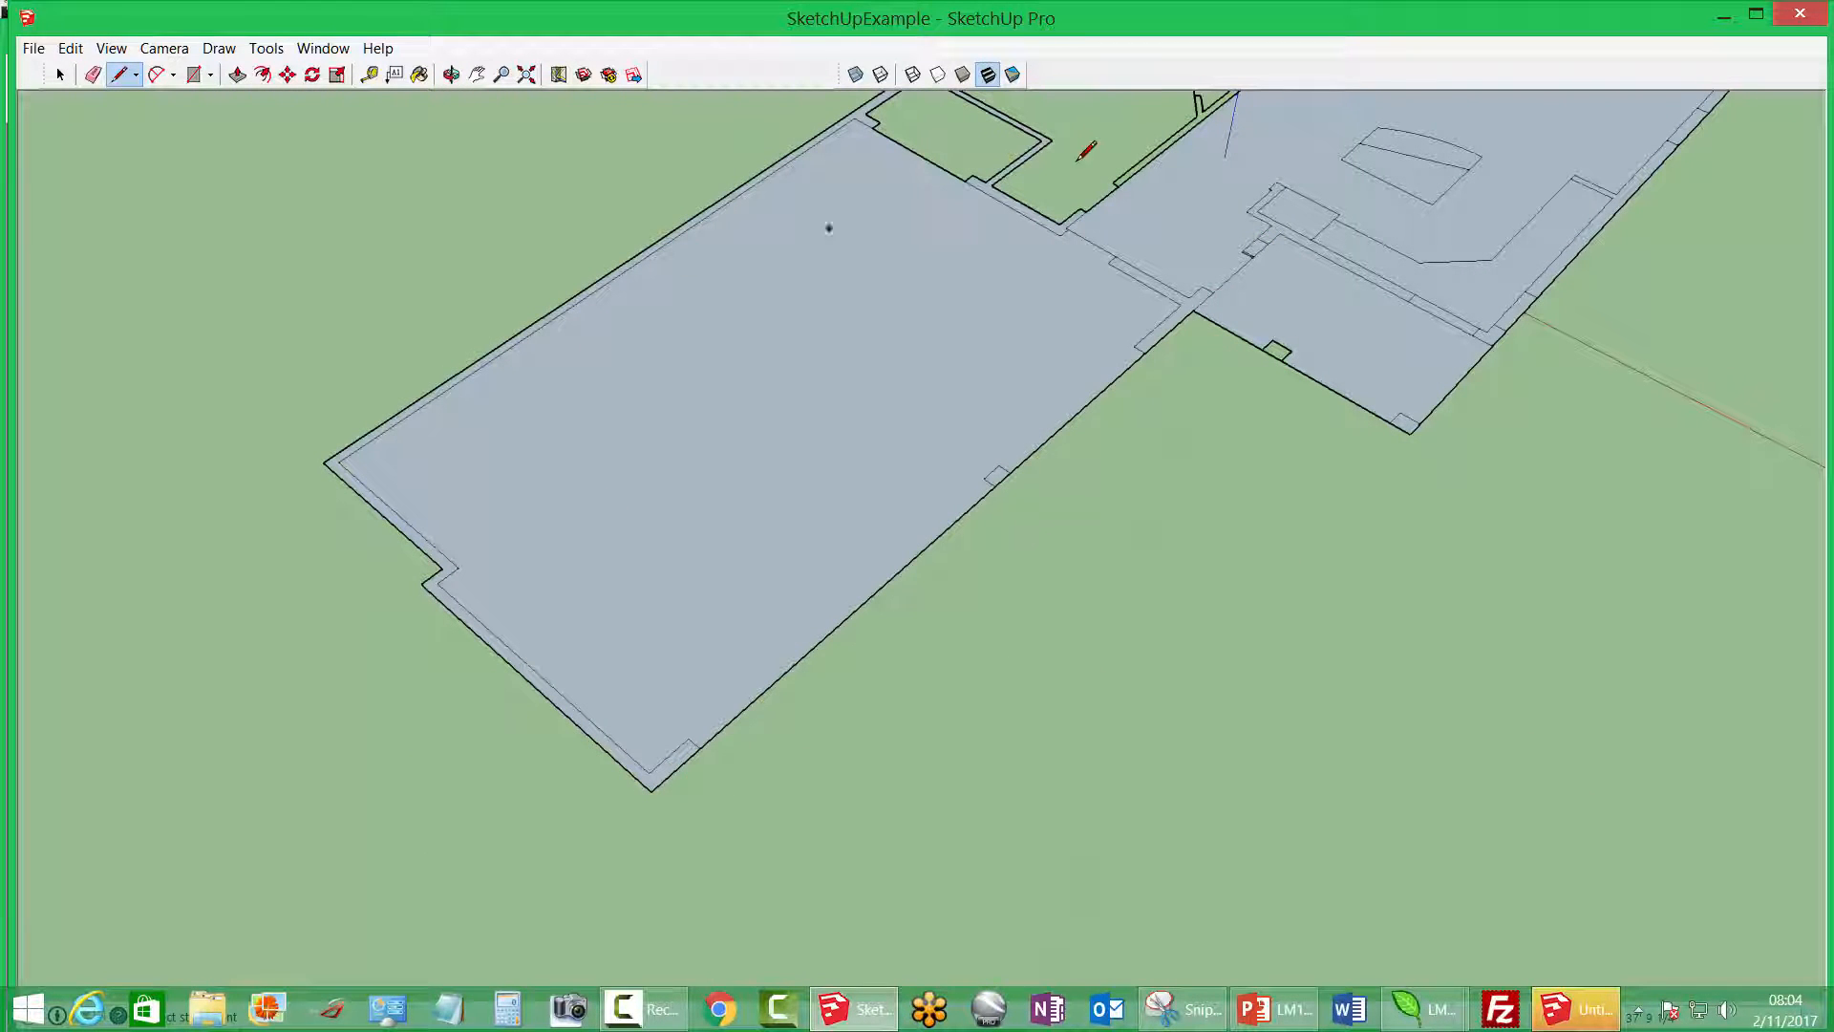
{"action": "left_click", "coordinate": [1272, 340]}
{"action": "left_click", "coordinate": [1290, 350]}
Retrace the wall line along the small closet next to the large end room to fill the closet with a face
{"action": "middle_click_drag", "start_coordinate": [1214, 320], "coordinate": [975, 740], "text": "shift"}
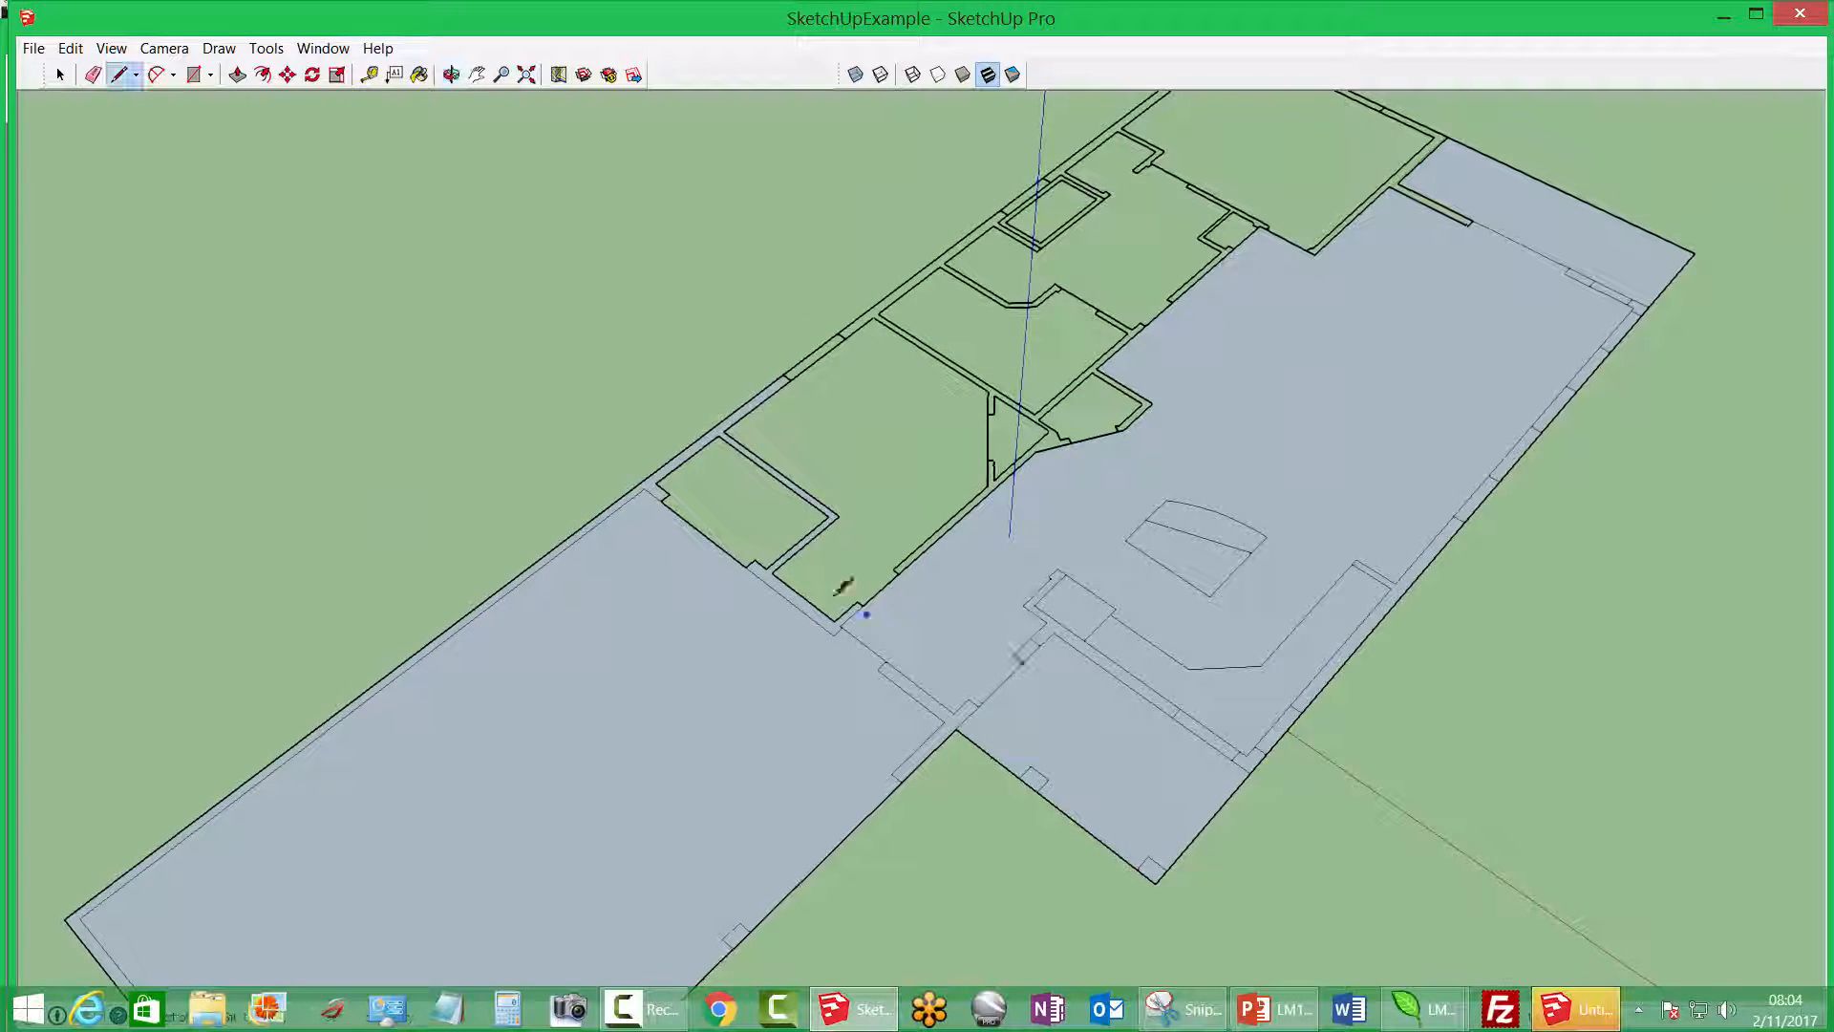
{"action": "left_click", "coordinate": [767, 569]}
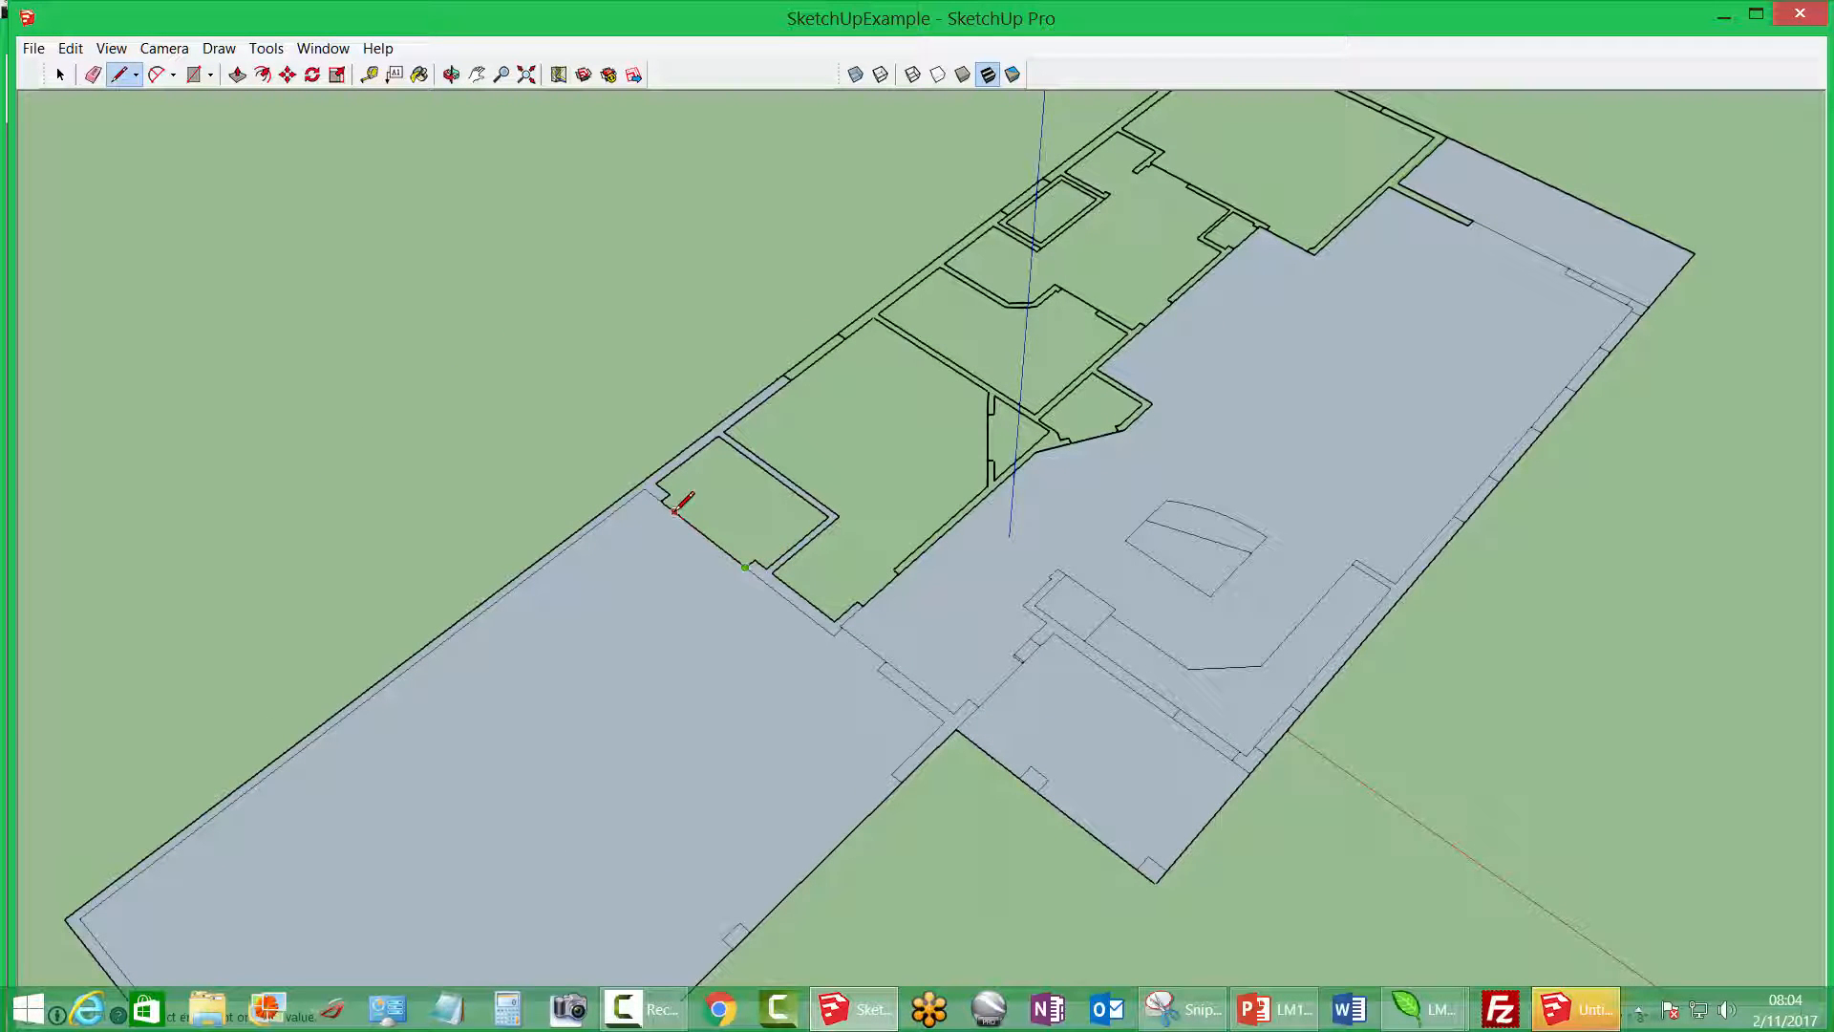
{"action": "middle_click_drag", "start_coordinate": [1091, 272], "coordinate": [879, 583], "text": "shift"}
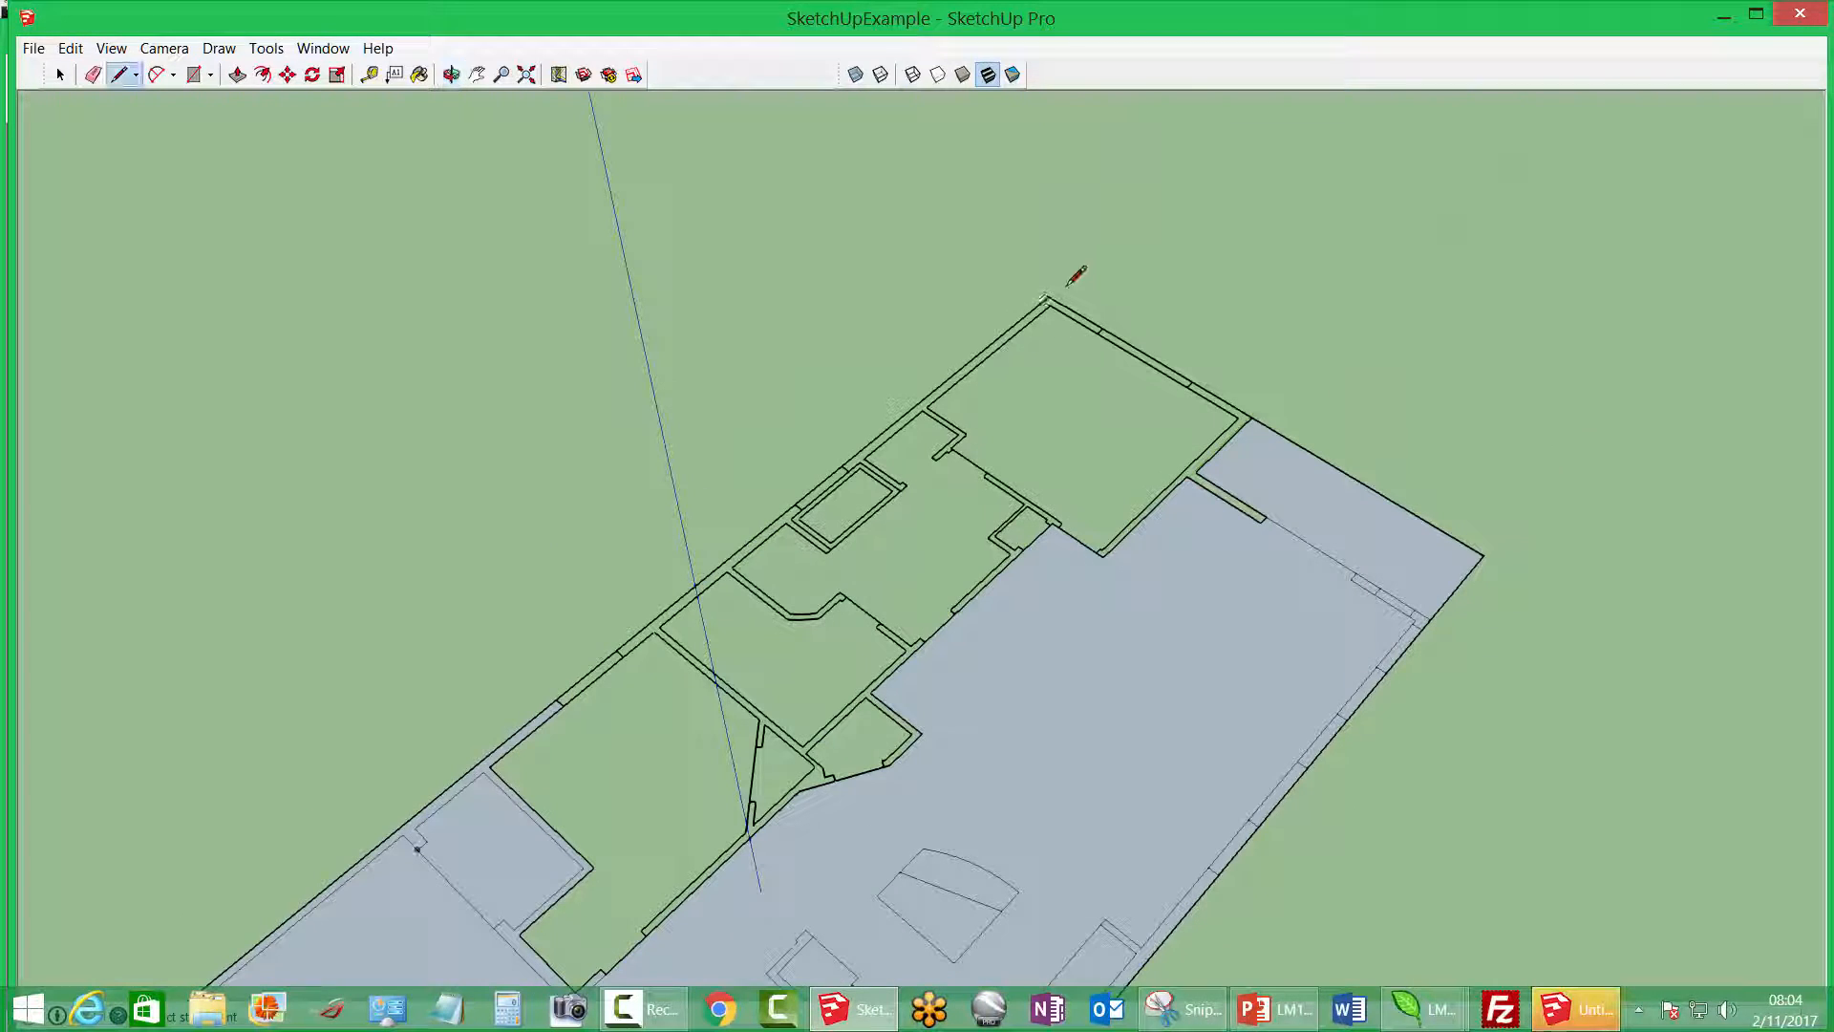
Retrace edges of the long outer wall, the middle room and its triangular and angled closets to fill them with faces
{"action": "left_click", "coordinate": [572, 684]}
{"action": "left_click", "coordinate": [759, 748]}
{"action": "left_click", "coordinate": [750, 802]}
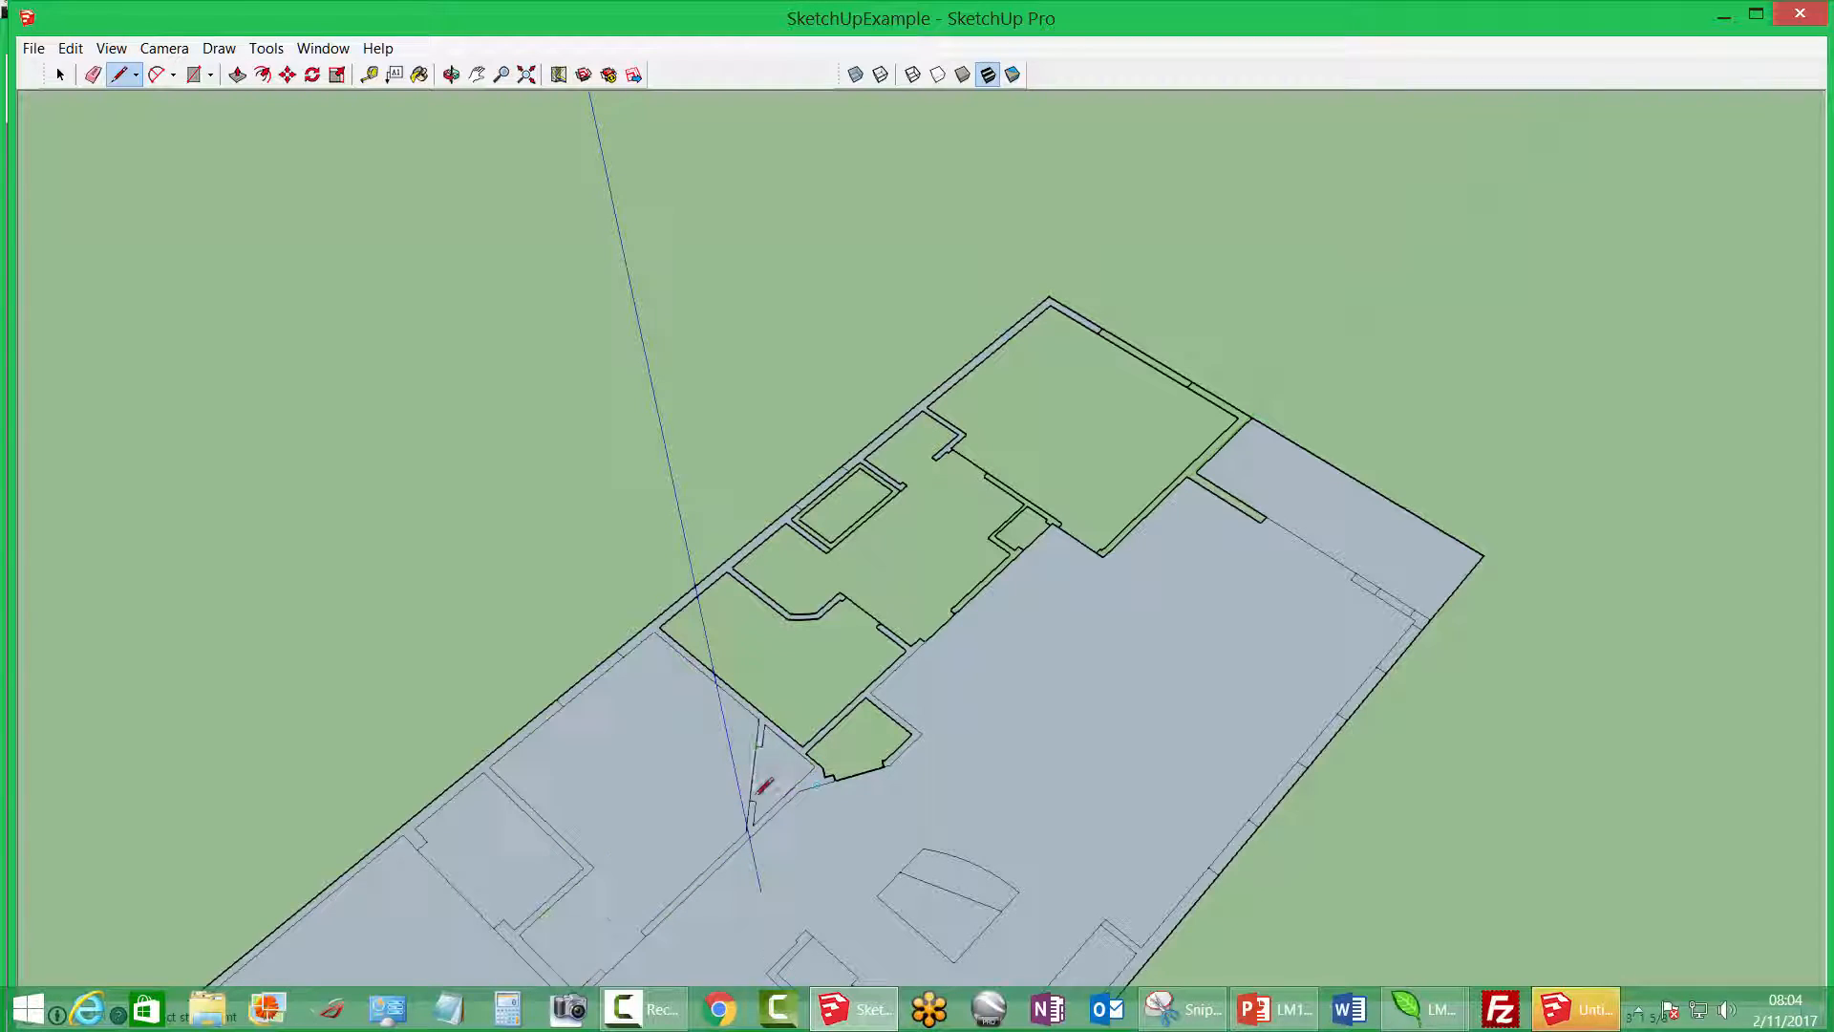
{"action": "left_click", "coordinate": [885, 763]}
Retrace the short bathroom wall edge and the bathtub's edge to create their faces, undoing the stray face over the tub
{"action": "left_click", "coordinate": [847, 598]}
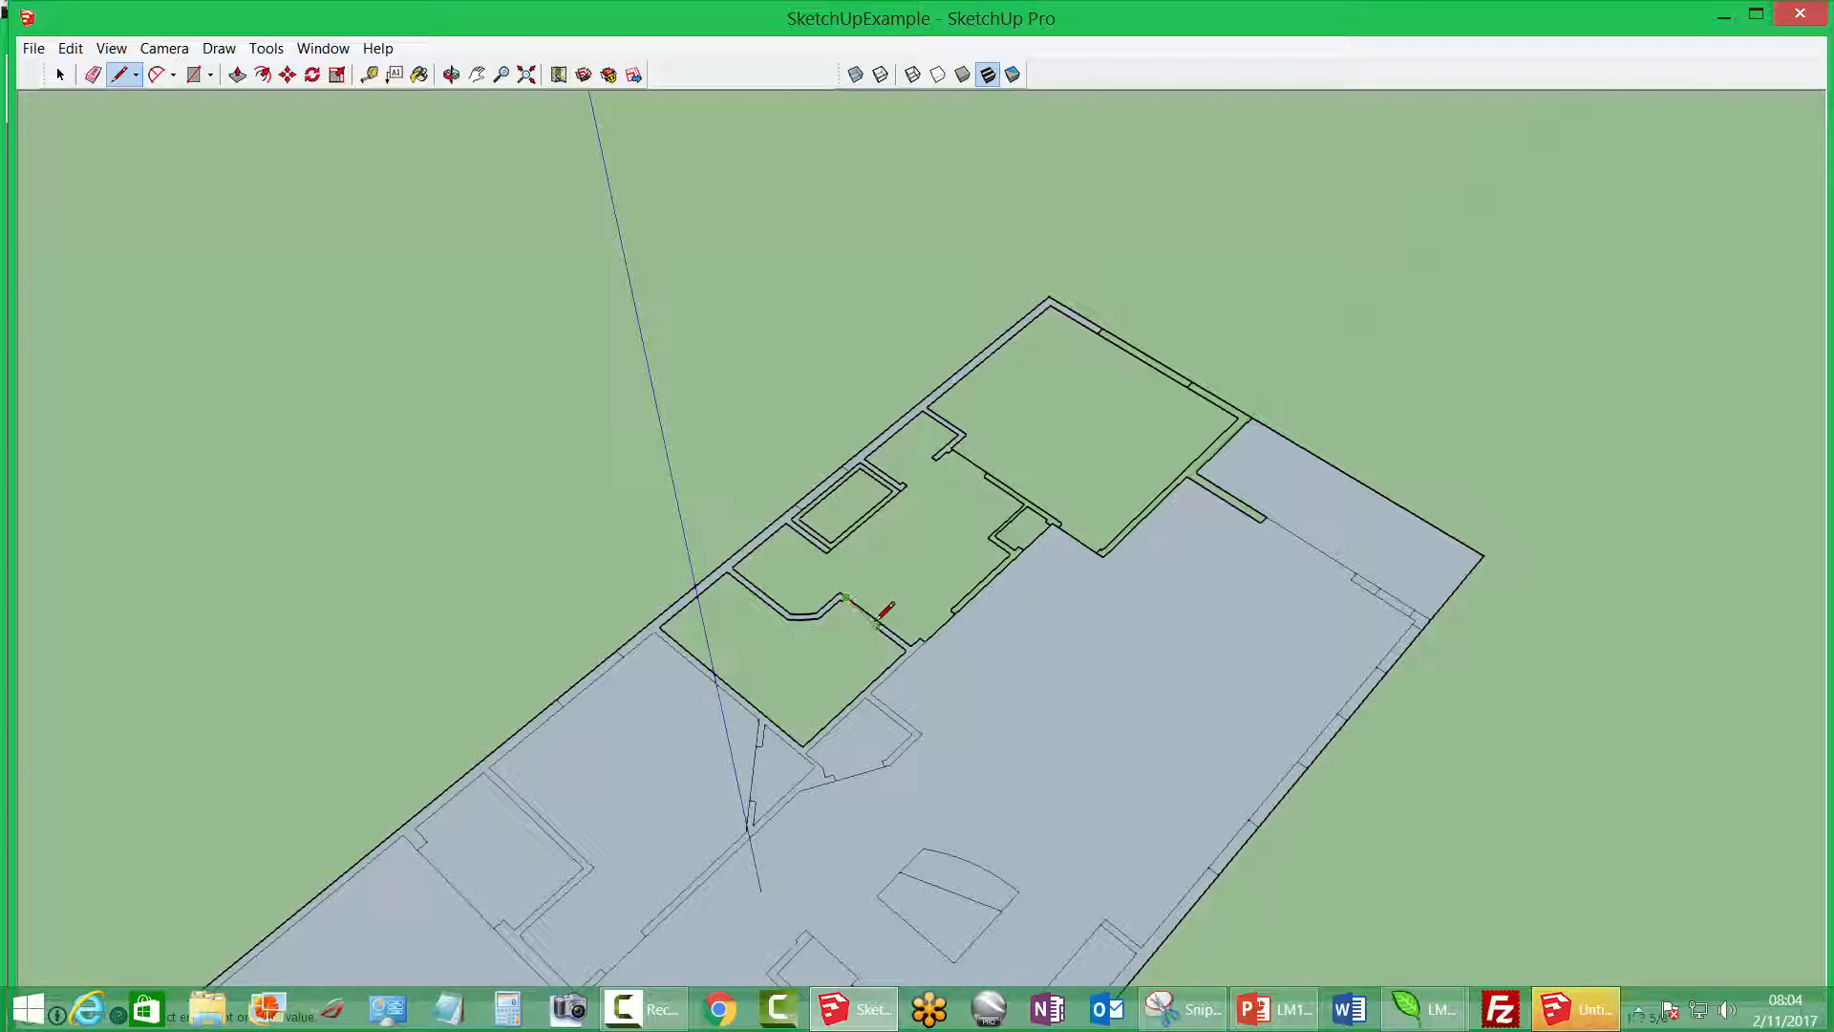
{"action": "left_click", "coordinate": [879, 621]}
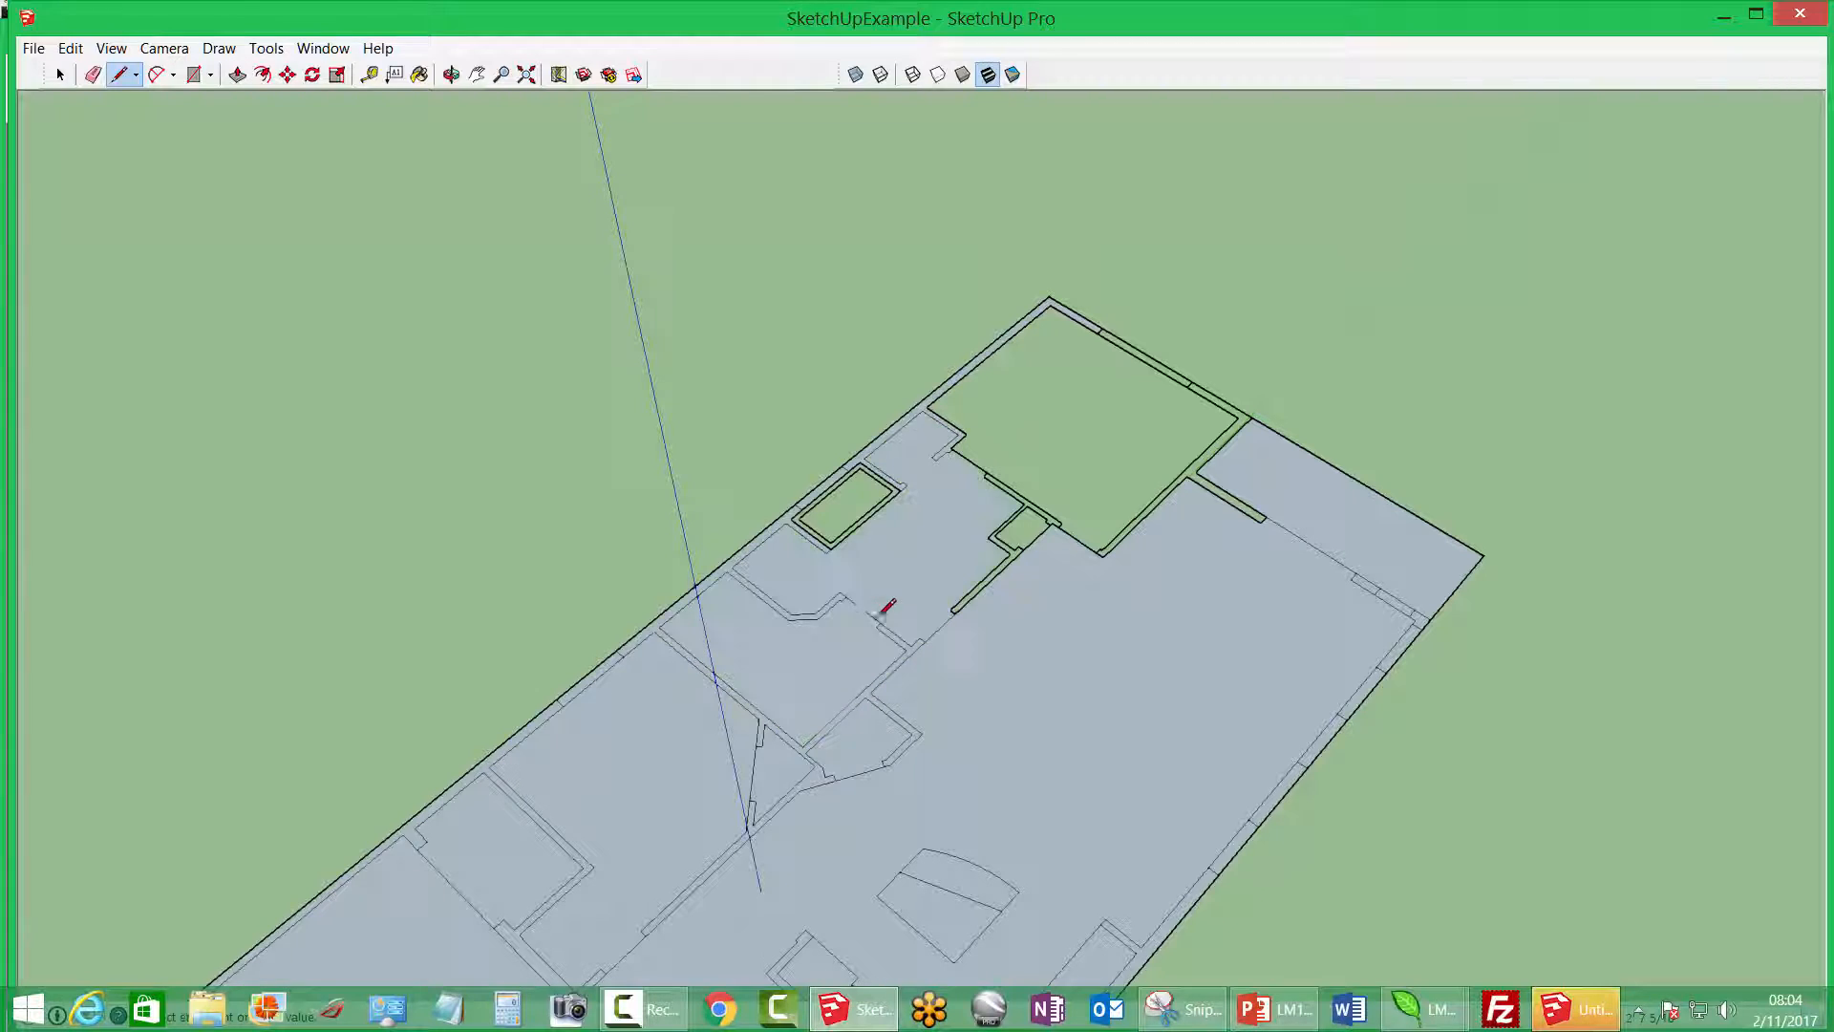
{"action": "left_click", "coordinate": [893, 489]}
{"action": "left_click", "coordinate": [869, 475]}
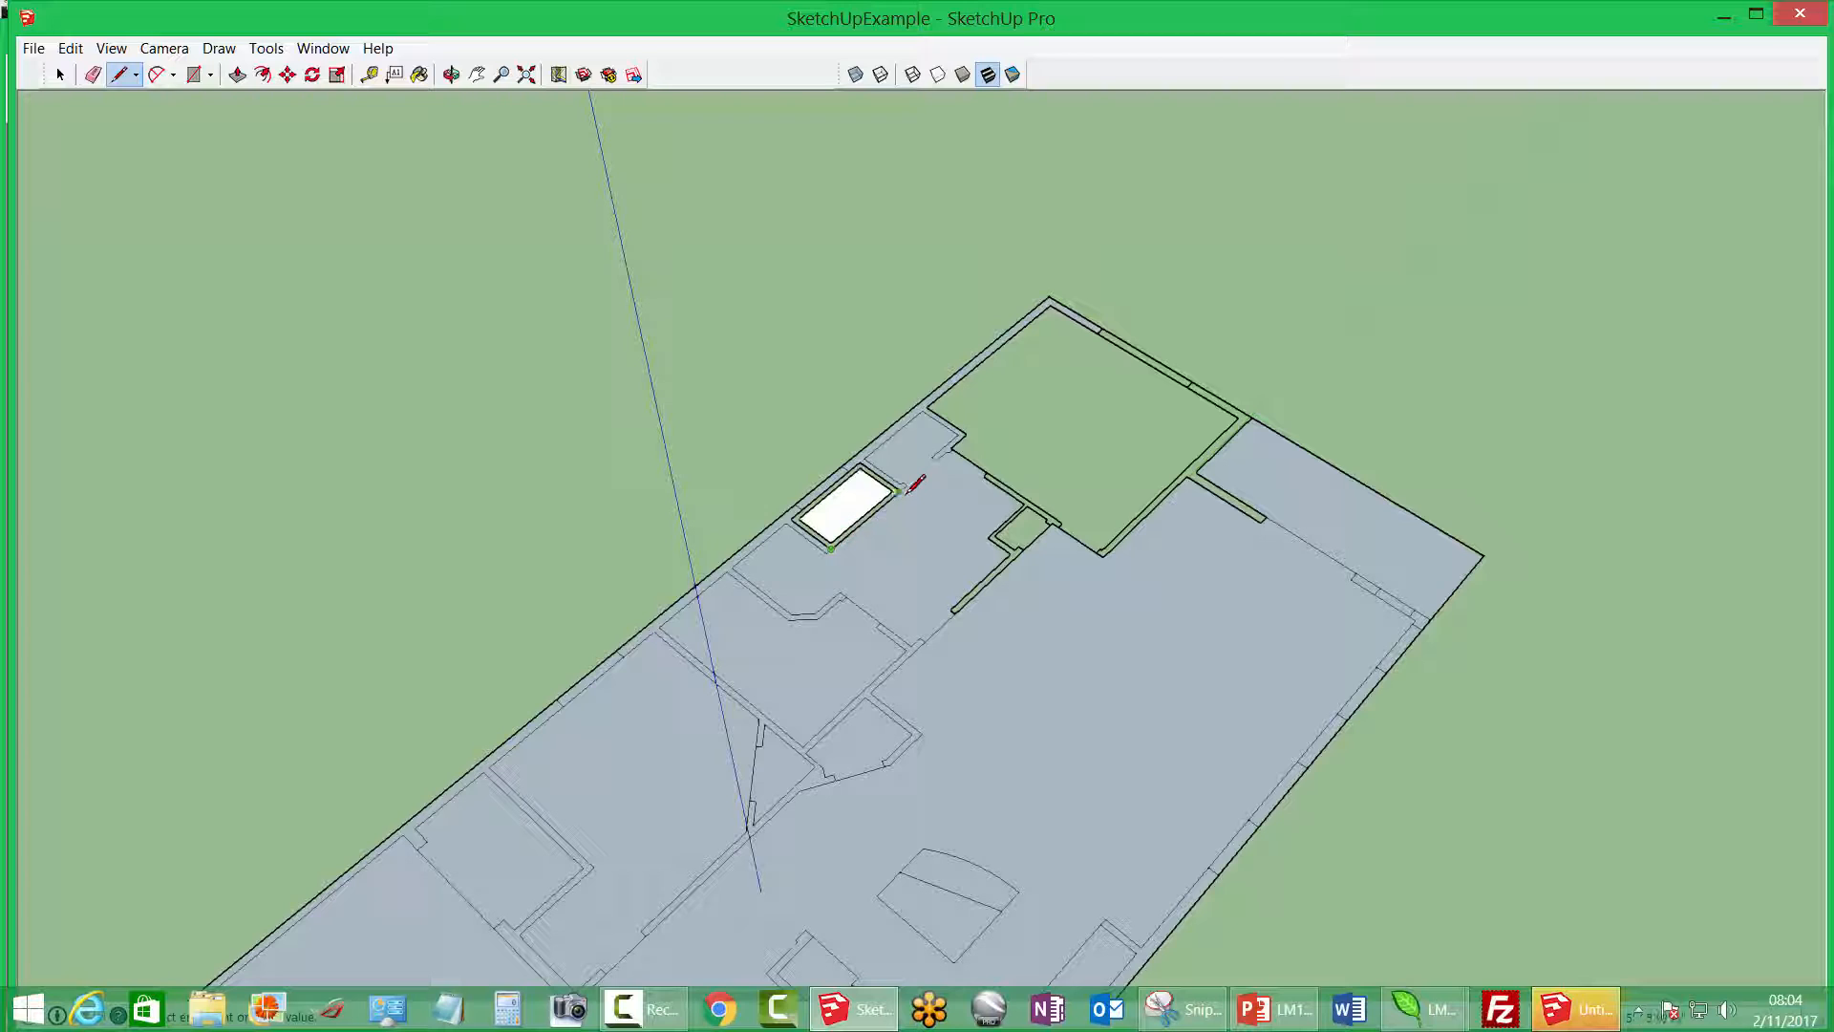
{"action": "key", "text": "ctrl+z"}
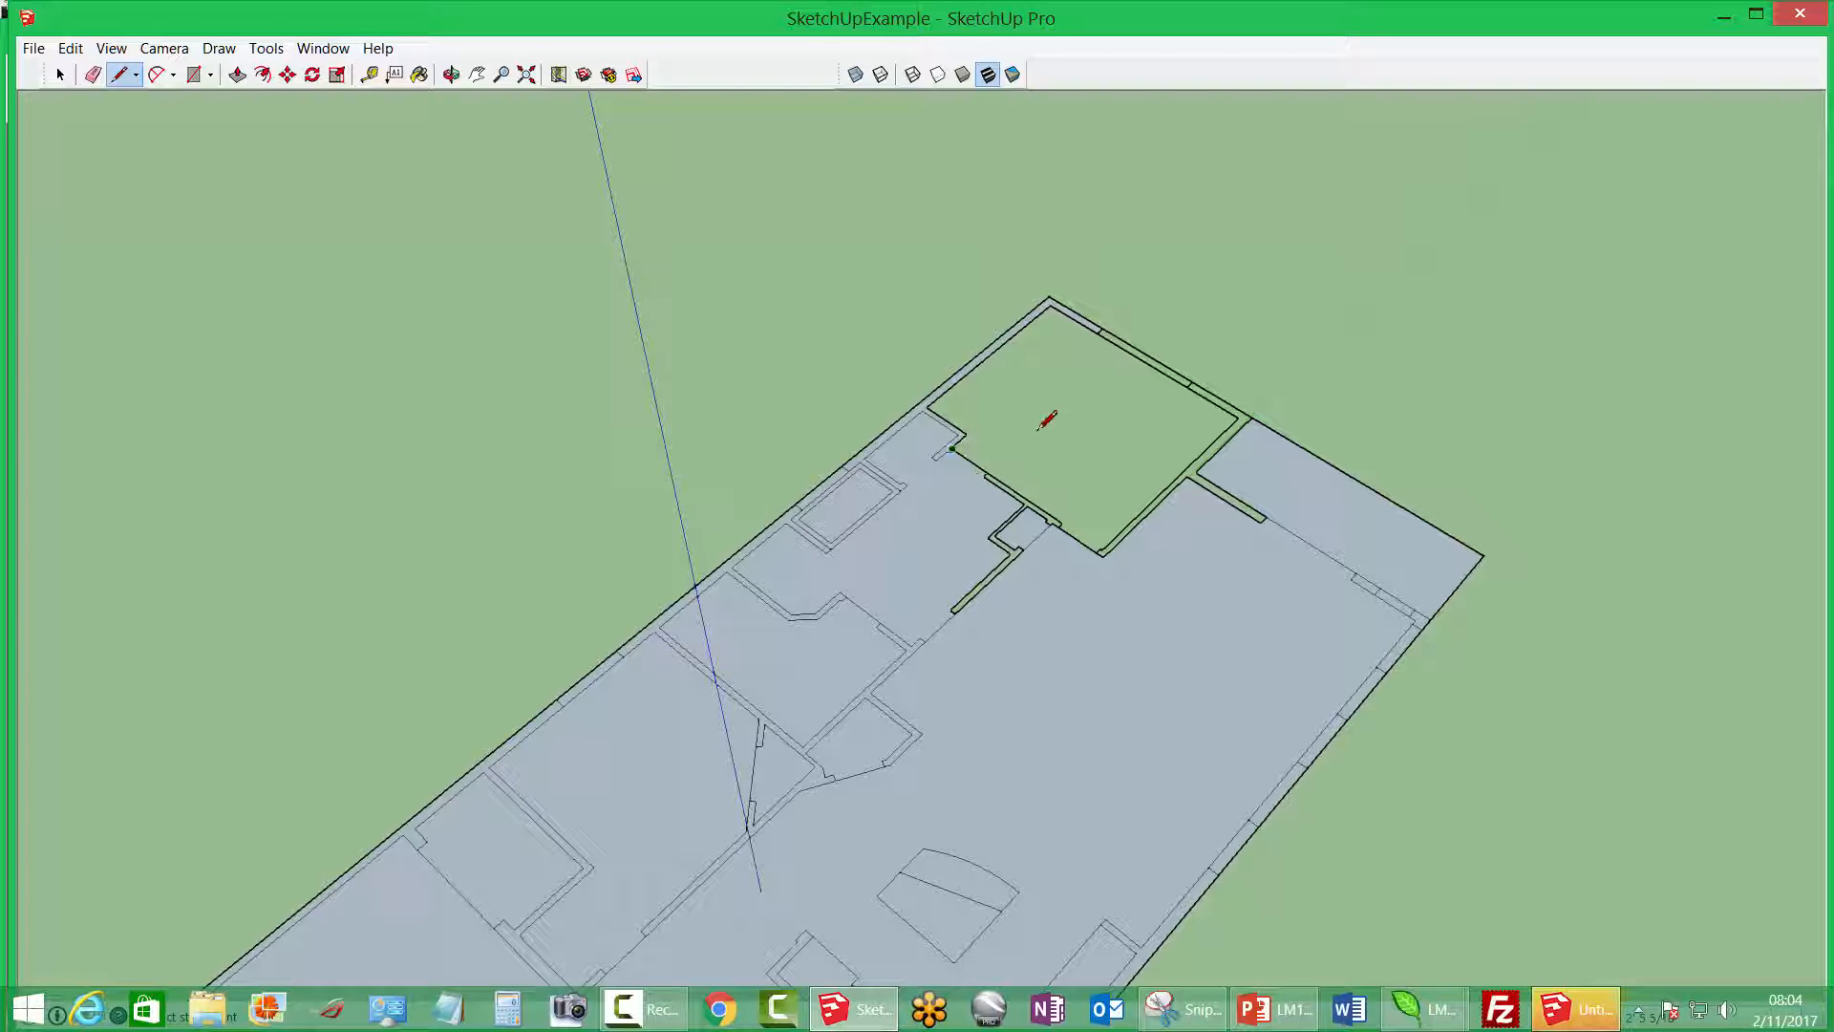
Retrace the far corner room's outer wall edge and the small closet's wall edge to fill the remaining areas with faces
{"action": "left_click", "coordinate": [1237, 415]}
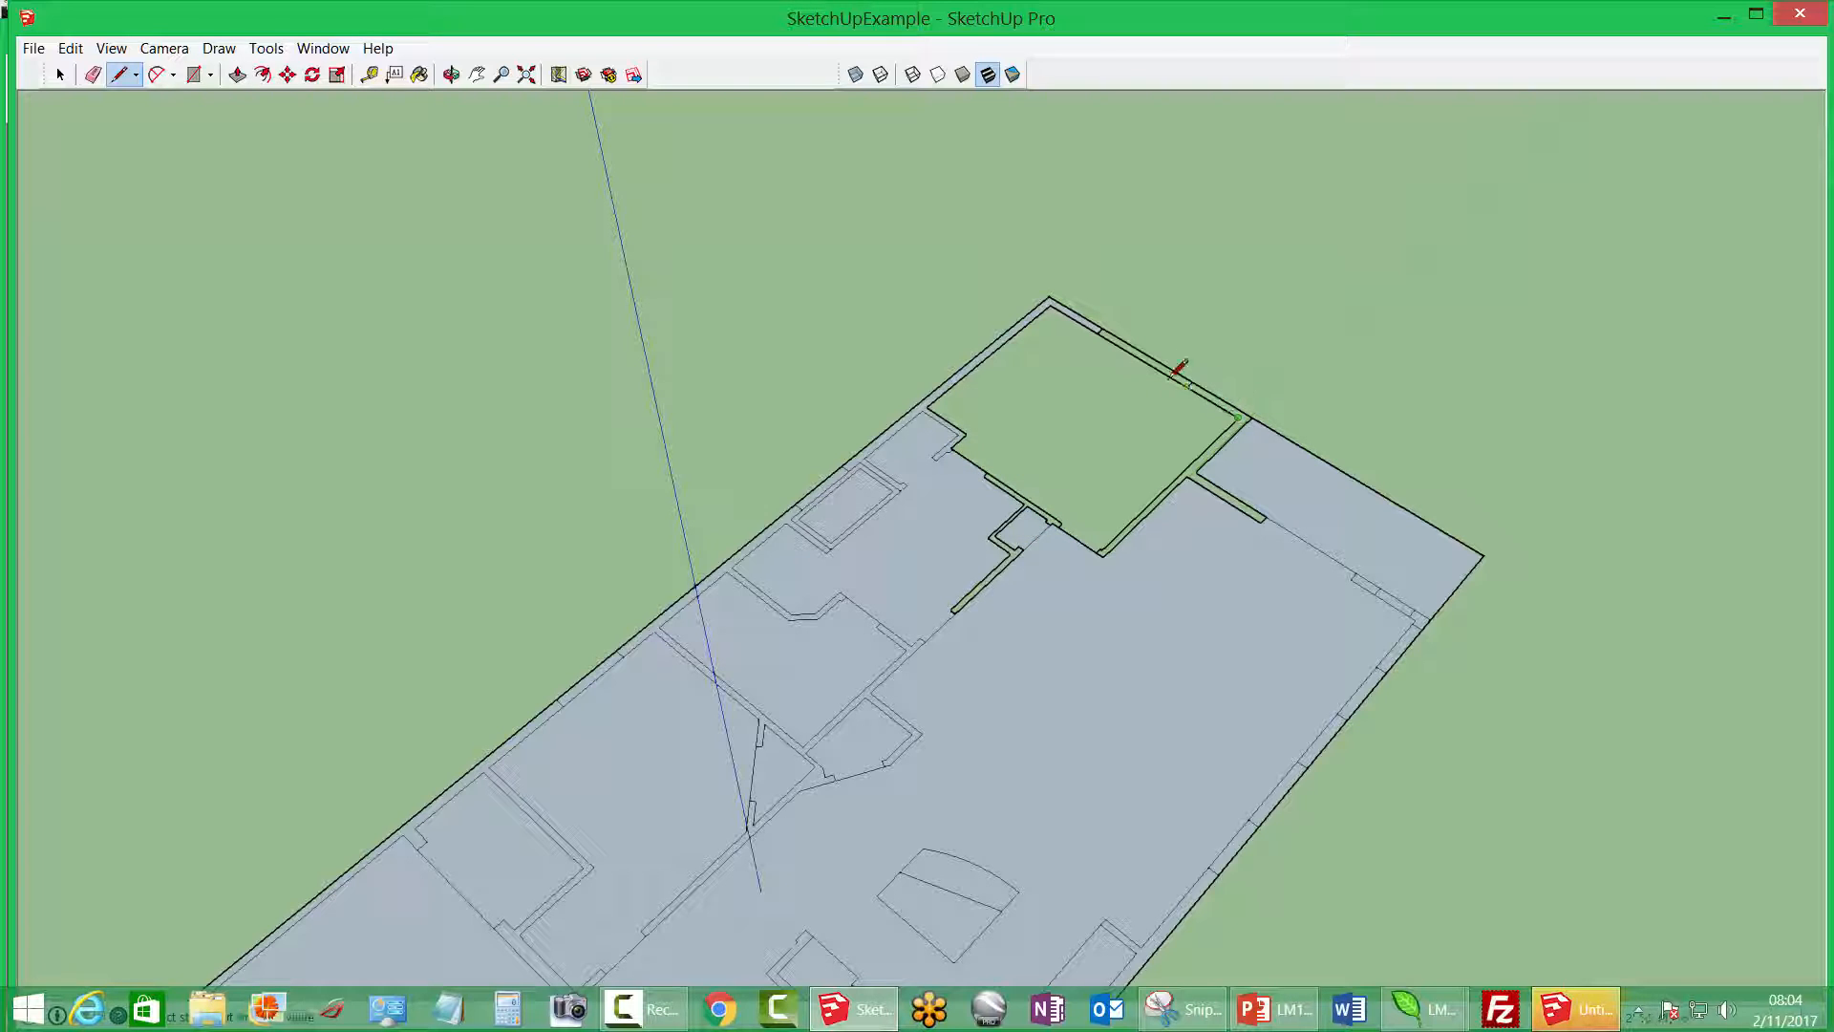
{"action": "left_click", "coordinate": [1108, 335]}
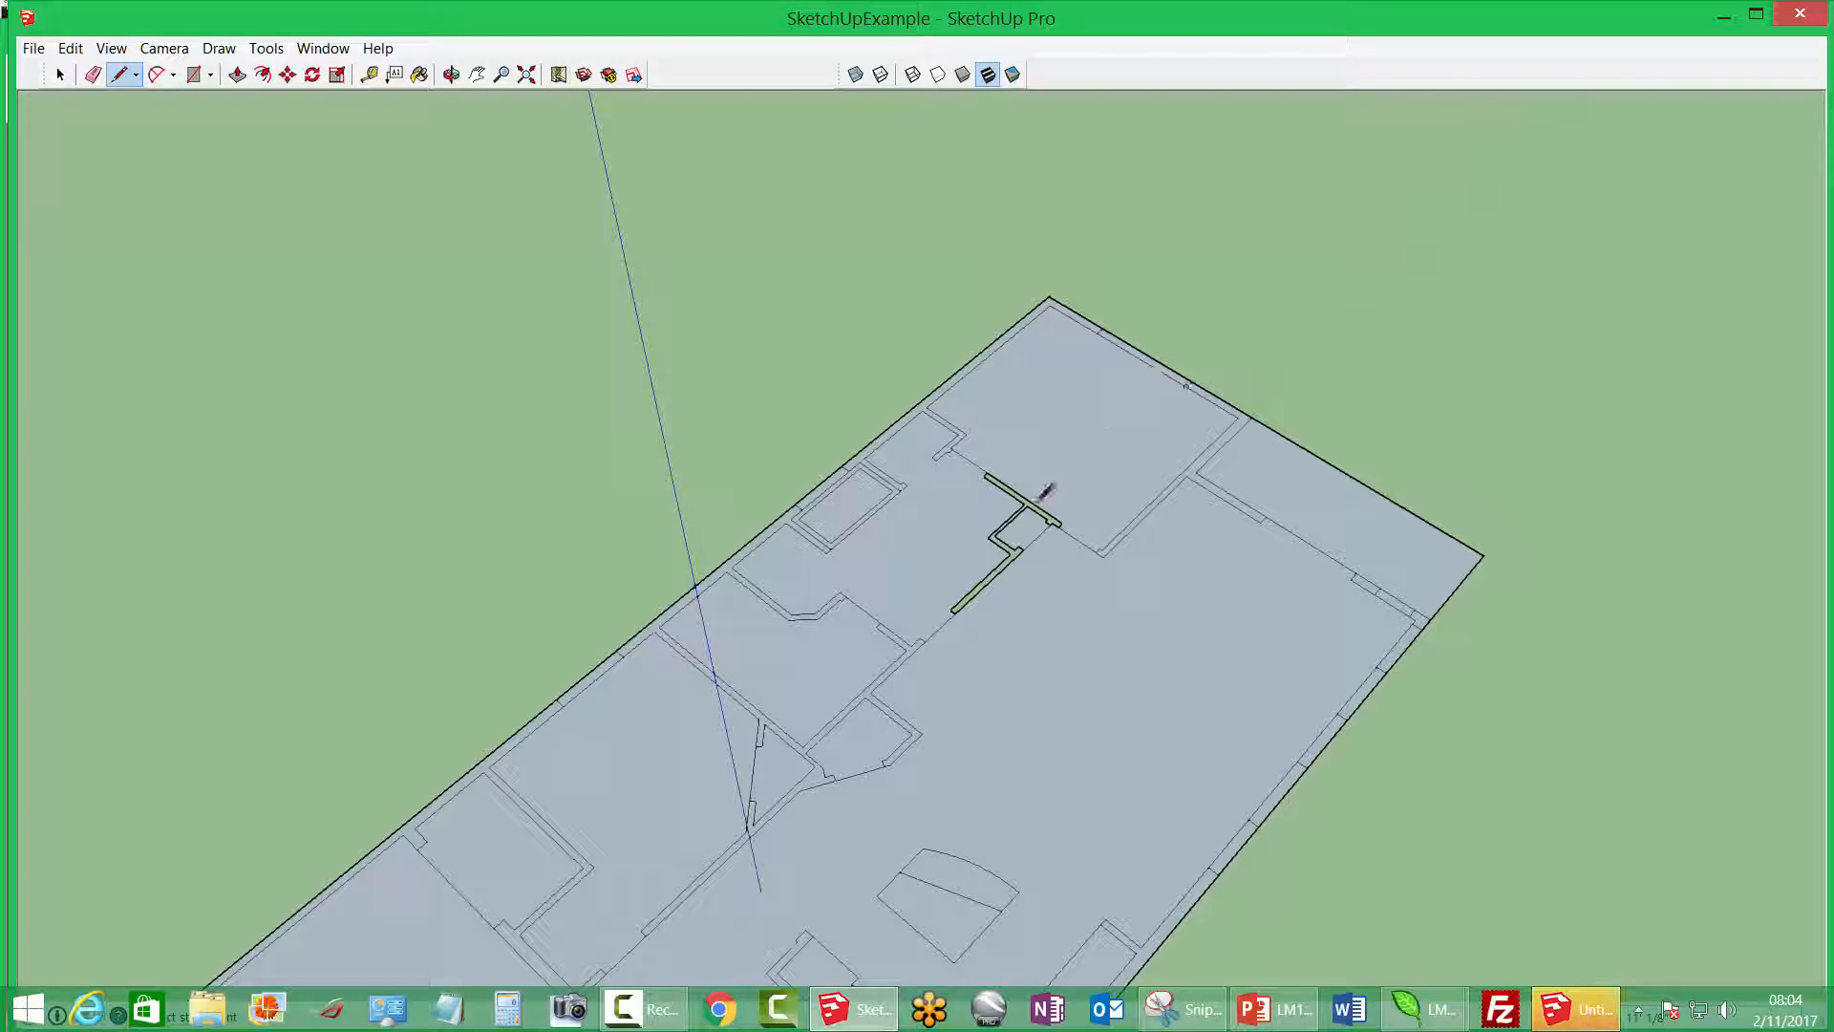
{"action": "scroll", "coordinate": [1031, 562], "scroll_direction": "up", "scroll_amount": 2}
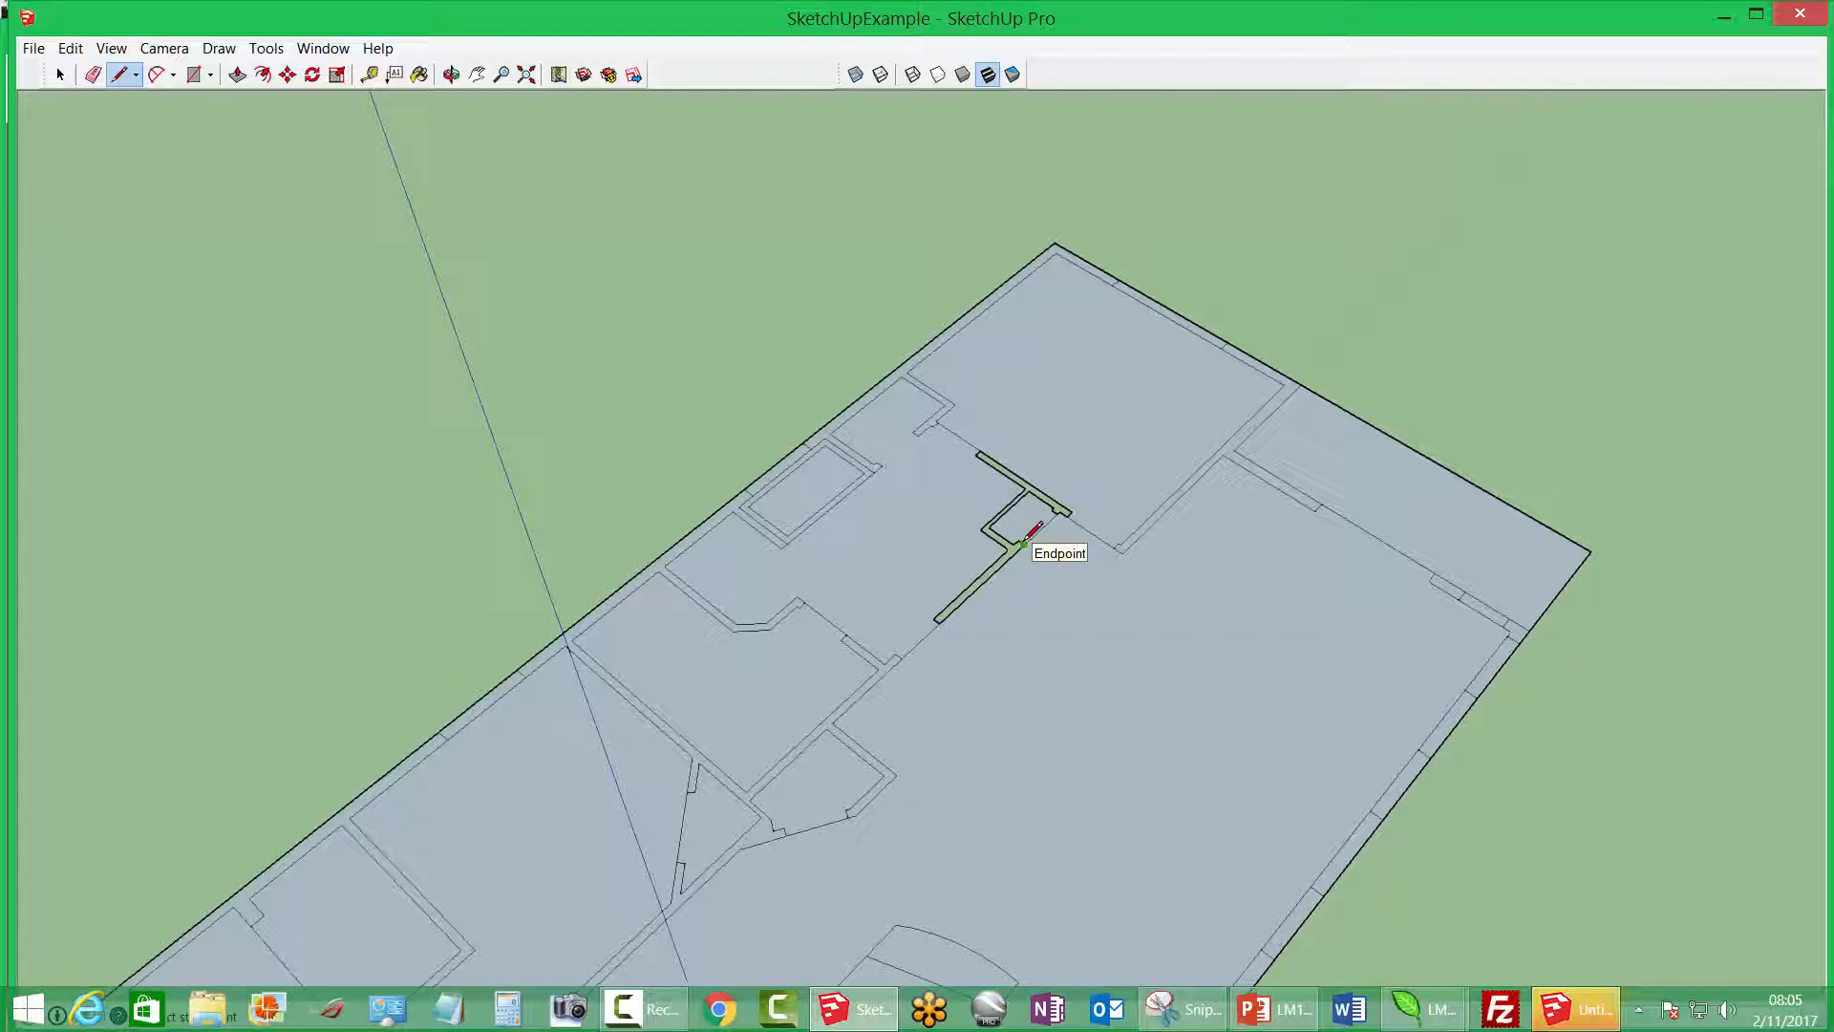
{"action": "left_click", "coordinate": [1019, 540]}
{"action": "left_click", "coordinate": [1027, 545]}
Select the whole floor plan and paint all its faces with the pale pink Color_A05 from the Colors collection
{"action": "scroll", "coordinate": [1036, 537], "scroll_direction": "down", "scroll_amount": 5}
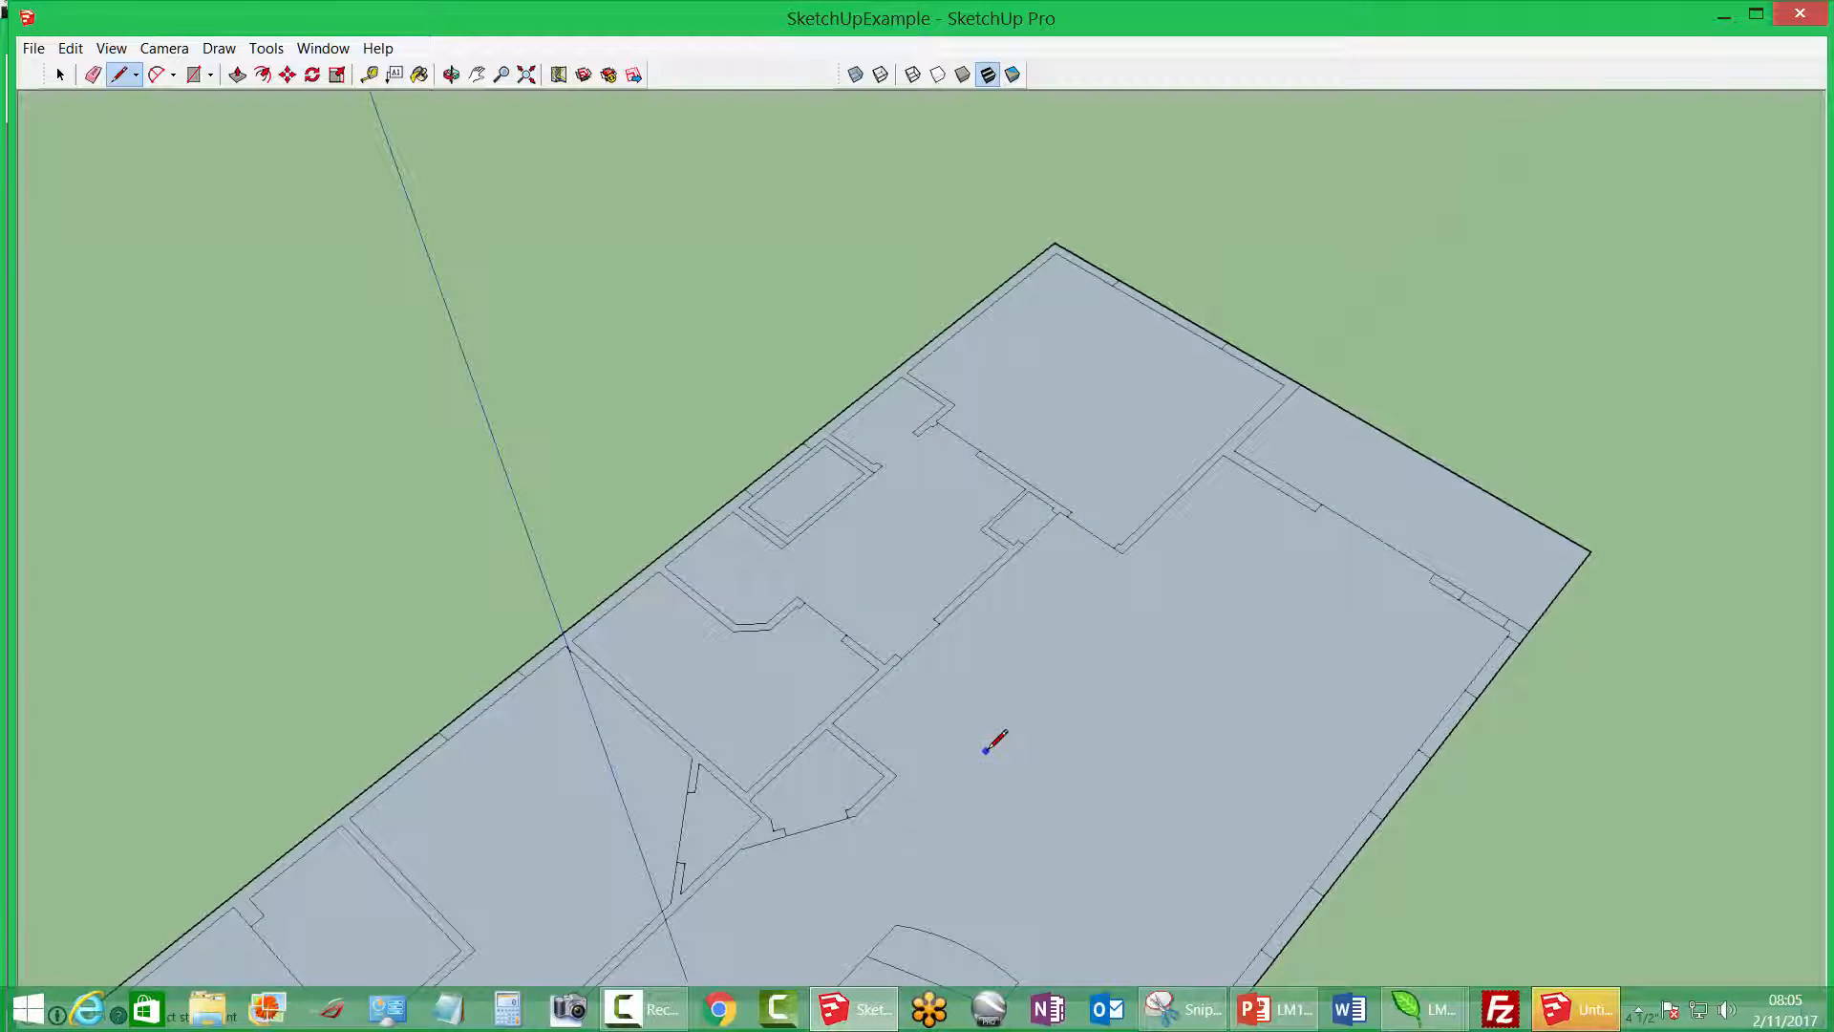
{"action": "middle_click_drag", "start_coordinate": [962, 799], "coordinate": [955, 330]}
{"action": "left_click", "coordinate": [420, 75]}
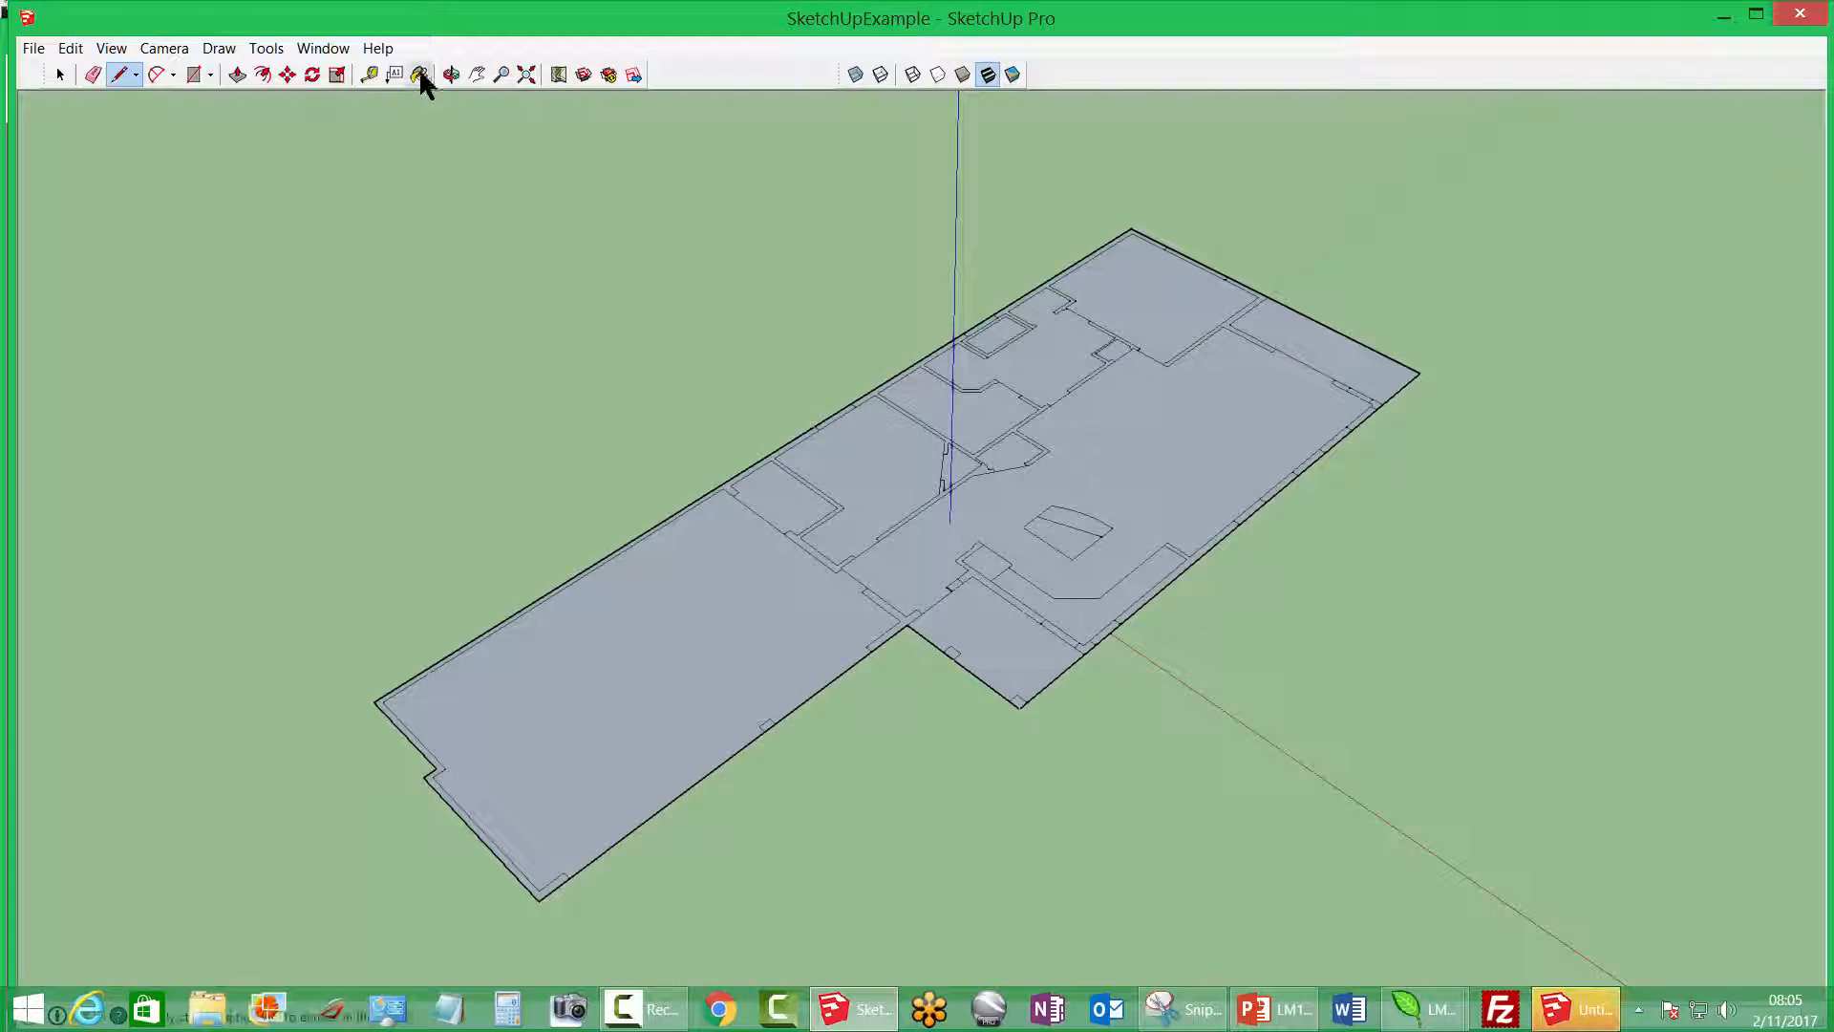
{"action": "left_click", "coordinate": [1753, 316]}
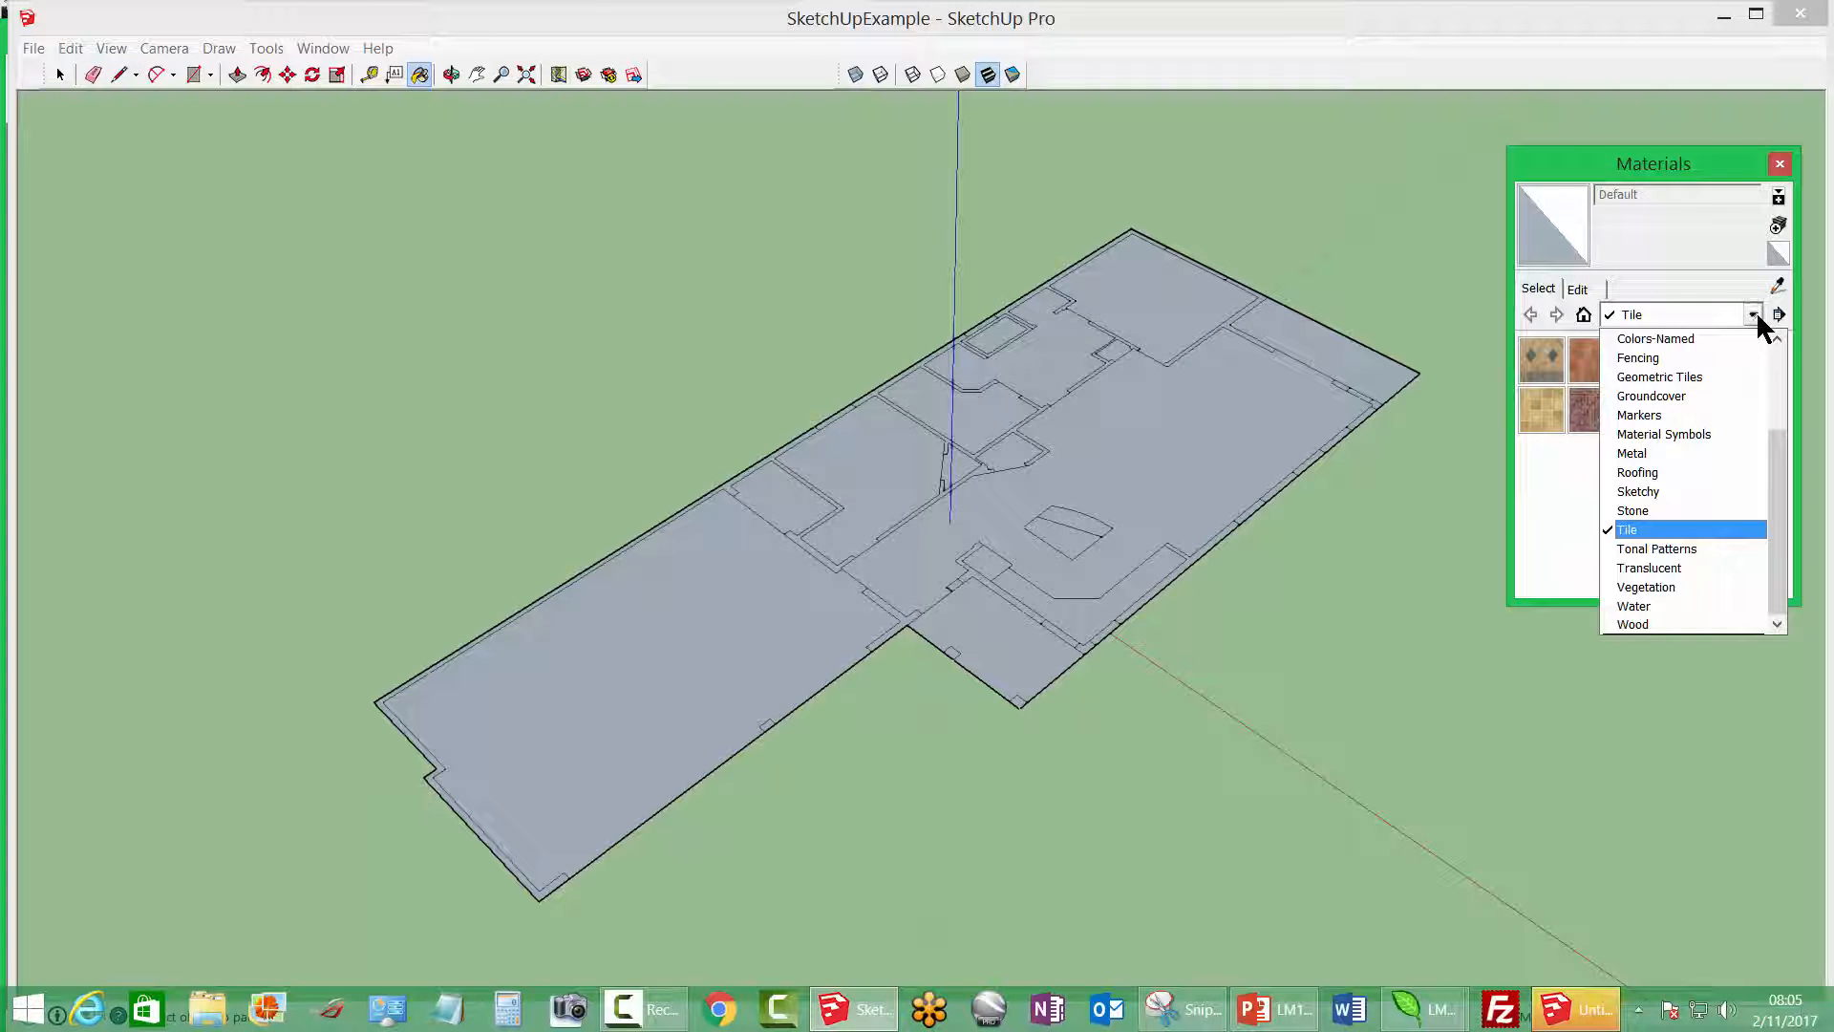
{"action": "scroll", "coordinate": [1778, 388], "scroll_direction": "up", "scroll_amount": 3}
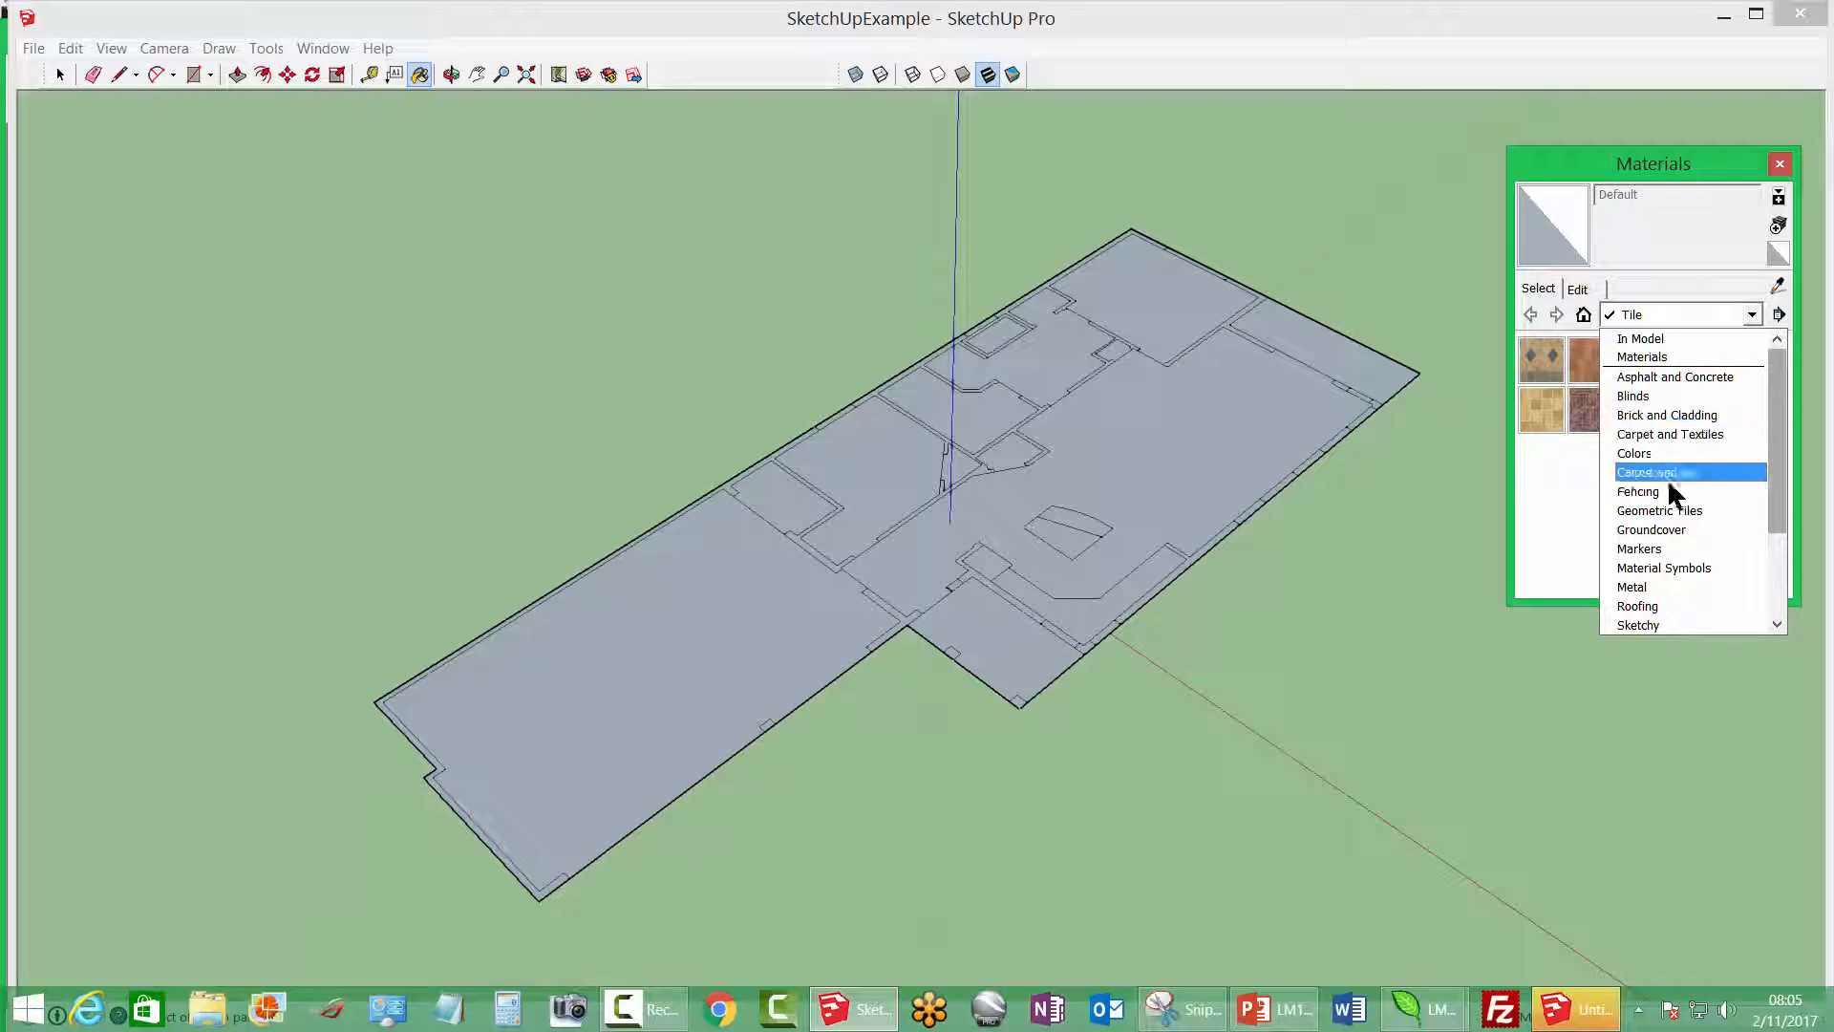
{"action": "left_click", "coordinate": [1637, 449]}
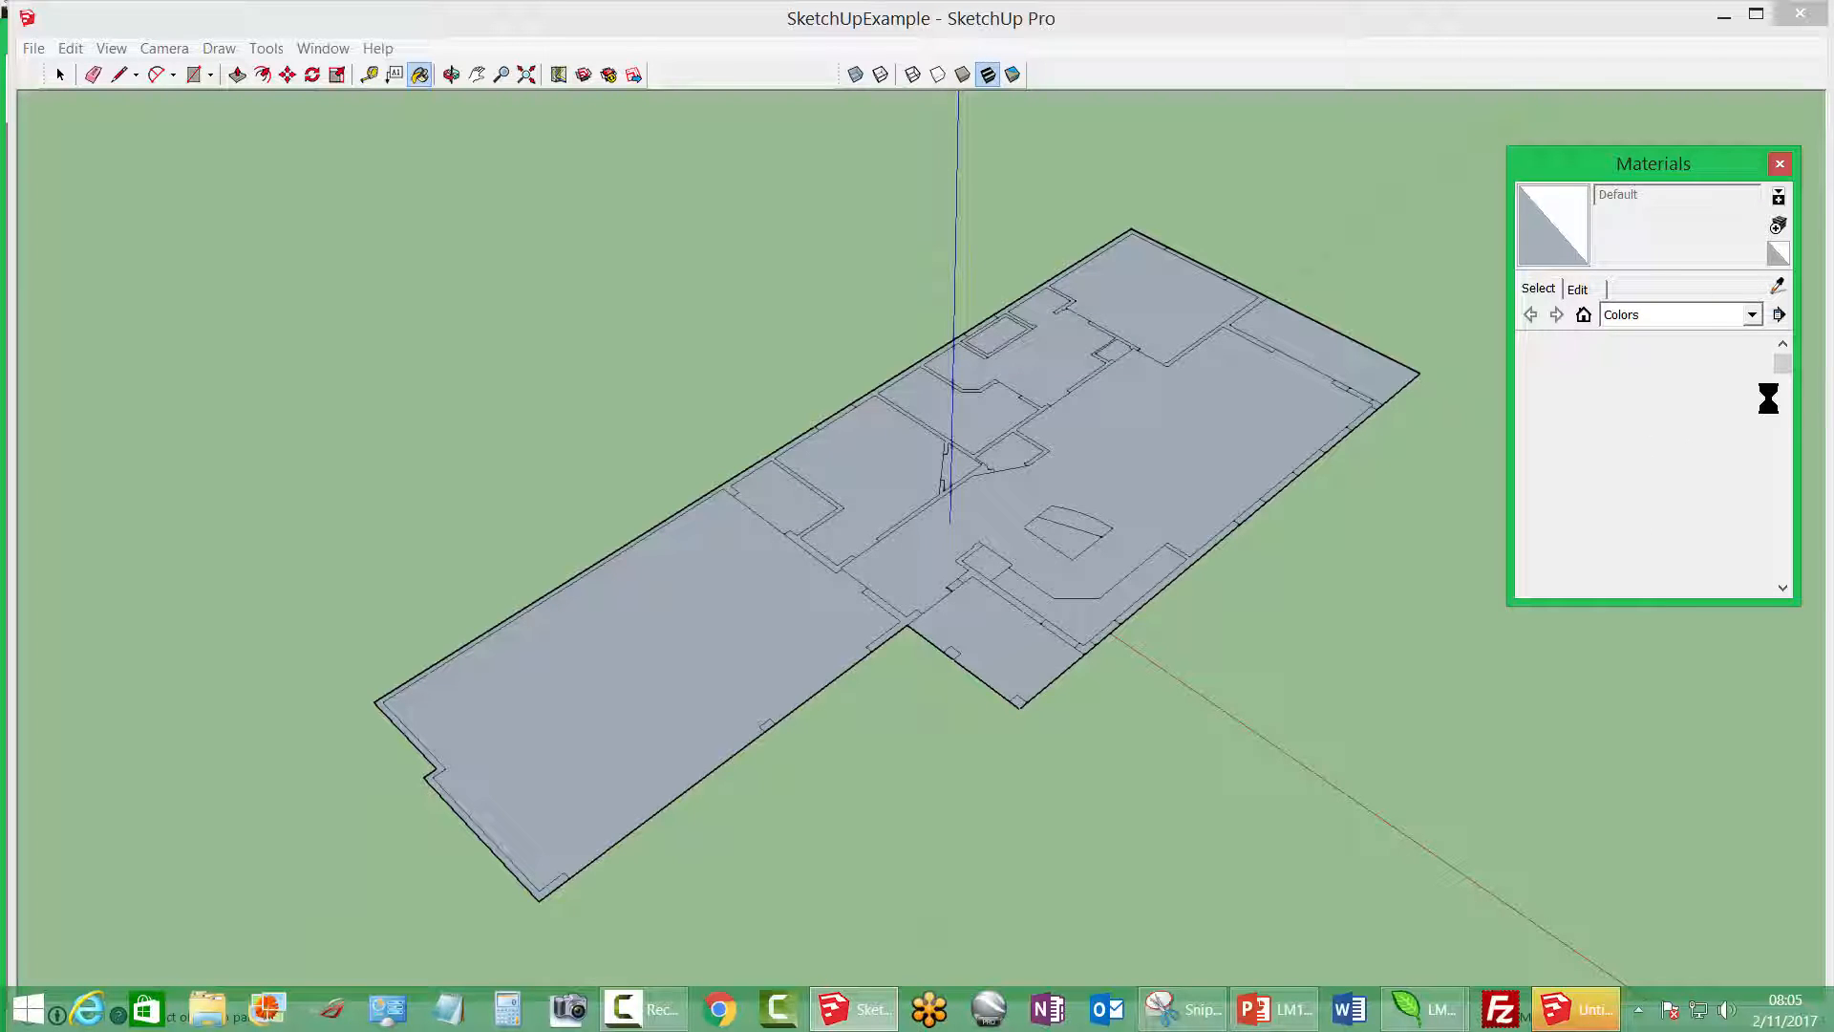
{"action": "left_click", "coordinate": [1740, 457]}
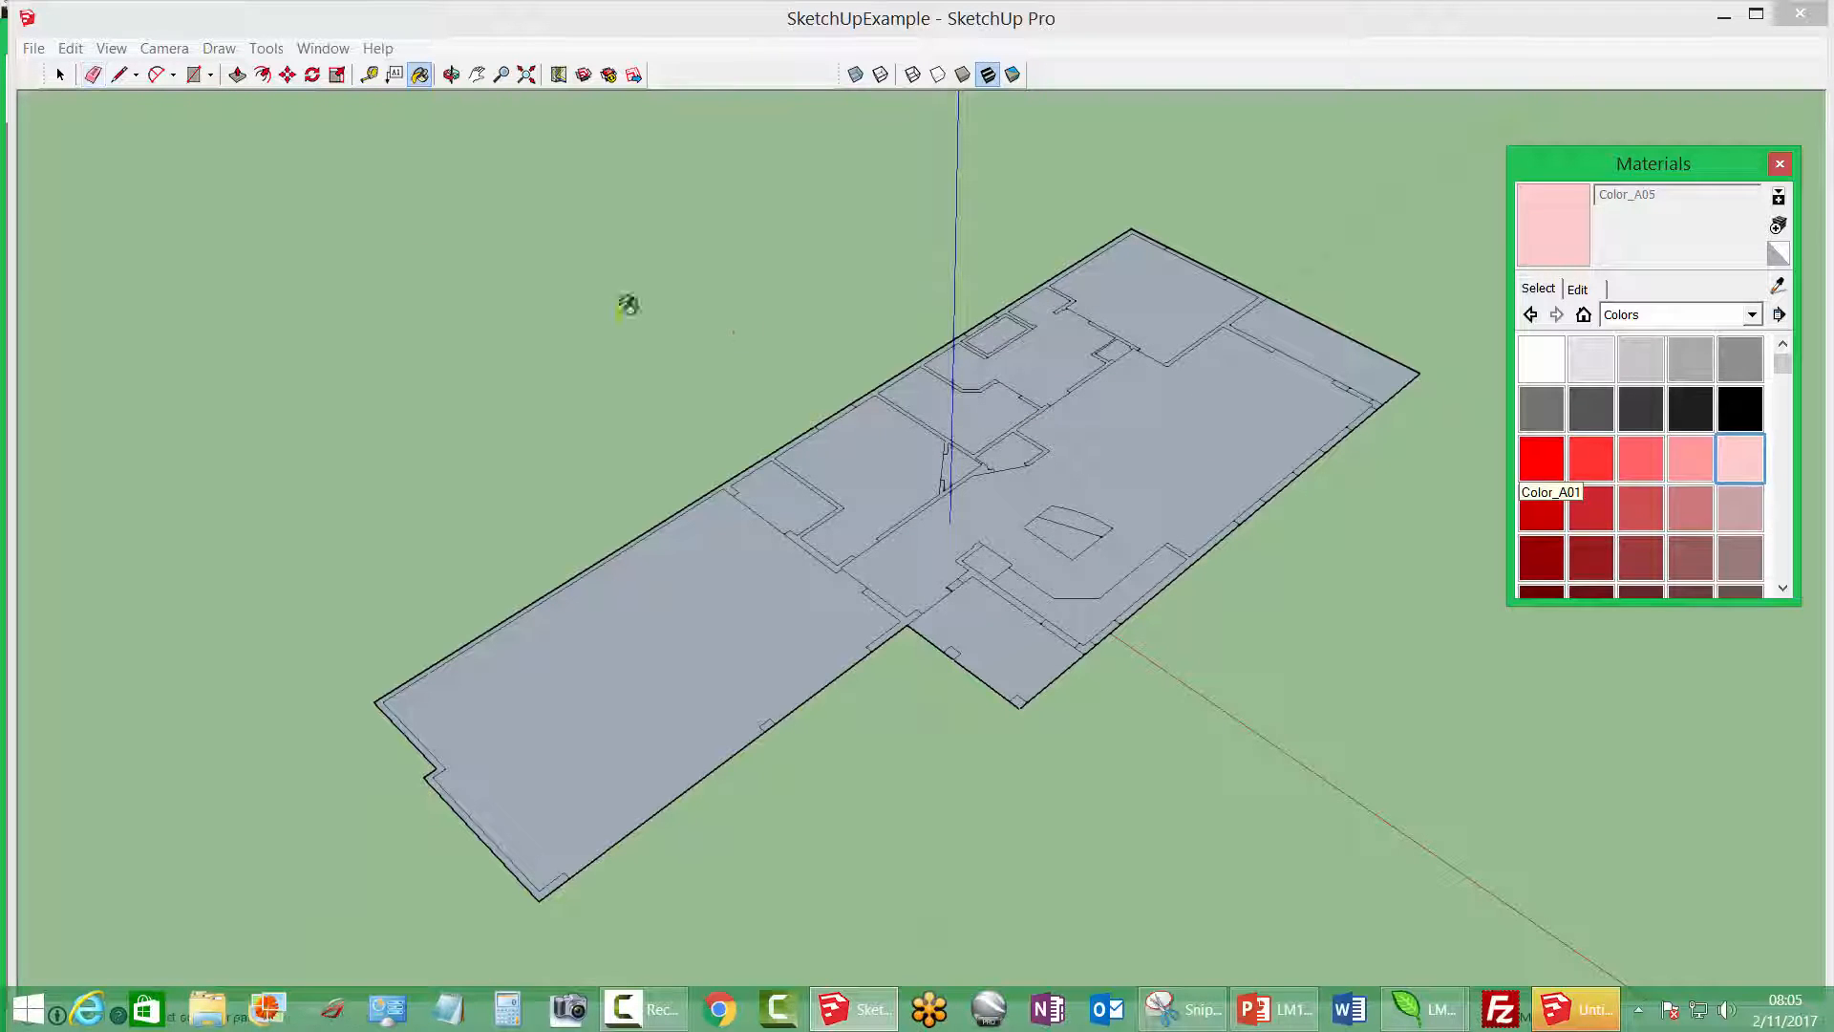
{"action": "key", "text": "ctrl+a"}
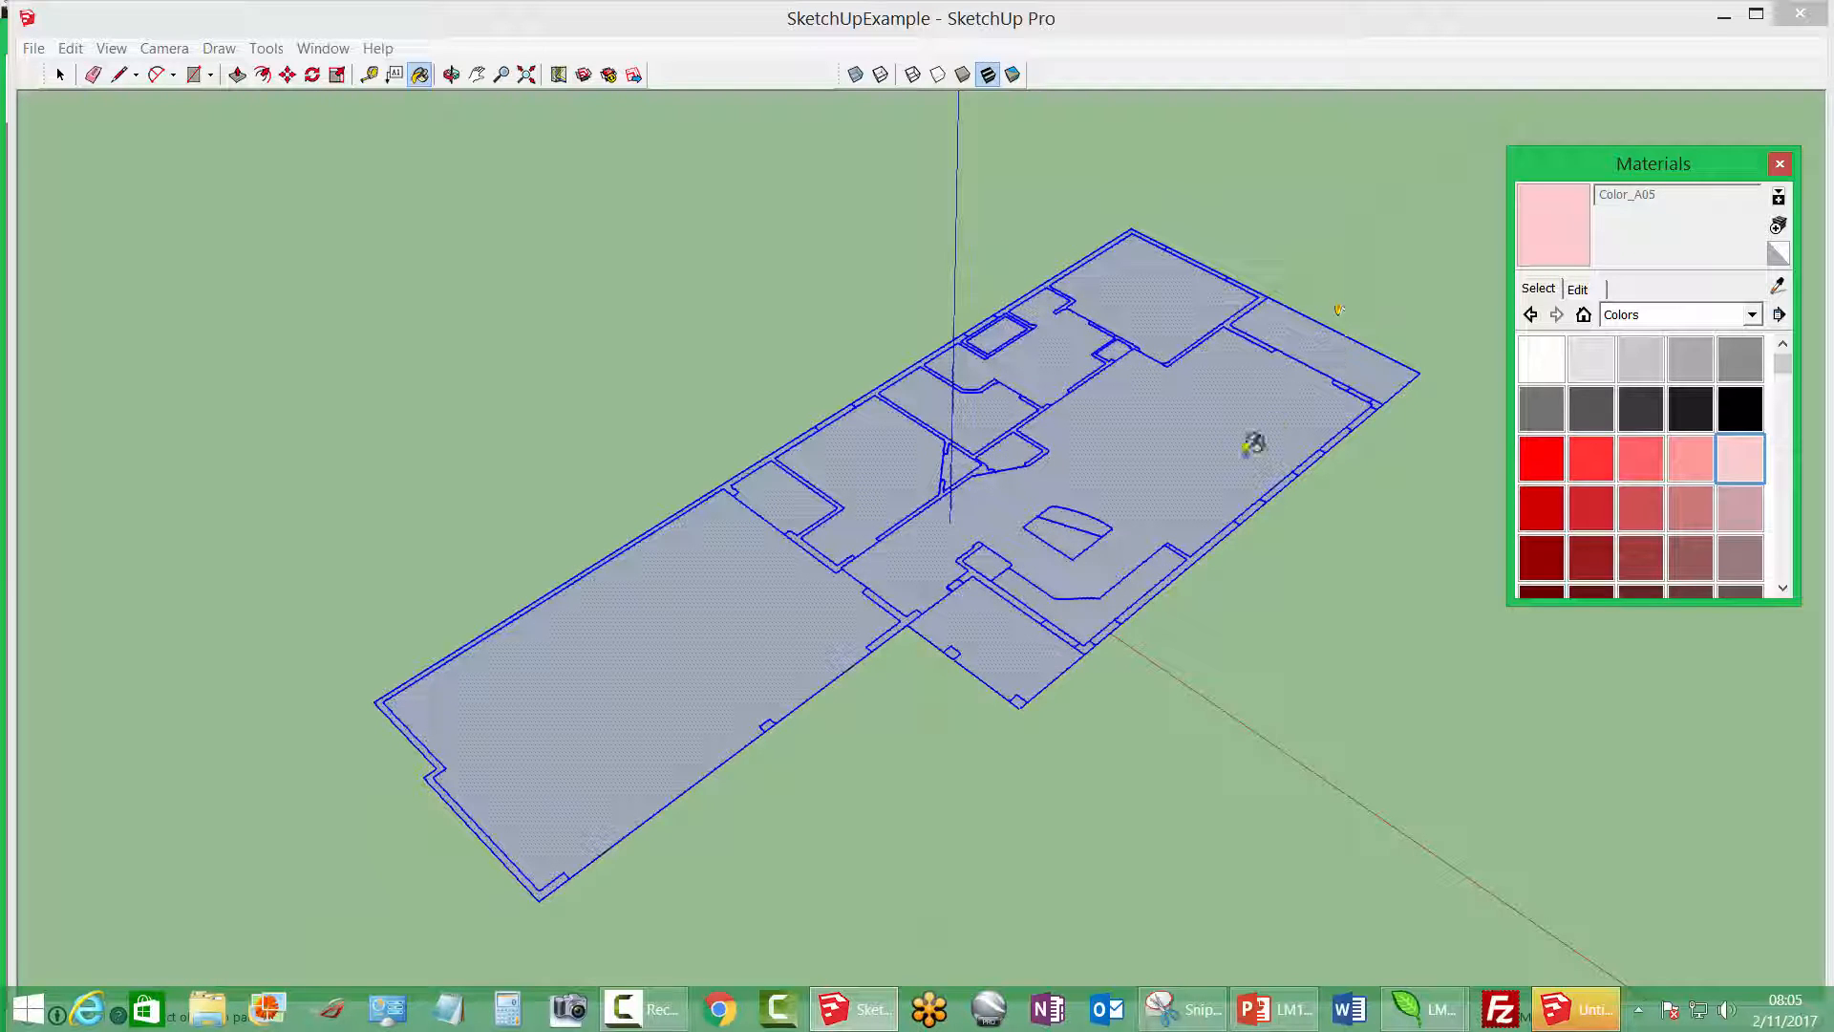
{"action": "left_click", "coordinate": [1147, 410]}
Push/Pull the connected wall face in the middle of the plan upward, and extend its height once more
{"action": "mouse_move", "coordinate": [975, 684]}
{"action": "middle_mouse_down"}
{"action": "mouse_move", "coordinate": [953, 164]}
{"action": "mouse_move", "coordinate": [1015, 438]}
{"action": "mouse_move", "coordinate": [999, 364]}
{"action": "mouse_move", "coordinate": [1006, 758]}
{"action": "mouse_move", "coordinate": [1011, 724]}
{"action": "mouse_move", "coordinate": [790, 615]}
{"action": "mouse_move", "coordinate": [1111, 738]}
{"action": "mouse_move", "coordinate": [1015, 598]}
{"action": "mouse_move", "coordinate": [831, 688]}
{"action": "mouse_move", "coordinate": [807, 741]}
{"action": "mouse_move", "coordinate": [966, 606]}
{"action": "middle_mouse_up"}
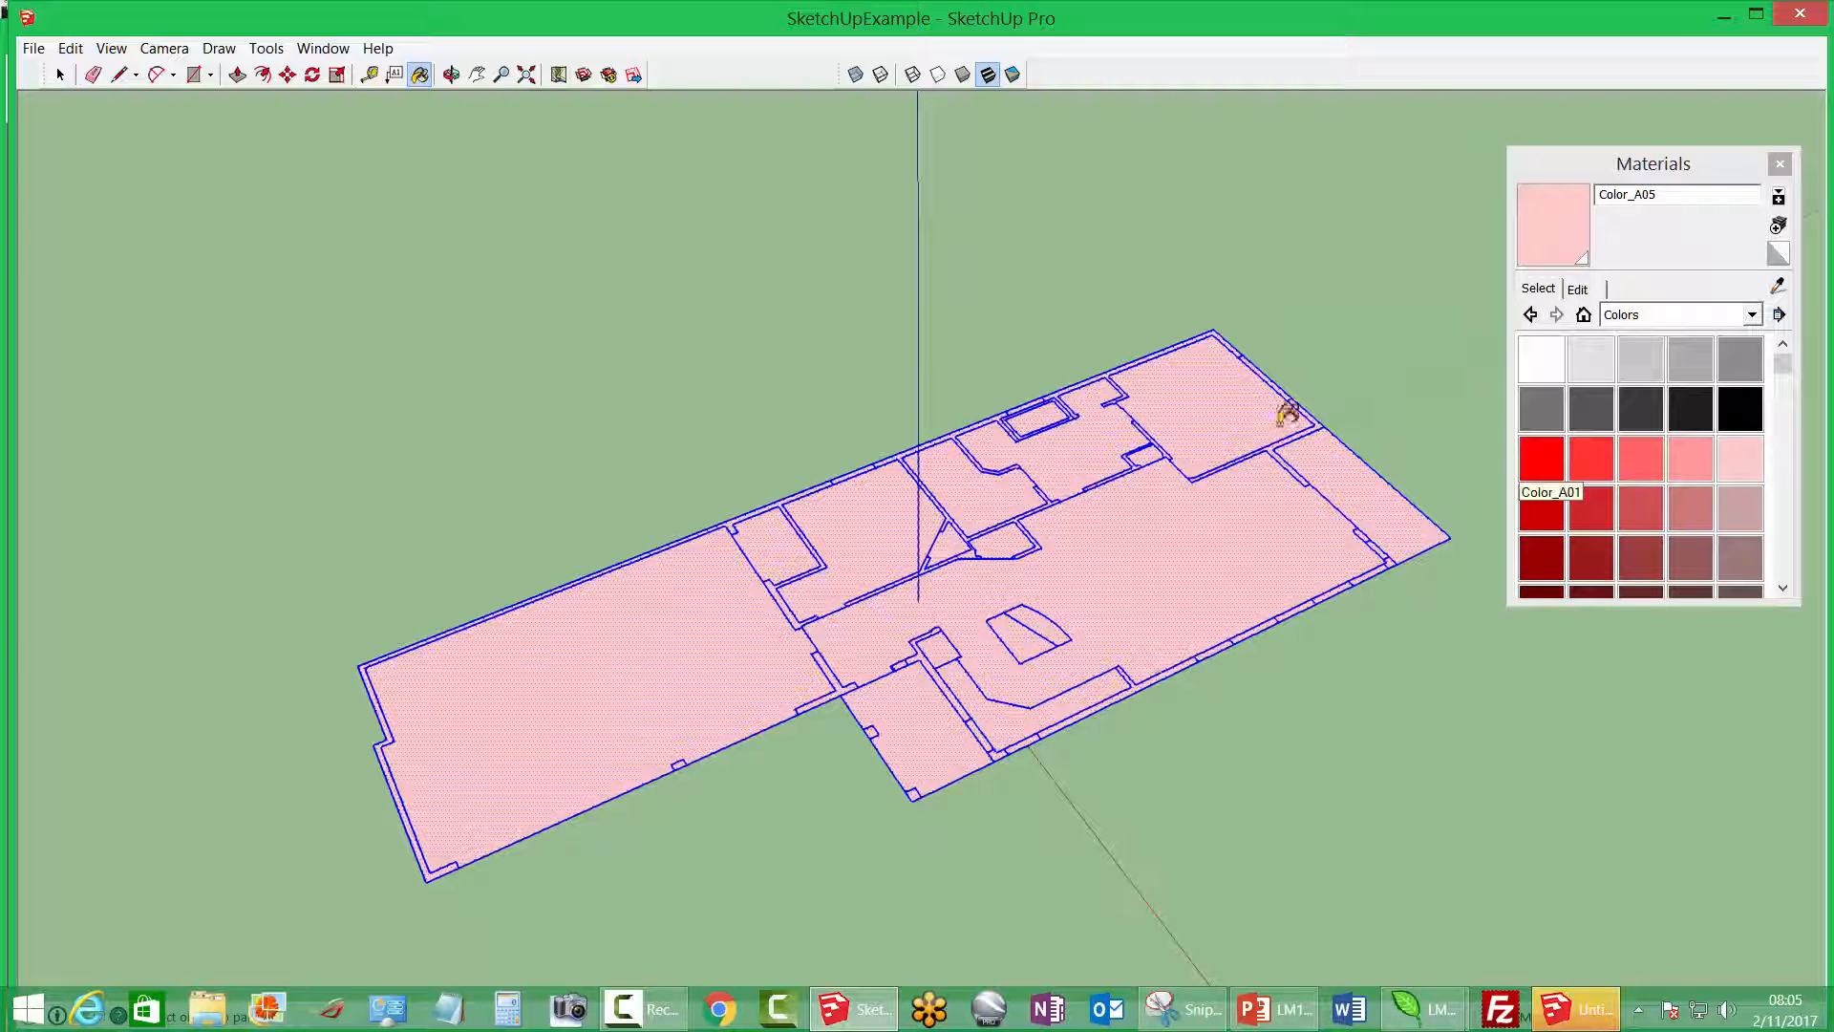
{"action": "left_click", "coordinate": [236, 75]}
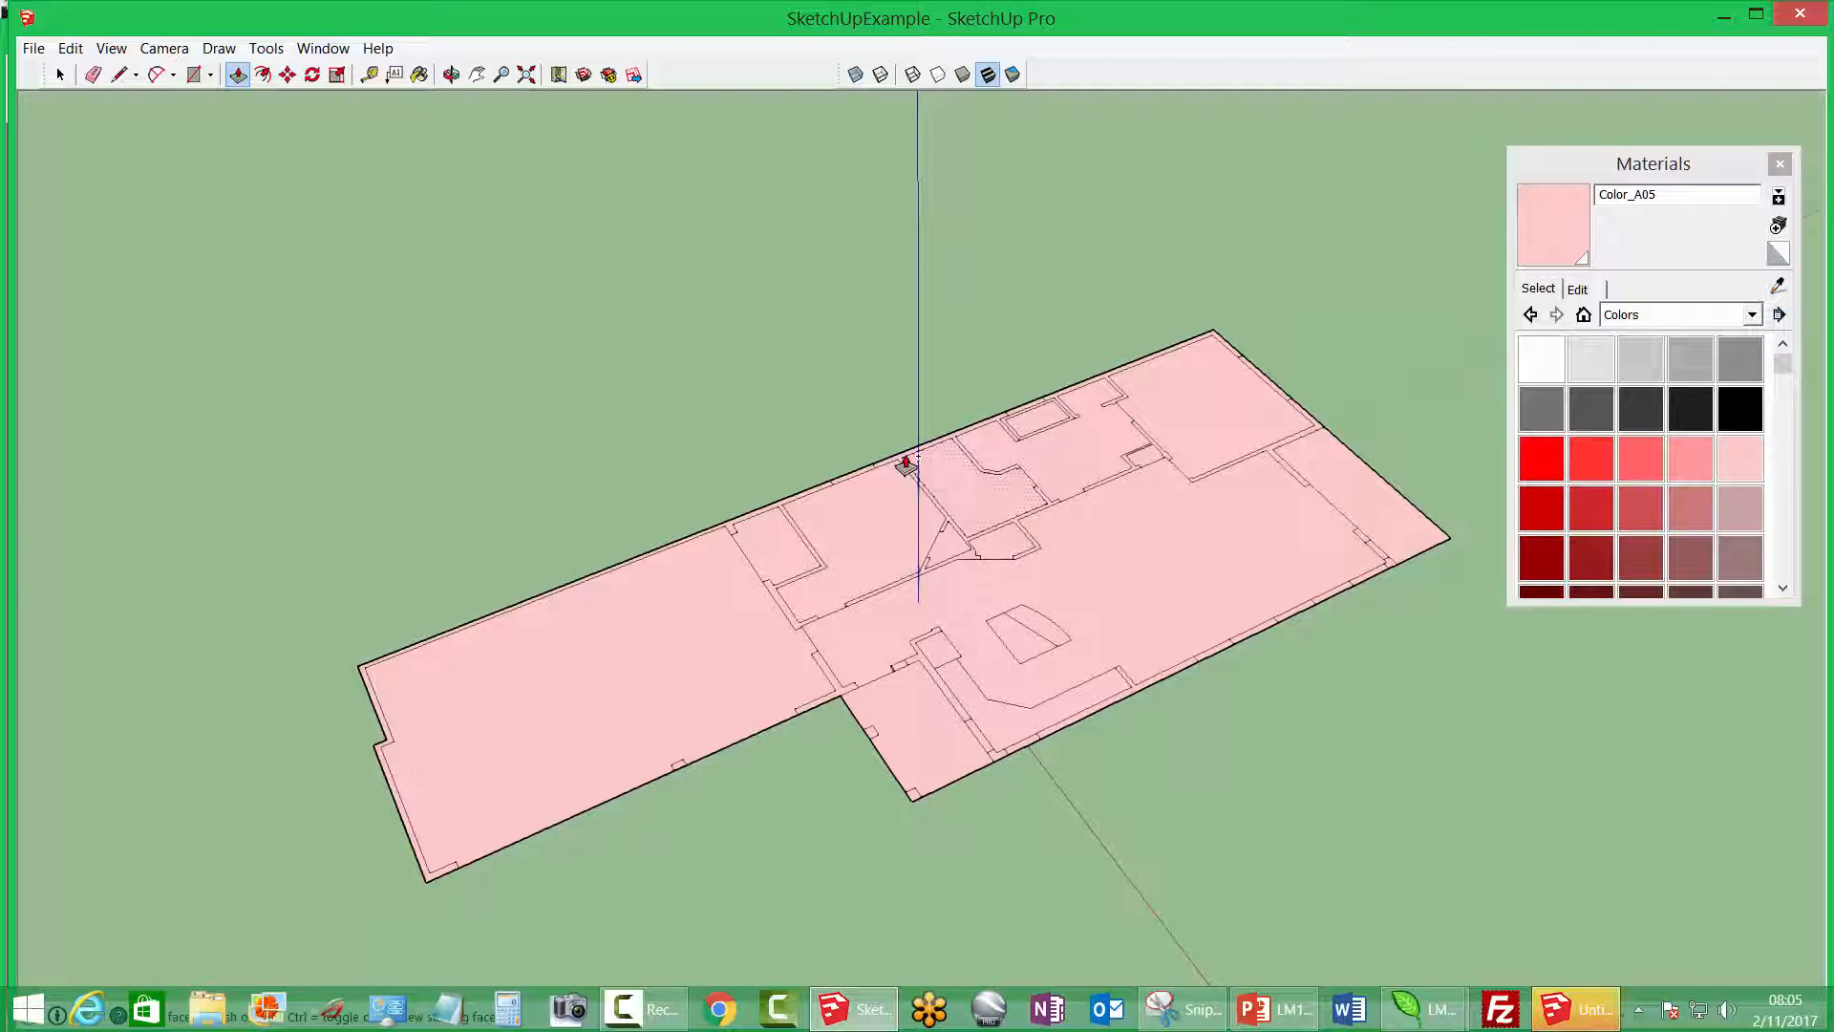
{"action": "left_click_drag", "start_coordinate": [905, 463], "coordinate": [906, 407]}
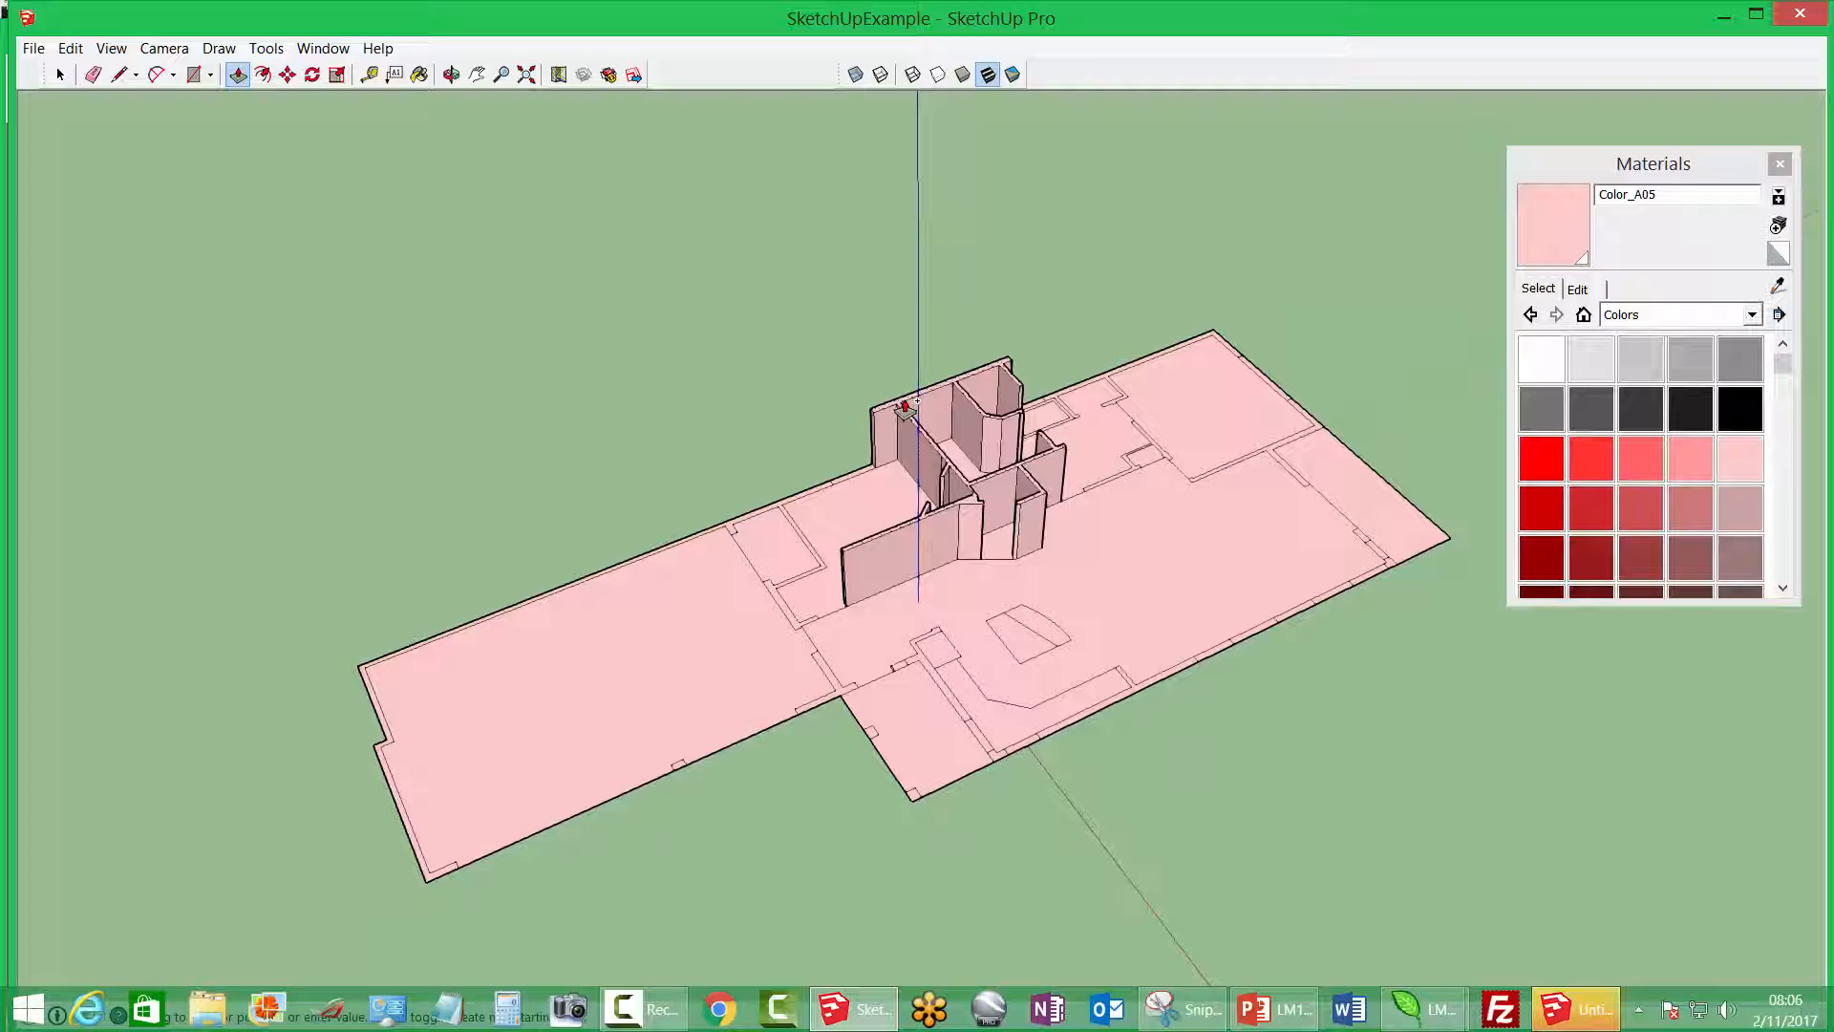
{"action": "double_click", "coordinate": [906, 408]}
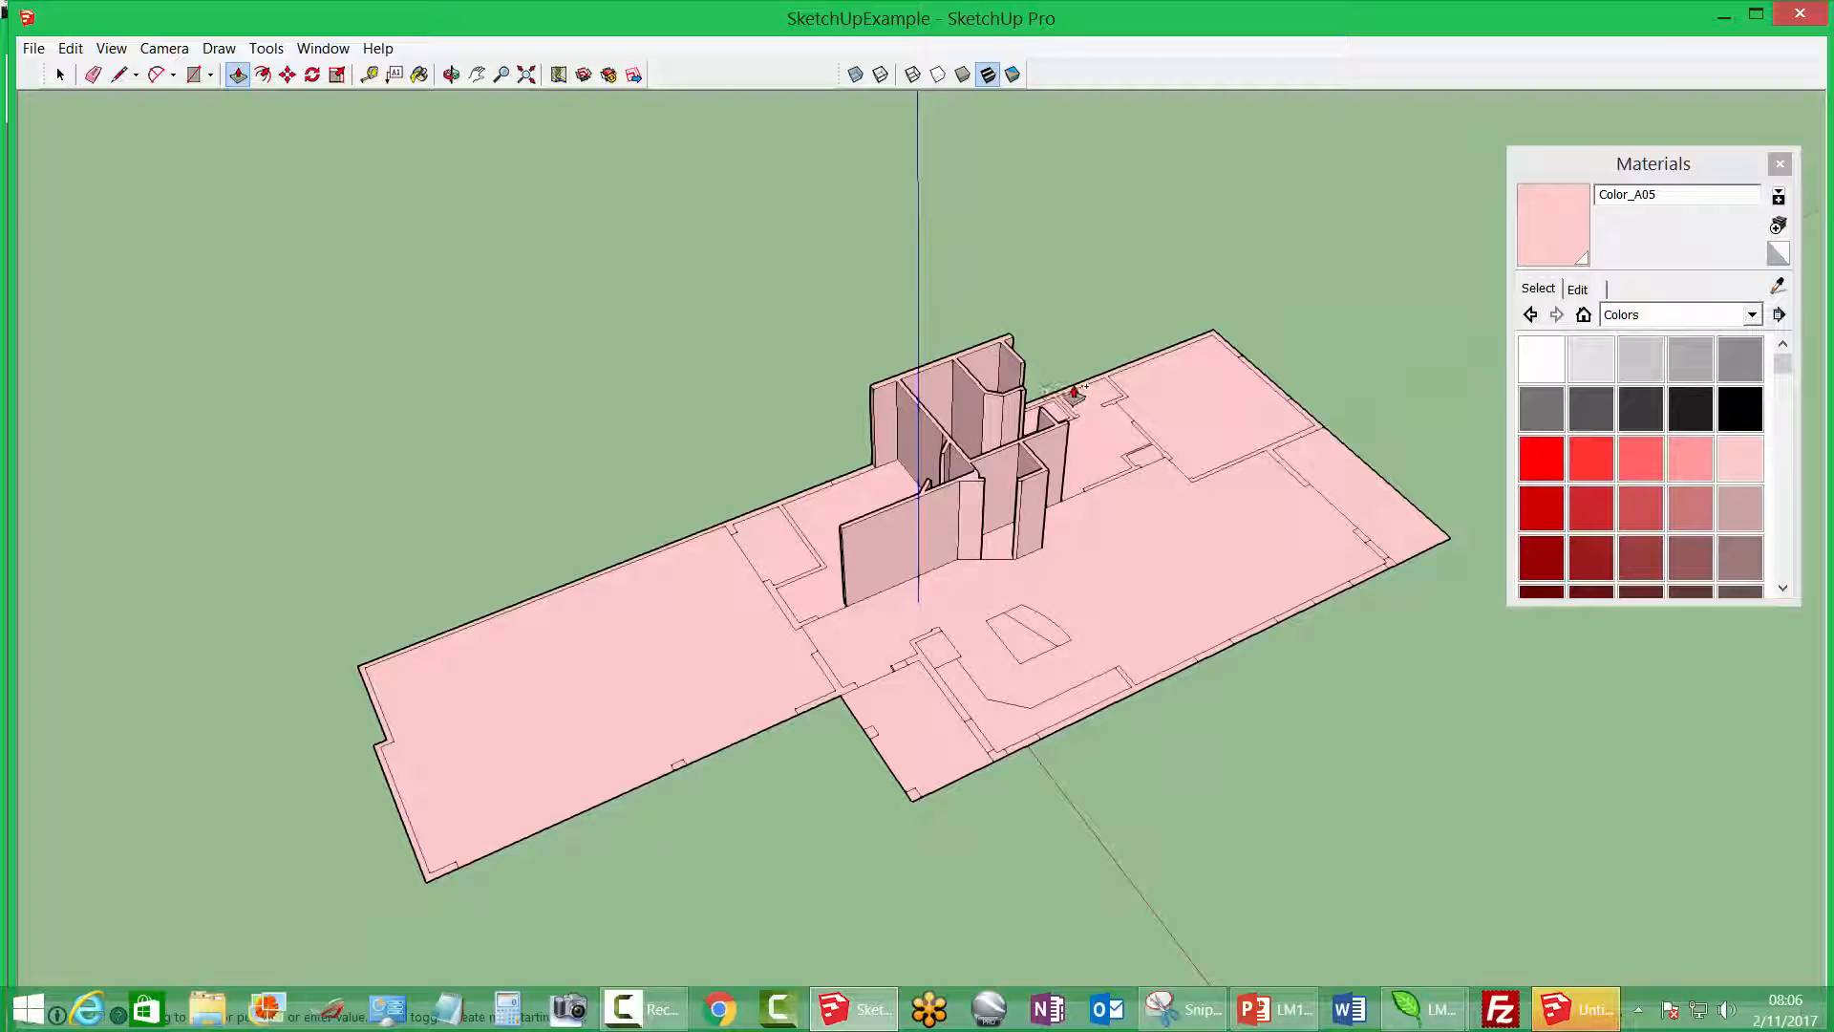
Push/Pull the far corner room's walls and the wall with the small closet up to match the raised middle walls
{"action": "double_click", "coordinate": [1075, 393]}
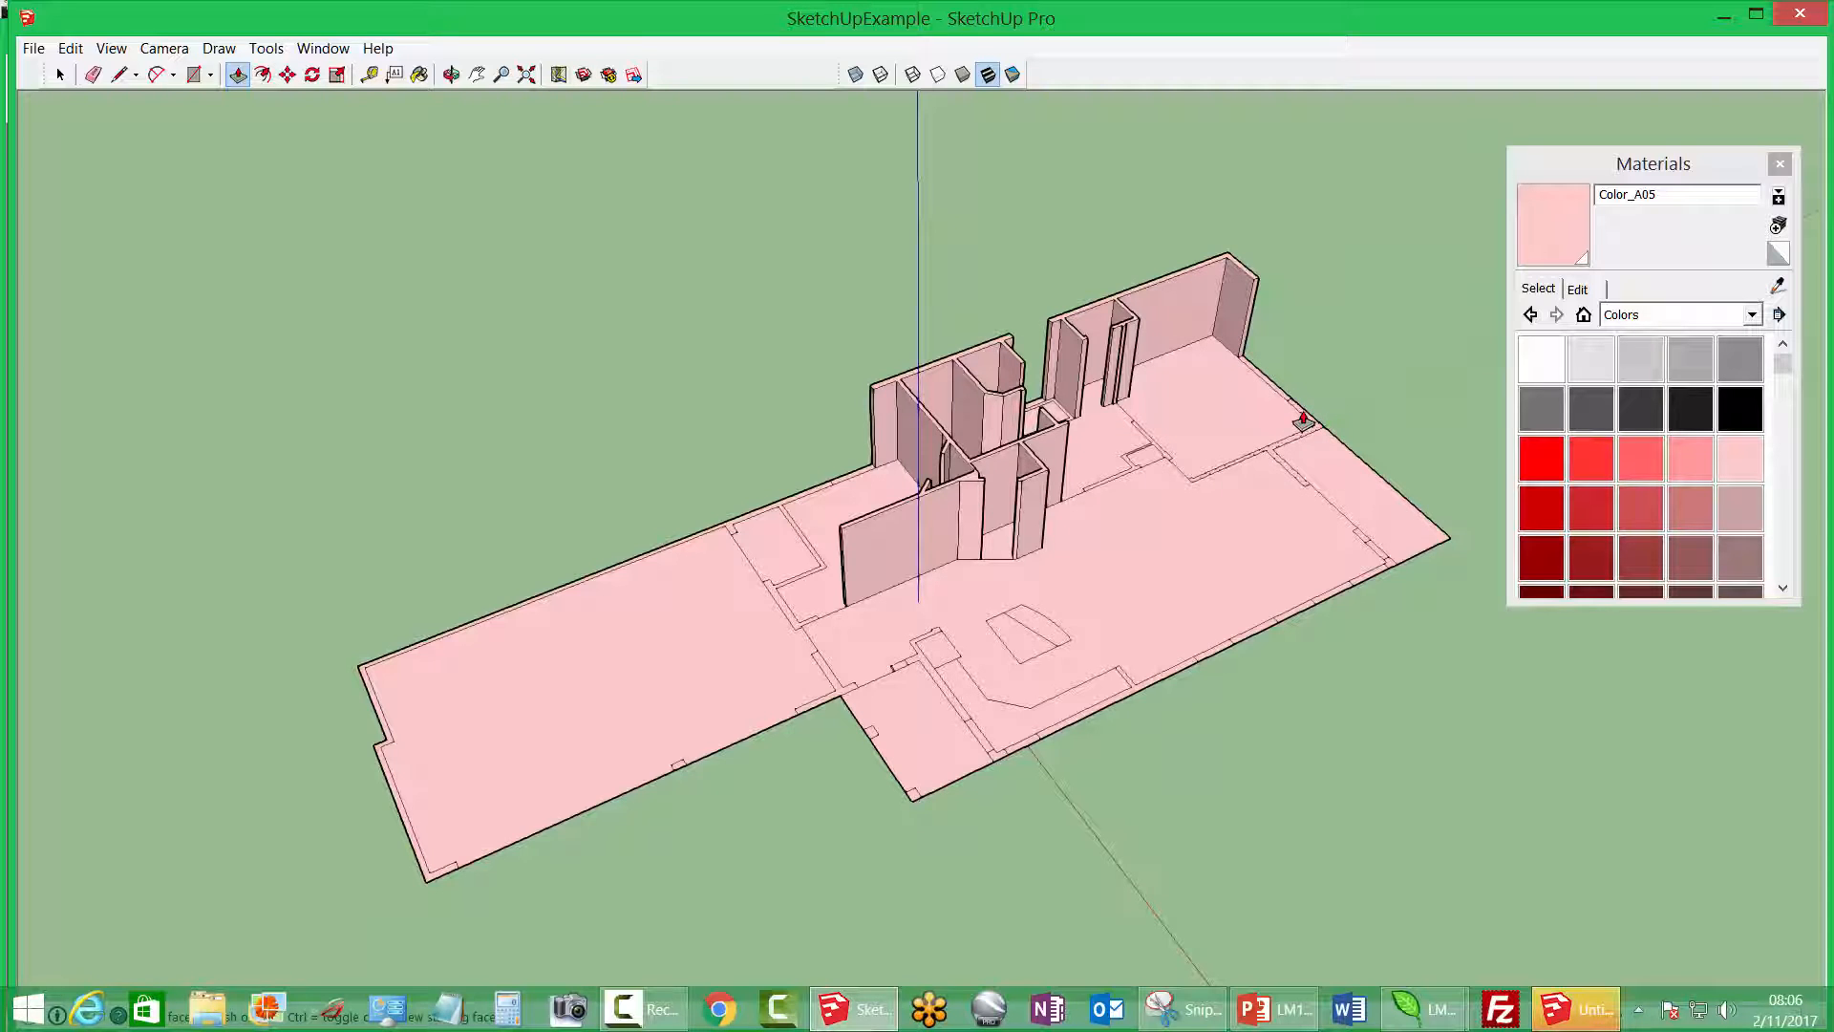
{"action": "left_click", "coordinate": [1271, 450]}
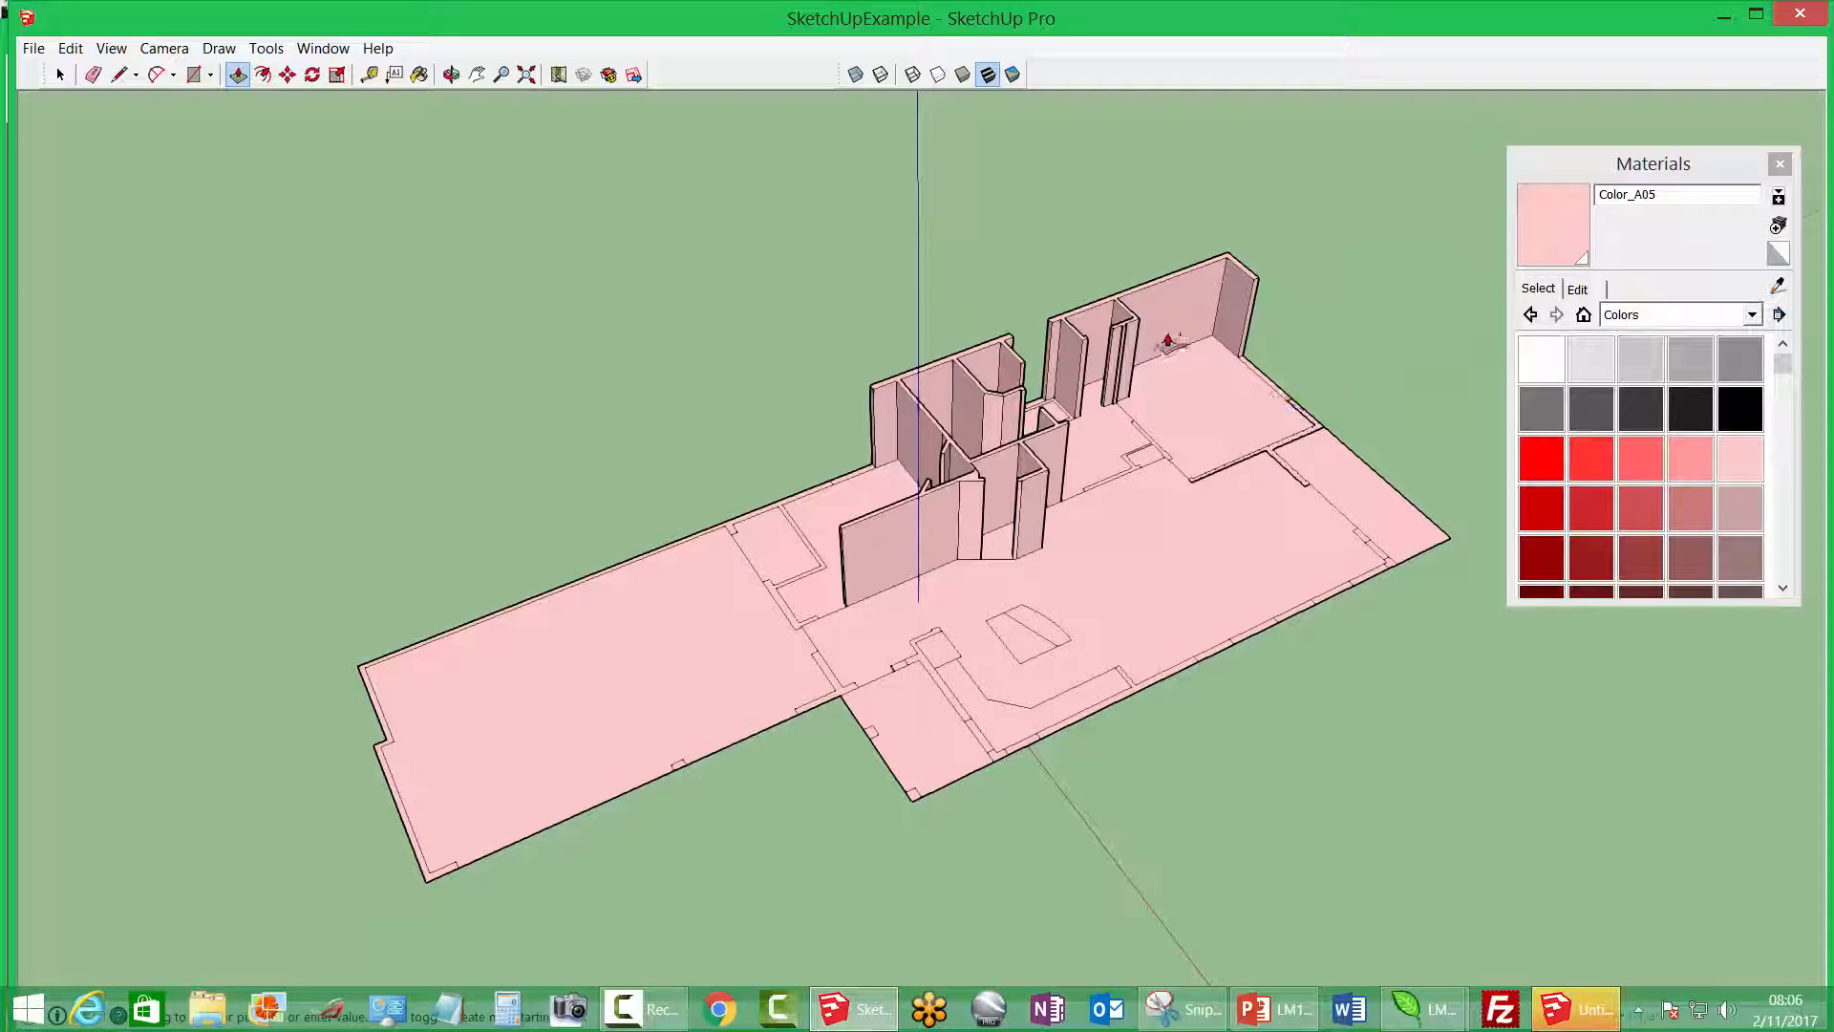
{"action": "left_click", "coordinate": [1143, 329]}
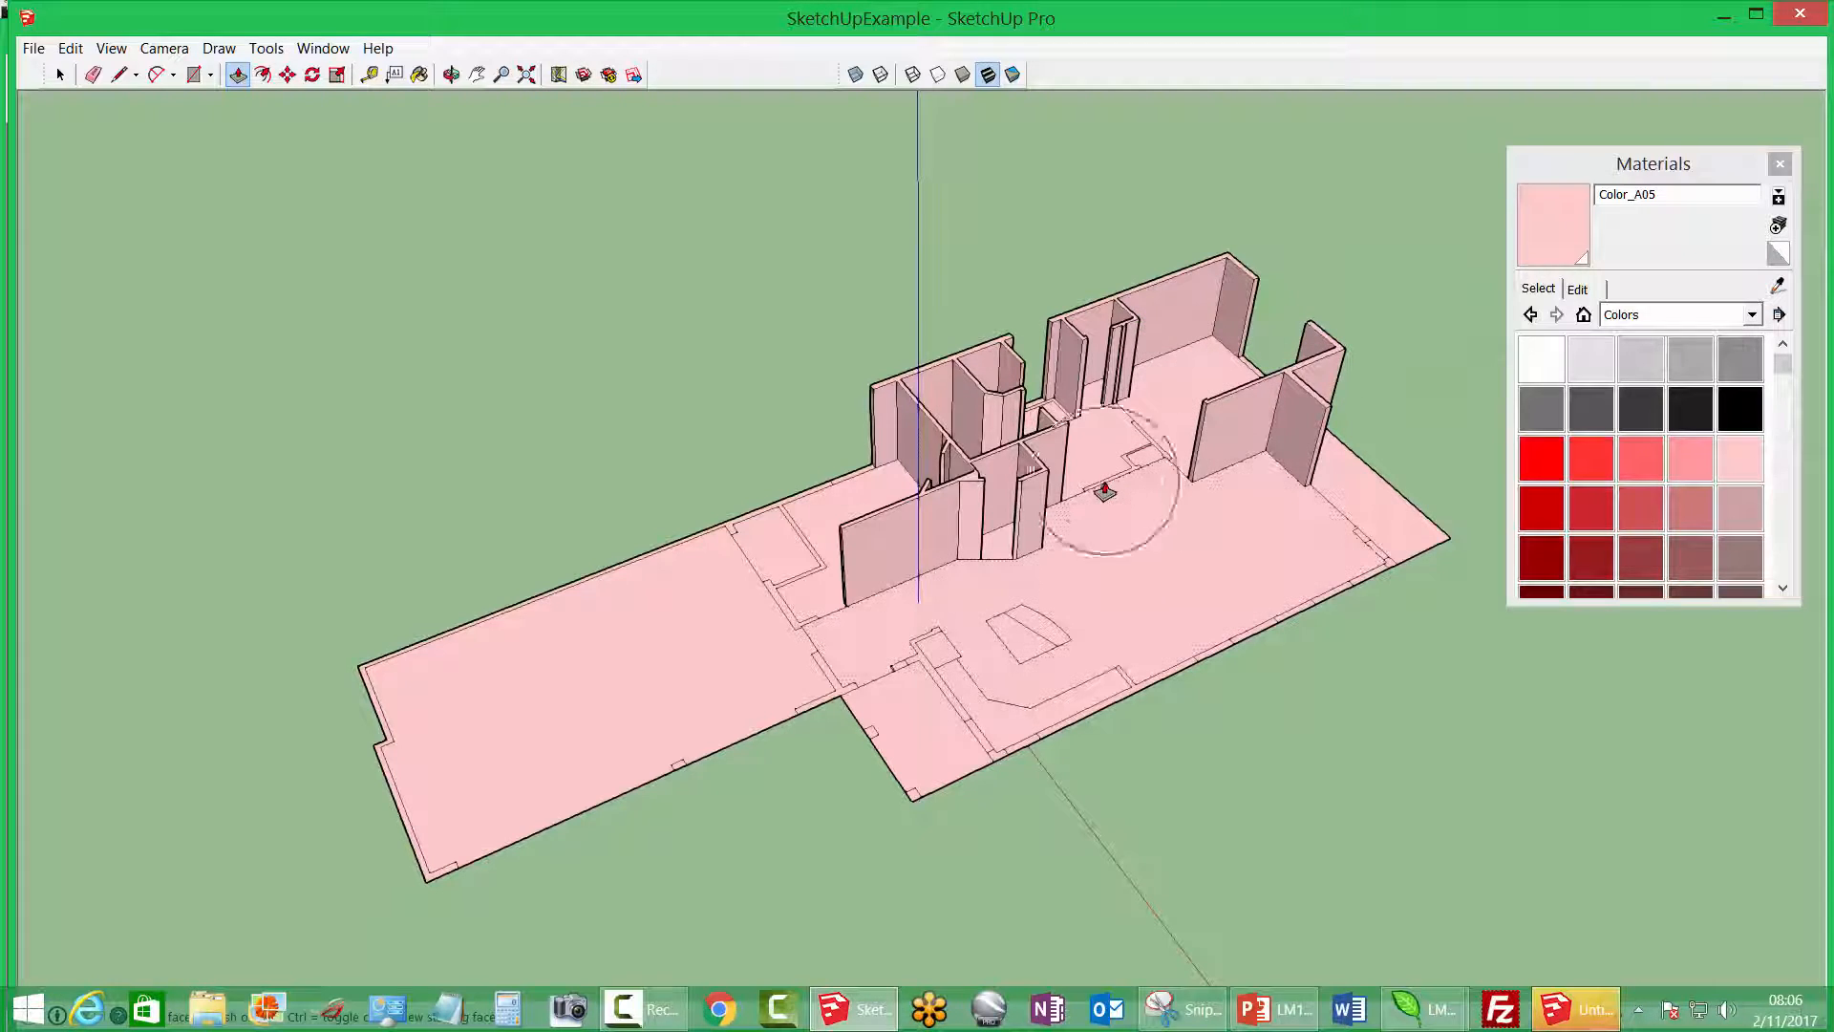
{"action": "double_click", "coordinate": [1103, 485]}
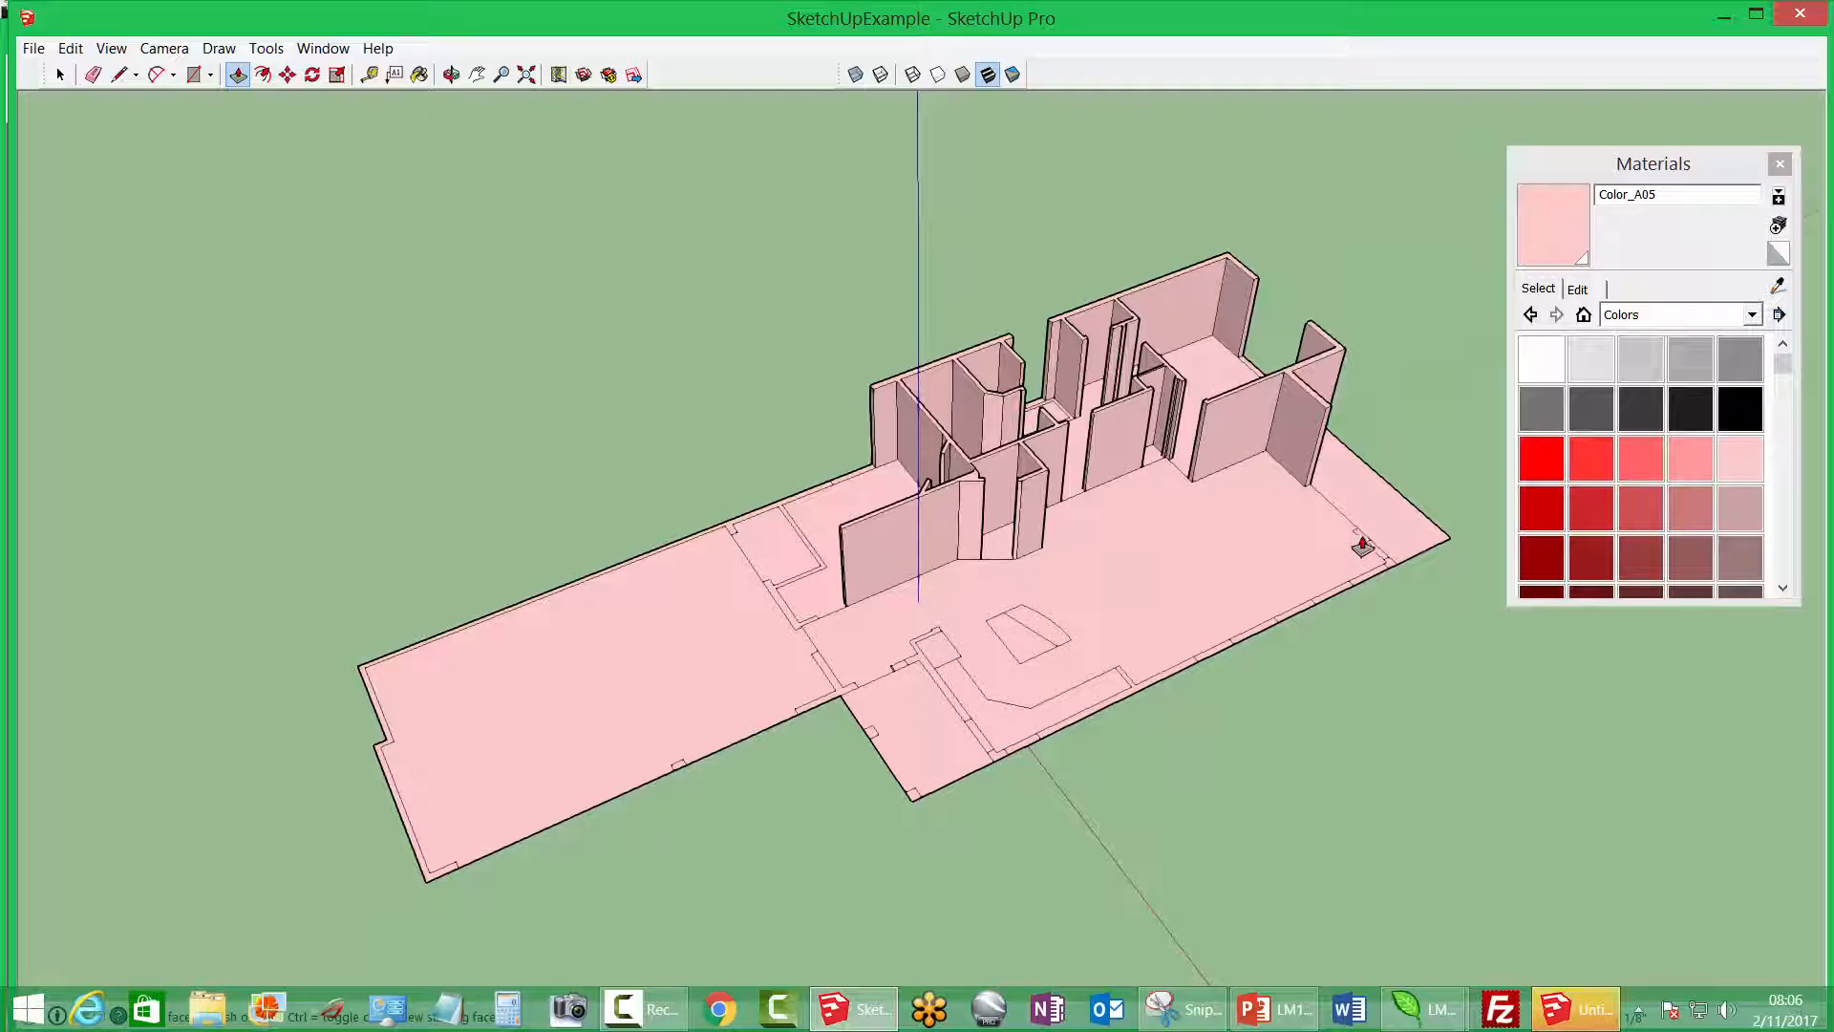
Push/Pull the two short wall pieces beside the far terrace up to the height of the raised walls
{"action": "left_click", "coordinate": [1362, 542]}
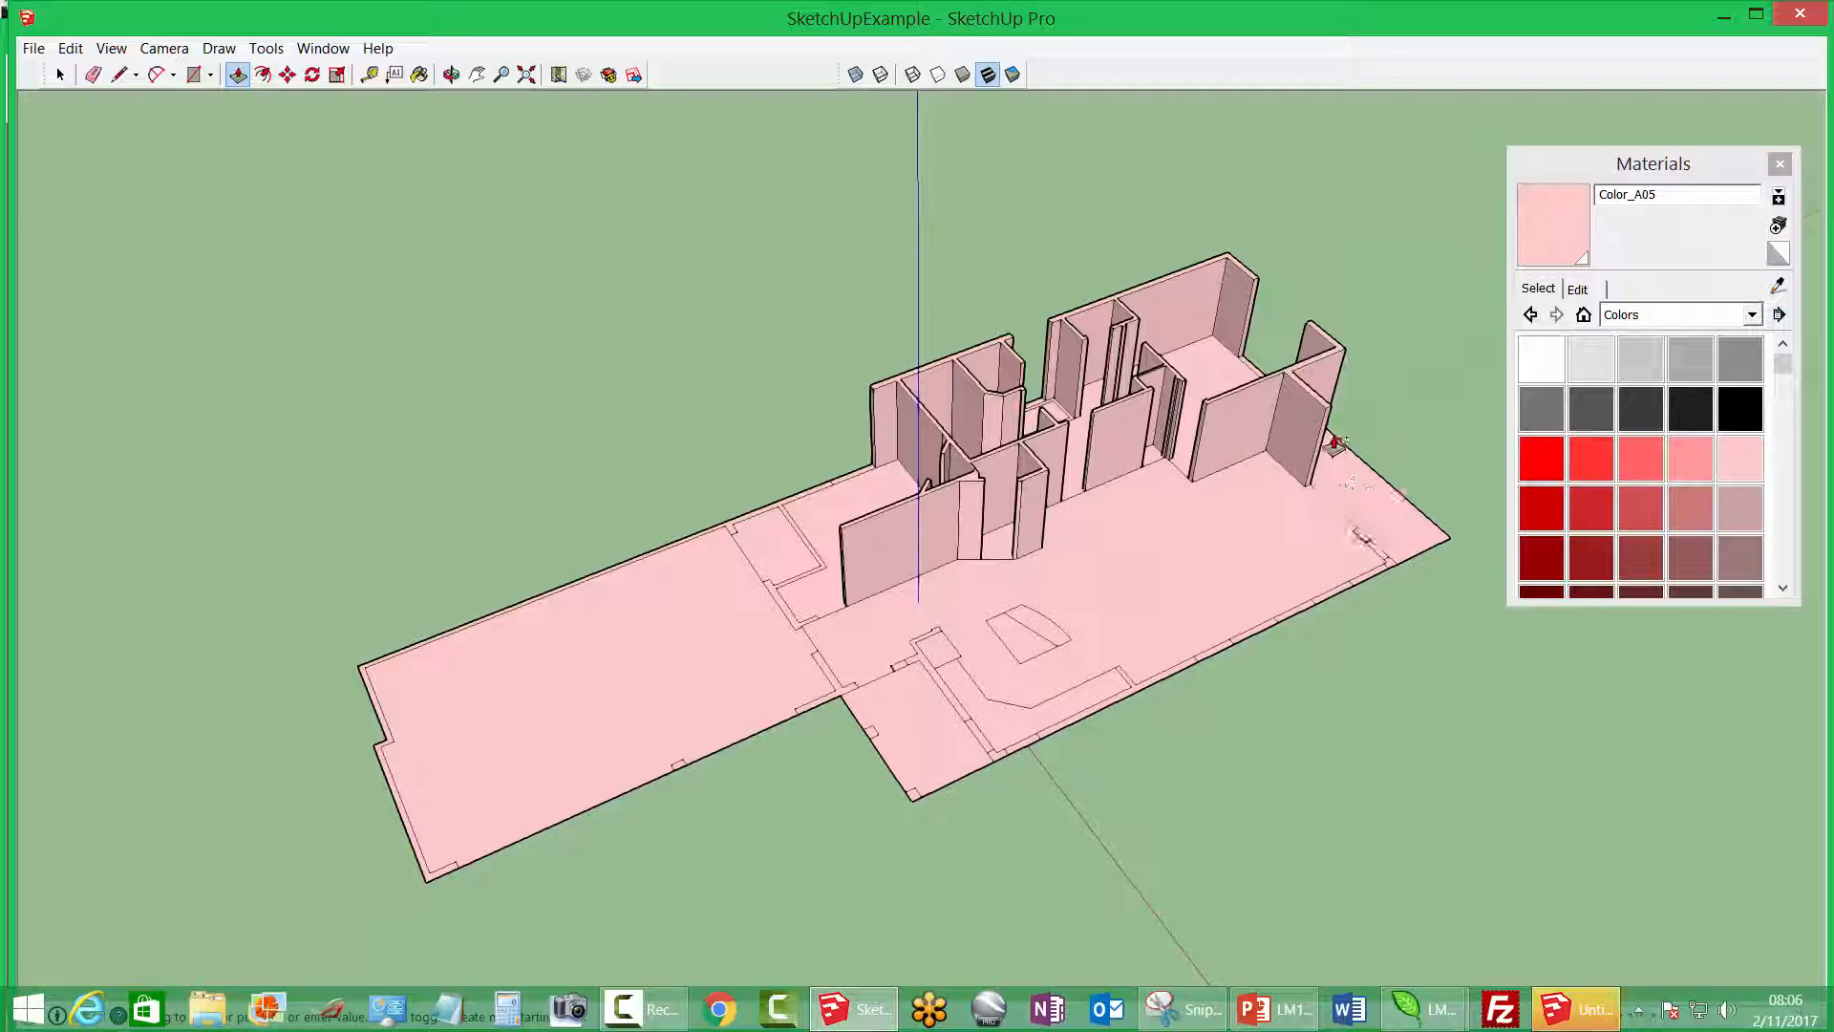
{"action": "left_click", "coordinate": [1326, 413]}
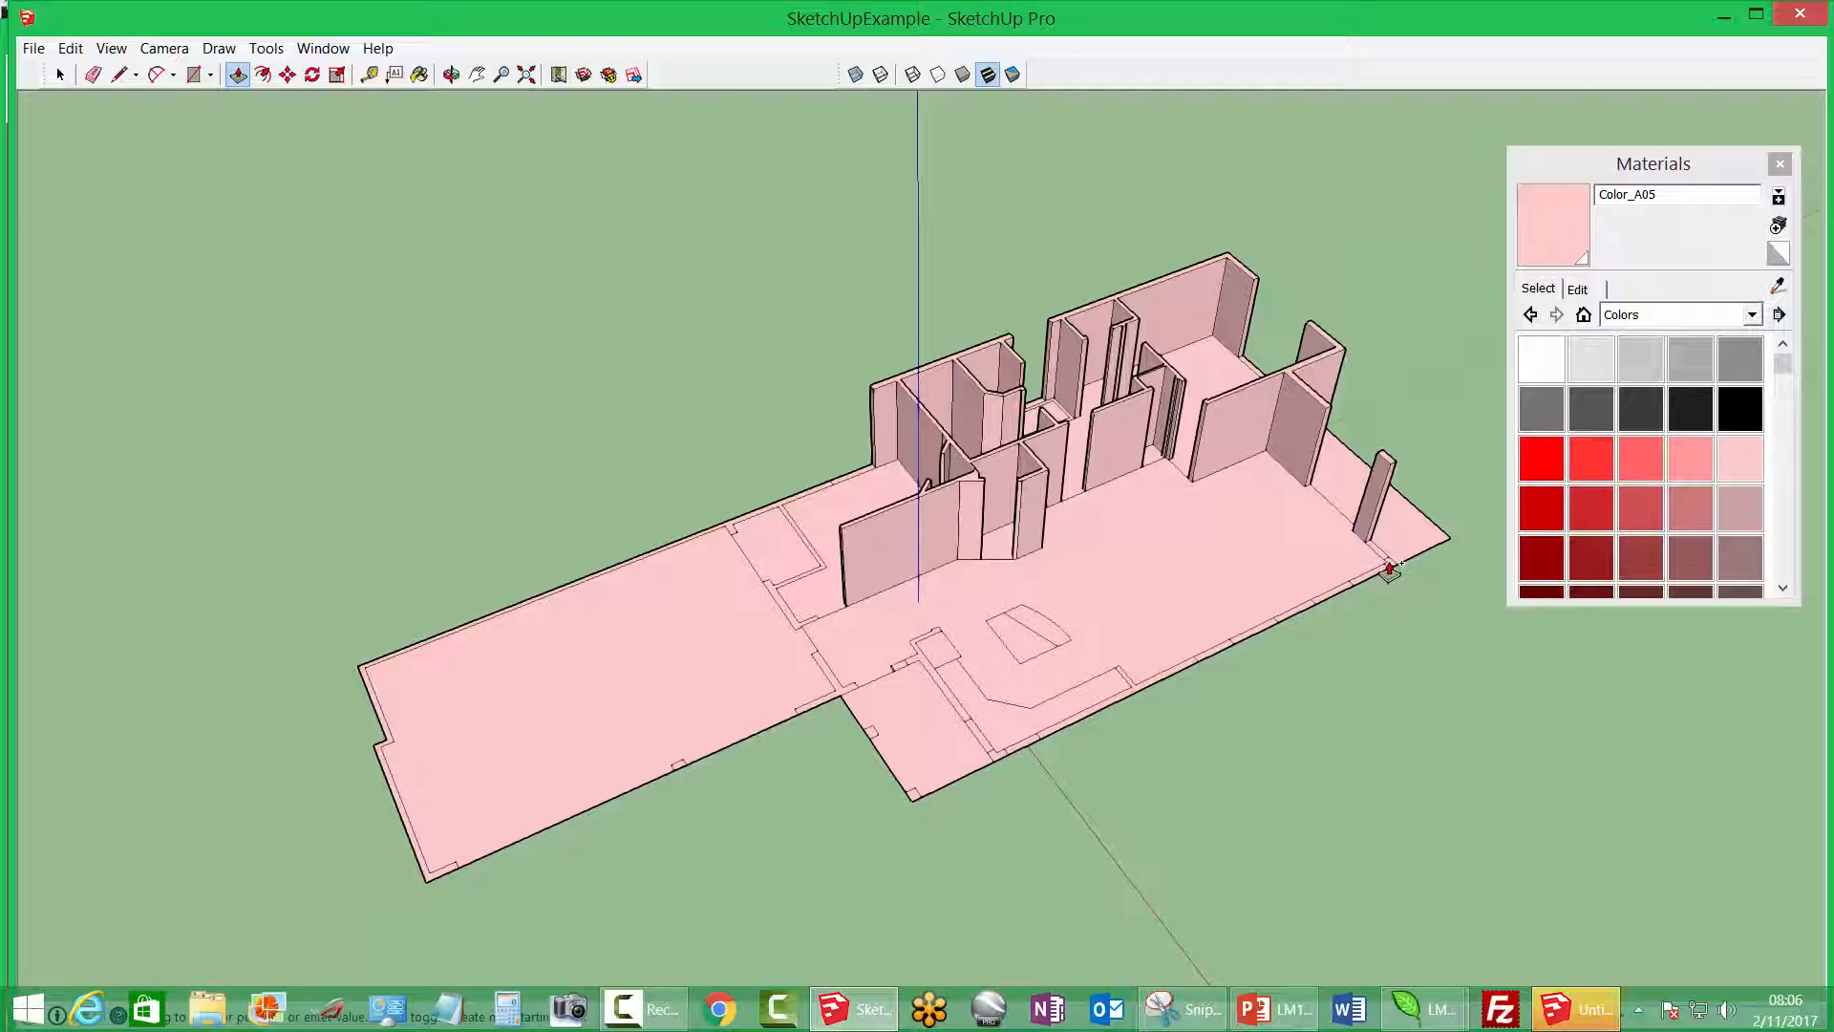
{"action": "left_click", "coordinate": [1390, 570]}
{"action": "left_click", "coordinate": [1396, 468]}
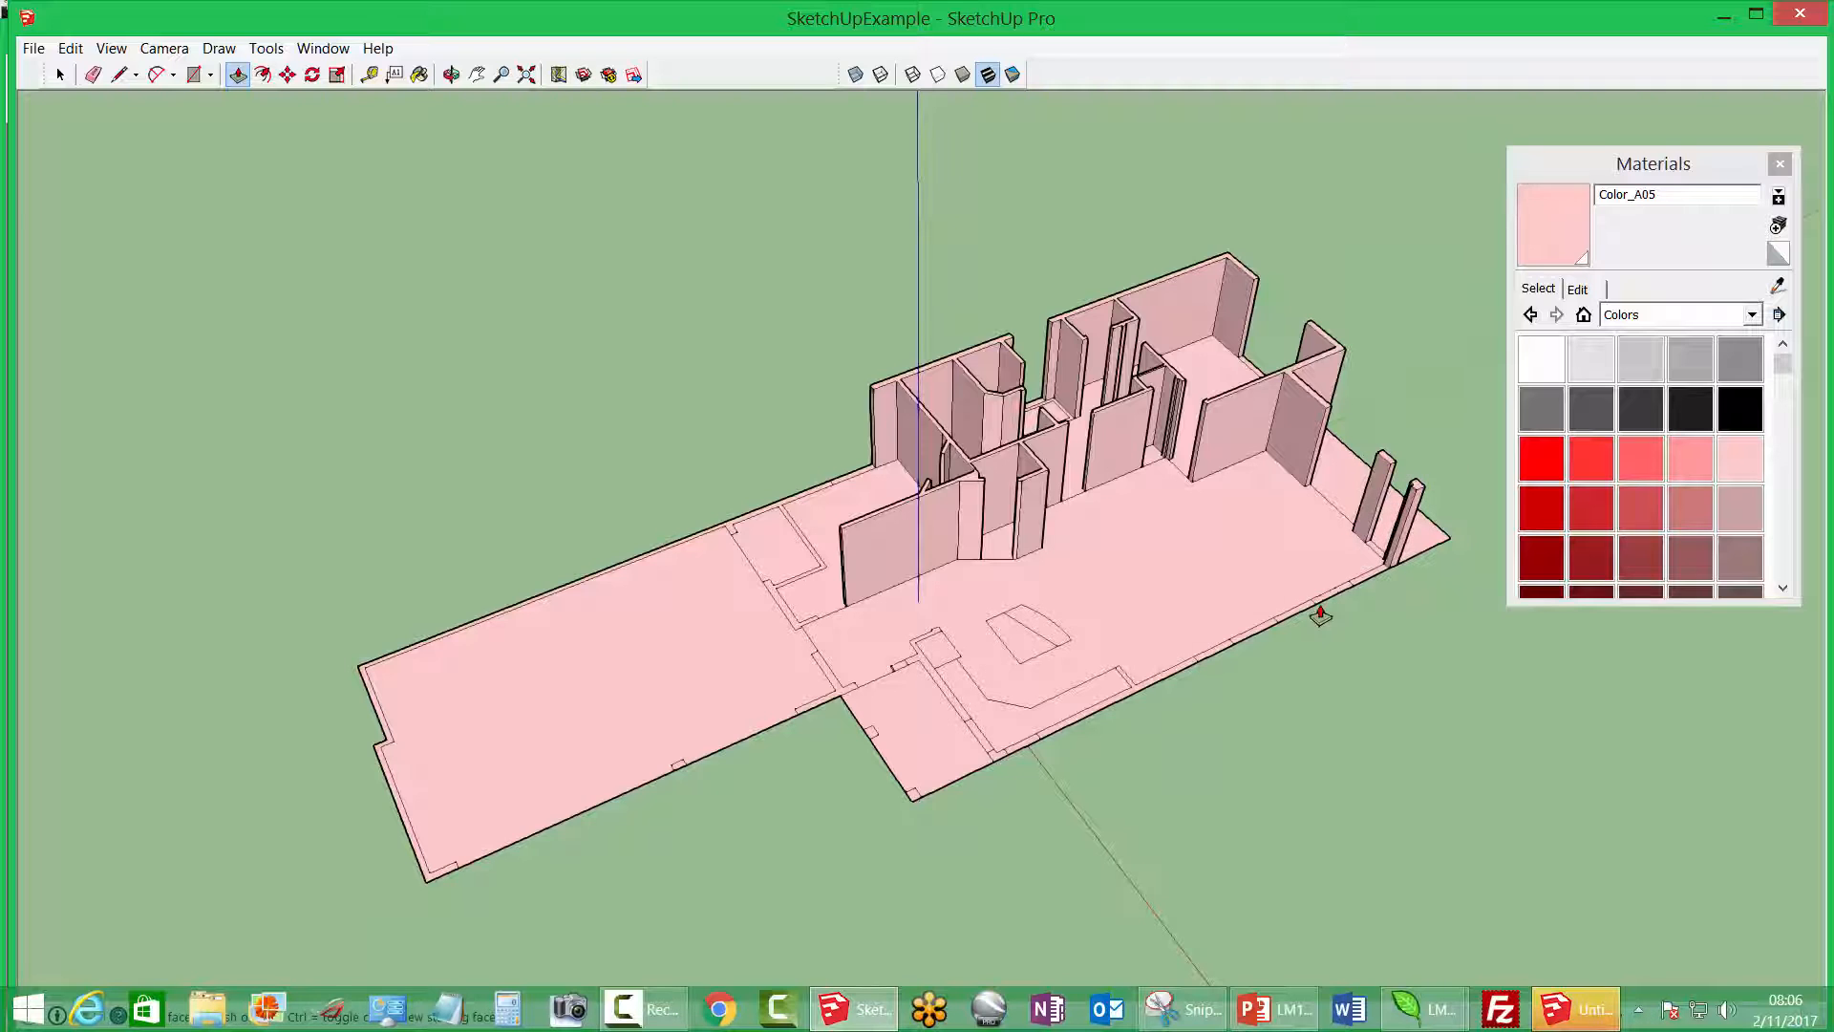
Push/Pull the three outer wall segments along the main living area's long side up to the existing wall height
{"action": "left_click", "coordinate": [1330, 602]}
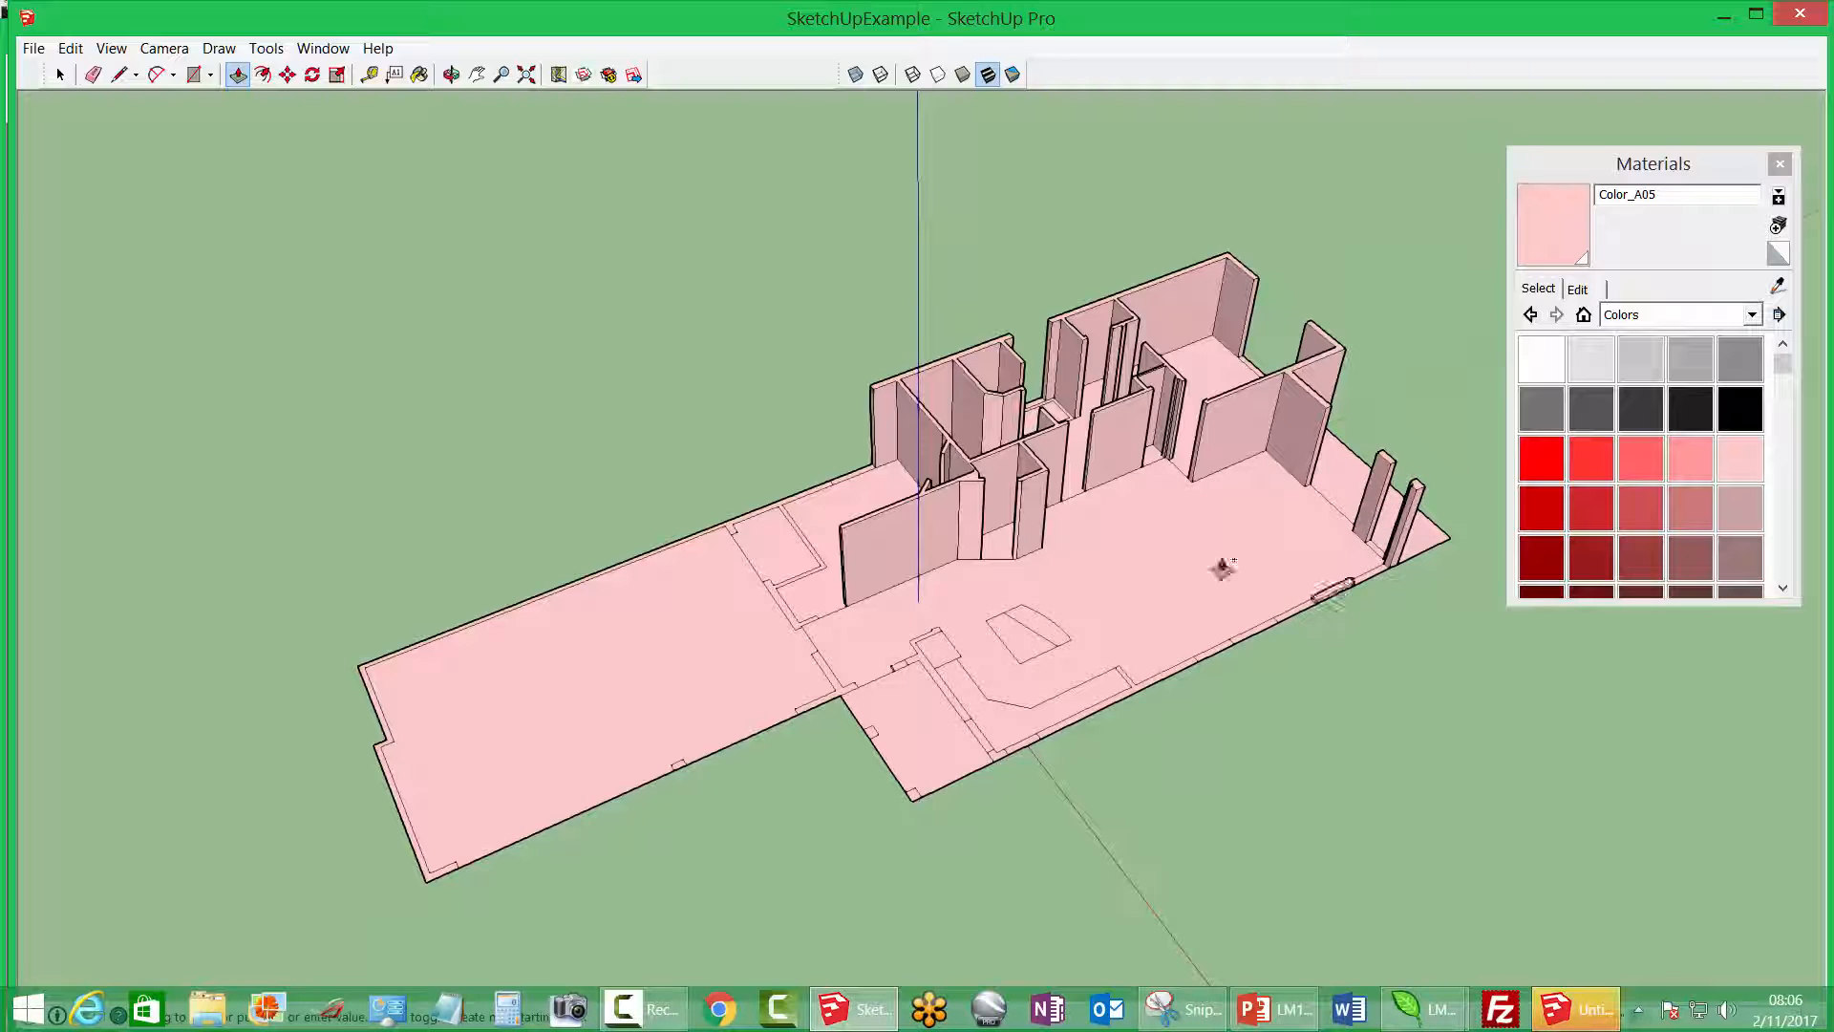
{"action": "left_click", "coordinate": [1092, 425]}
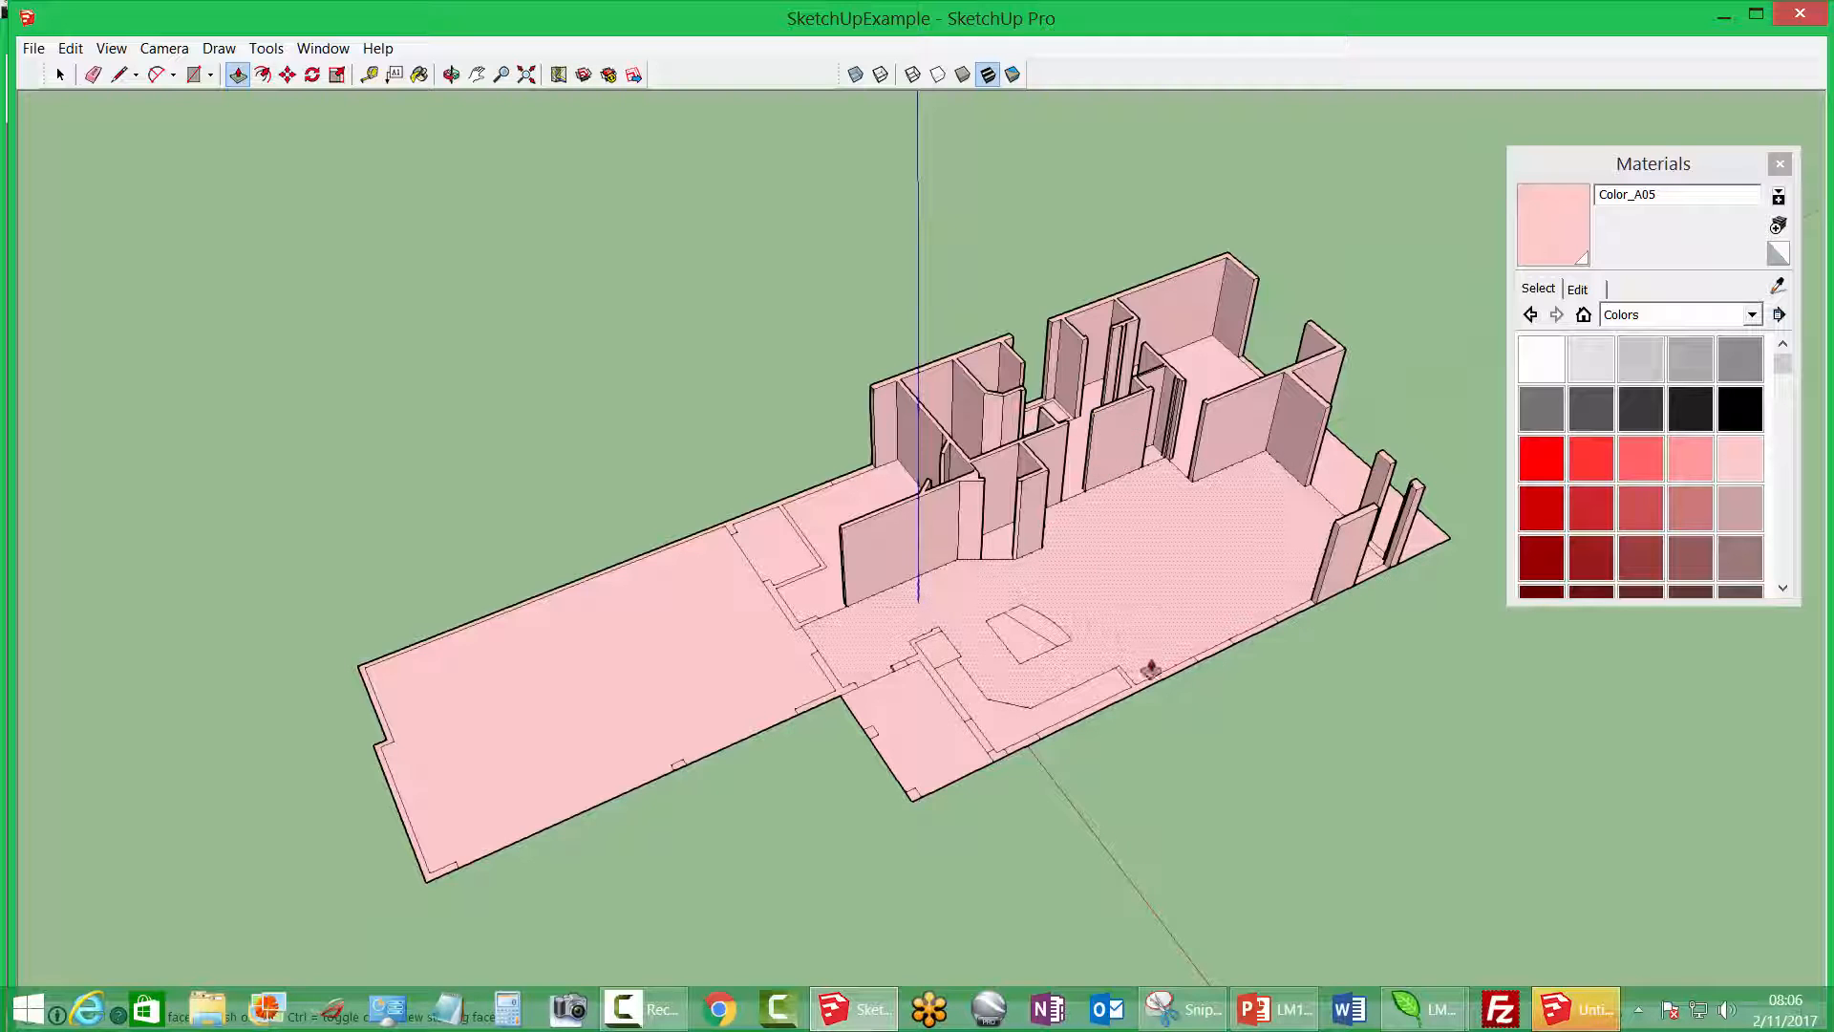
{"action": "left_click", "coordinate": [1238, 646]}
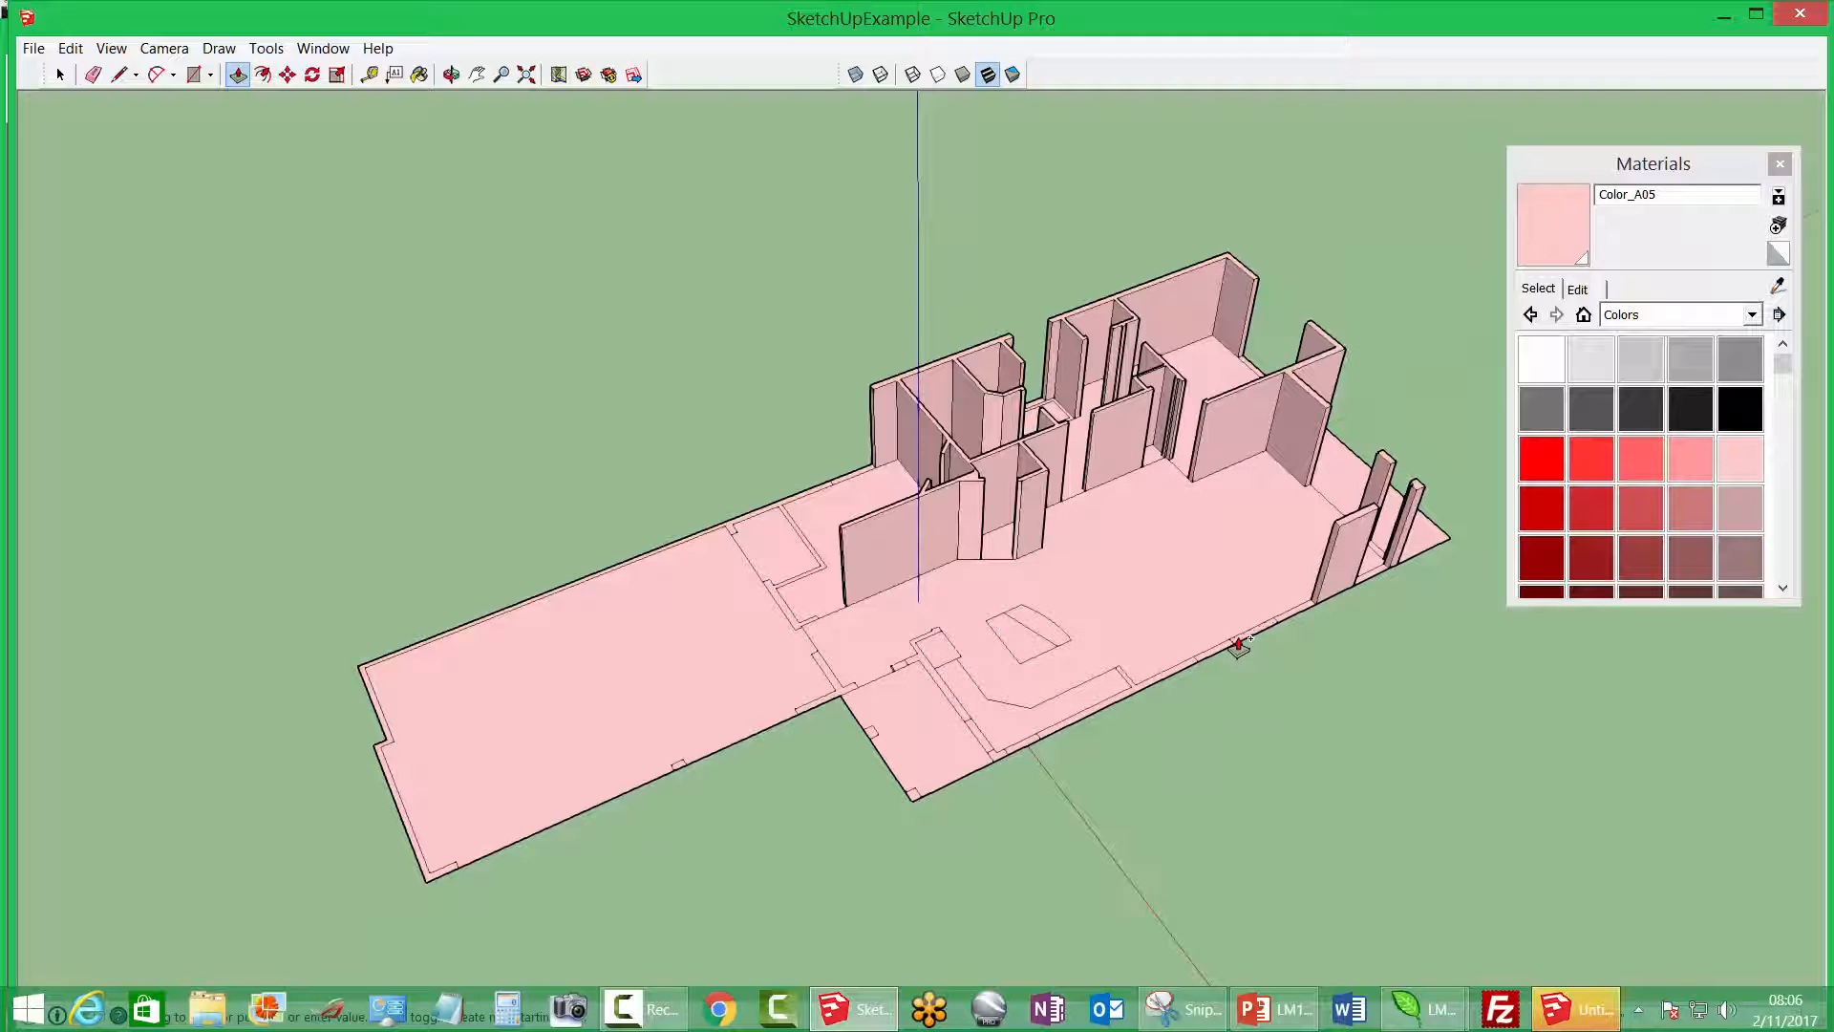
{"action": "left_click", "coordinate": [1050, 506]}
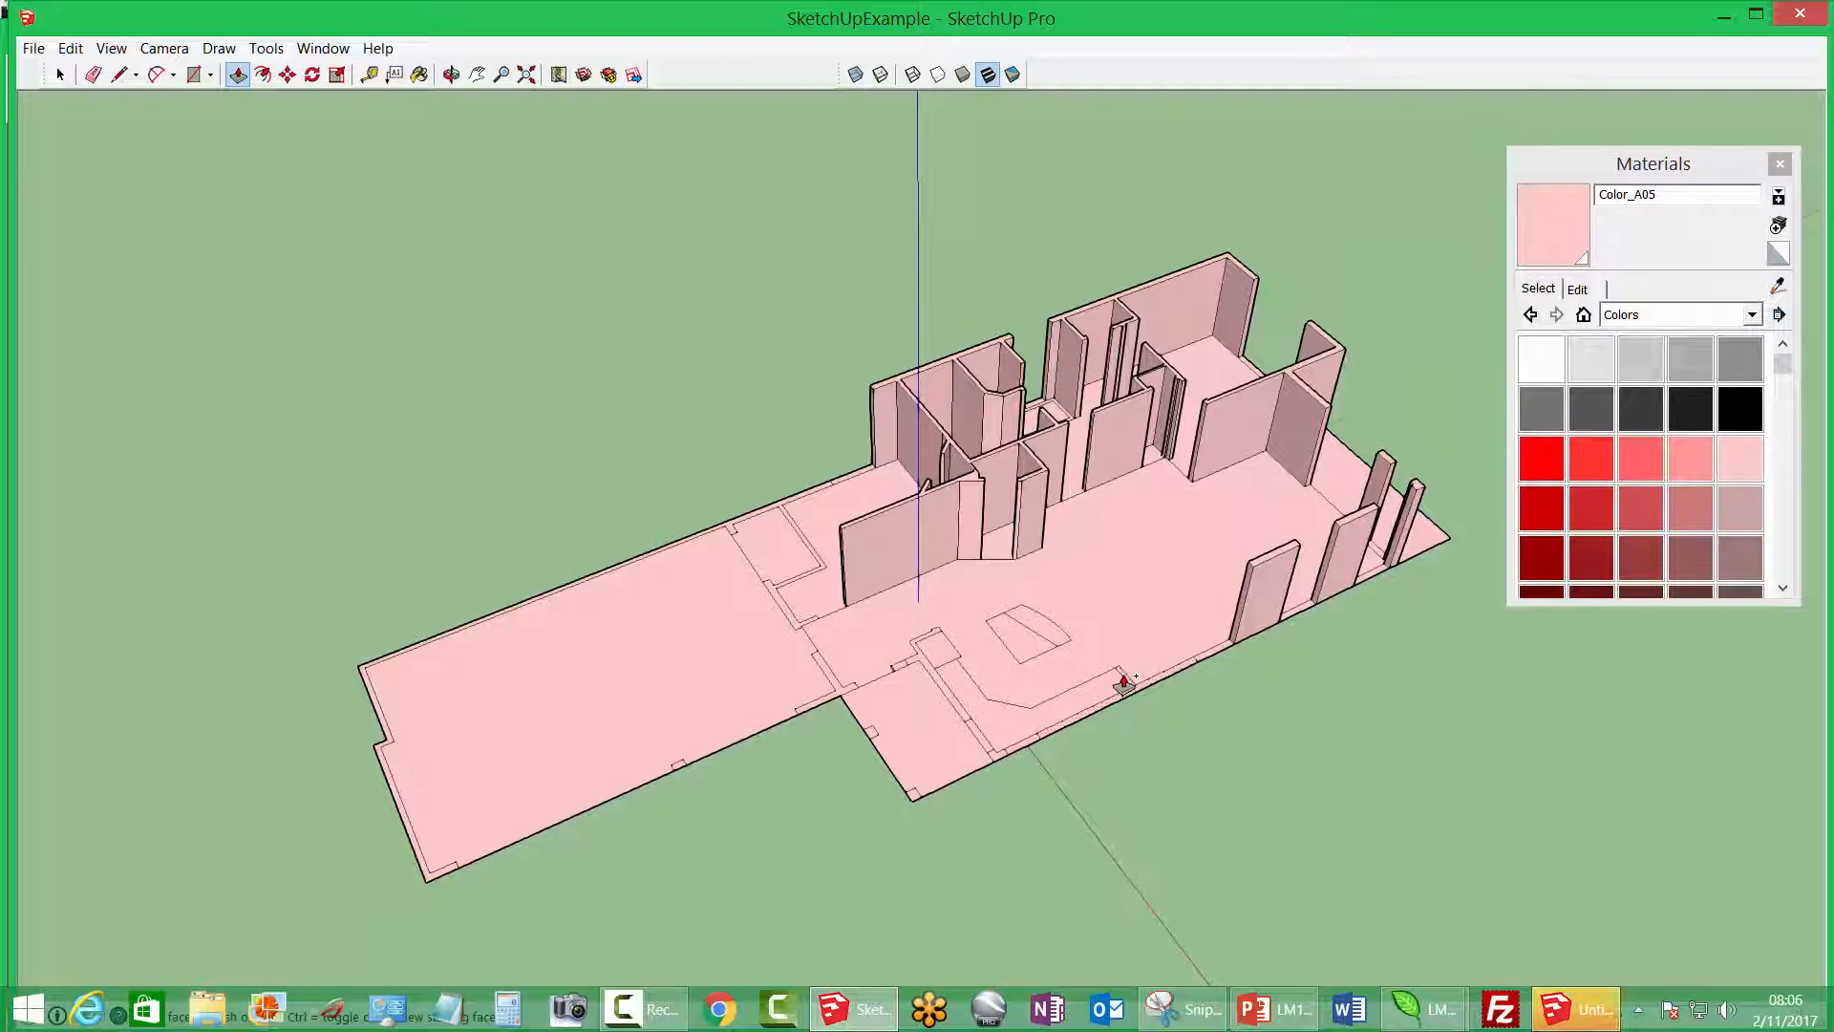
{"action": "left_click", "coordinate": [1124, 682]}
{"action": "left_click", "coordinate": [1021, 480]}
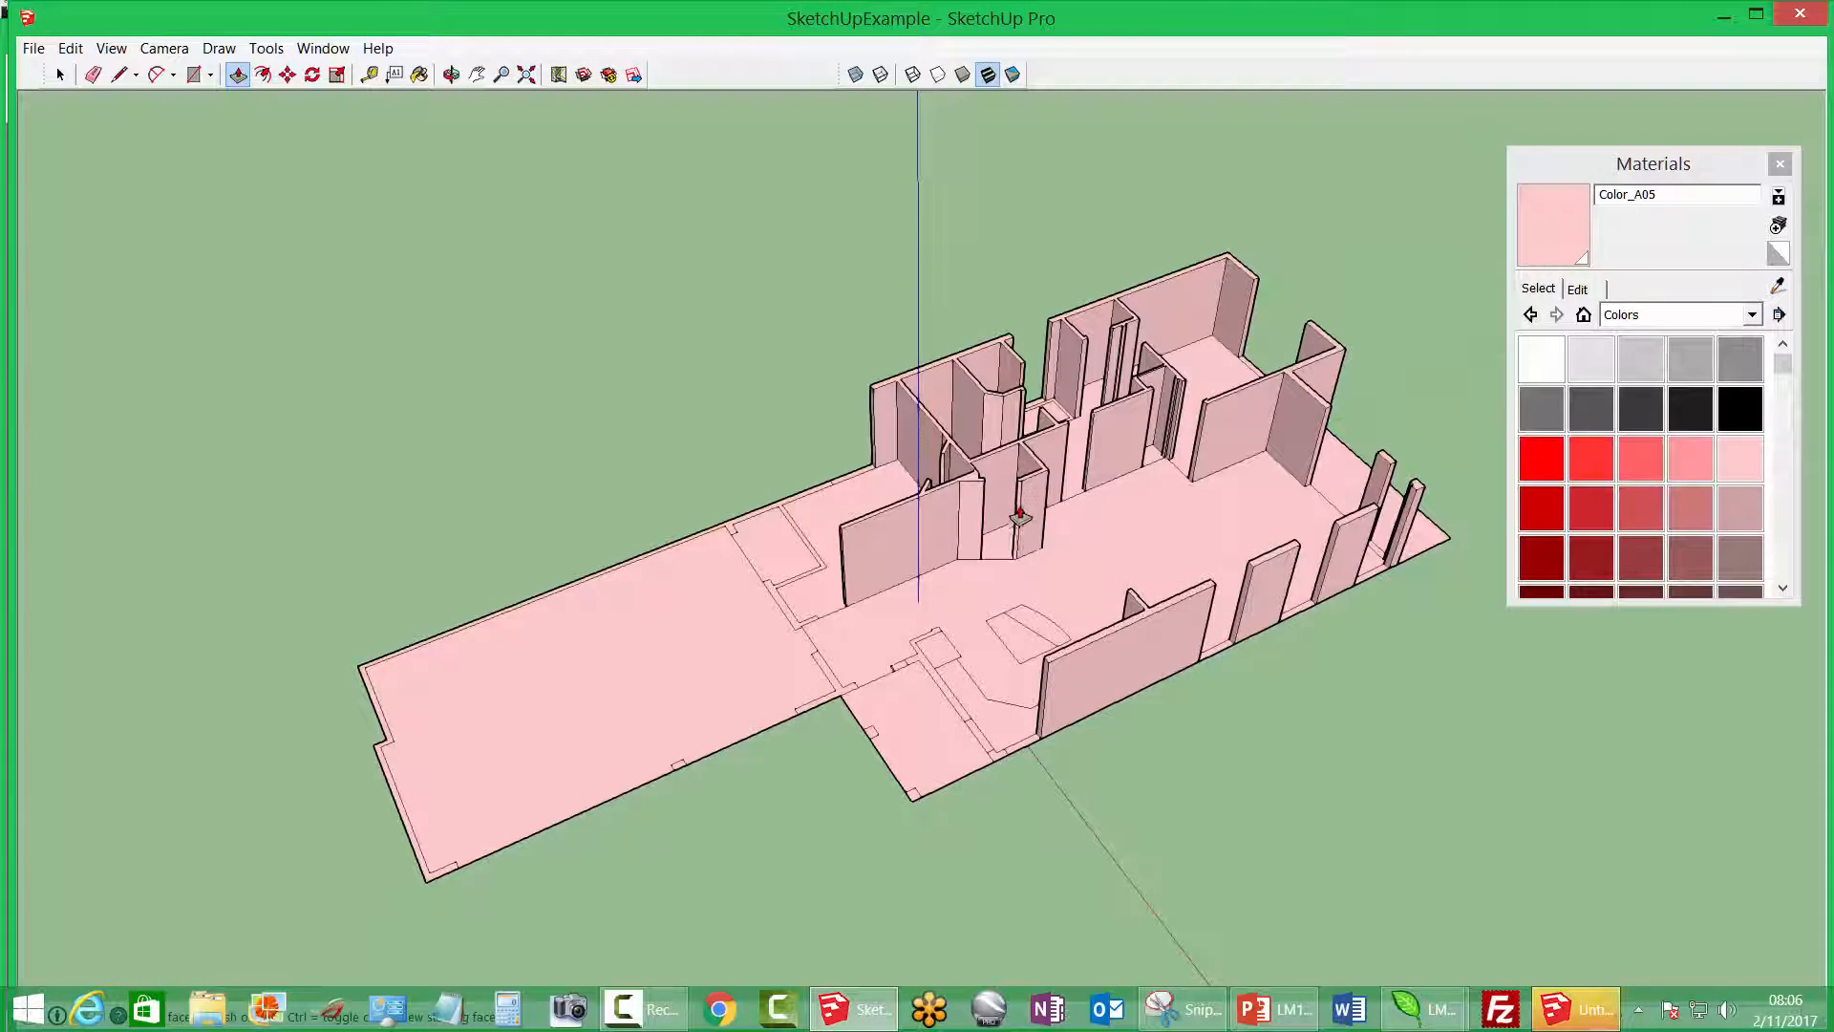
Push/Pull the outer corner wall piece near the porch and the wall between kitchen and porch to full wall height
{"action": "middle_click_drag", "start_coordinate": [1021, 516], "coordinate": [463, 741]}
{"action": "middle_click_drag", "start_coordinate": [618, 643], "coordinate": [548, 667]}
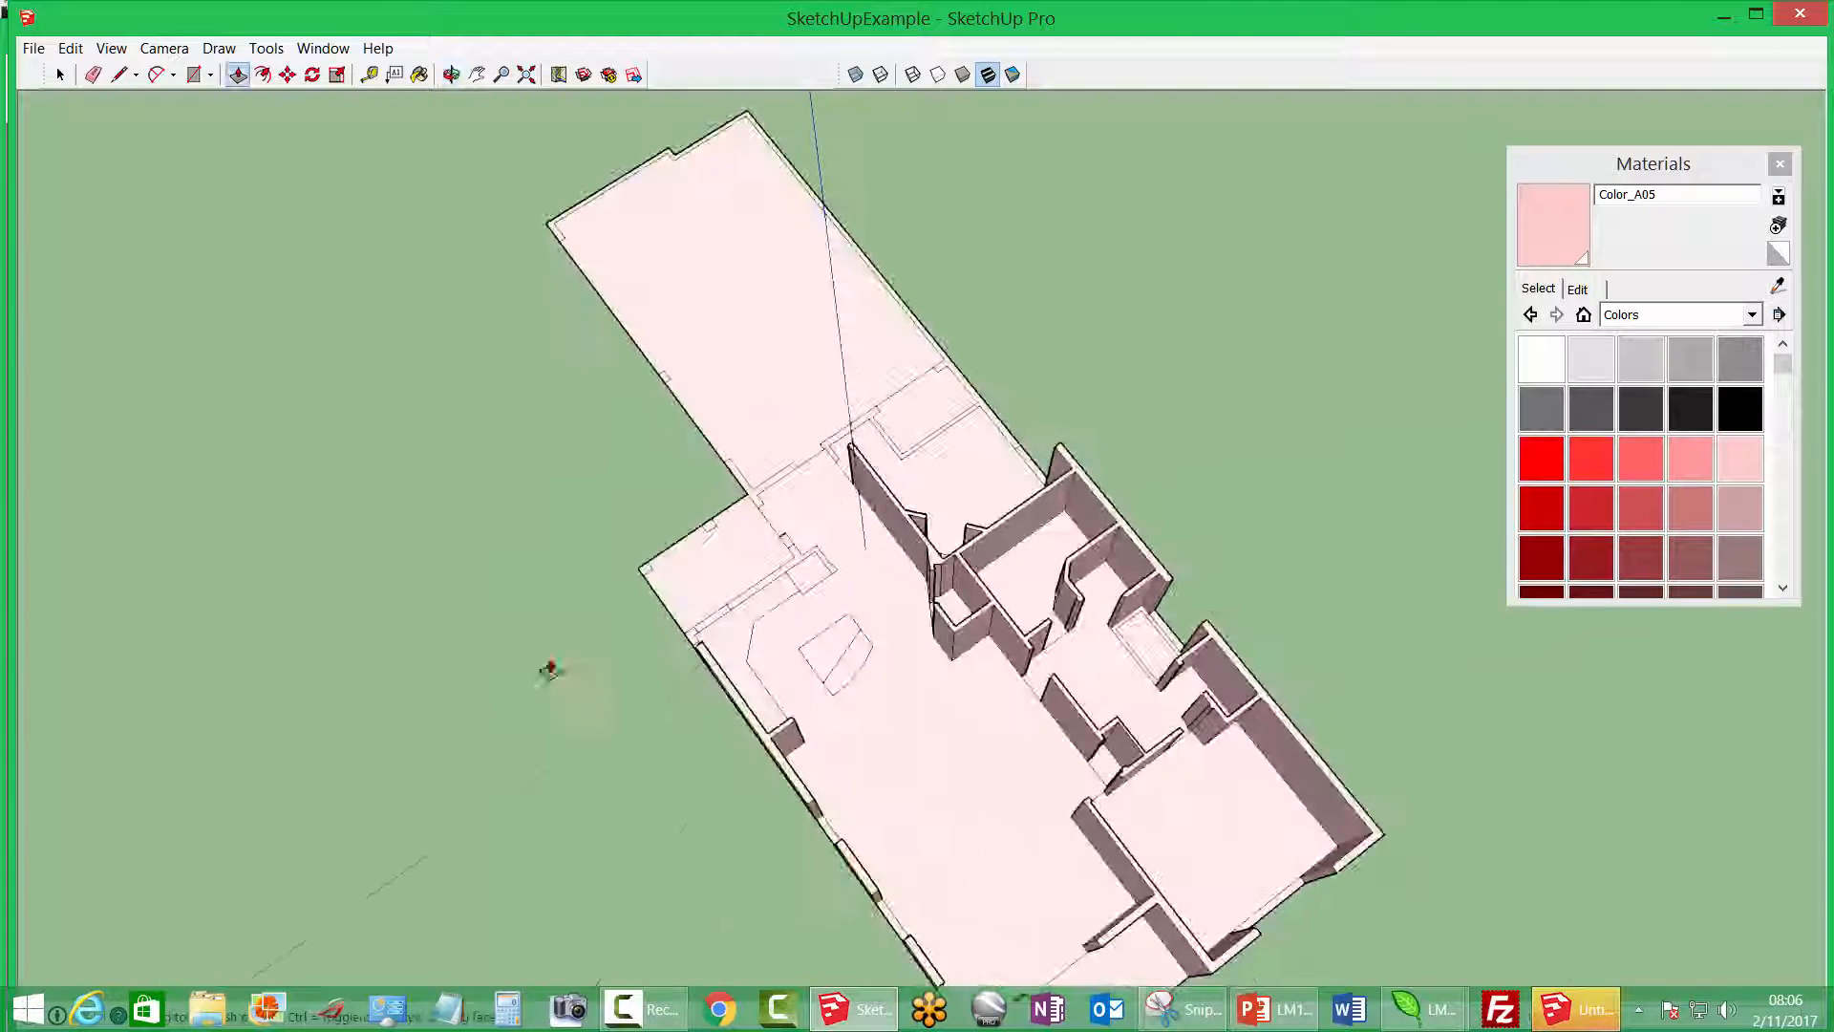
{"action": "left_click", "coordinate": [691, 642]}
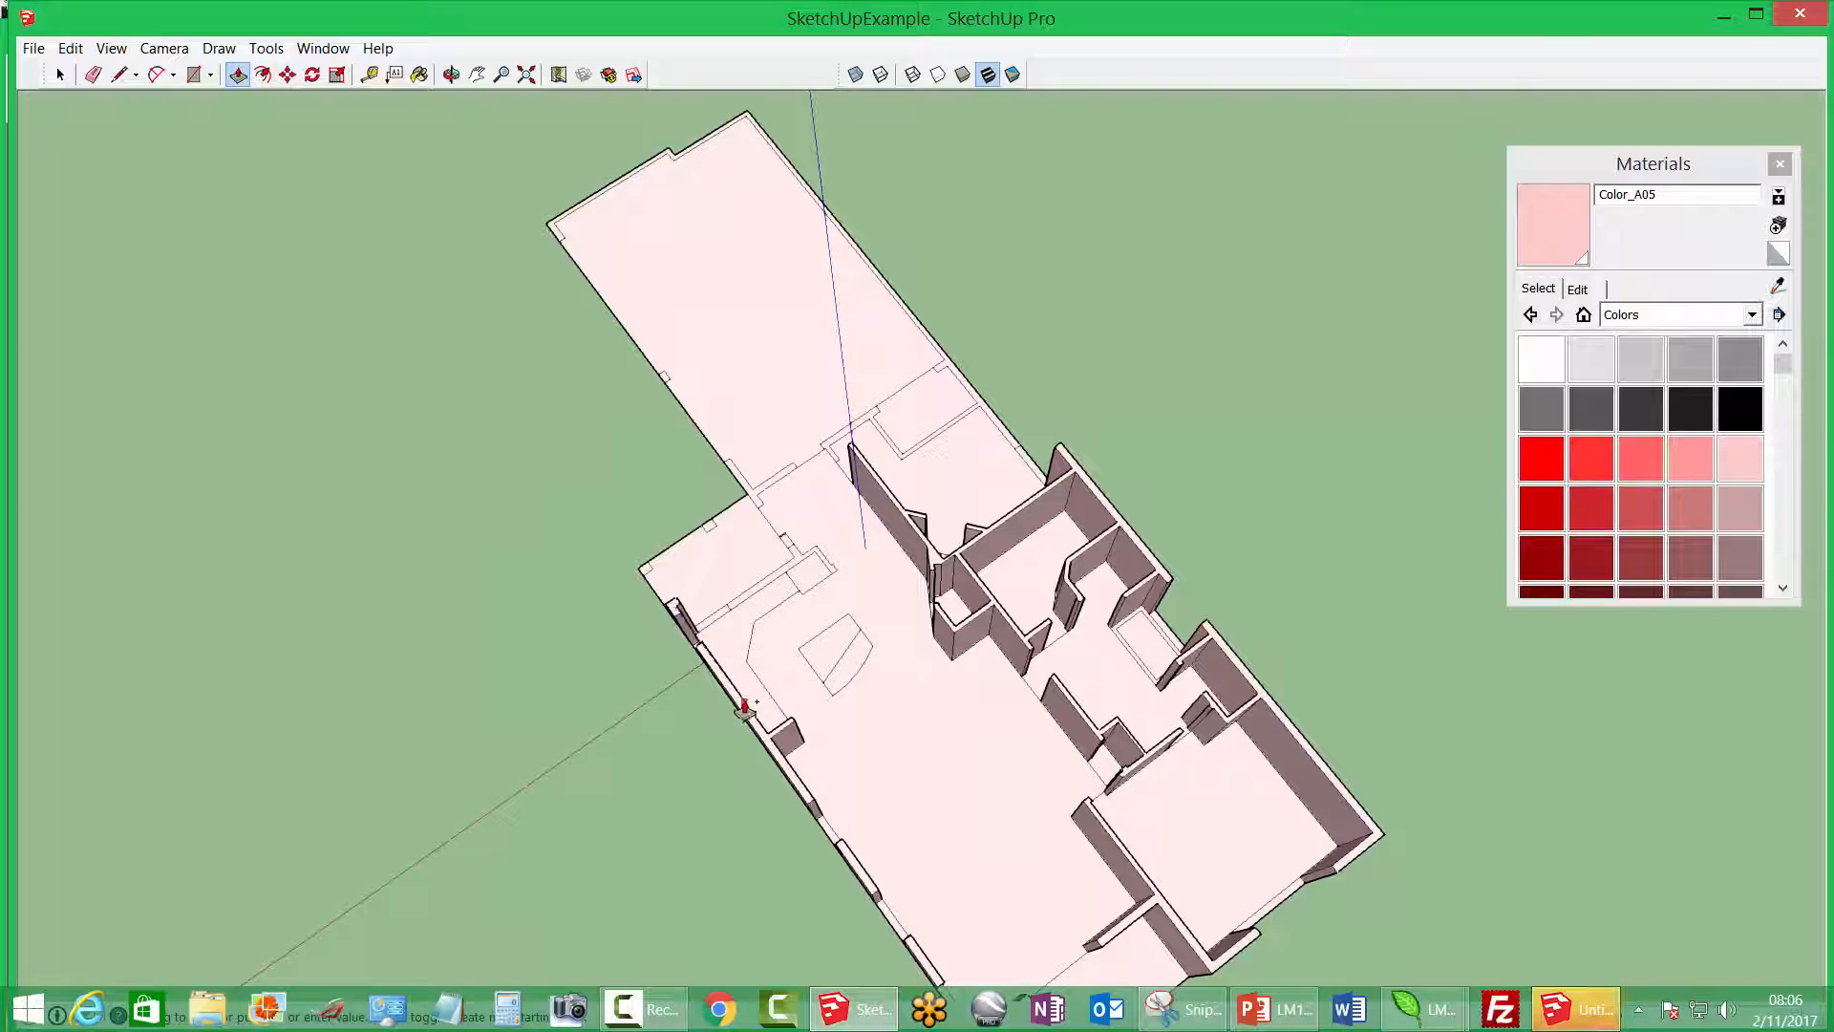
{"action": "left_click", "coordinate": [745, 714]}
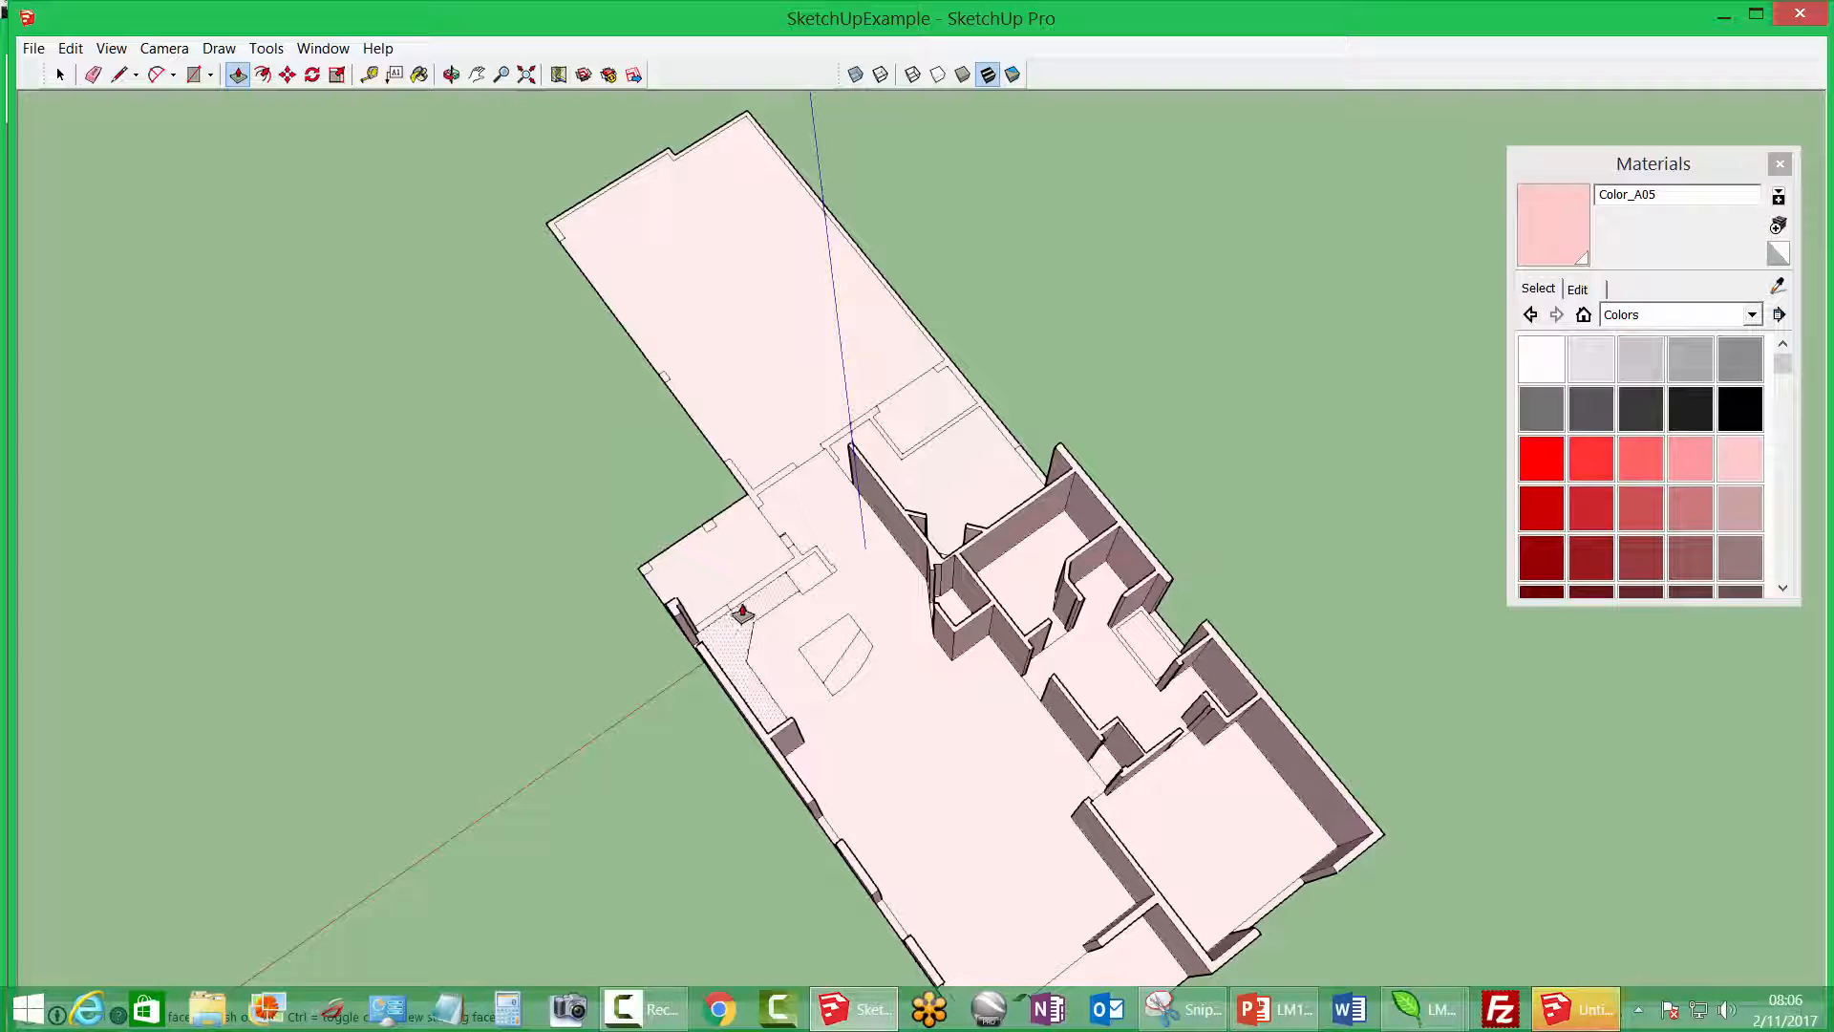
{"action": "left_click", "coordinate": [744, 606]}
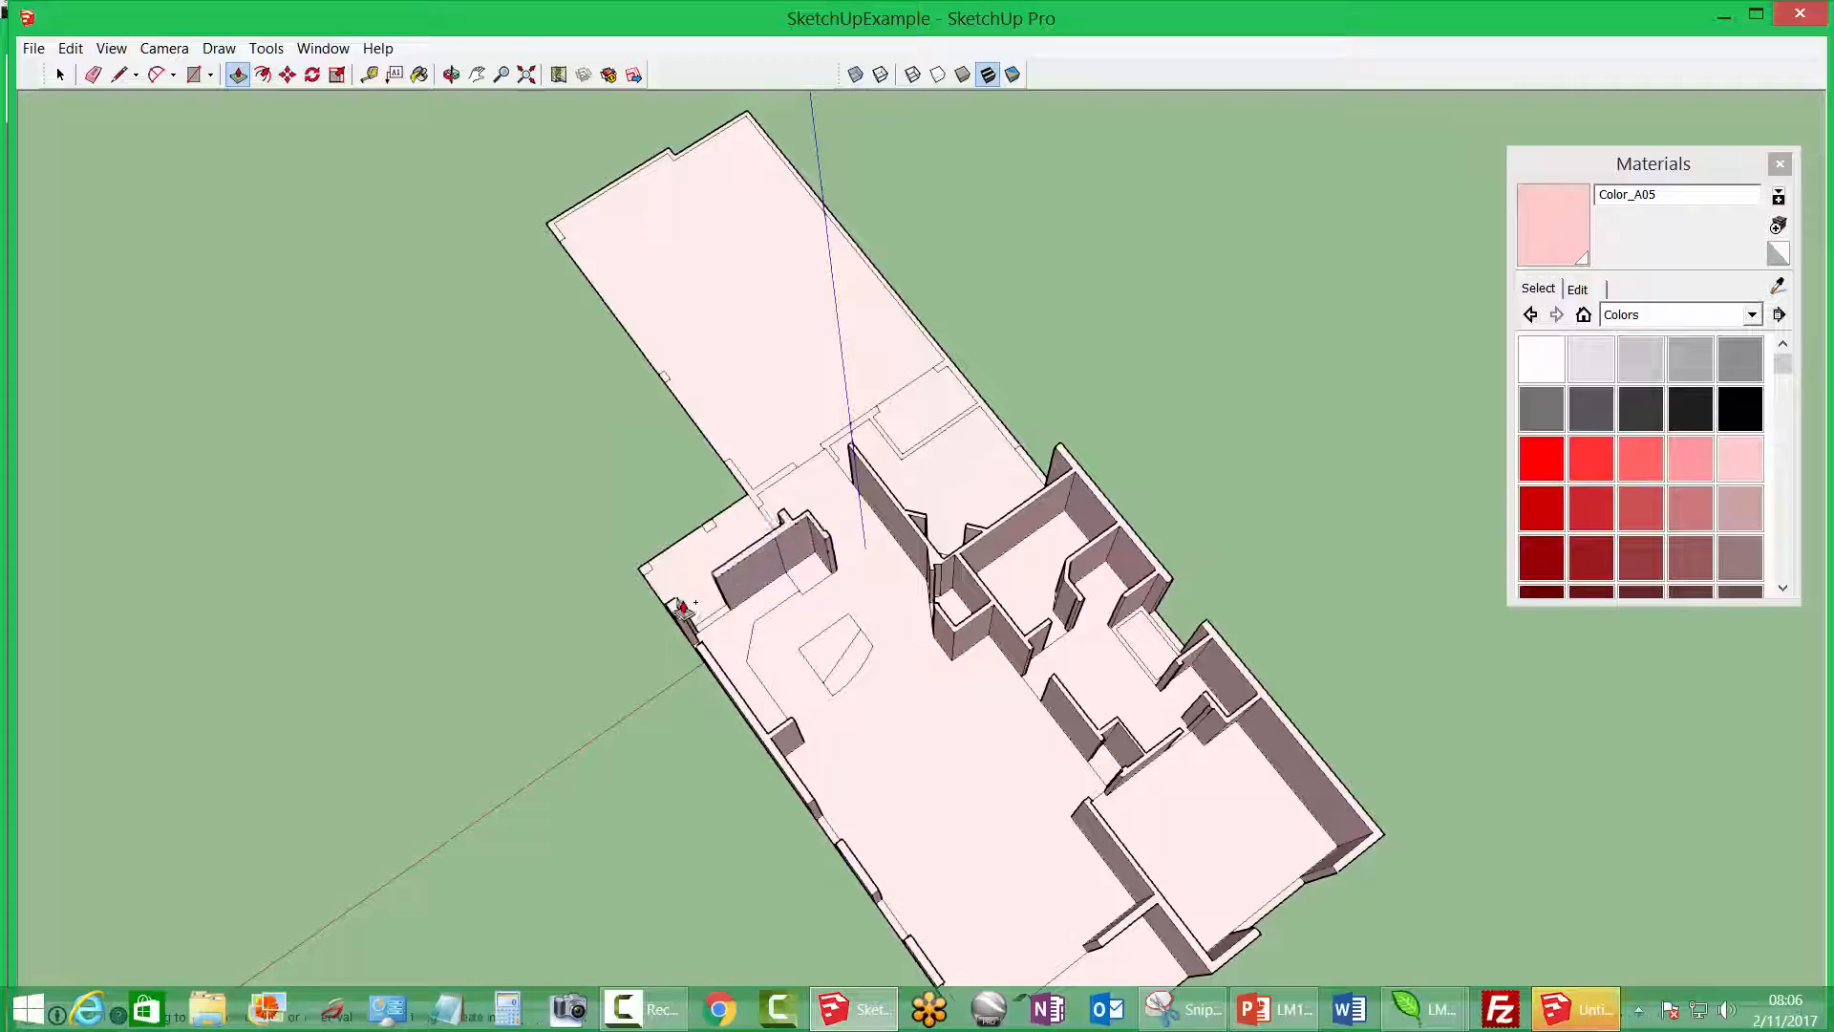
Push/Pull the porch corner wall, the thin wall stub beside the kitchen and the L-shaped wall entering the large end room to full height
{"action": "left_click", "coordinate": [676, 614]}
{"action": "middle_click_drag", "start_coordinate": [808, 652], "coordinate": [516, 650]}
{"action": "middle_click_drag", "start_coordinate": [1159, 623], "coordinate": [1028, 635]}
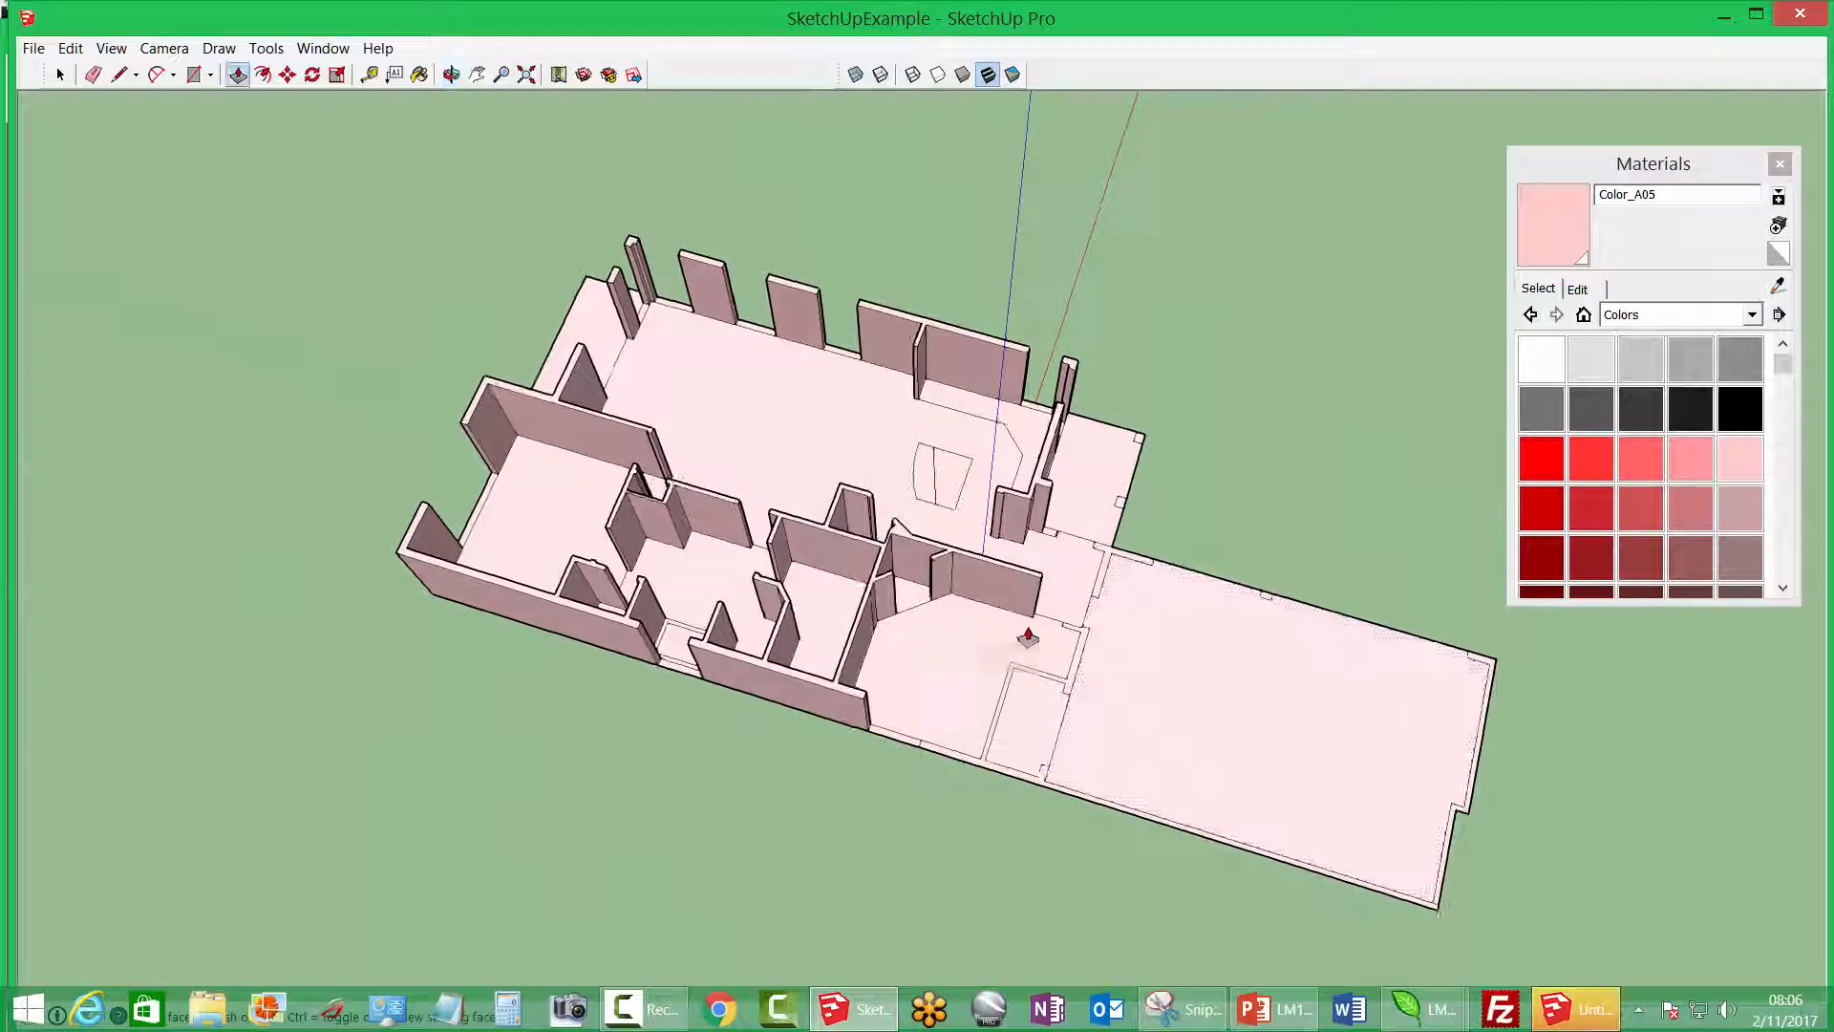
{"action": "scroll", "coordinate": [1103, 564], "scroll_direction": "up", "scroll_amount": 5}
{"action": "scroll", "coordinate": [1103, 564], "scroll_direction": "up", "scroll_amount": 2}
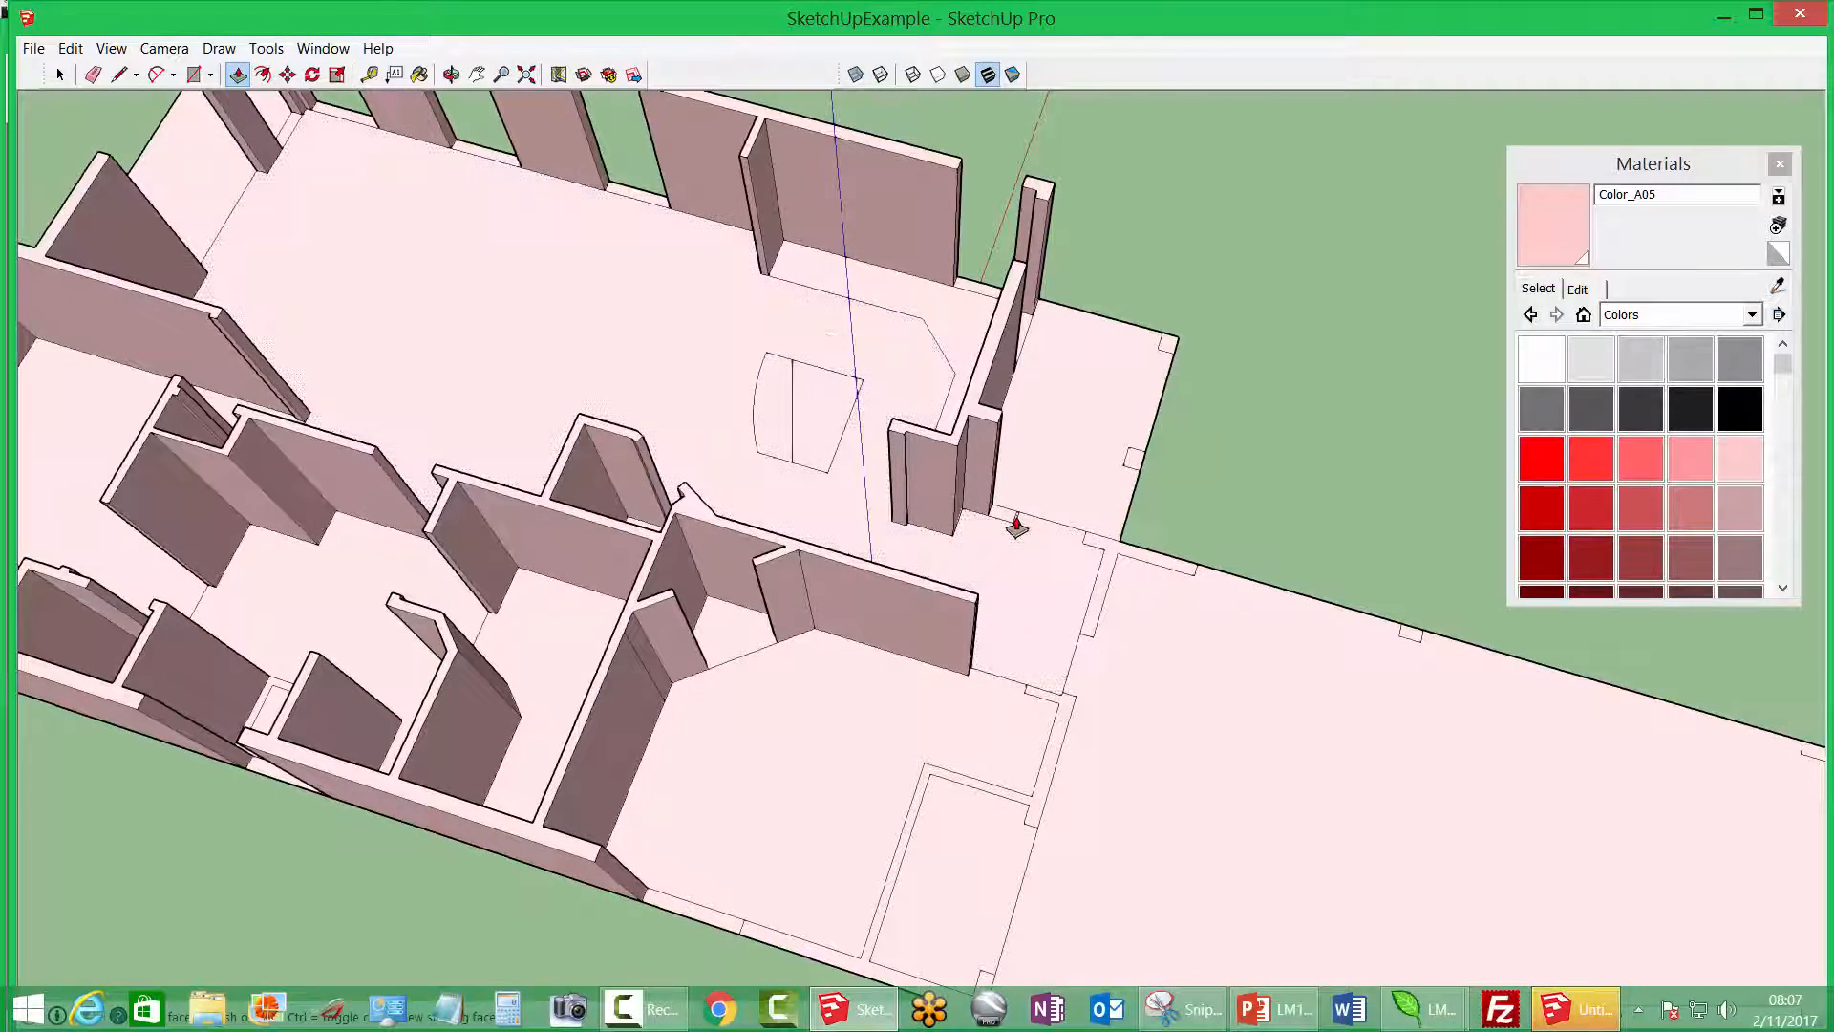
{"action": "left_click", "coordinate": [1016, 526]}
{"action": "left_click", "coordinate": [984, 427]}
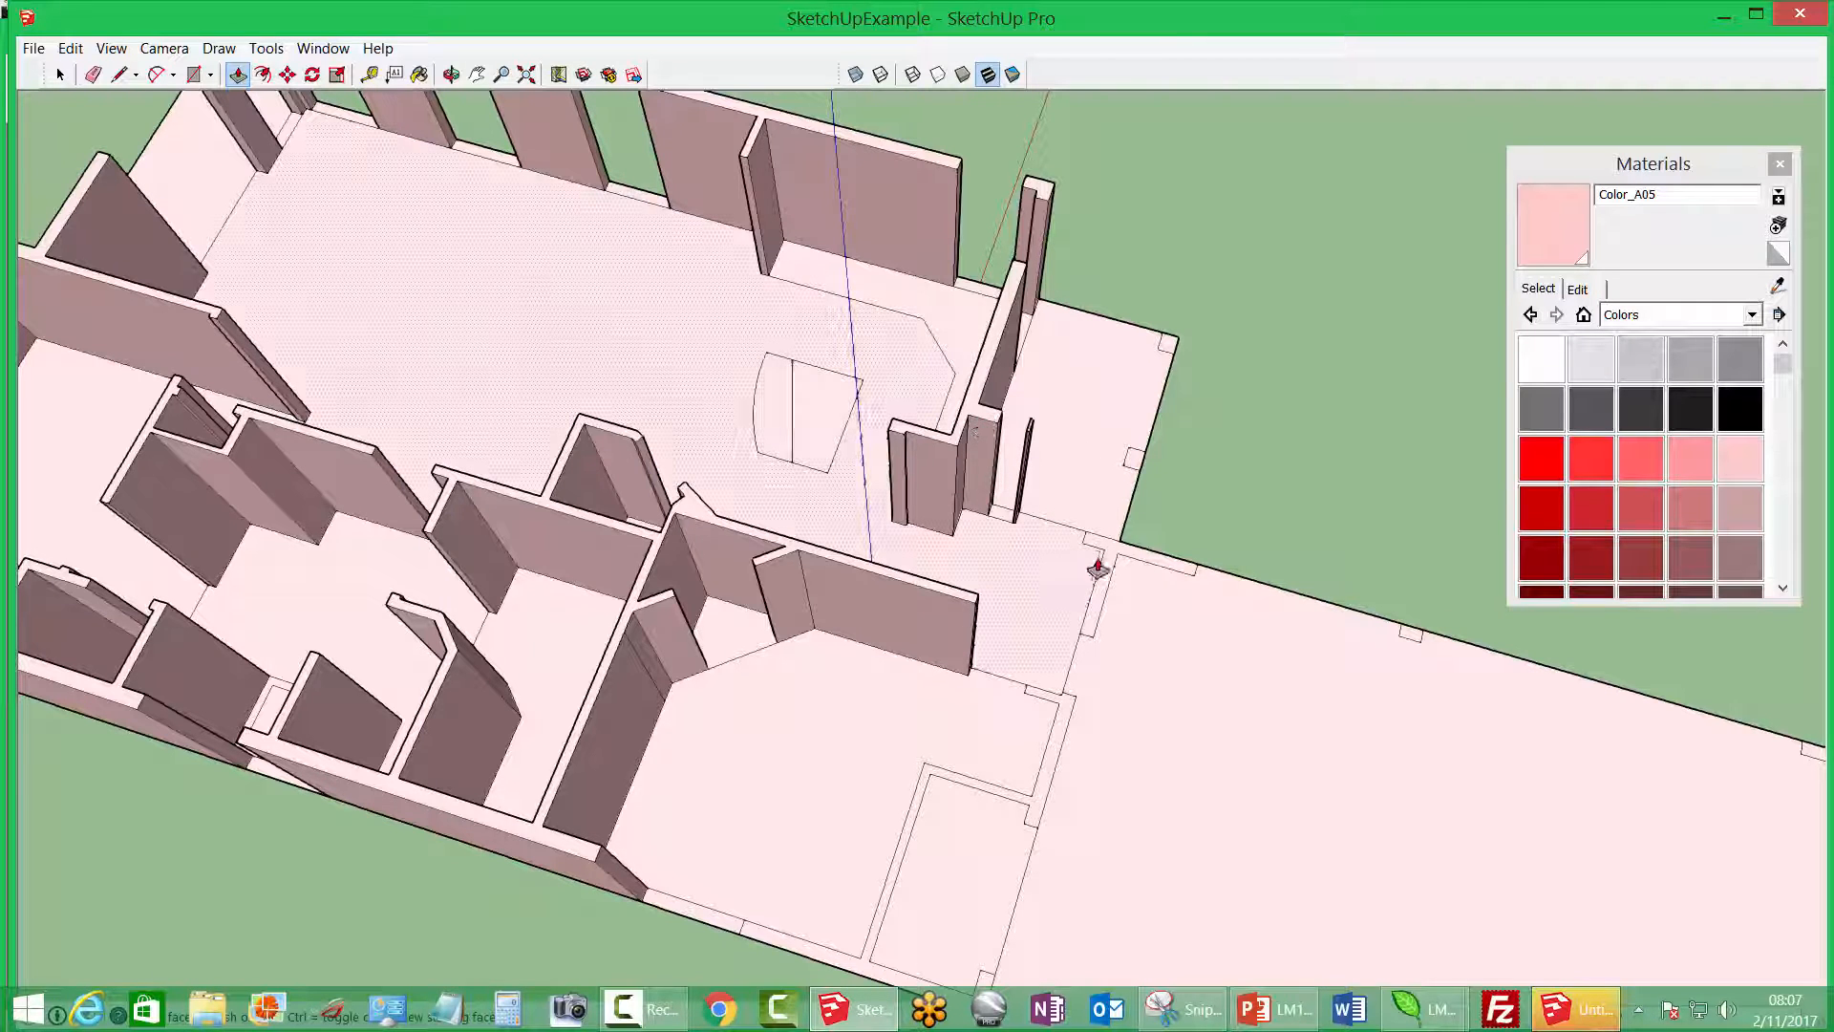
{"action": "left_click", "coordinate": [1099, 549]}
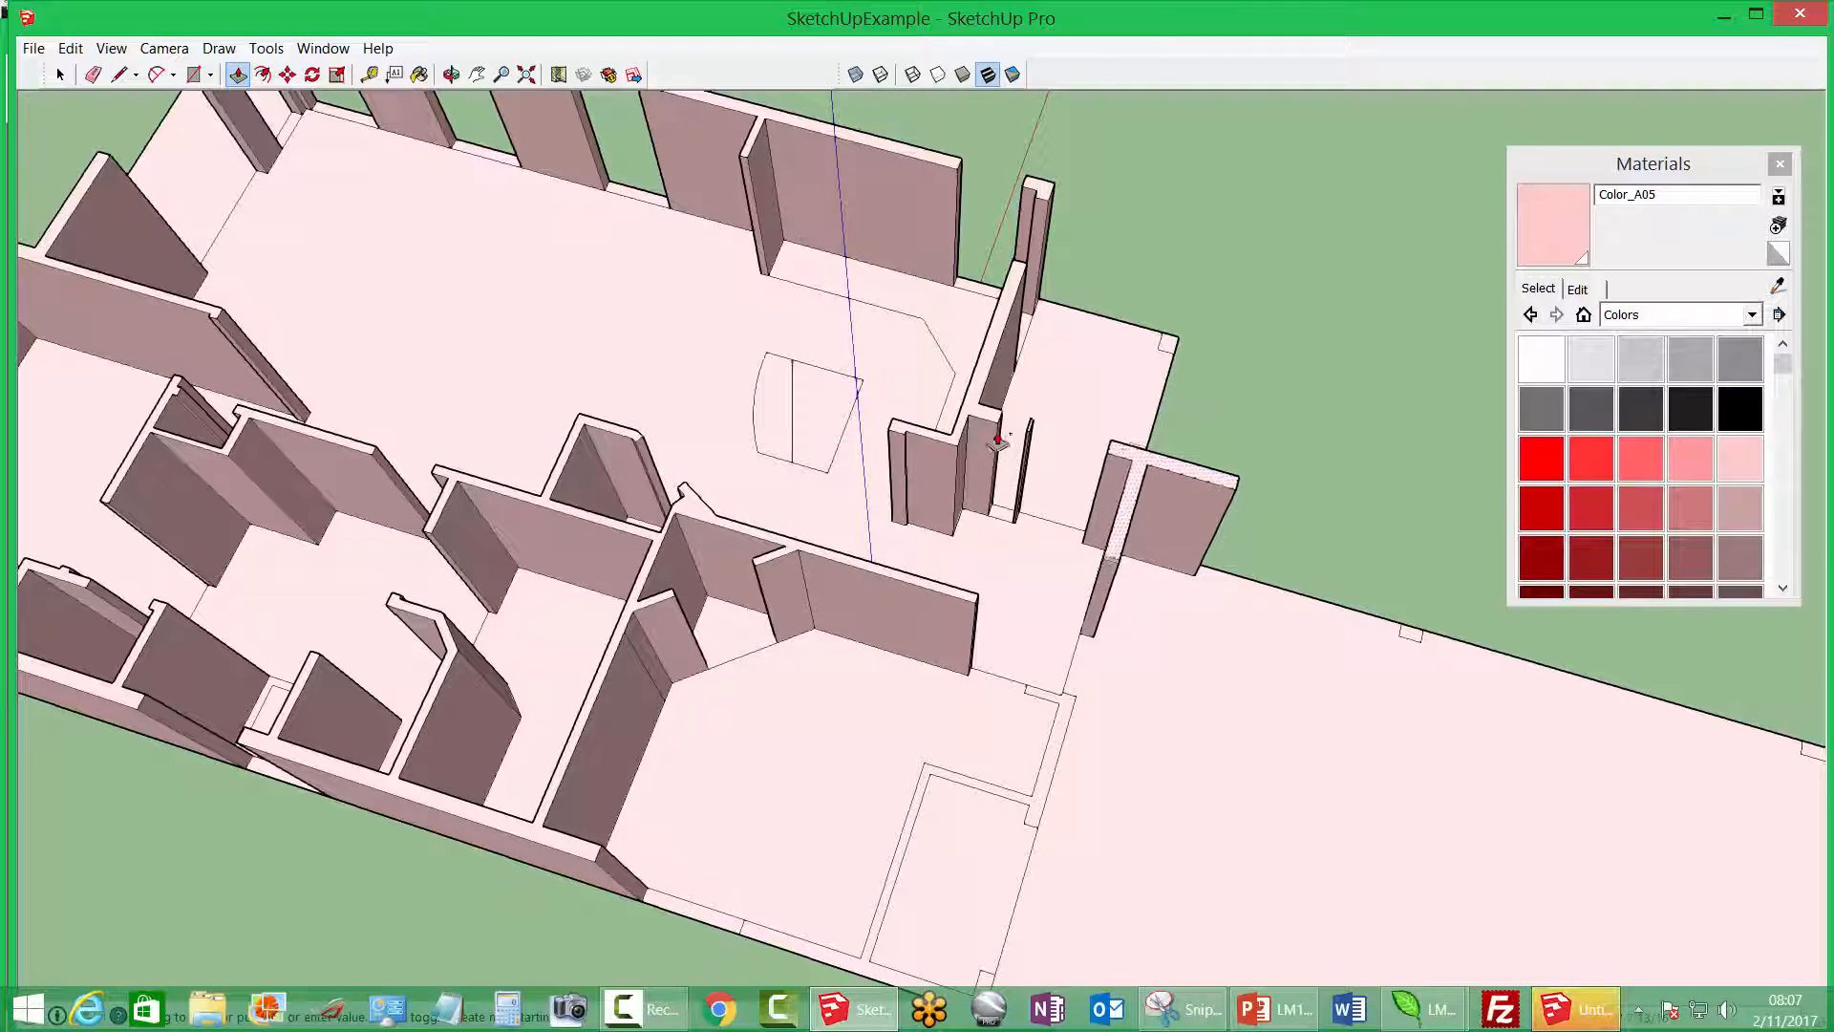
{"action": "left_click", "coordinate": [993, 431]}
Push/Pull the pillar on the large end room's long side and that room's remaining outer and closet walls to full height
{"action": "middle_click_drag", "start_coordinate": [1056, 807], "coordinate": [1094, 564]}
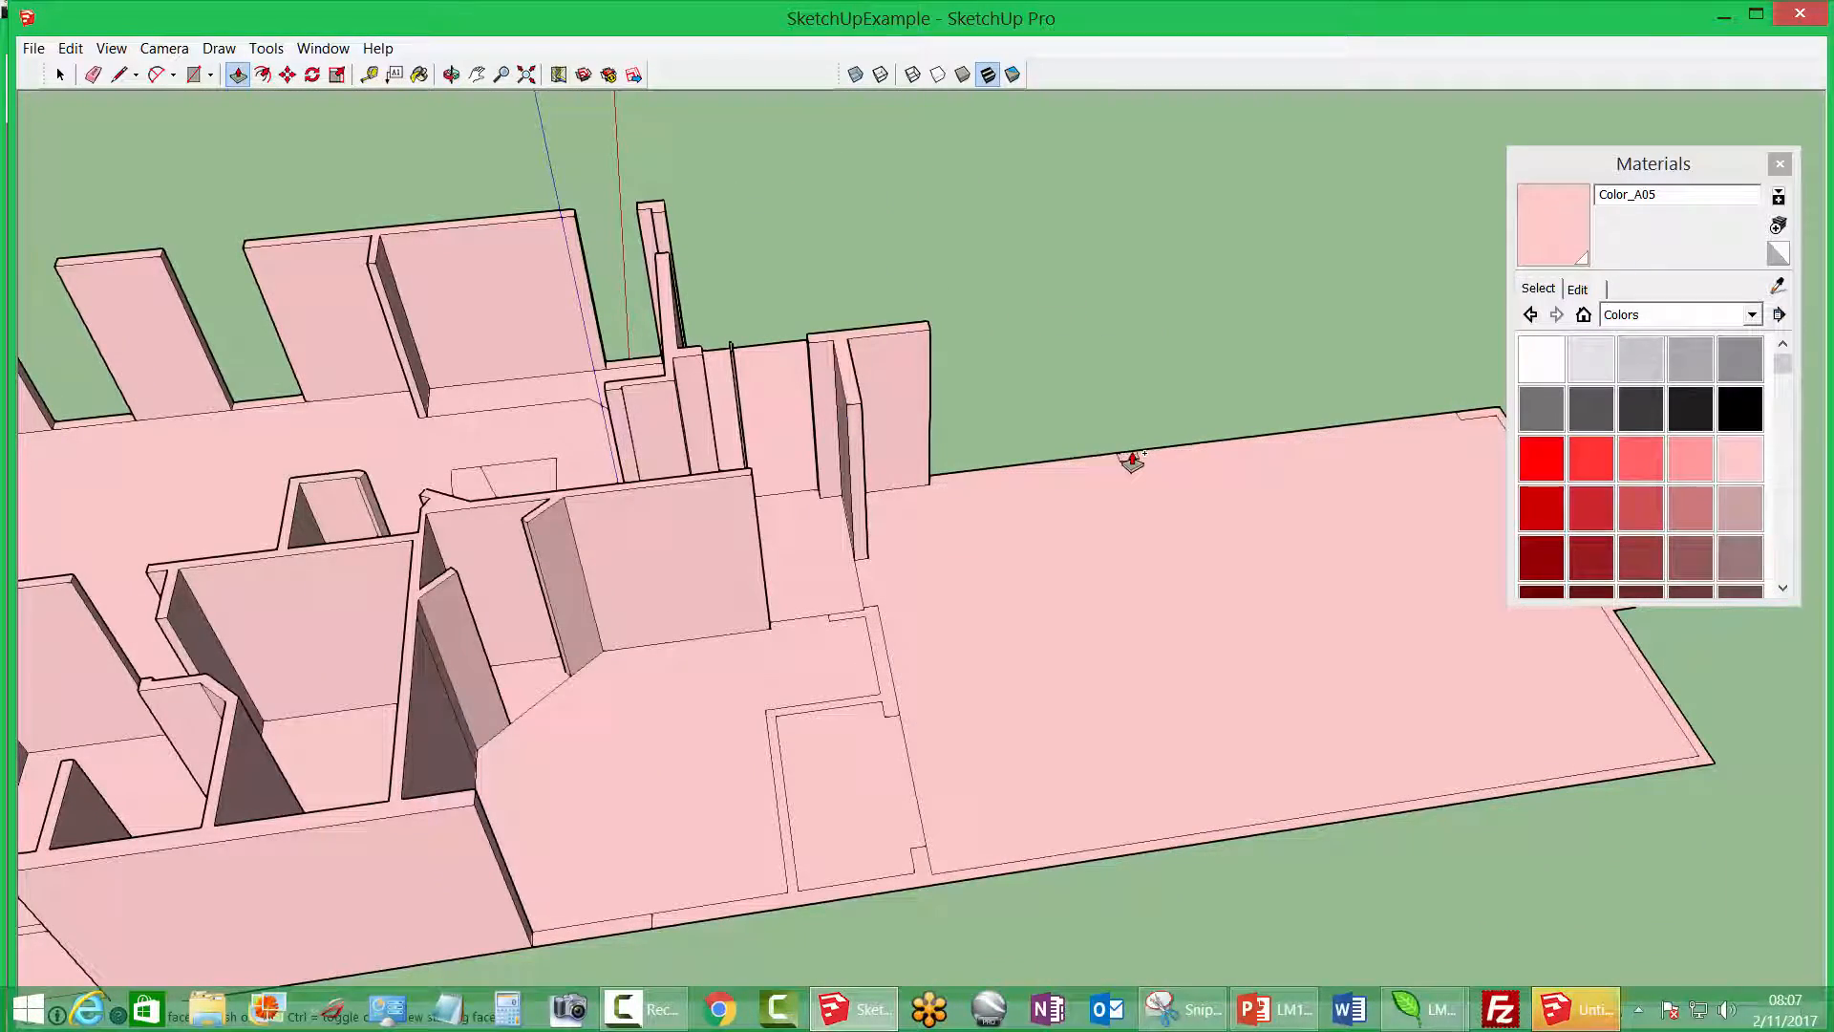
{"action": "left_click", "coordinate": [1132, 460]}
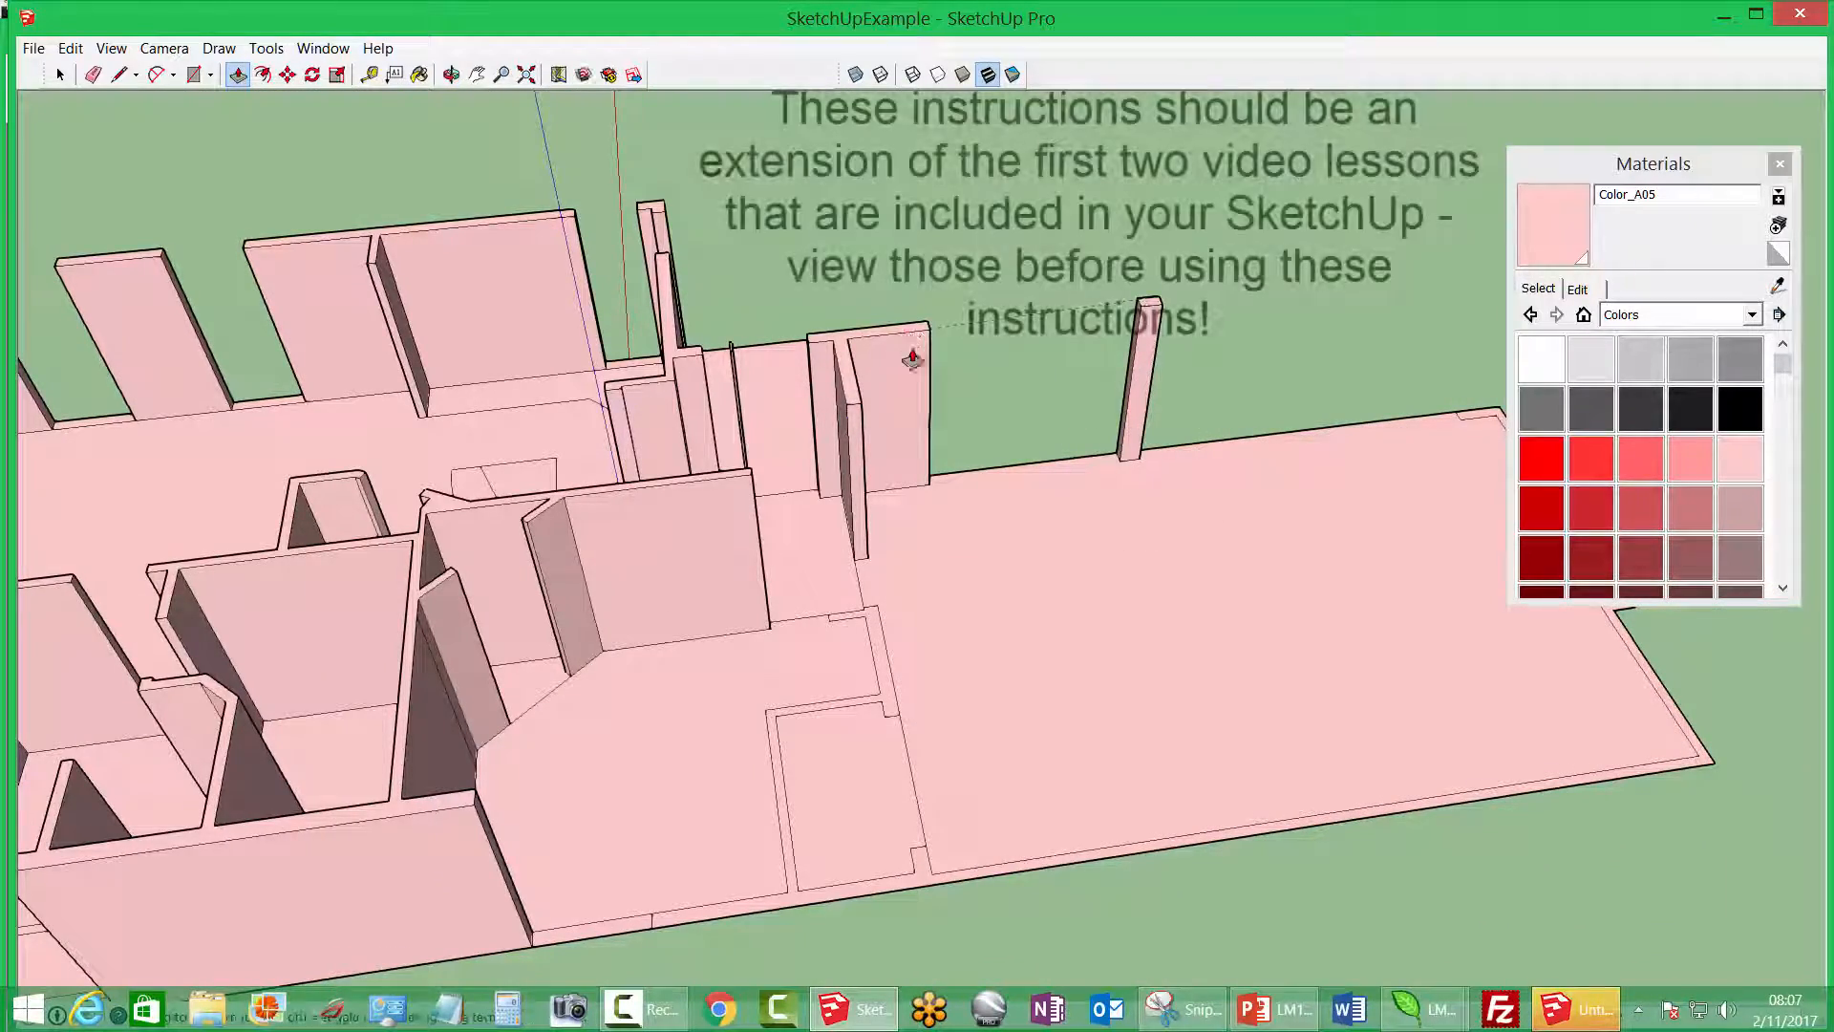
{"action": "middle_click_drag", "start_coordinate": [1048, 697], "coordinate": [1108, 449]}
{"action": "left_click", "coordinate": [1230, 240]}
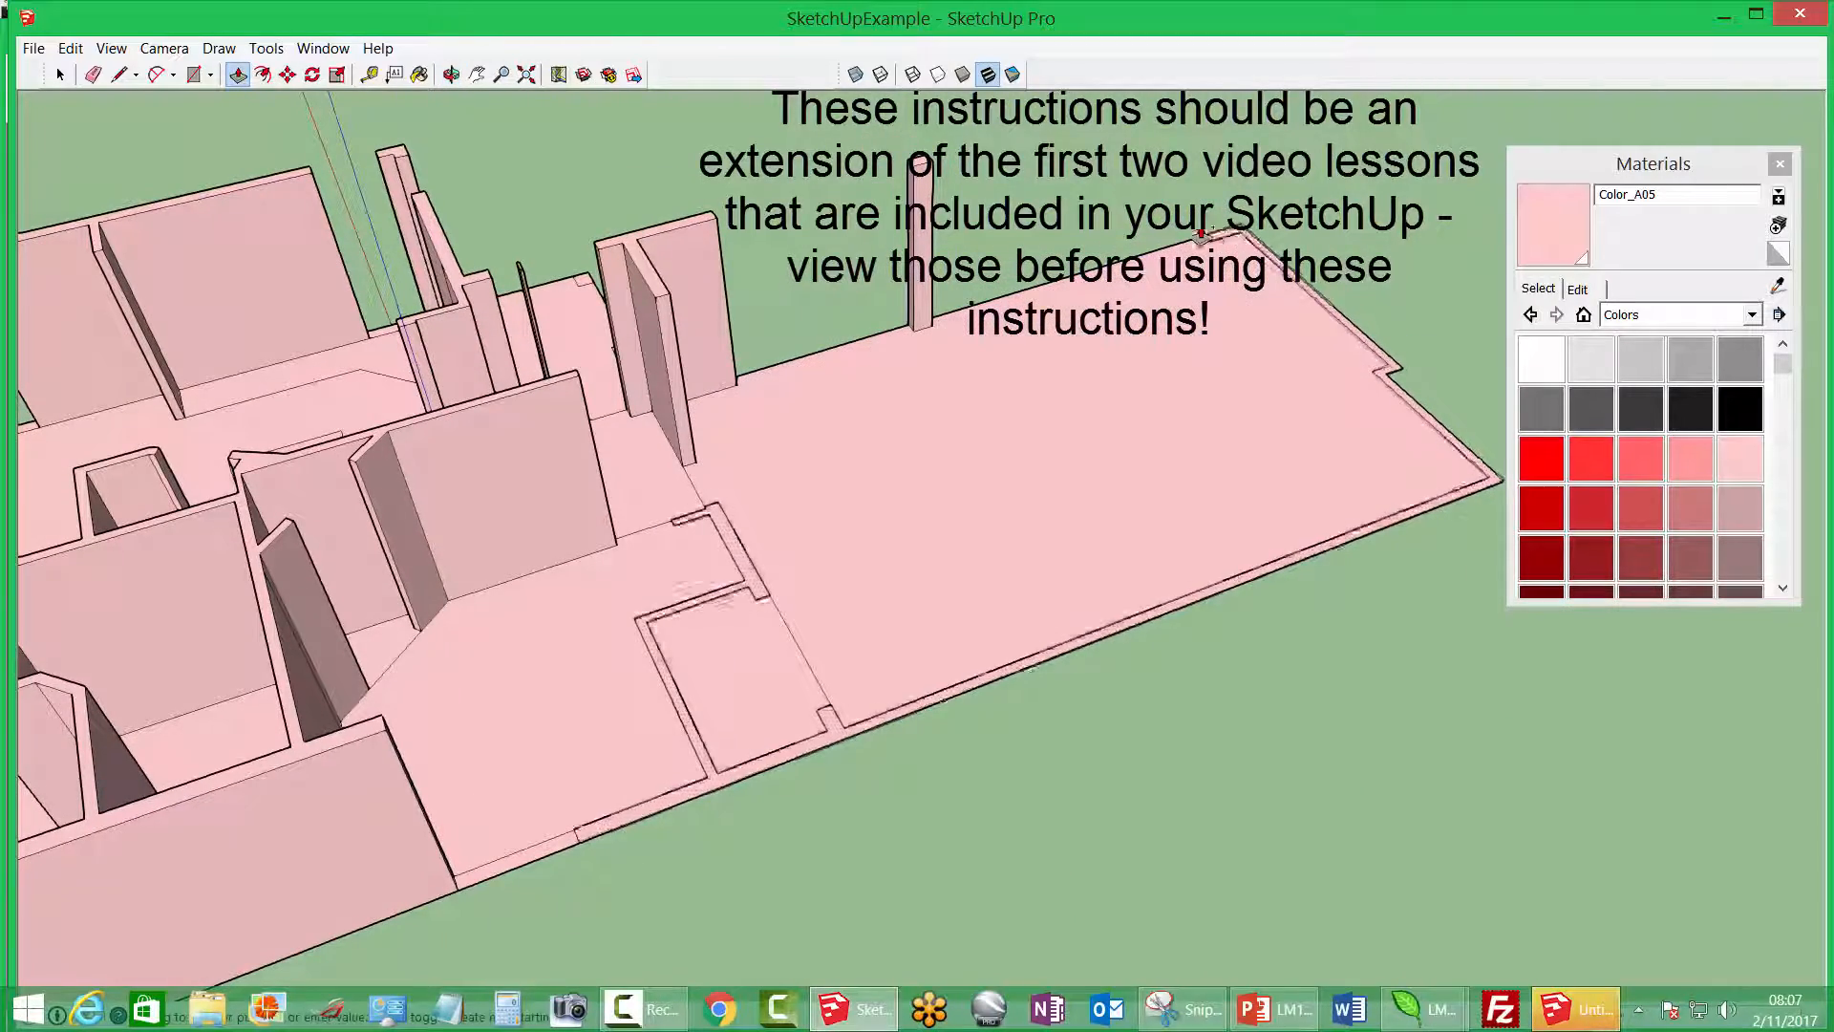
{"action": "scroll", "coordinate": [890, 591], "scroll_direction": "down", "scroll_amount": 4}
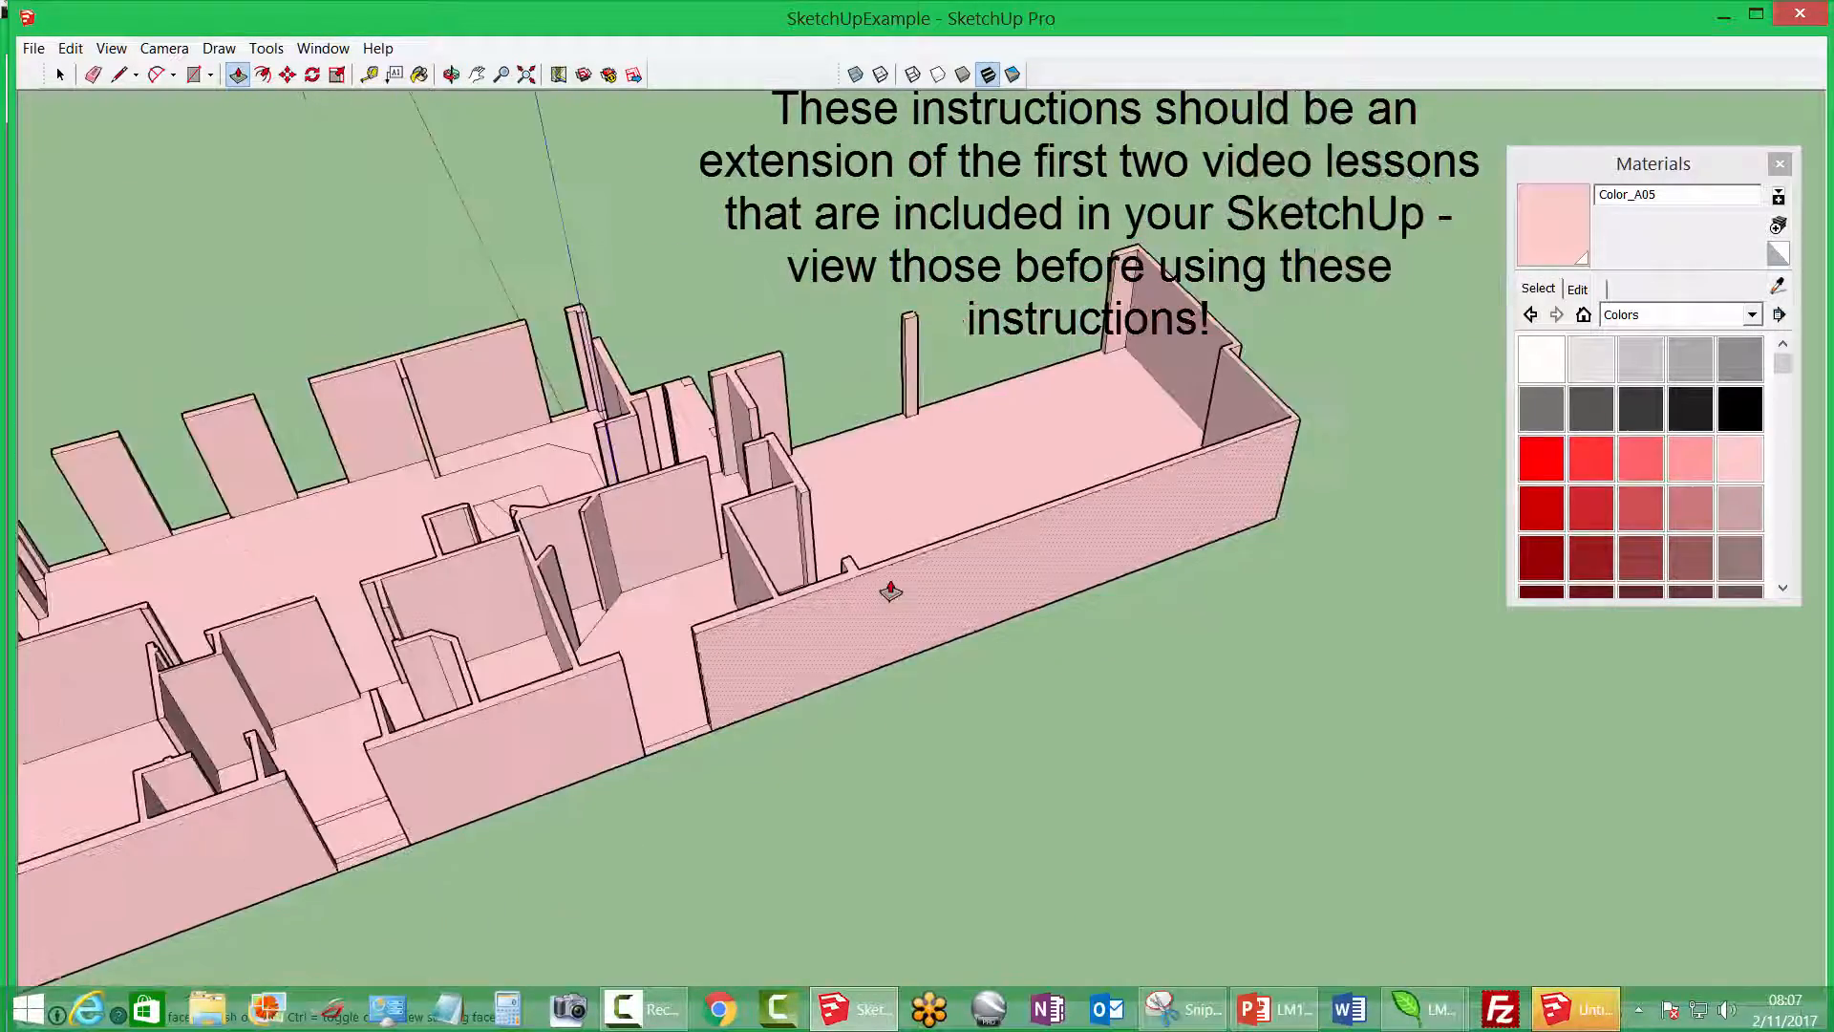
Paint the floor of the main living area with the Wood_Floor_Light material
{"action": "middle_click_drag", "start_coordinate": [770, 639], "coordinate": [1127, 627]}
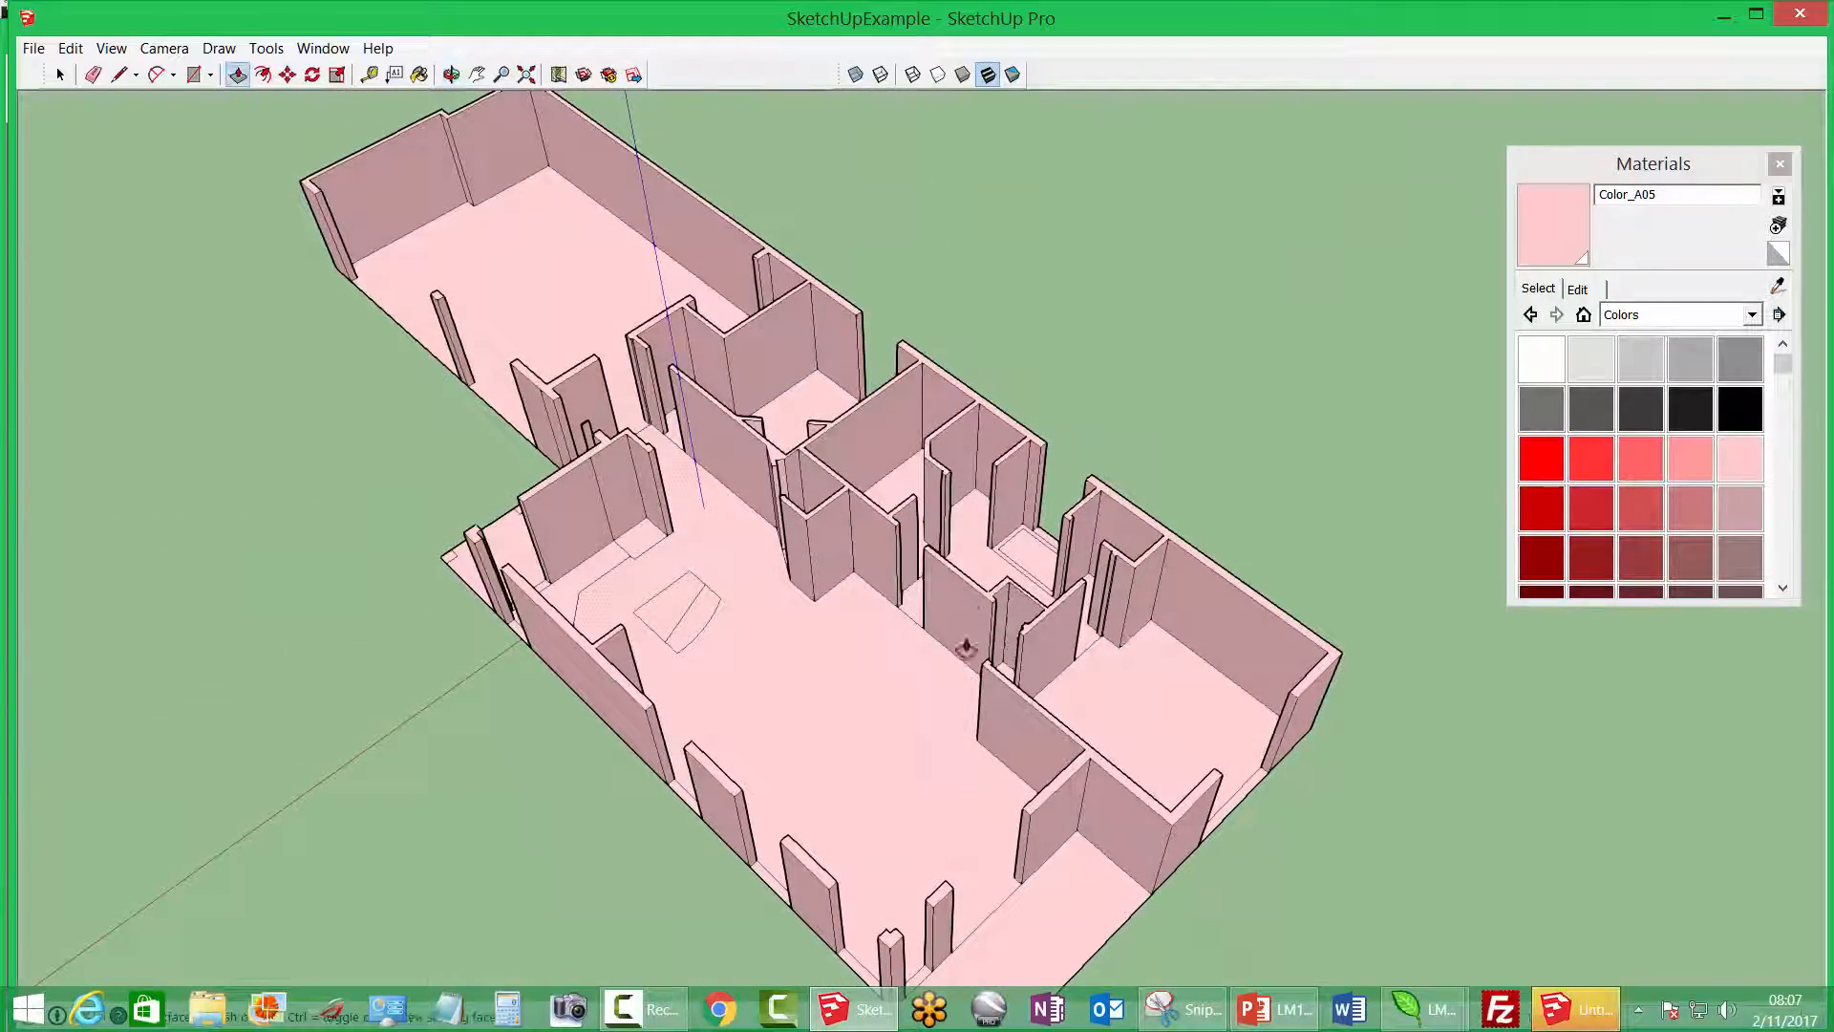
{"action": "middle_click_drag", "start_coordinate": [1010, 574], "coordinate": [859, 726]}
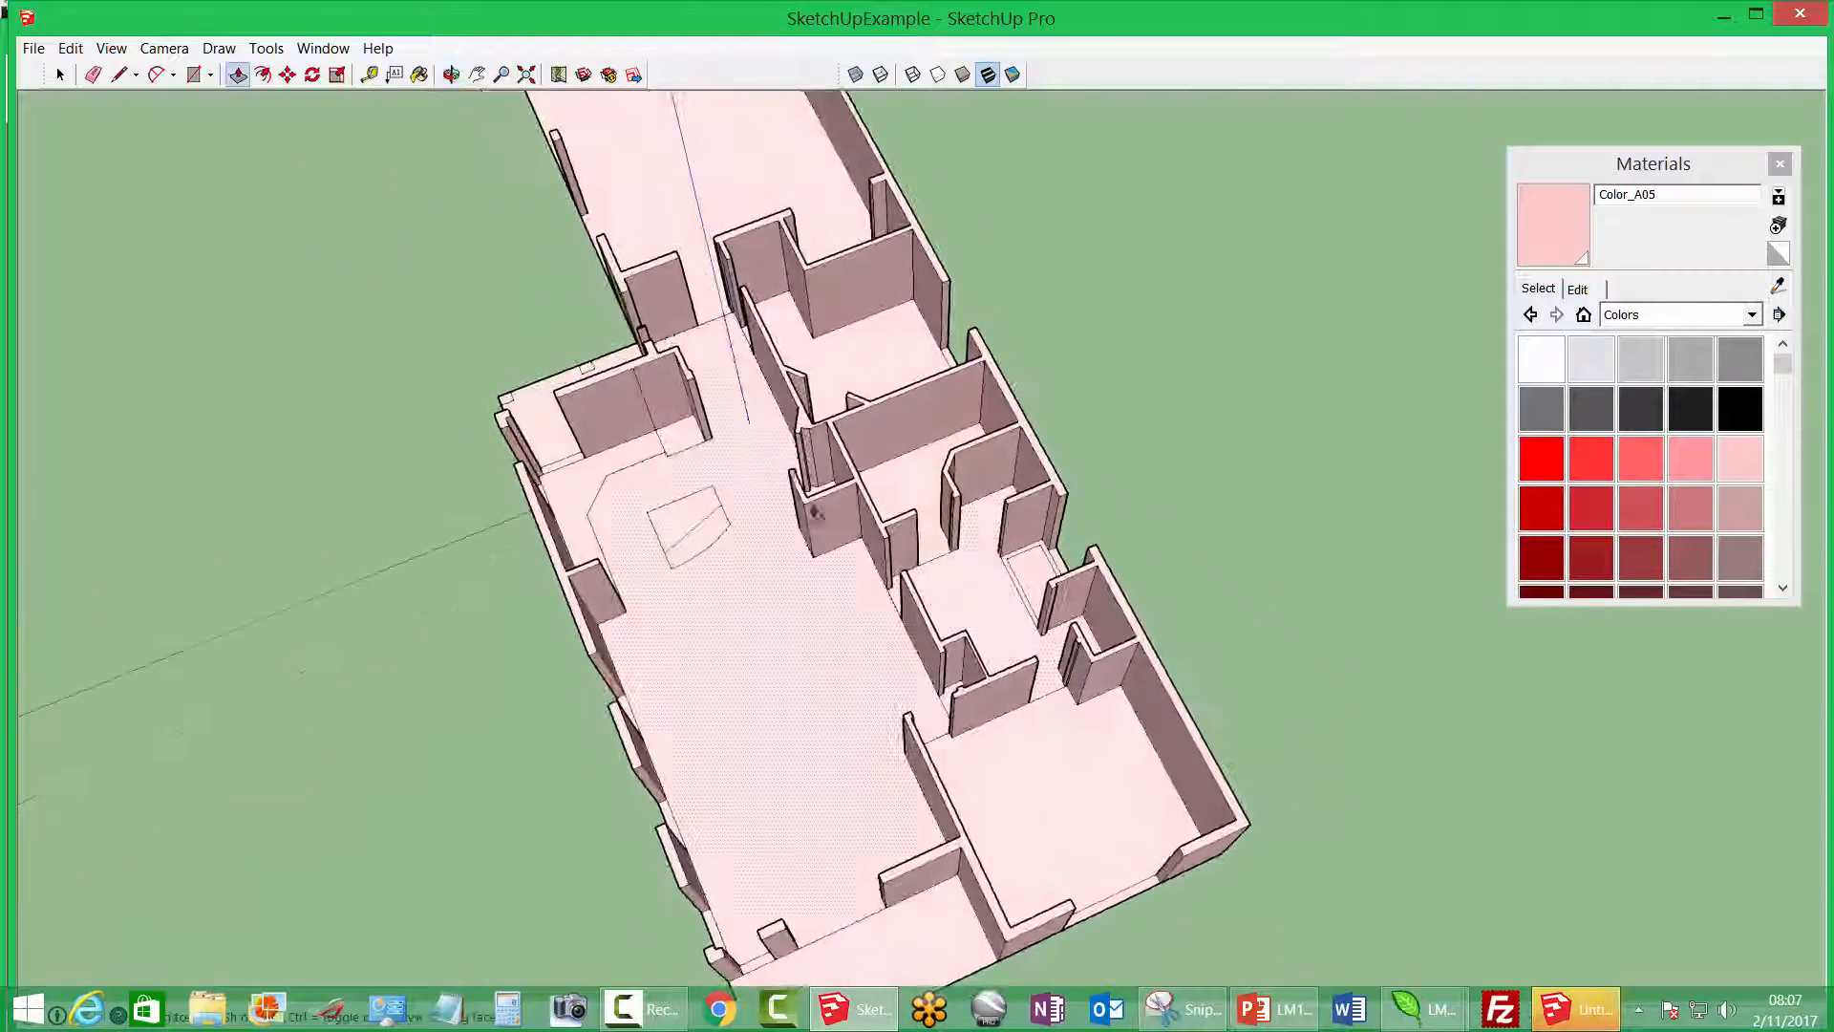
{"action": "left_click", "coordinate": [1754, 315]}
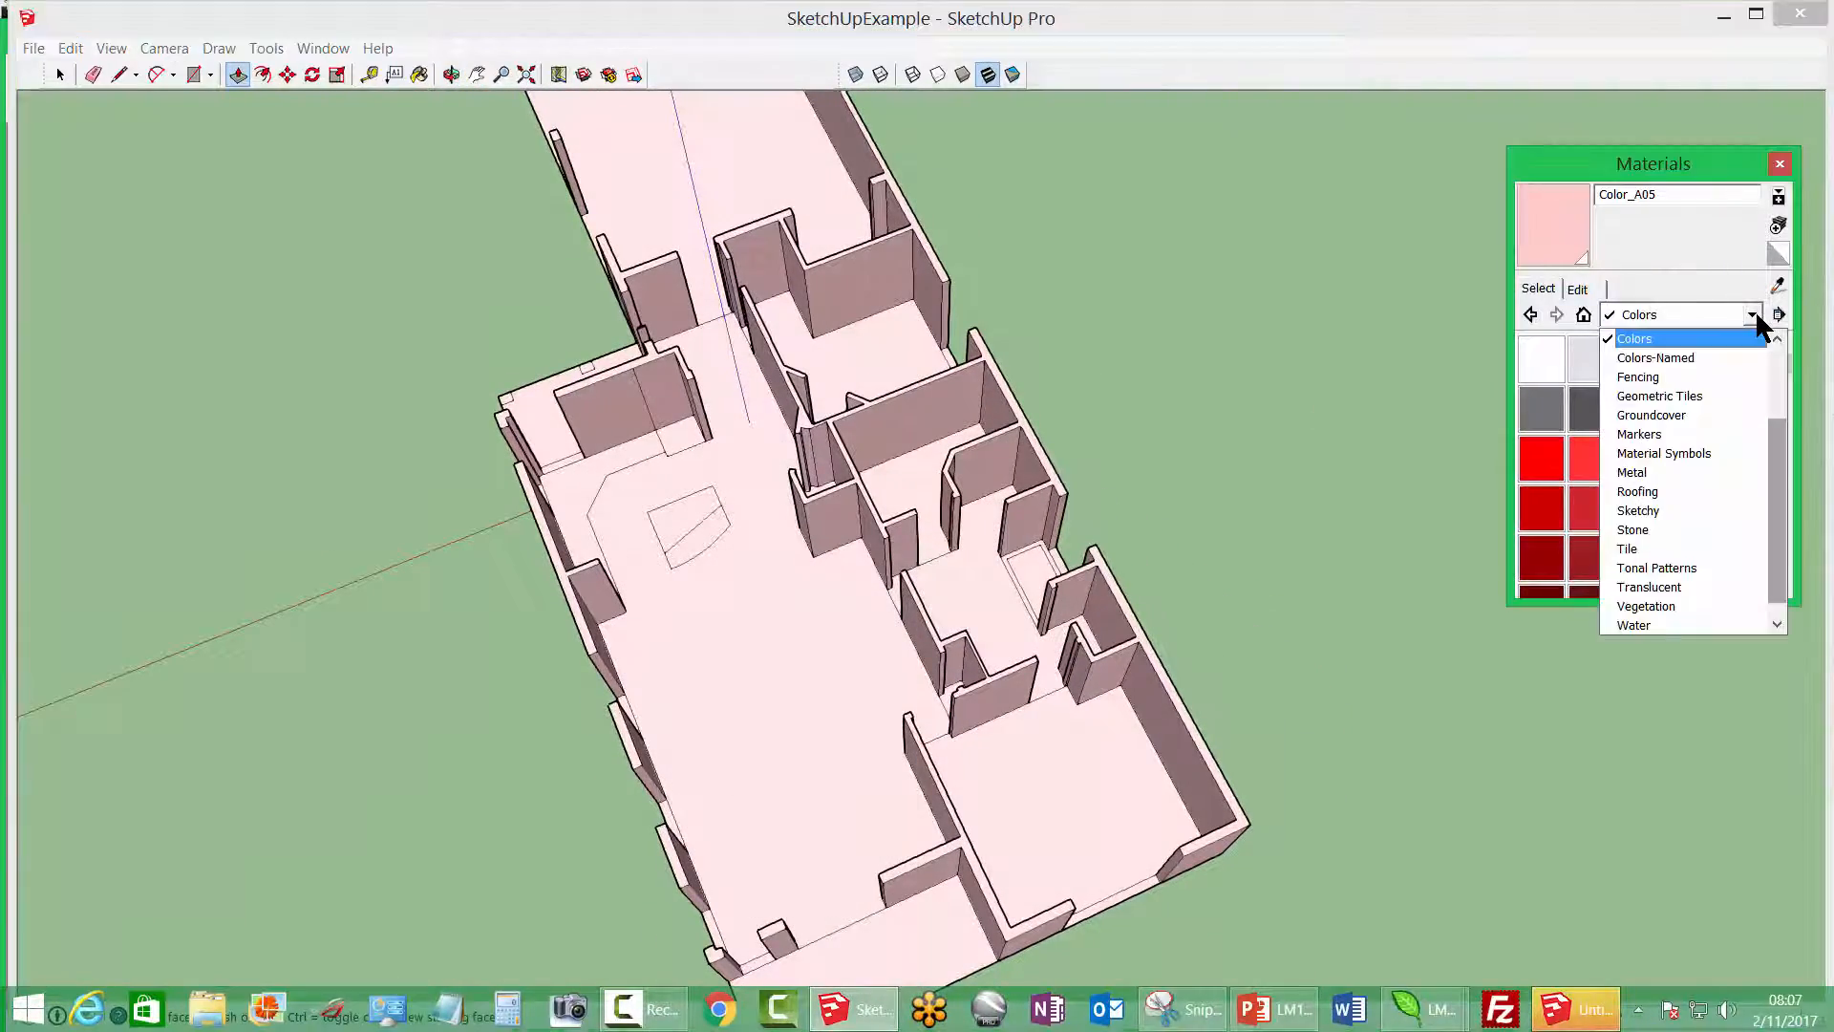
{"action": "scroll", "coordinate": [1772, 583], "scroll_direction": "down", "scroll_amount": 1}
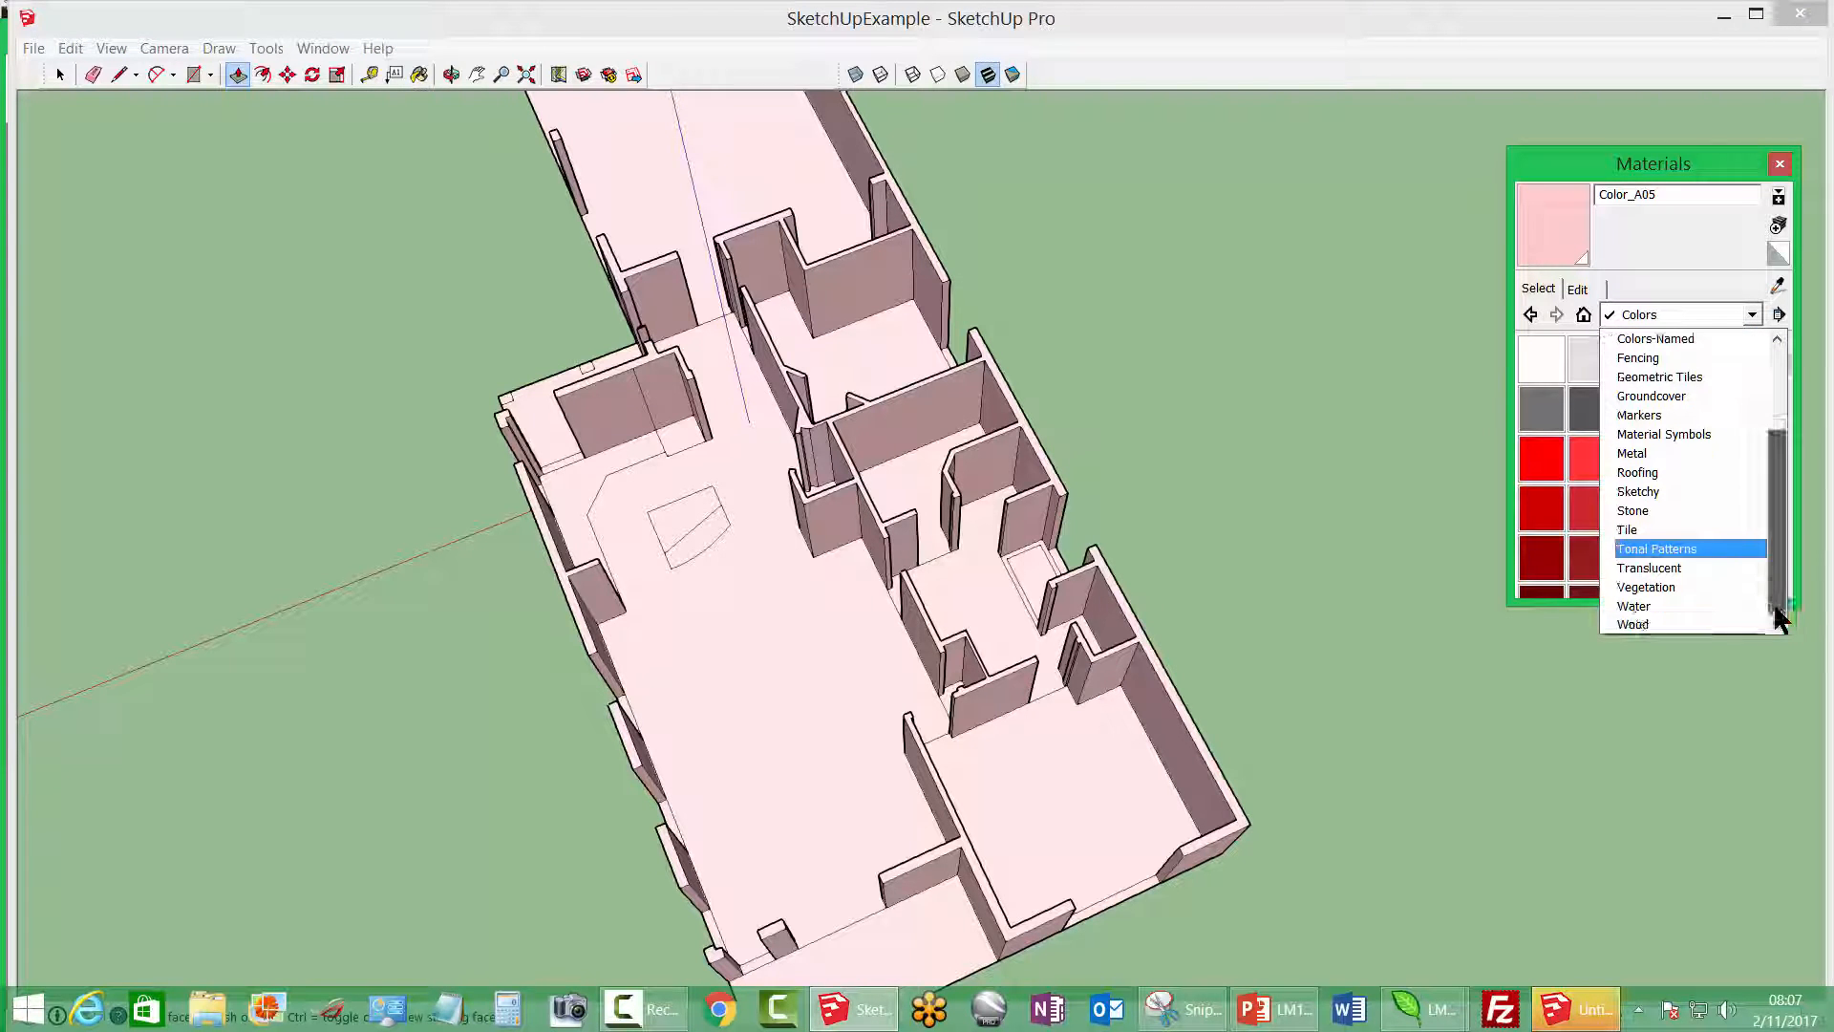
{"action": "left_click", "coordinate": [1655, 625]}
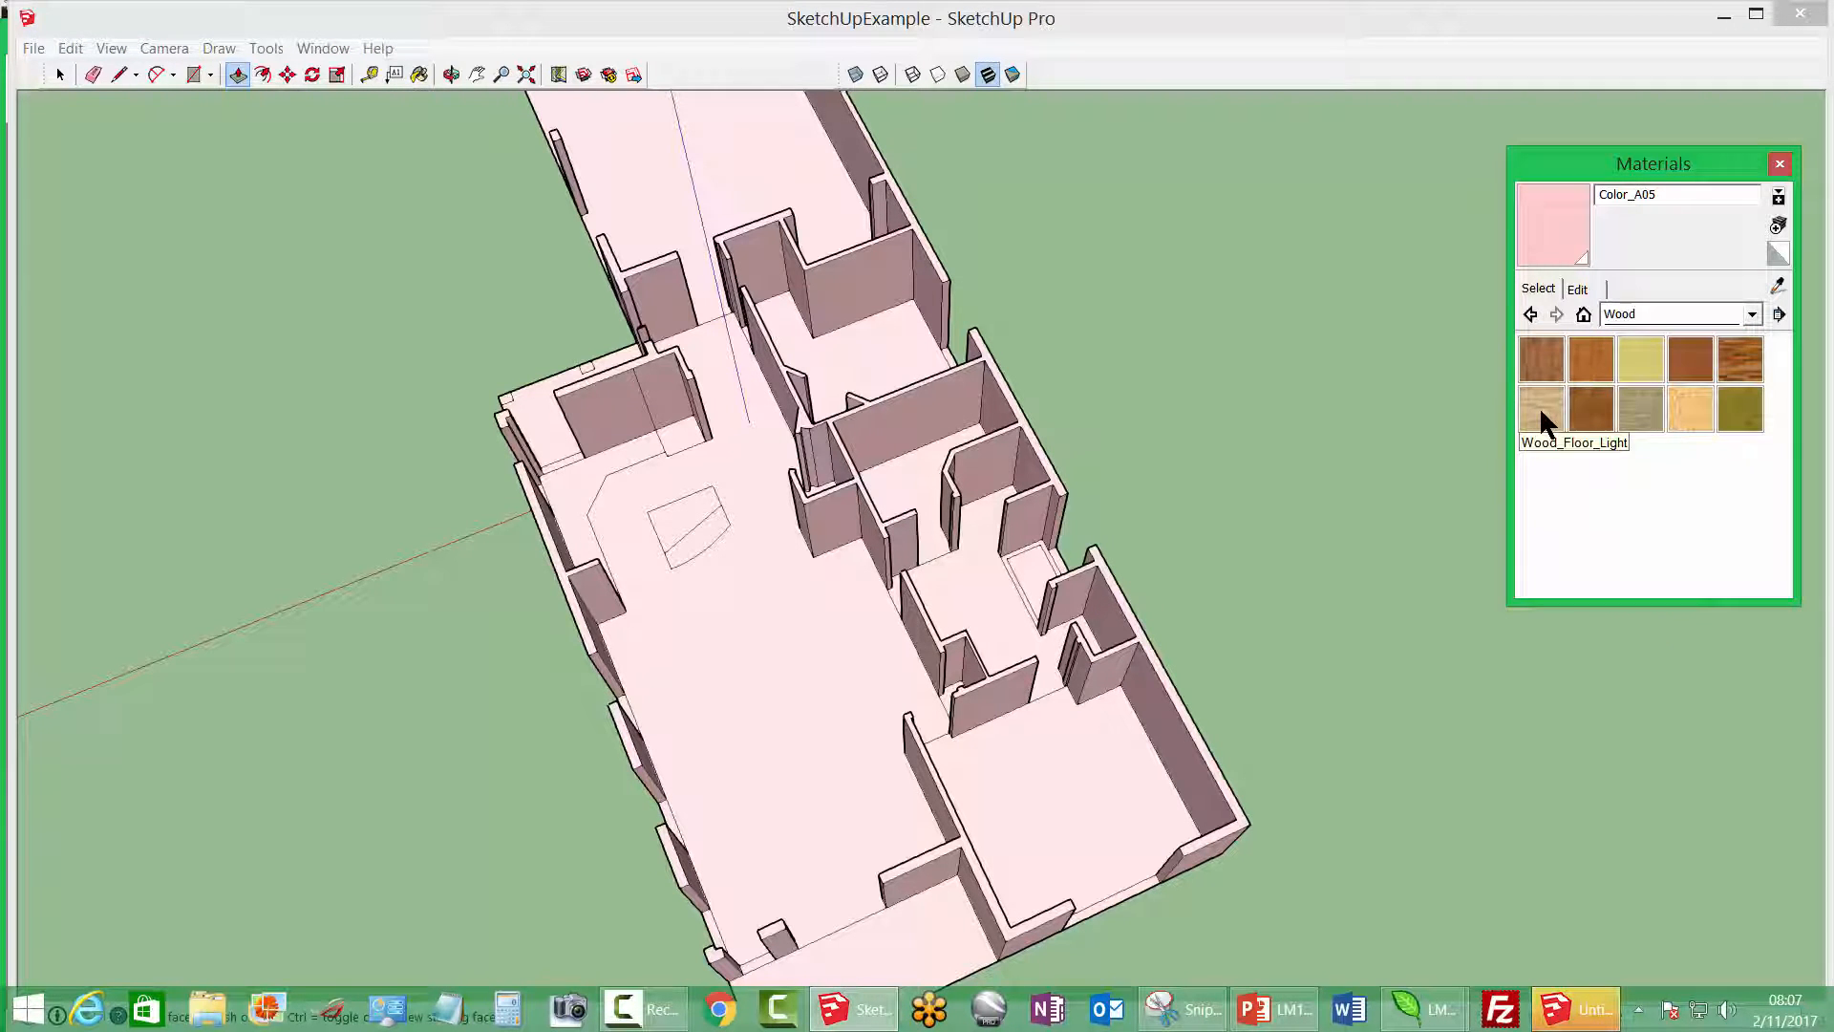
{"action": "left_click", "coordinate": [1541, 409]}
{"action": "left_click", "coordinate": [761, 666]}
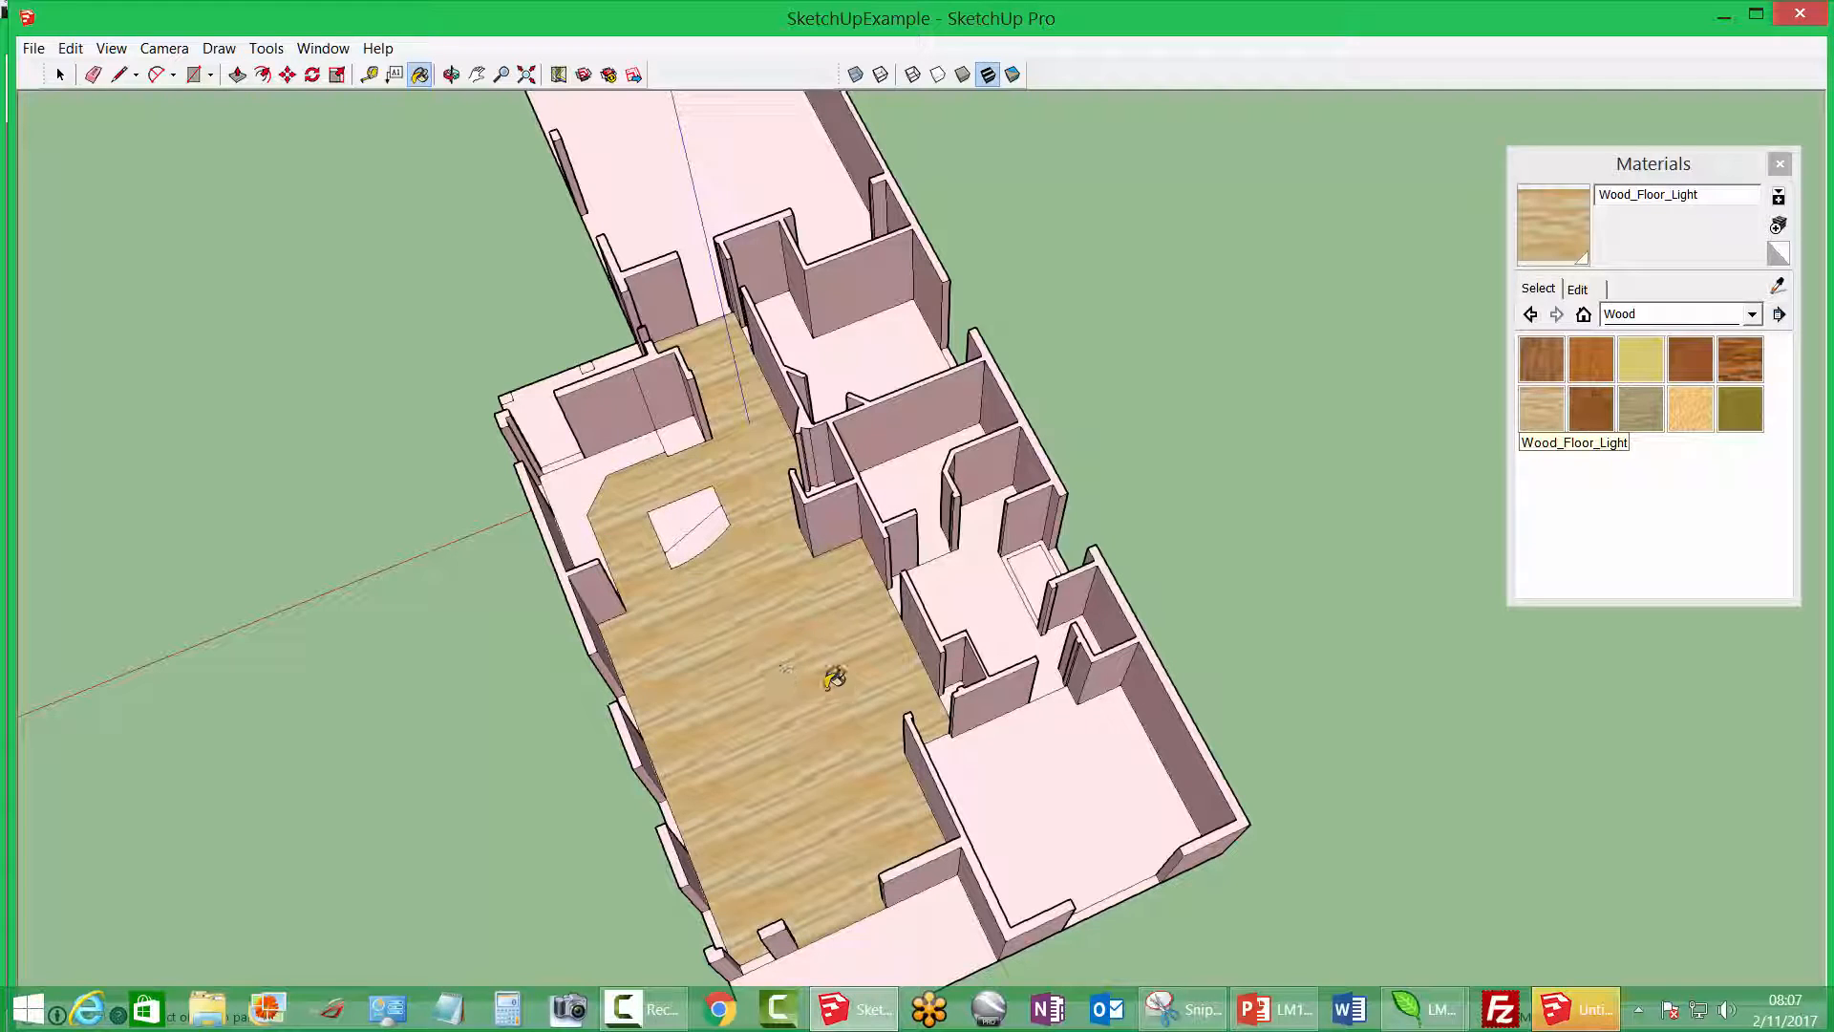
Paint both halves of the kitchen island and the L-shaped counter area with Wood_Bamboo_Medium
{"action": "left_click", "coordinate": [1601, 373]}
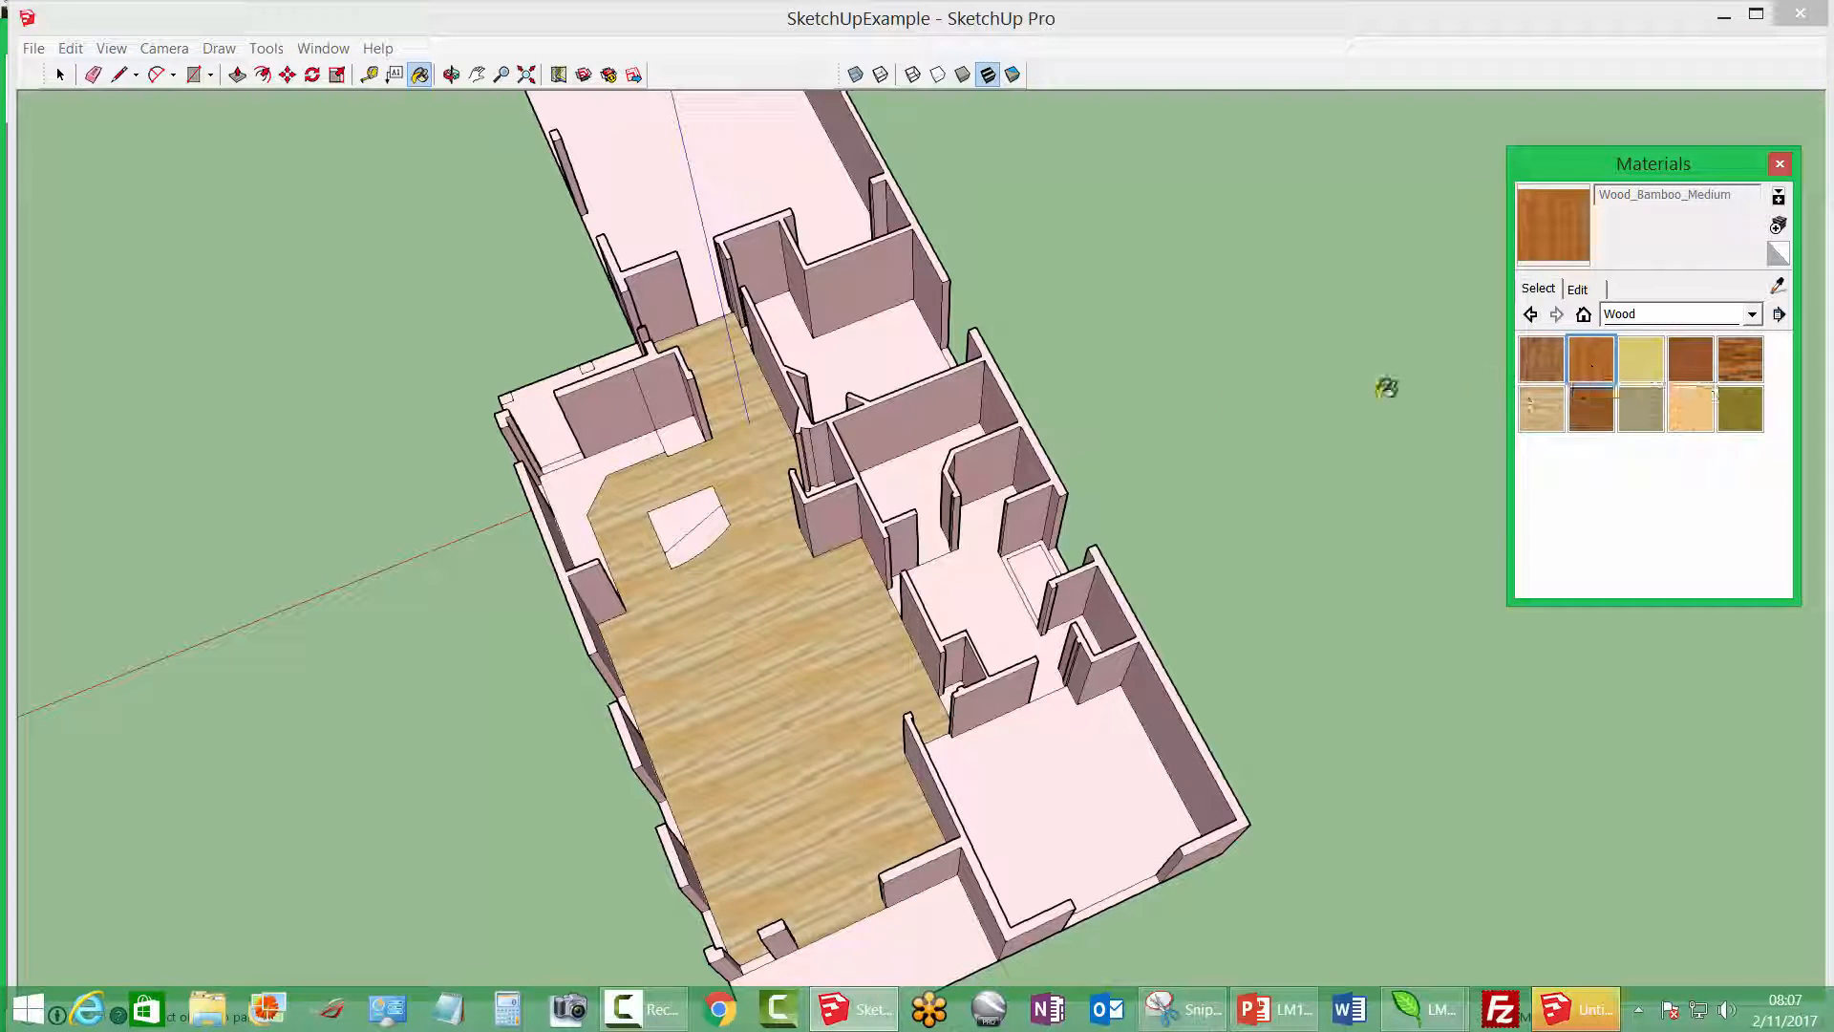
{"action": "left_click", "coordinate": [696, 513]}
{"action": "left_click", "coordinate": [697, 537]}
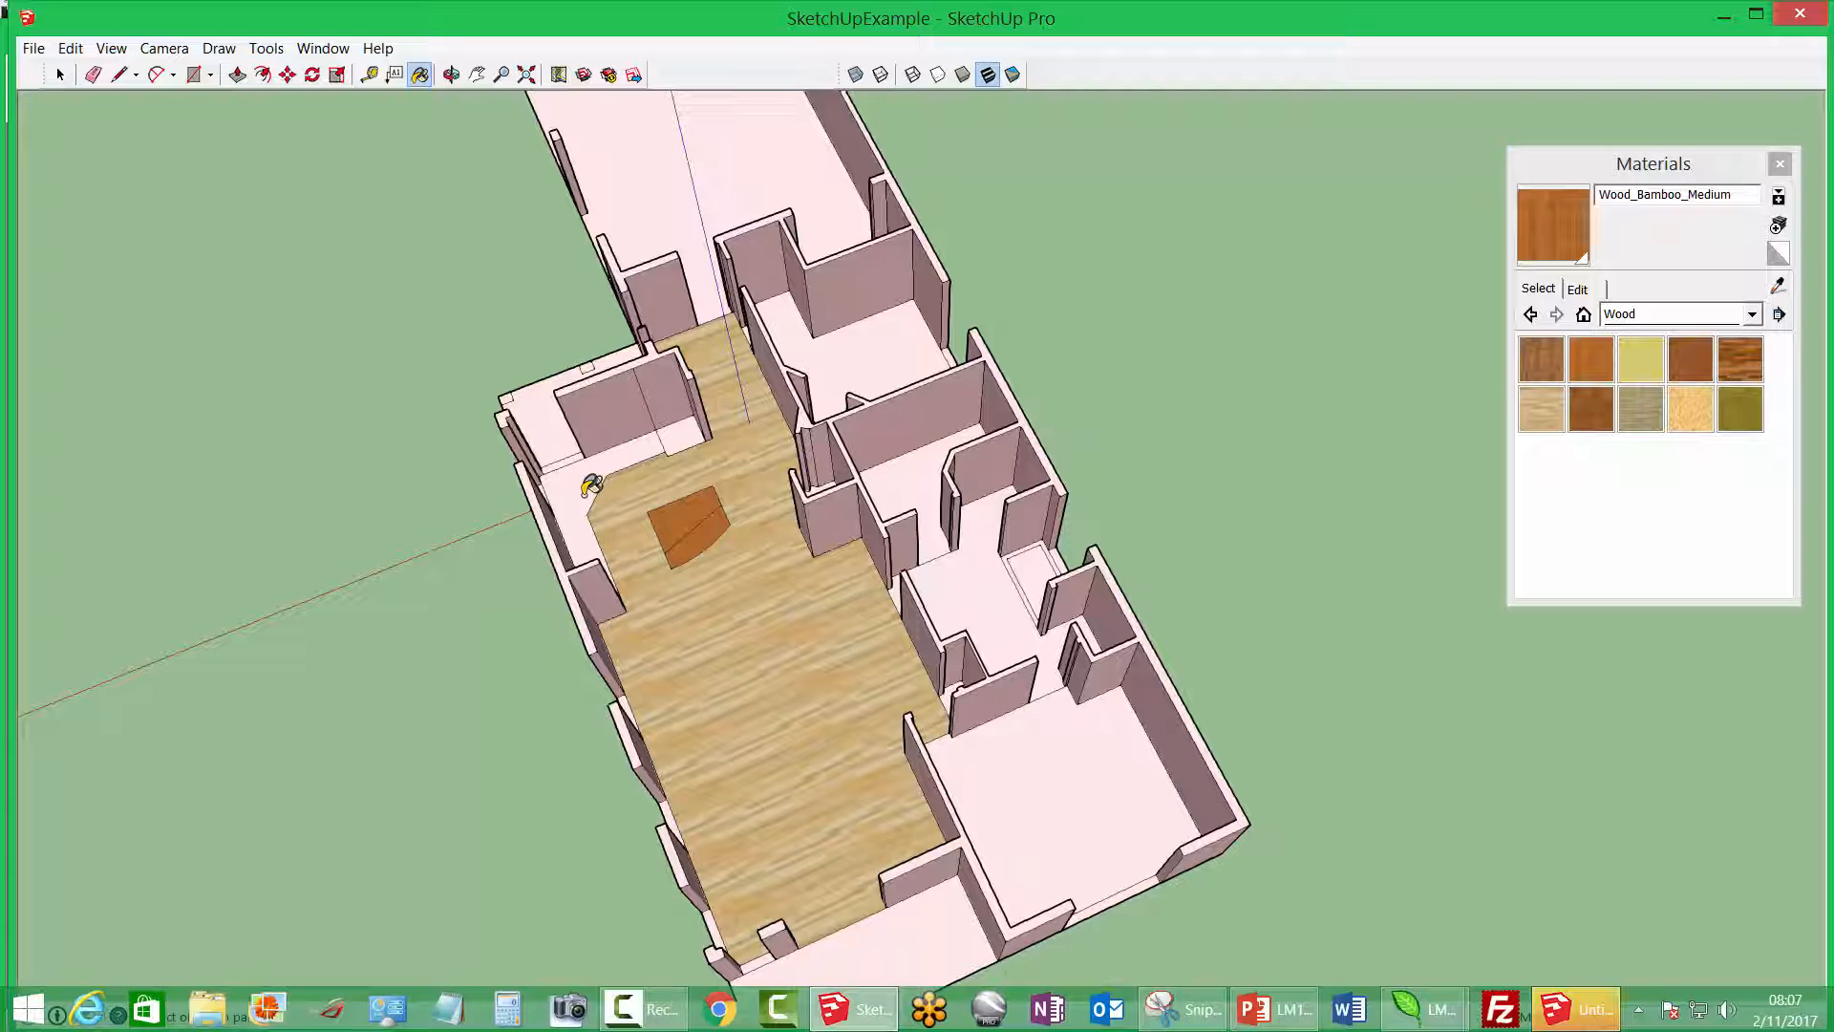
{"action": "left_click", "coordinate": [665, 445]}
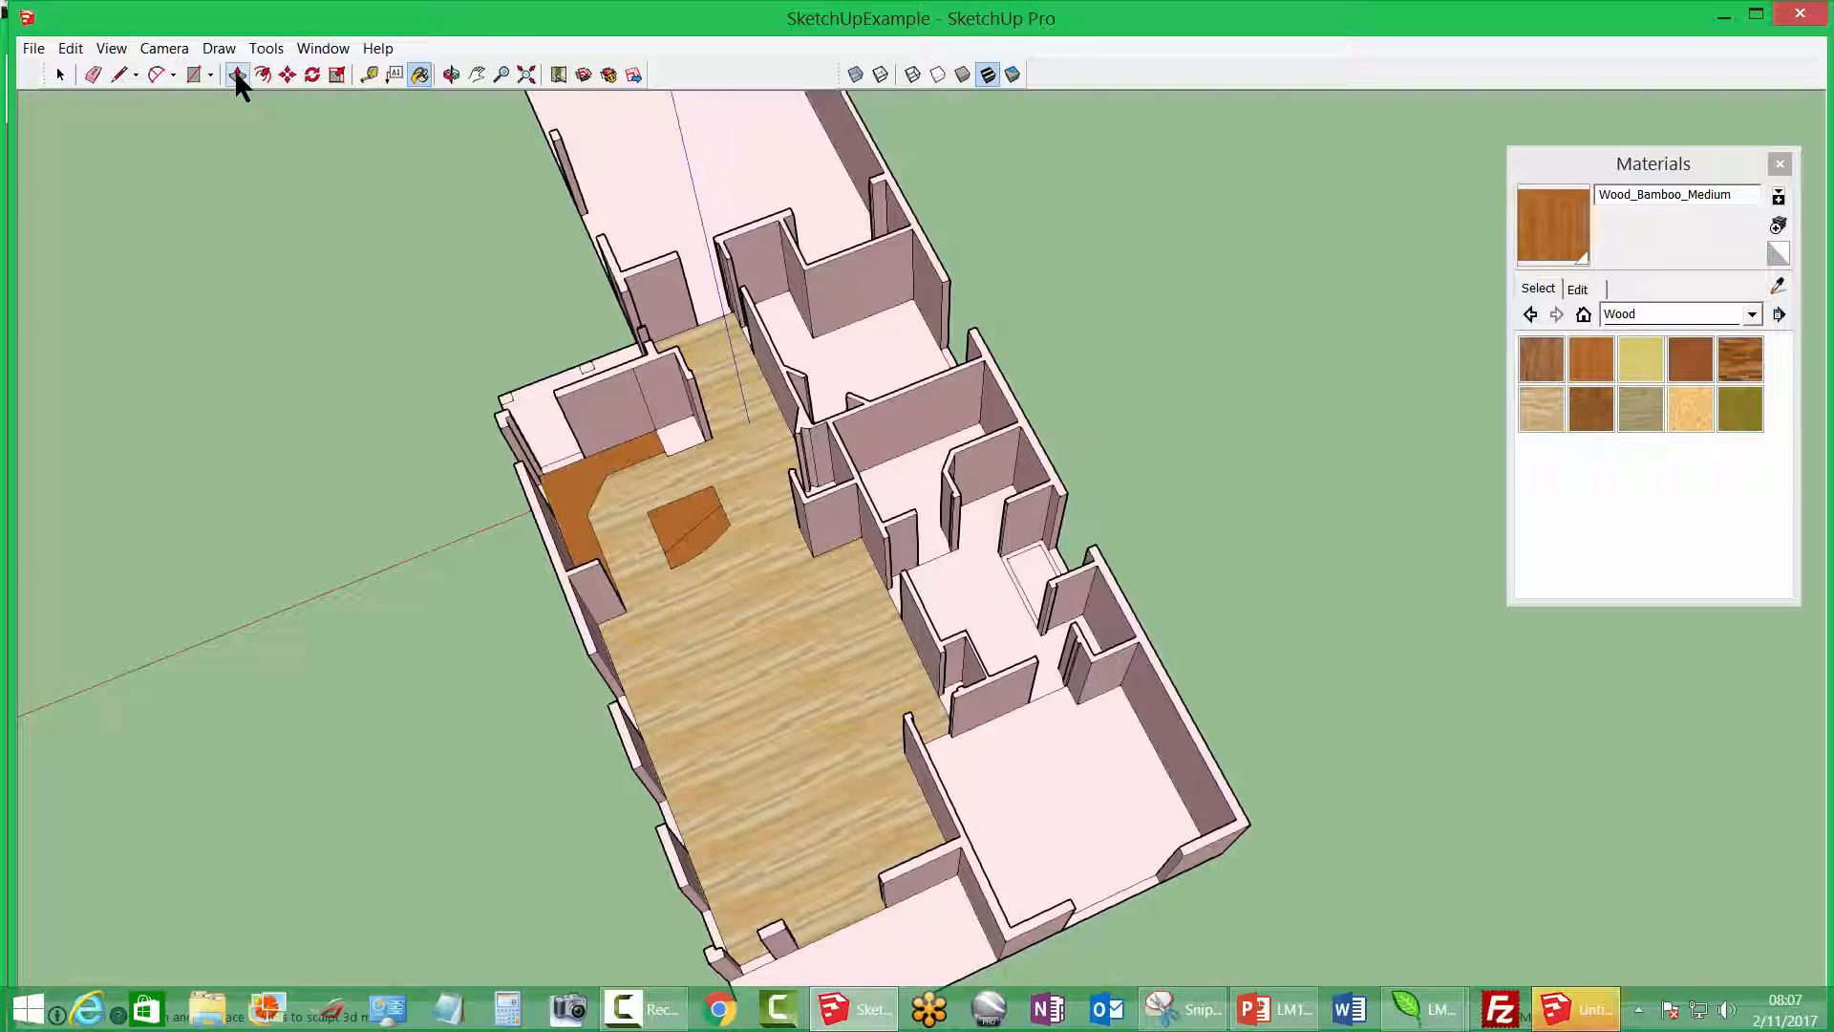
Push/Pull the L-shaped kitchen counter up from the floor to counter height
{"action": "key", "text": "o"}
{"action": "left_click_drag", "start_coordinate": [619, 656], "coordinate": [496, 480]}
{"action": "key", "text": "p"}
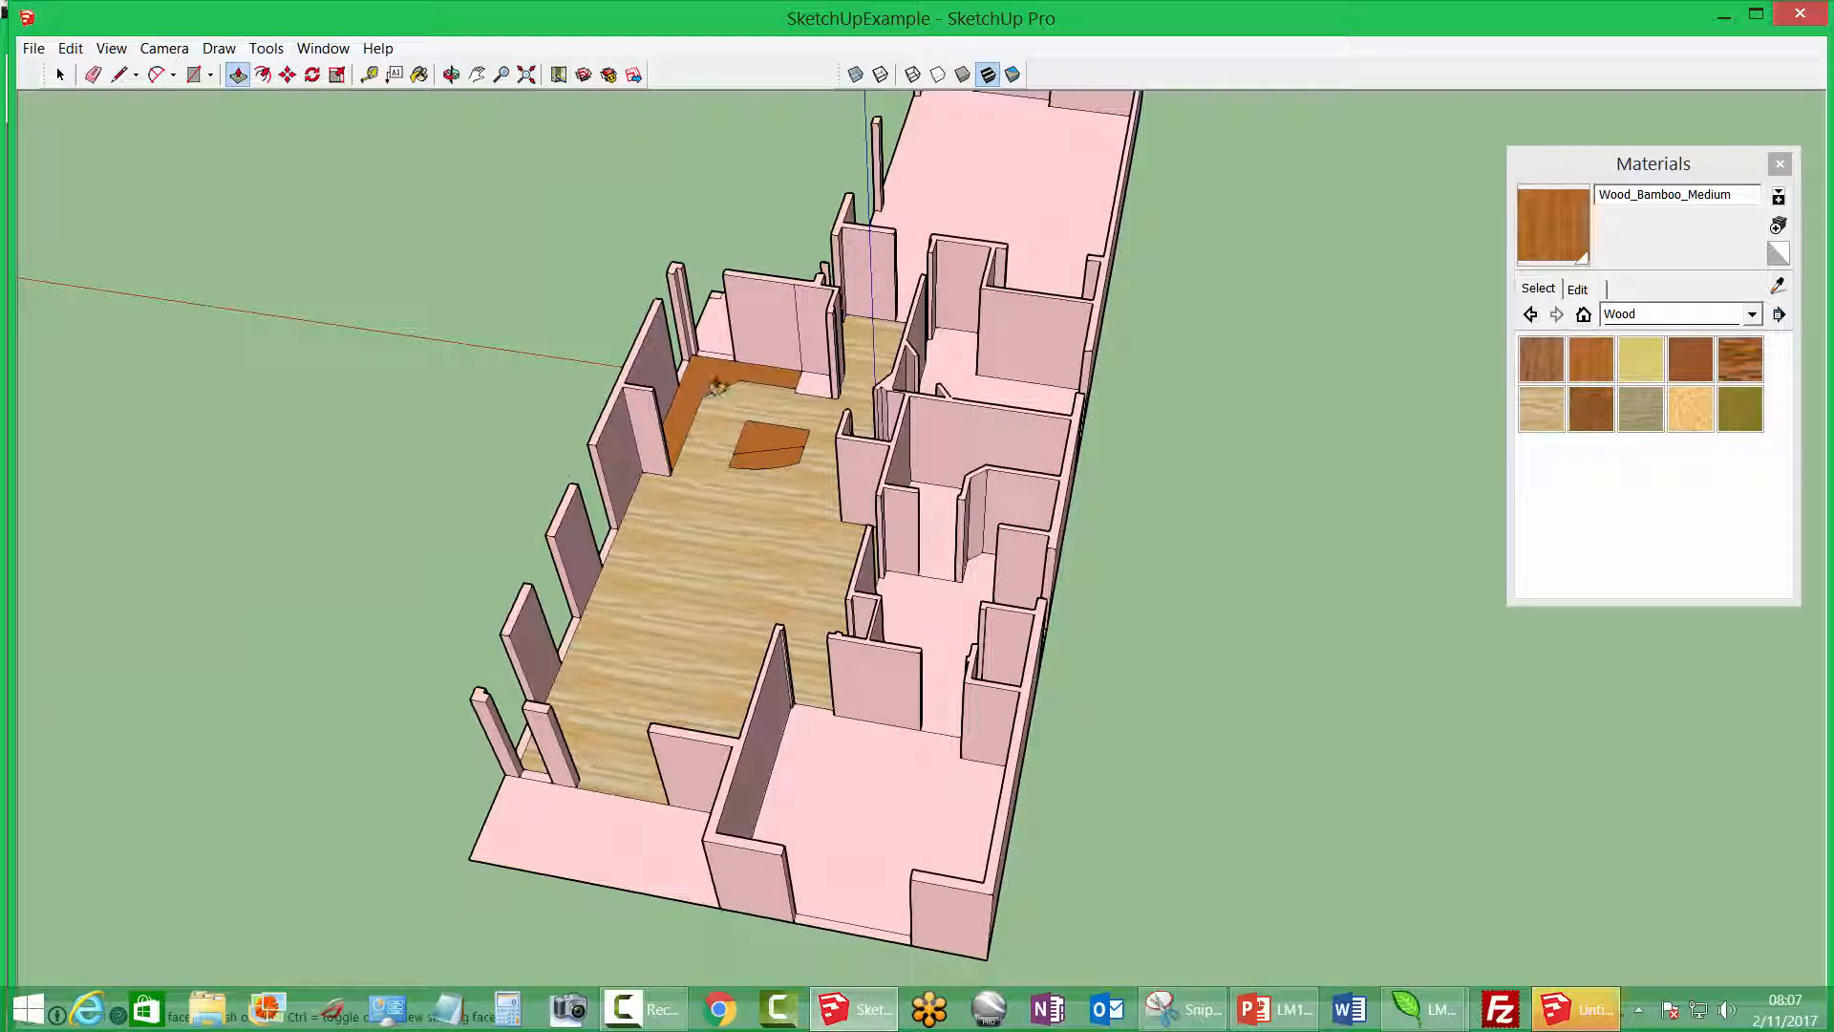
{"action": "left_click", "coordinate": [718, 384]}
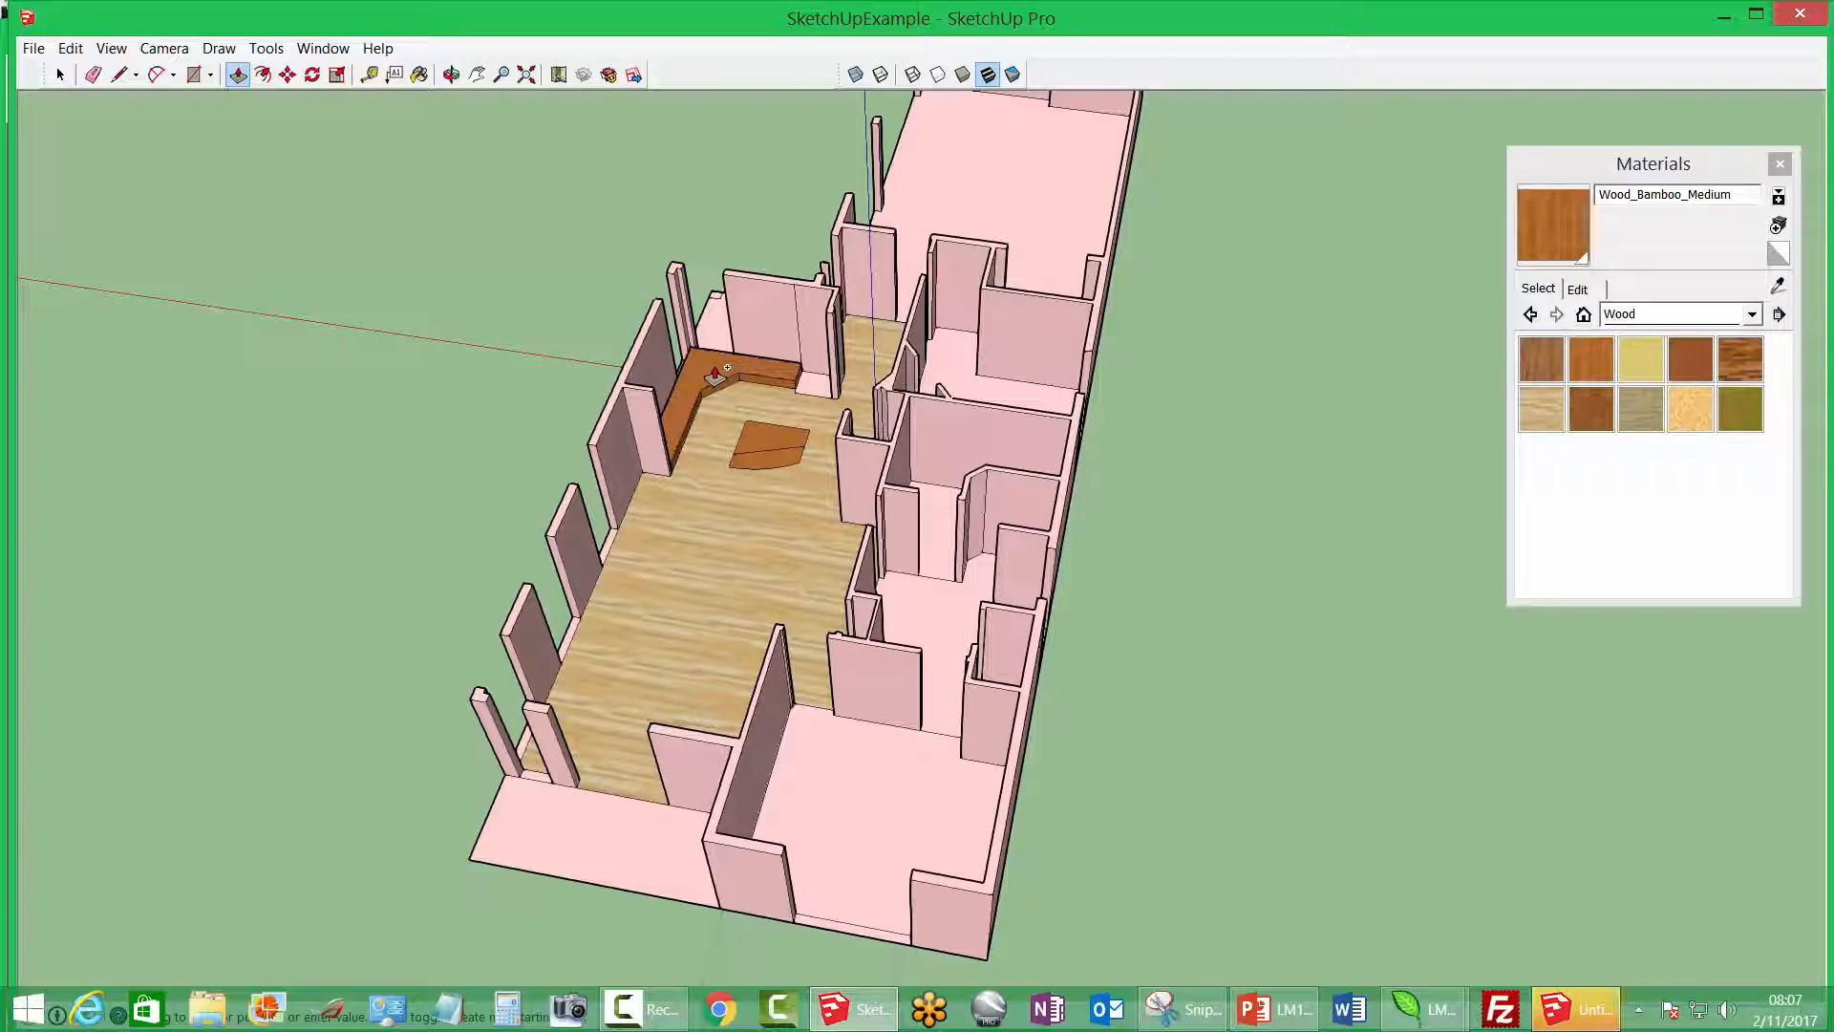
{"action": "left_click", "coordinate": [716, 368]}
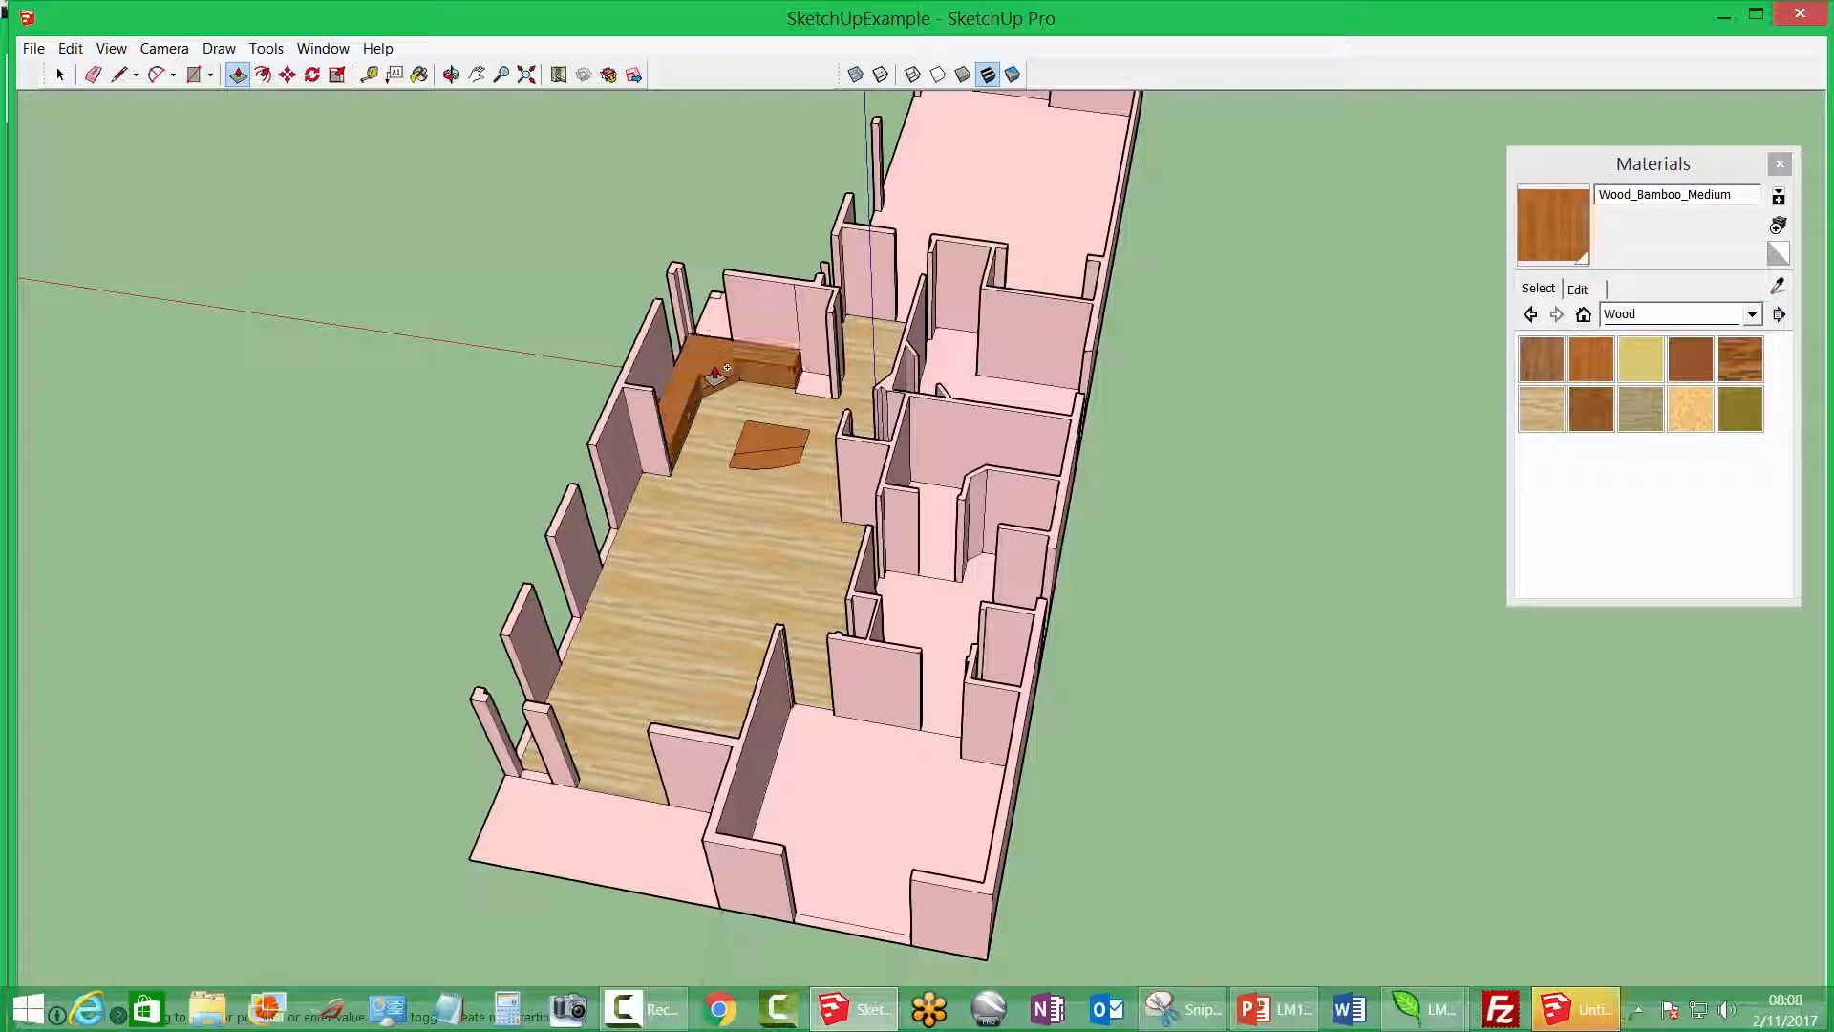
Push/Pull both halves of the kitchen island up to the height of the L-shaped counter
{"action": "left_click", "coordinate": [767, 444]}
{"action": "left_click", "coordinate": [704, 427]}
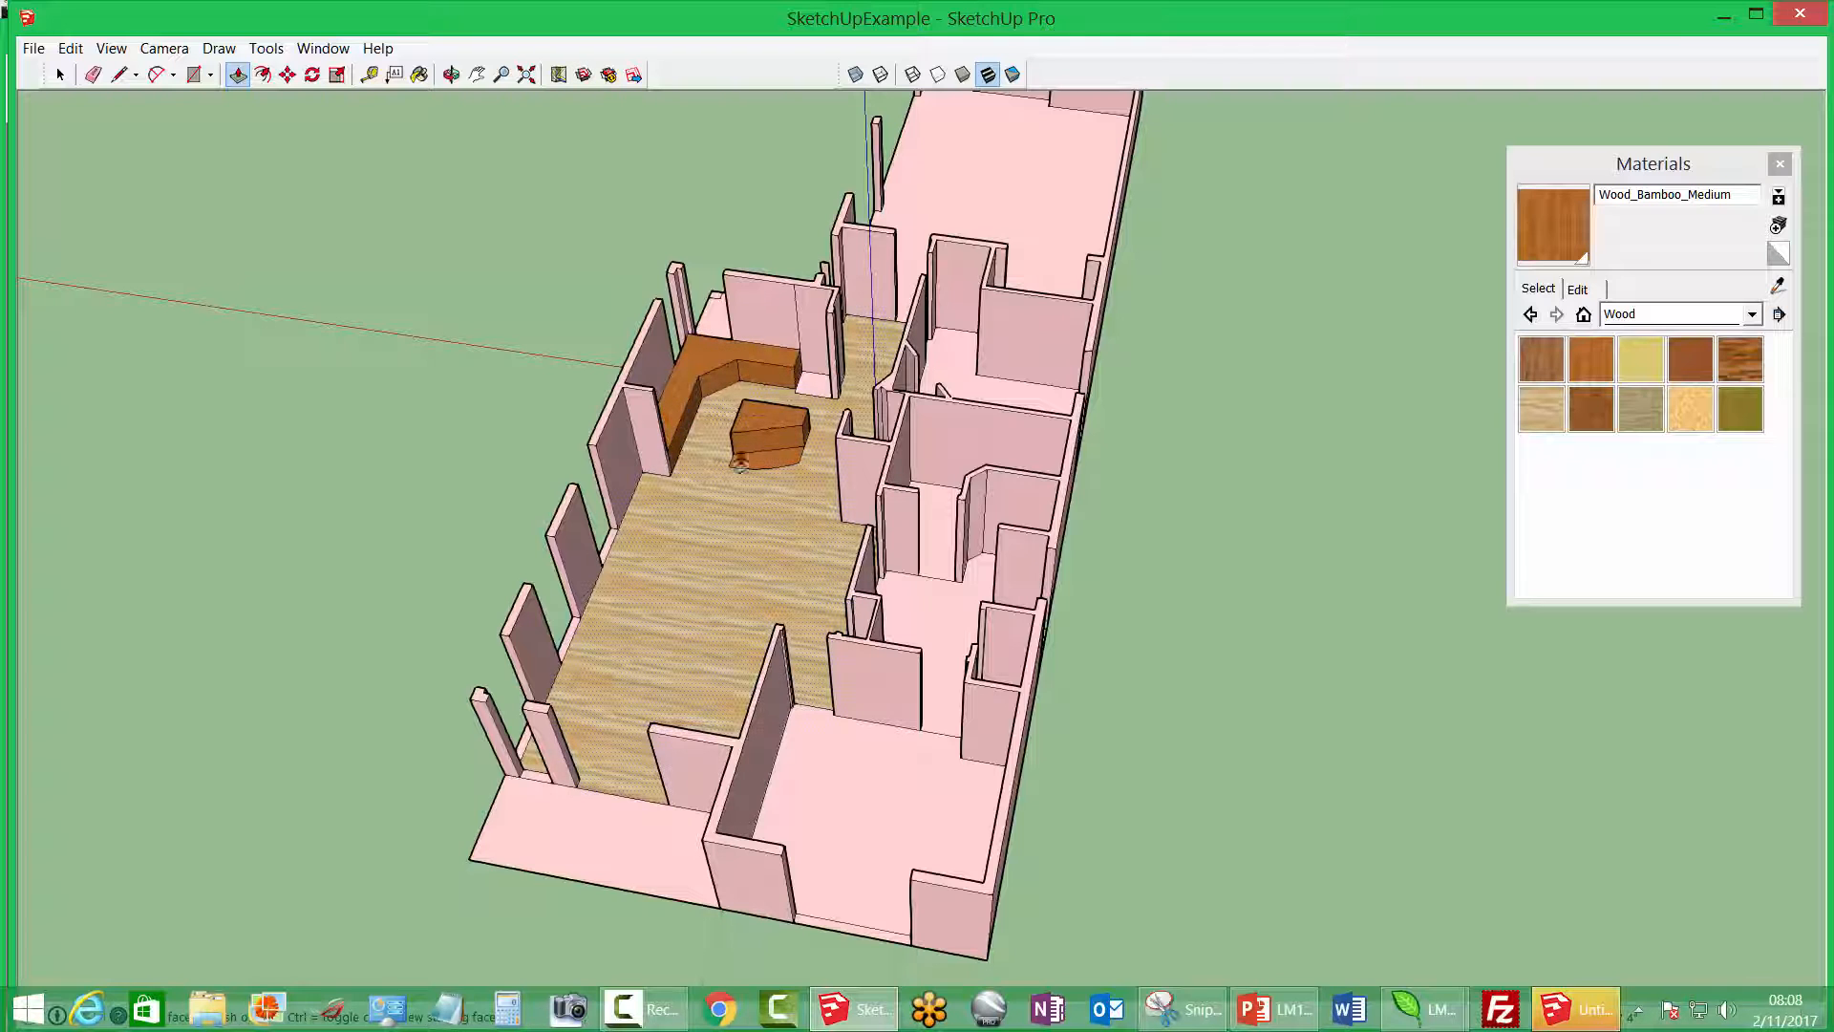
{"action": "left_click", "coordinate": [755, 466]}
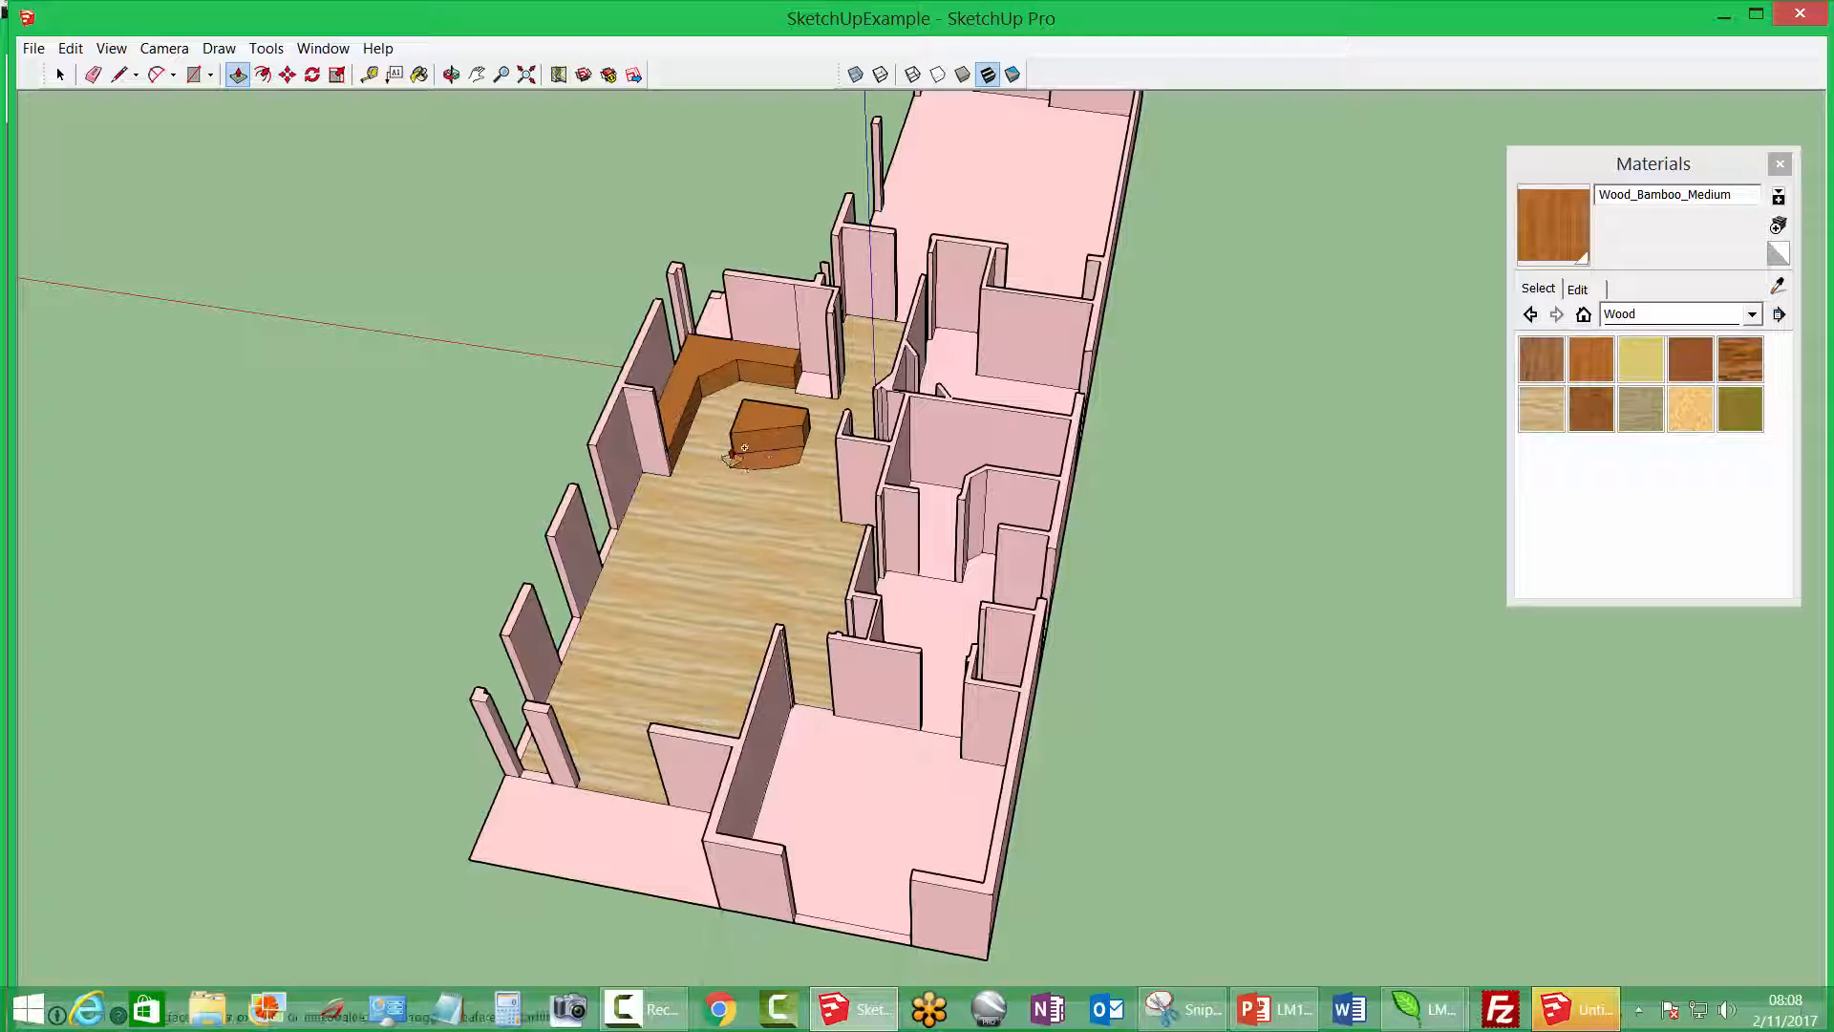
{"action": "left_click", "coordinate": [690, 424]}
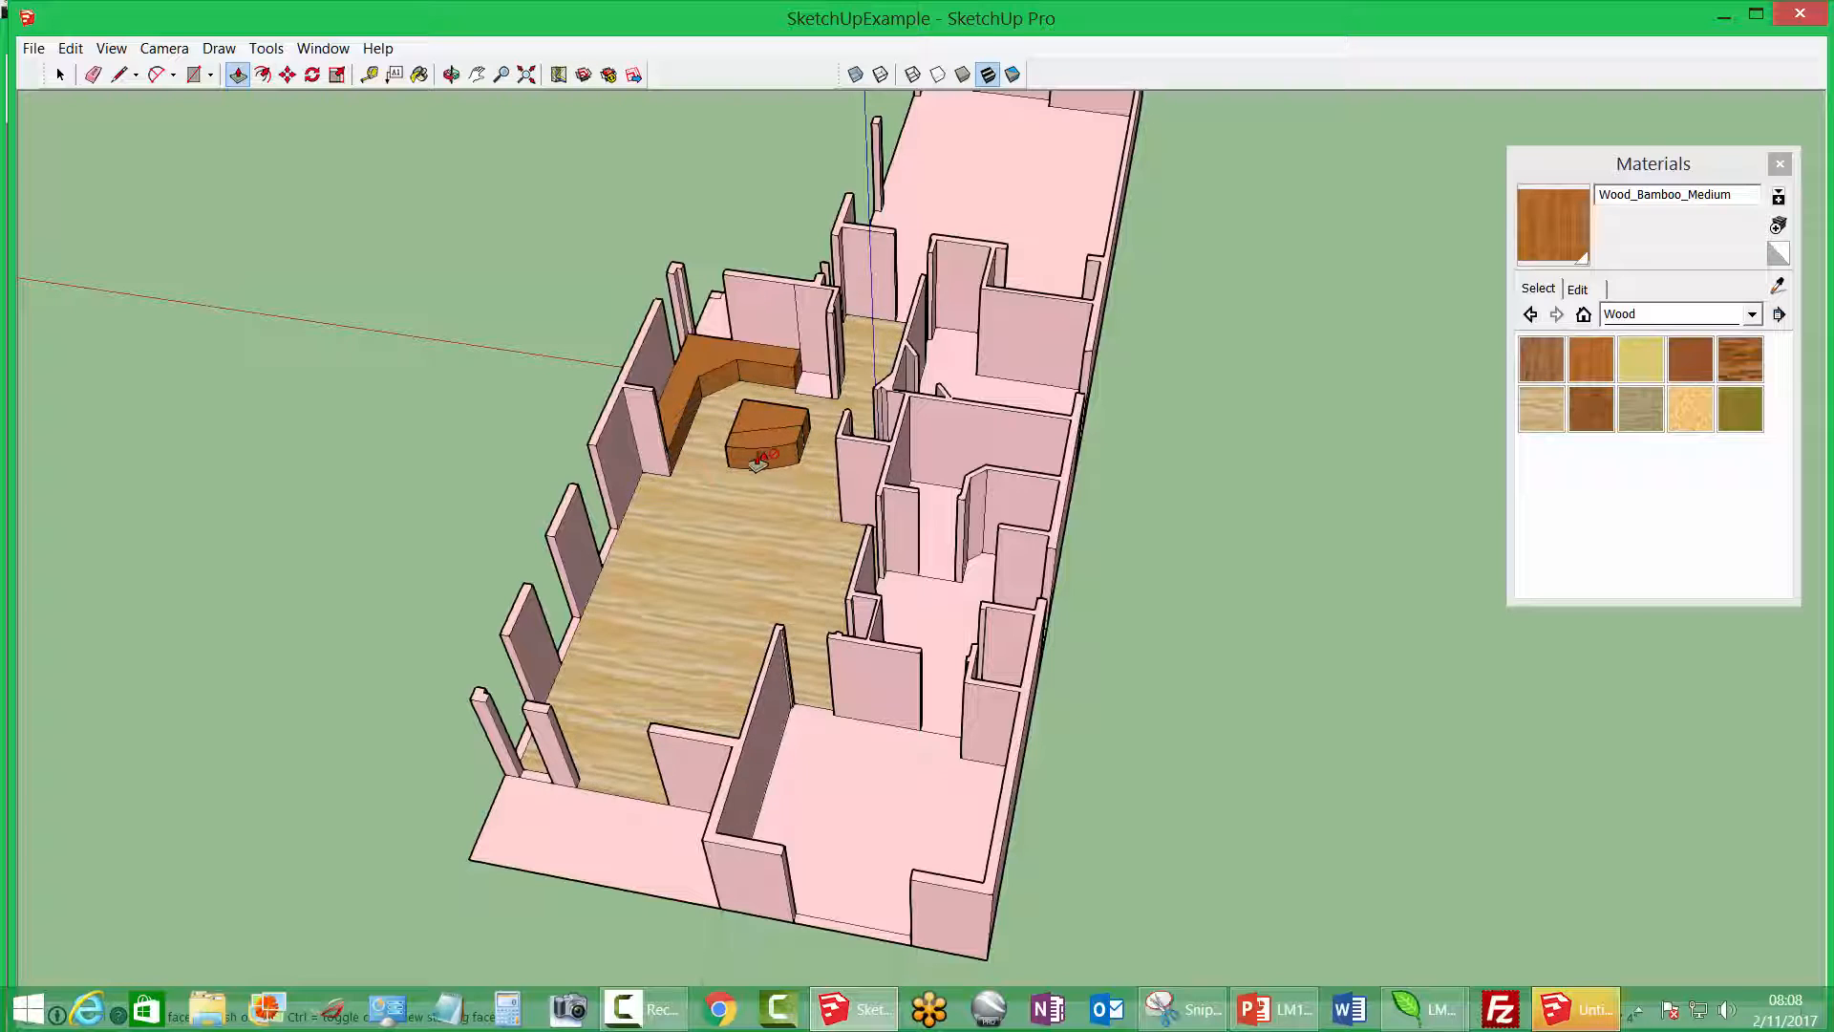
Erase the lower edges of the island's curved front so its top overhangs a recessed base
{"action": "scroll", "coordinate": [758, 463], "scroll_direction": "up", "scroll_amount": 5}
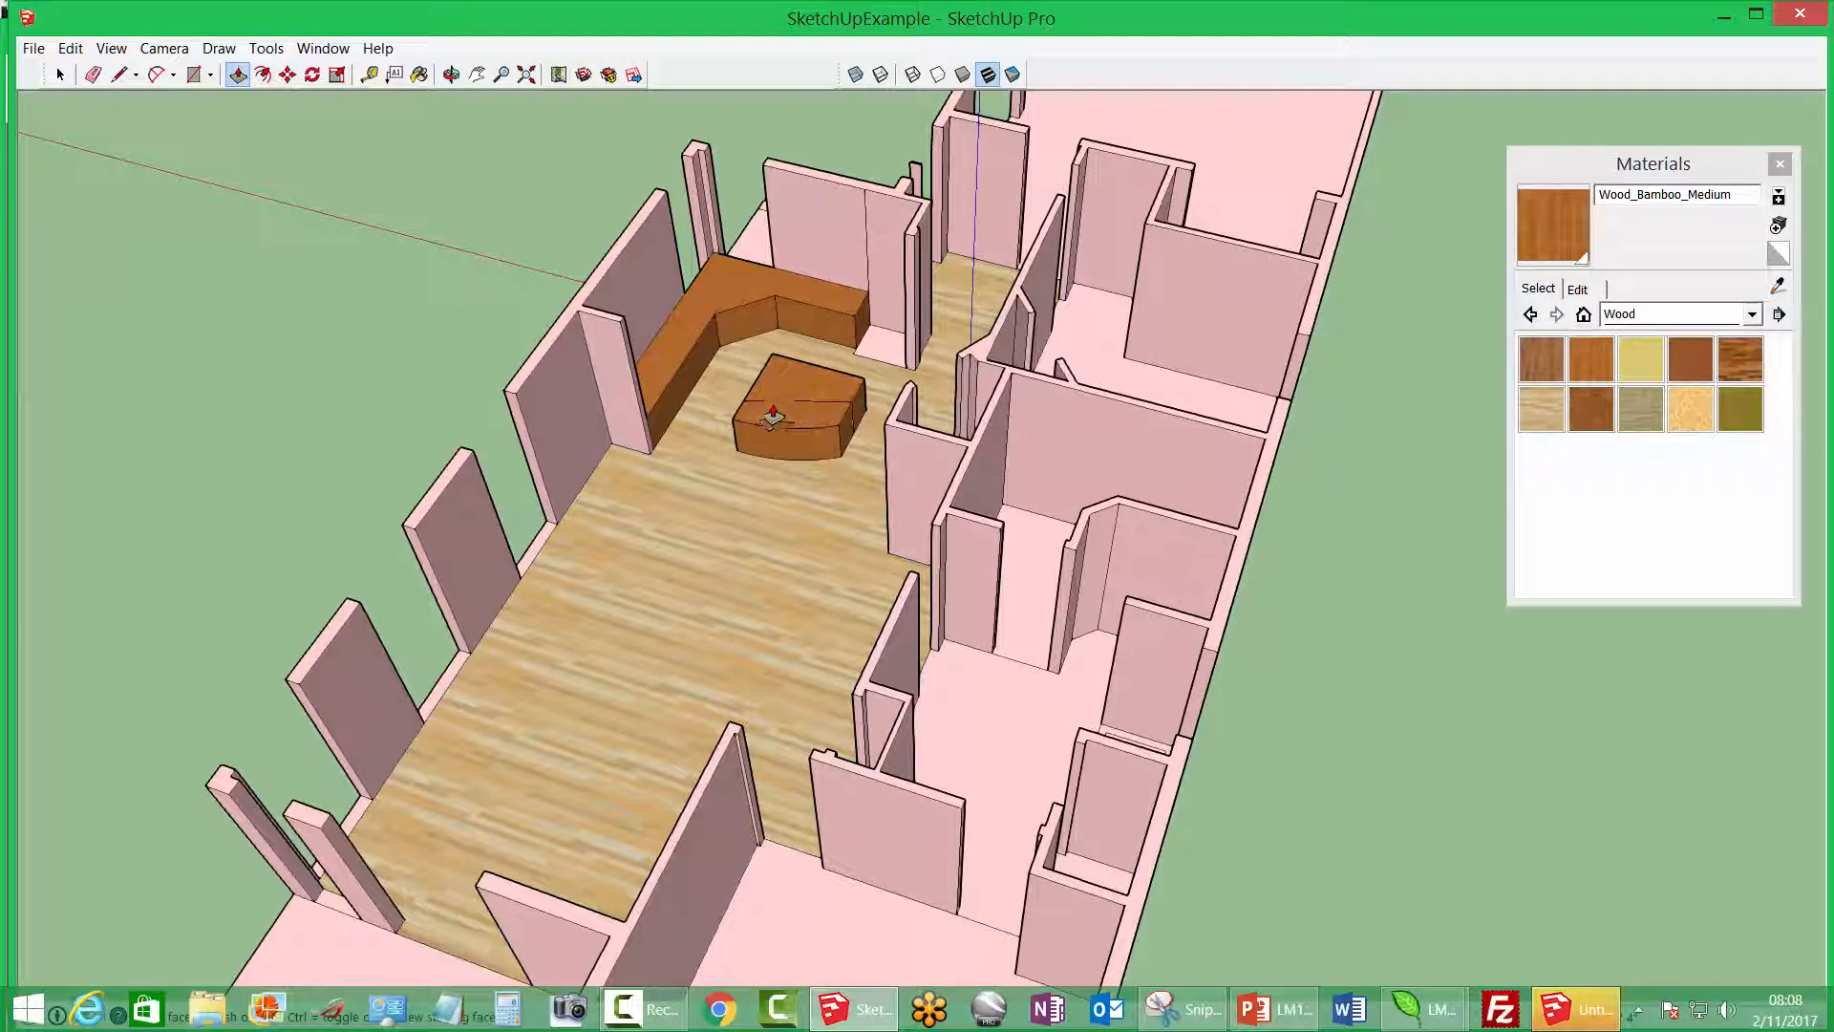
{"action": "left_click", "coordinate": [94, 76]}
{"action": "scroll", "coordinate": [855, 425], "scroll_direction": "up", "scroll_amount": 3}
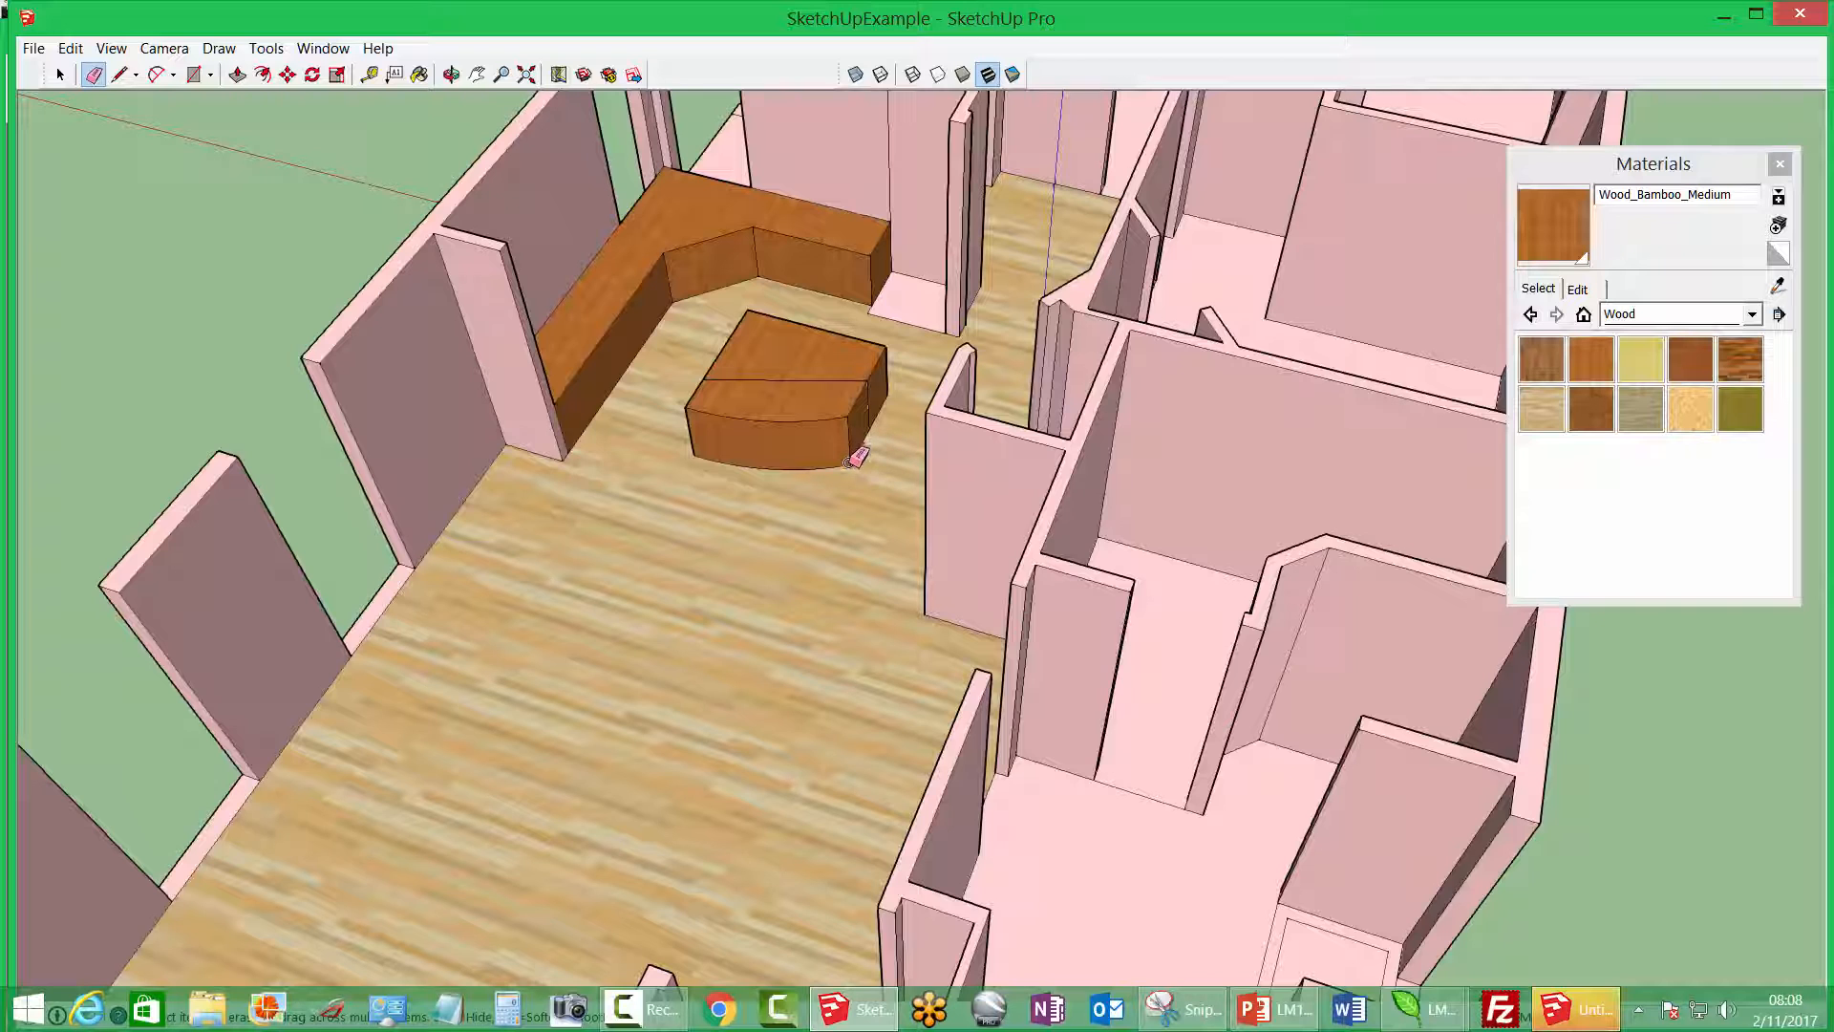
{"action": "left_click", "coordinate": [827, 467]}
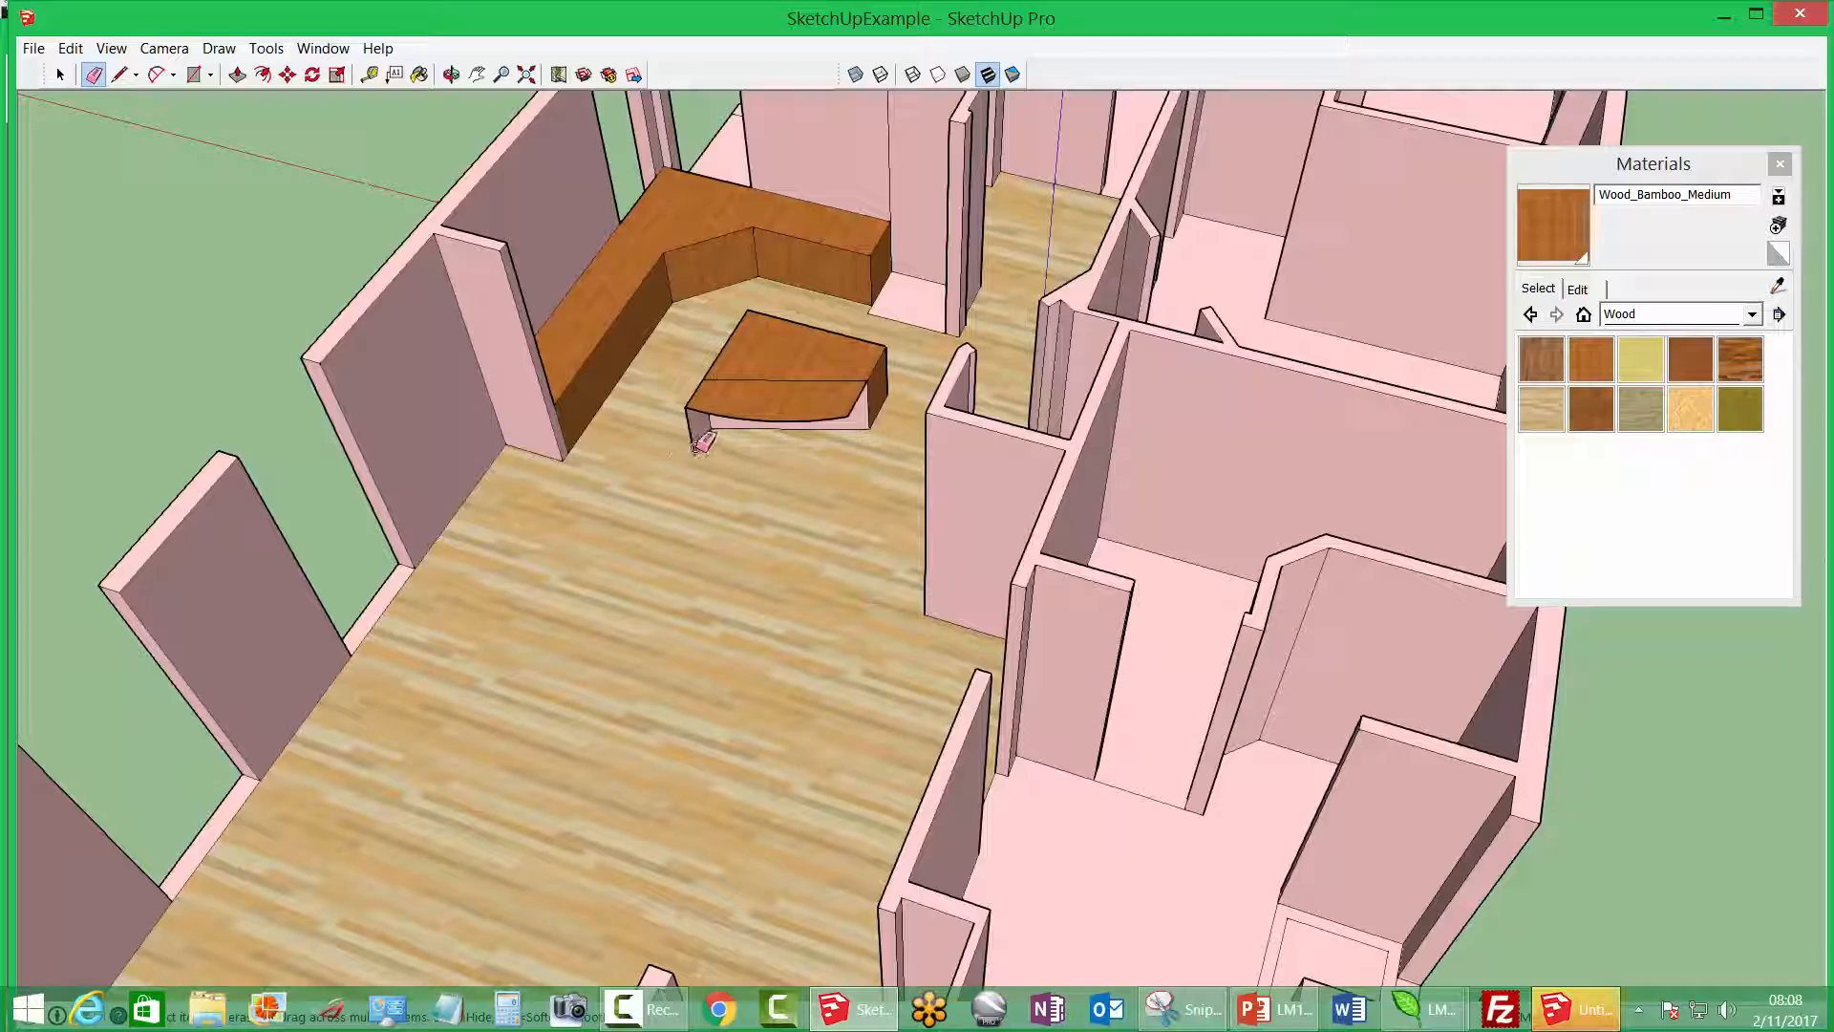
{"action": "left_click", "coordinate": [697, 447]}
Paint the exposed front face of the island's recessed base with Wood_Bamboo_Medium
{"action": "mouse_move", "coordinate": [656, 365]}
{"action": "middle_mouse_down"}
{"action": "mouse_move", "coordinate": [544, 197]}
{"action": "mouse_move", "coordinate": [885, 380]}
{"action": "mouse_move", "coordinate": [949, 392]}
{"action": "middle_mouse_up"}
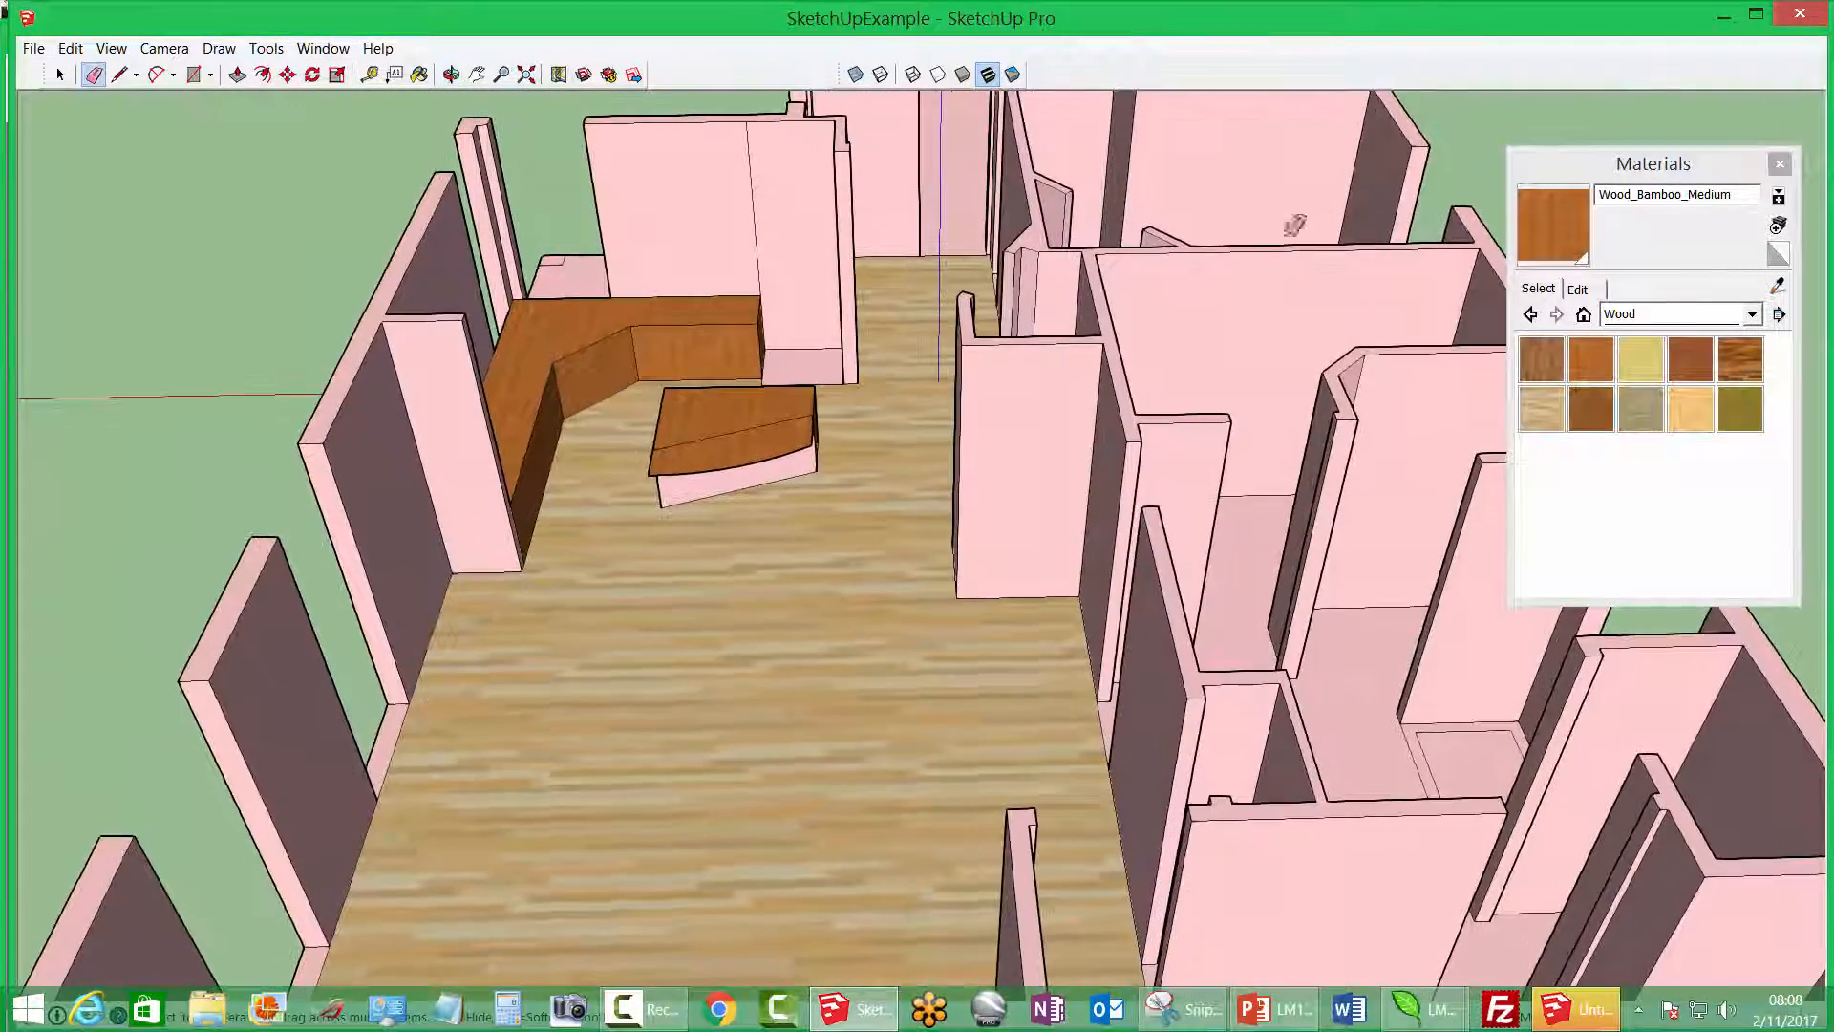
{"action": "key", "text": "b"}
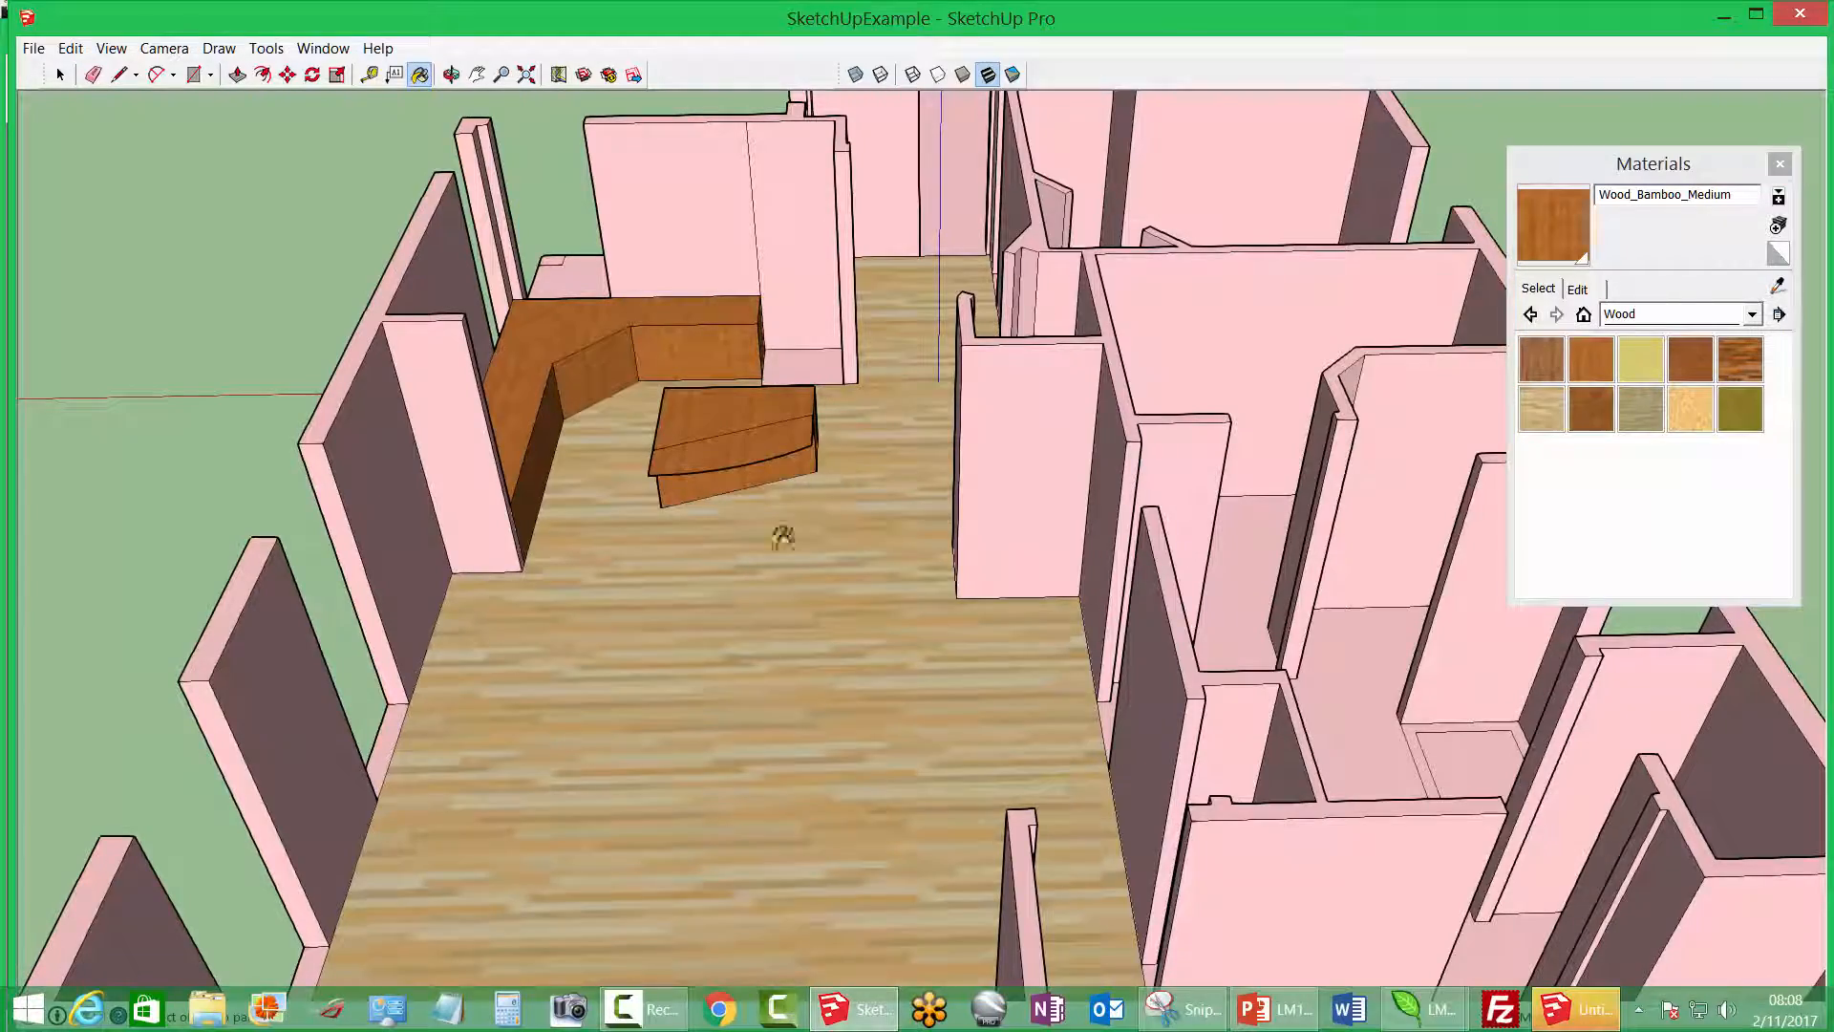
{"action": "mouse_move", "coordinate": [778, 532]}
{"action": "middle_mouse_down"}
{"action": "mouse_move", "coordinate": [238, 634]}
{"action": "mouse_move", "coordinate": [389, 440]}
{"action": "mouse_move", "coordinate": [655, 507]}
{"action": "middle_mouse_up"}
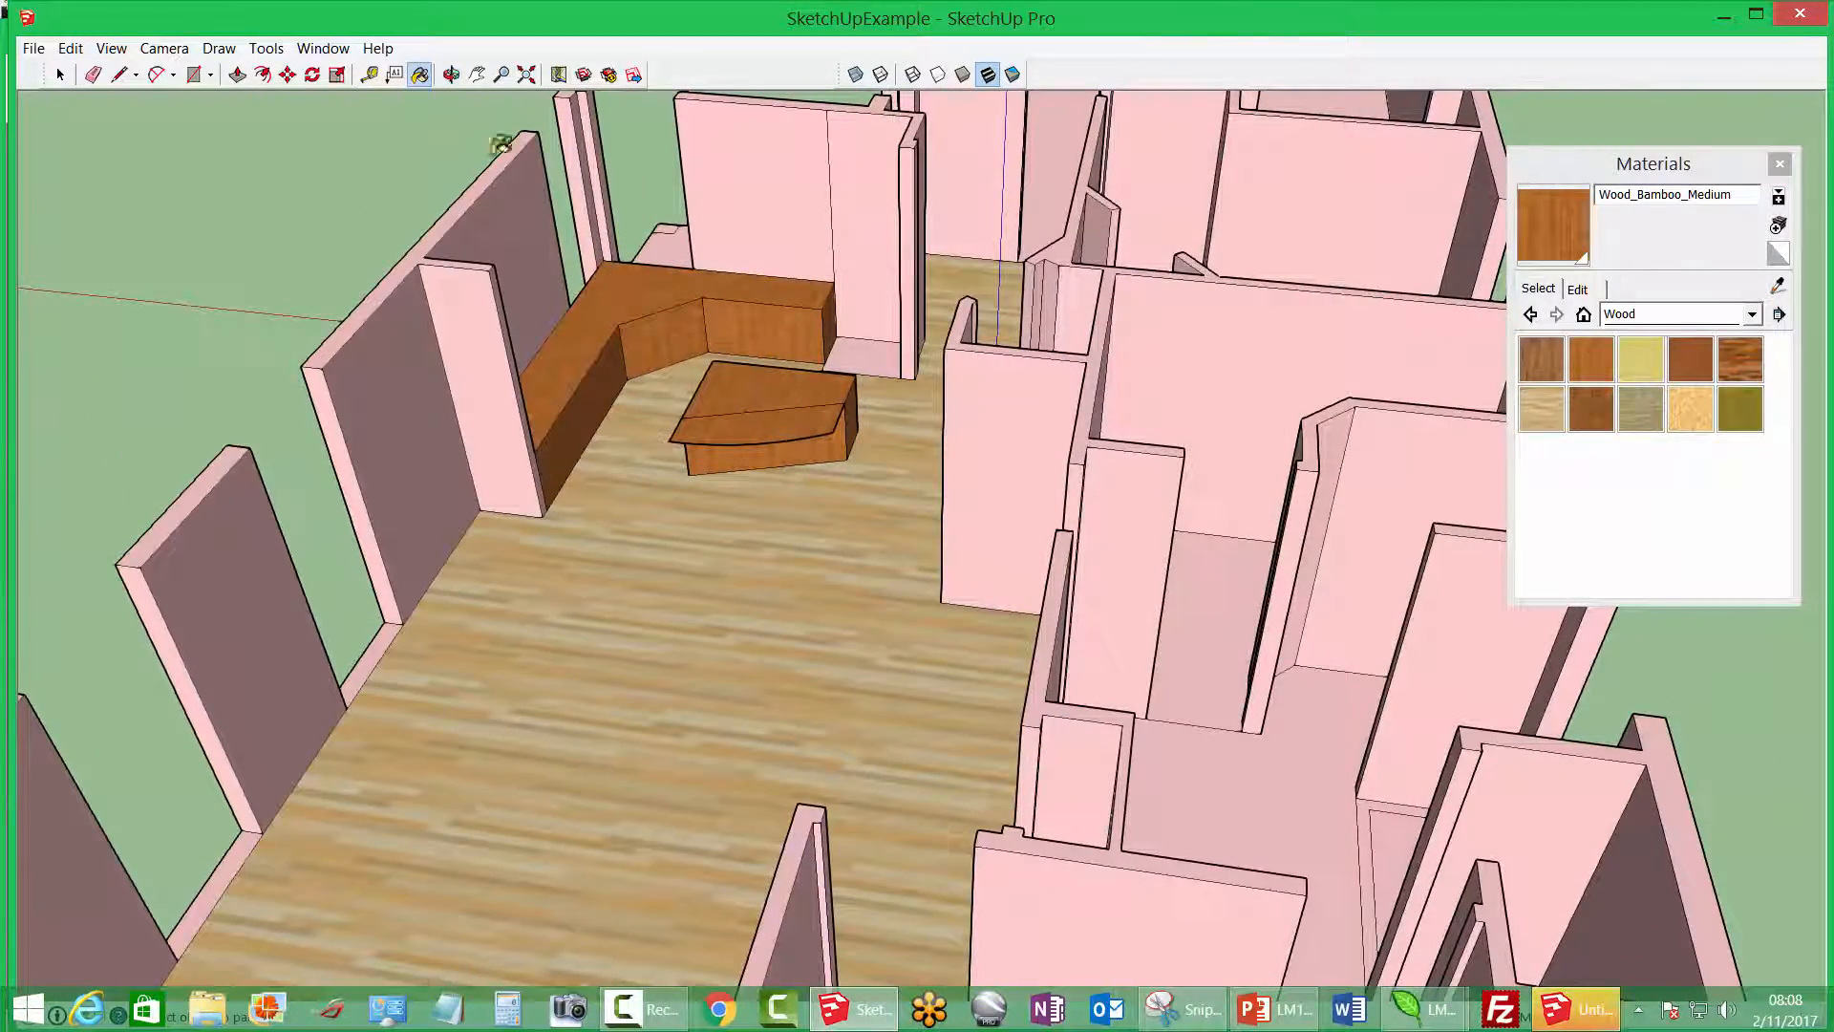
Paint the tops of the kitchen island and the L-shaped counter with Stone_Brushed_Khaki
{"action": "left_click", "coordinate": [1753, 318]}
{"action": "left_click", "coordinate": [1639, 504]}
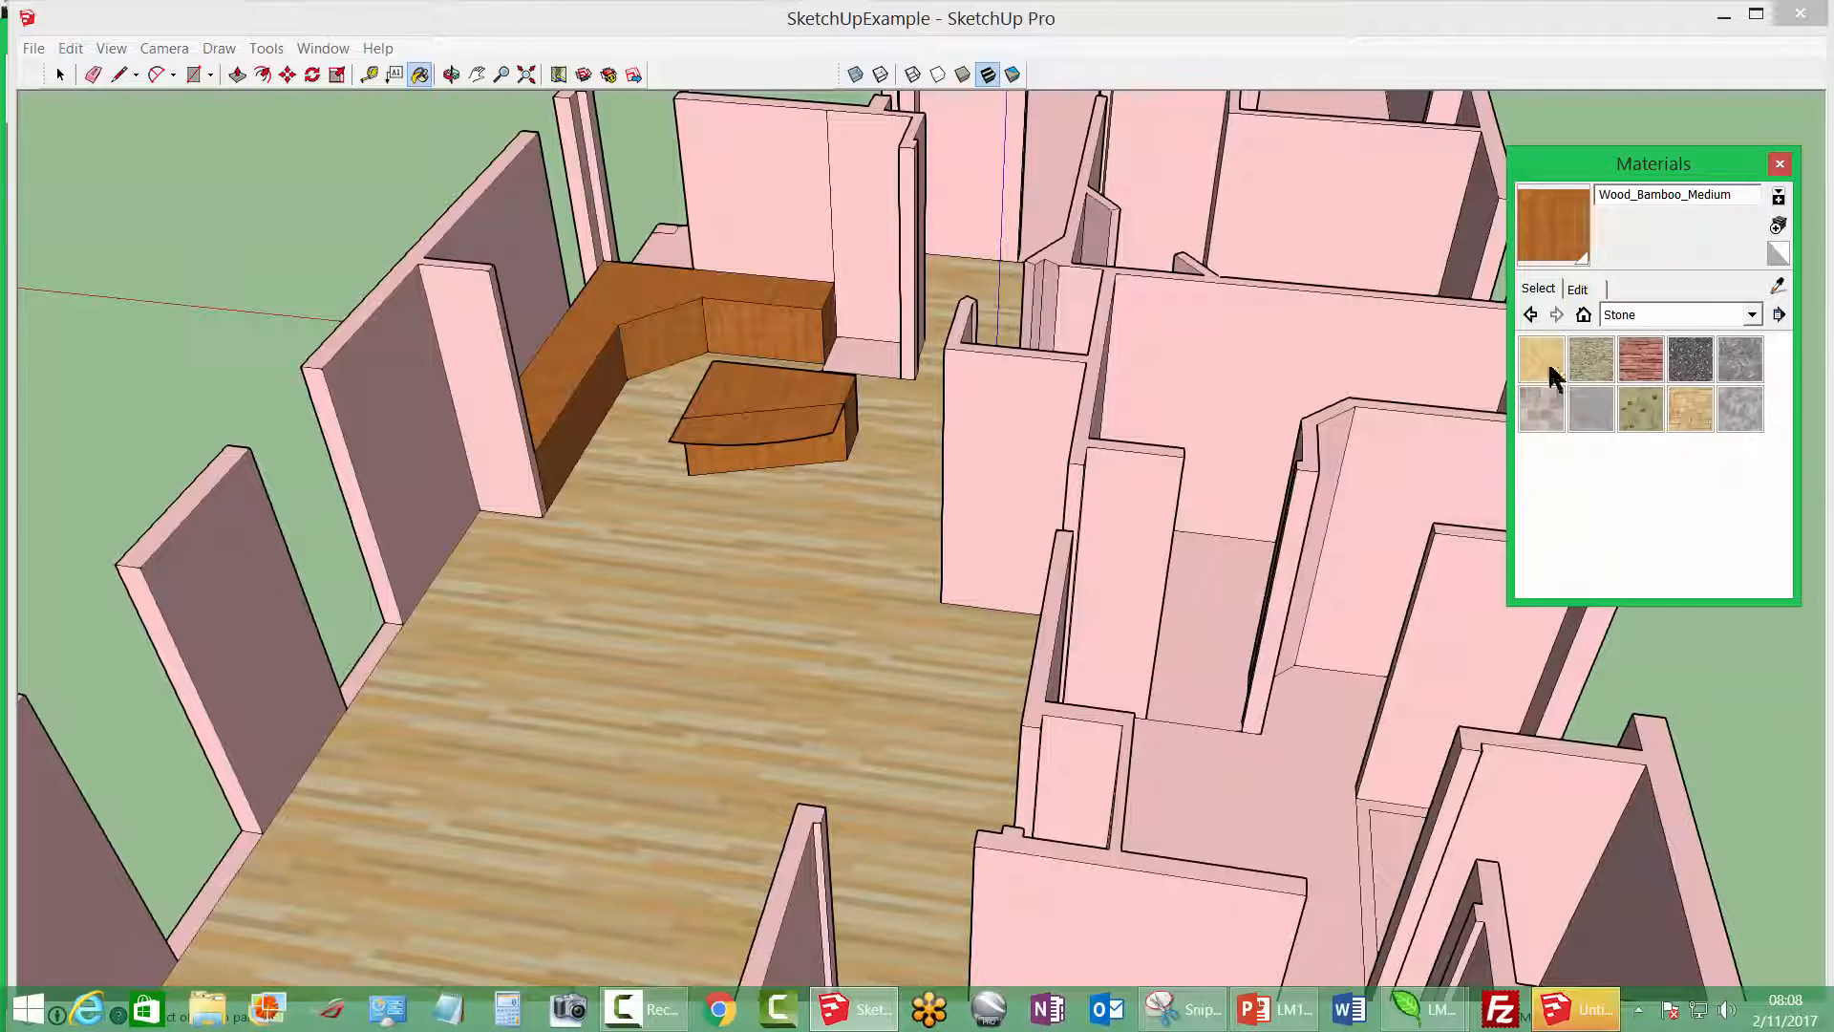
{"action": "left_click", "coordinate": [1542, 362]}
{"action": "left_click", "coordinate": [769, 407]}
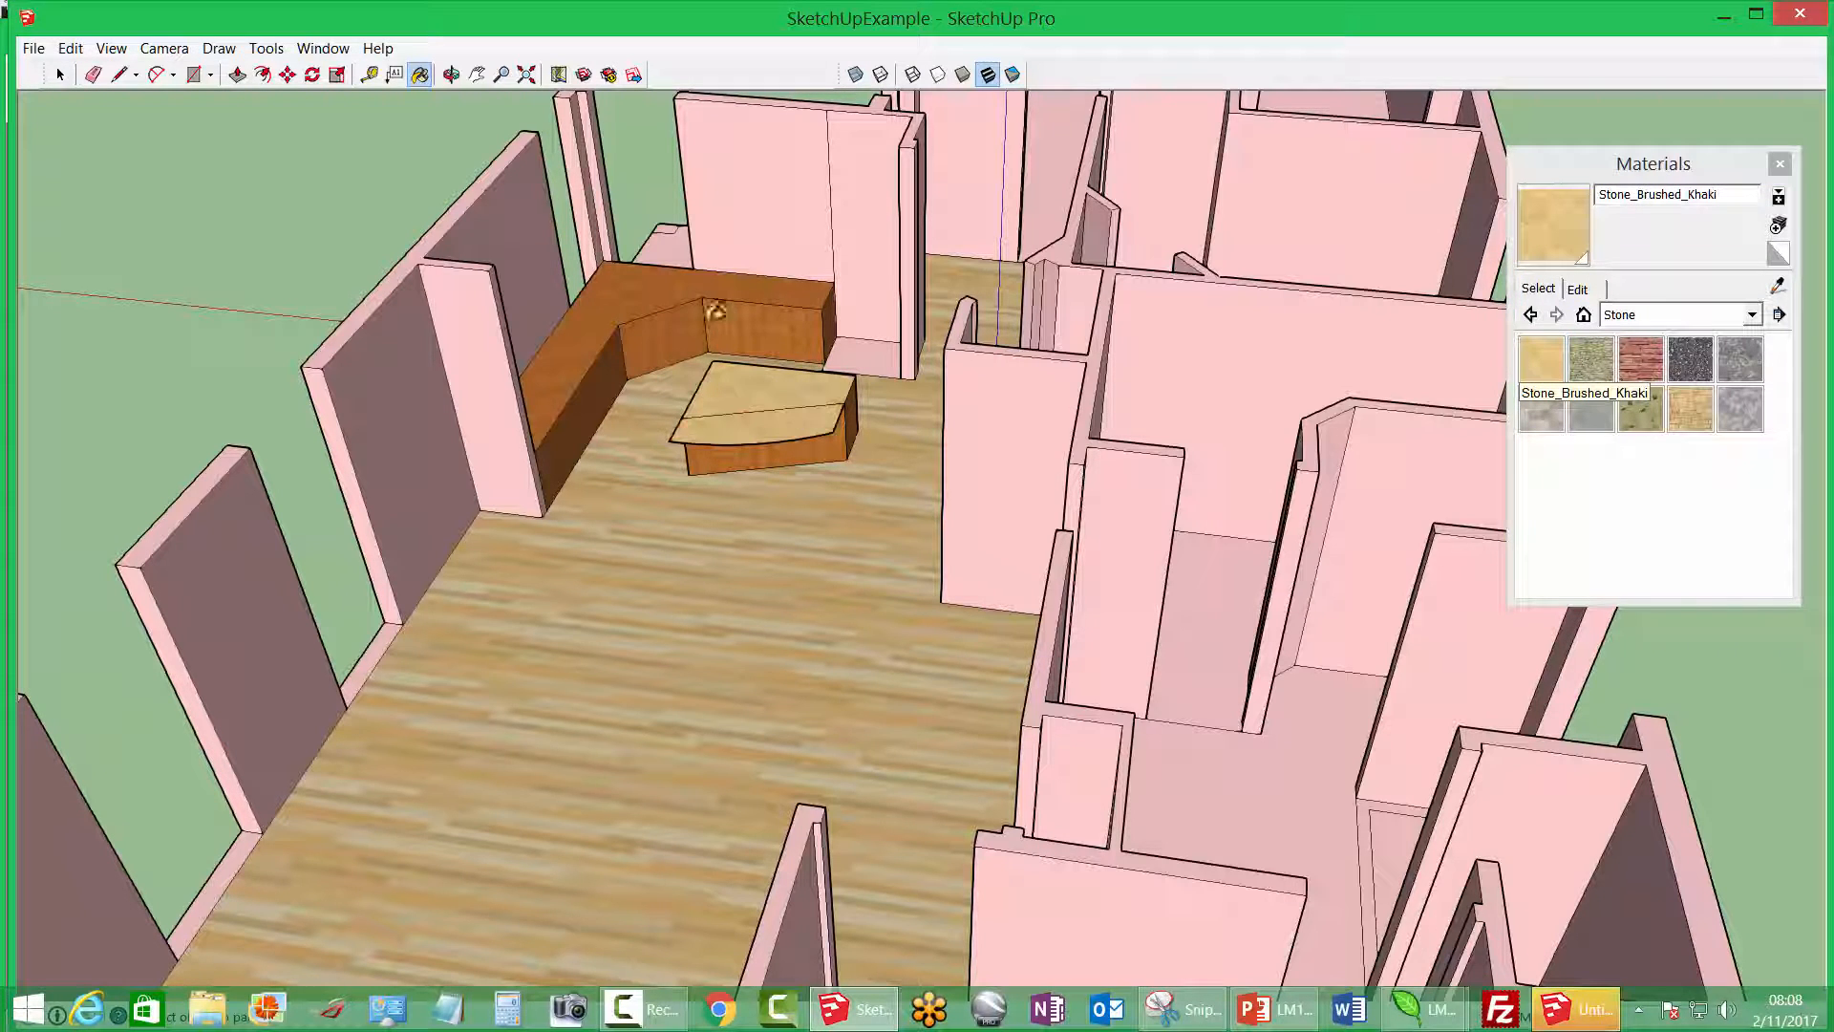
{"action": "left_click", "coordinate": [626, 288]}
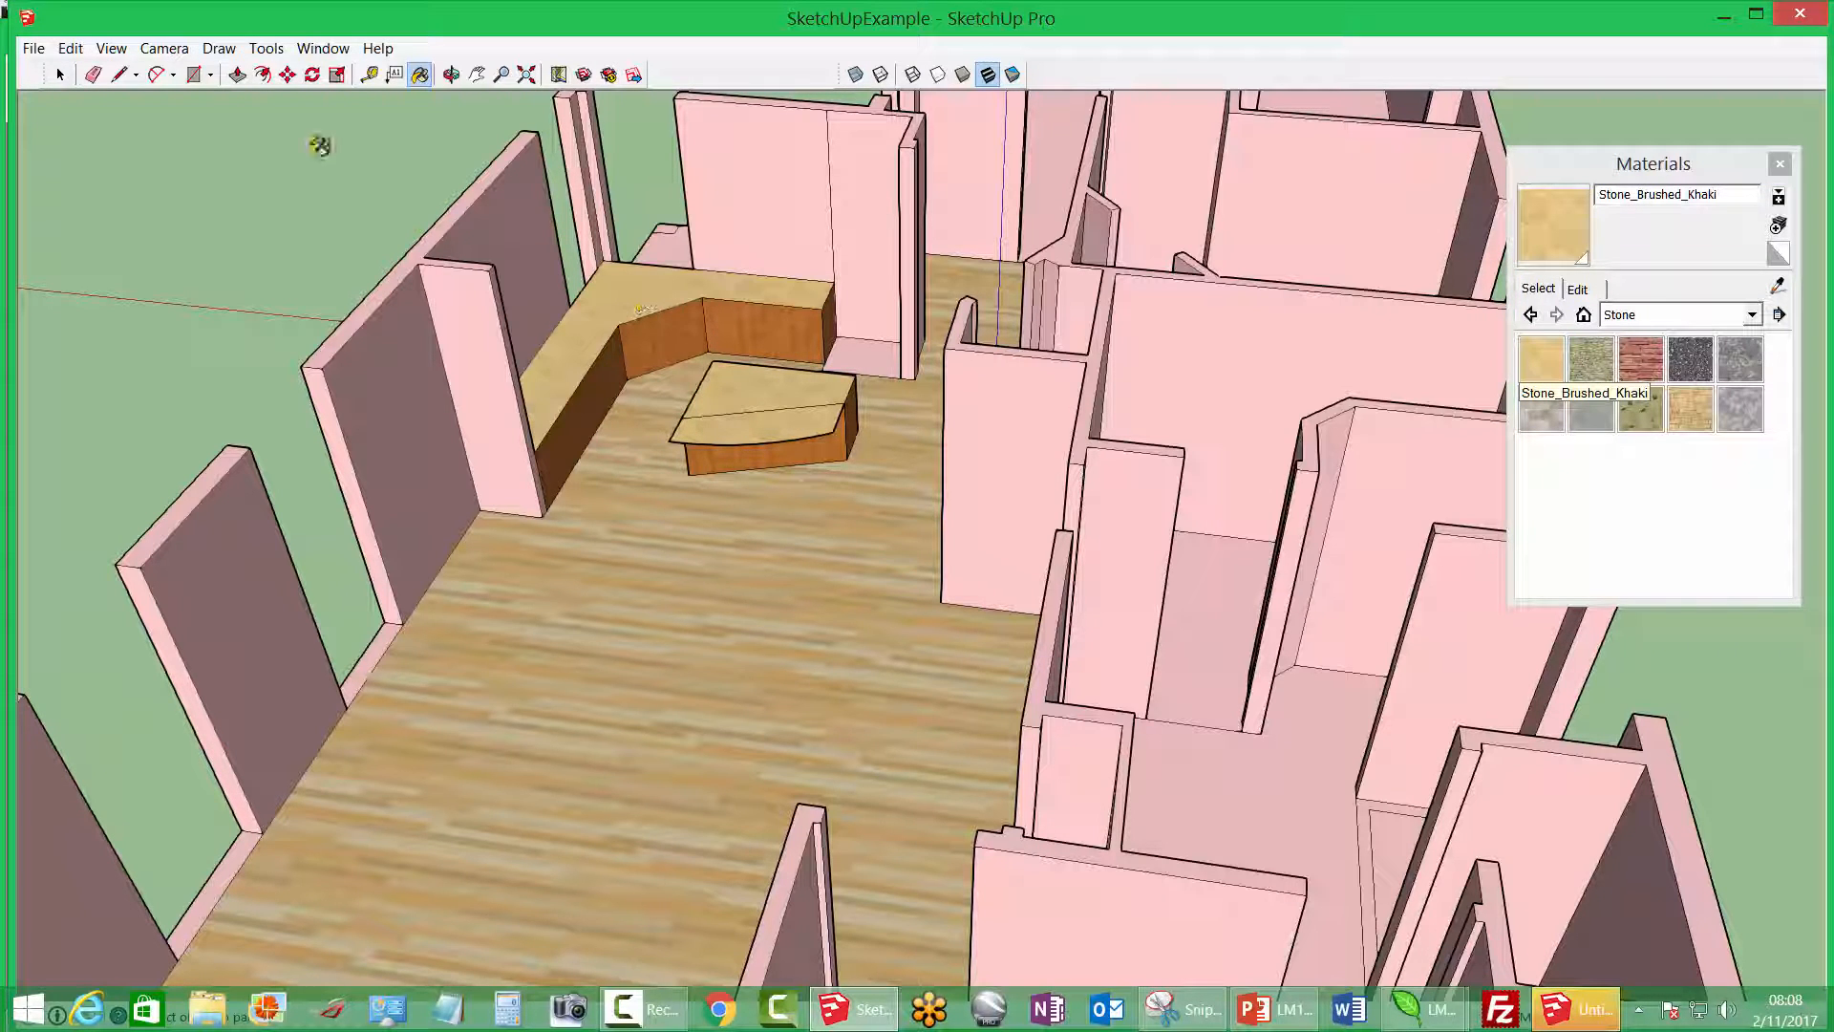
Push/Pull the tops of the L-shaped counter and the kitchen island up into thin slabs, and erase the line dividing the island's top
{"action": "left_click", "coordinate": [237, 75]}
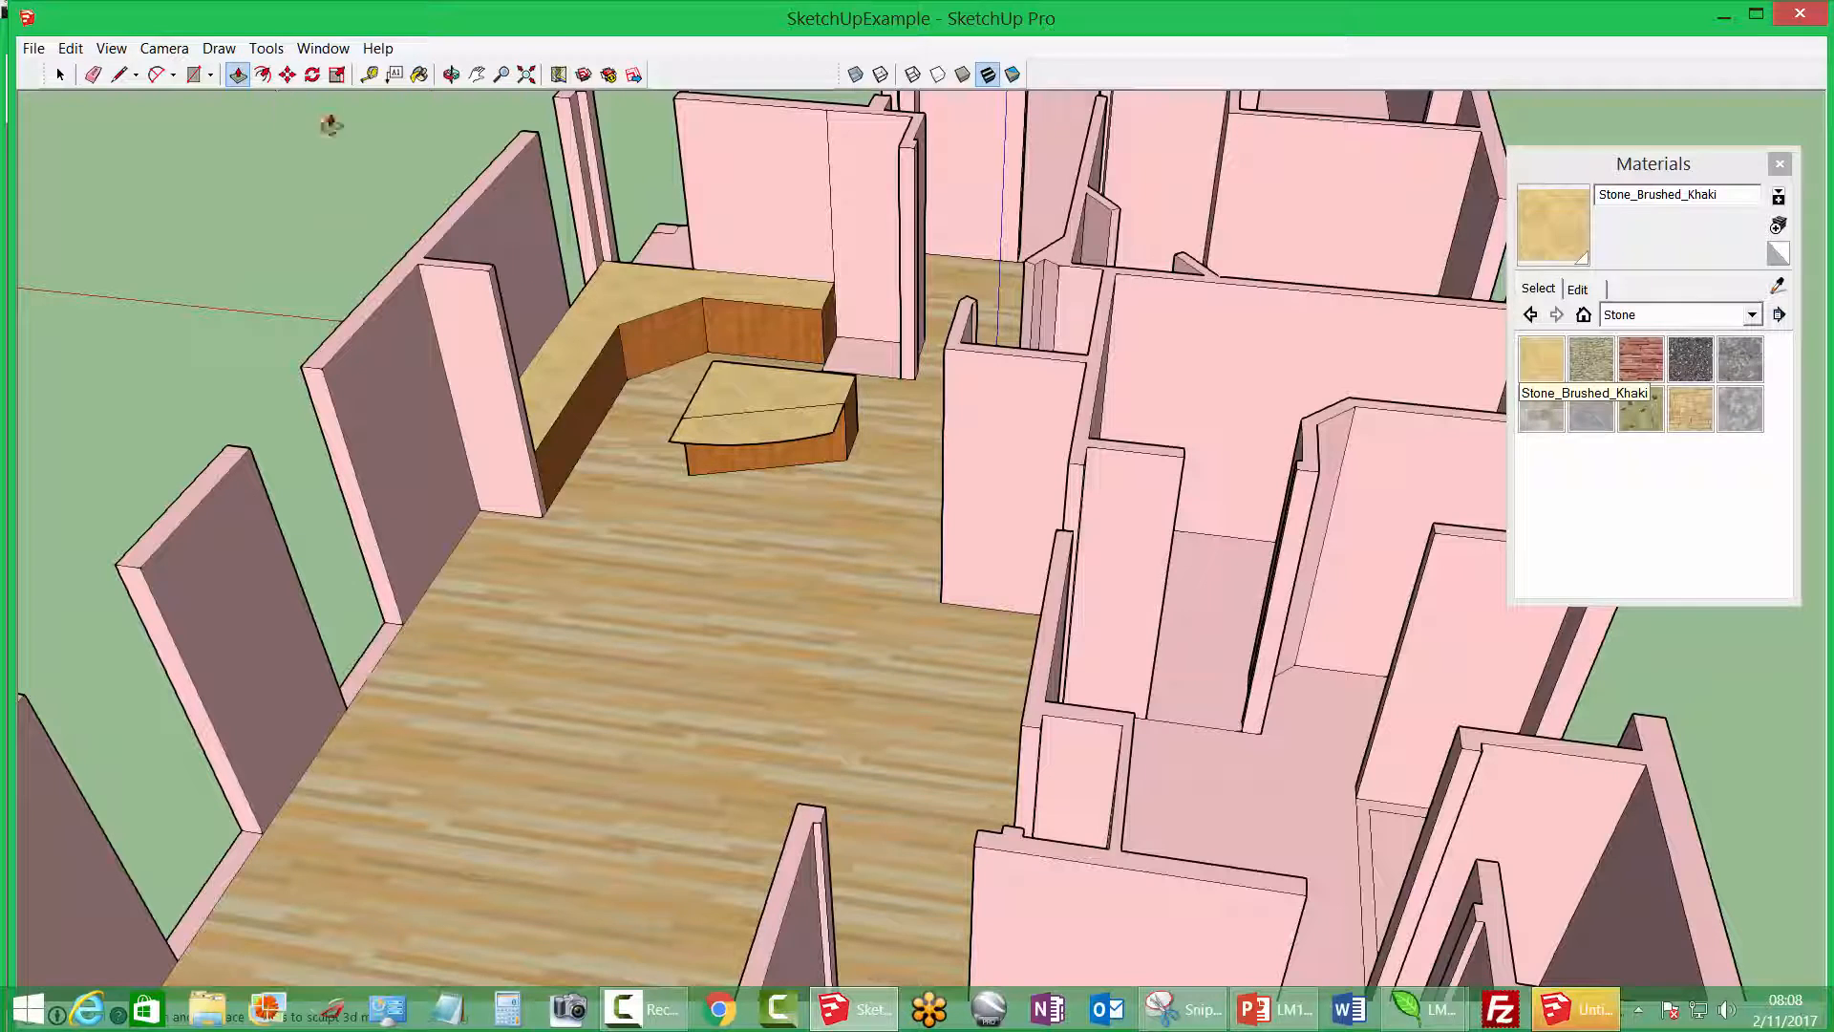
{"action": "left_click", "coordinate": [642, 287]}
{"action": "left_click", "coordinate": [642, 286]}
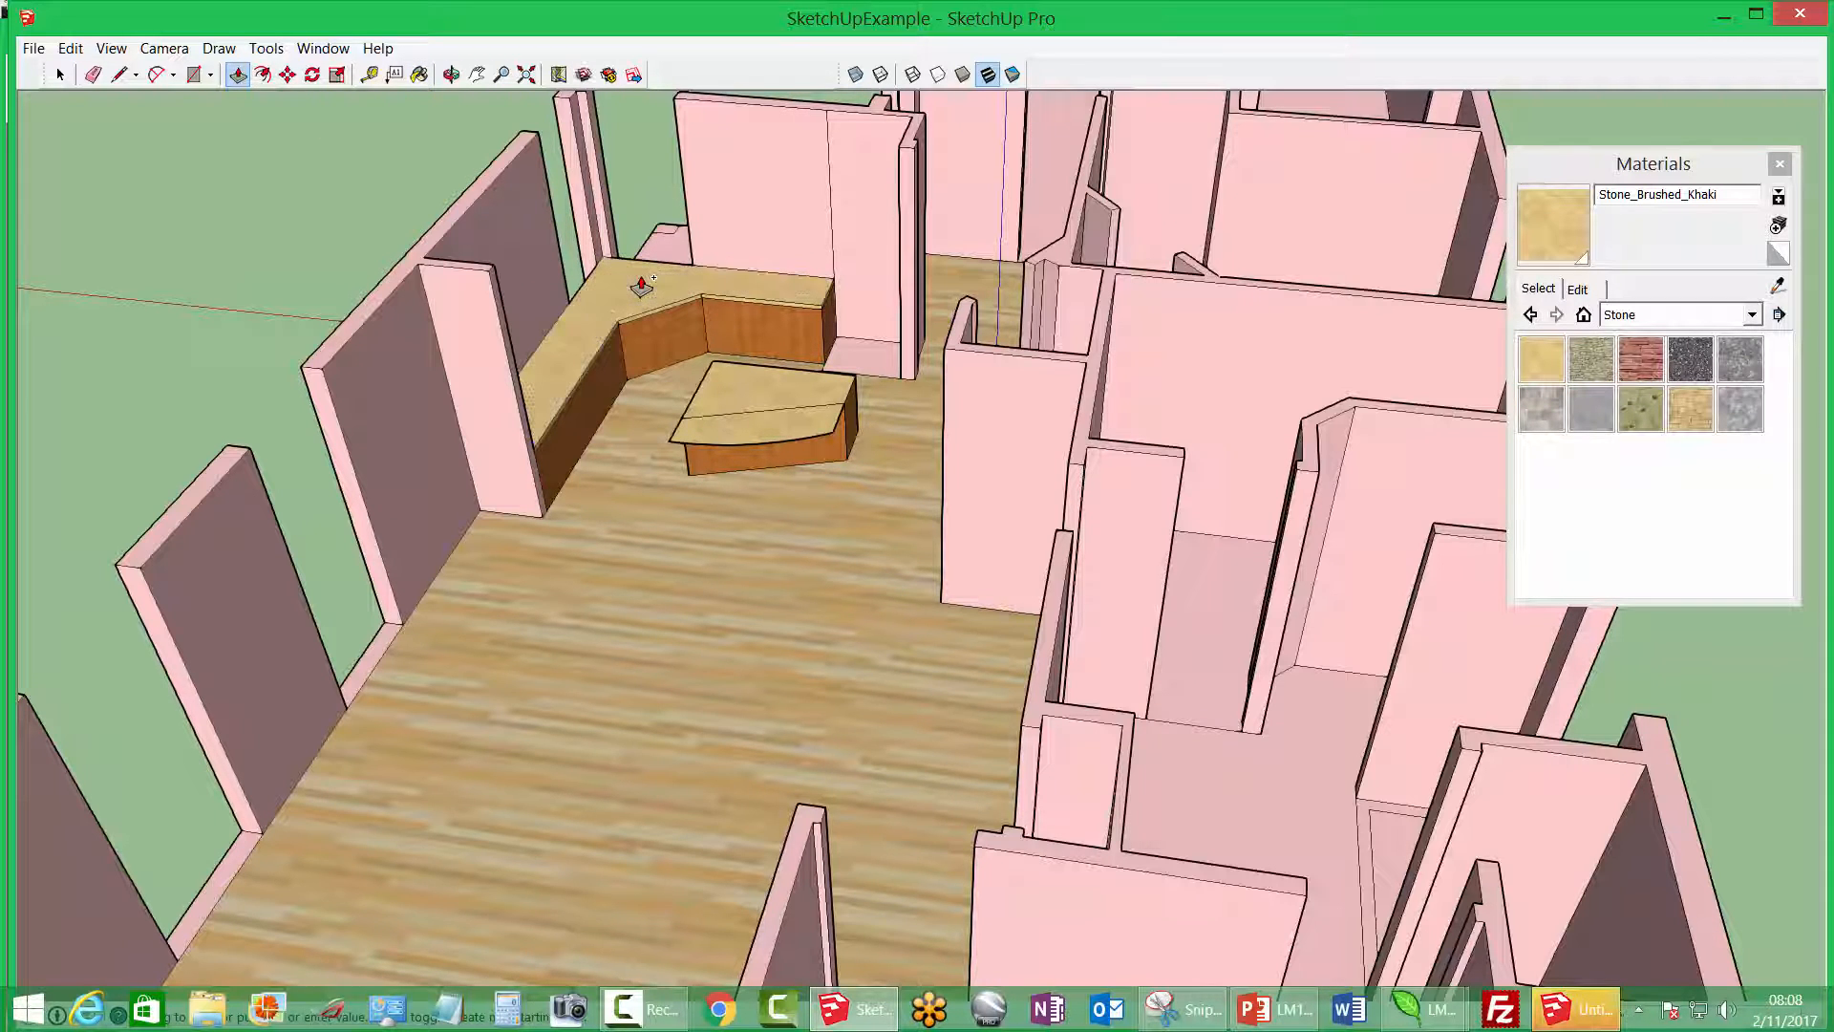
{"action": "left_click", "coordinate": [774, 402]}
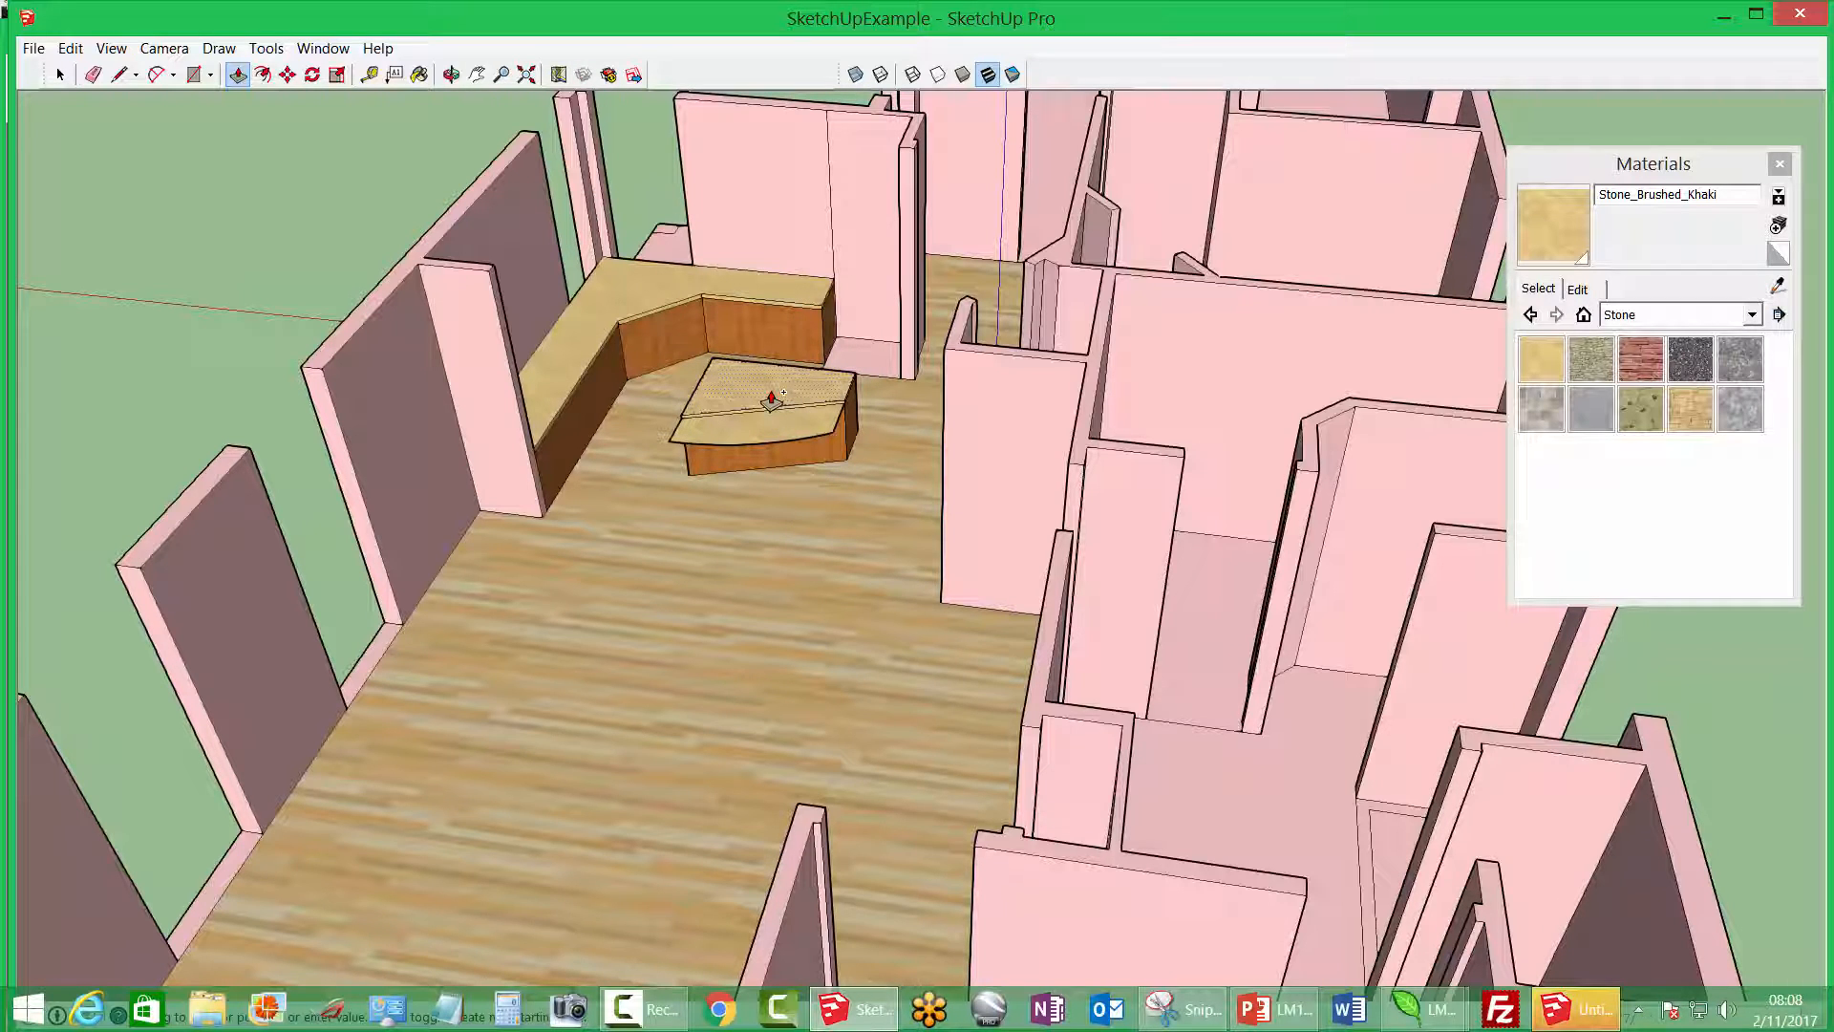
{"action": "left_click", "coordinate": [774, 403]}
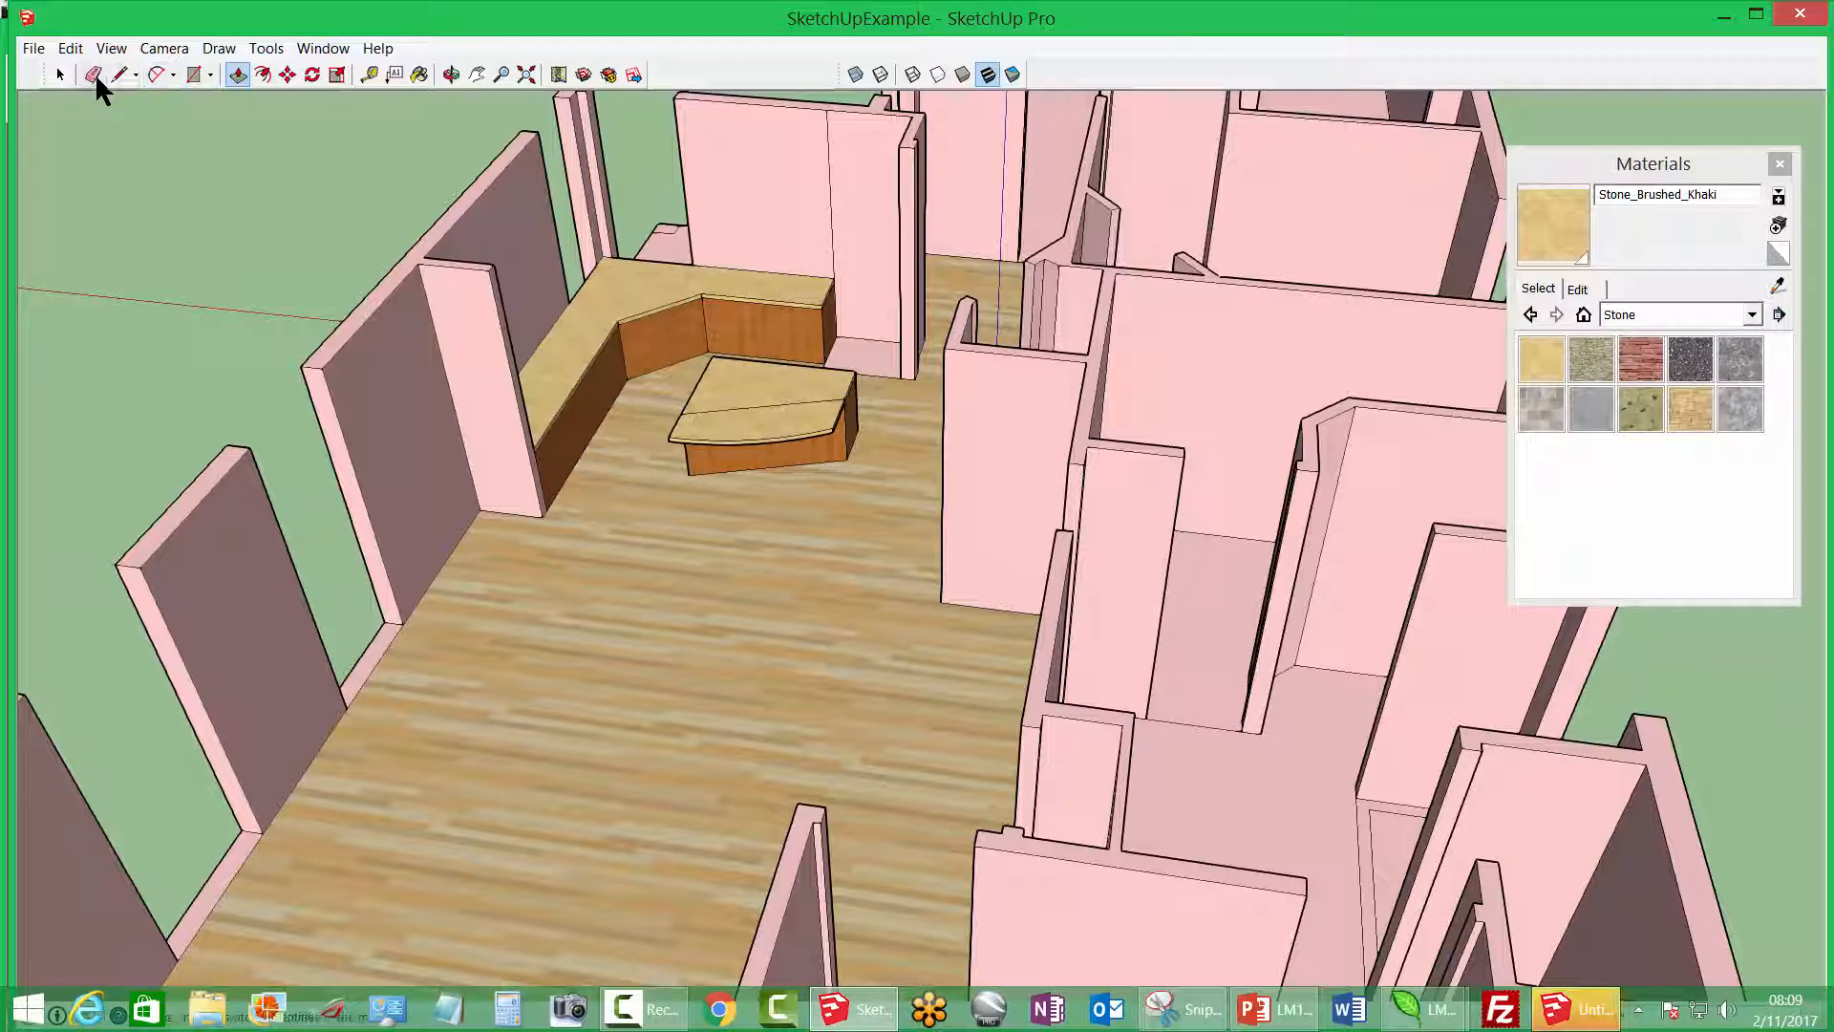
{"action": "left_click", "coordinate": [93, 75]}
{"action": "mouse_move", "coordinate": [897, 438]}
{"action": "middle_mouse_down"}
{"action": "mouse_move", "coordinate": [668, 586]}
{"action": "mouse_move", "coordinate": [344, 602]}
{"action": "mouse_move", "coordinate": [949, 254]}
{"action": "mouse_move", "coordinate": [1322, 541]}
{"action": "mouse_move", "coordinate": [1299, 611]}
{"action": "mouse_move", "coordinate": [1444, 602]}
{"action": "mouse_move", "coordinate": [1376, 382]}
{"action": "middle_mouse_up"}
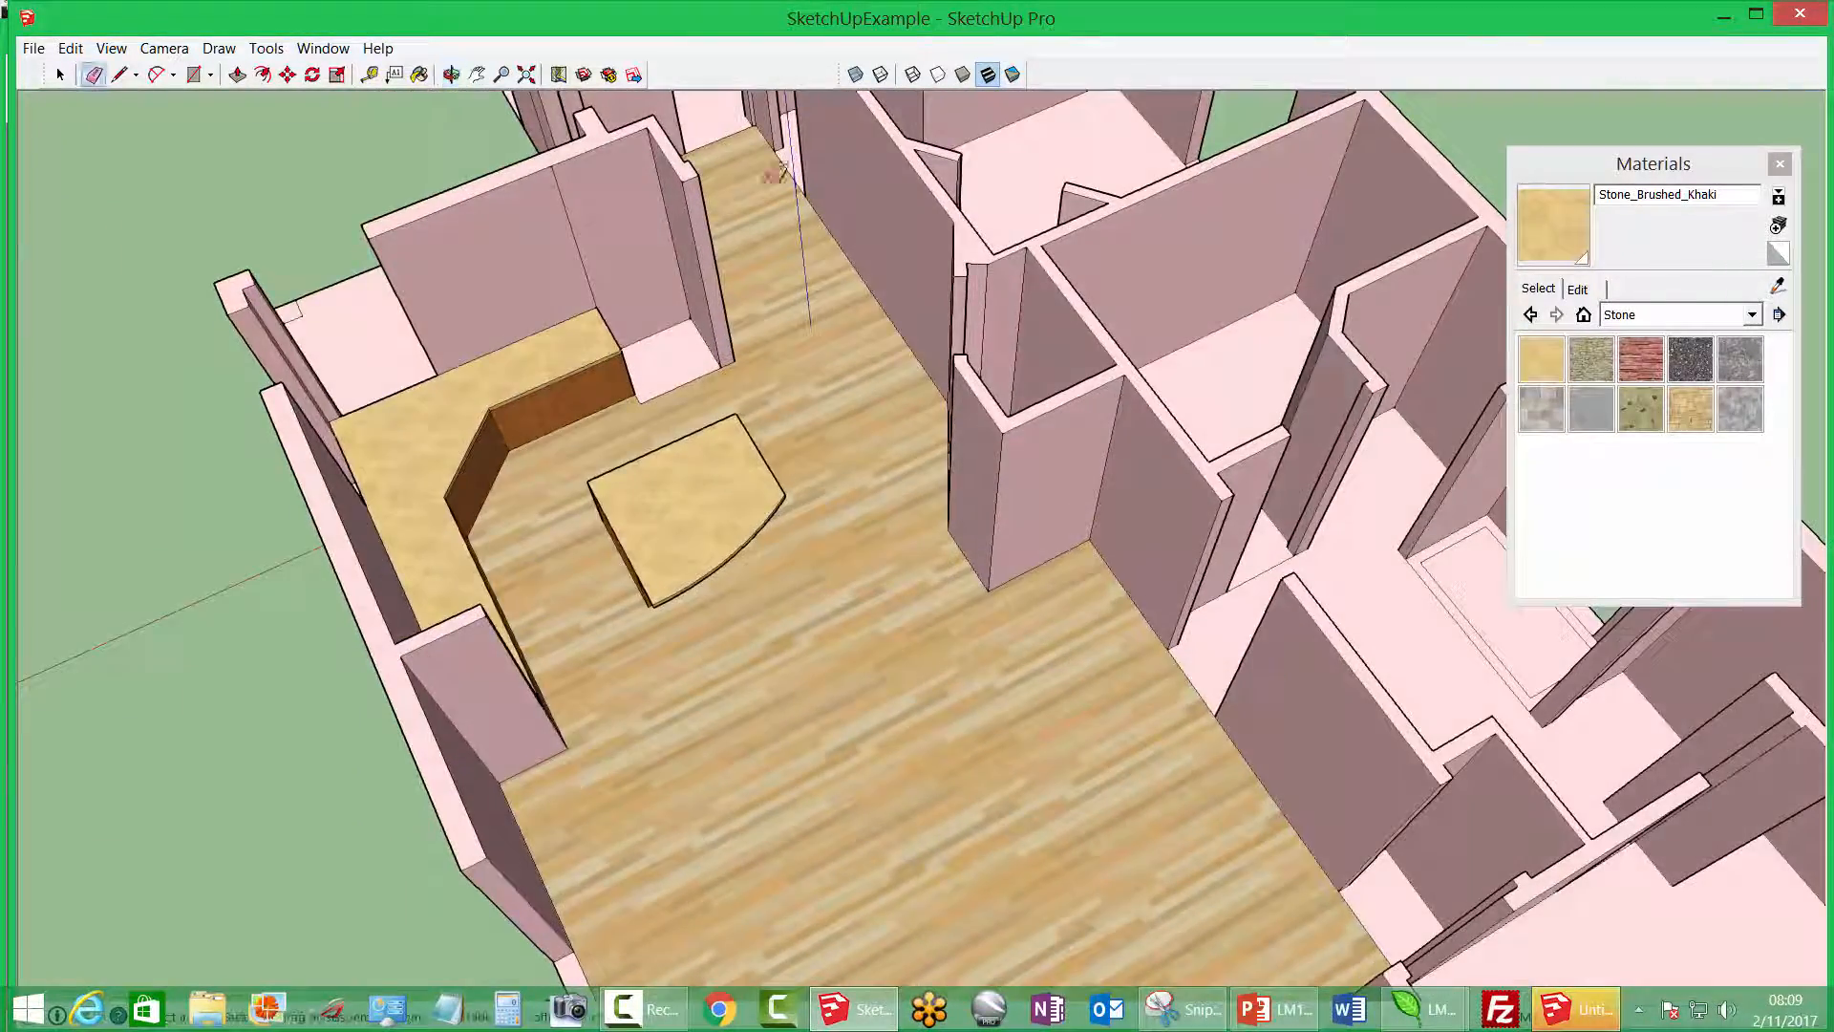
Paint the floor rectangle at the end of the kitchen counter with Metal_Aluminum_Anodized and extrude it into a tall refrigerator block
{"action": "left_click", "coordinate": [1752, 315]}
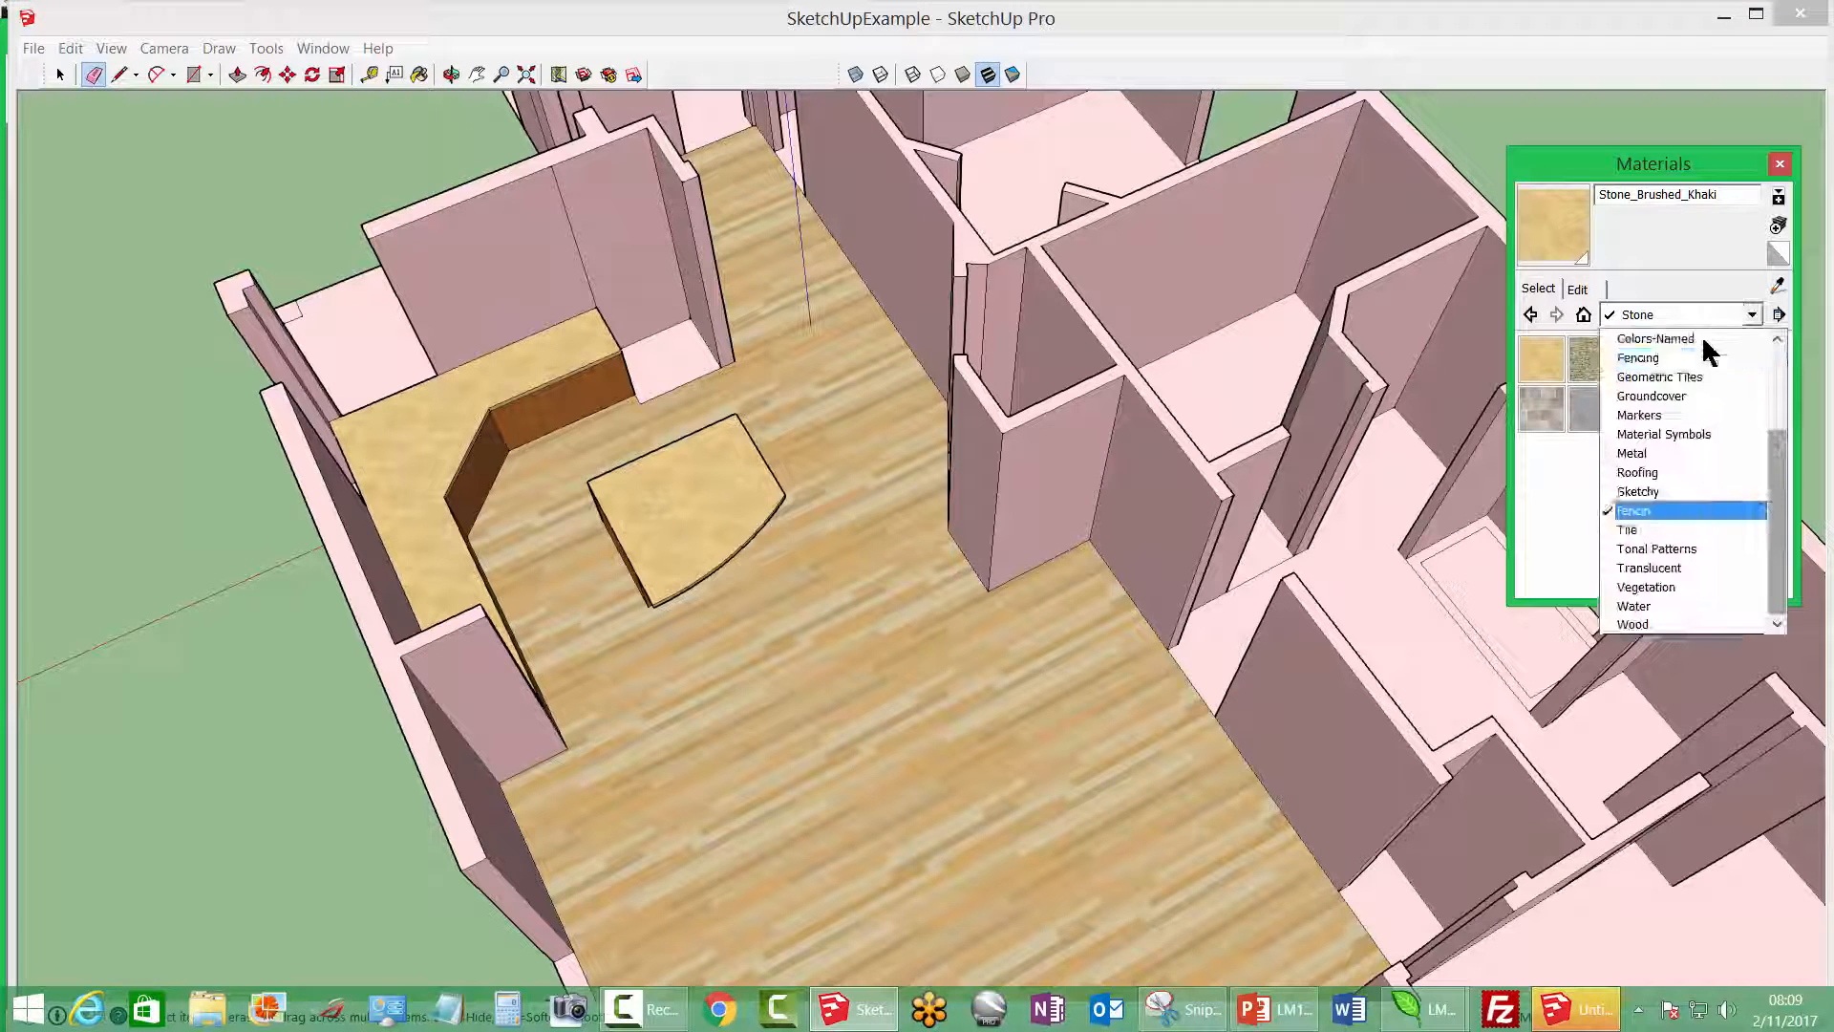
{"action": "left_click", "coordinate": [1648, 444]}
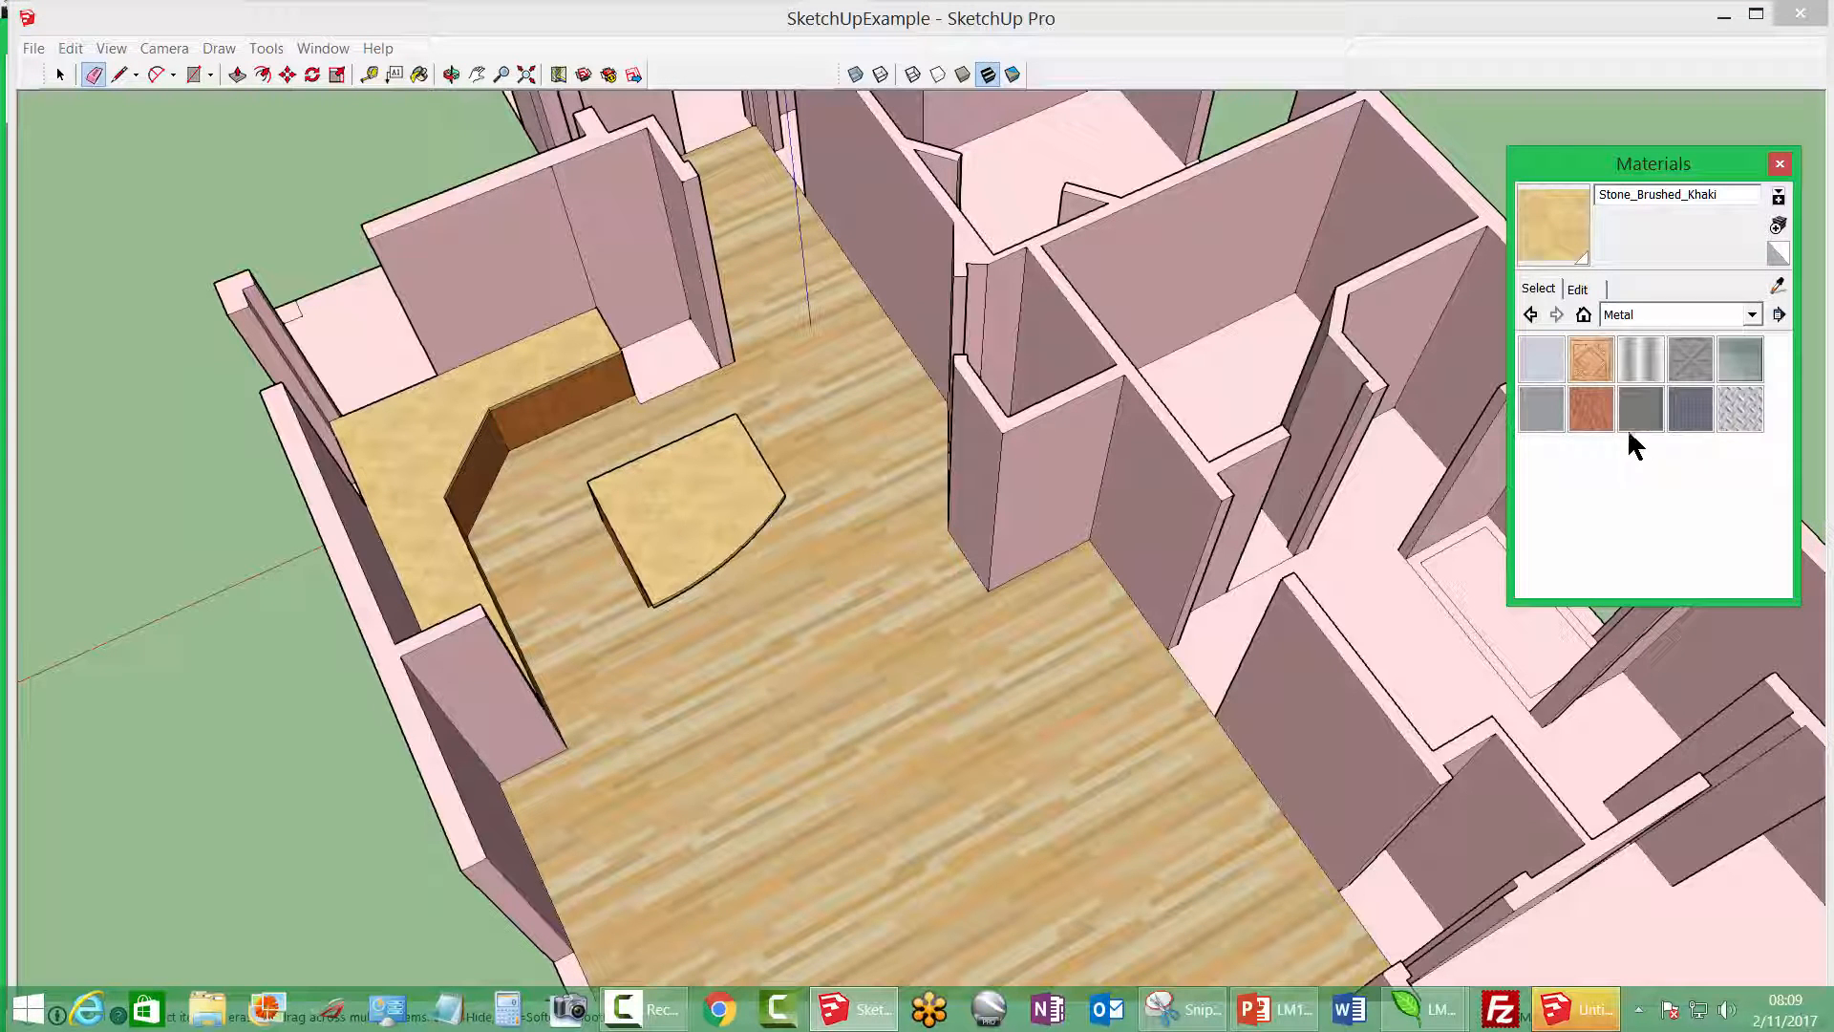
{"action": "left_click", "coordinate": [1541, 360]}
{"action": "left_click", "coordinate": [680, 342]}
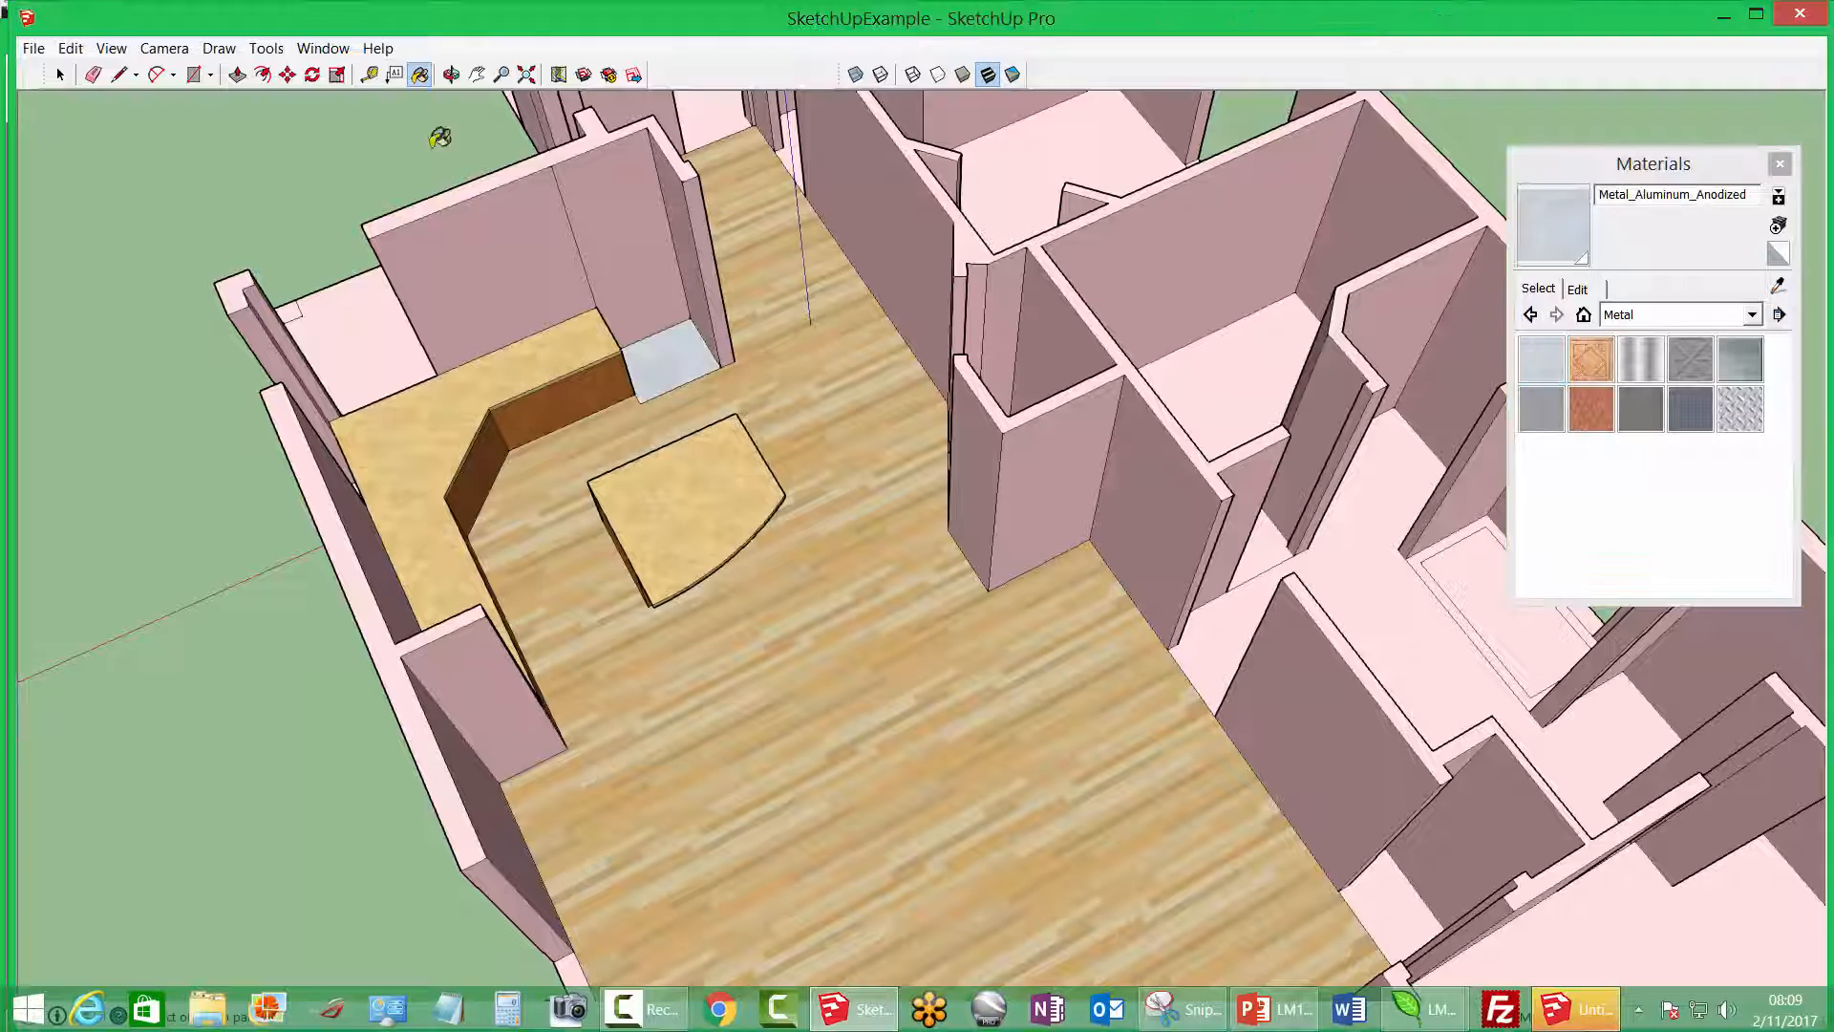
{"action": "left_click", "coordinate": [237, 75]}
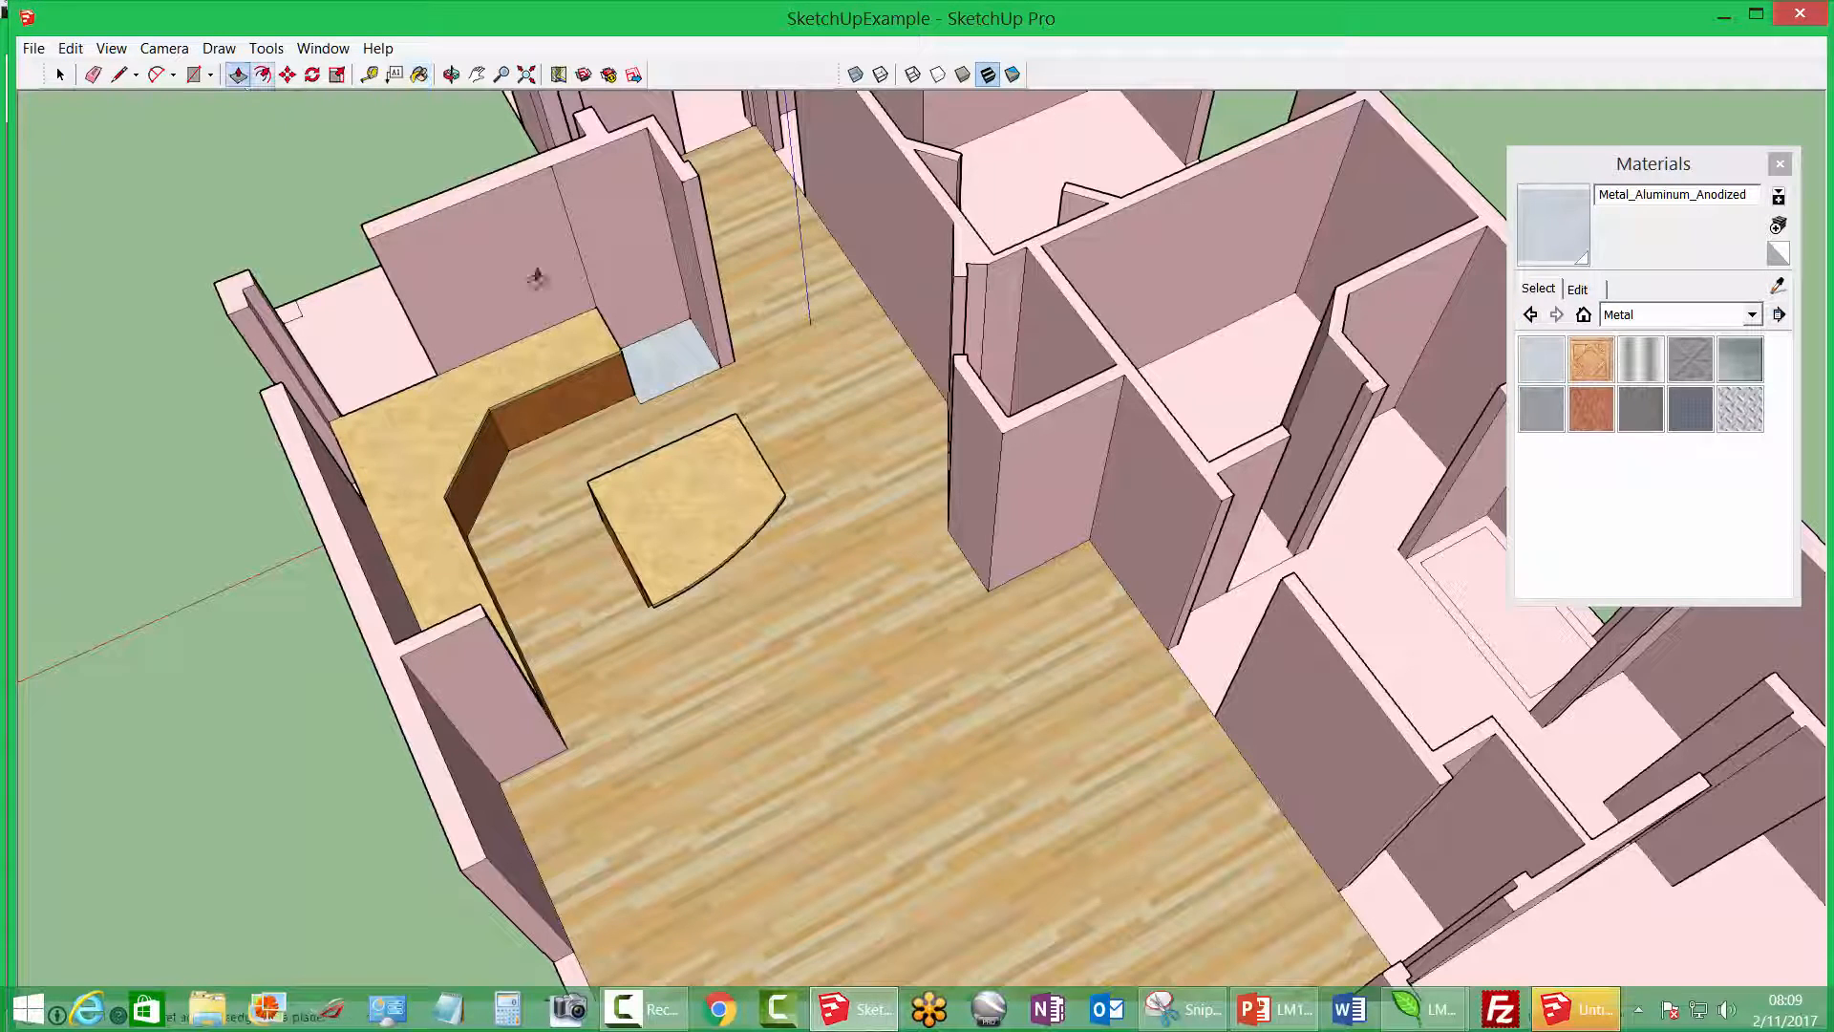
{"action": "double_click", "coordinate": [675, 358]}
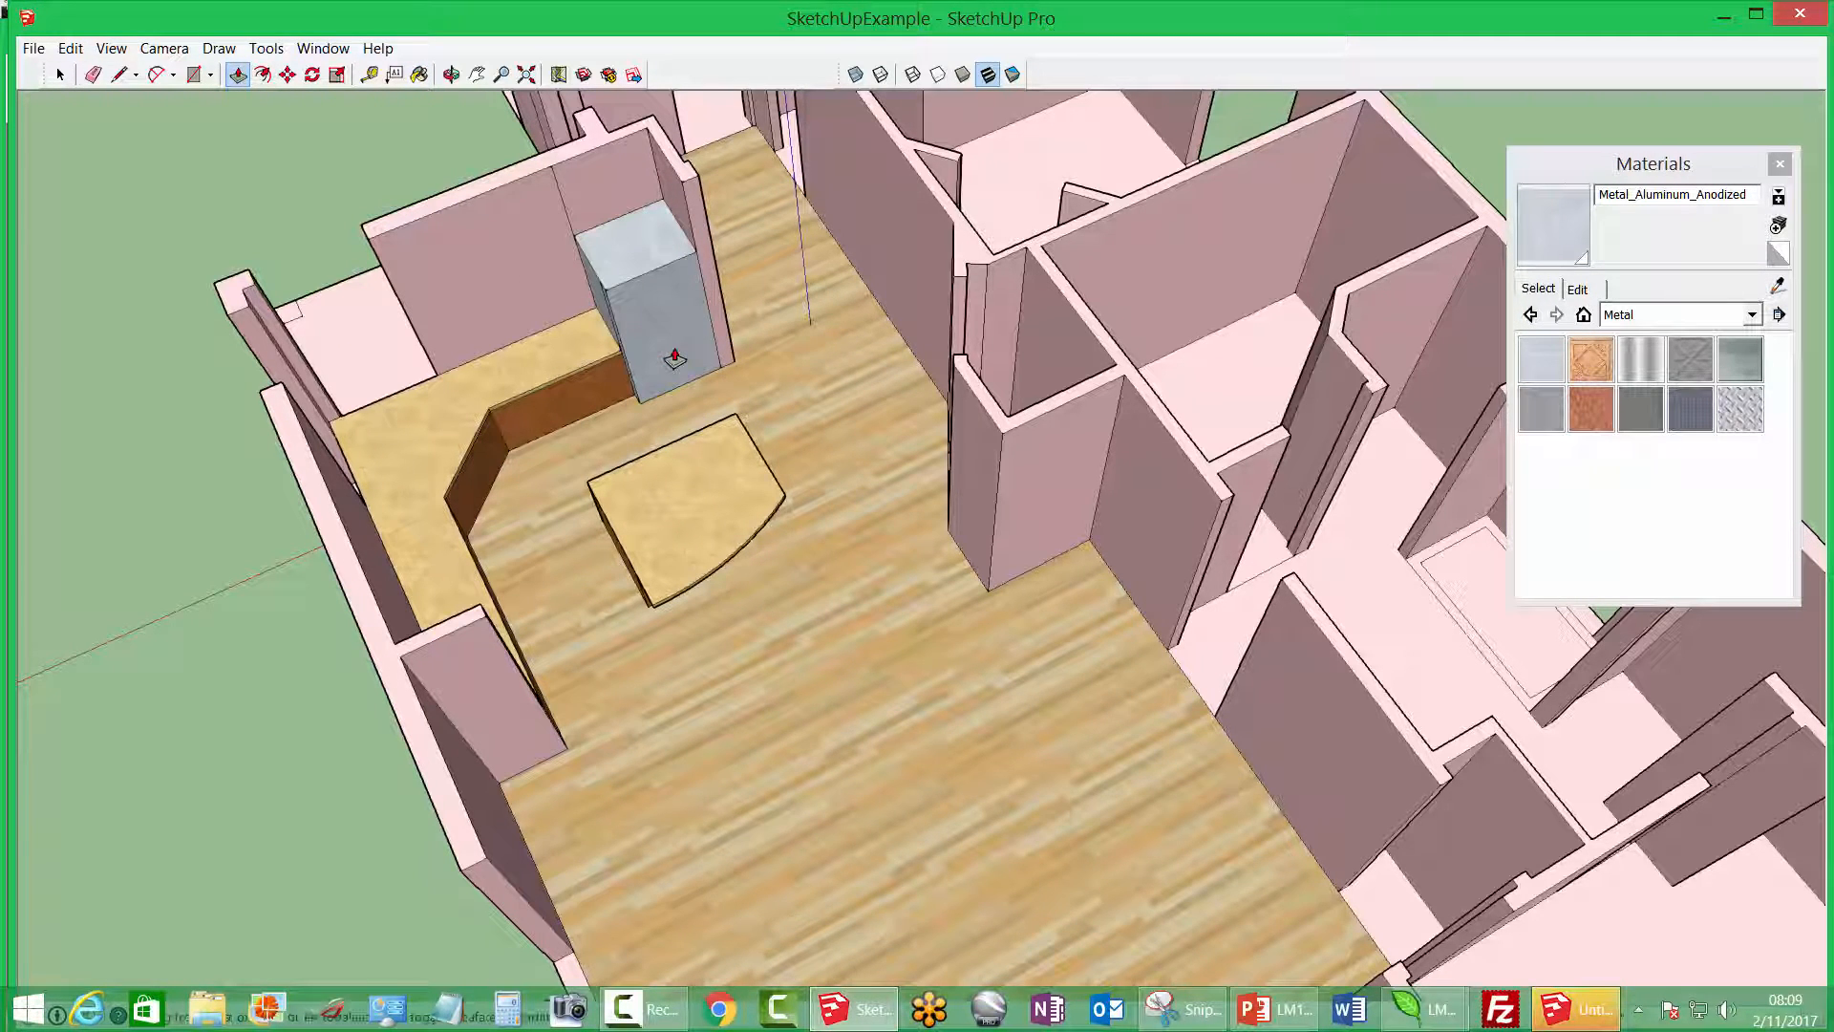
Erase the vertical line dividing the kitchen wall beside the metal refrigerator block
{"action": "mouse_move", "coordinate": [674, 358]}
{"action": "middle_mouse_down"}
{"action": "mouse_move", "coordinate": [532, 192]}
{"action": "mouse_move", "coordinate": [401, 155]}
{"action": "middle_mouse_up"}
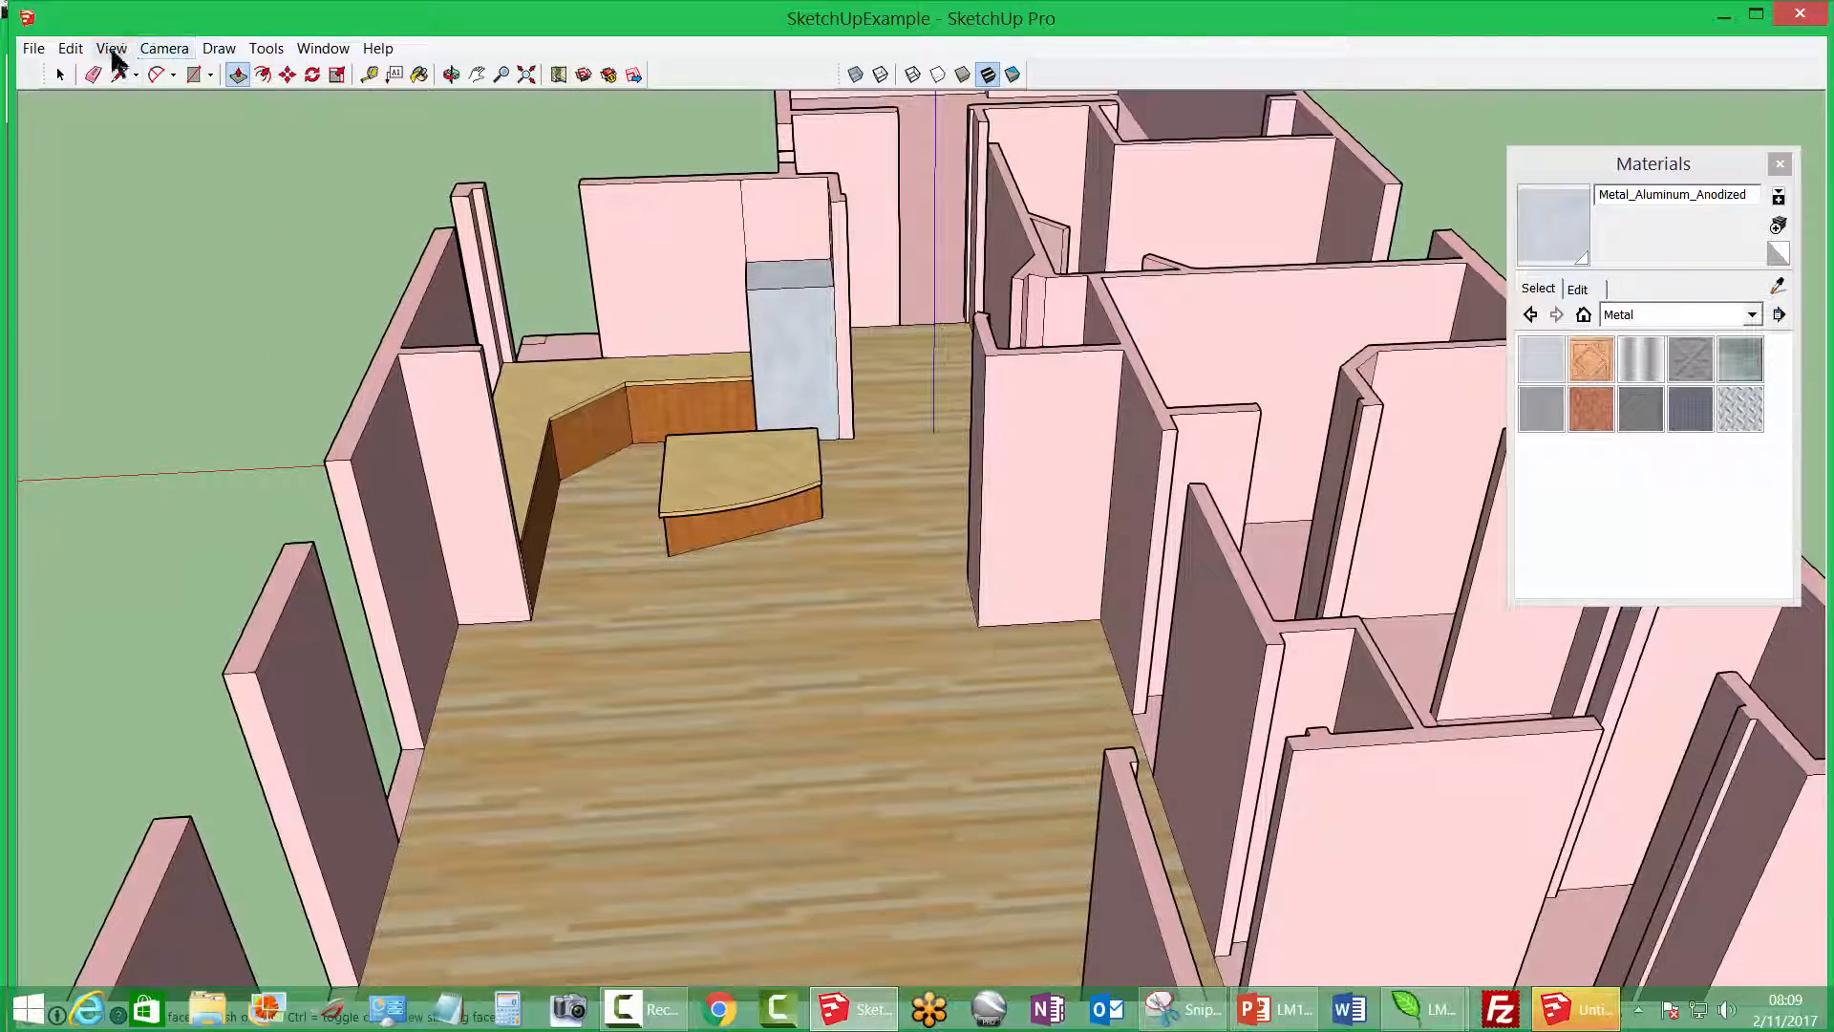
{"action": "left_click", "coordinate": [728, 213]}
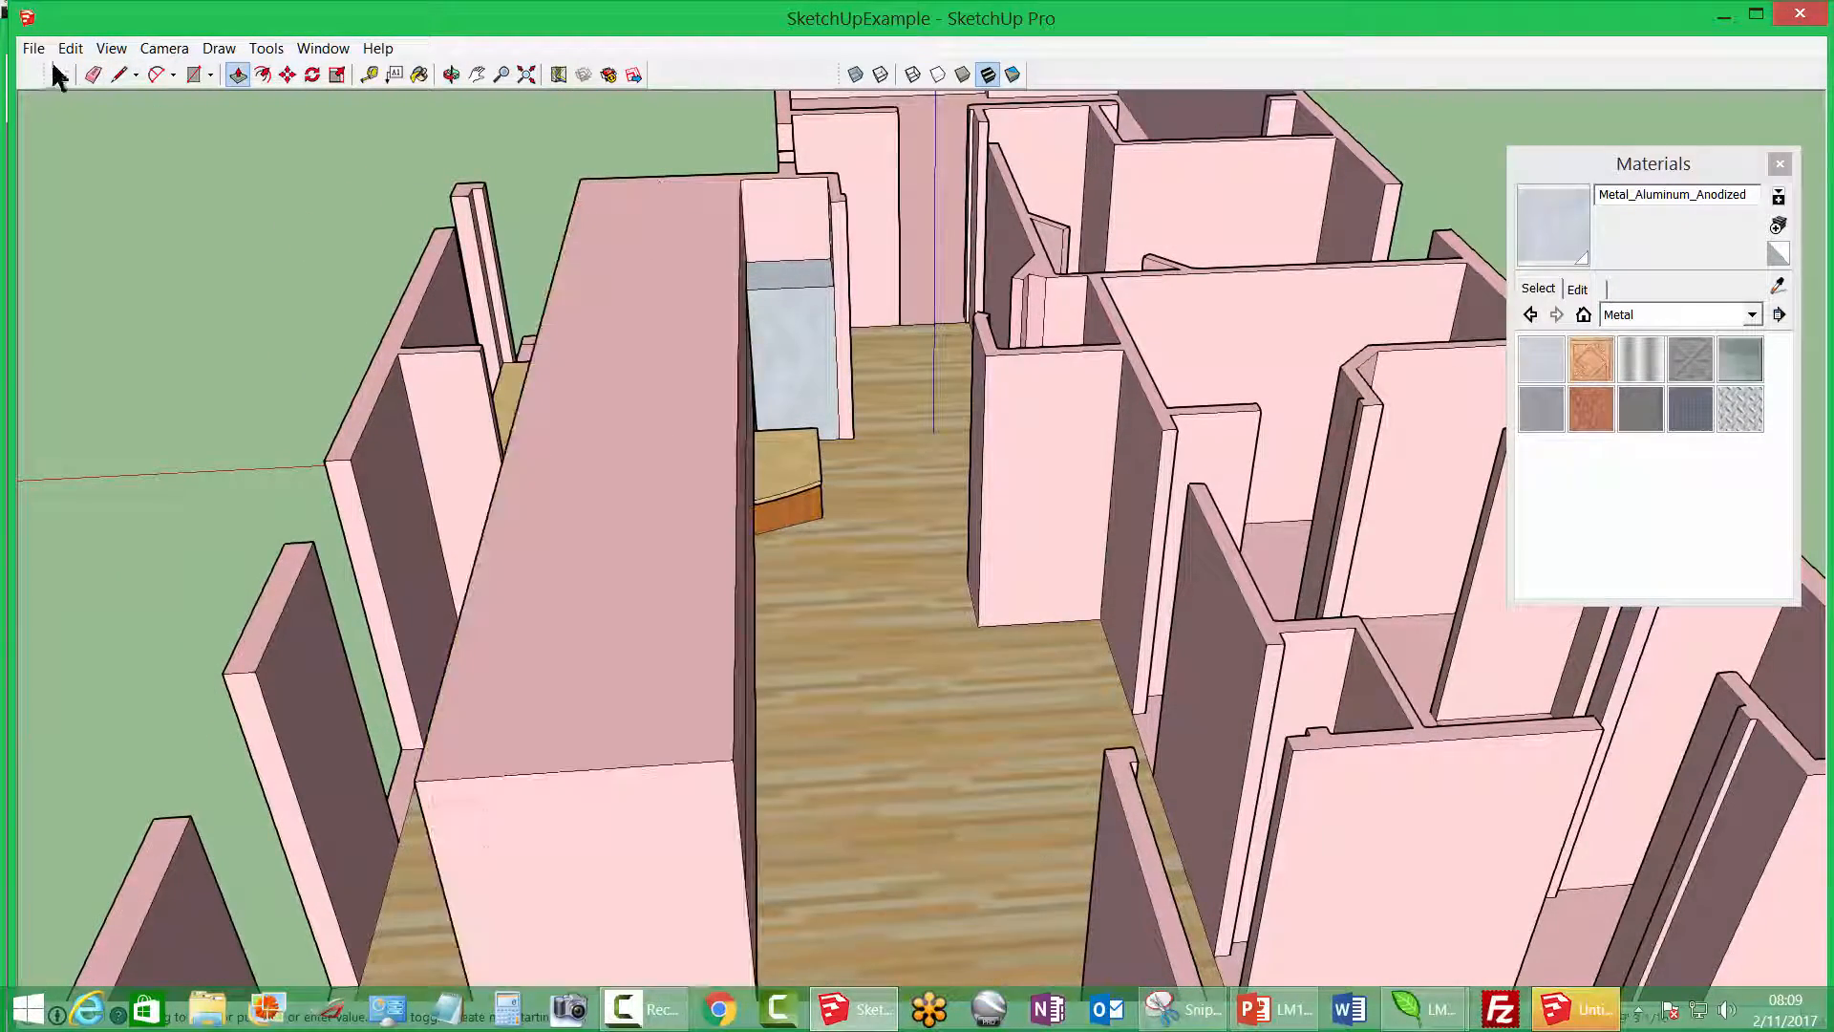
{"action": "key", "text": "Escape"}
{"action": "left_click", "coordinate": [95, 75]}
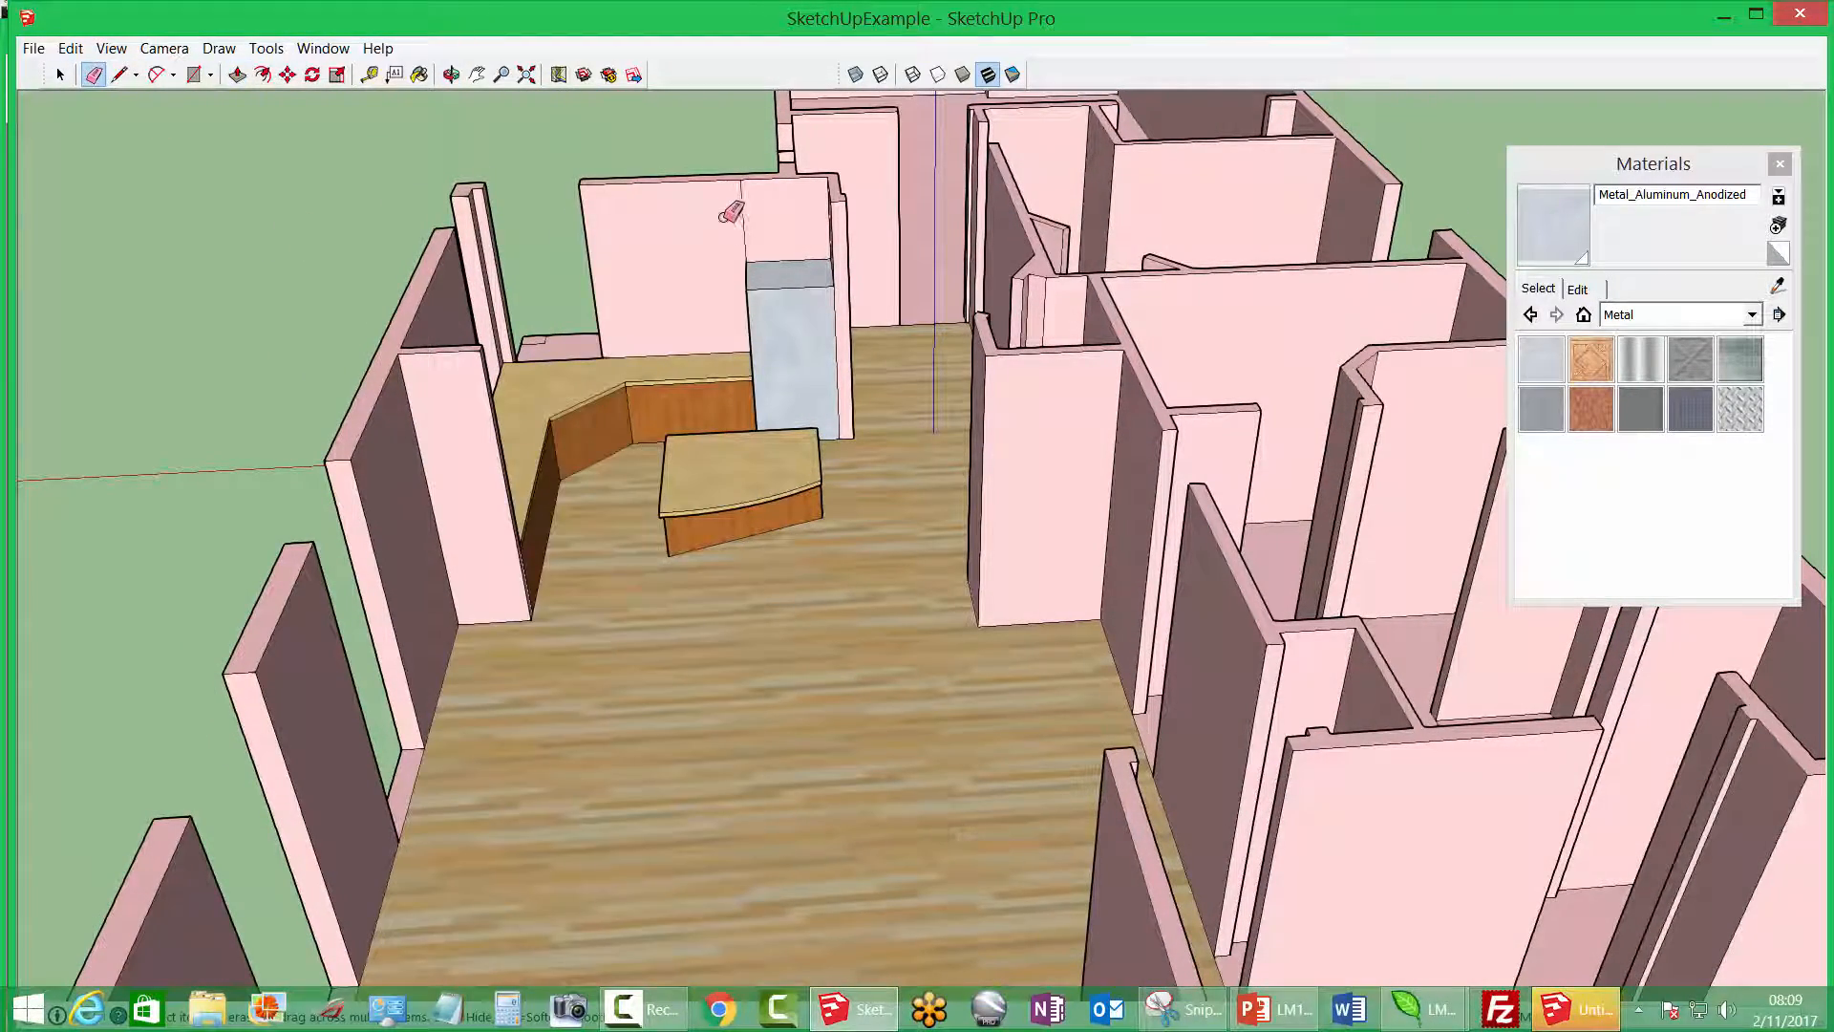
Paint the bathtub outline in the bathroom with the named color 0011_Seashell
{"action": "mouse_move", "coordinate": [778, 286]}
{"action": "middle_mouse_down"}
{"action": "mouse_move", "coordinate": [287, 360]}
{"action": "mouse_move", "coordinate": [442, 375]}
{"action": "middle_mouse_up"}
{"action": "scroll", "coordinate": [442, 376], "scroll_direction": "down", "scroll_amount": 5}
{"action": "mouse_move", "coordinate": [483, 462]}
{"action": "middle_mouse_down"}
{"action": "mouse_move", "coordinate": [999, 463]}
{"action": "mouse_move", "coordinate": [920, 532]}
{"action": "mouse_move", "coordinate": [965, 491]}
{"action": "mouse_move", "coordinate": [860, 462]}
{"action": "middle_mouse_up"}
{"action": "scroll", "coordinate": [920, 573], "scroll_direction": "up", "scroll_amount": 5}
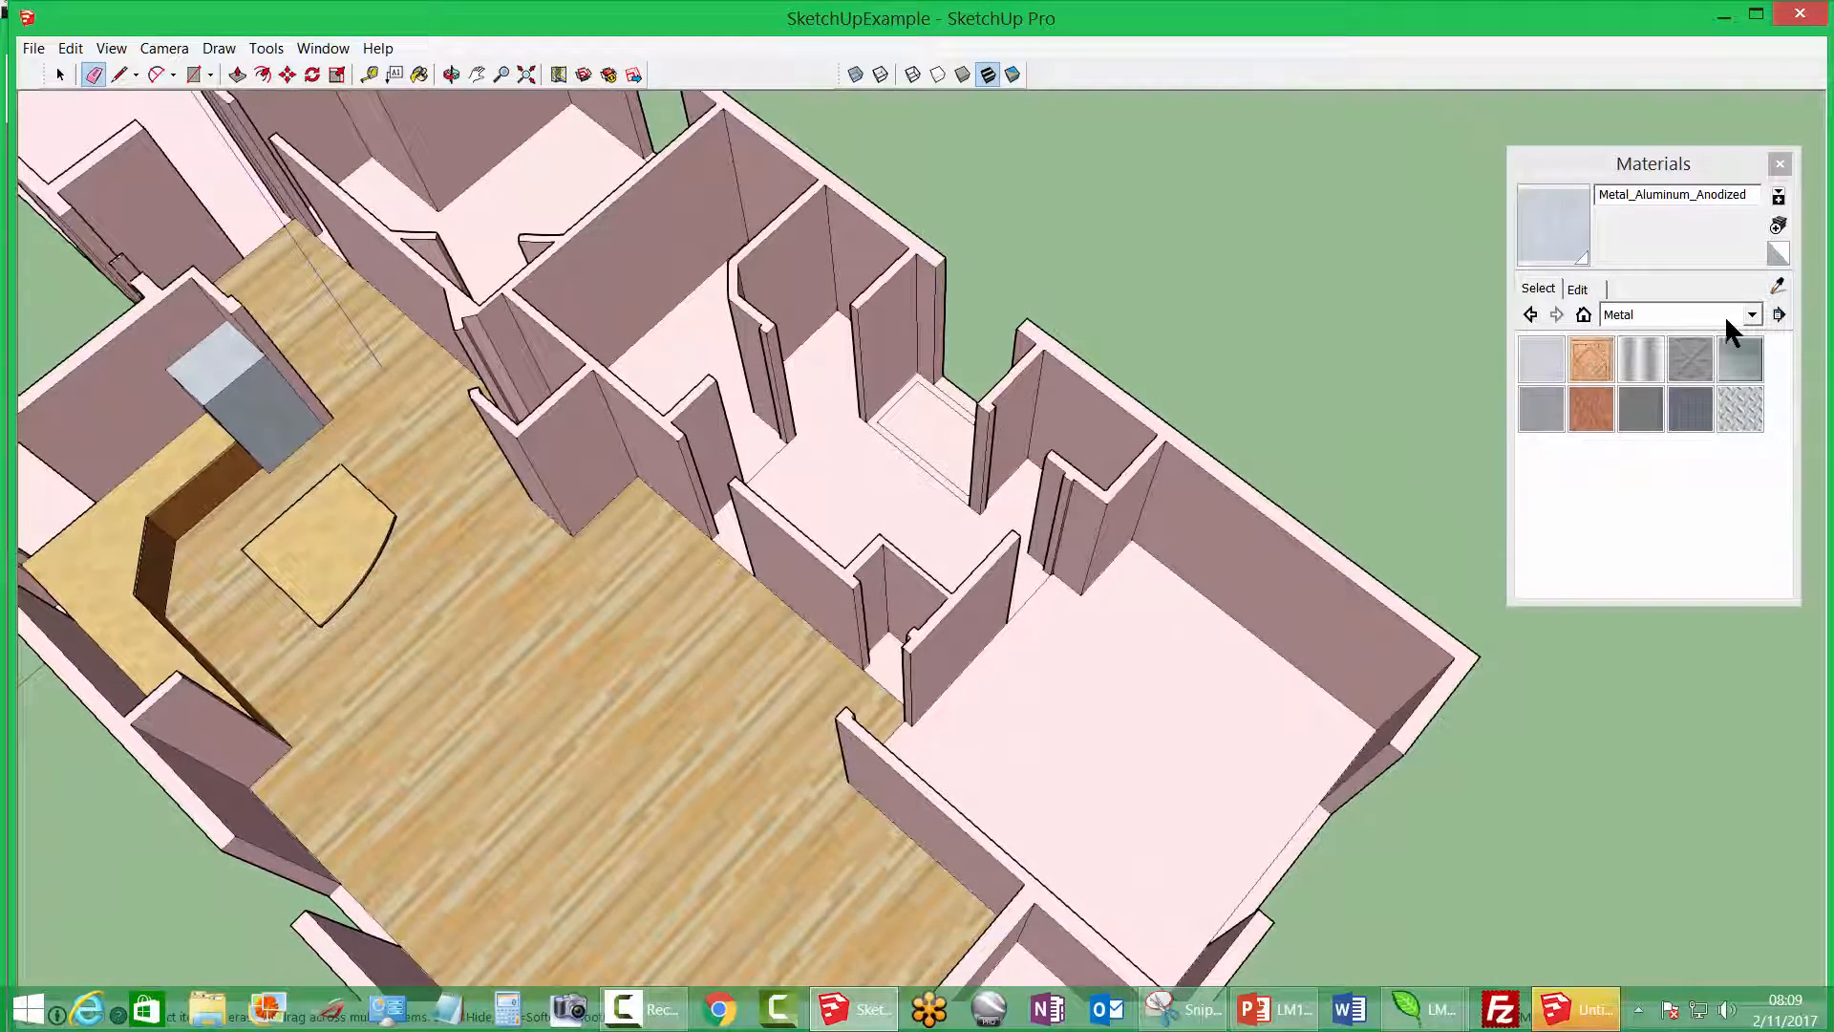
{"action": "left_click", "coordinate": [1752, 315]}
{"action": "left_click", "coordinate": [1680, 338]}
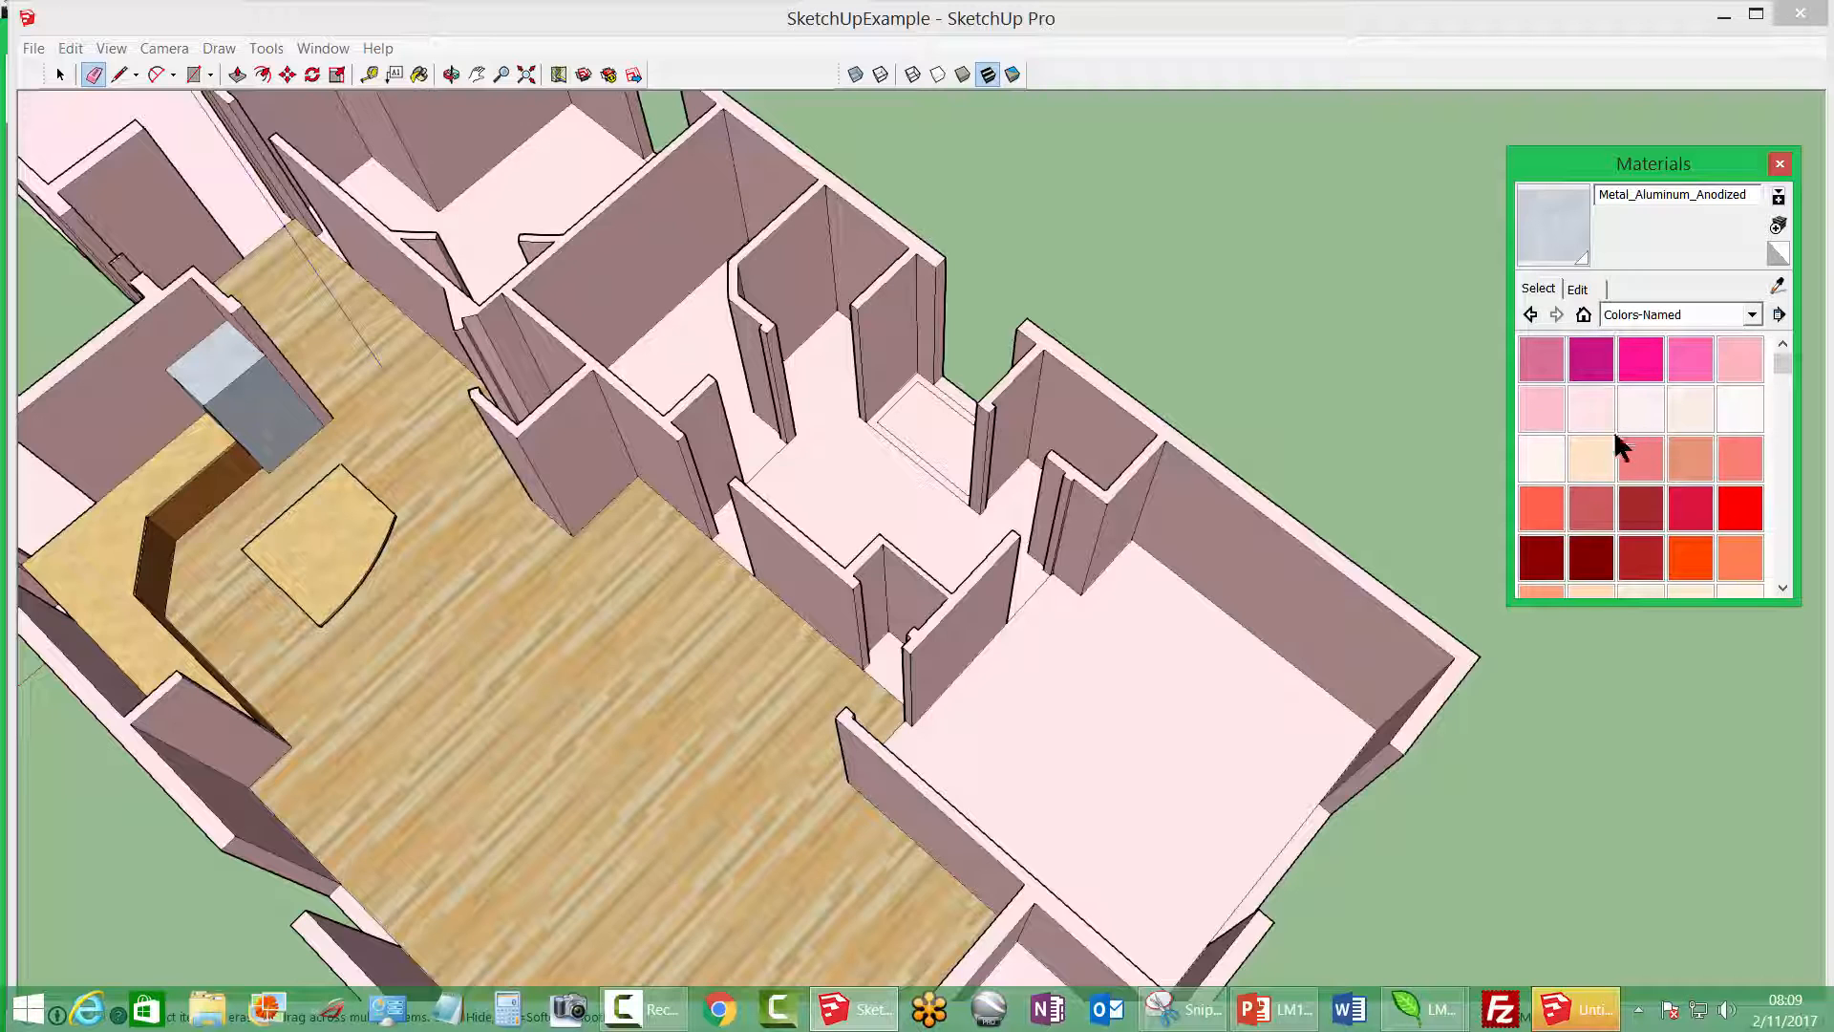
{"action": "left_click", "coordinate": [1555, 459]}
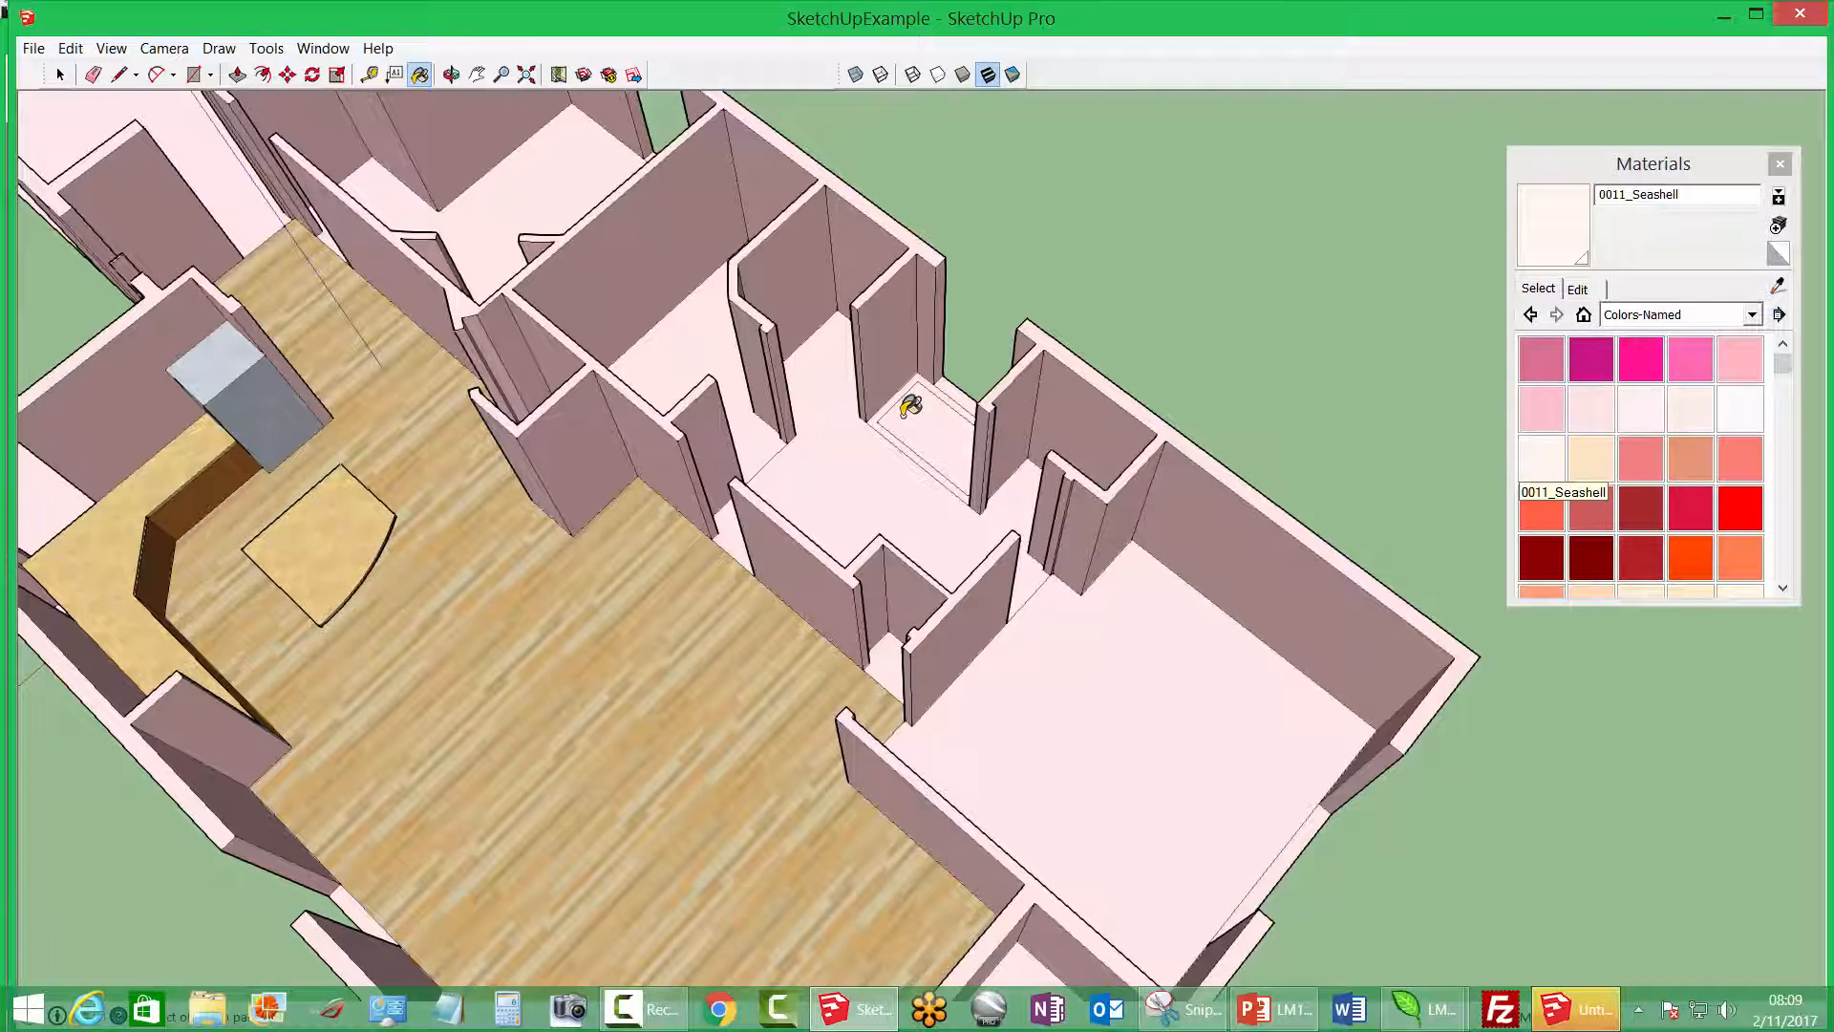
{"action": "left_click", "coordinate": [902, 399]}
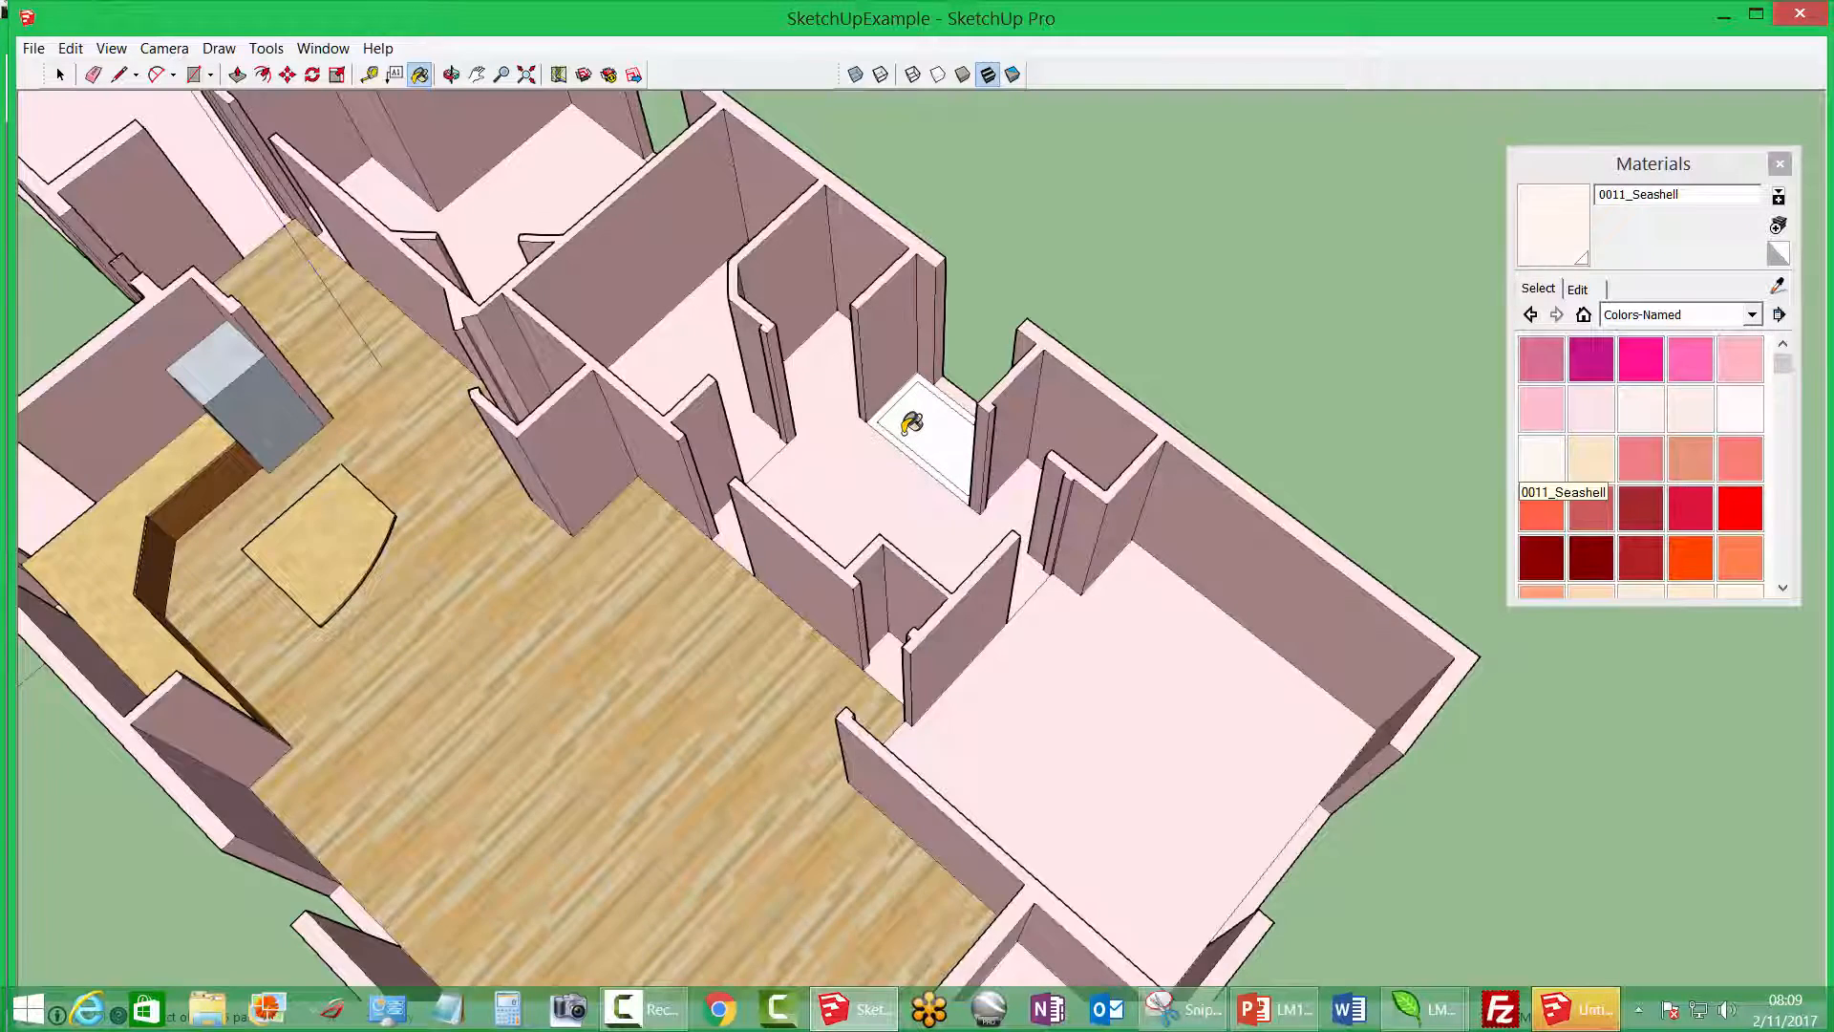
Push/Pull the bathtub's inner face up slightly and its rim higher, forming a hollow tub
{"action": "scroll", "coordinate": [912, 423], "scroll_direction": "up", "scroll_amount": 3}
{"action": "scroll", "coordinate": [942, 418], "scroll_direction": "up", "scroll_amount": 3}
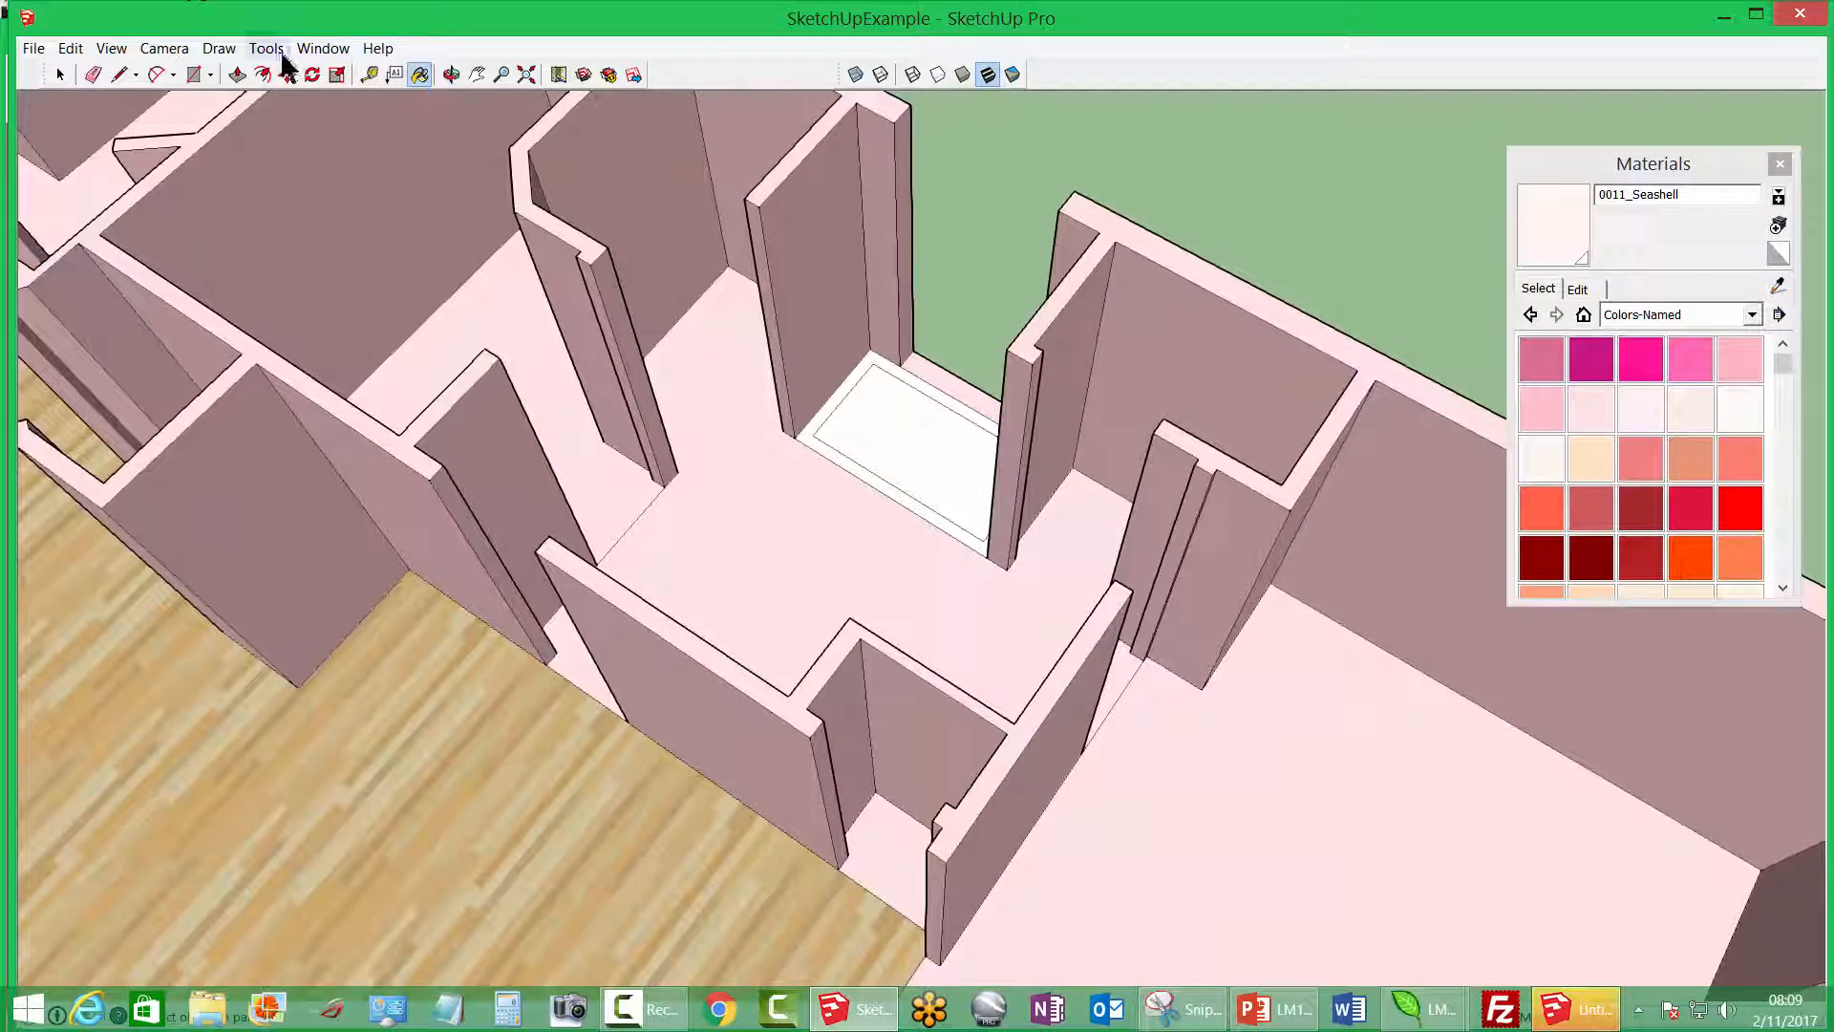
{"action": "left_click", "coordinate": [239, 75]}
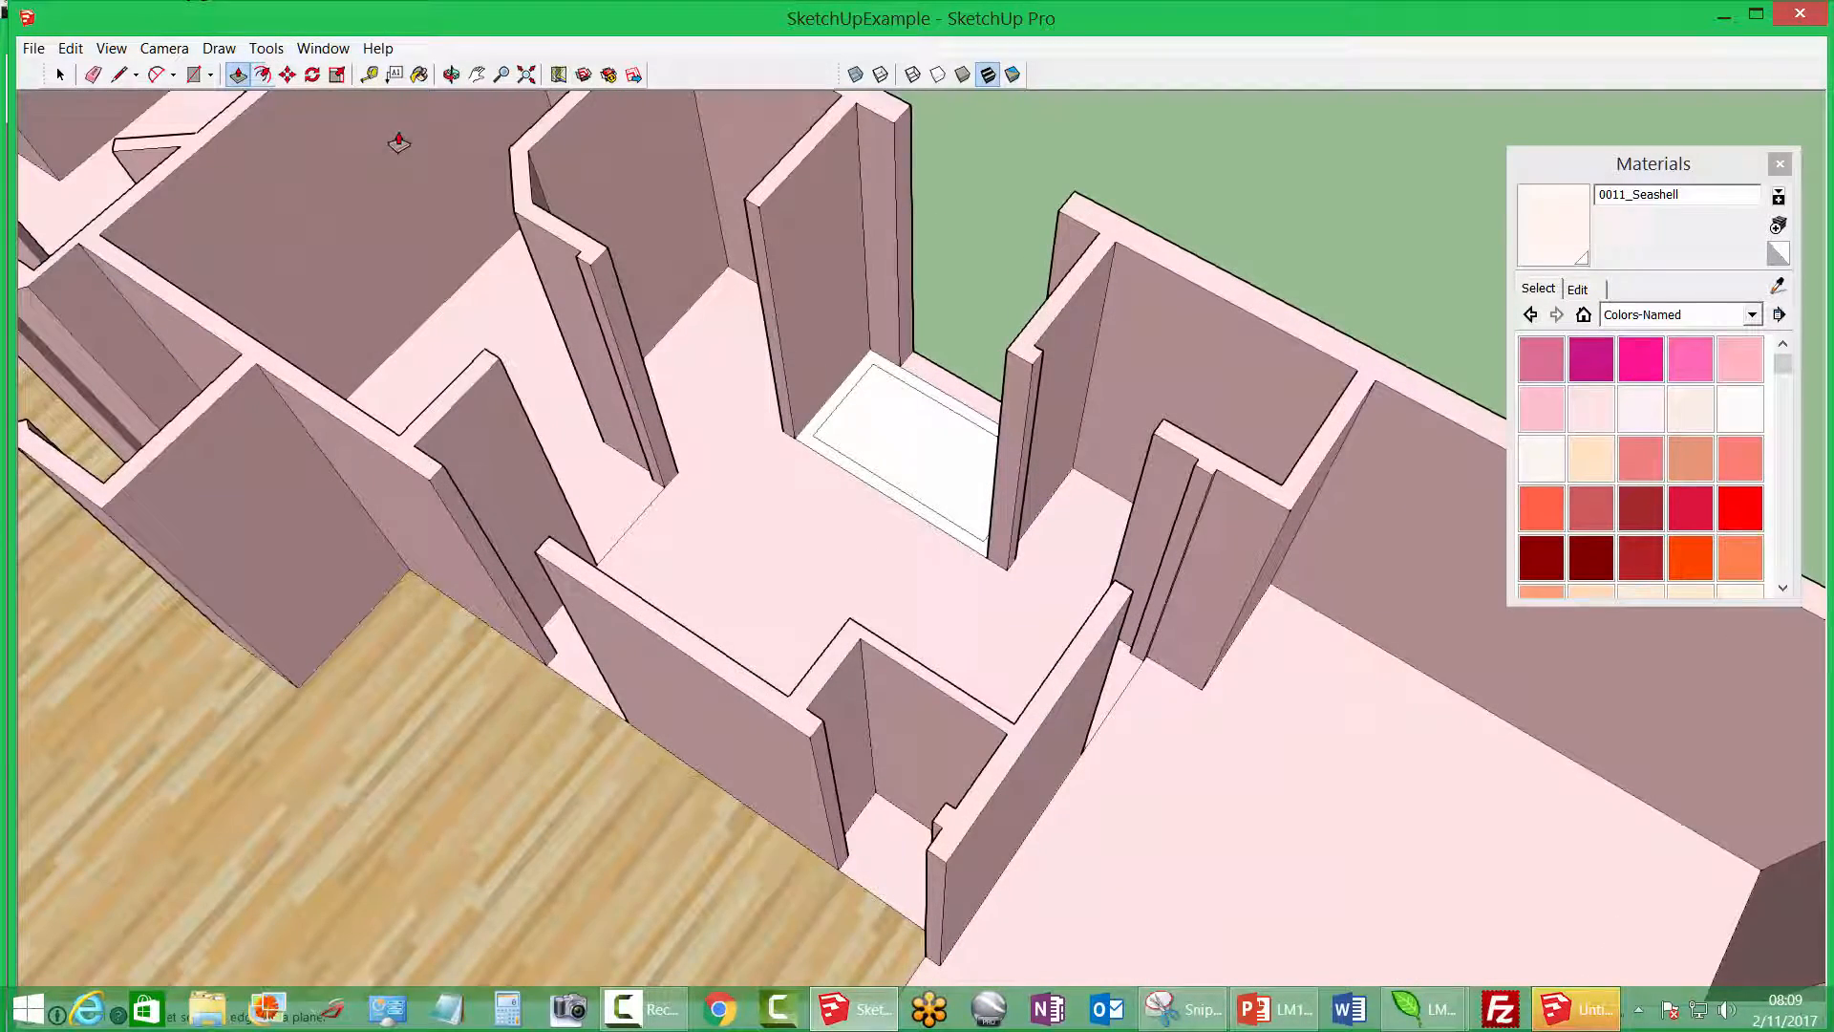
{"action": "left_click", "coordinate": [875, 442]}
{"action": "left_click", "coordinate": [821, 447]}
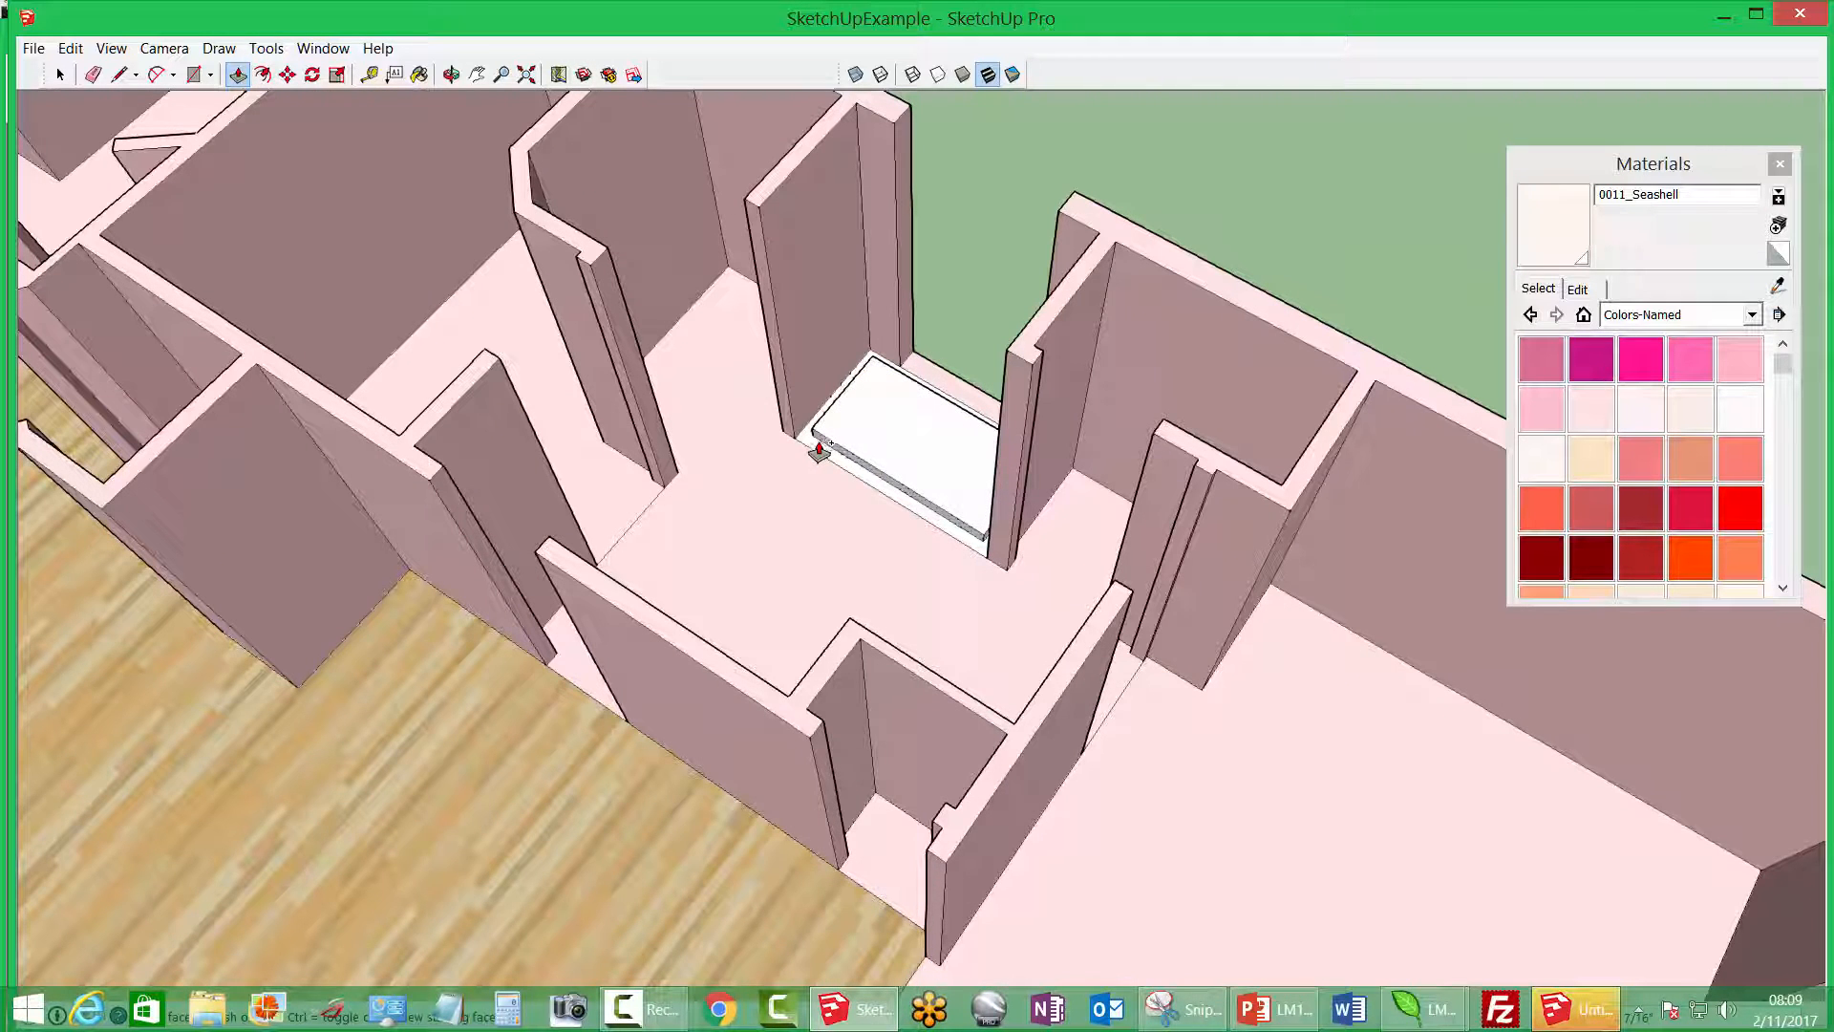
{"action": "left_click", "coordinate": [820, 448]}
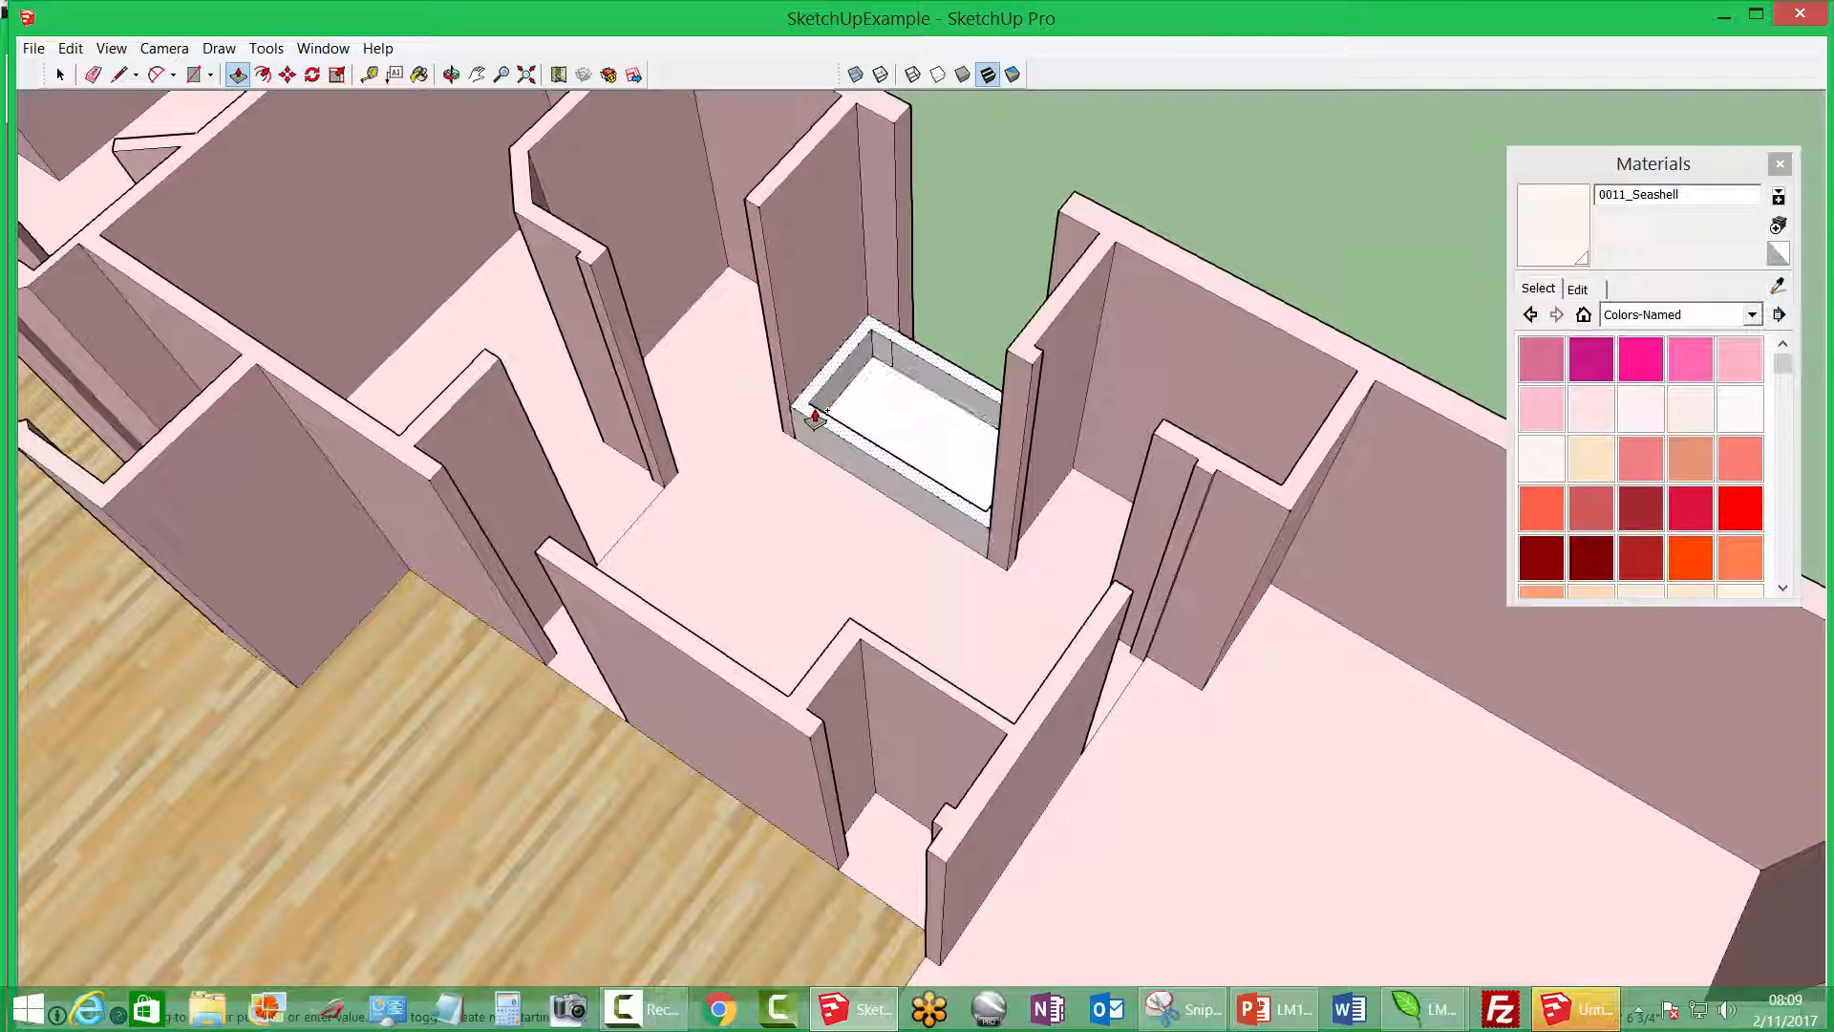
Paint the floor of the large bedroom at the front of the house with Carpet_Berber_Pattern_Gray
{"action": "middle_click_drag", "start_coordinate": [822, 435], "coordinate": [387, 370]}
{"action": "scroll", "coordinate": [504, 475], "scroll_direction": "down", "scroll_amount": 4}
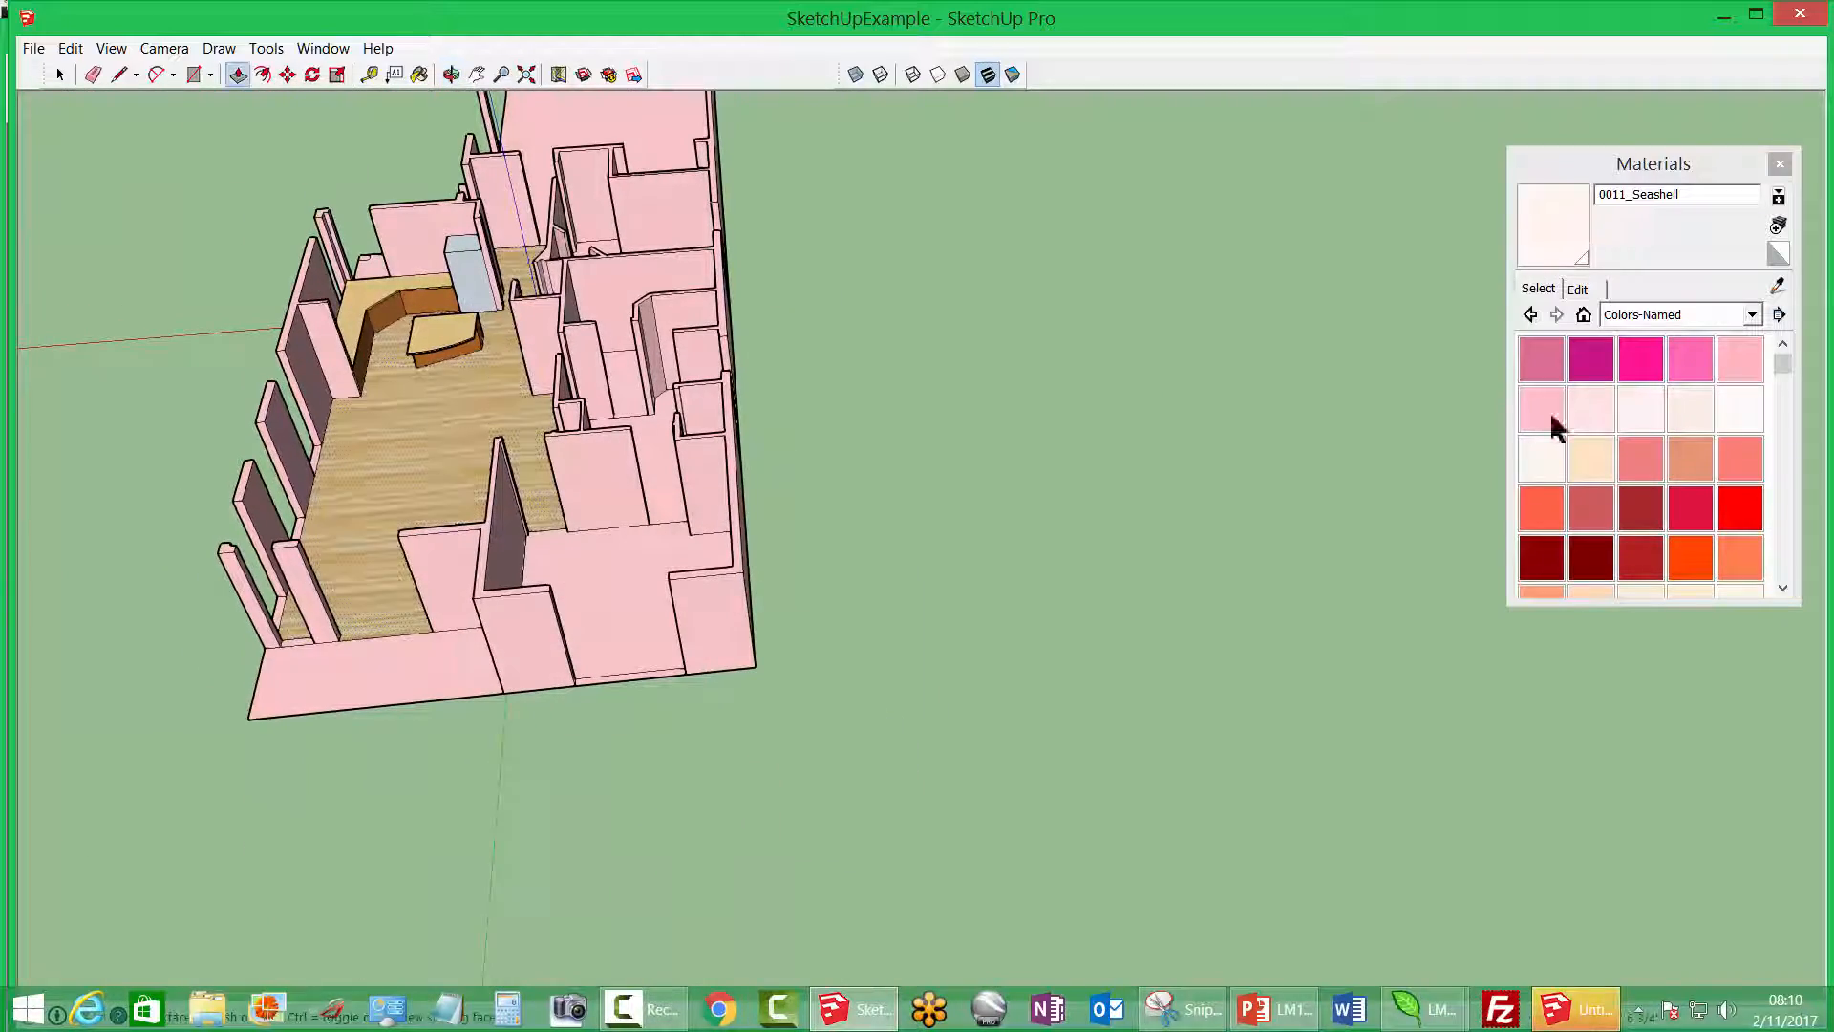
{"action": "left_click", "coordinate": [1752, 314]}
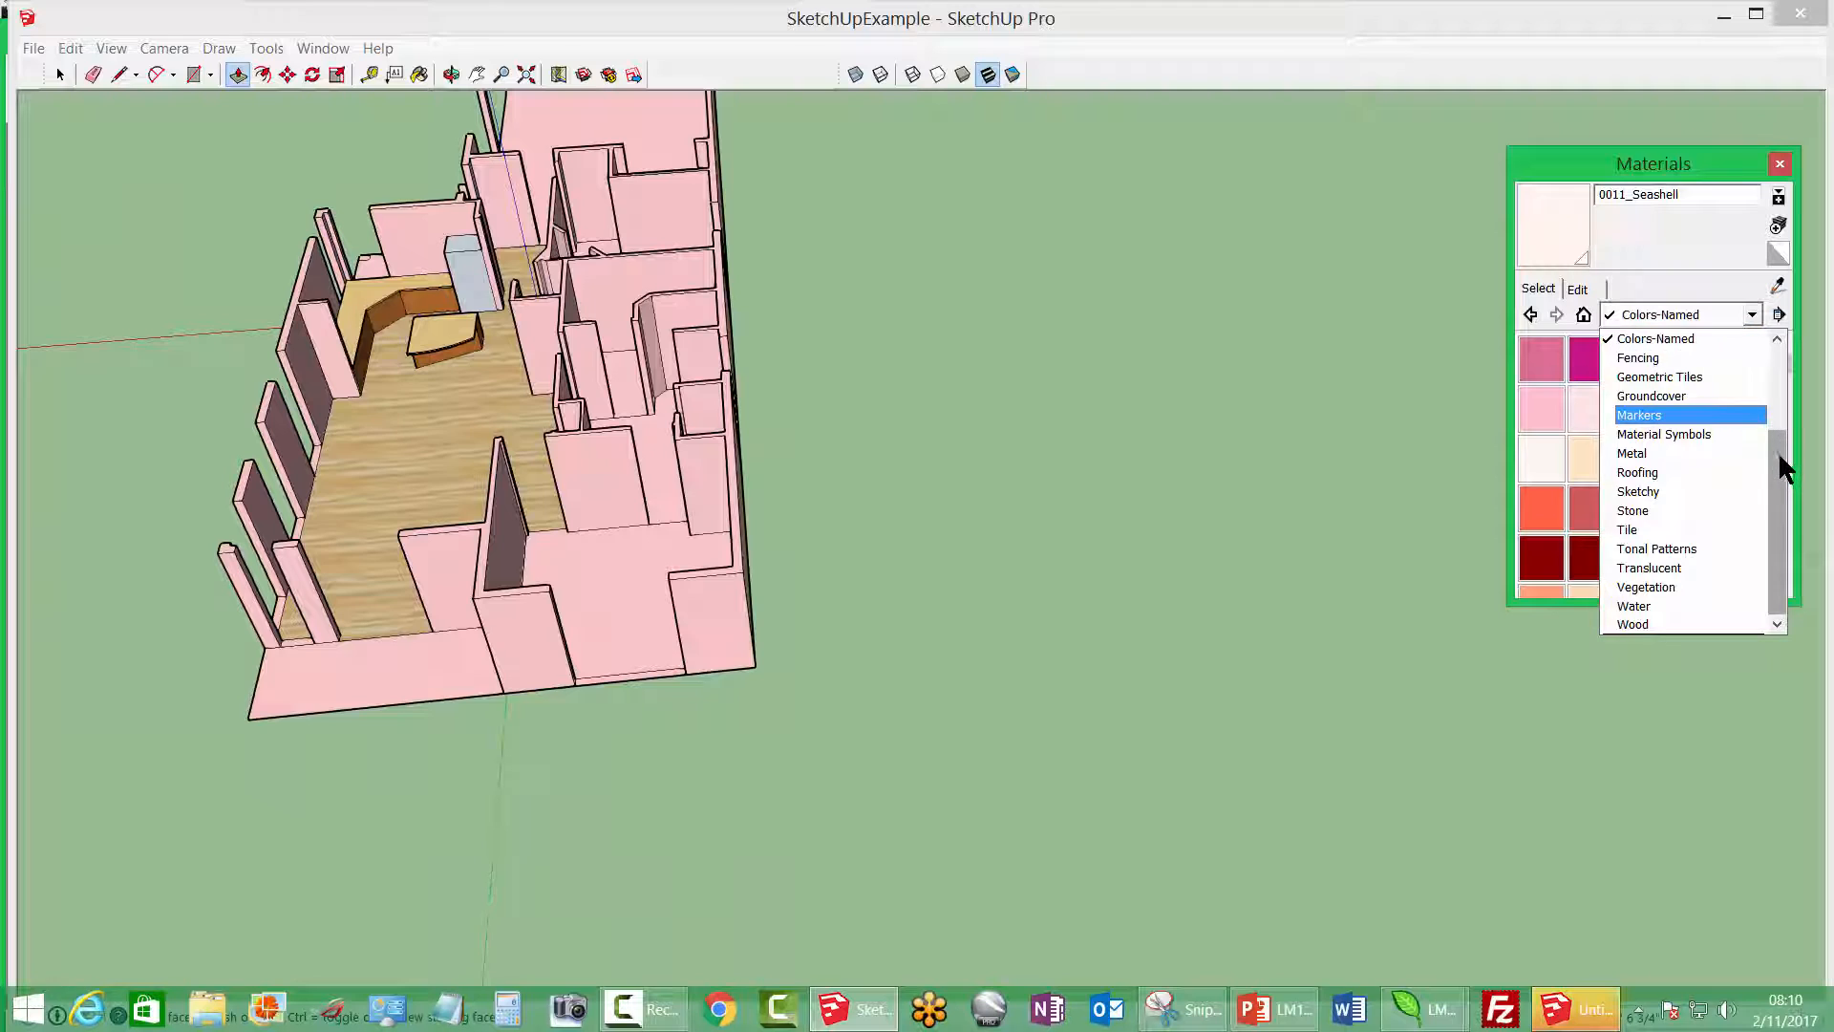
{"action": "left_click_drag", "start_coordinate": [1779, 451], "coordinate": [1779, 406]}
{"action": "left_click", "coordinate": [1663, 415]}
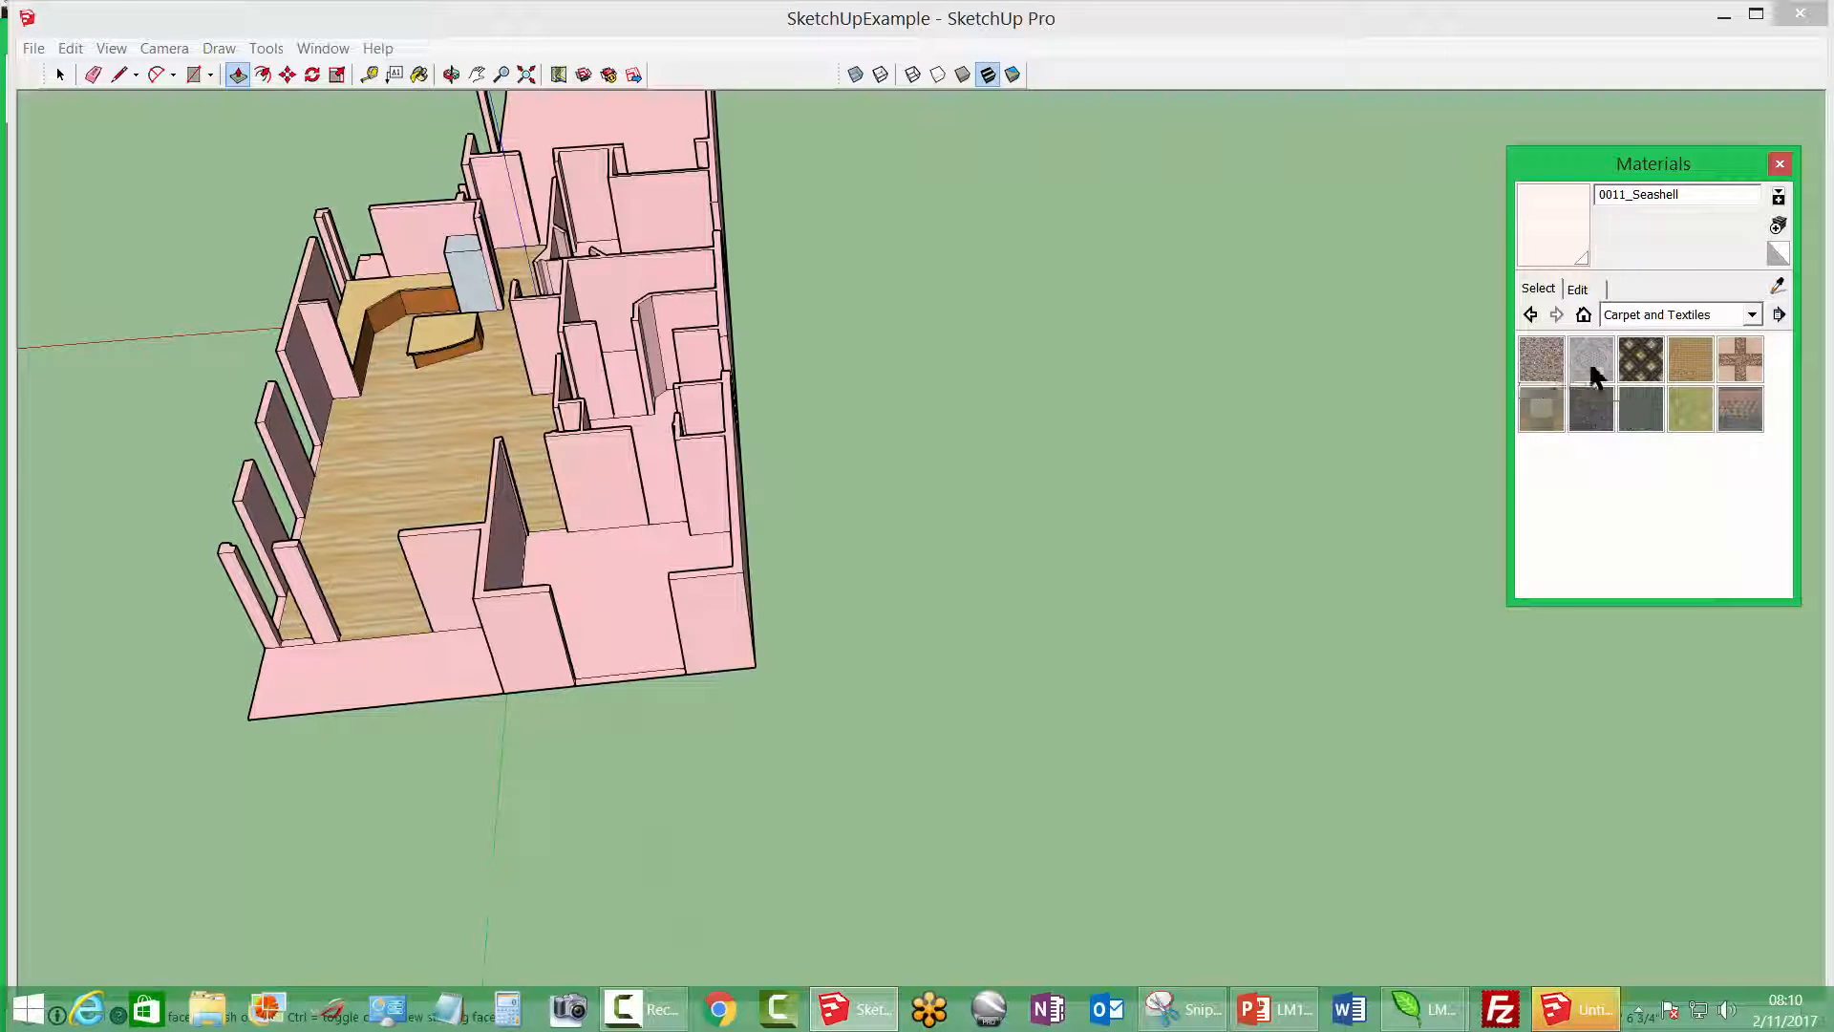
{"action": "left_click", "coordinate": [1591, 368]}
{"action": "left_click", "coordinate": [643, 550]}
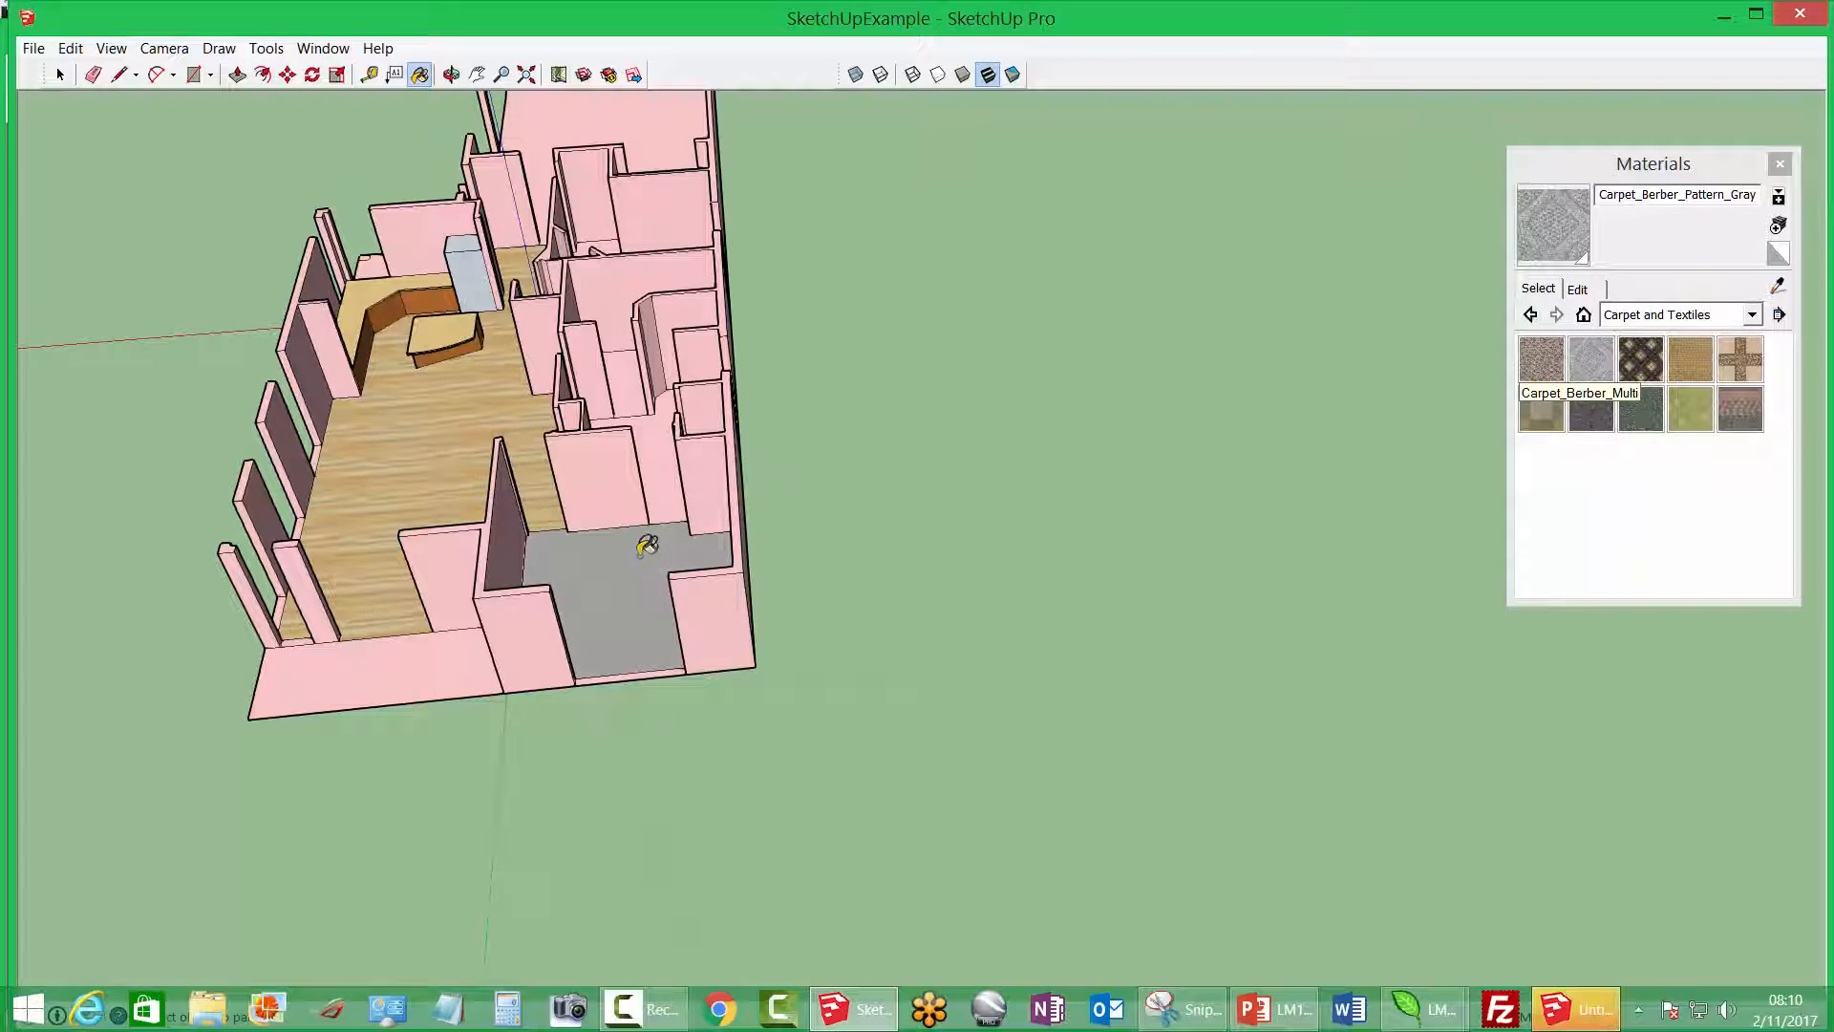
Paint the floors of the other two bedrooms and the small closets with Carpet_Berber_Pattern_Gray
{"action": "middle_click_drag", "start_coordinate": [647, 546], "coordinate": [613, 394]}
{"action": "left_click", "coordinate": [620, 325]}
{"action": "middle_click_drag", "start_coordinate": [644, 214], "coordinate": [721, 565], "text": "shift"}
{"action": "left_click", "coordinate": [710, 548]}
{"action": "middle_click_drag", "start_coordinate": [670, 668], "coordinate": [890, 327], "text": "shift"}
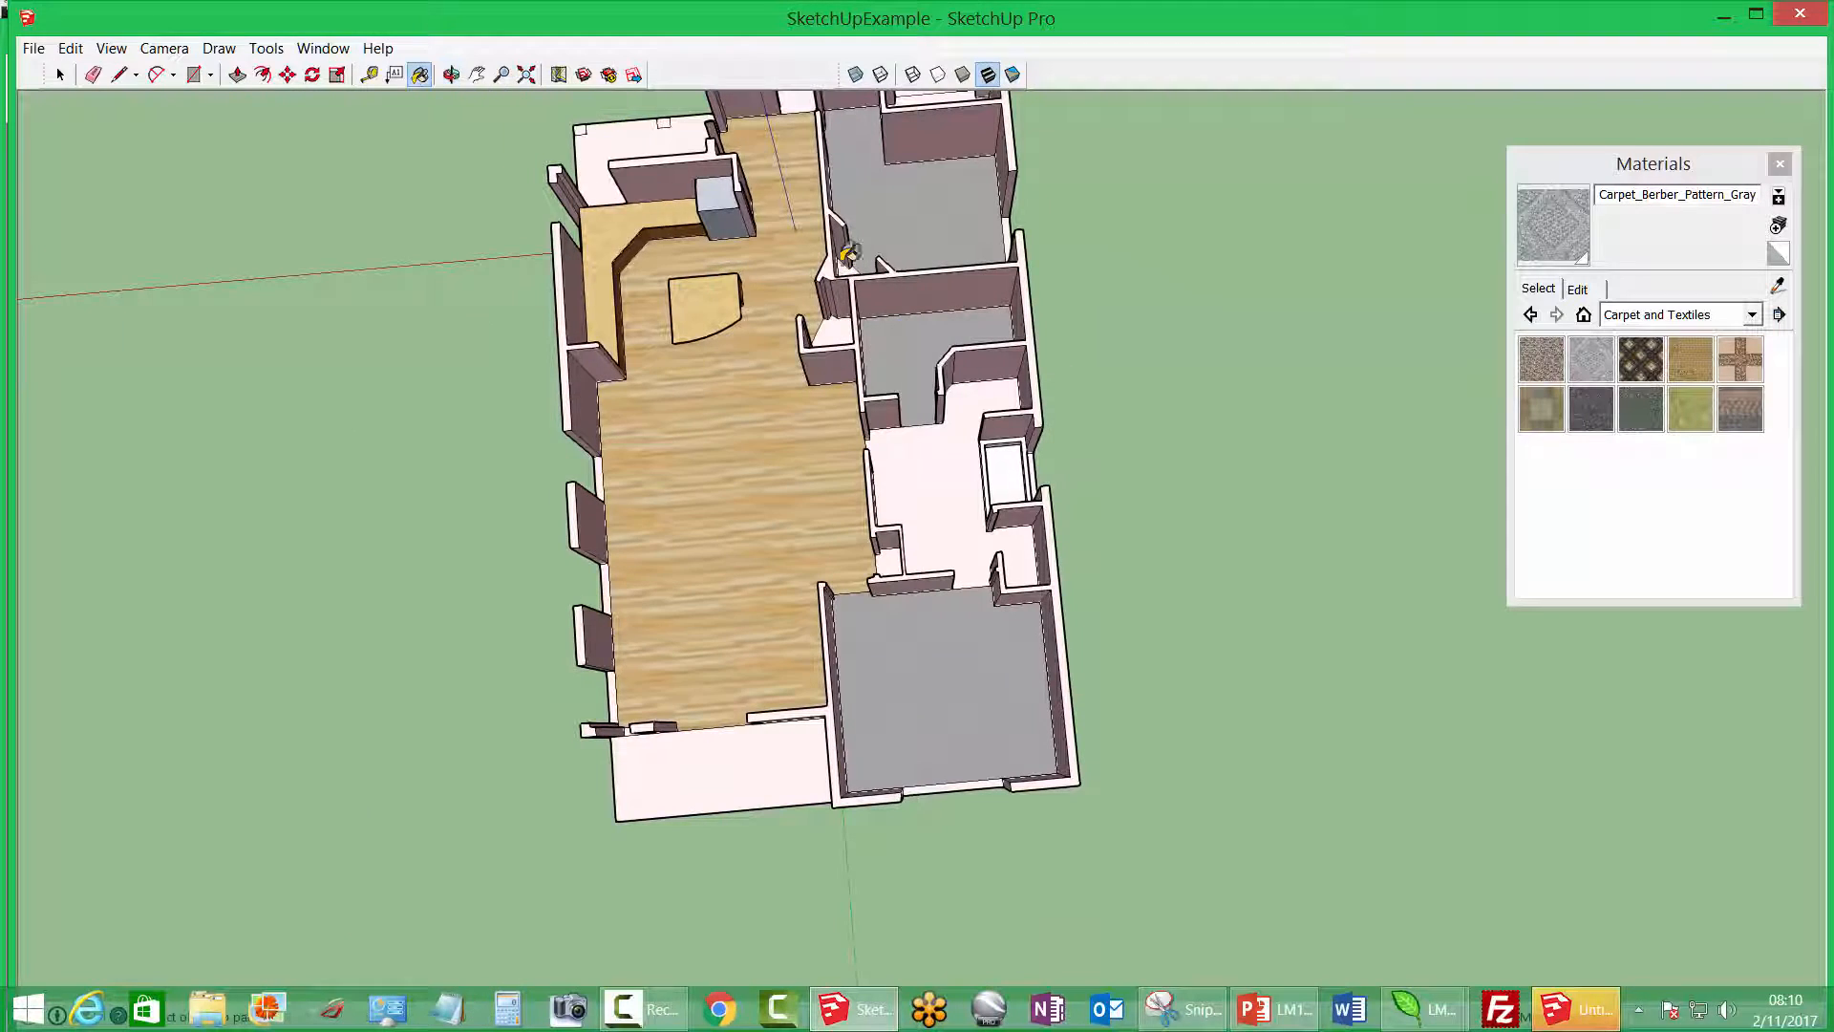
{"action": "left_click", "coordinate": [841, 330]}
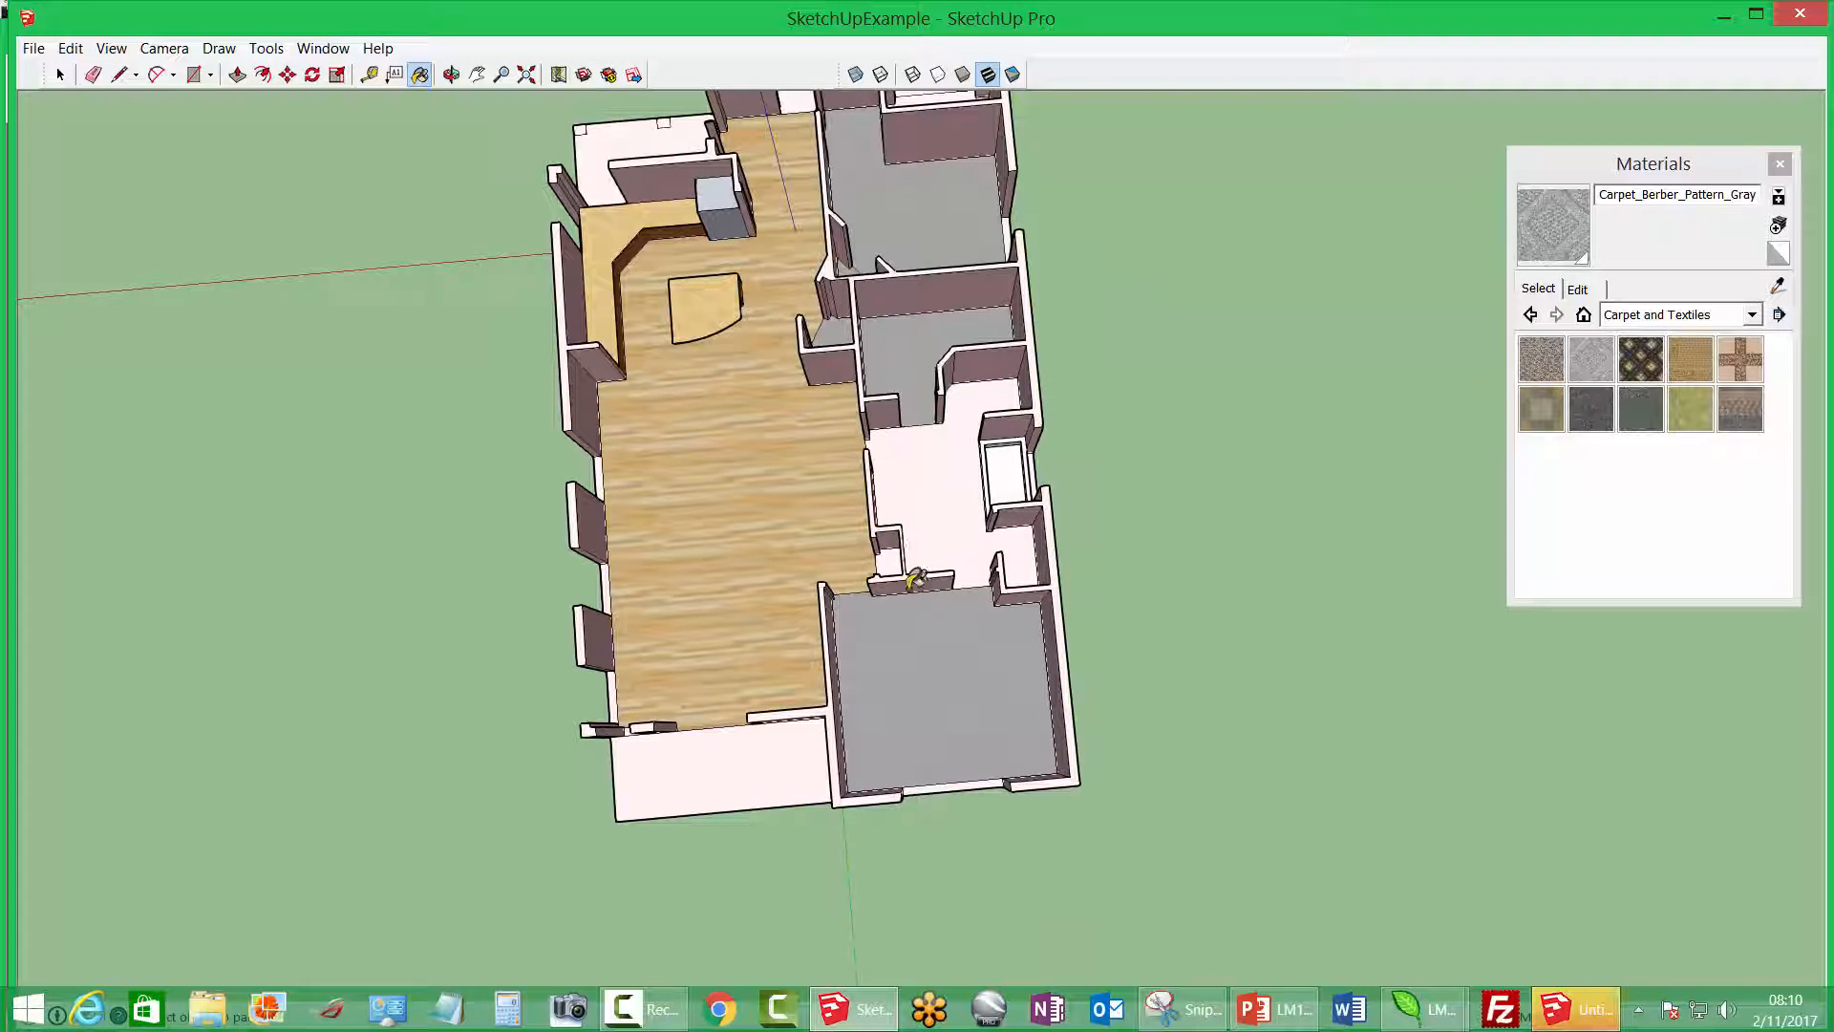
{"action": "left_click", "coordinate": [893, 552]}
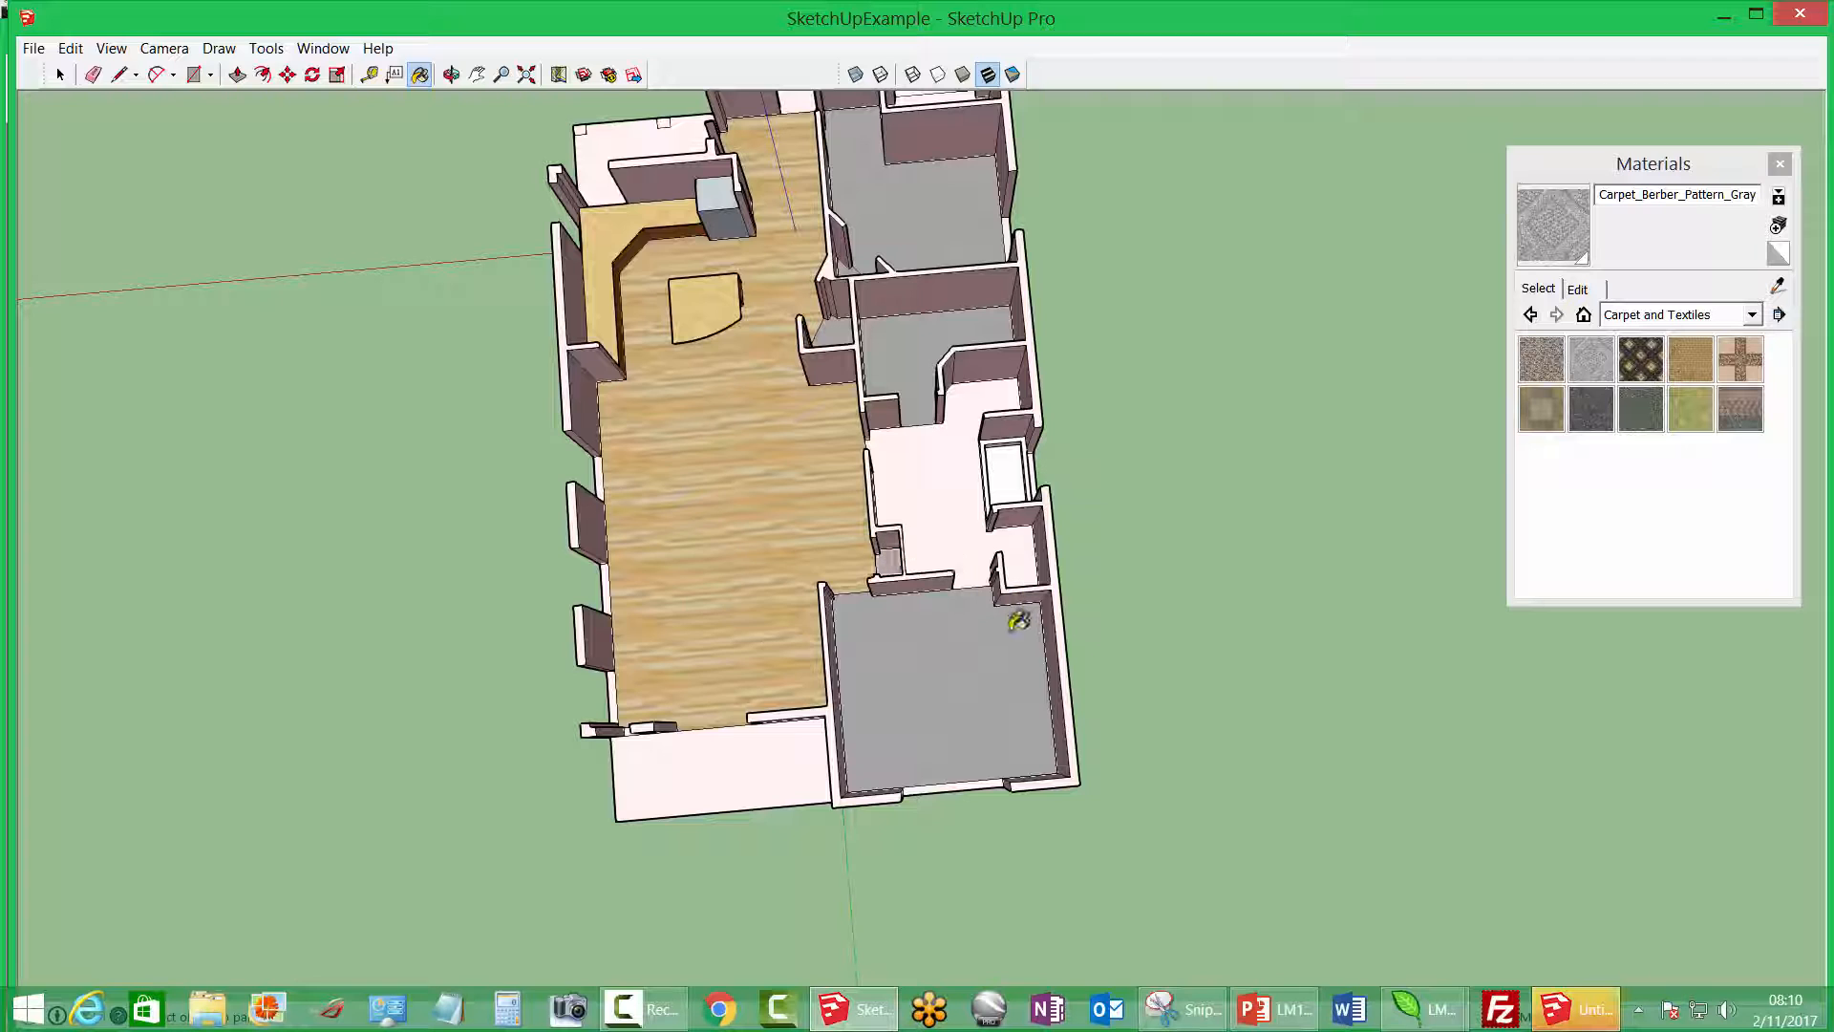
Paint the bathroom floor around the tub with Stone_Masonry_Multi
{"action": "left_click", "coordinate": [1751, 314]}
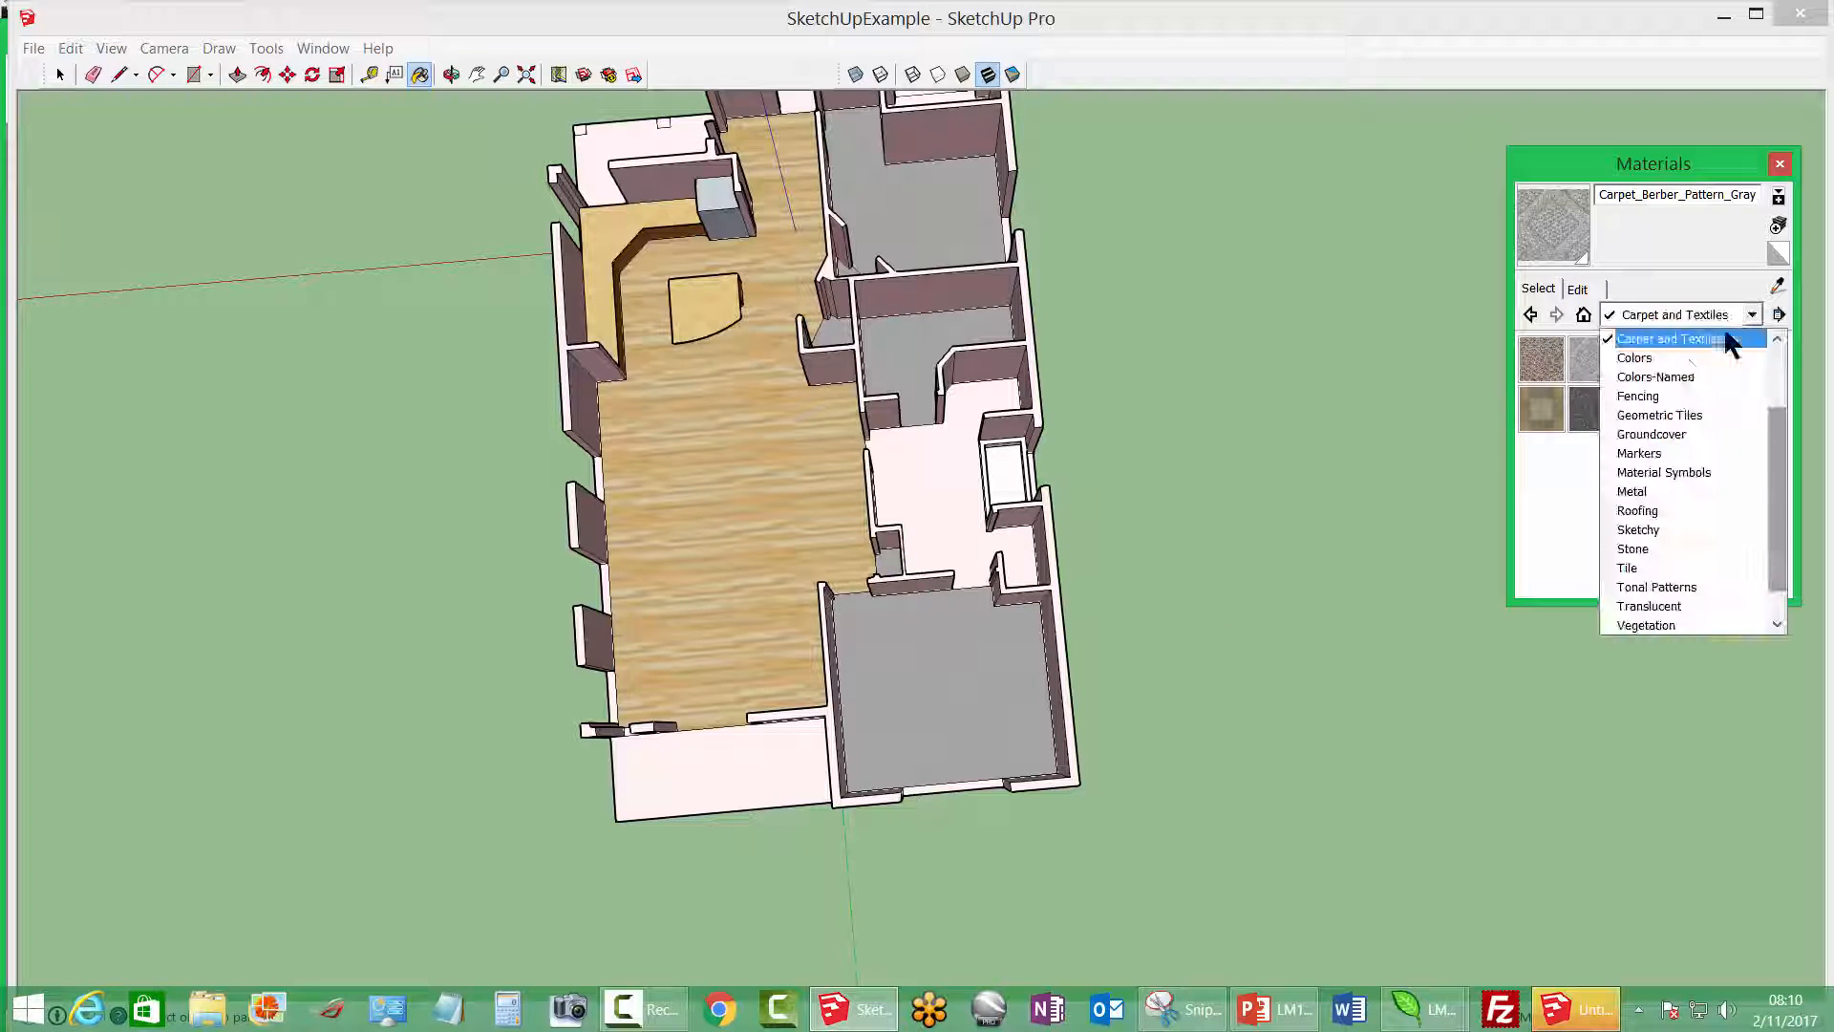
{"action": "left_click", "coordinate": [1633, 549]}
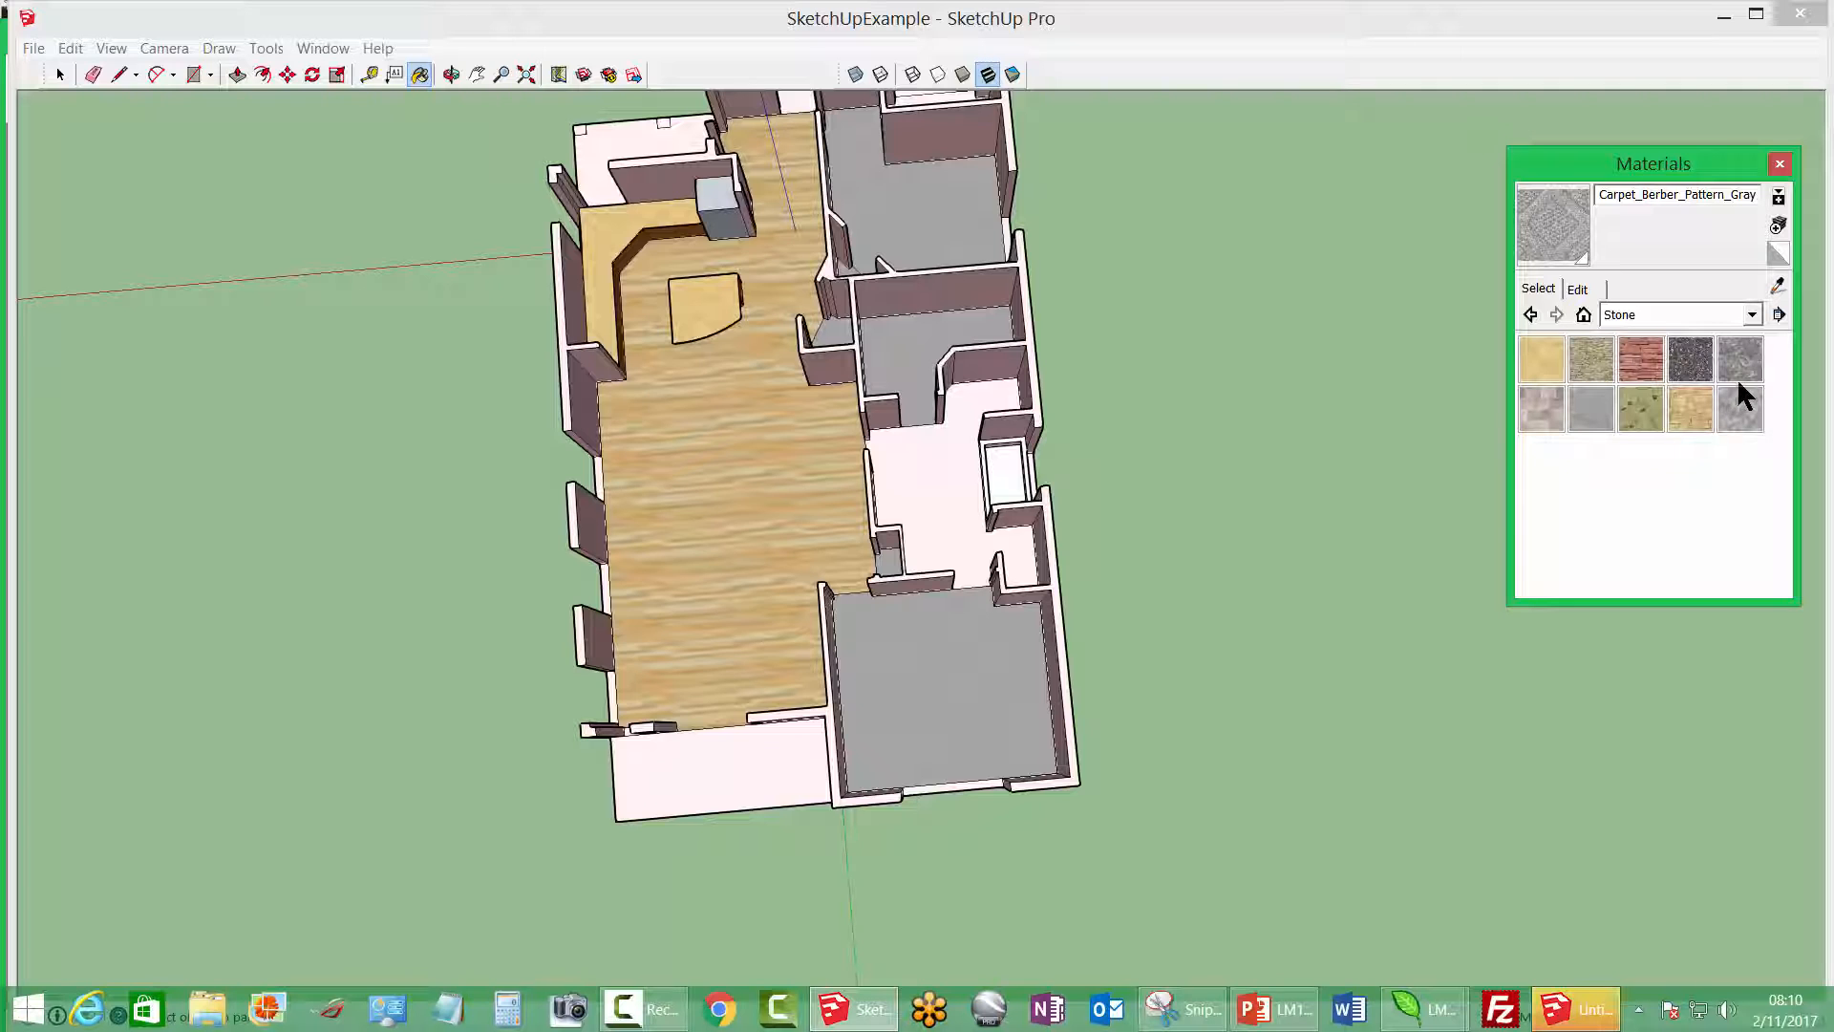
{"action": "left_click", "coordinate": [1557, 427]}
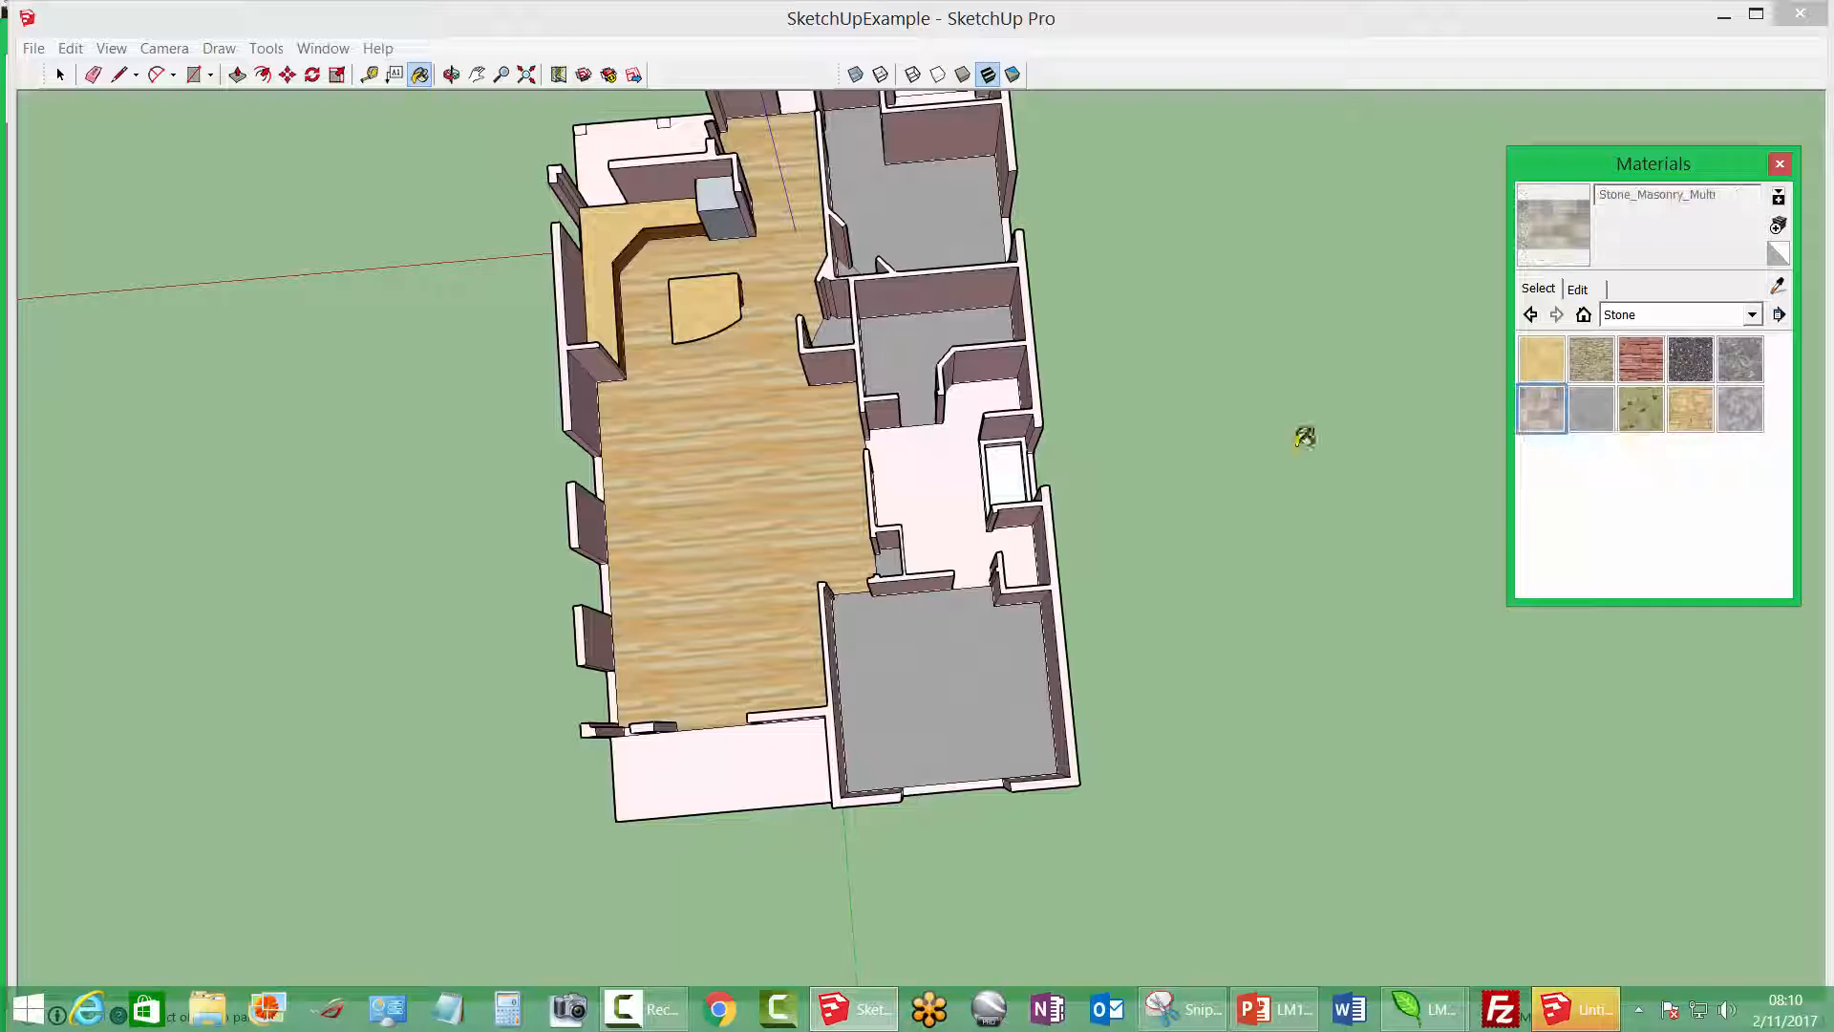
{"action": "left_click", "coordinate": [947, 483]}
Paint the large garage floor and its adjoining strip by the interior wall with Concrete_Aggregate_Smoke from the Asphalt and Concrete materials
{"action": "middle_click_drag", "start_coordinate": [866, 134], "coordinate": [934, 328]}
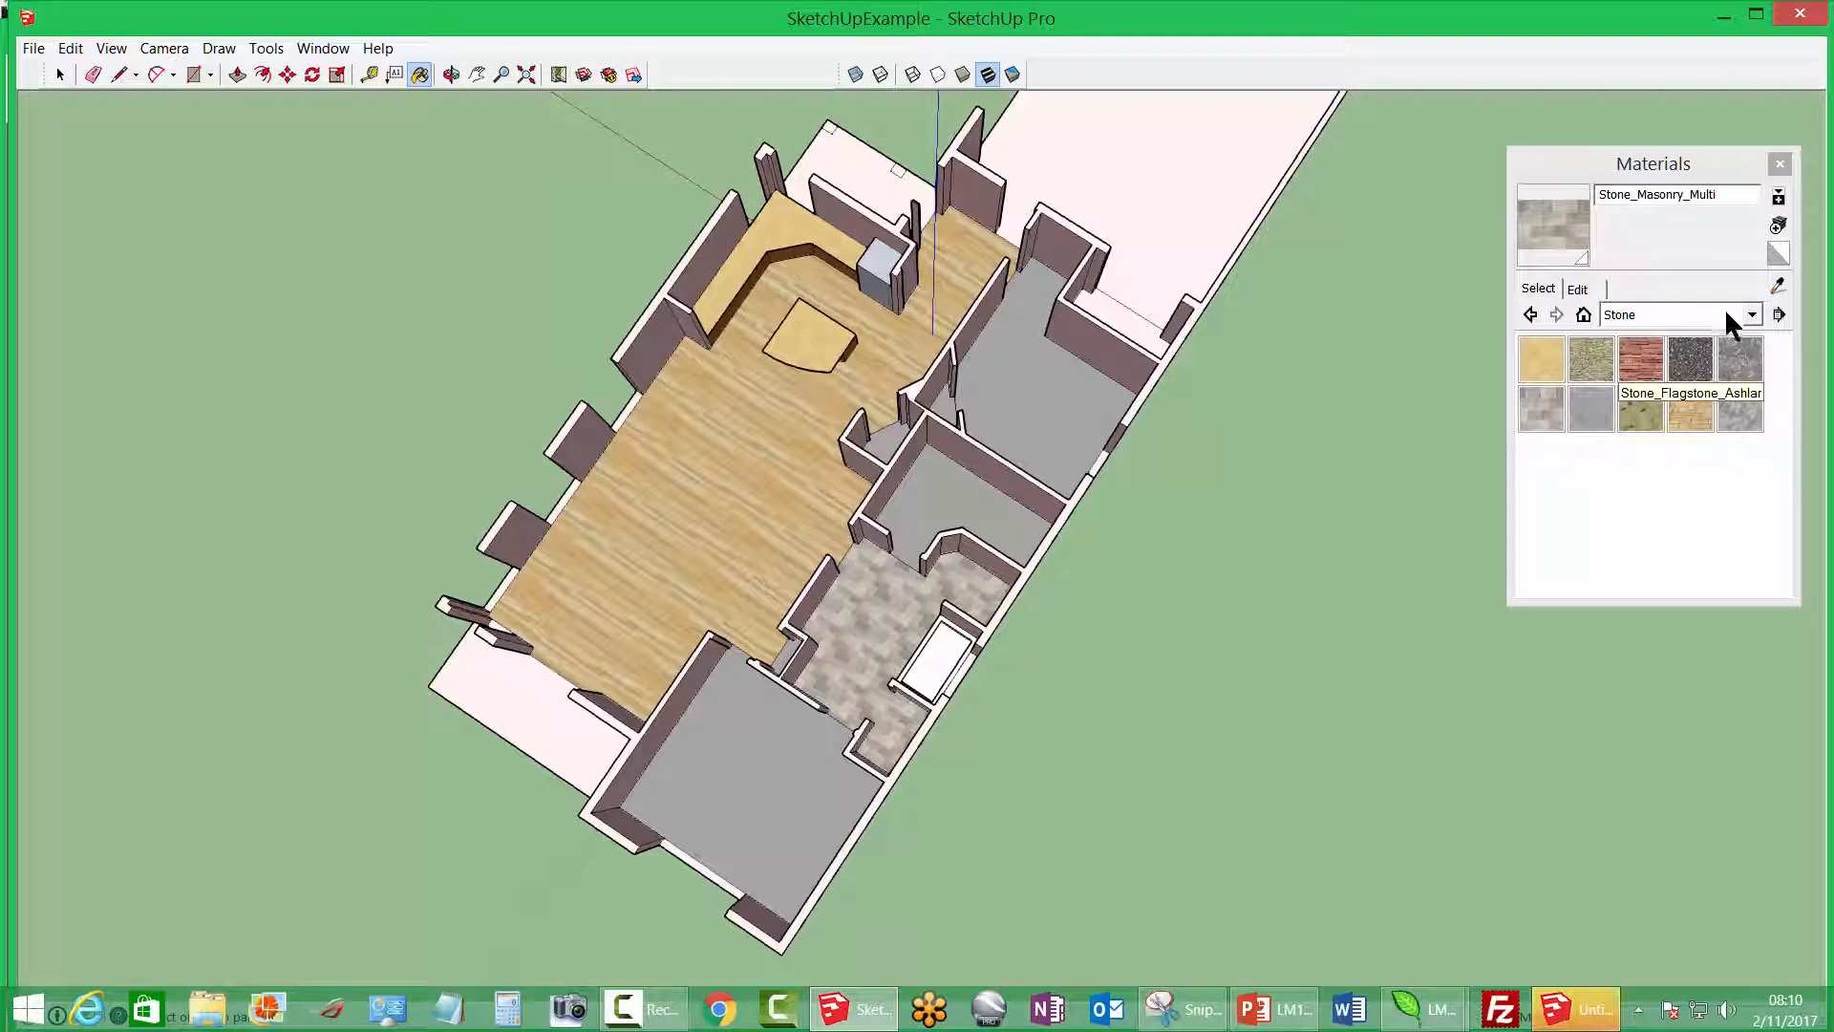
{"action": "left_click", "coordinate": [1750, 315]}
{"action": "scroll", "coordinate": [1662, 378], "scroll_direction": "up", "scroll_amount": 3}
{"action": "scroll", "coordinate": [1660, 368], "scroll_direction": "up", "scroll_amount": 4}
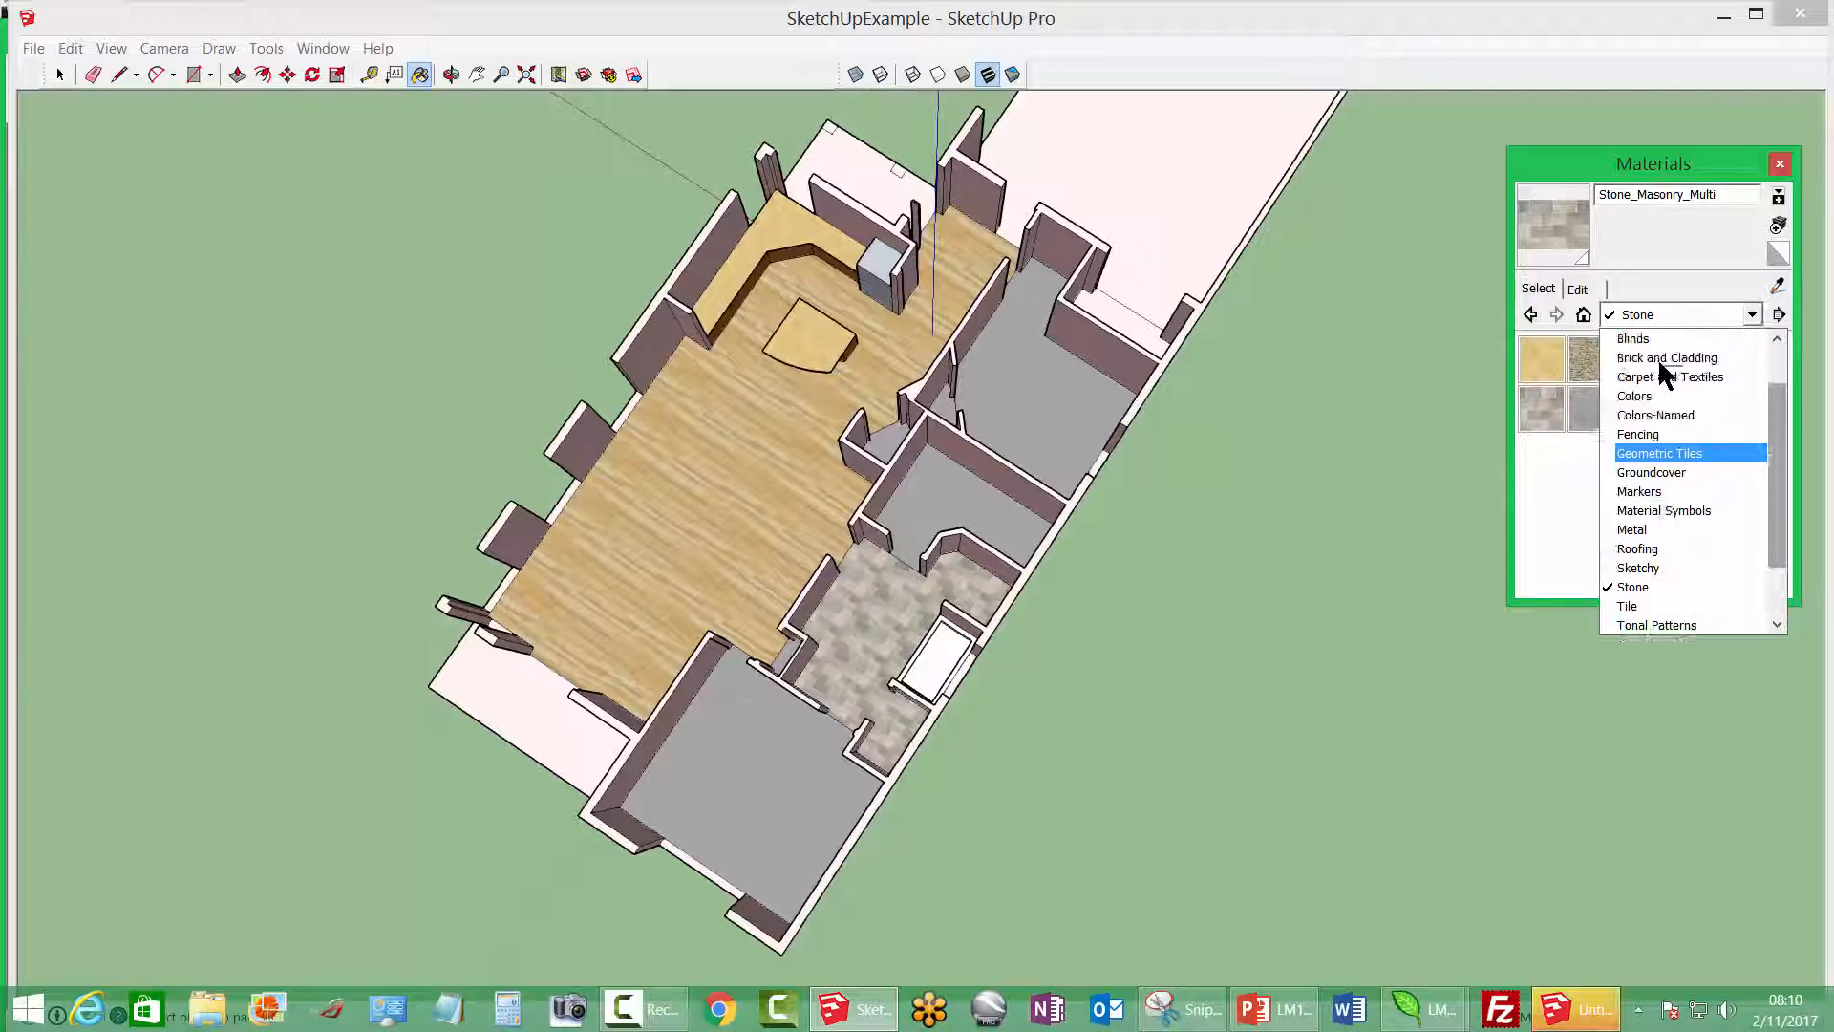
{"action": "left_click", "coordinate": [1650, 359]}
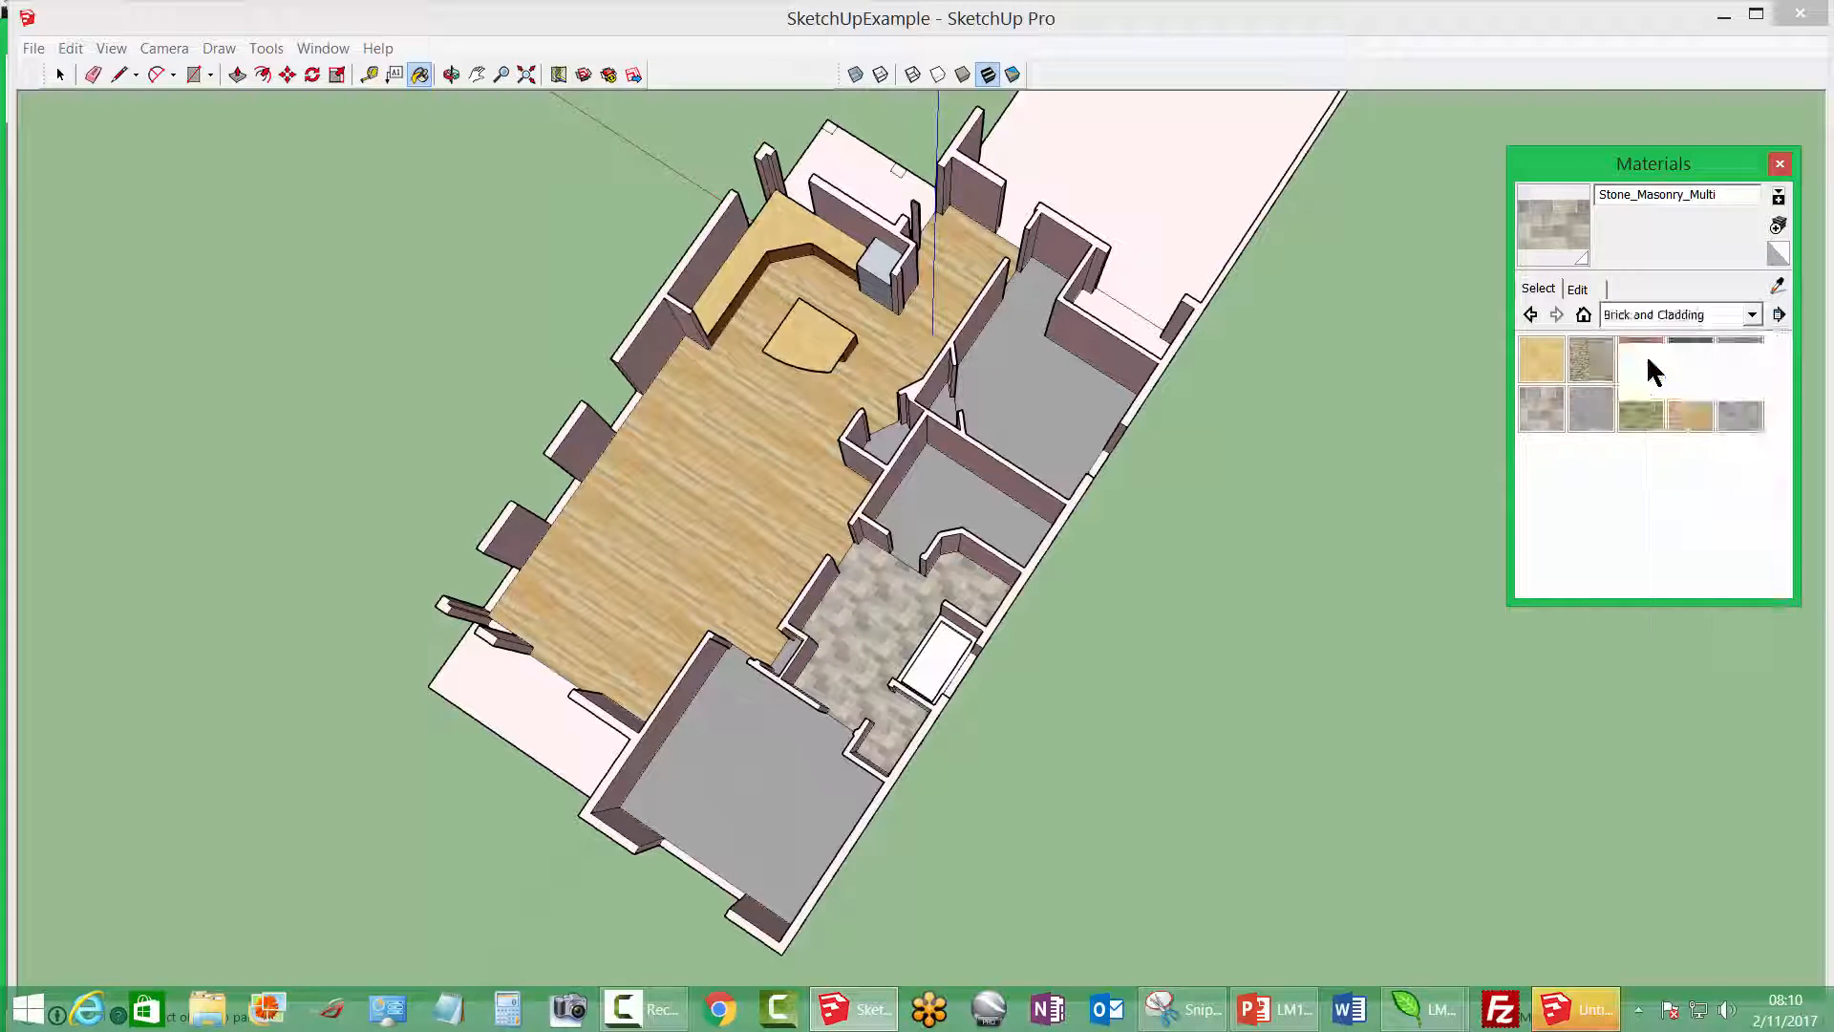
{"action": "left_click", "coordinate": [1752, 314]}
{"action": "scroll", "coordinate": [1667, 366], "scroll_direction": "up", "scroll_amount": 2}
{"action": "scroll", "coordinate": [1665, 355], "scroll_direction": "up", "scroll_amount": 3}
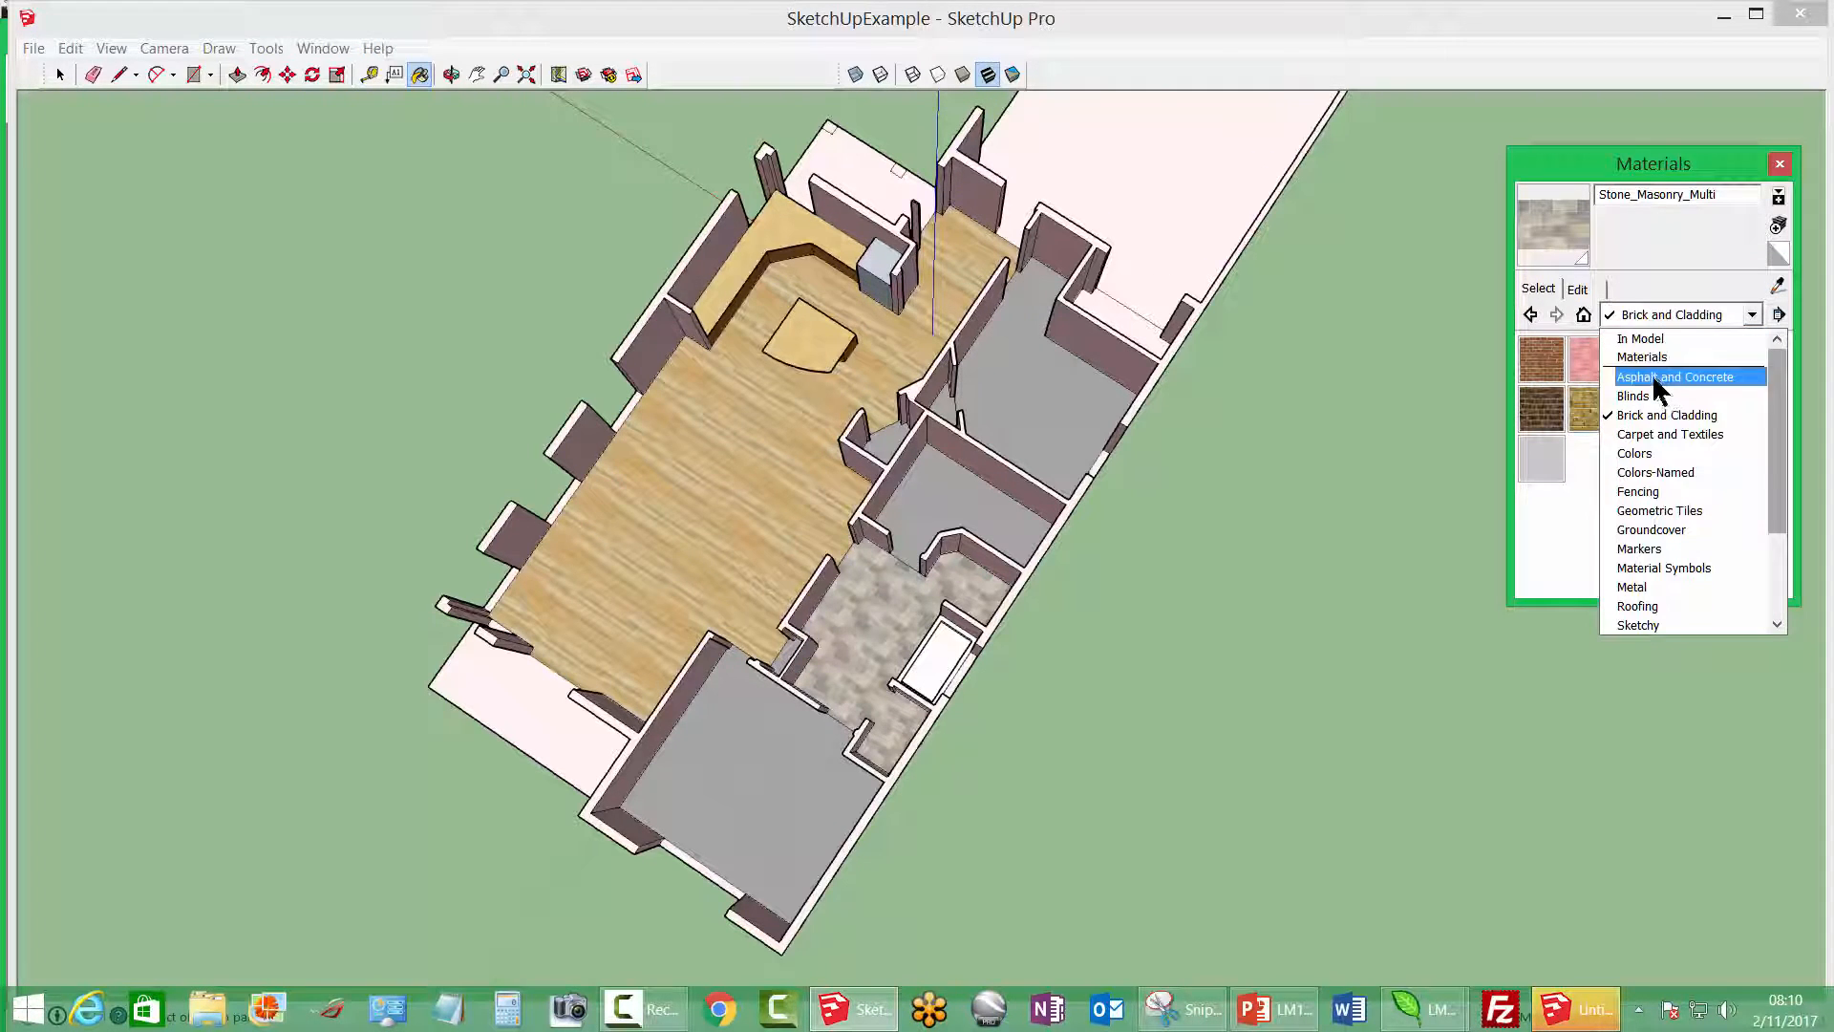
{"action": "left_click", "coordinate": [1653, 376]}
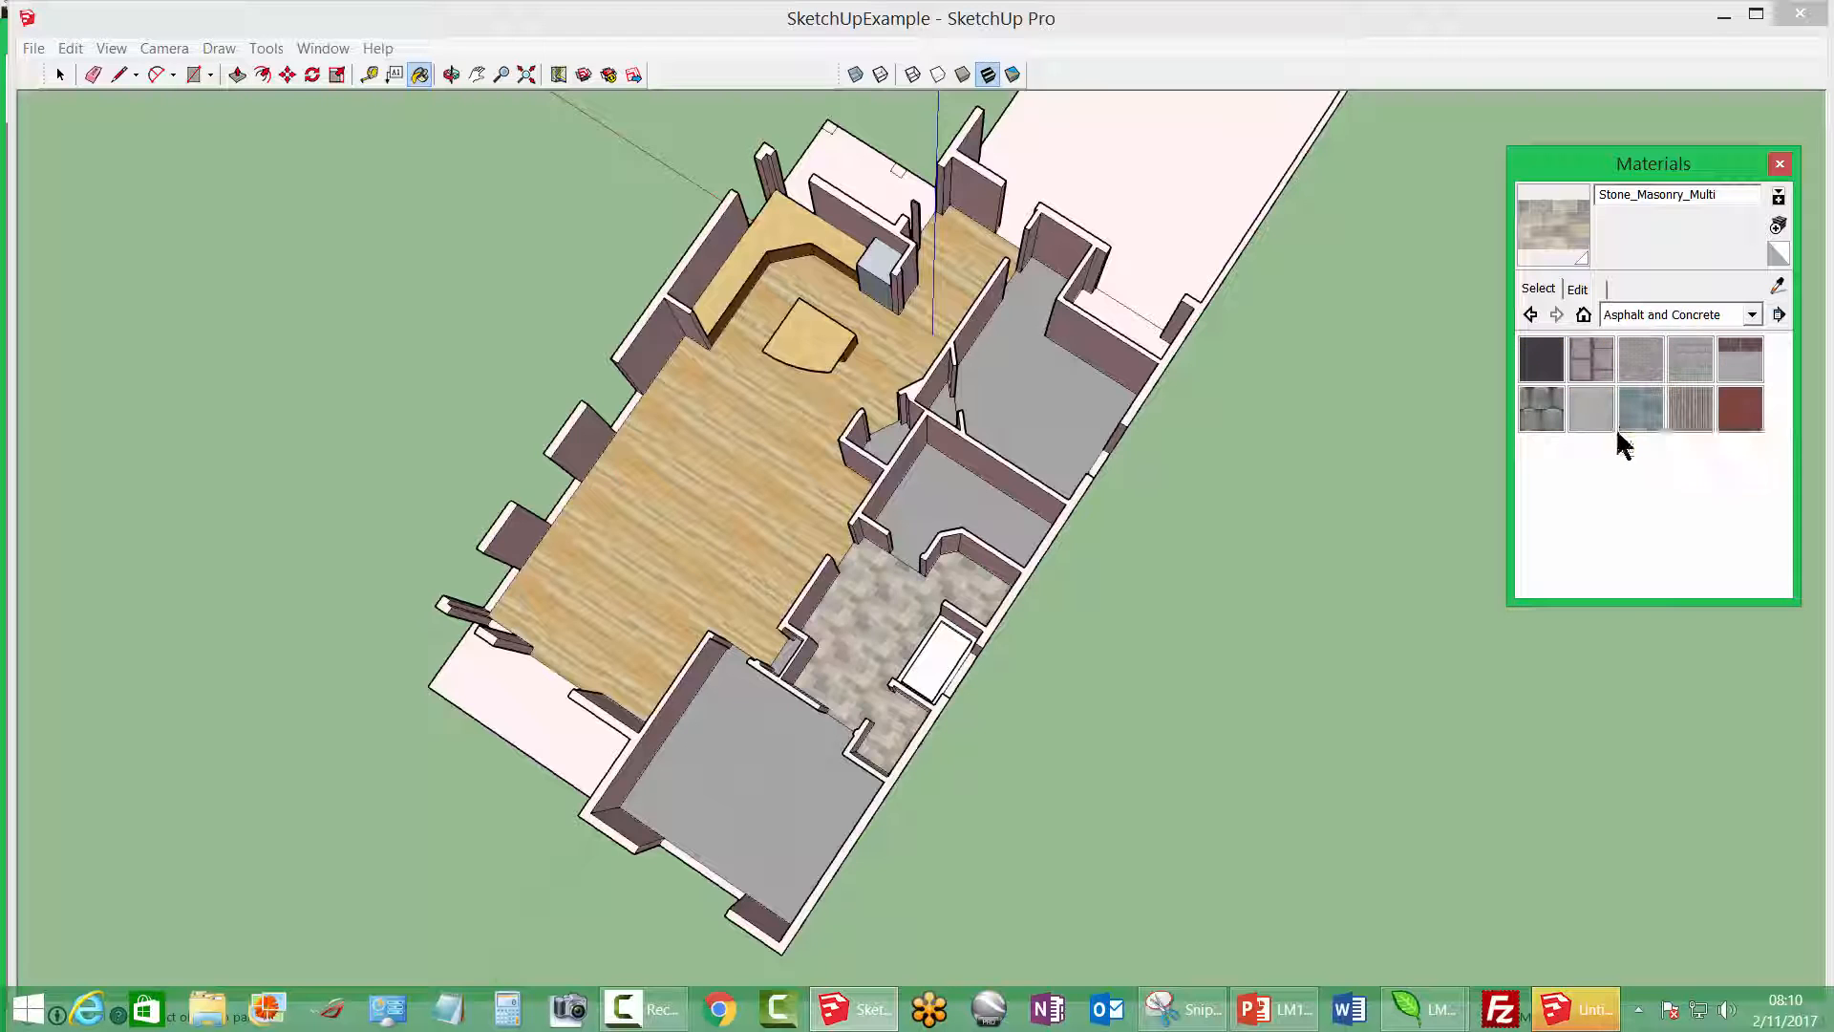
{"action": "left_click", "coordinate": [1596, 409]}
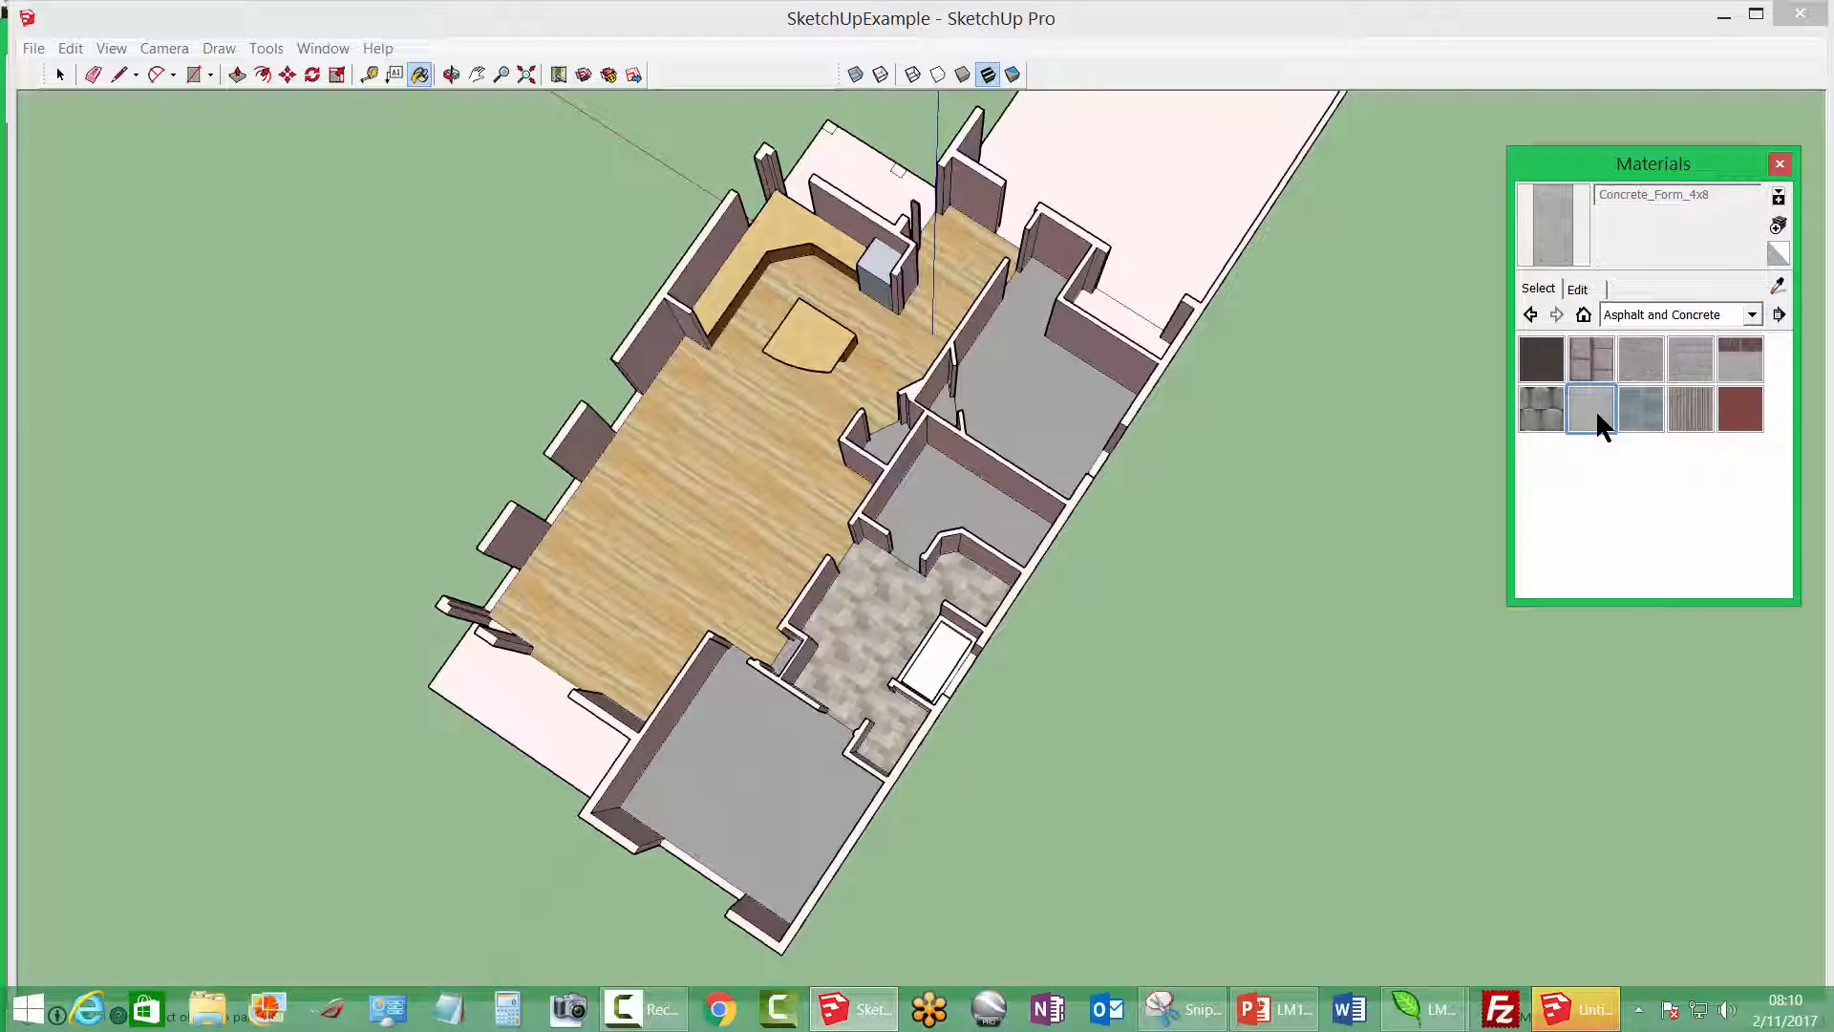
{"action": "left_click", "coordinate": [1630, 361]}
{"action": "left_click", "coordinate": [1127, 253]}
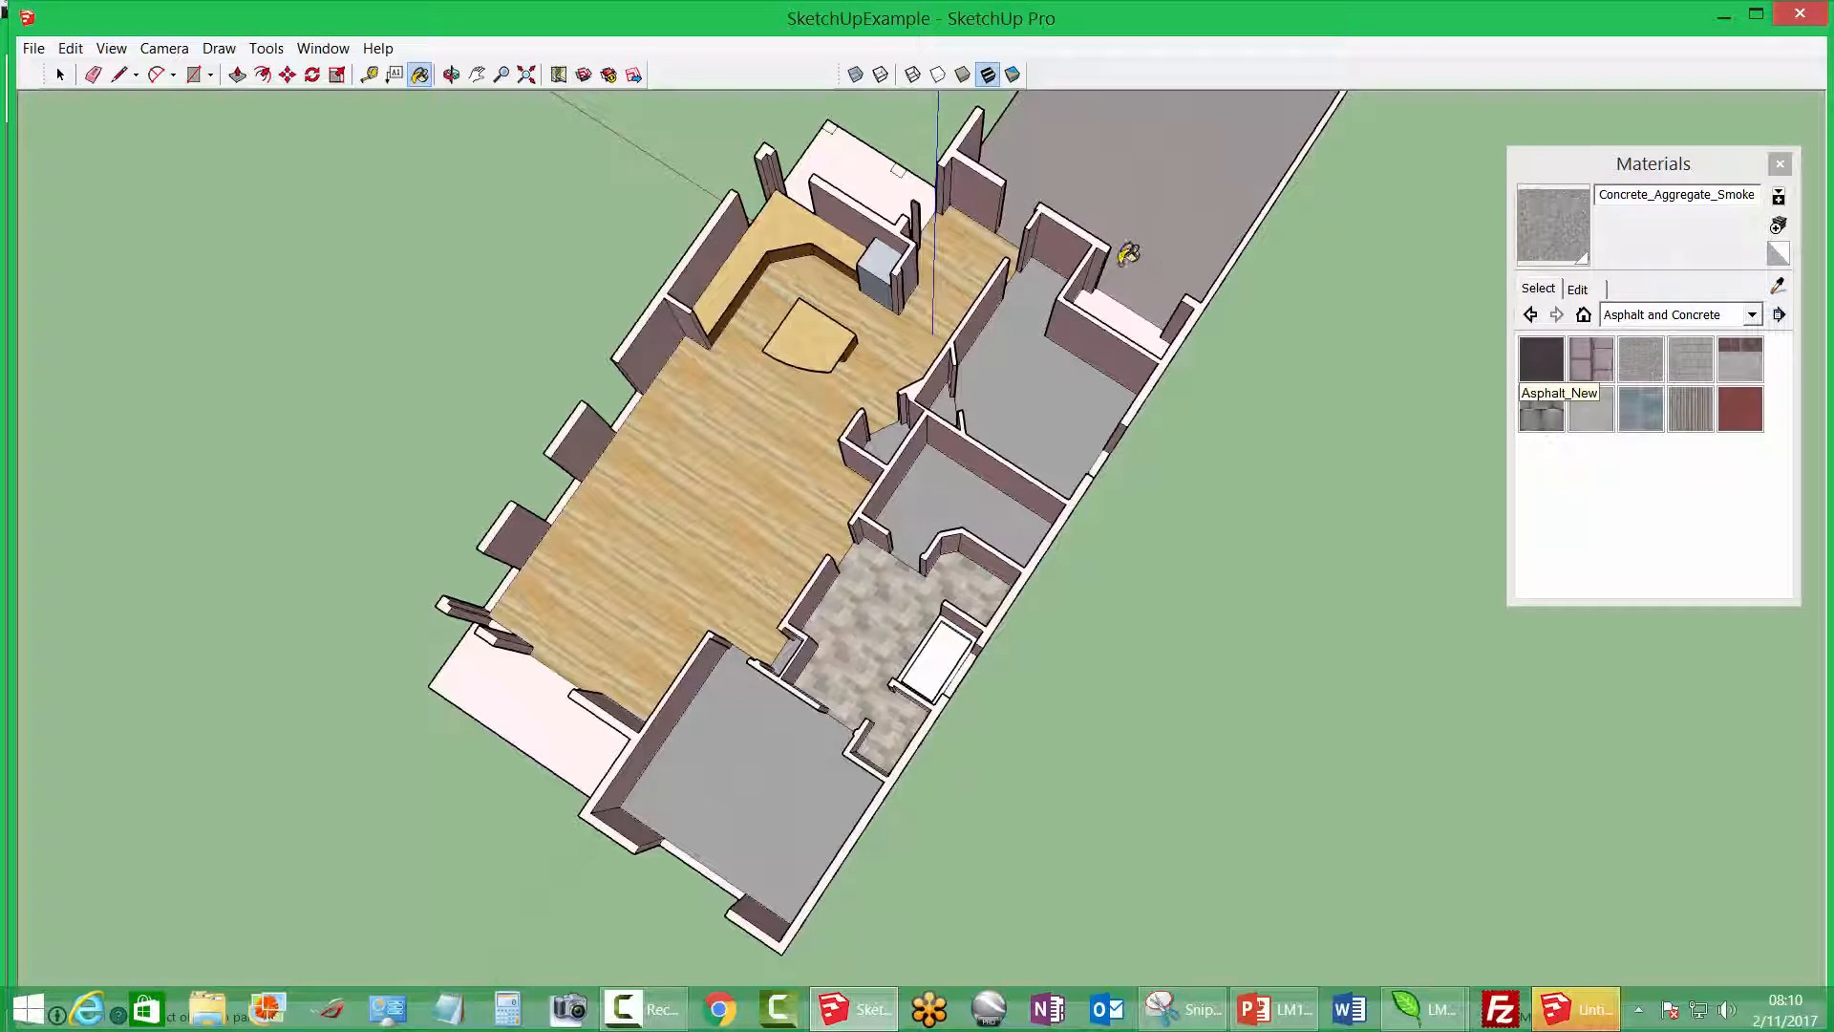
{"action": "left_click", "coordinate": [1127, 307]}
Paint the undersides of the small porch near the kitchen and the adjacent garage floor with Concrete_Aggregate_Smoke
{"action": "mouse_move", "coordinate": [871, 168]}
{"action": "middle_mouse_down"}
{"action": "mouse_move", "coordinate": [1194, 132]}
{"action": "mouse_move", "coordinate": [1180, 143]}
{"action": "middle_mouse_up"}
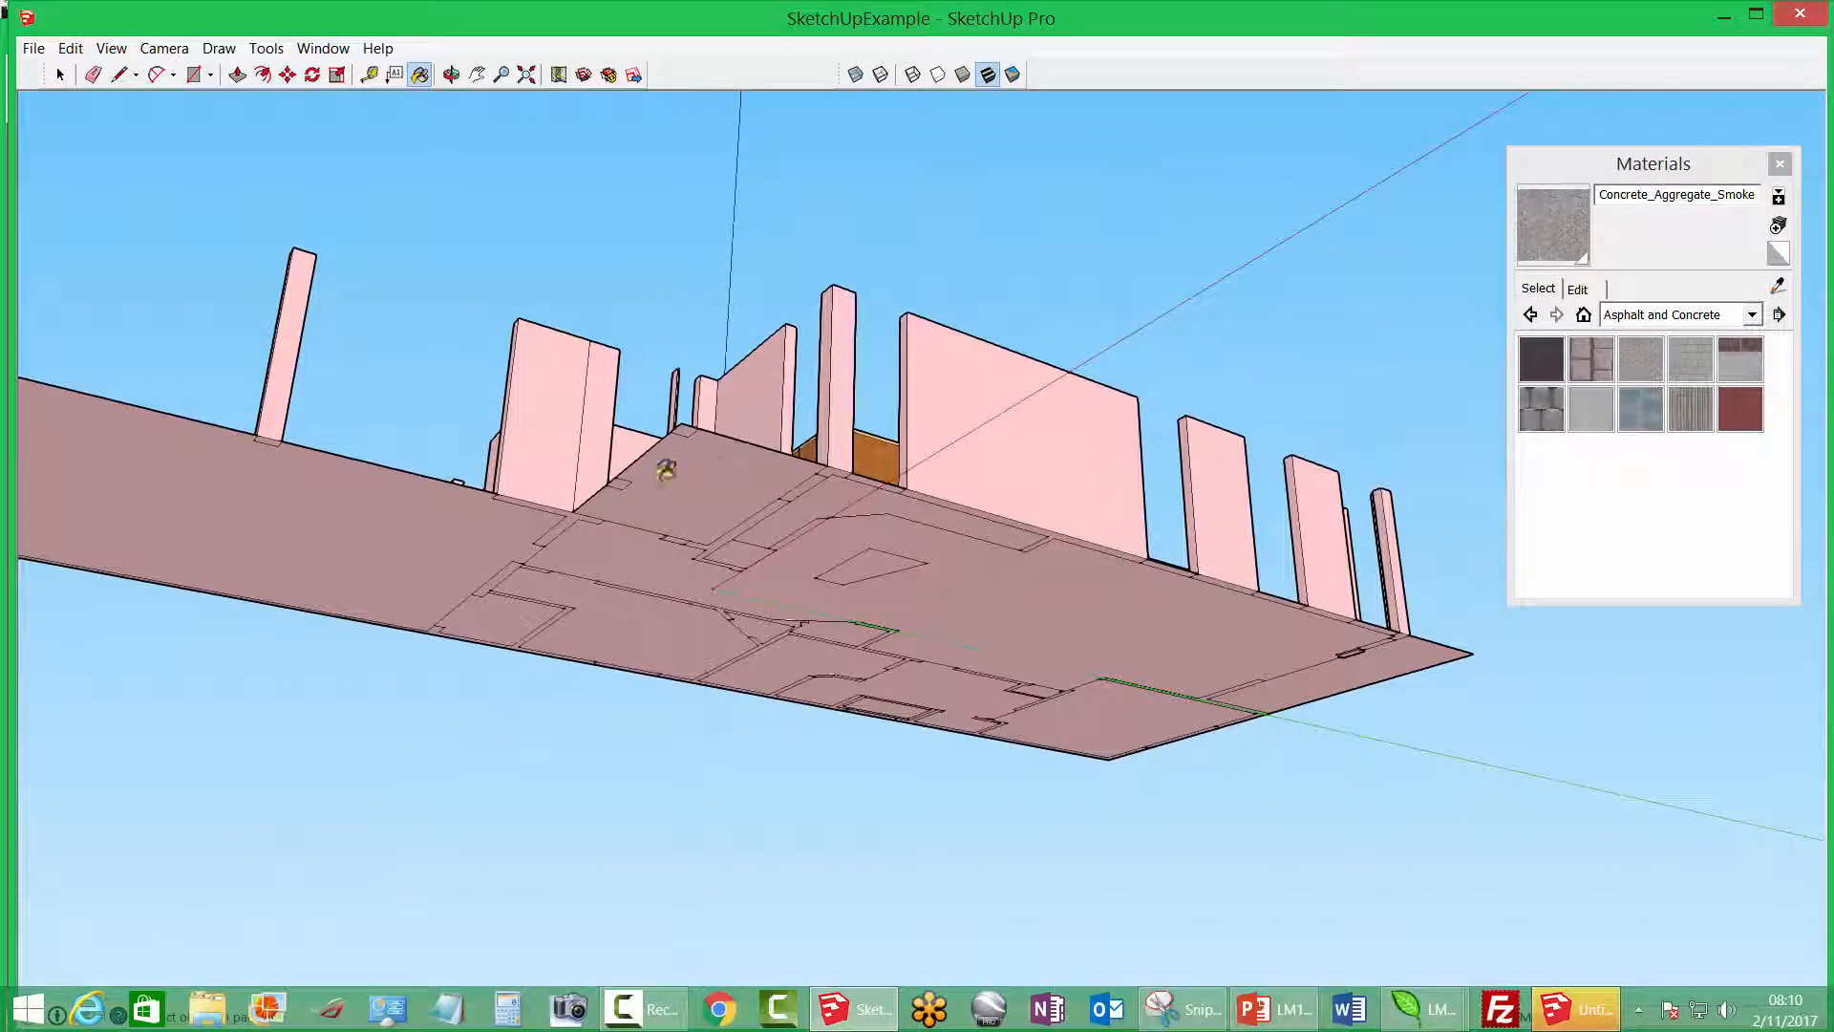
{"action": "left_click", "coordinate": [664, 468]}
{"action": "left_click", "coordinate": [530, 529]}
Push/Pull the undersides of the garage floor and the small kitchen-side porch downward to form thick concrete slabs
{"action": "mouse_move", "coordinate": [530, 528]}
{"action": "middle_mouse_down"}
{"action": "mouse_move", "coordinate": [745, 376]}
{"action": "mouse_move", "coordinate": [656, 668]}
{"action": "mouse_move", "coordinate": [594, 733]}
{"action": "mouse_move", "coordinate": [496, 653]}
{"action": "mouse_move", "coordinate": [363, 679]}
{"action": "middle_mouse_up"}
{"action": "left_click", "coordinate": [237, 74]}
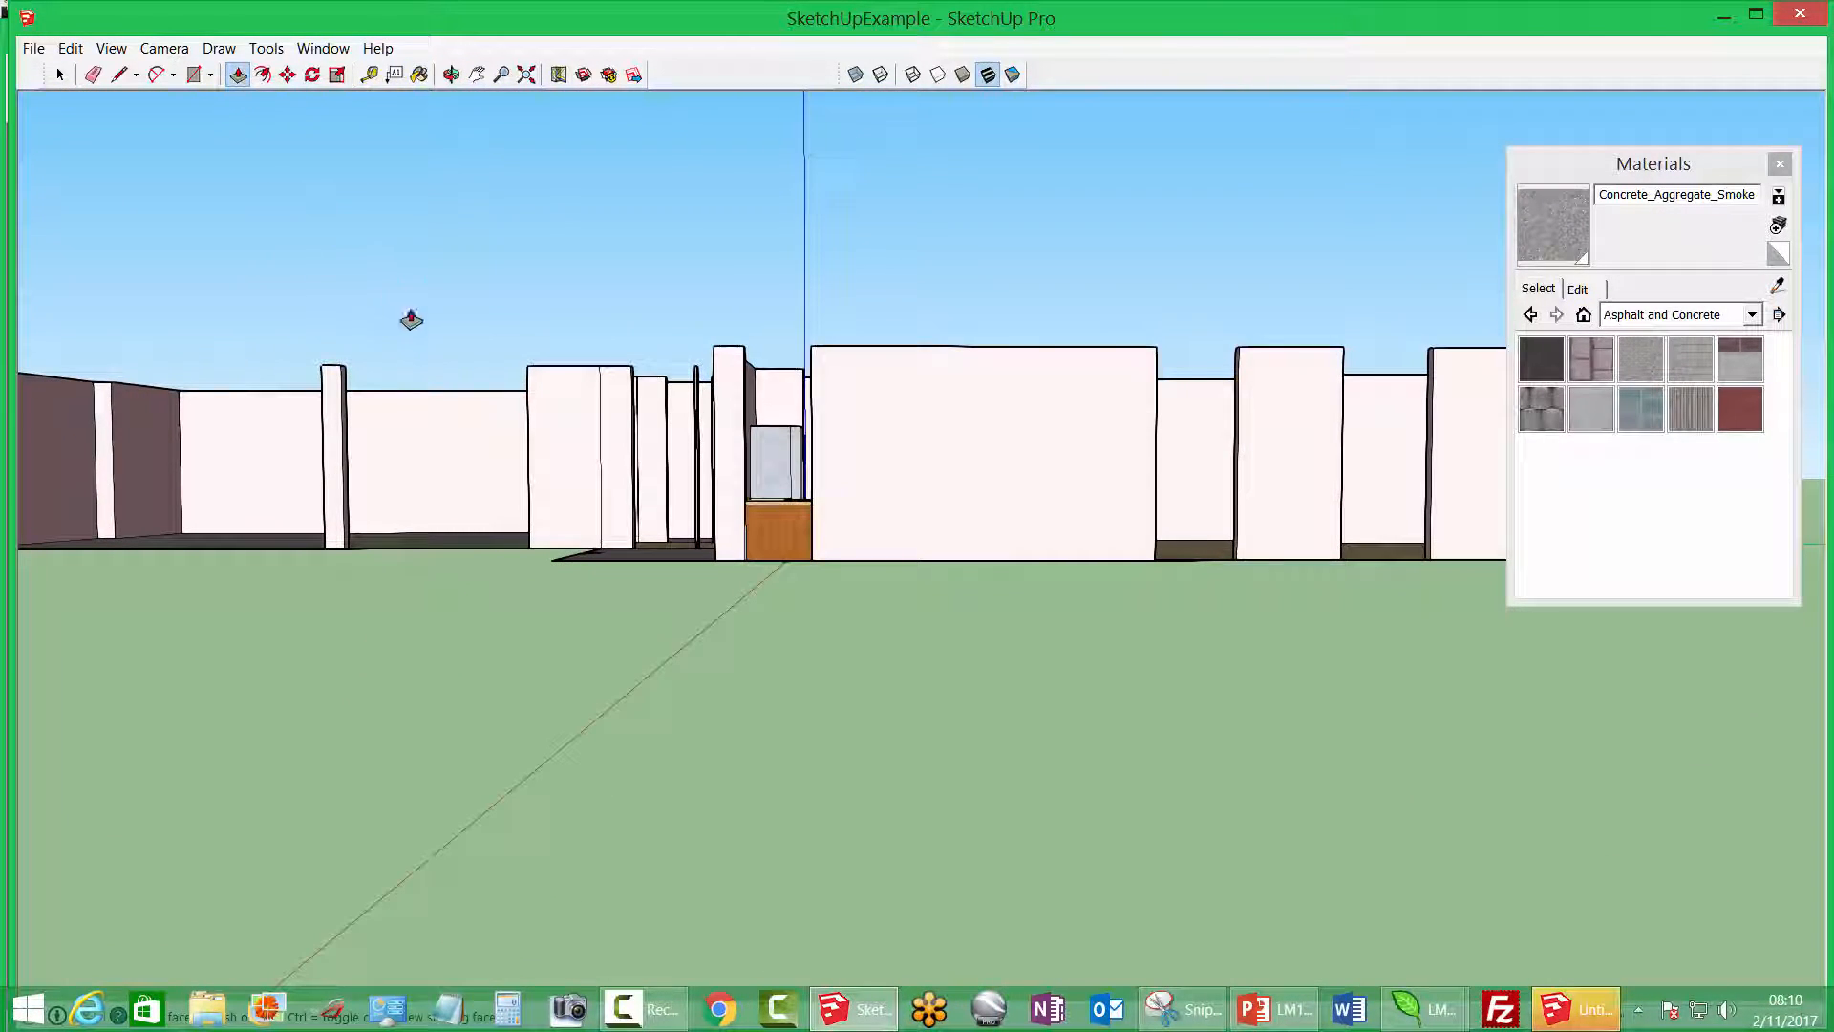
{"action": "middle_click_drag", "start_coordinate": [408, 315], "coordinate": [430, 360]}
{"action": "left_click", "coordinate": [438, 542]}
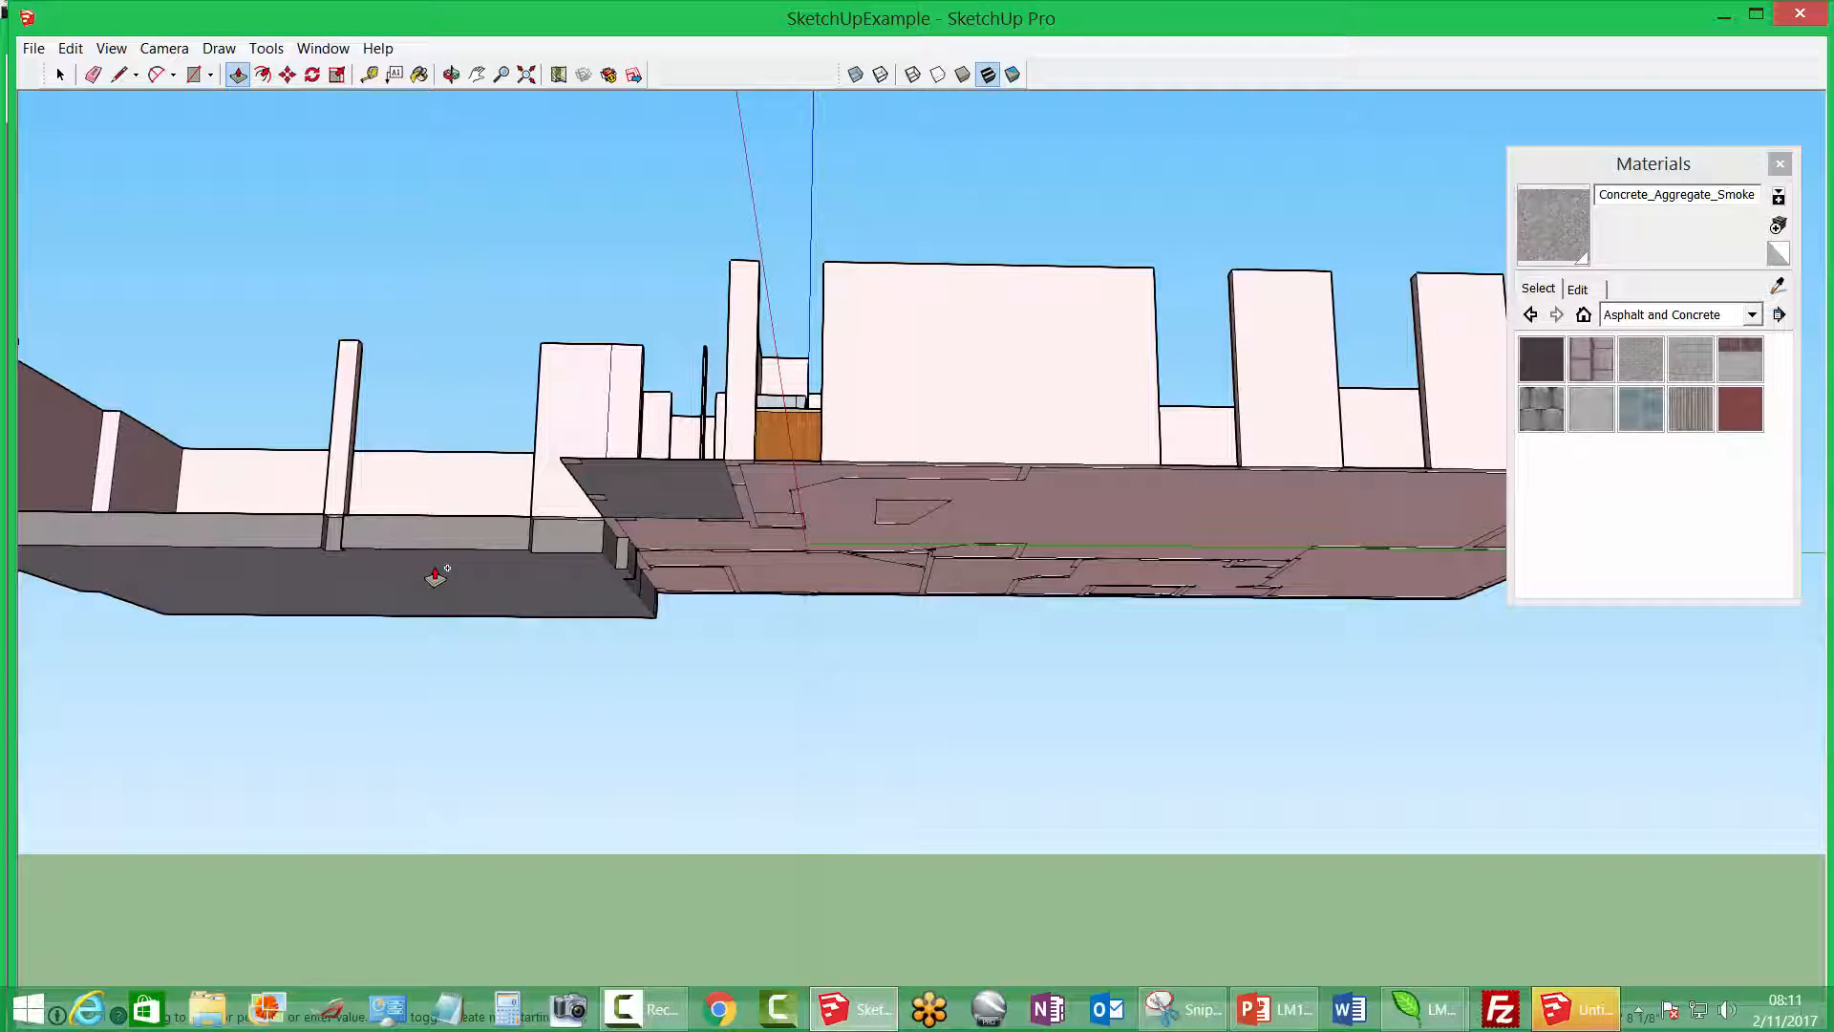
{"action": "key", "text": "Return"}
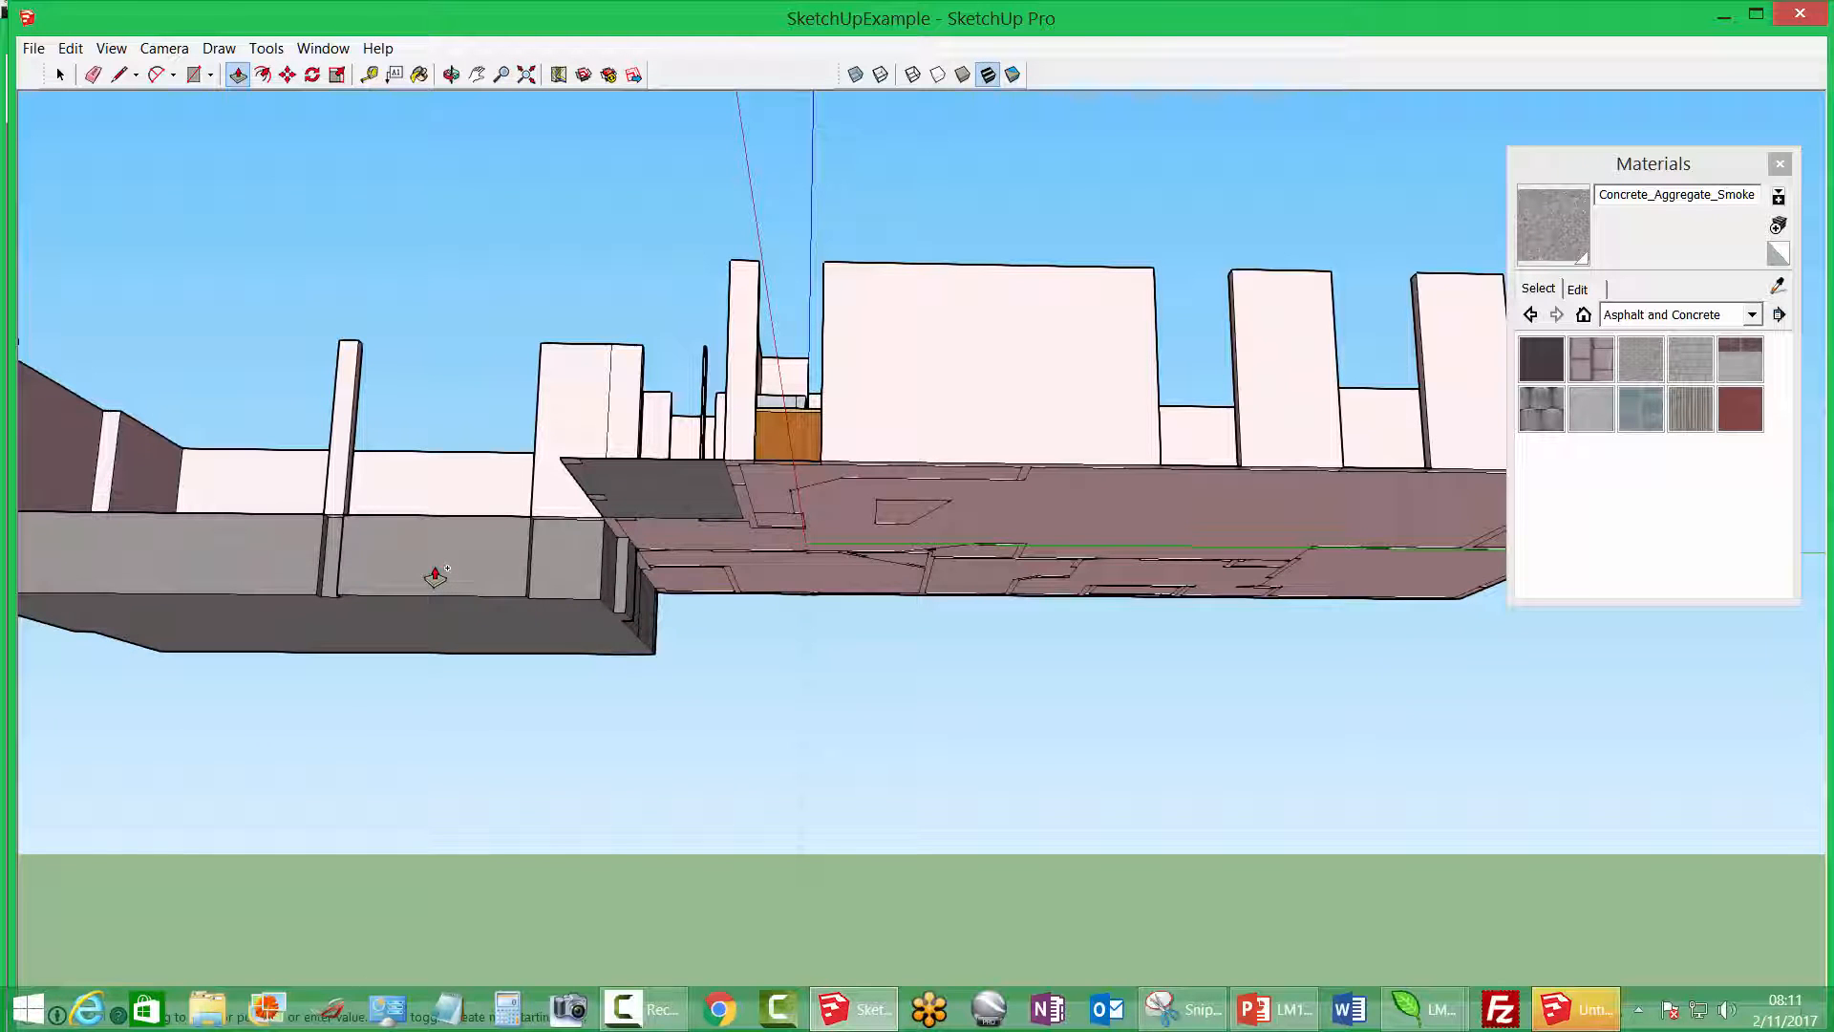
{"action": "left_click", "coordinate": [621, 487]}
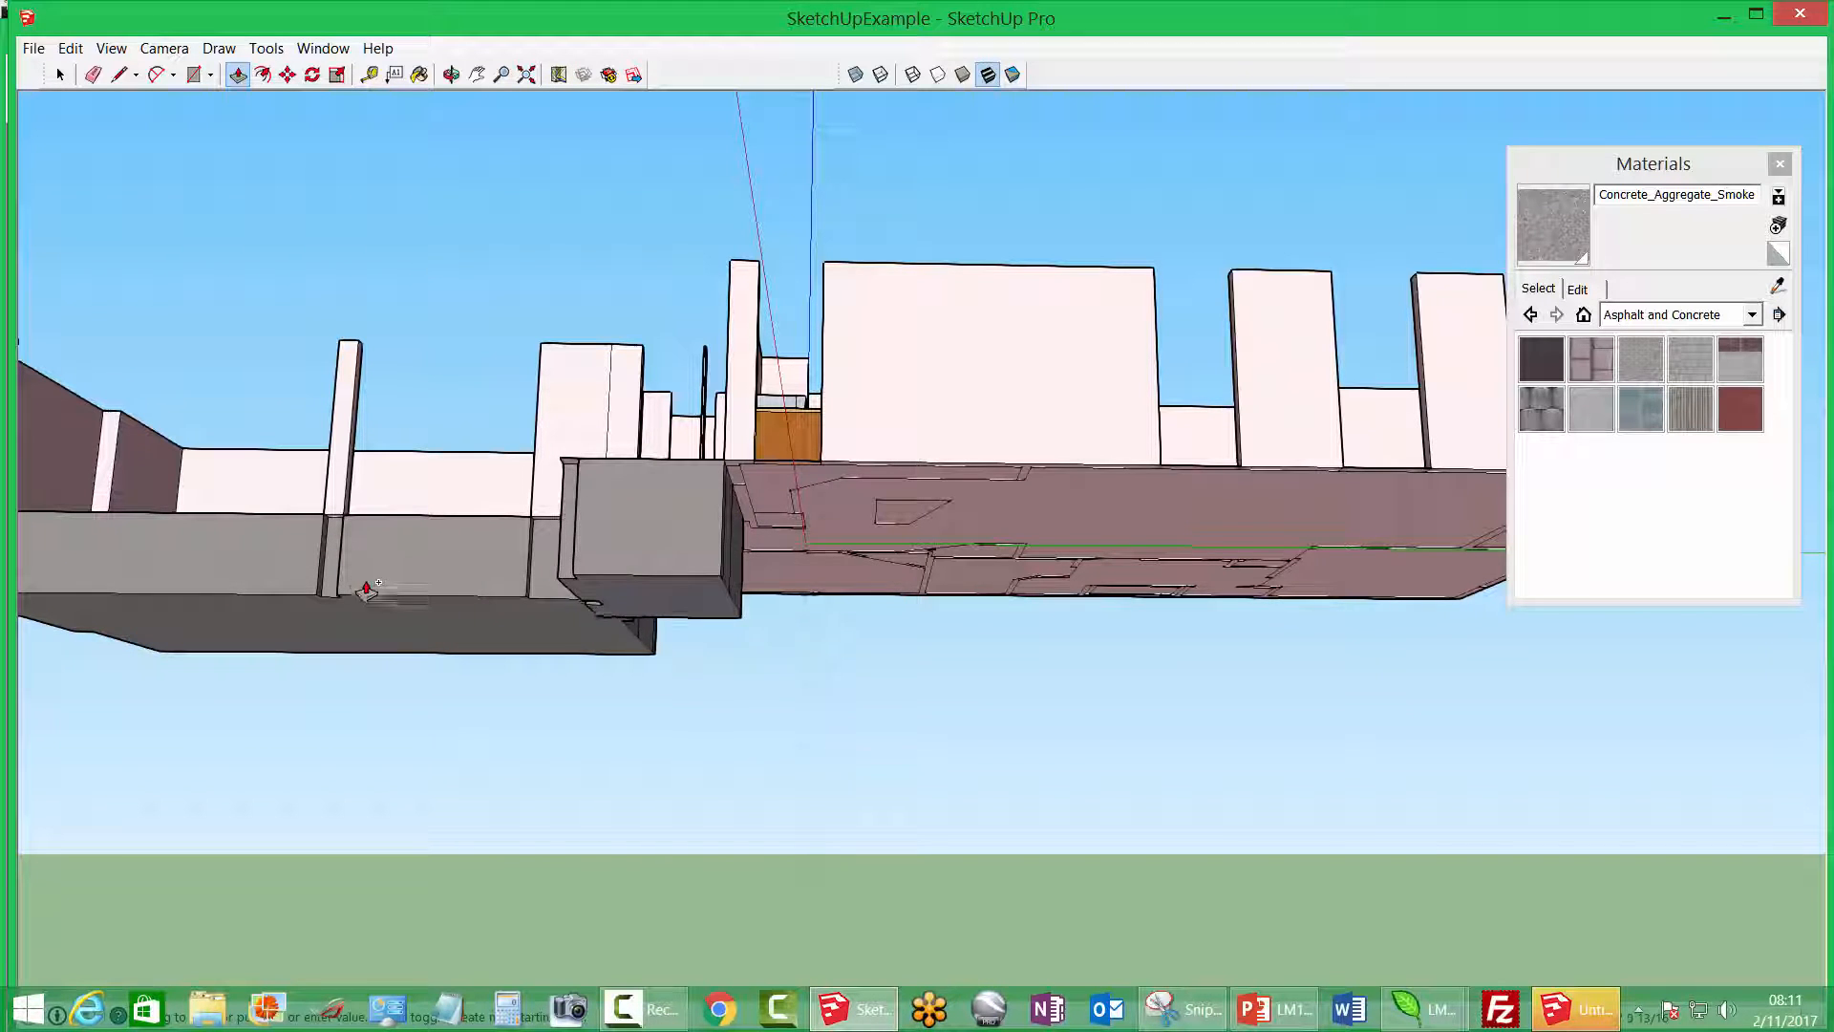
{"action": "middle_click_drag", "start_coordinate": [382, 597], "coordinate": [726, 511]}
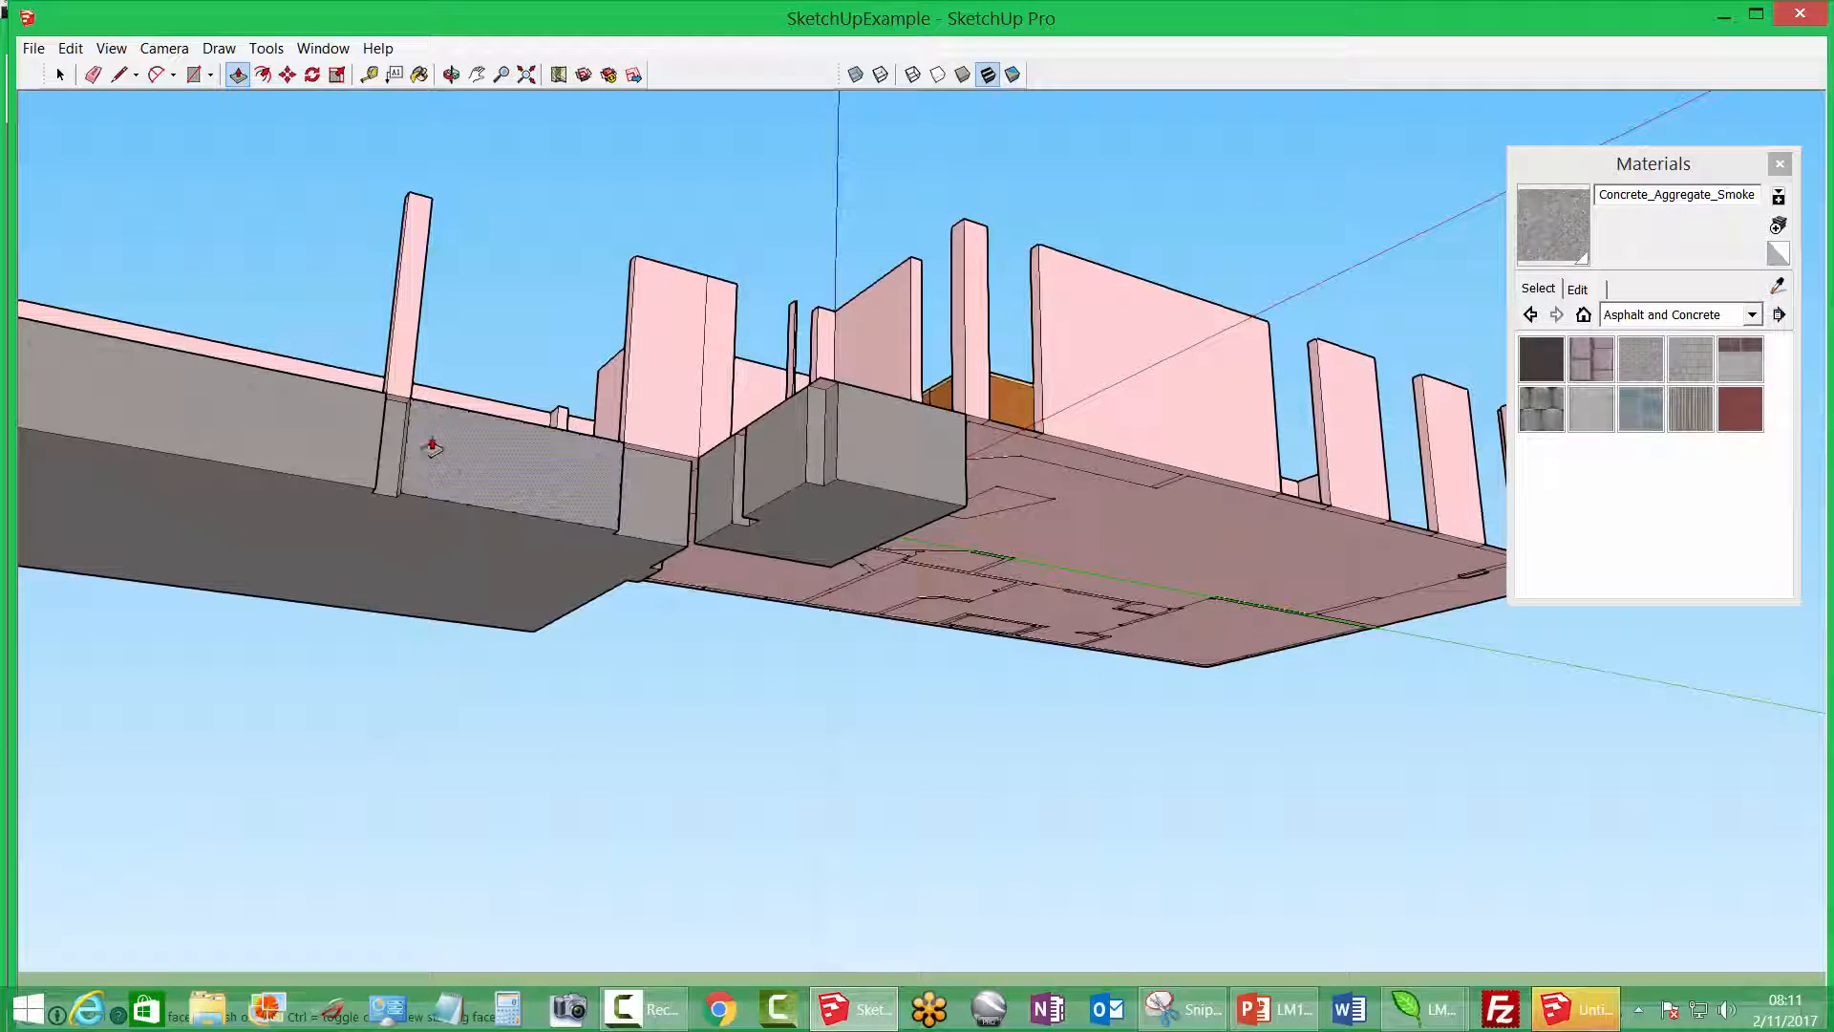
{"action": "middle_click_drag", "start_coordinate": [611, 485], "coordinate": [917, 278]}
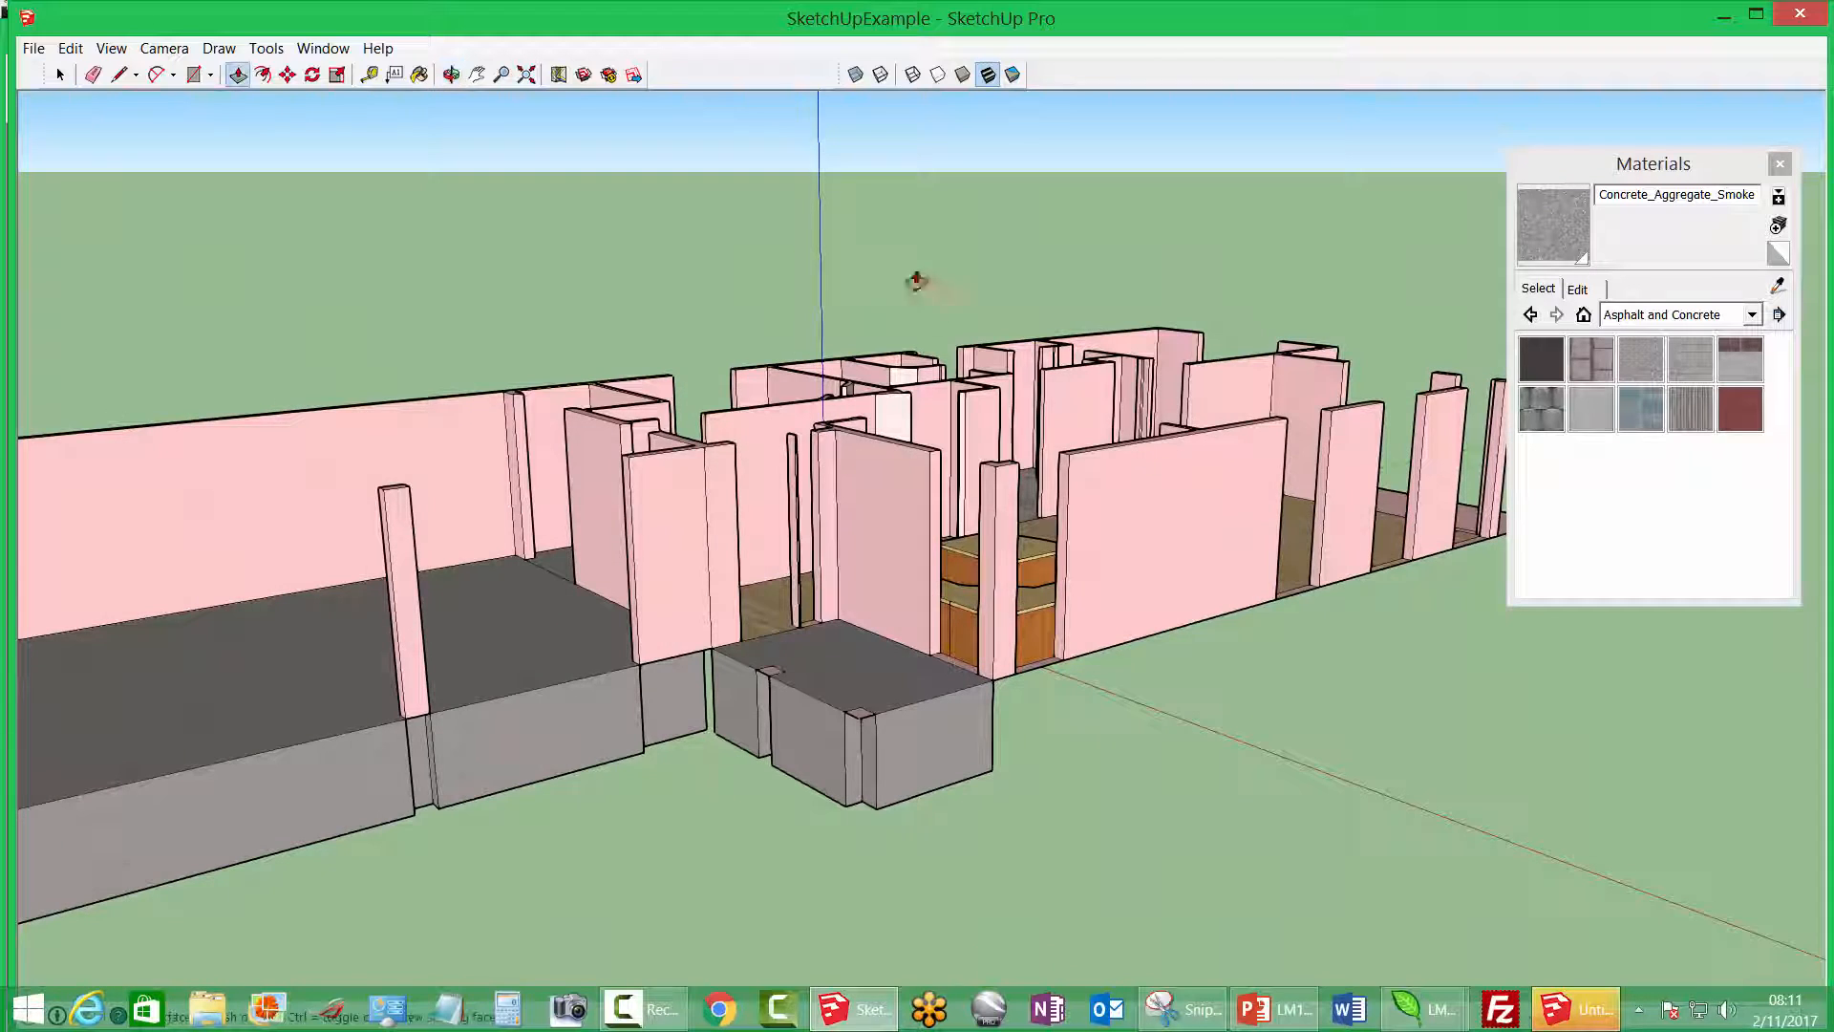
Draw header lines near the tops of the exterior wall ends beside the door and window openings around the house
{"action": "left_click", "coordinate": [117, 78]}
{"action": "mouse_move", "coordinate": [929, 581]}
{"action": "middle_mouse_down"}
{"action": "mouse_move", "coordinate": [709, 554]}
{"action": "mouse_move", "coordinate": [782, 473]}
{"action": "mouse_move", "coordinate": [738, 408]}
{"action": "middle_mouse_up"}
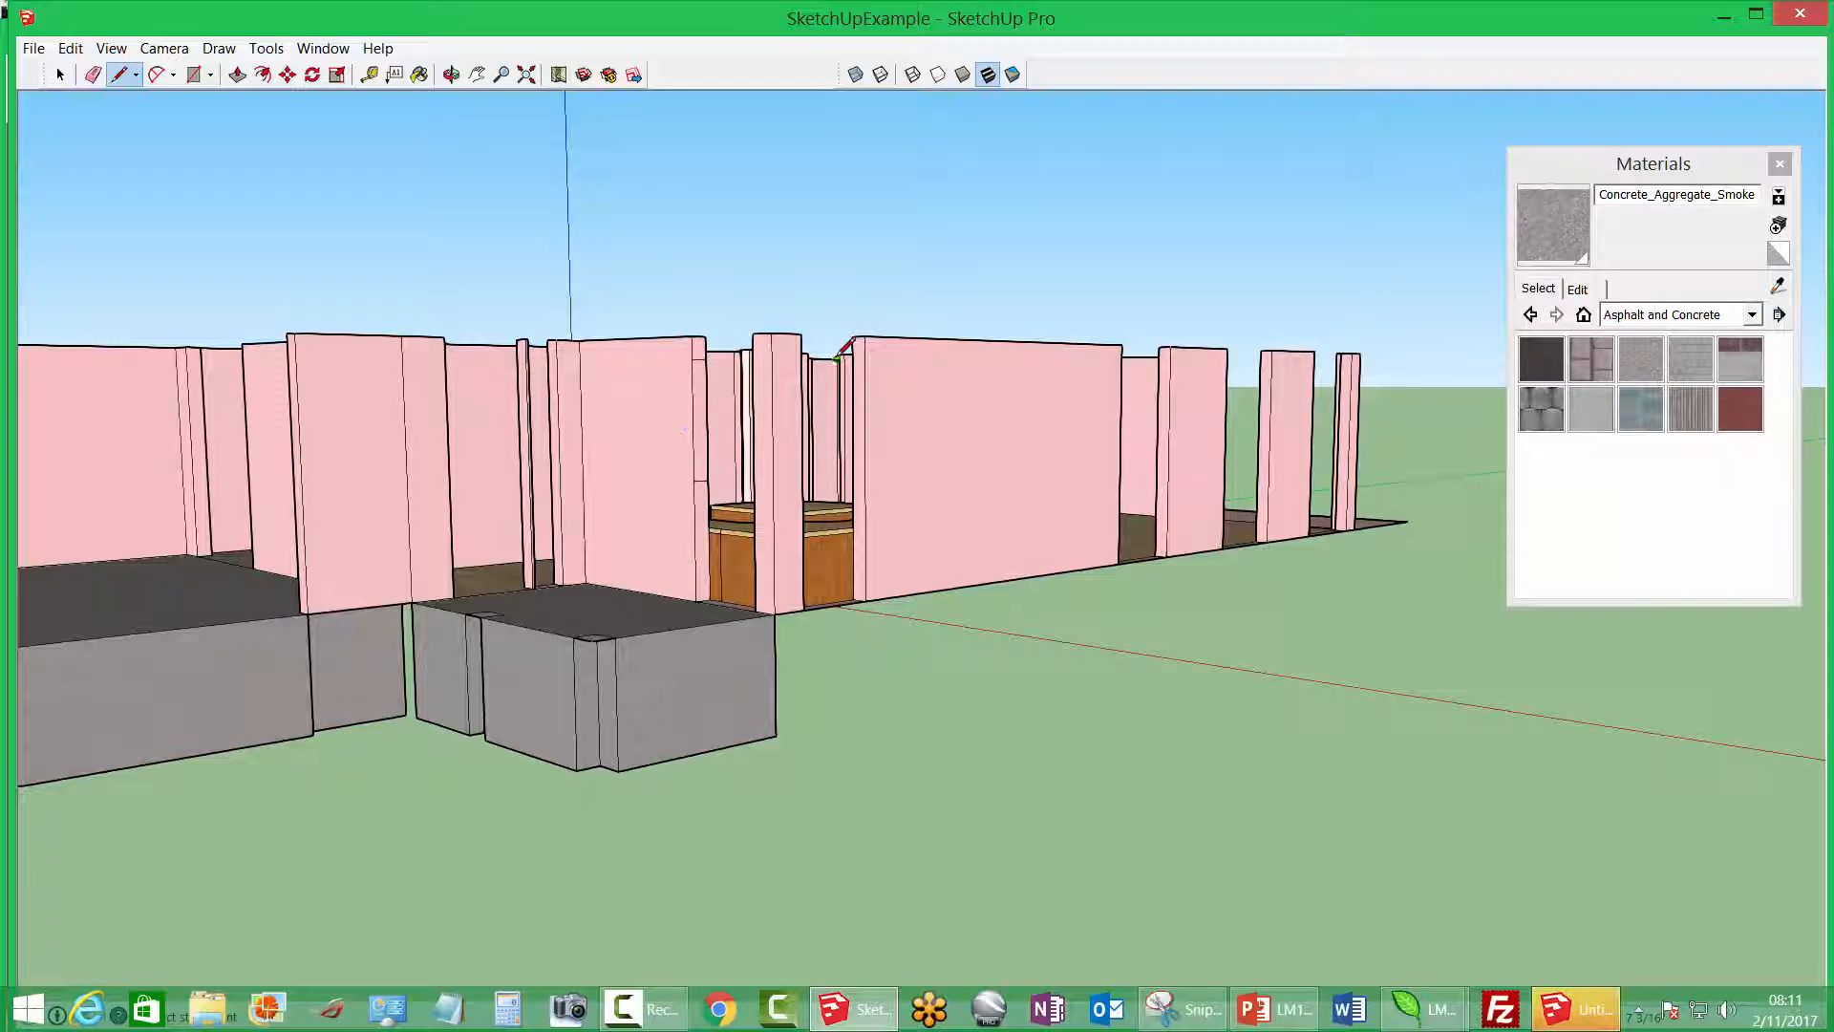
{"action": "middle_click_drag", "start_coordinate": [905, 409], "coordinate": [167, 459]}
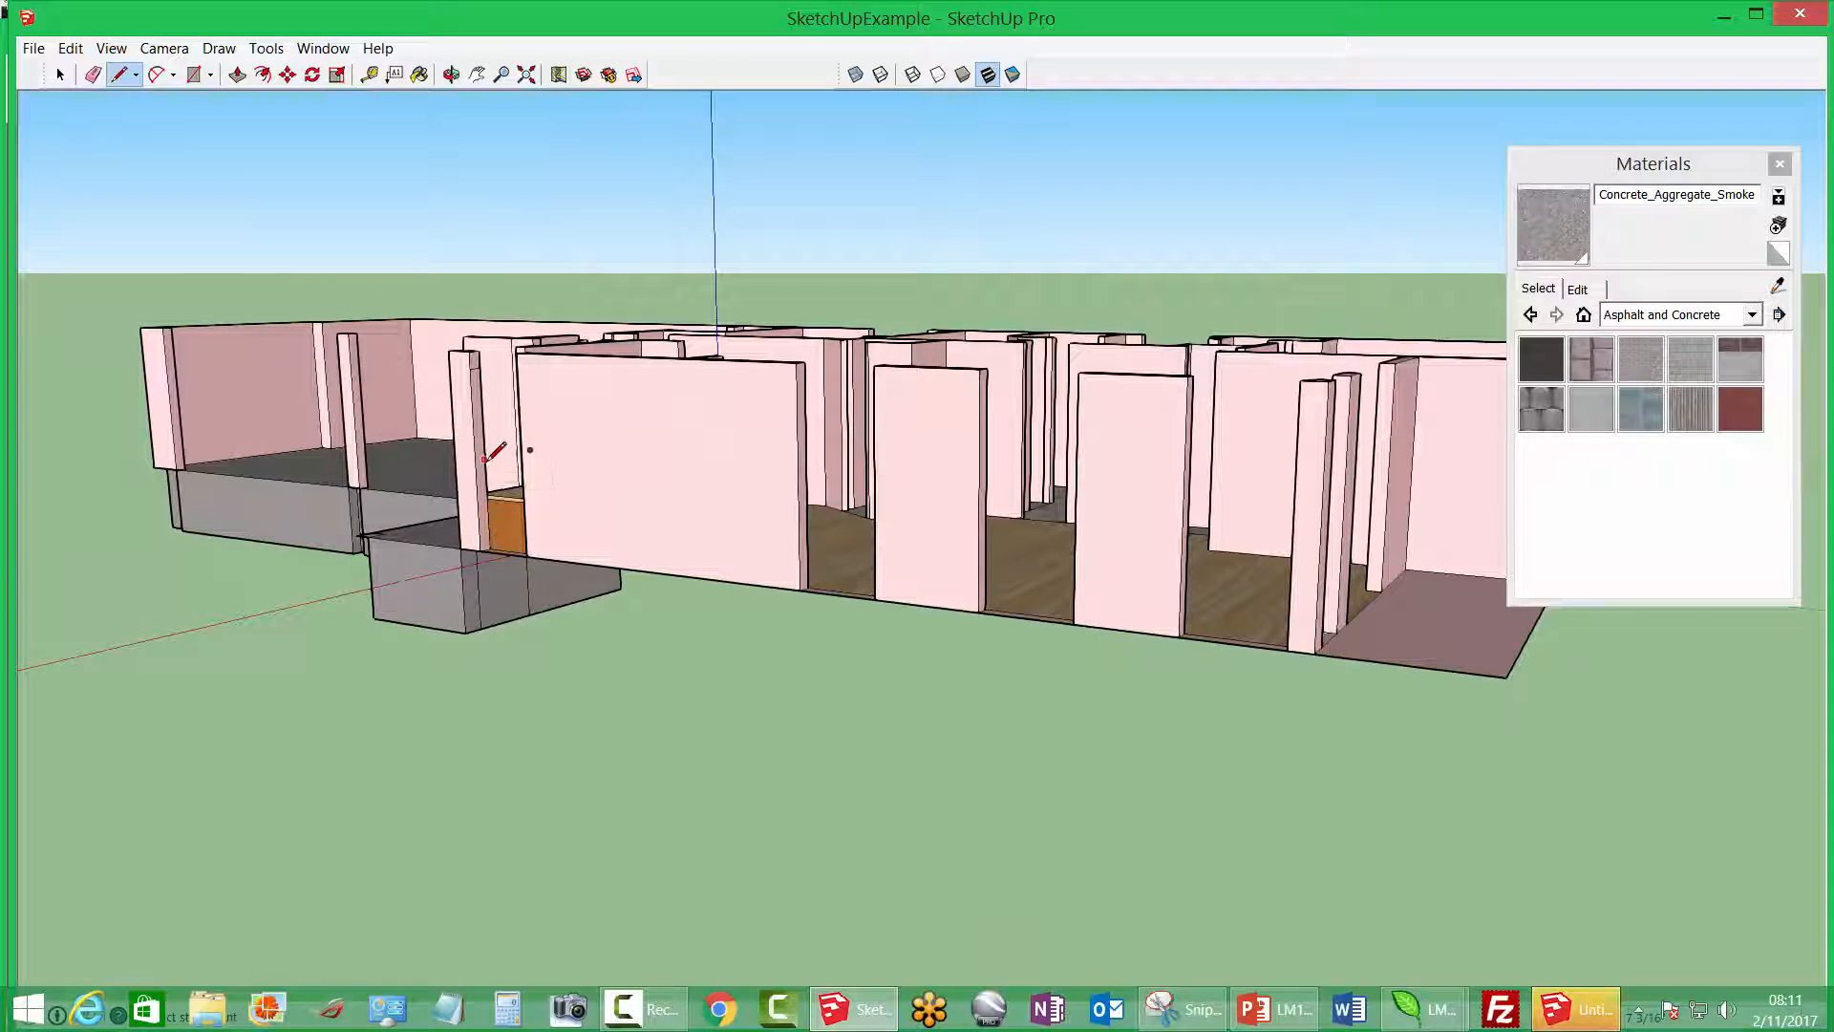
{"action": "mouse_move", "coordinate": [823, 468]}
{"action": "middle_mouse_down"}
{"action": "mouse_move", "coordinate": [704, 434]}
{"action": "mouse_move", "coordinate": [737, 346]}
{"action": "middle_mouse_up"}
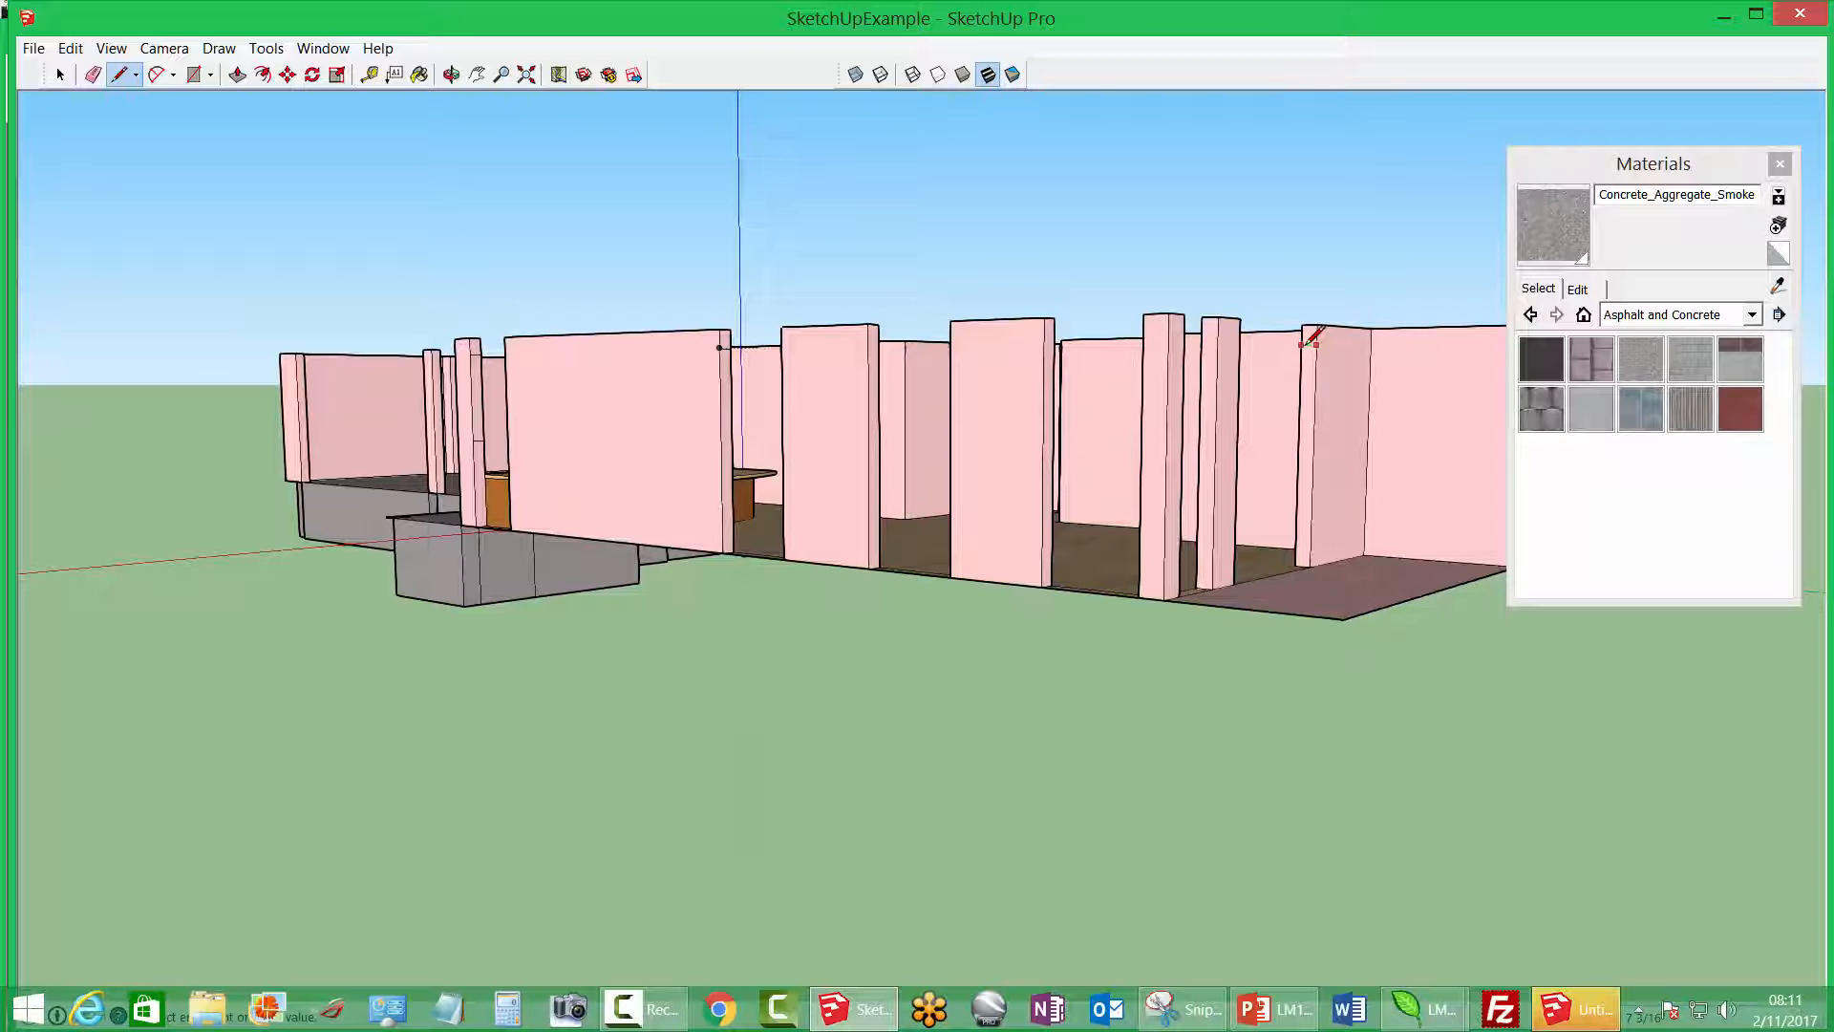
{"action": "scroll", "coordinate": [1256, 382], "scroll_direction": "down", "scroll_amount": 5}
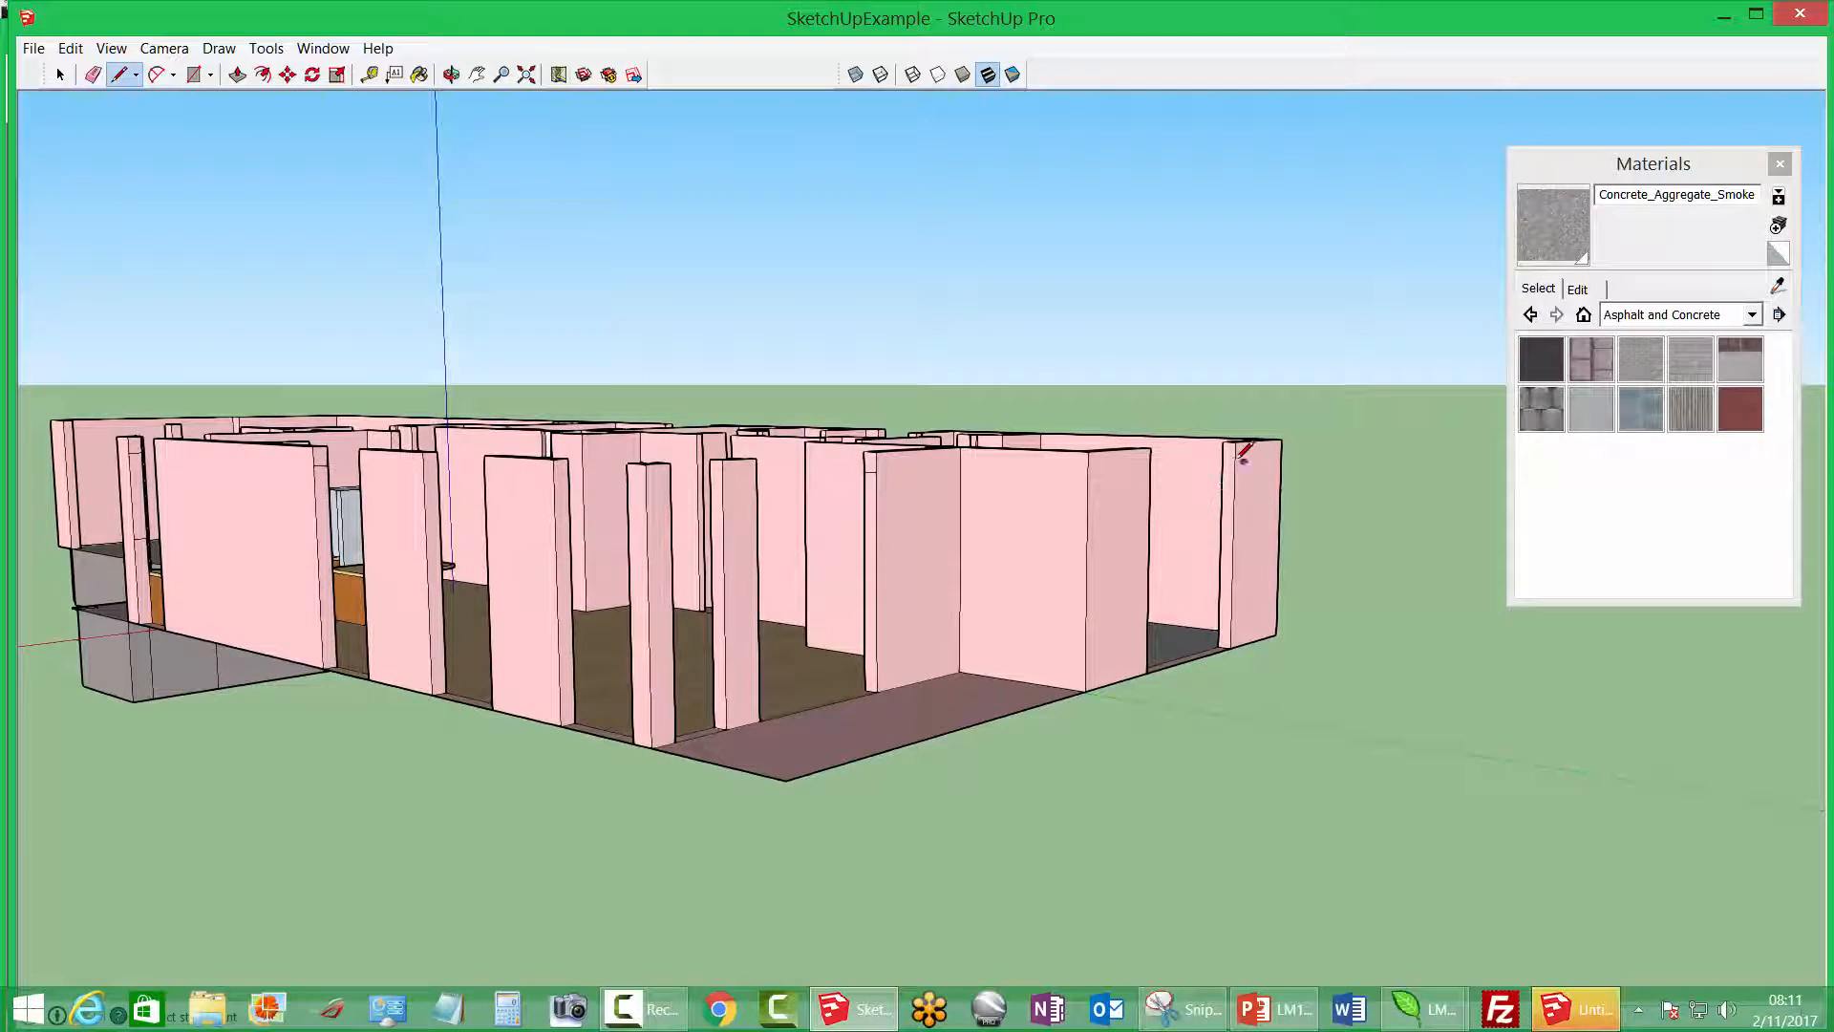
{"action": "middle_click_drag", "start_coordinate": [1239, 453], "coordinate": [1138, 404]}
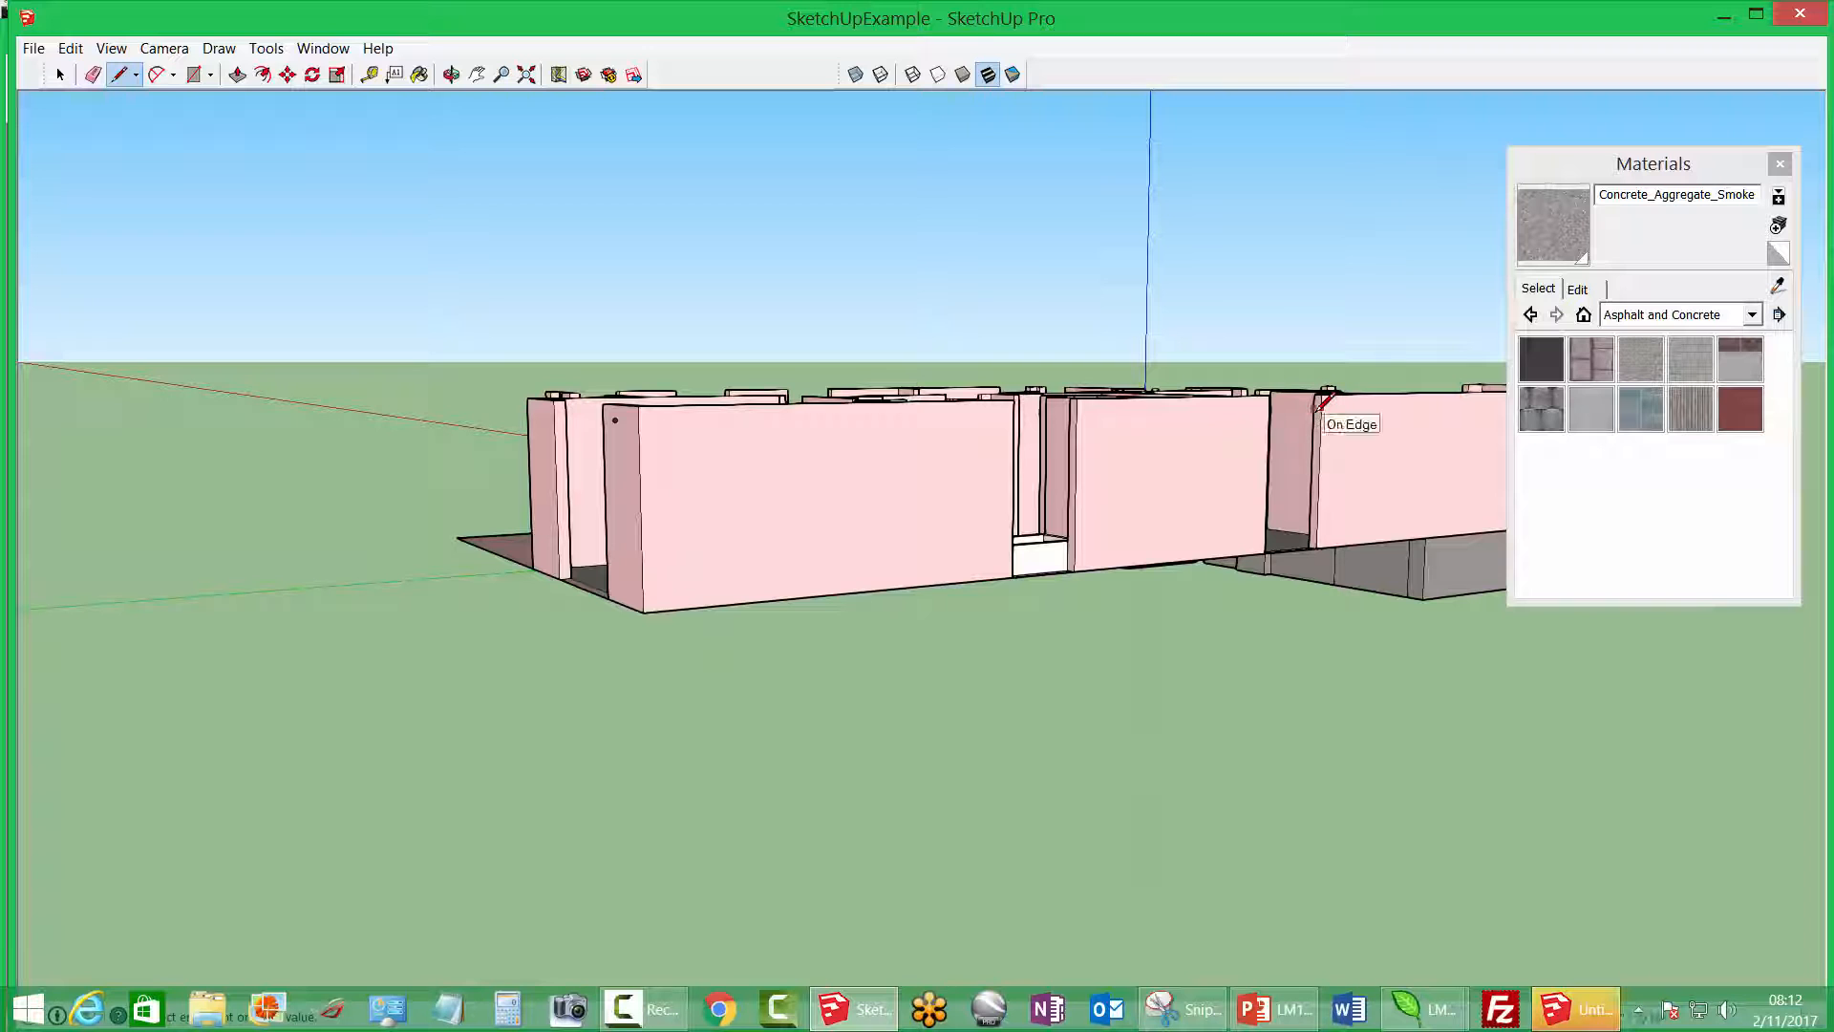
{"action": "left_click", "coordinate": [1077, 413]}
{"action": "scroll", "coordinate": [1073, 413], "scroll_direction": "up", "scroll_amount": 3}
{"action": "key", "text": "Escape"}
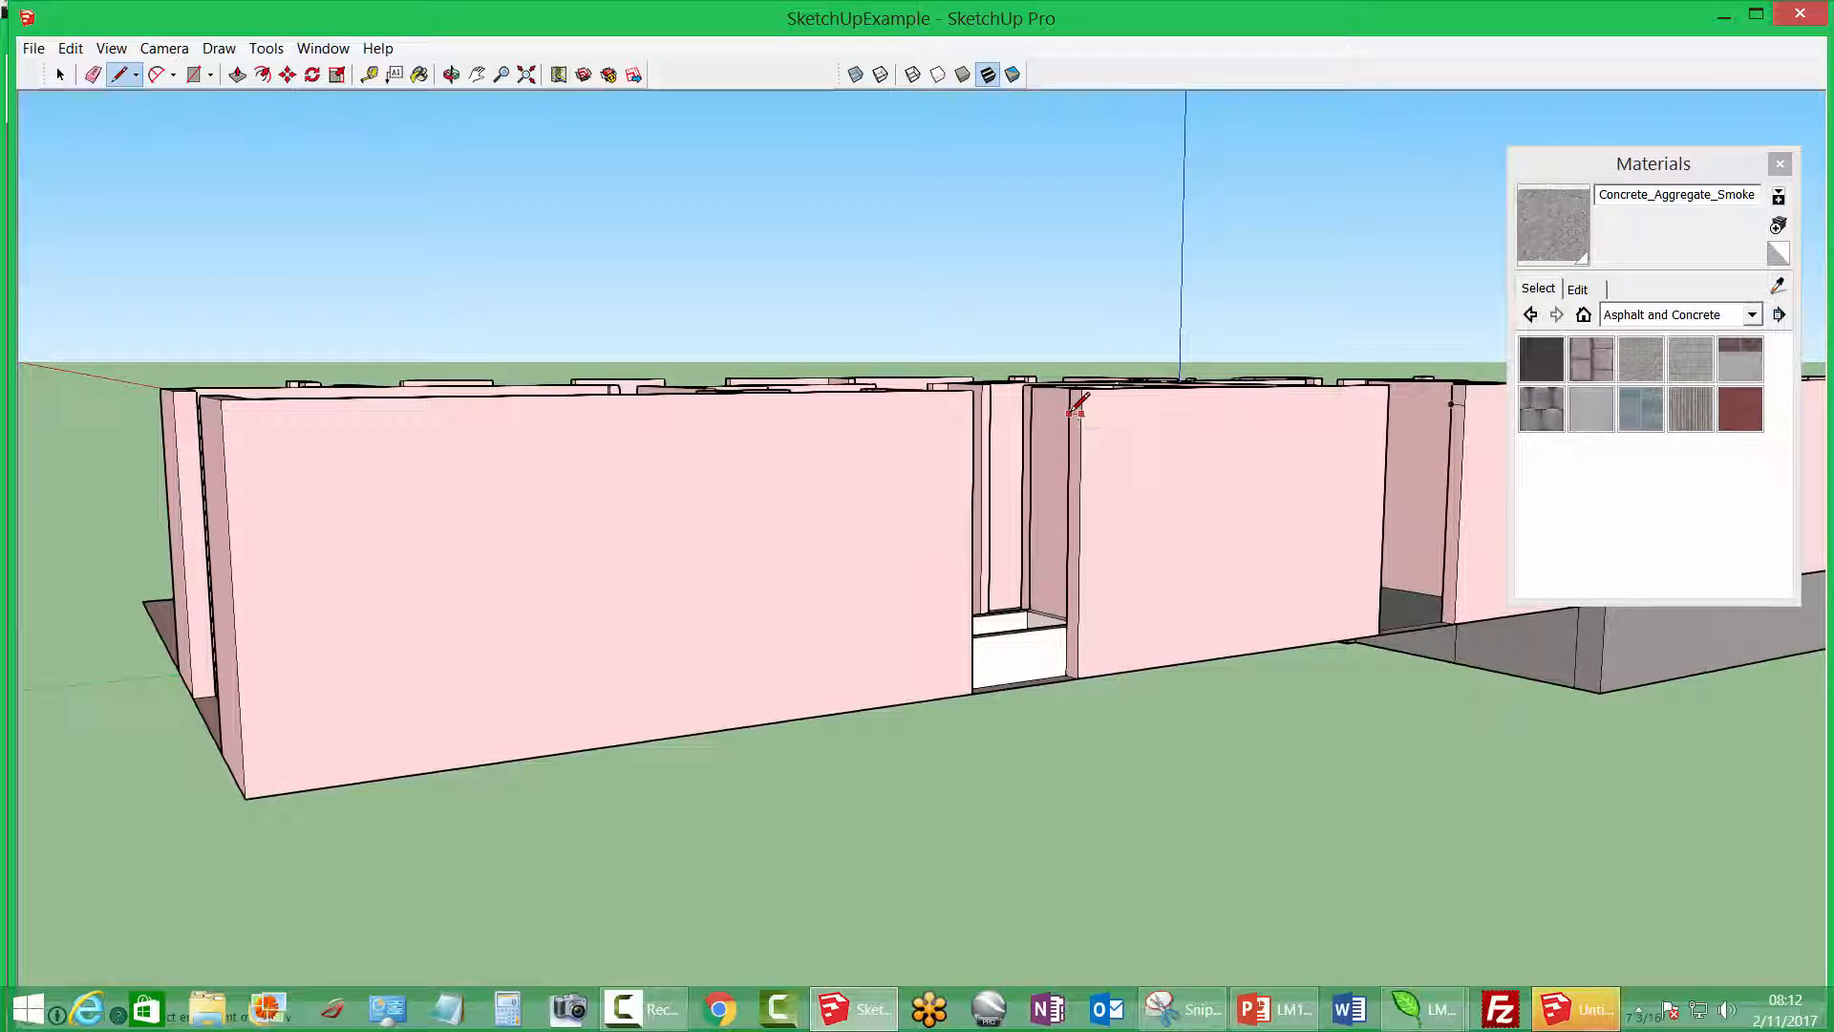
Draw sill-height lines across the exterior wall ends beside the window openings around the house
{"action": "scroll", "coordinate": [908, 553], "scroll_direction": "down", "scroll_amount": 3}
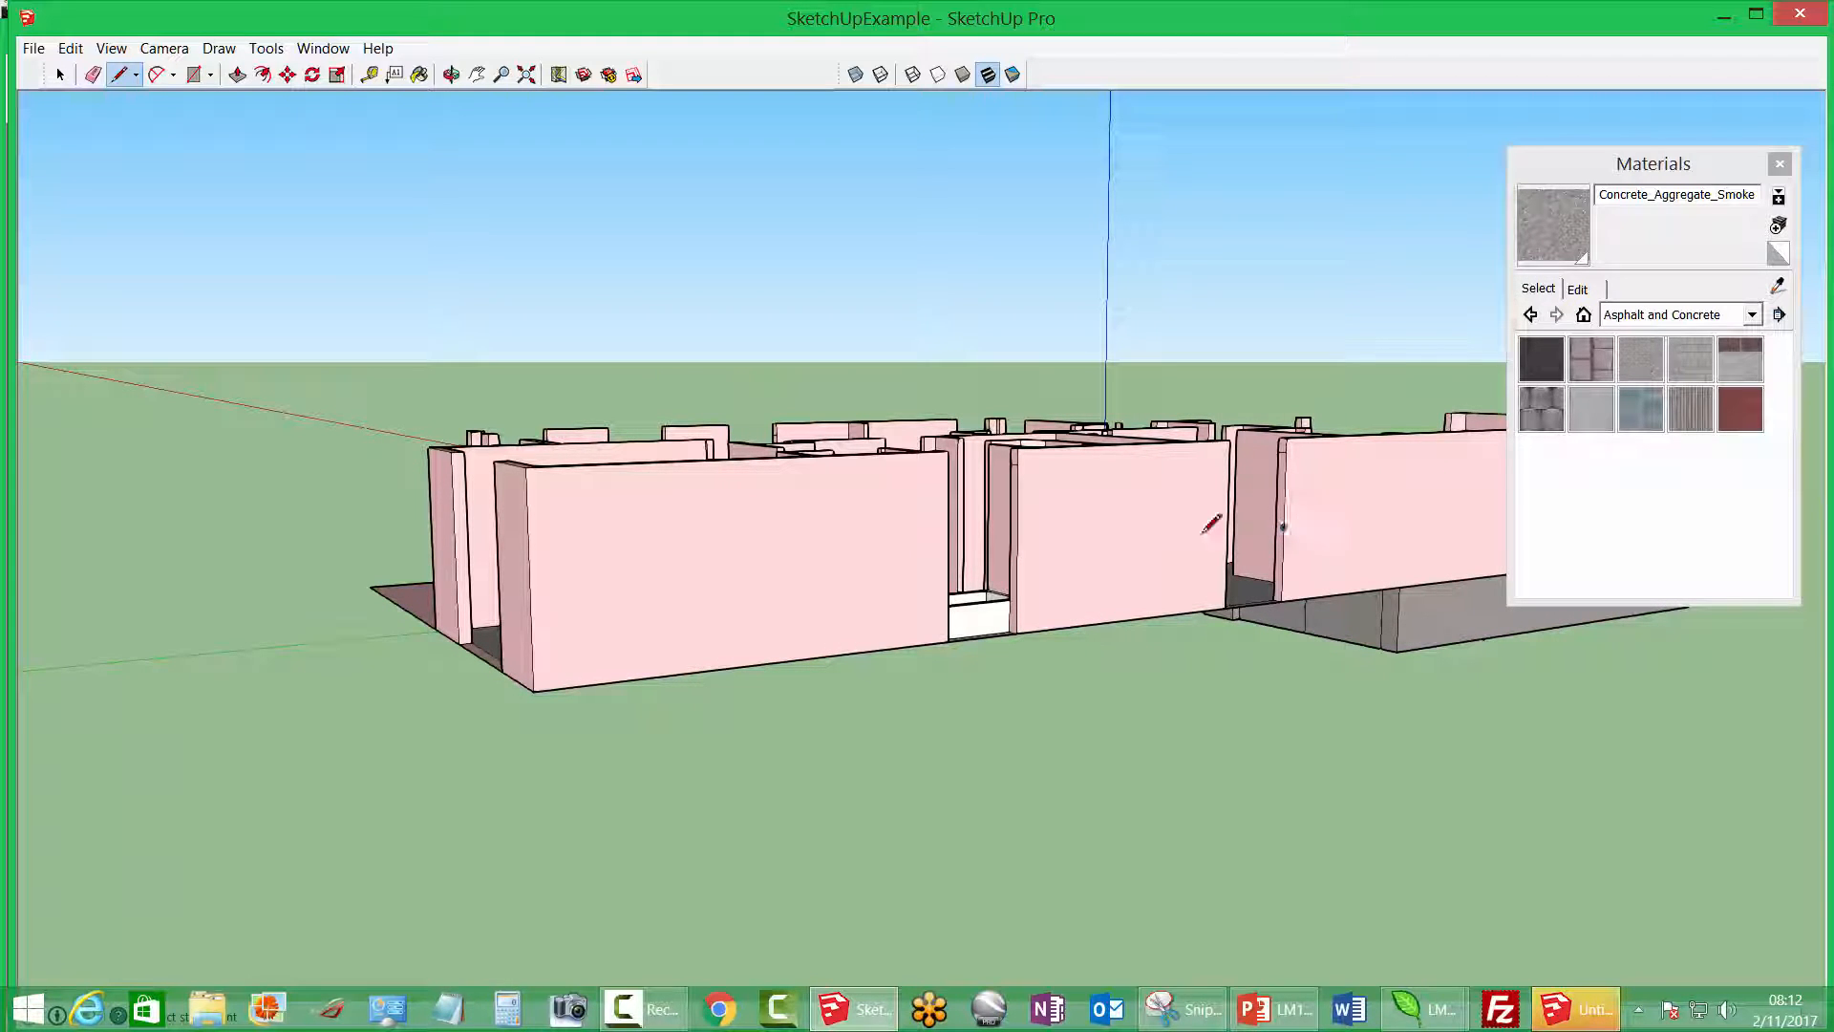
{"action": "middle_click_drag", "start_coordinate": [702, 579], "coordinate": [679, 467]}
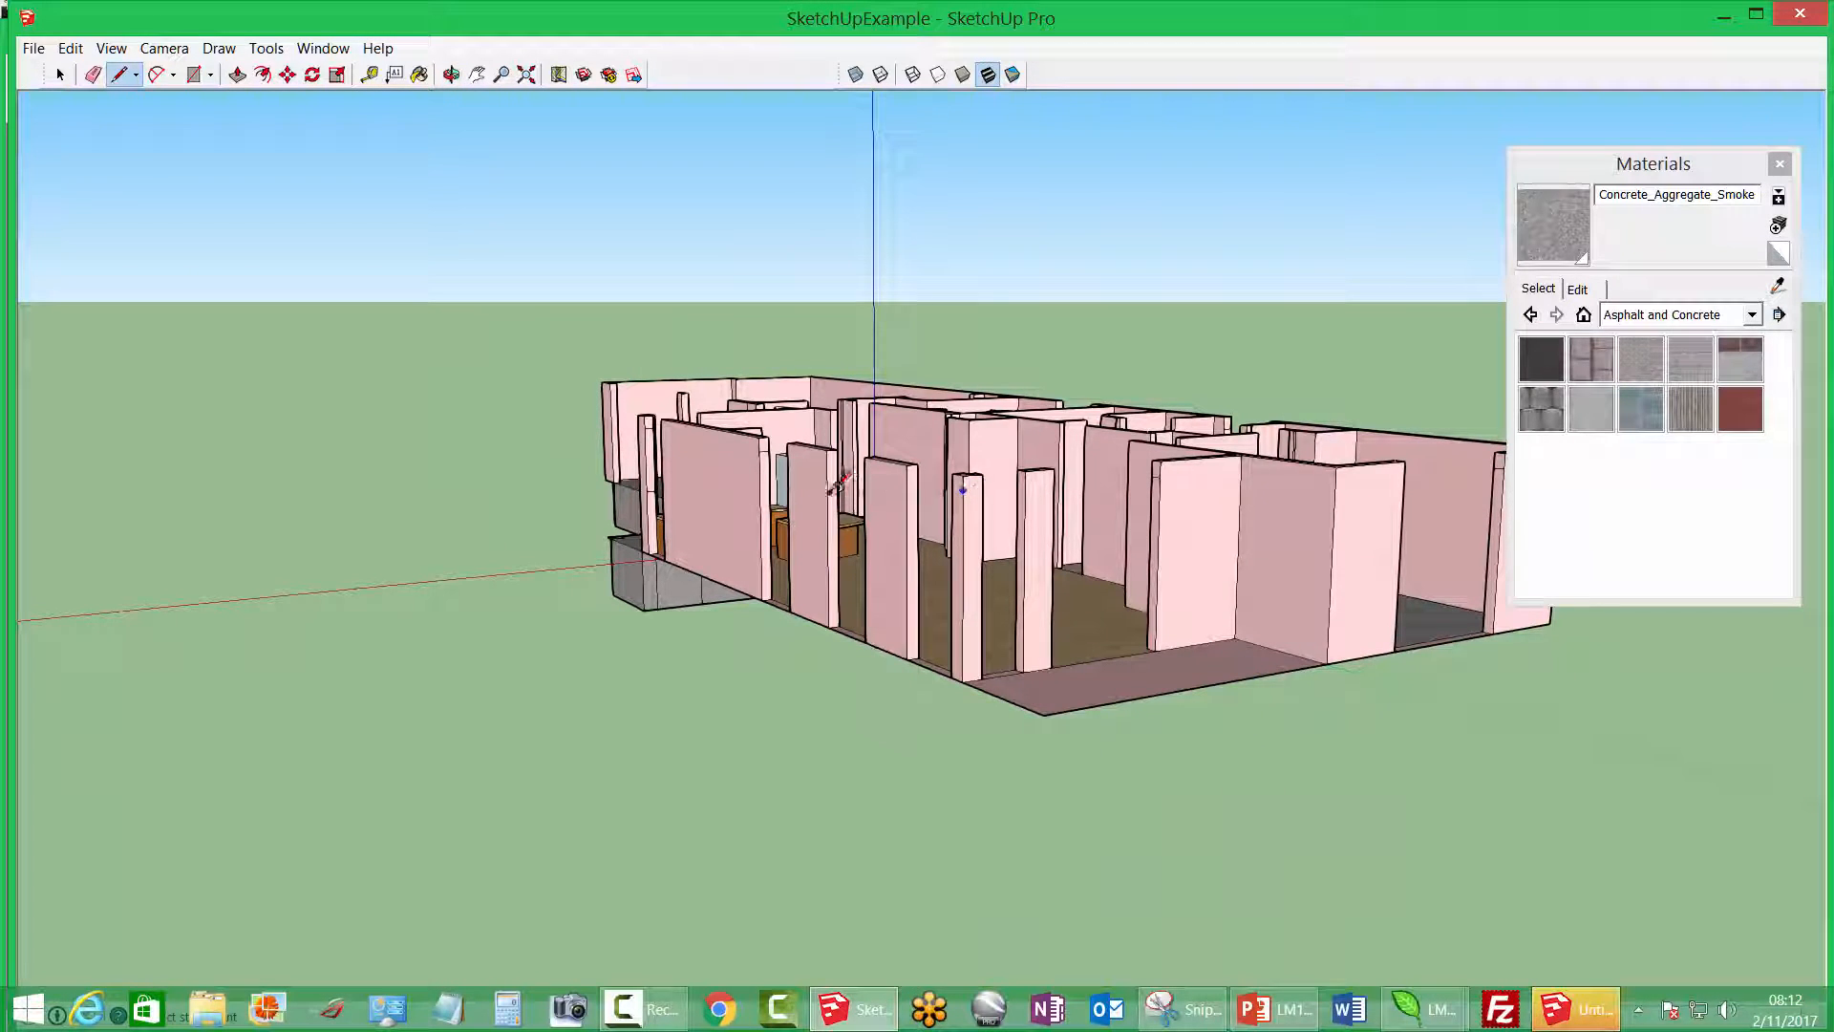
{"action": "mouse_move", "coordinate": [840, 482]}
{"action": "middle_mouse_down"}
{"action": "mouse_move", "coordinate": [466, 444]}
{"action": "mouse_move", "coordinate": [482, 447]}
{"action": "middle_mouse_up"}
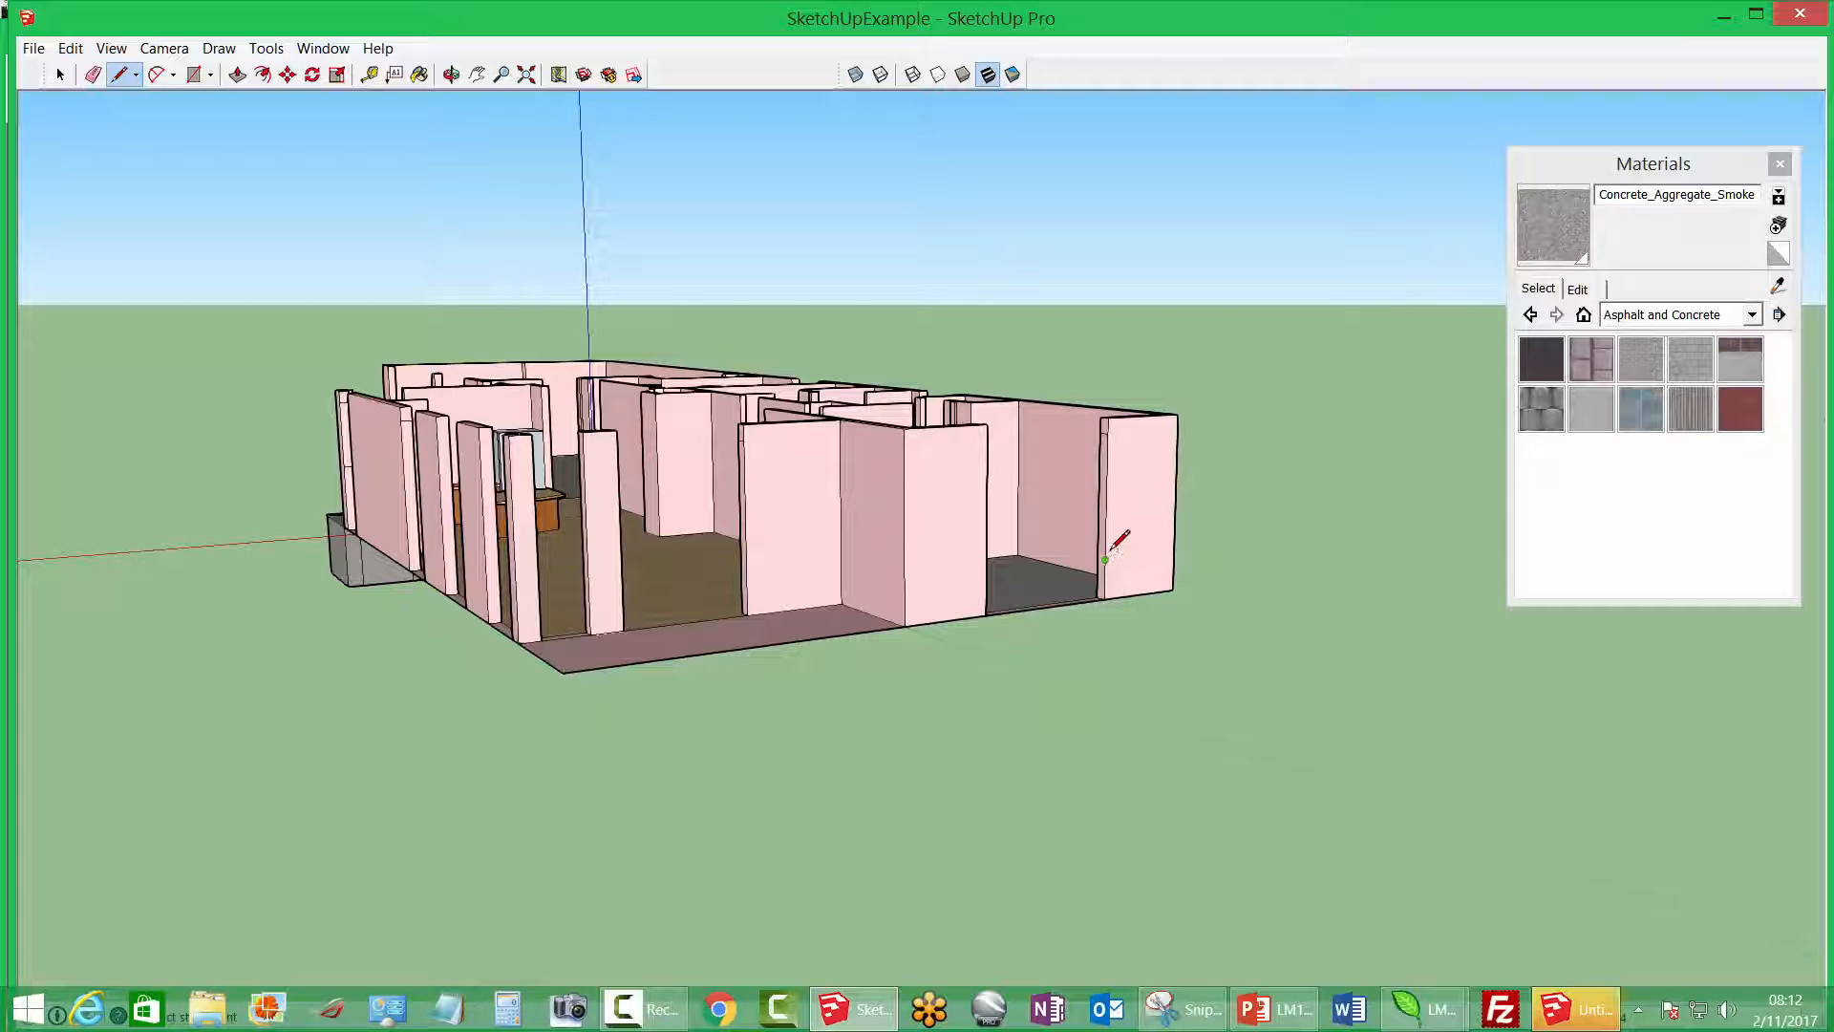
{"action": "scroll", "coordinate": [1107, 554], "scroll_direction": "up", "scroll_amount": 2}
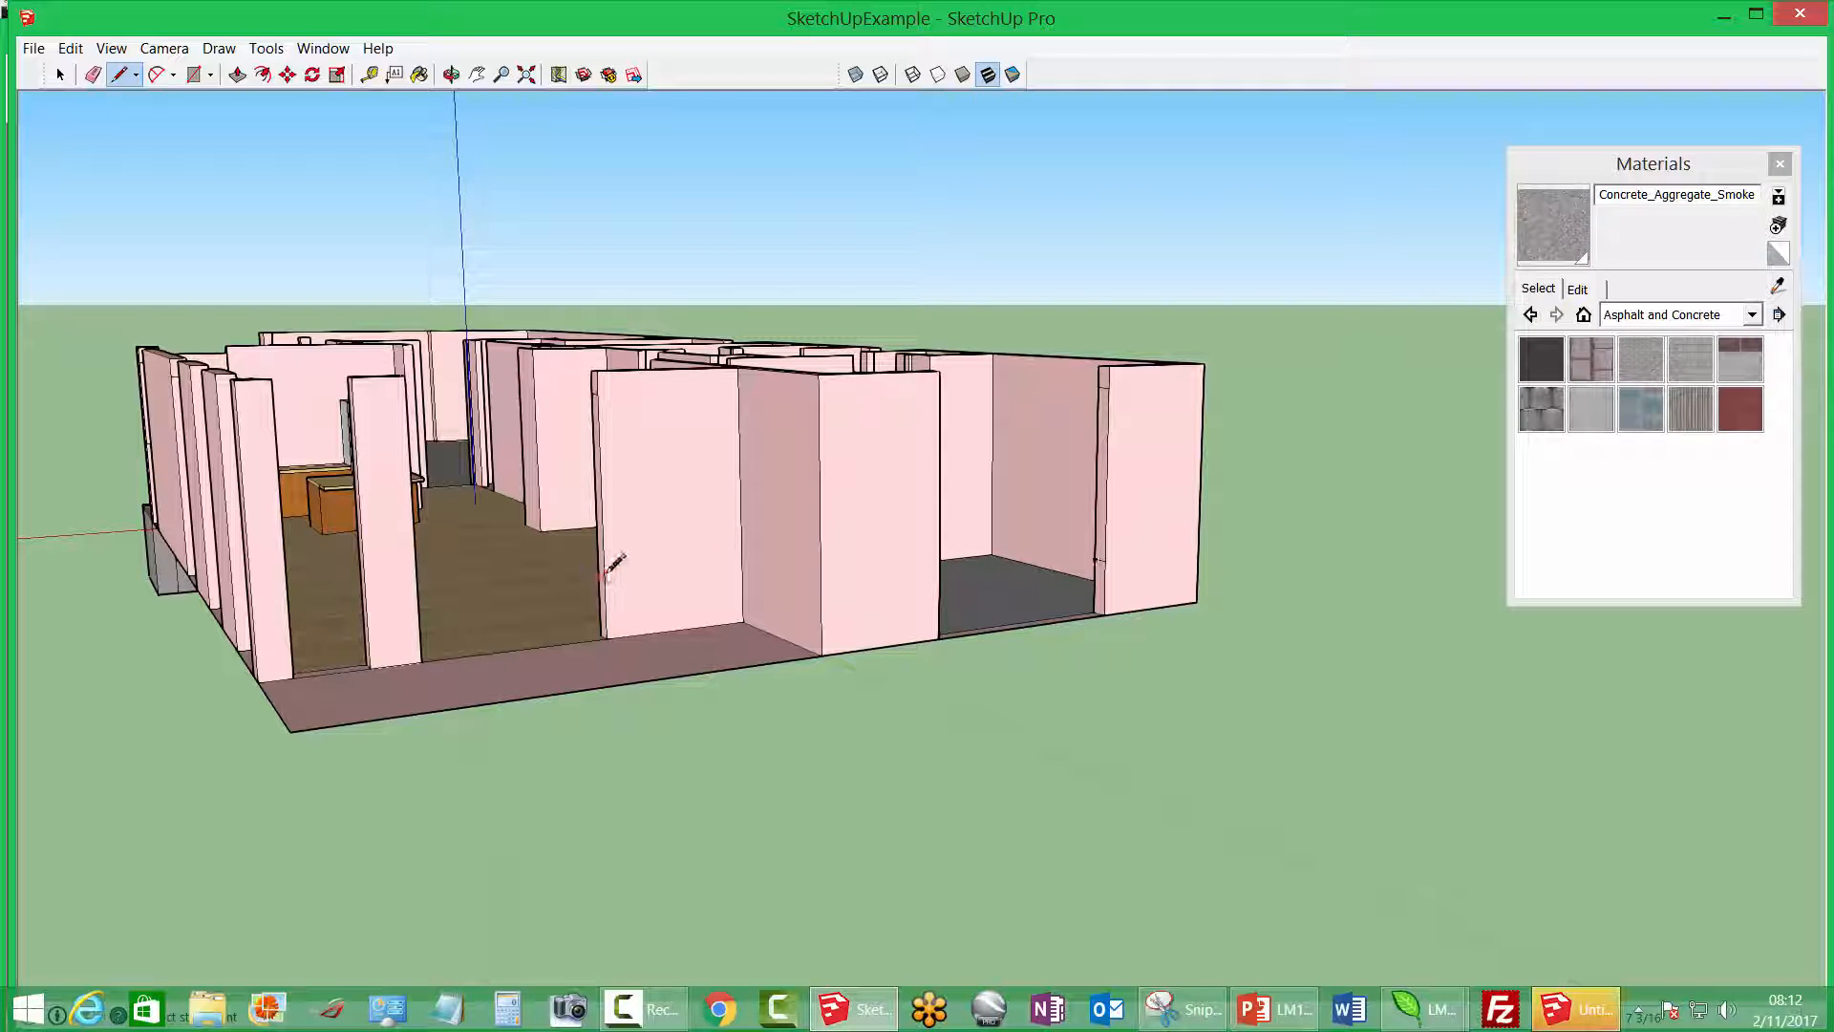
{"action": "middle_click_drag", "start_coordinate": [614, 572], "coordinate": [1003, 542]}
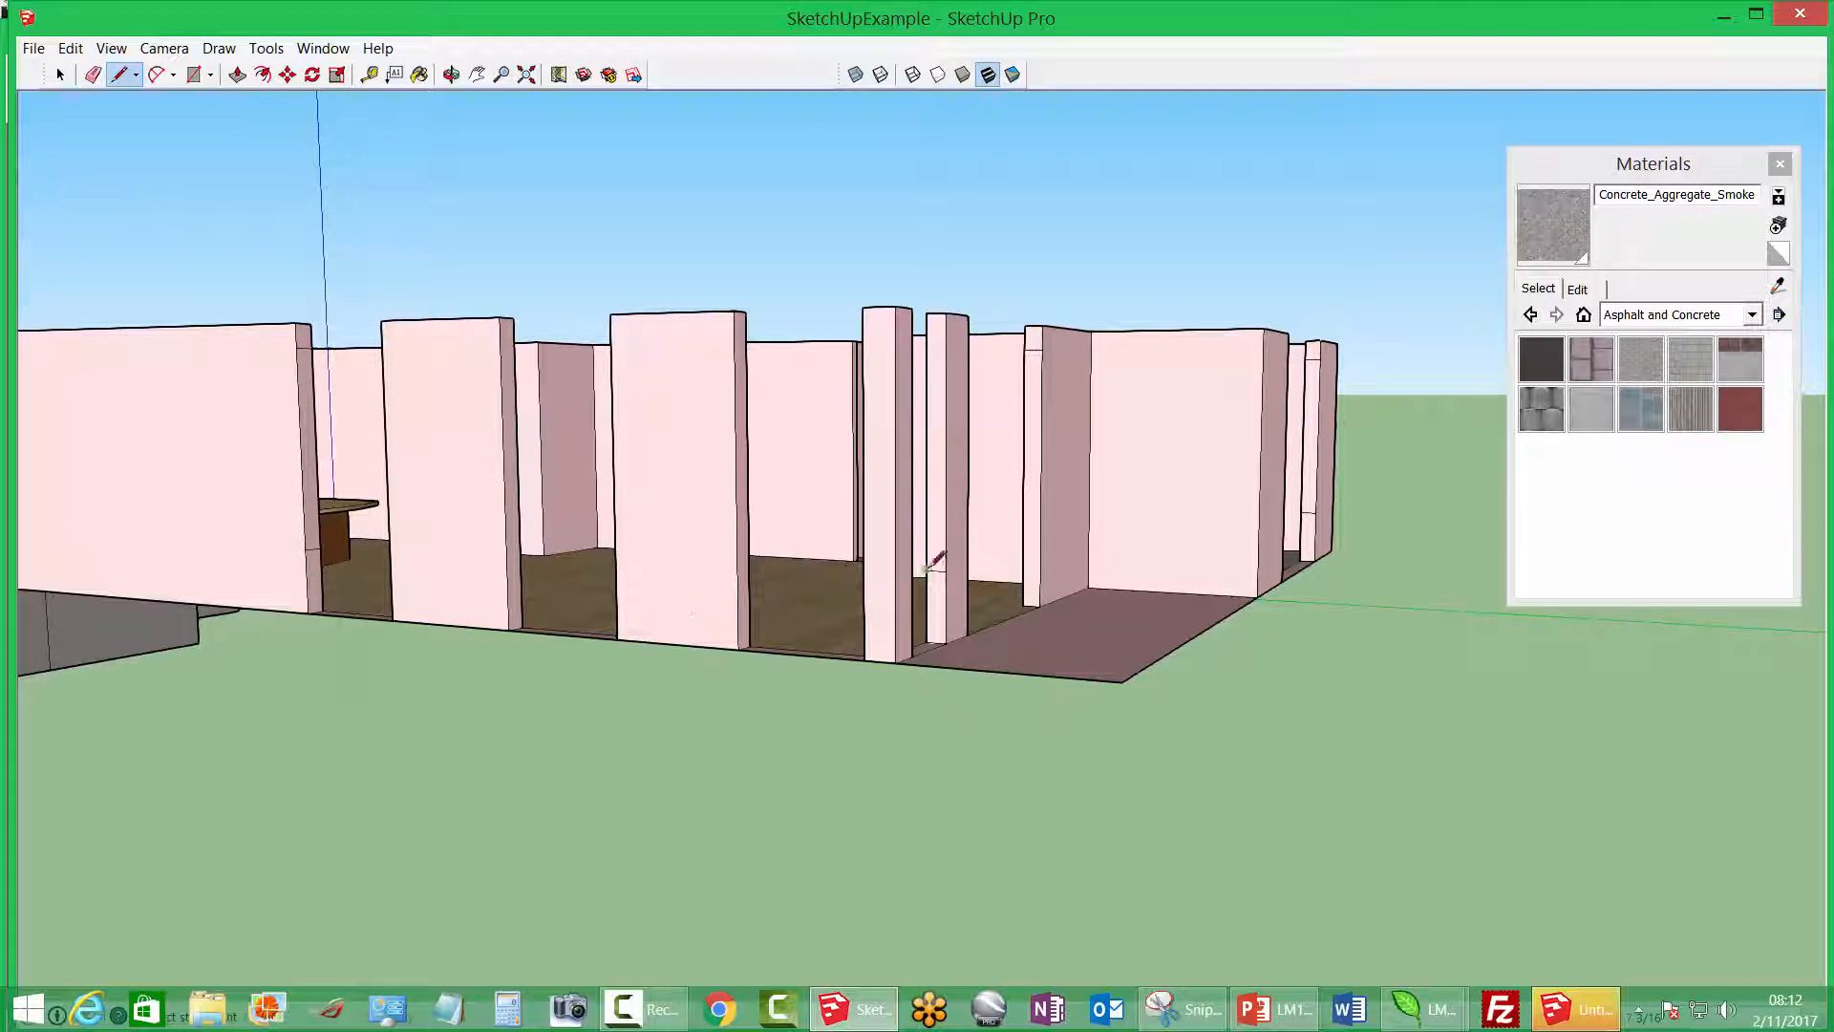
{"action": "middle_click_drag", "start_coordinate": [935, 562], "coordinate": [753, 536]}
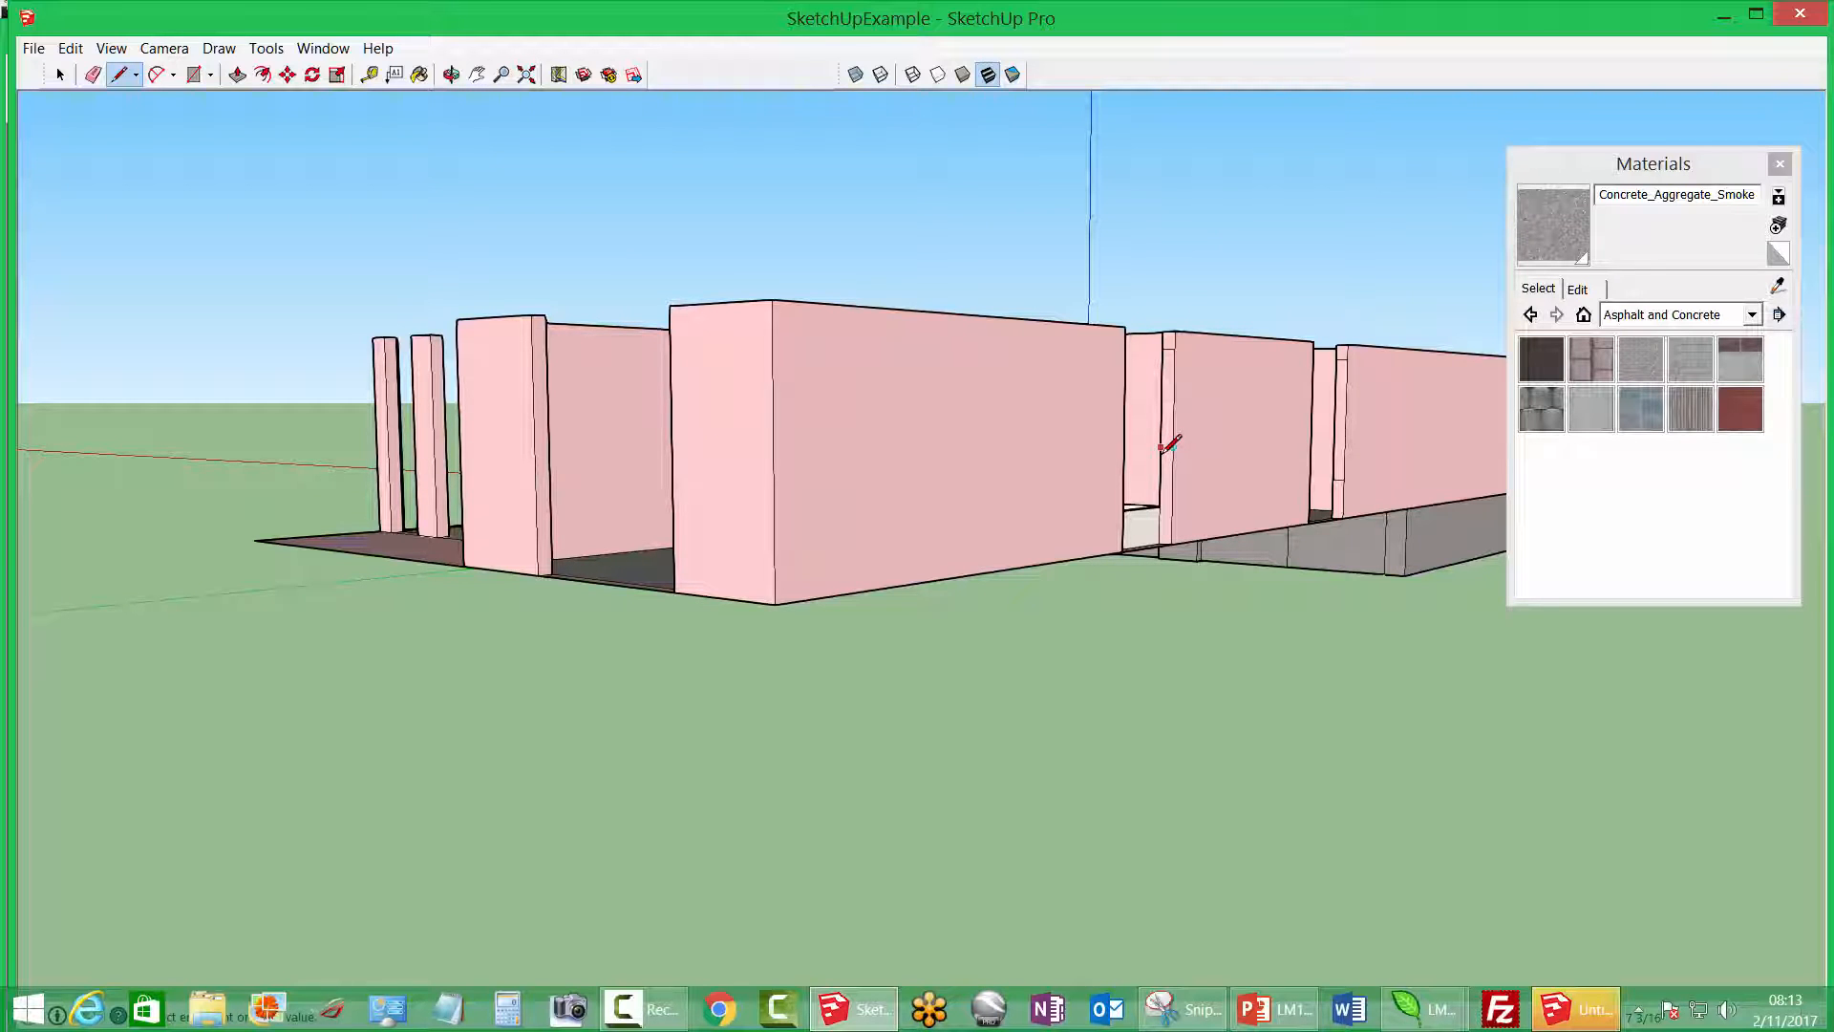
{"action": "mouse_move", "coordinate": [701, 638]}
{"action": "middle_mouse_down"}
{"action": "mouse_move", "coordinate": [1196, 697]}
{"action": "mouse_move", "coordinate": [1134, 655]}
{"action": "mouse_move", "coordinate": [663, 655]}
{"action": "mouse_move", "coordinate": [708, 698]}
{"action": "mouse_move", "coordinate": [156, 162]}
{"action": "middle_mouse_up"}
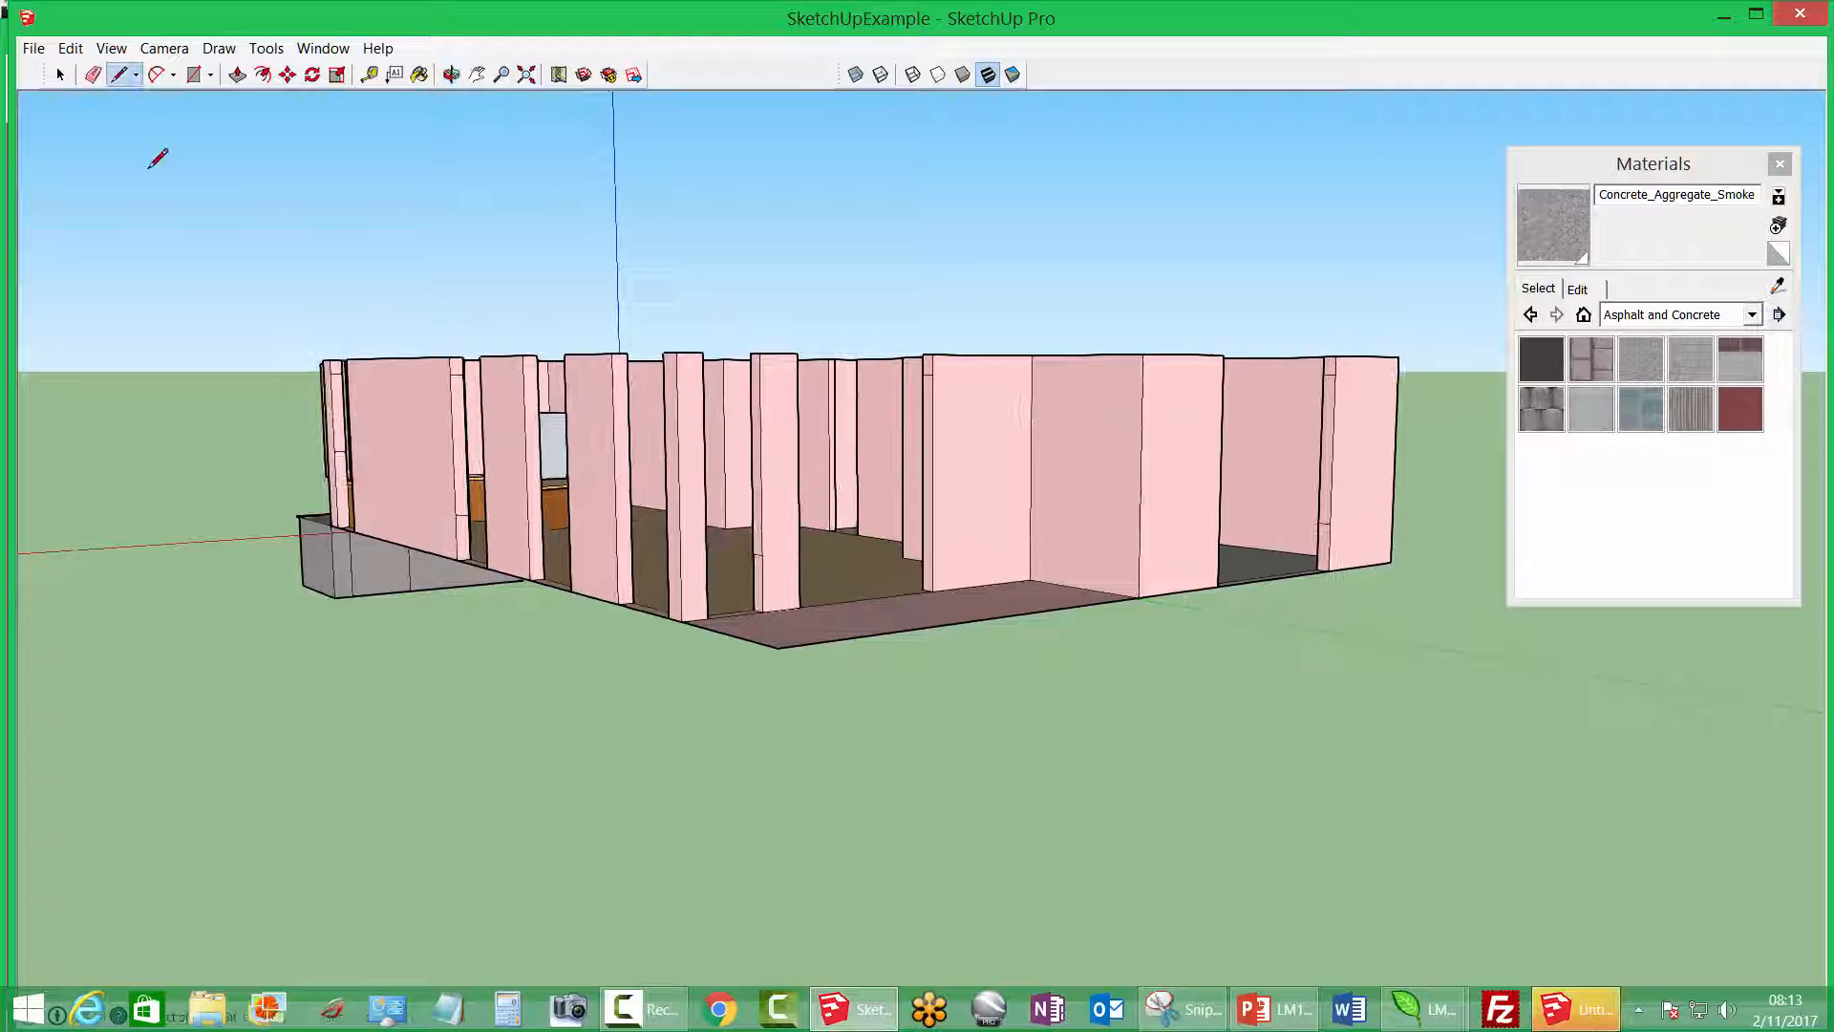
Push/Pull the header and sill faces across the large bedroom's opening to frame its window
{"action": "left_click", "coordinate": [237, 75]}
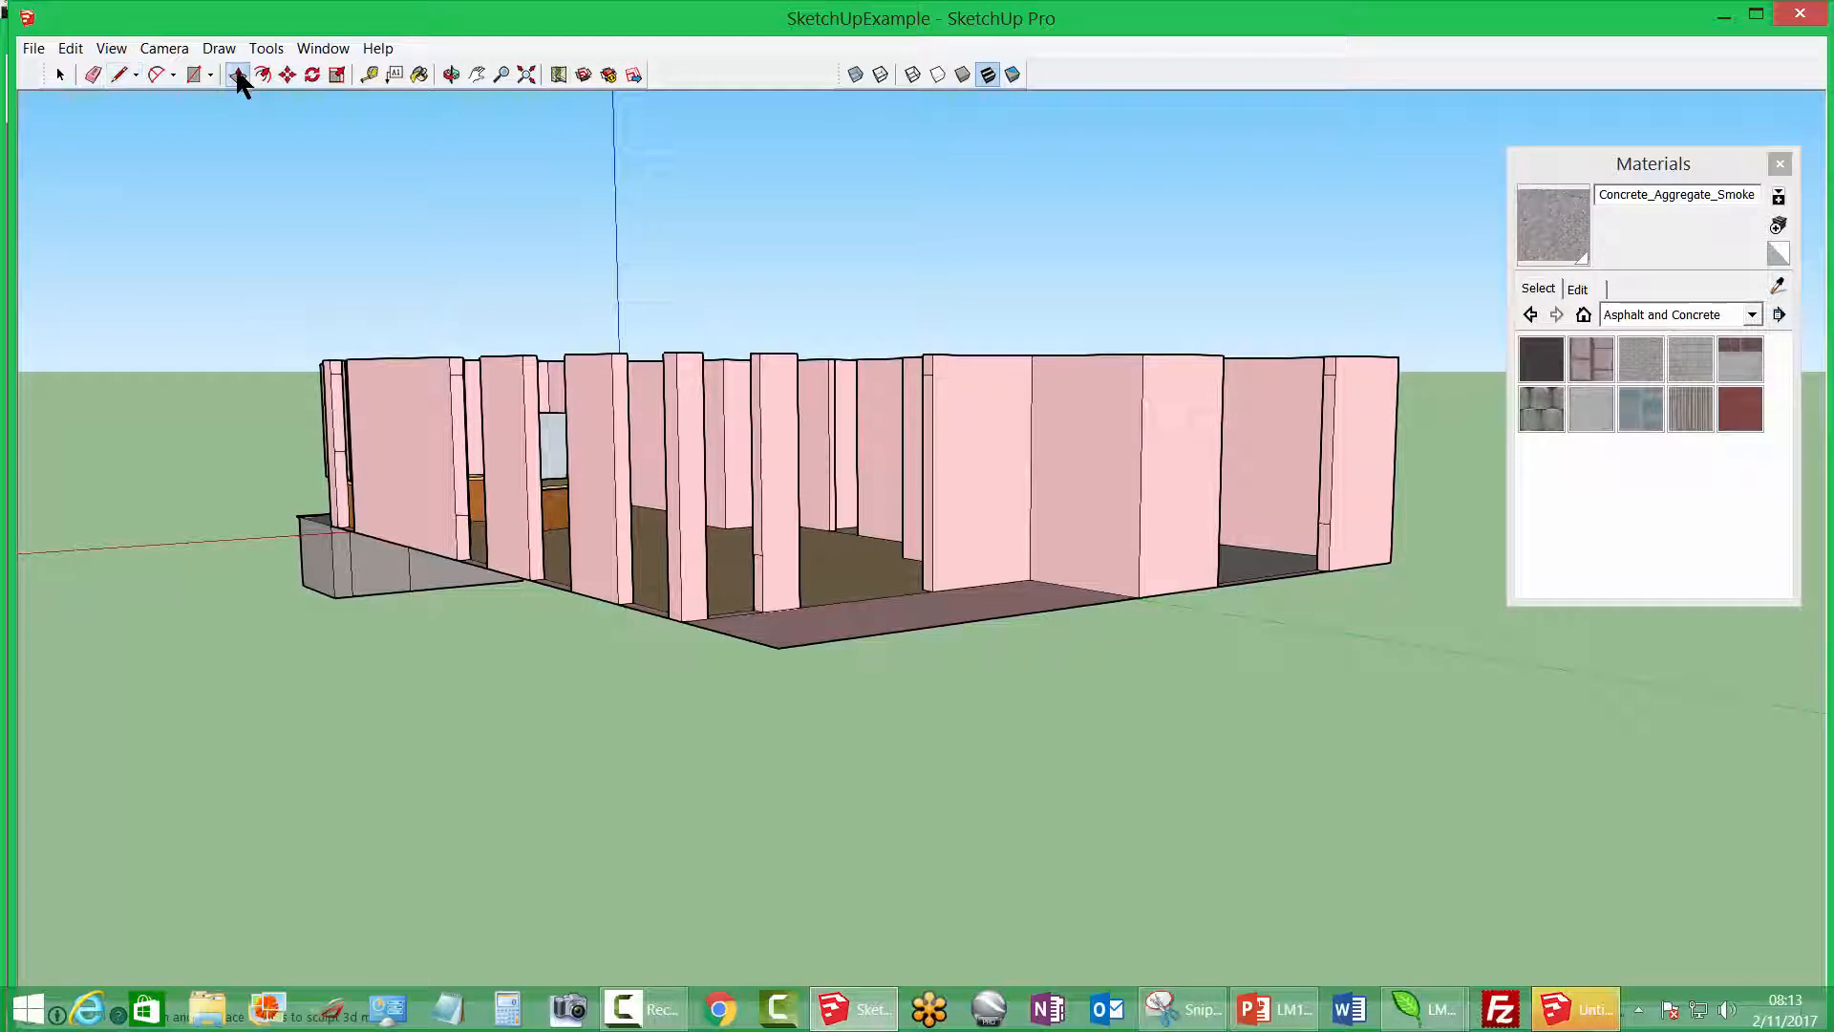
{"action": "left_click", "coordinate": [1332, 377]}
{"action": "left_click", "coordinate": [1223, 408]}
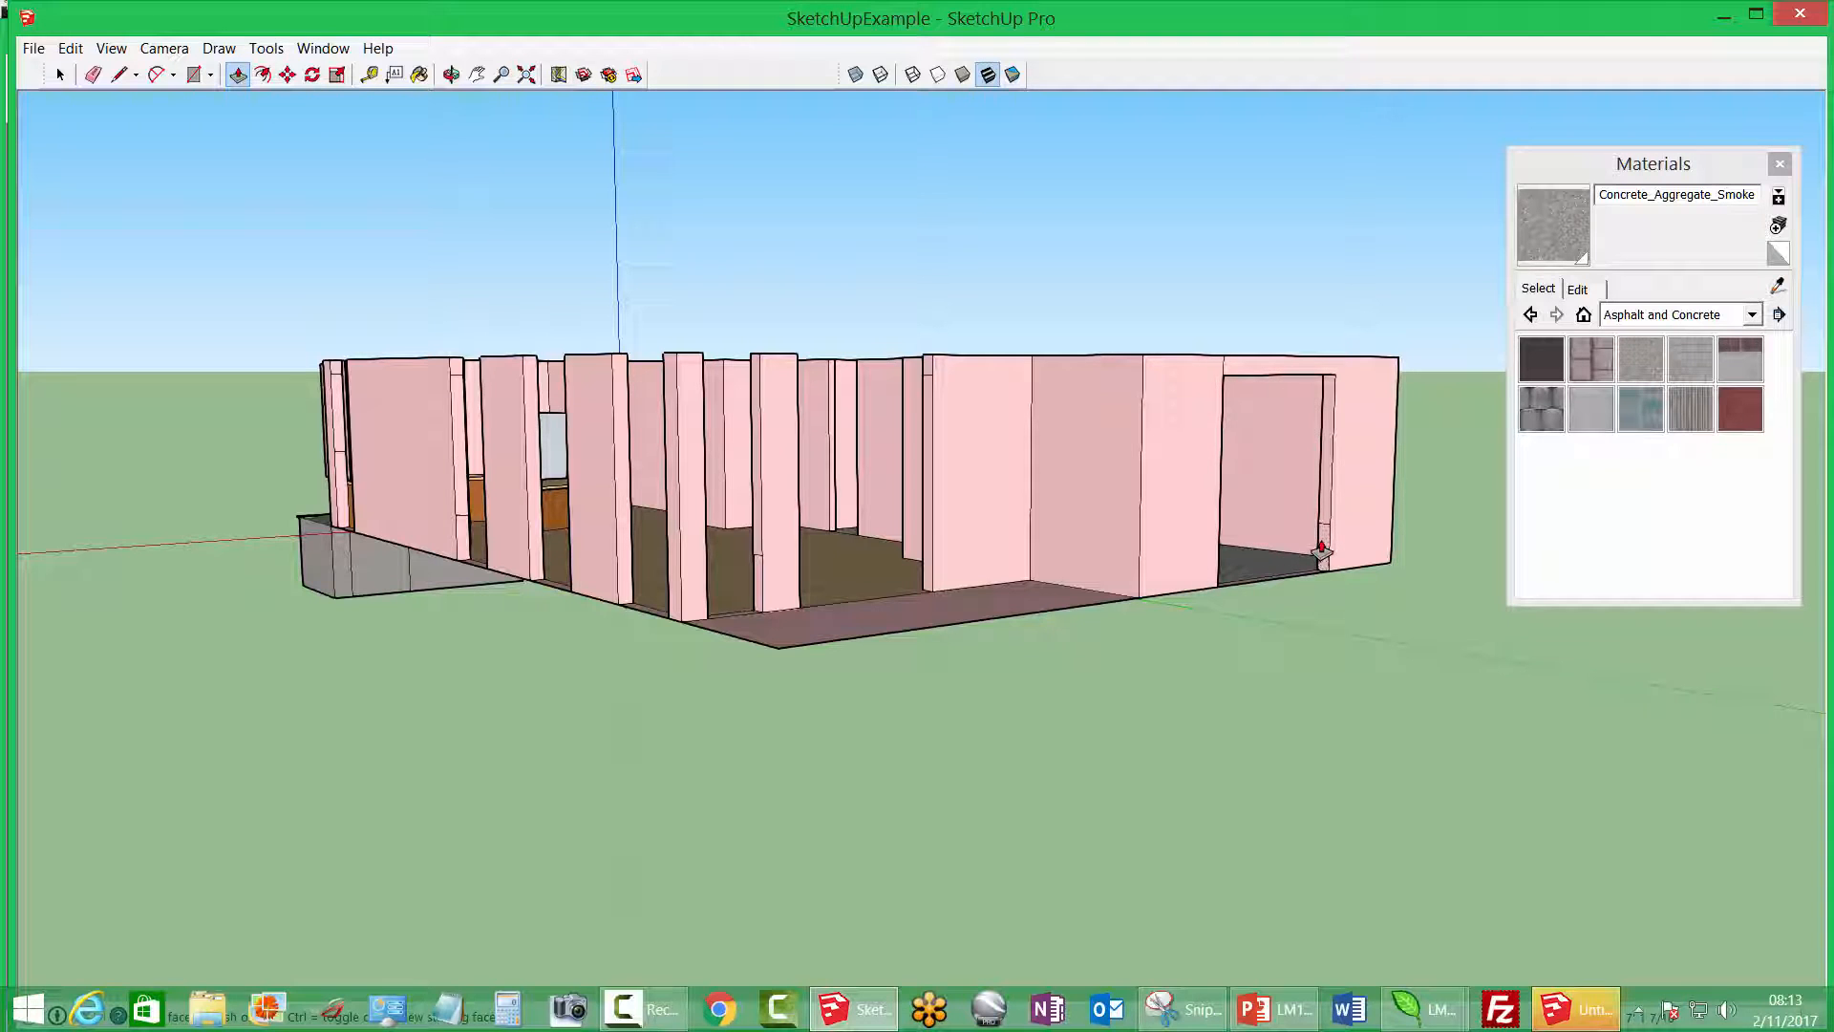
{"action": "left_click", "coordinate": [1321, 550]}
{"action": "left_click", "coordinate": [1228, 511]}
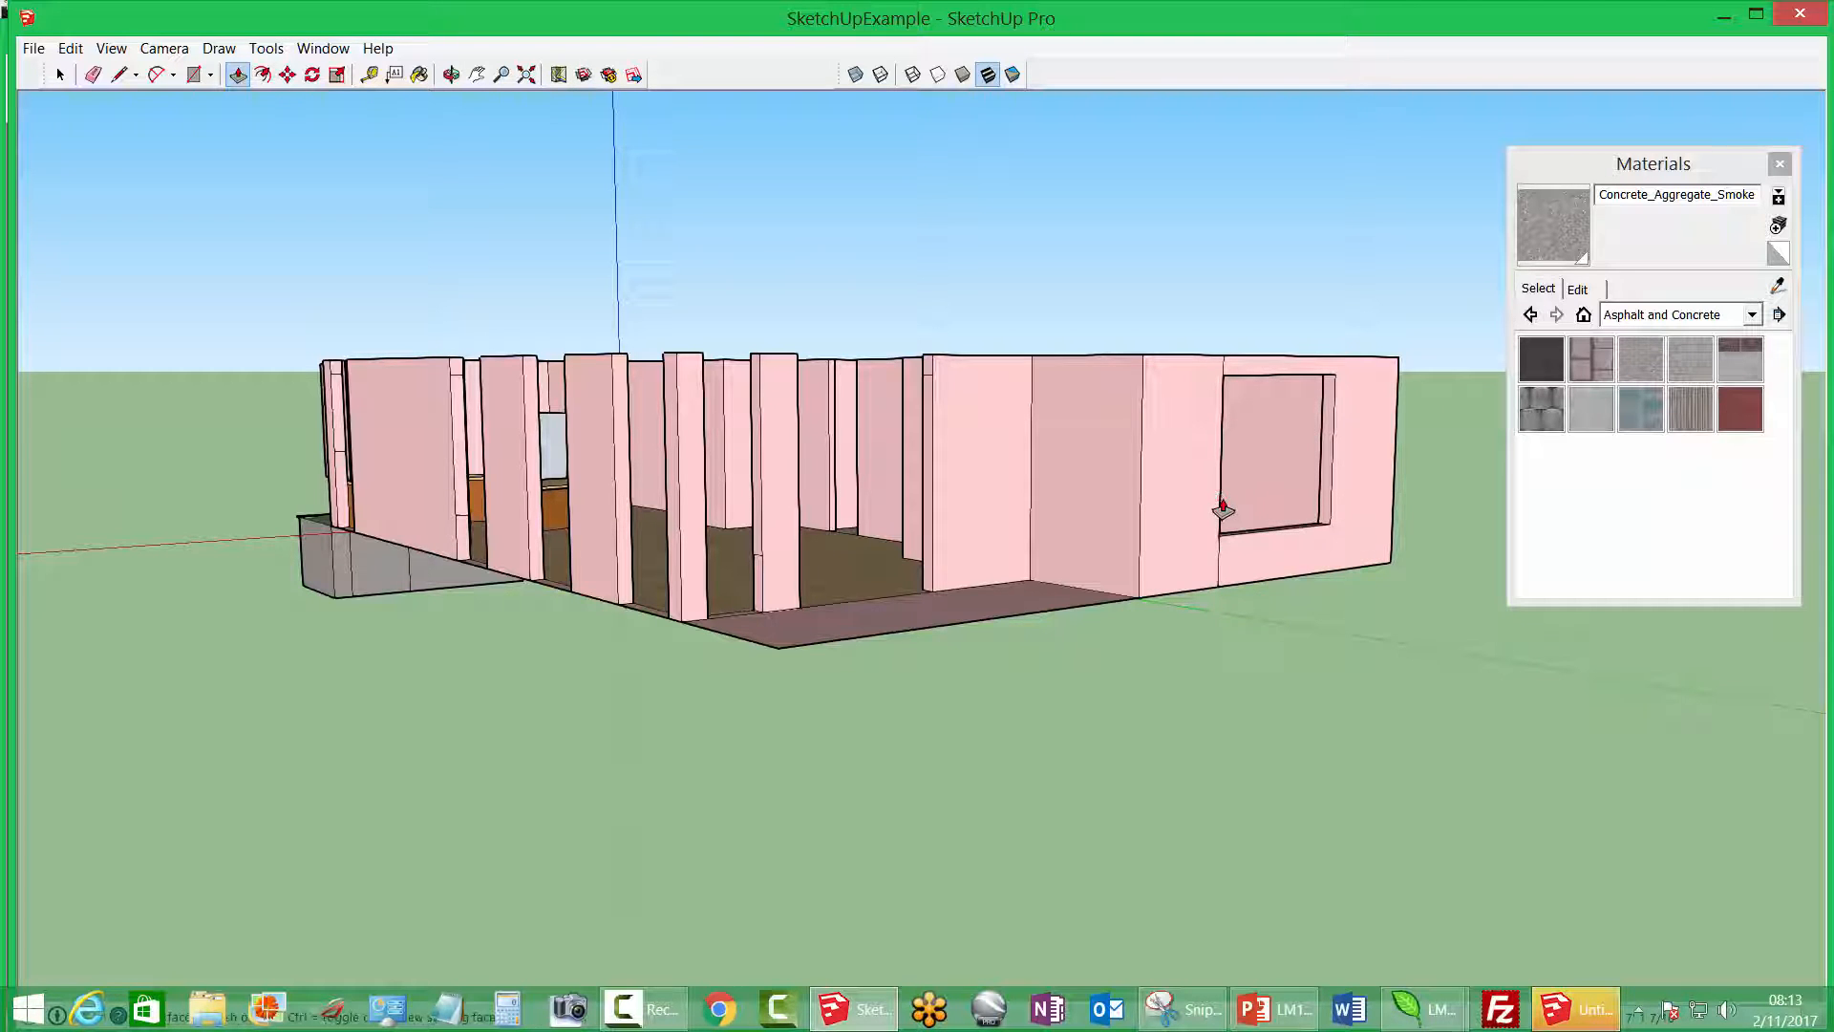
Try extending the header from the wall beside the uncovered porch to the nearest post, and undo that Push/Pull
{"action": "left_click", "coordinate": [915, 394]}
{"action": "left_click", "coordinate": [804, 400]}
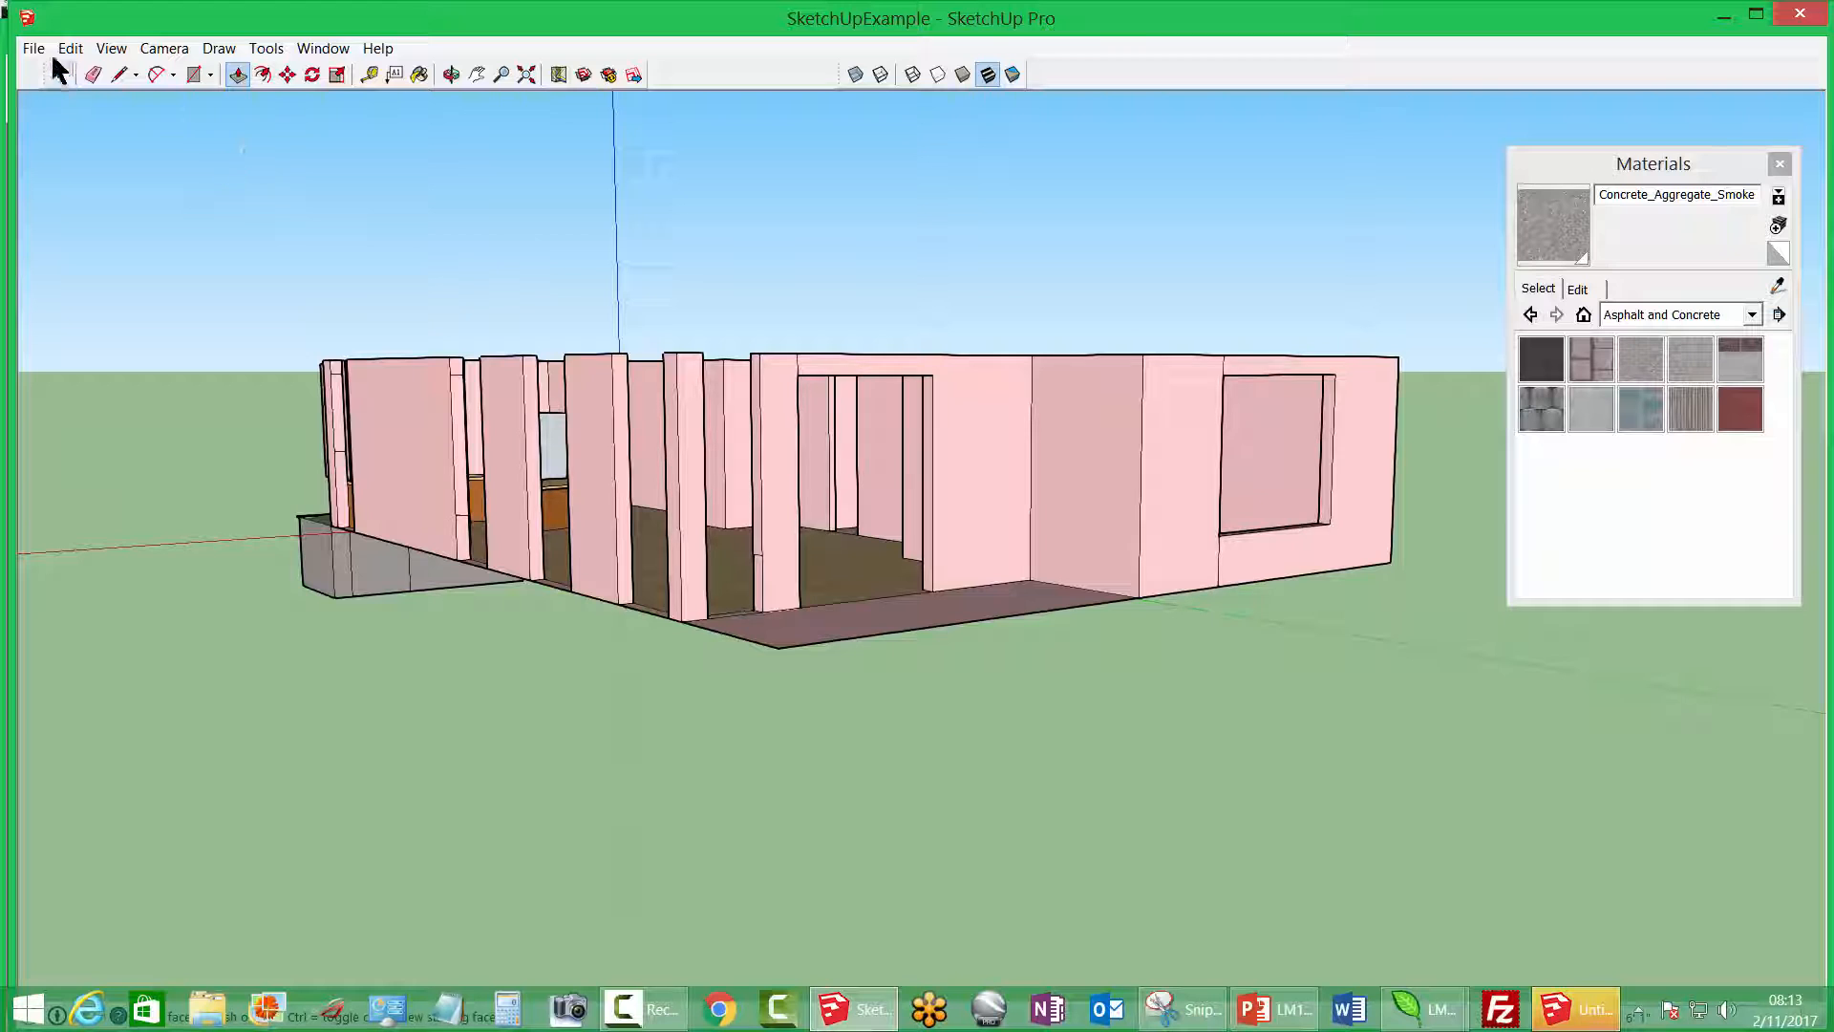
{"action": "left_click", "coordinate": [71, 47]}
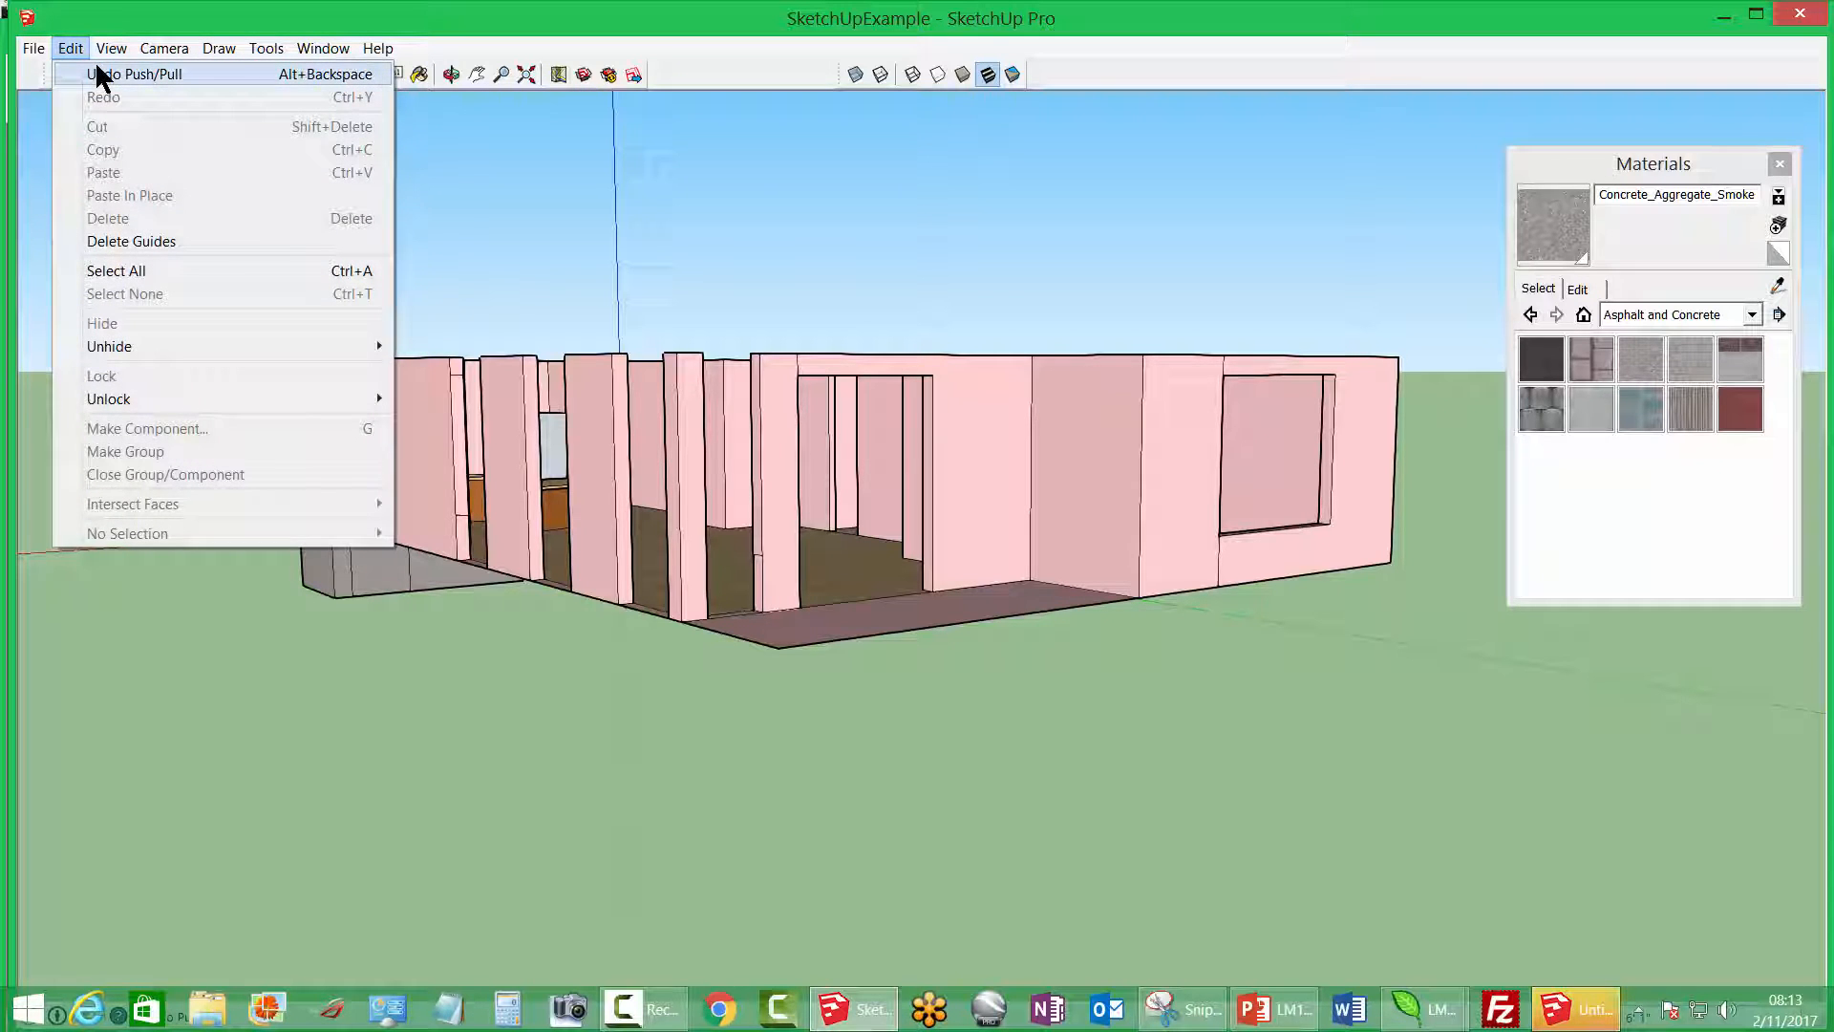
{"action": "left_click", "coordinate": [98, 72]}
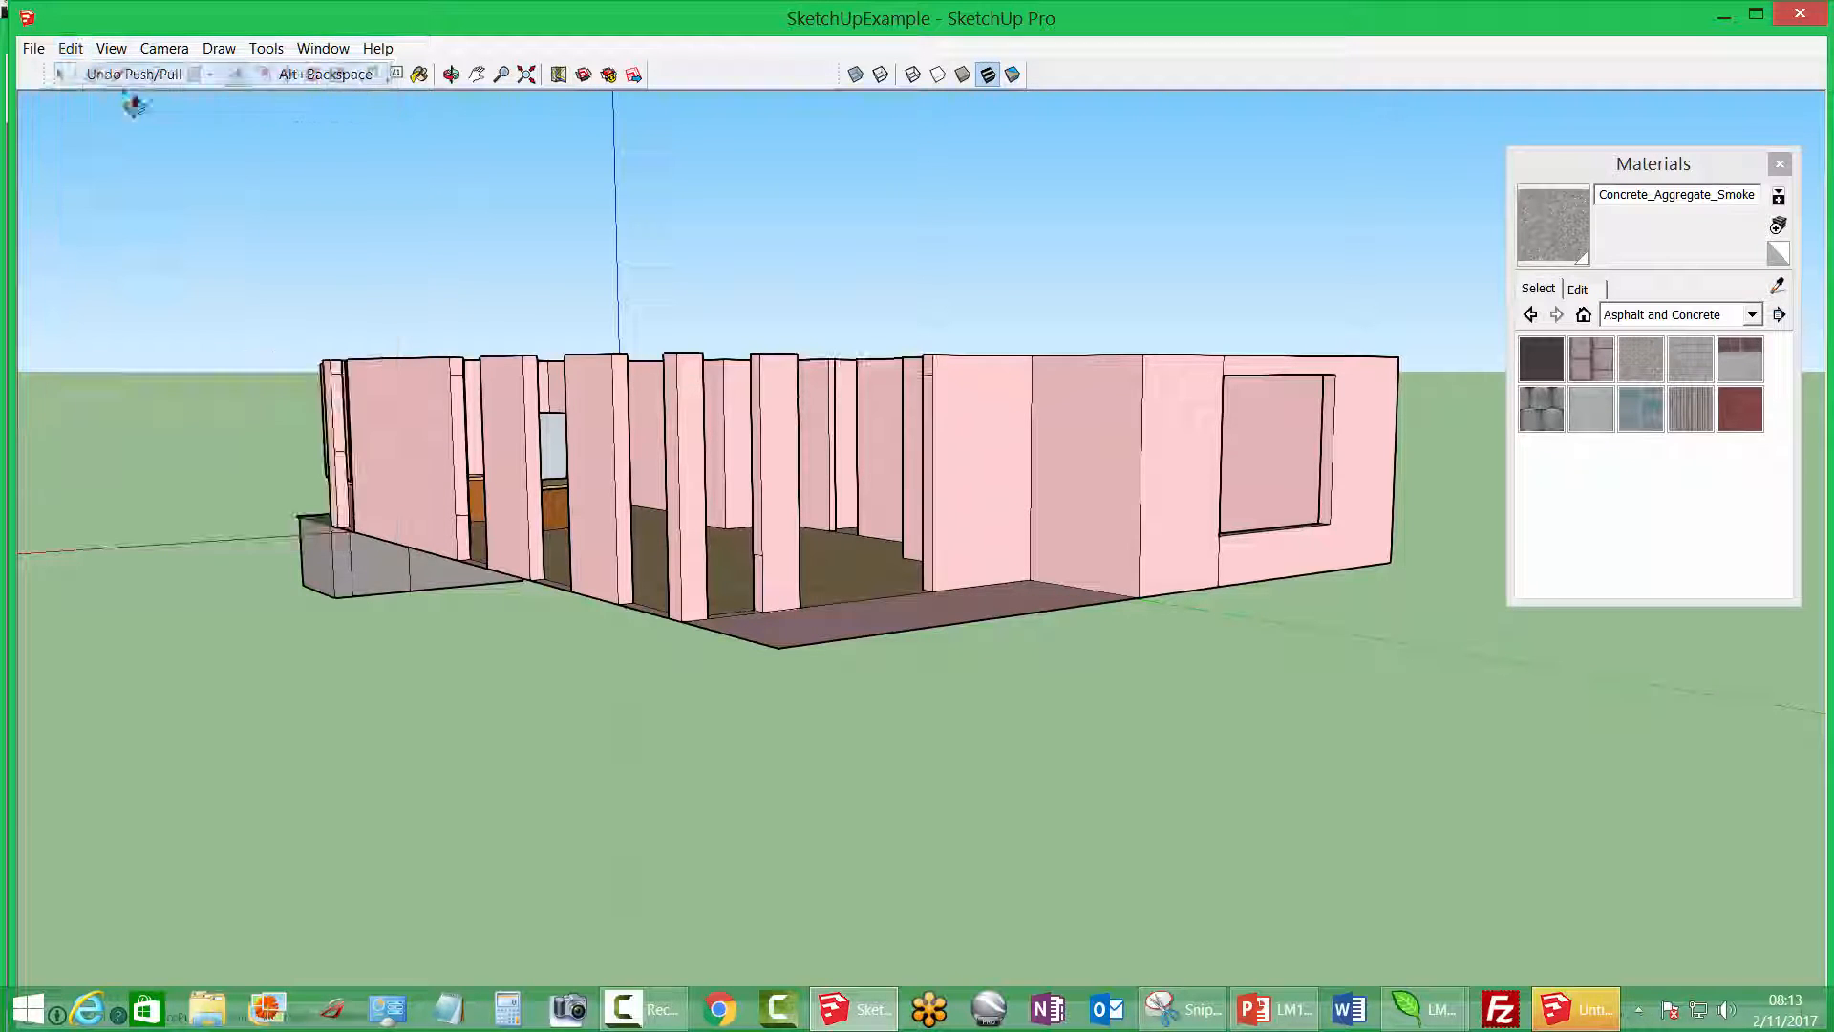
Push/Pull the header above the living room's porch opening past the middle post to the corner post
{"action": "left_click", "coordinate": [924, 376]}
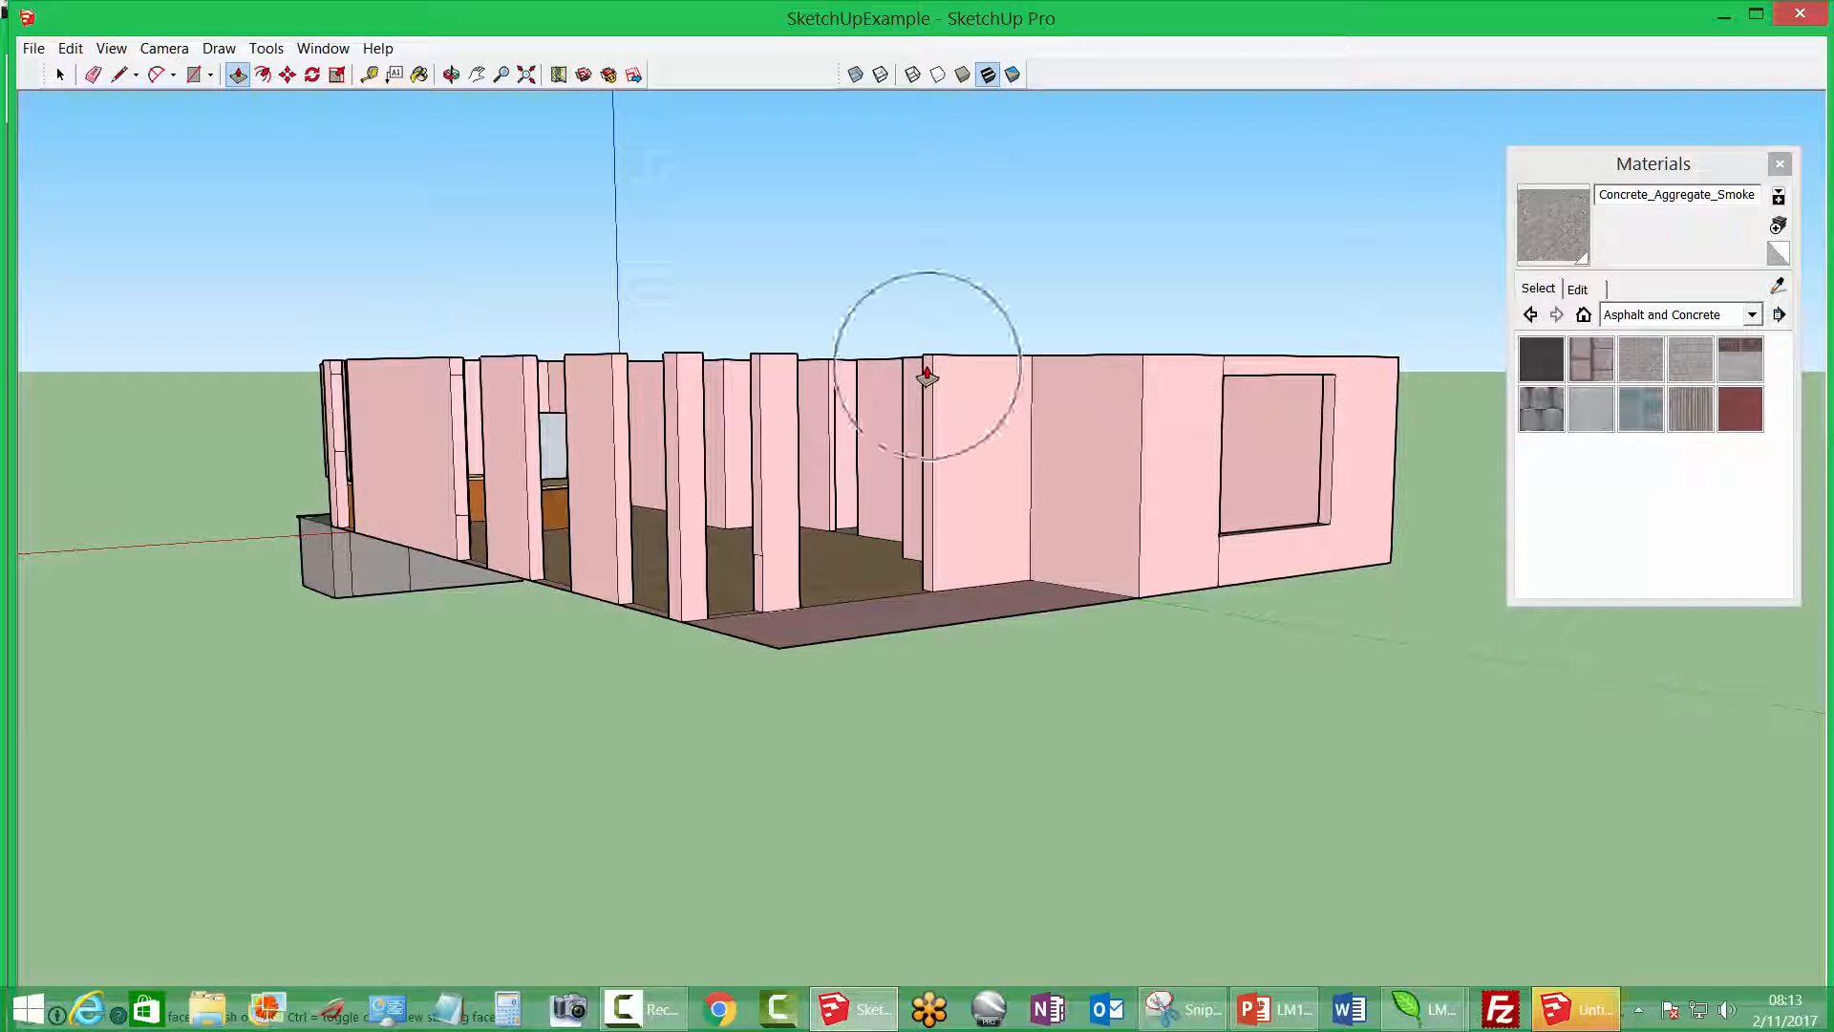
{"action": "left_click", "coordinate": [706, 401]}
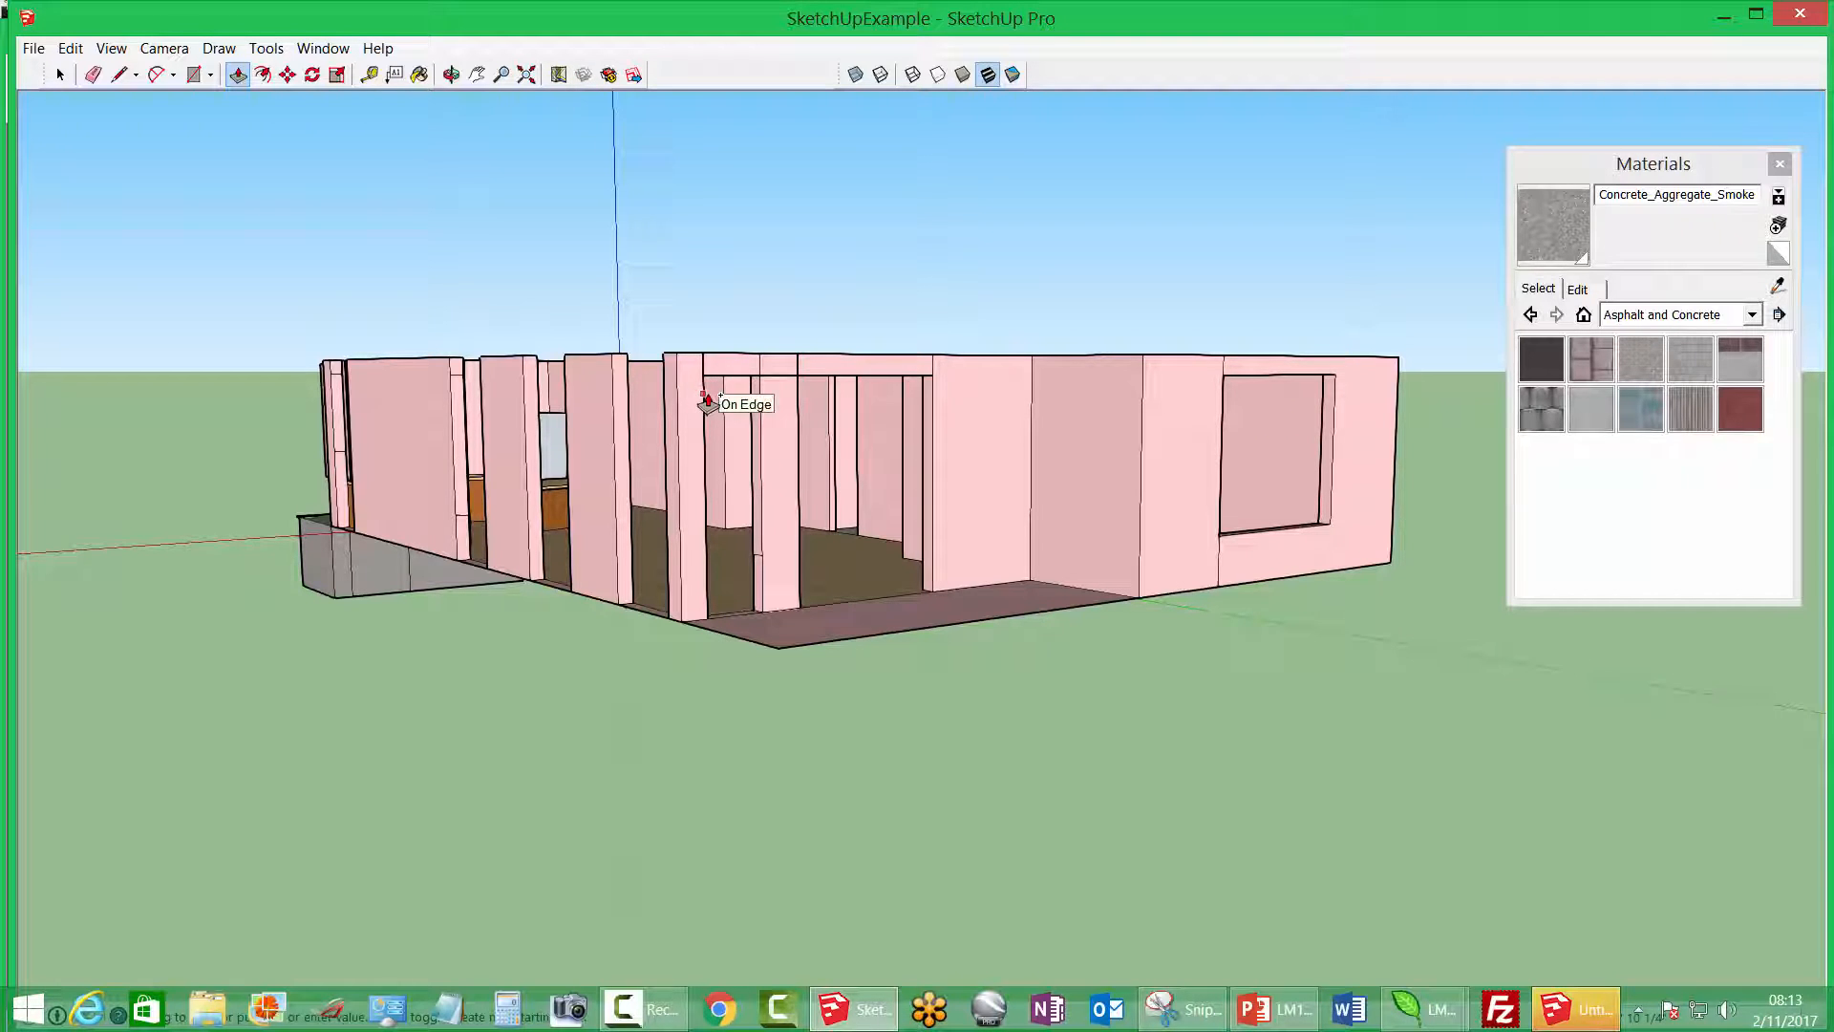
Push/Pull the sill between the uncovered porch's middle and corner posts, and extend the header along the long wall to the corner post
{"action": "left_click", "coordinate": [756, 575]}
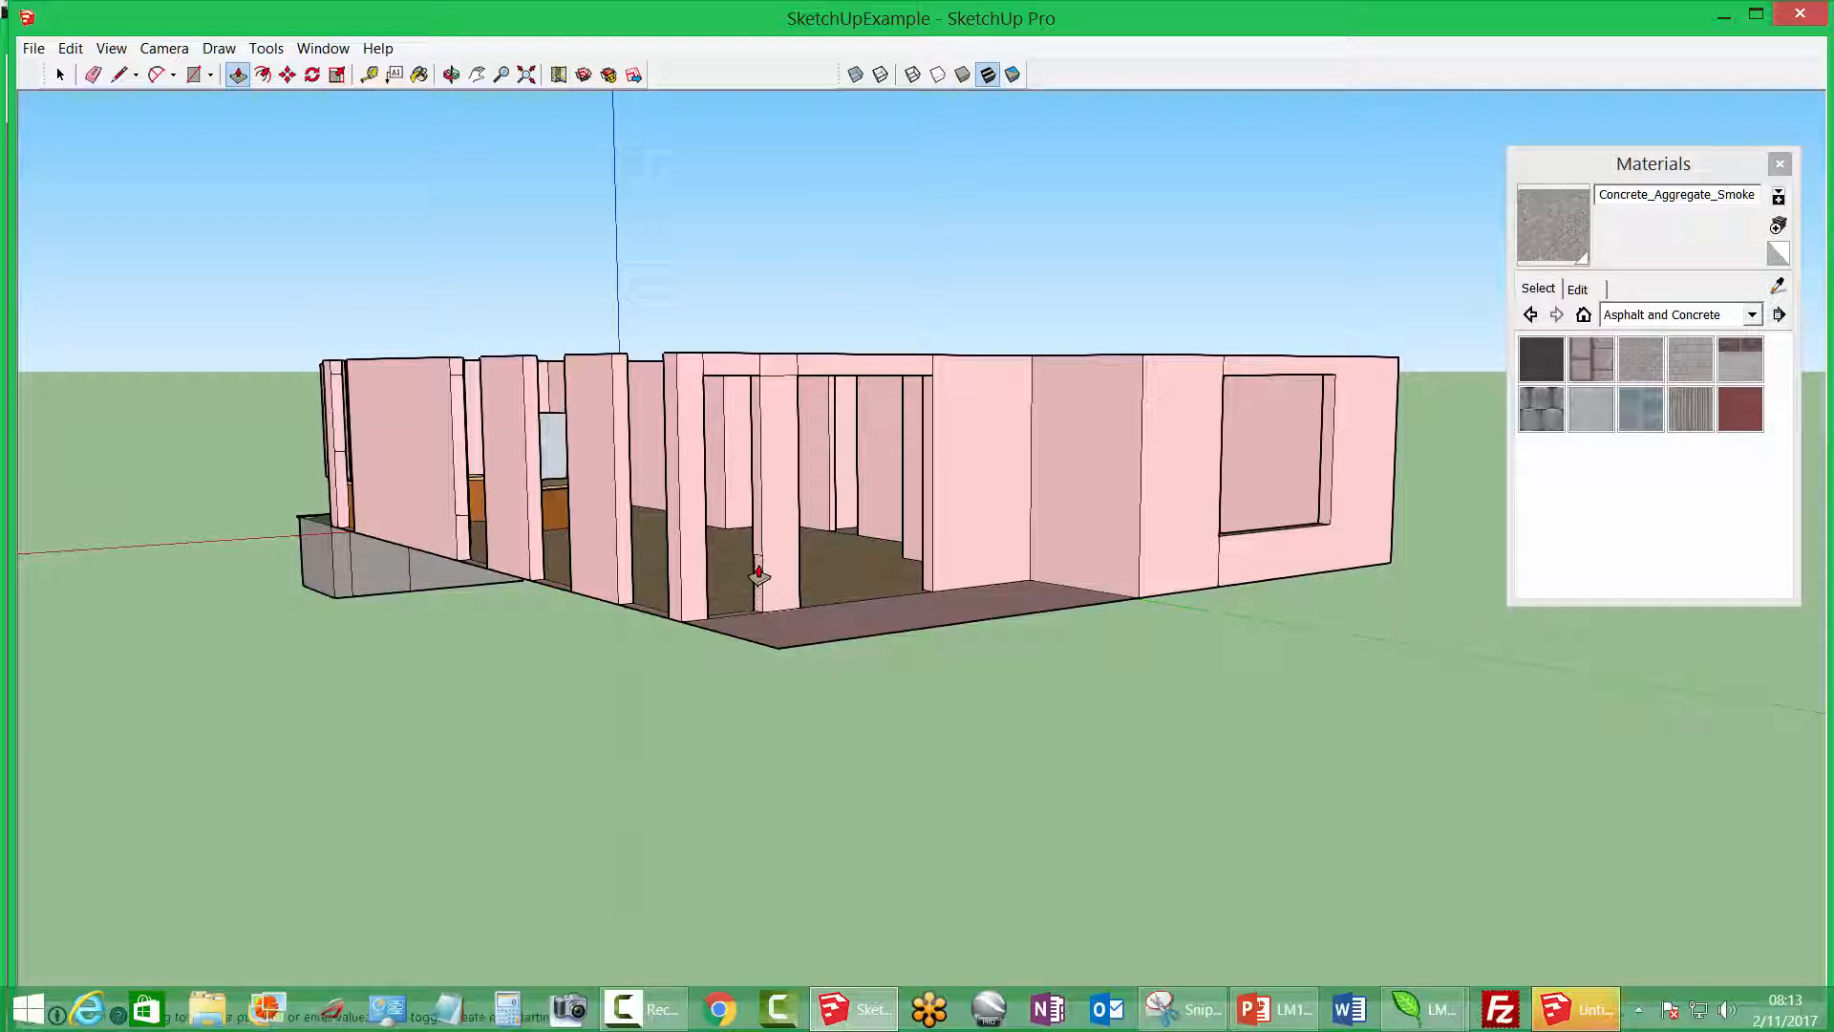
{"action": "left_click", "coordinate": [705, 563]}
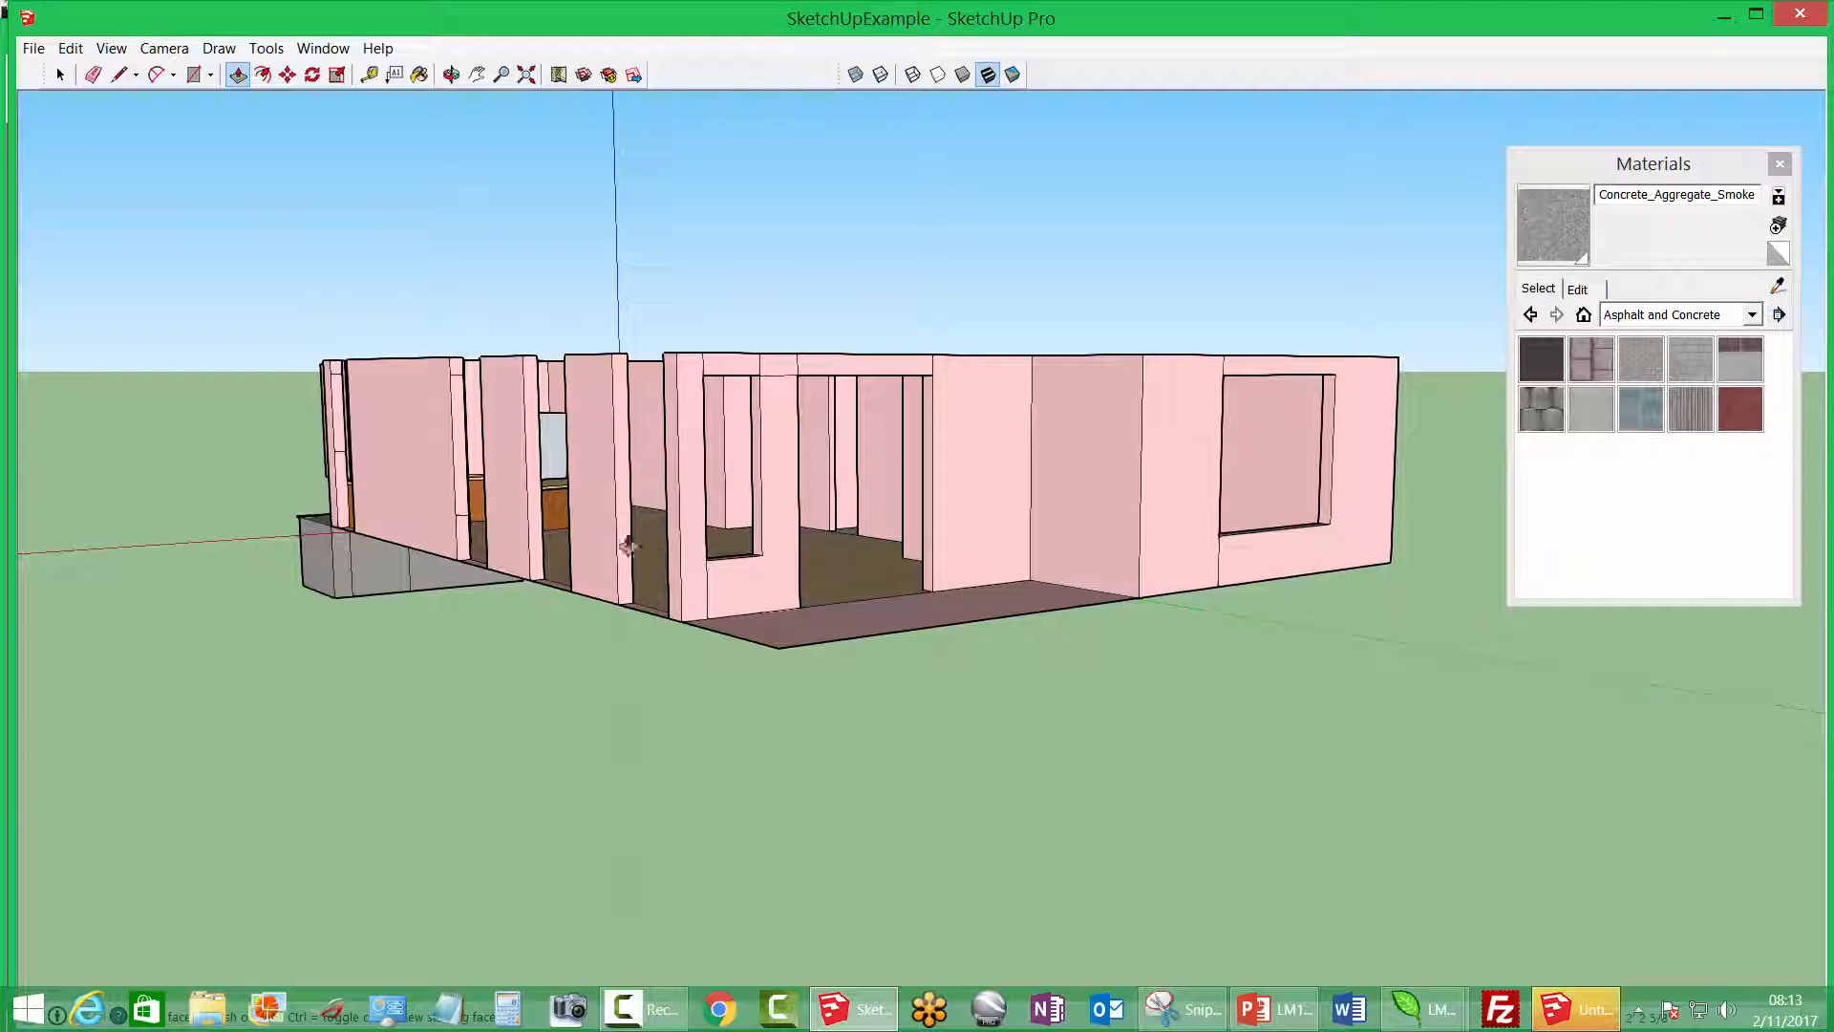
{"action": "left_click", "coordinate": [334, 378]}
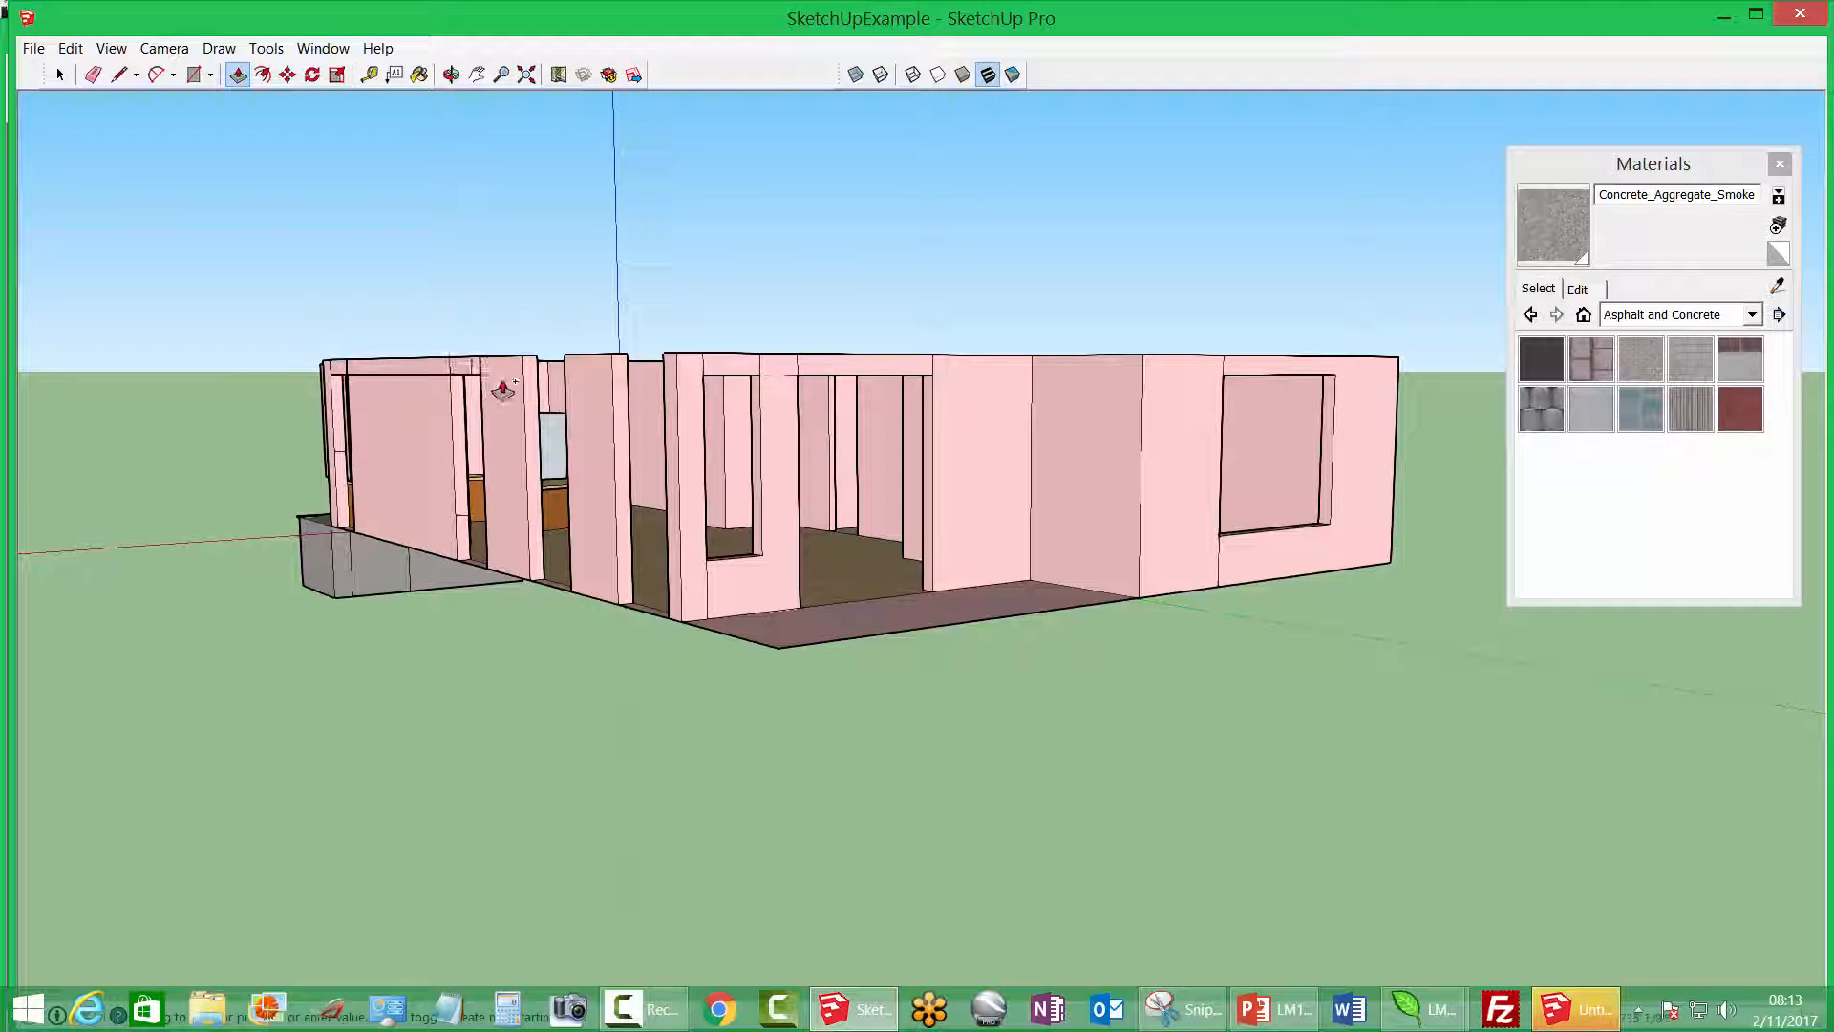
{"action": "left_click", "coordinate": [662, 399]}
Push/Pull the sill faces across the kitchen corner window and the three other window openings of the long wall
{"action": "left_click", "coordinate": [340, 488]}
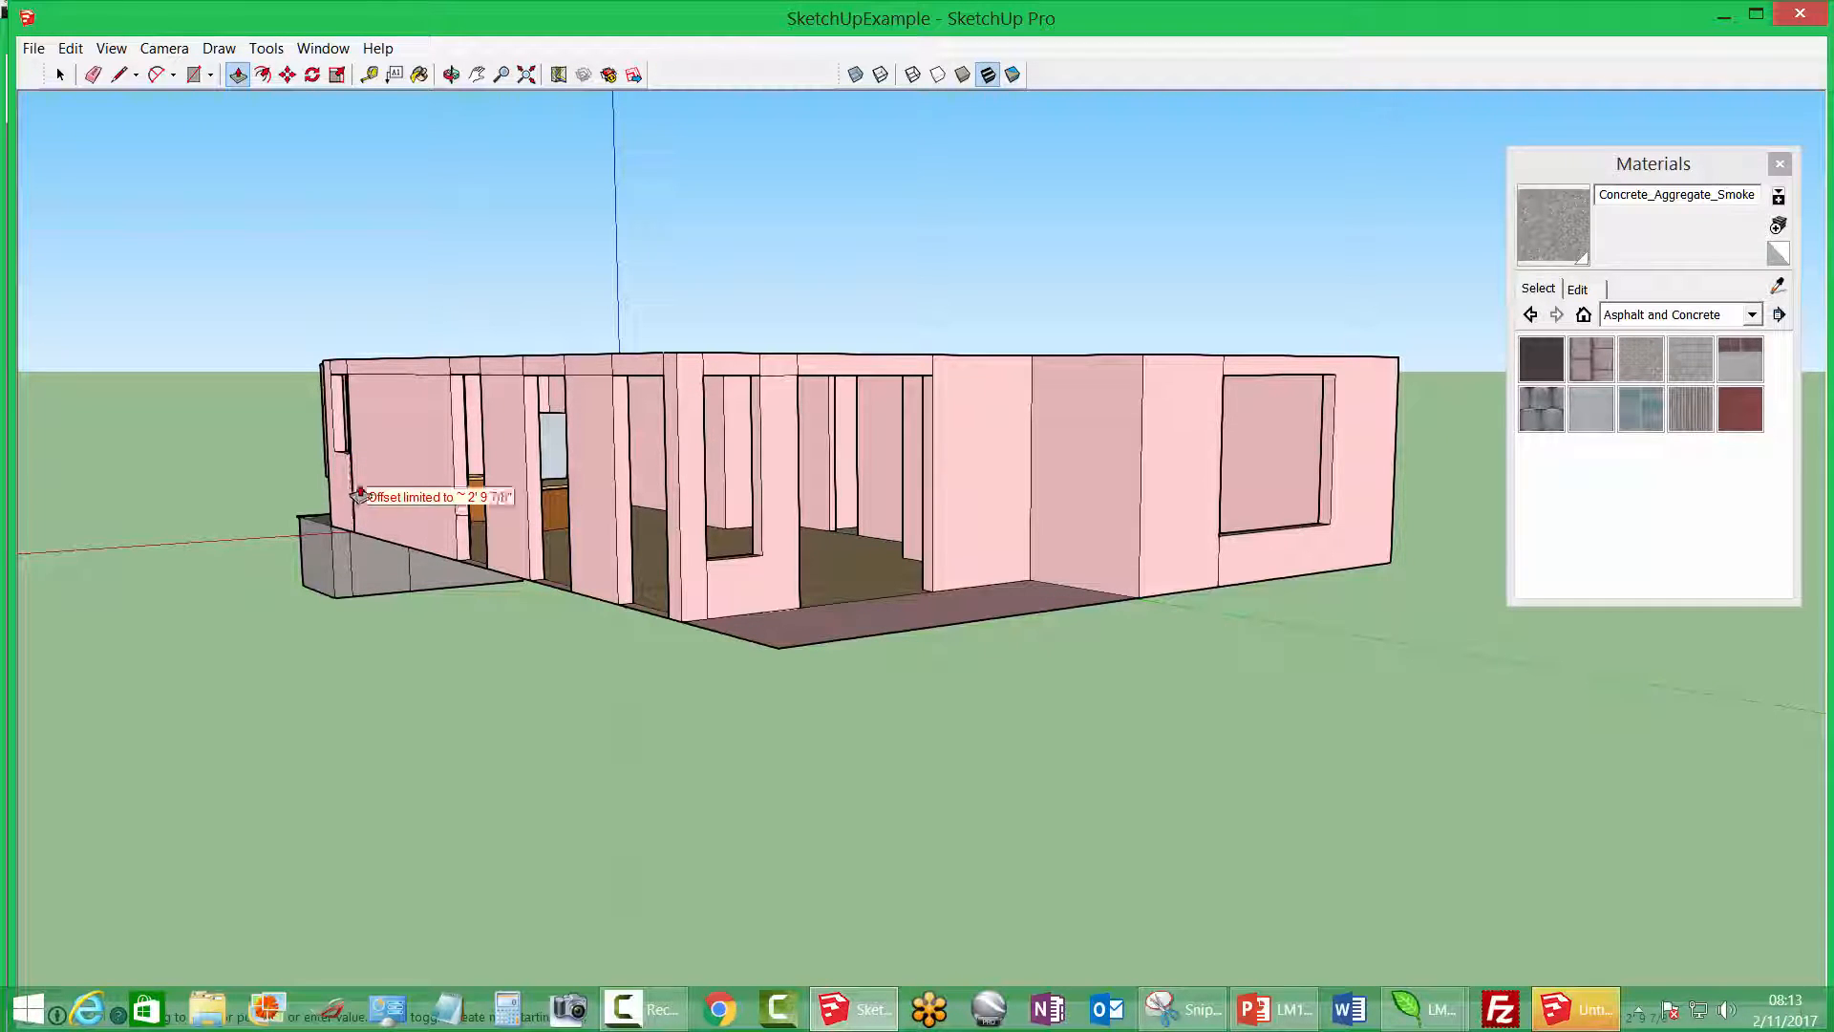
{"action": "left_click", "coordinate": [496, 434]}
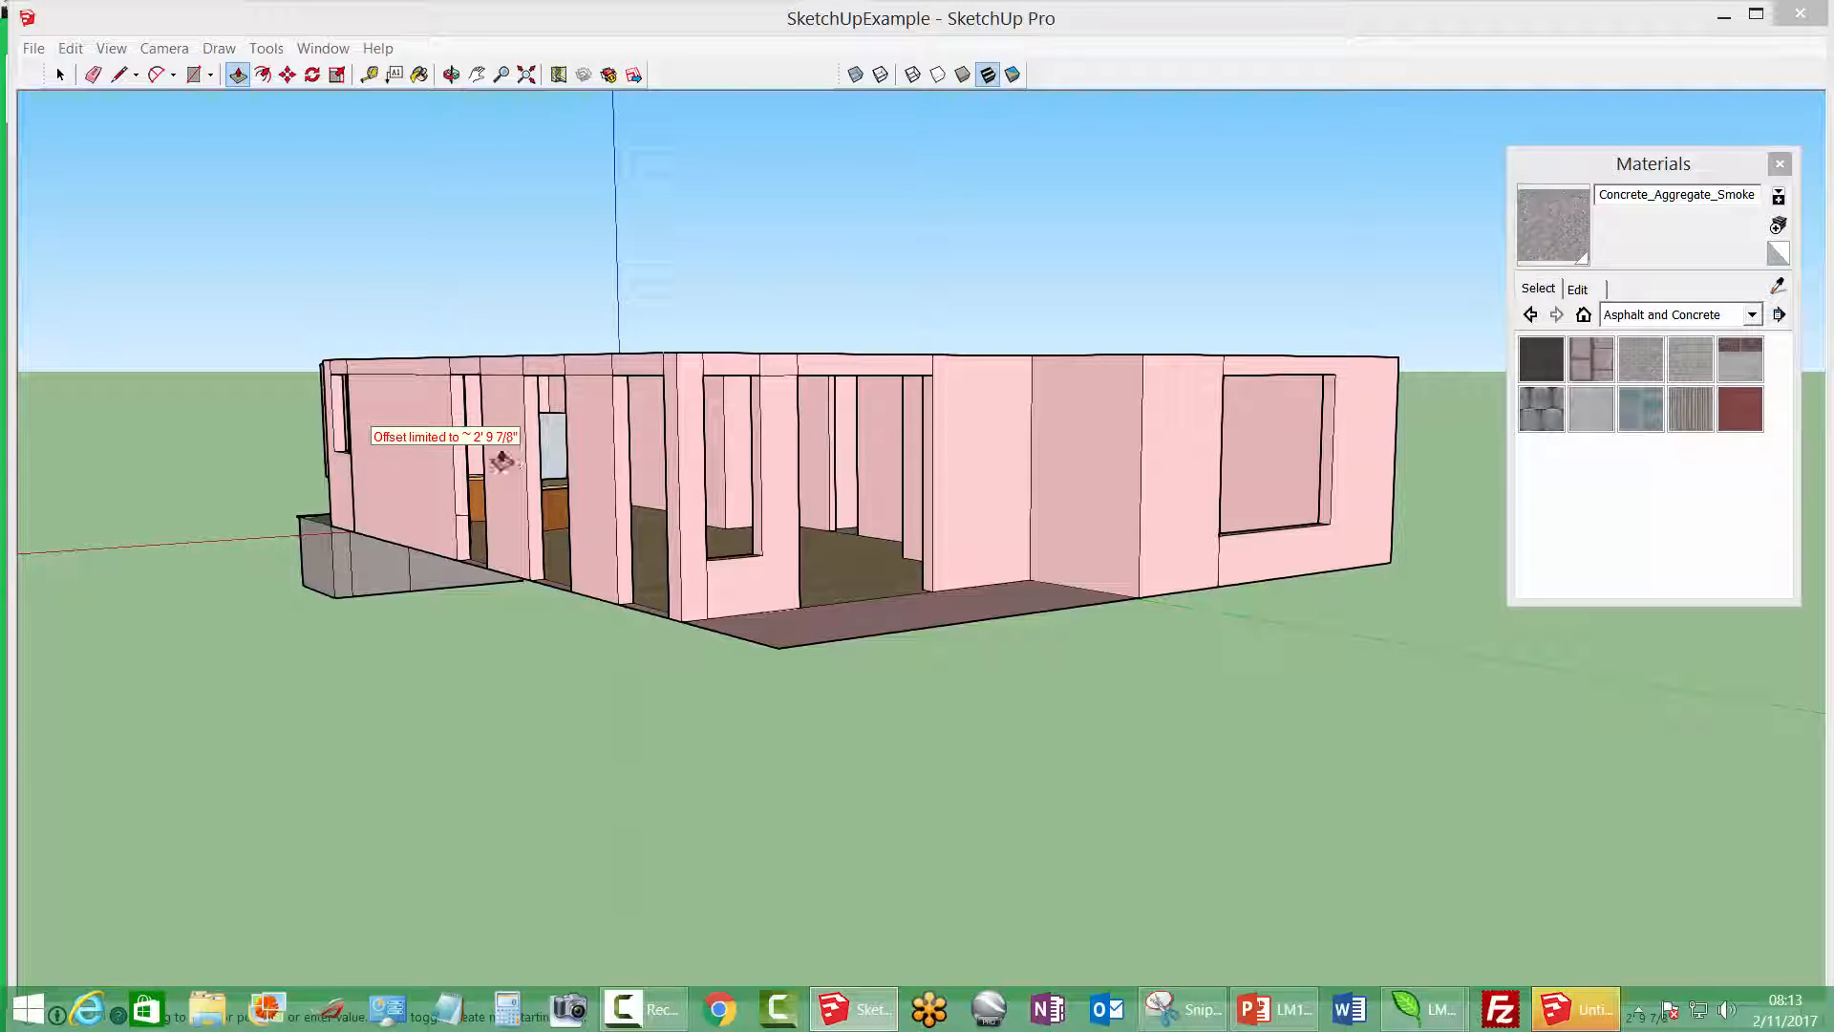
{"action": "middle_click_drag", "start_coordinate": [368, 460], "coordinate": [344, 489]}
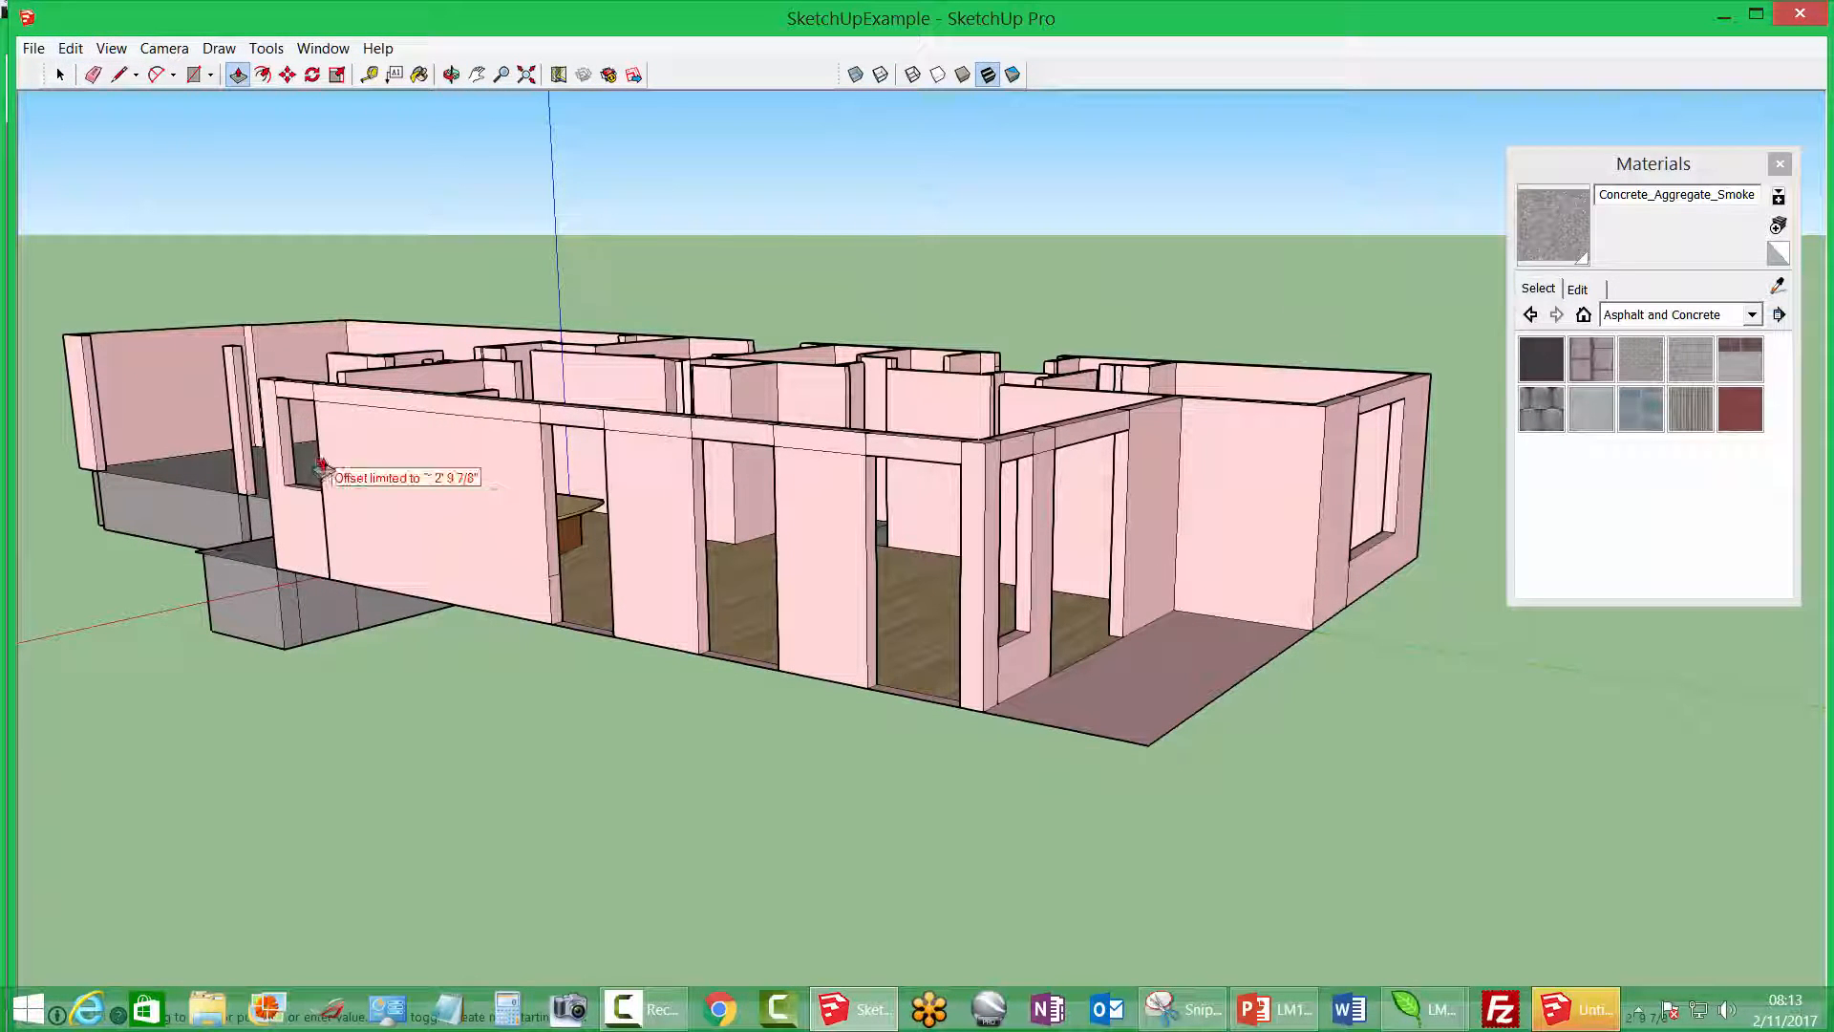
{"action": "left_click", "coordinate": [321, 467]}
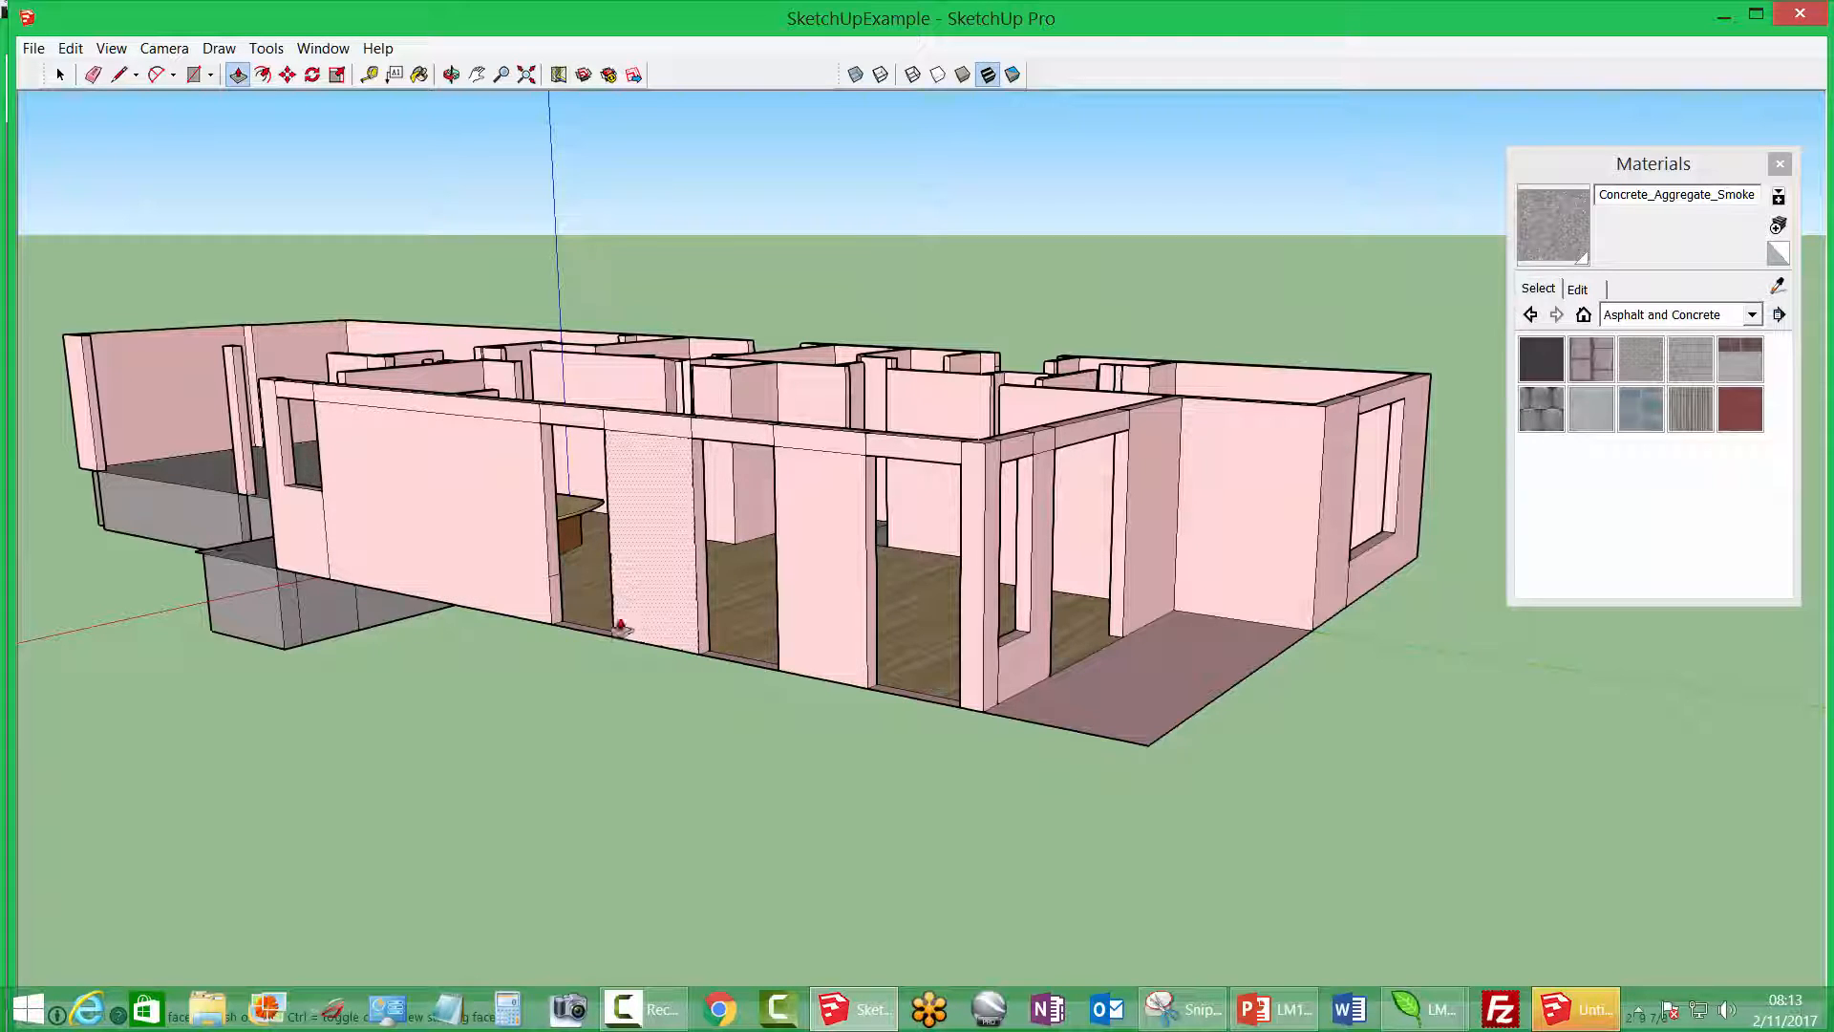
{"action": "left_click", "coordinate": [556, 596]}
{"action": "key", "text": "ctrl"}
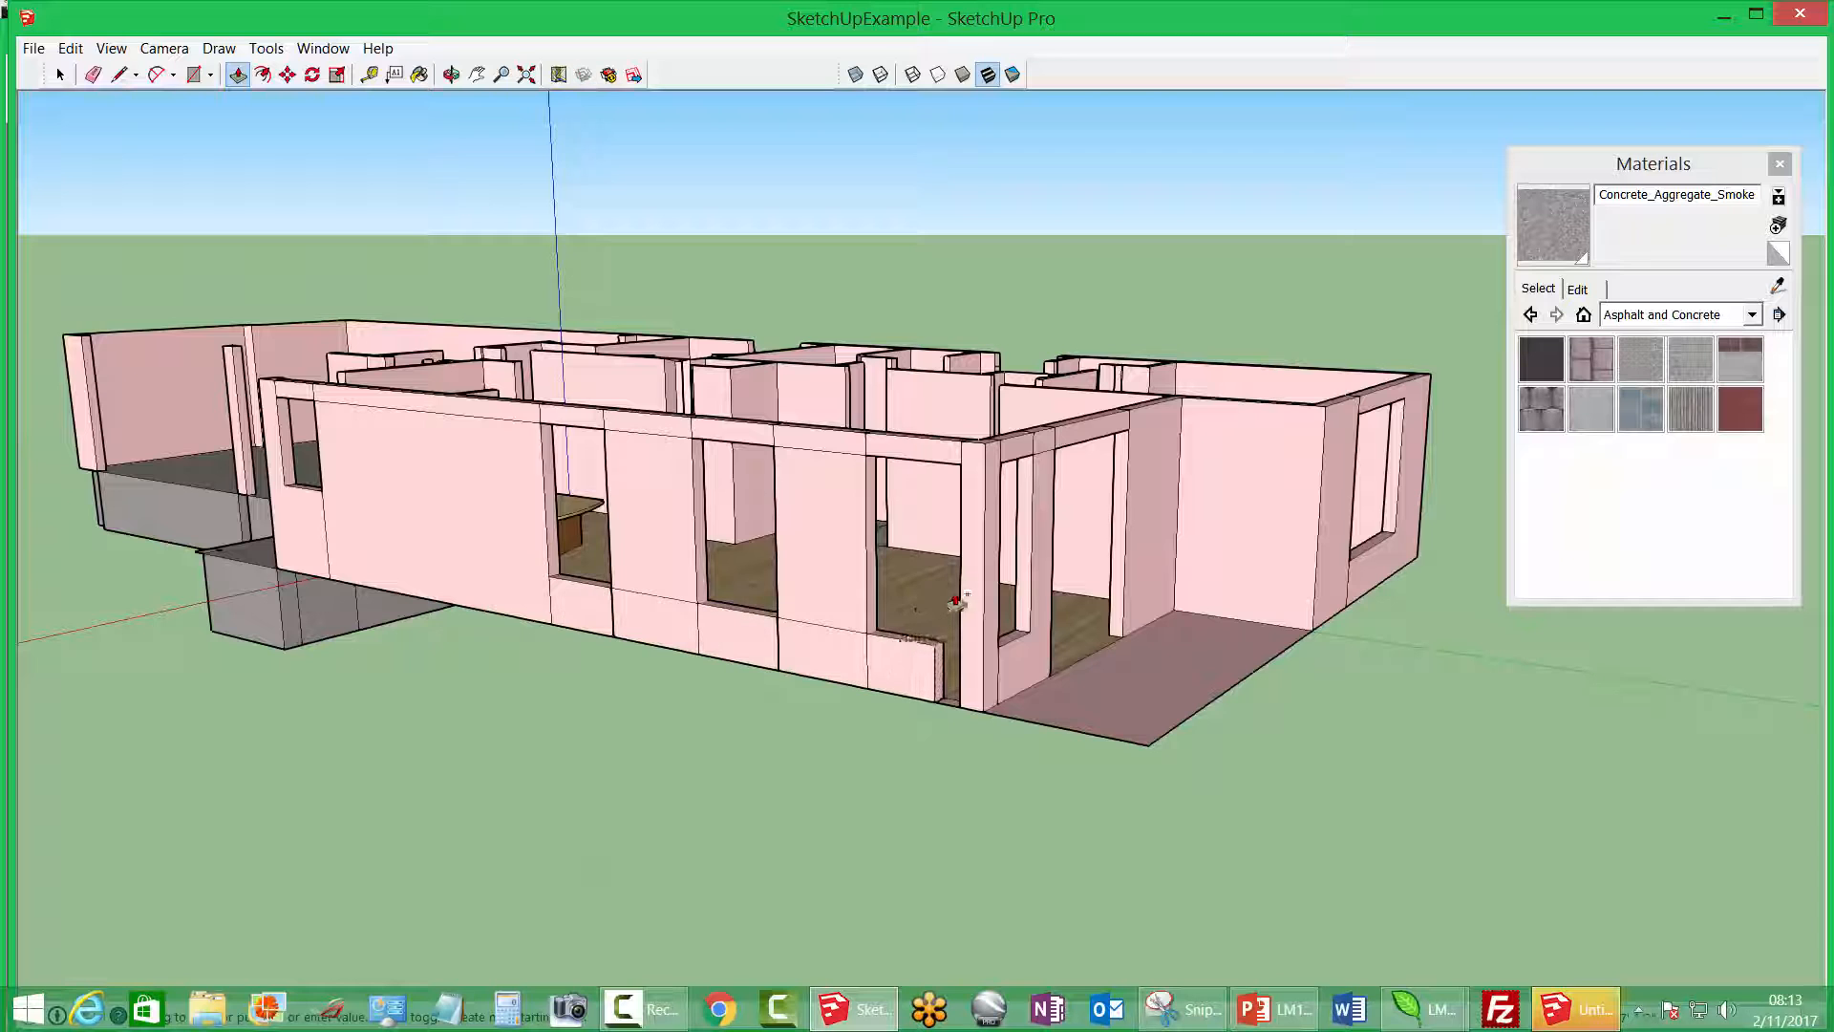
Push/Pull the header across the opening in the kitchen's side wall beside the thick slab
{"action": "middle_click_drag", "start_coordinate": [360, 565], "coordinate": [749, 483]}
{"action": "left_click", "coordinate": [697, 390]}
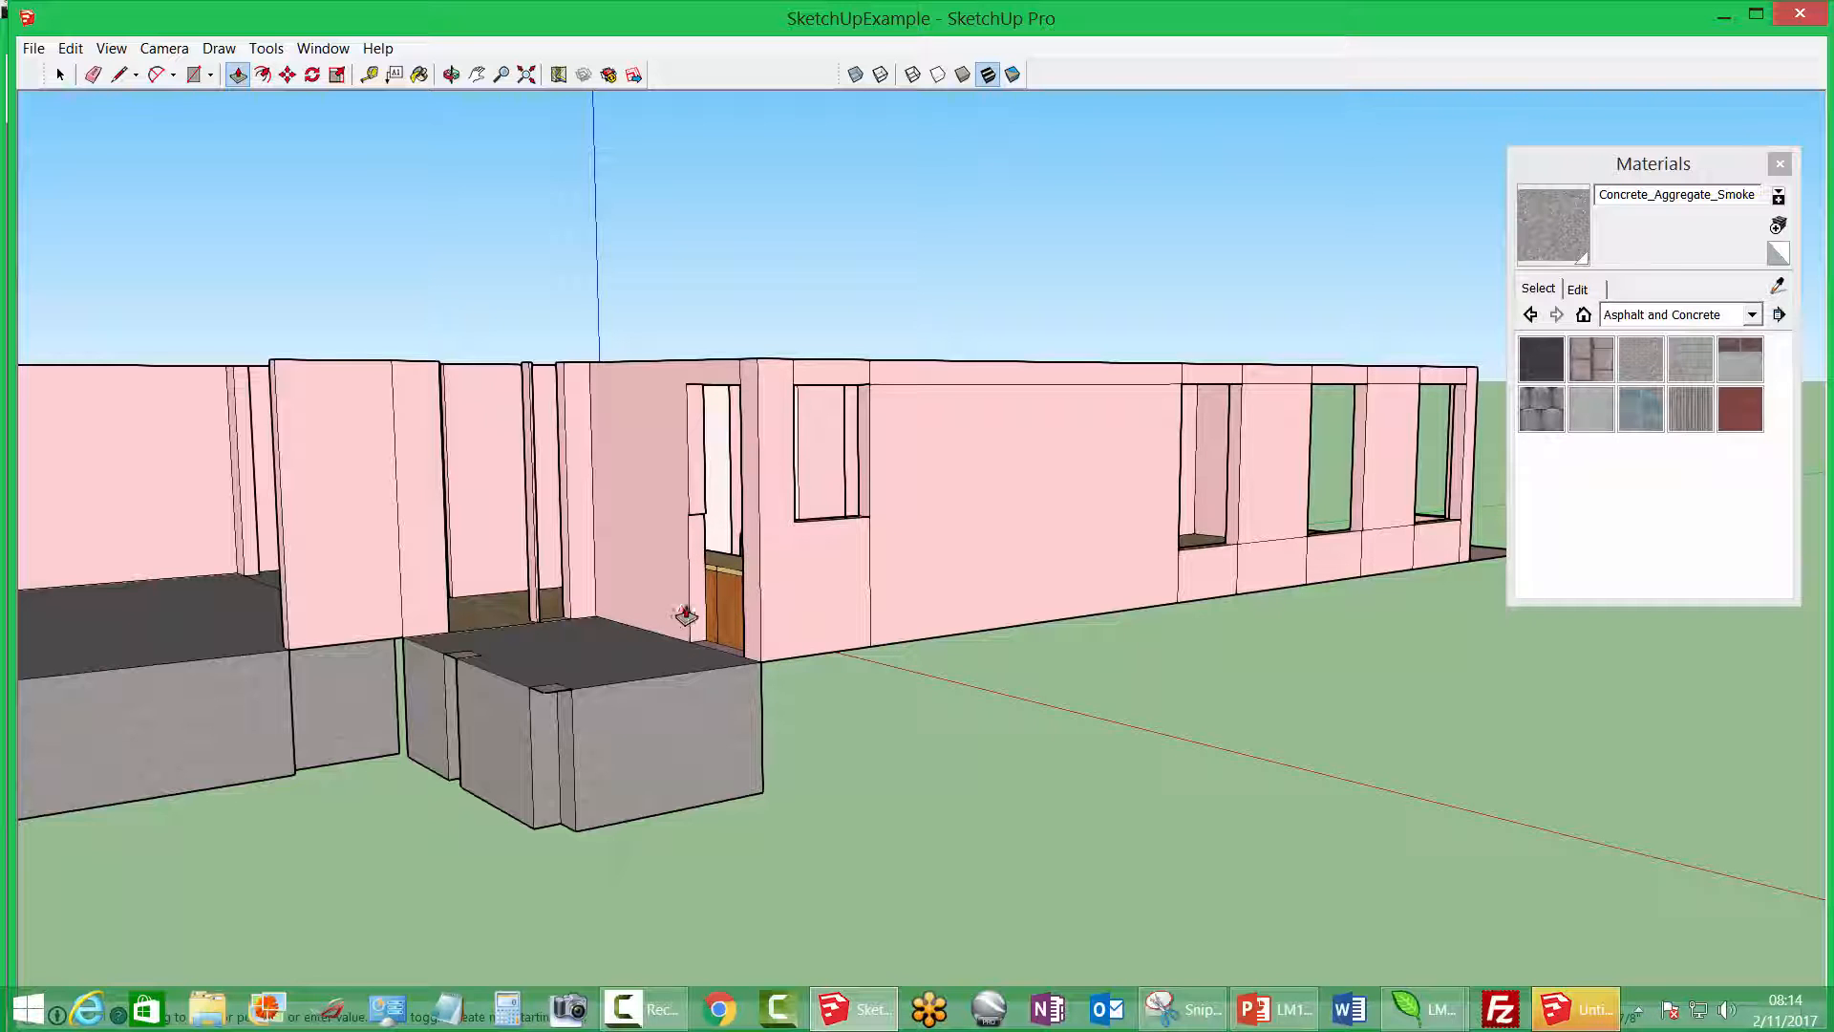
Try extending the sill in the kitchen's side wall opening, and undo that Push/Pull
{"action": "left_click", "coordinate": [709, 572]}
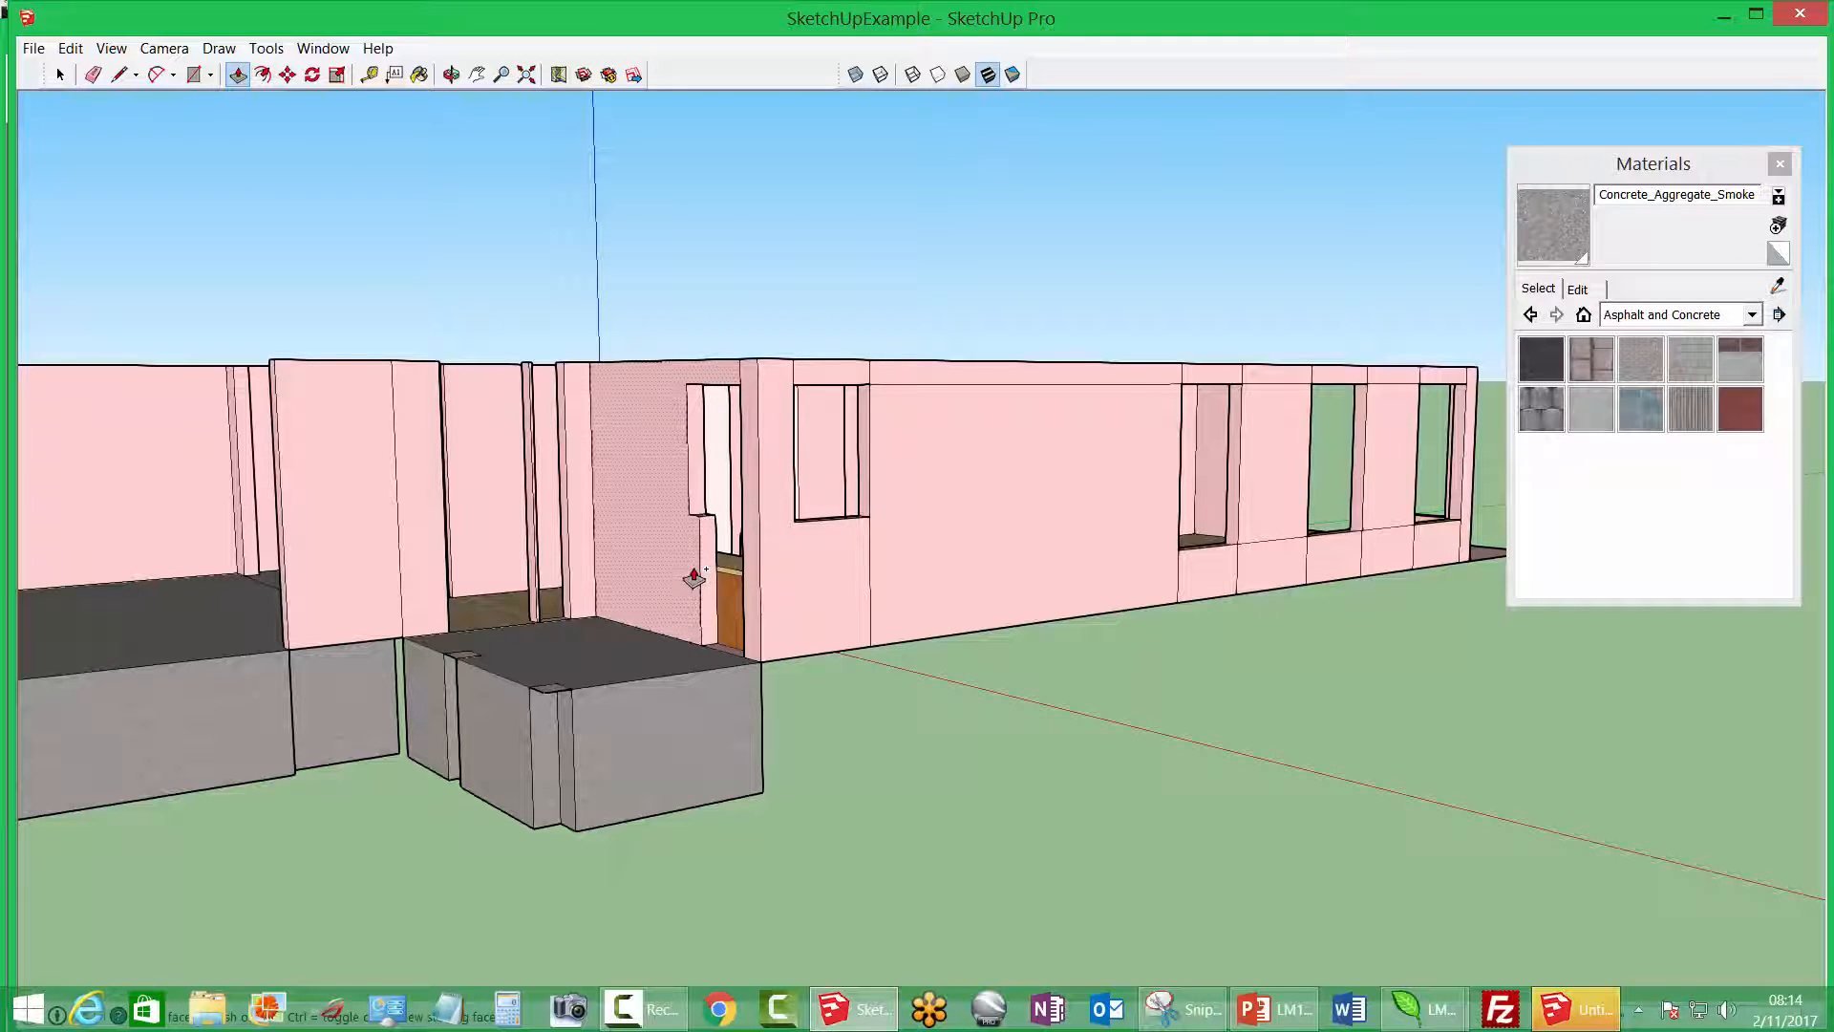
{"action": "left_click", "coordinate": [69, 48]}
{"action": "left_click", "coordinate": [90, 73]}
{"action": "left_click", "coordinate": [69, 48]}
{"action": "left_click", "coordinate": [97, 76]}
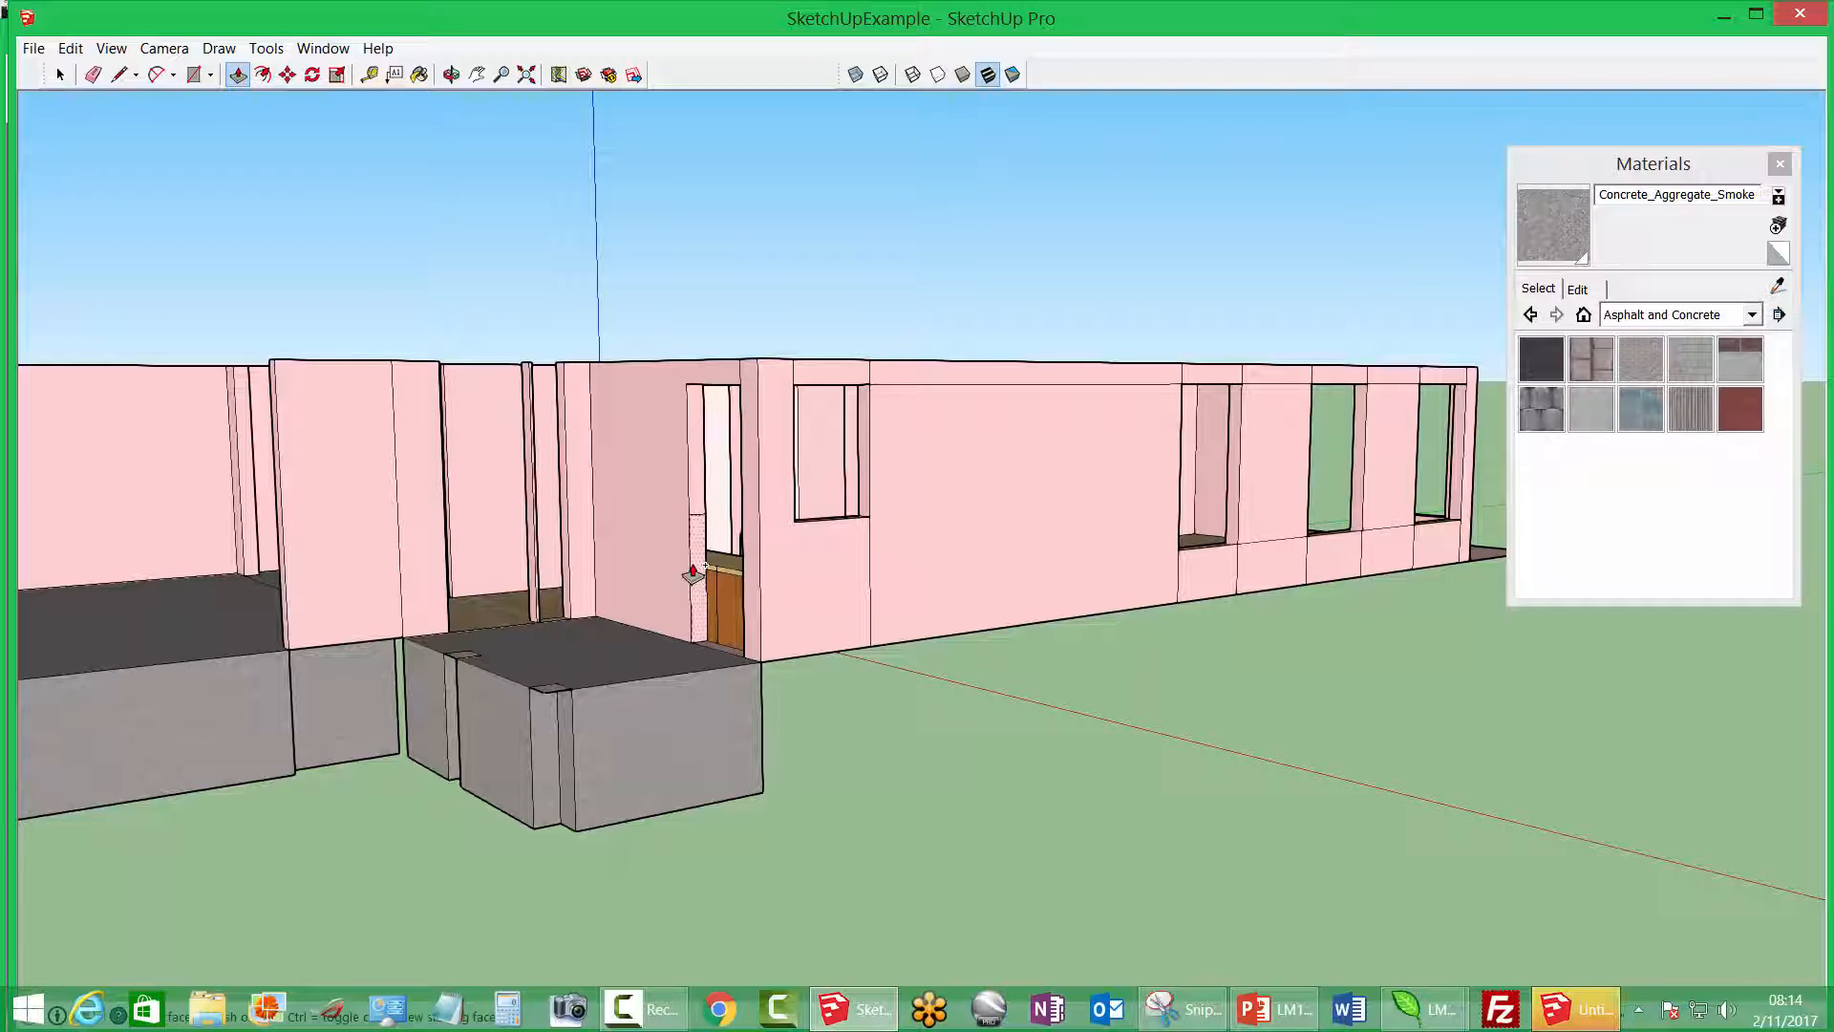
Push/Pull the sill face across the kitchen's side wall opening to the corner post
{"action": "left_click", "coordinate": [692, 571]}
{"action": "left_click", "coordinate": [737, 507]}
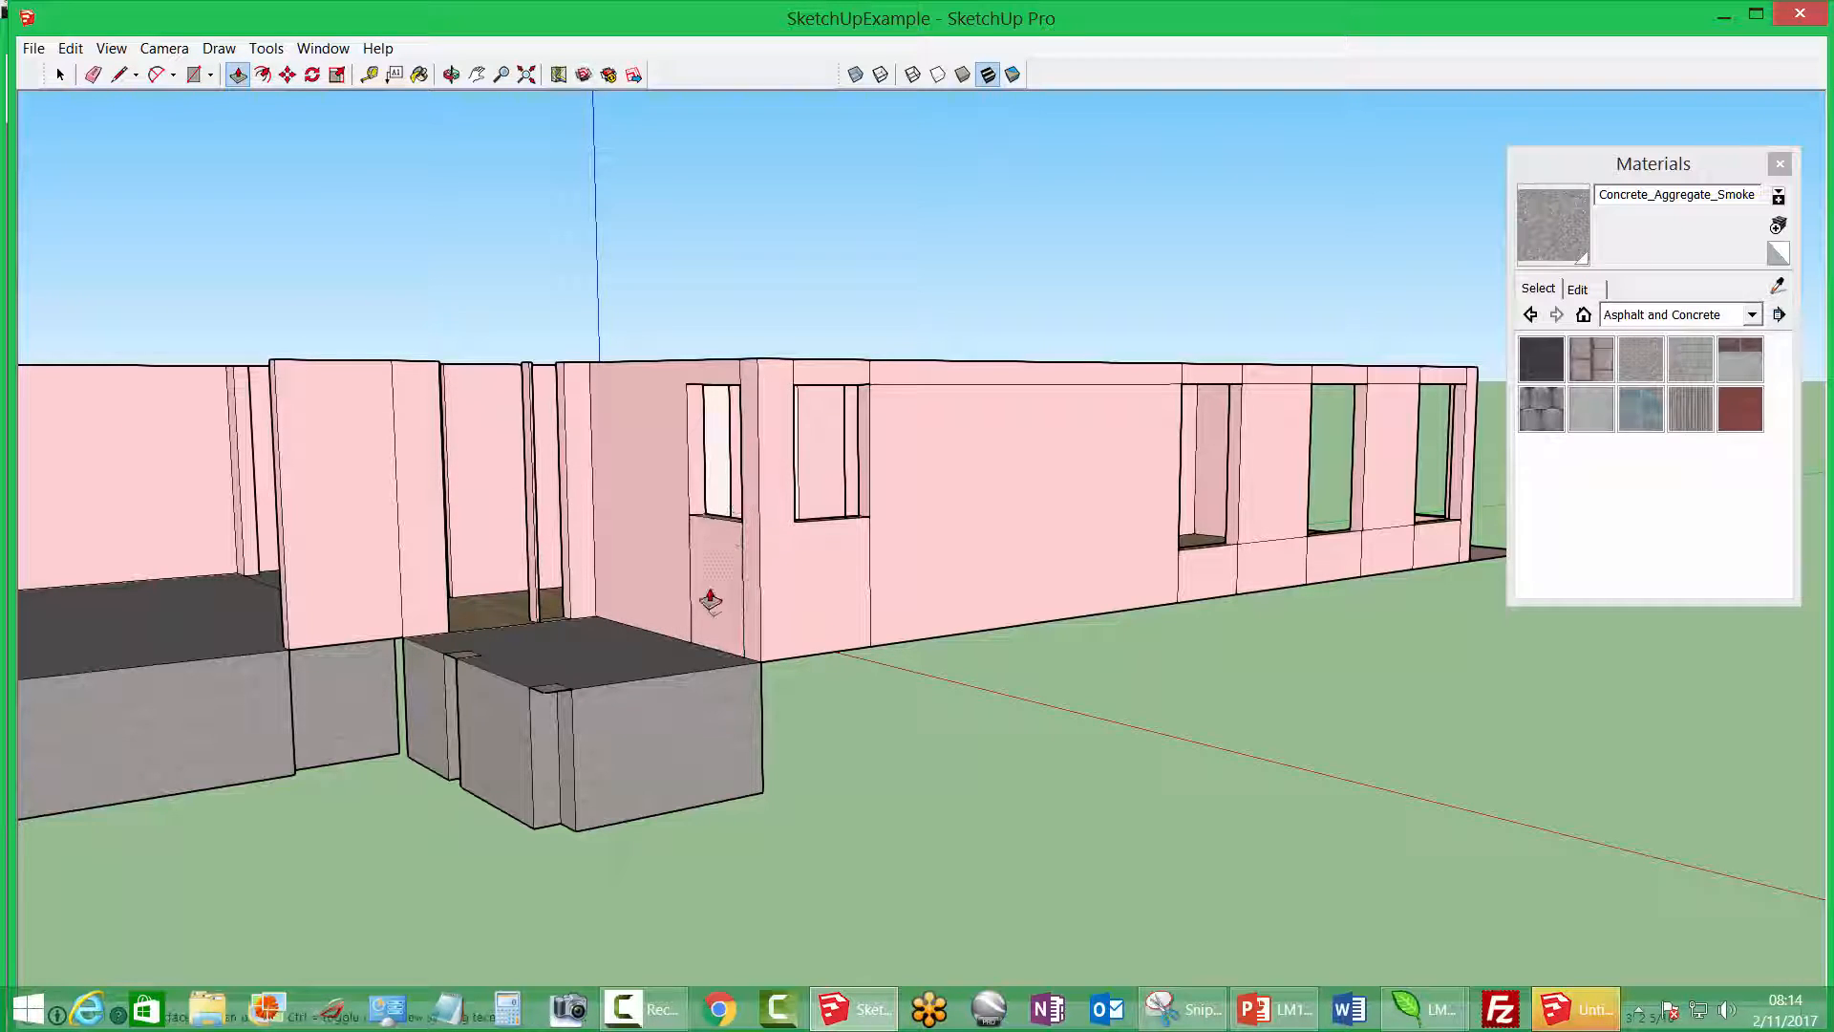
Erase the leftover vertical seam lines beside and below the two windows of the long back wall
{"action": "middle_click_drag", "start_coordinate": [710, 600], "coordinate": [497, 315]}
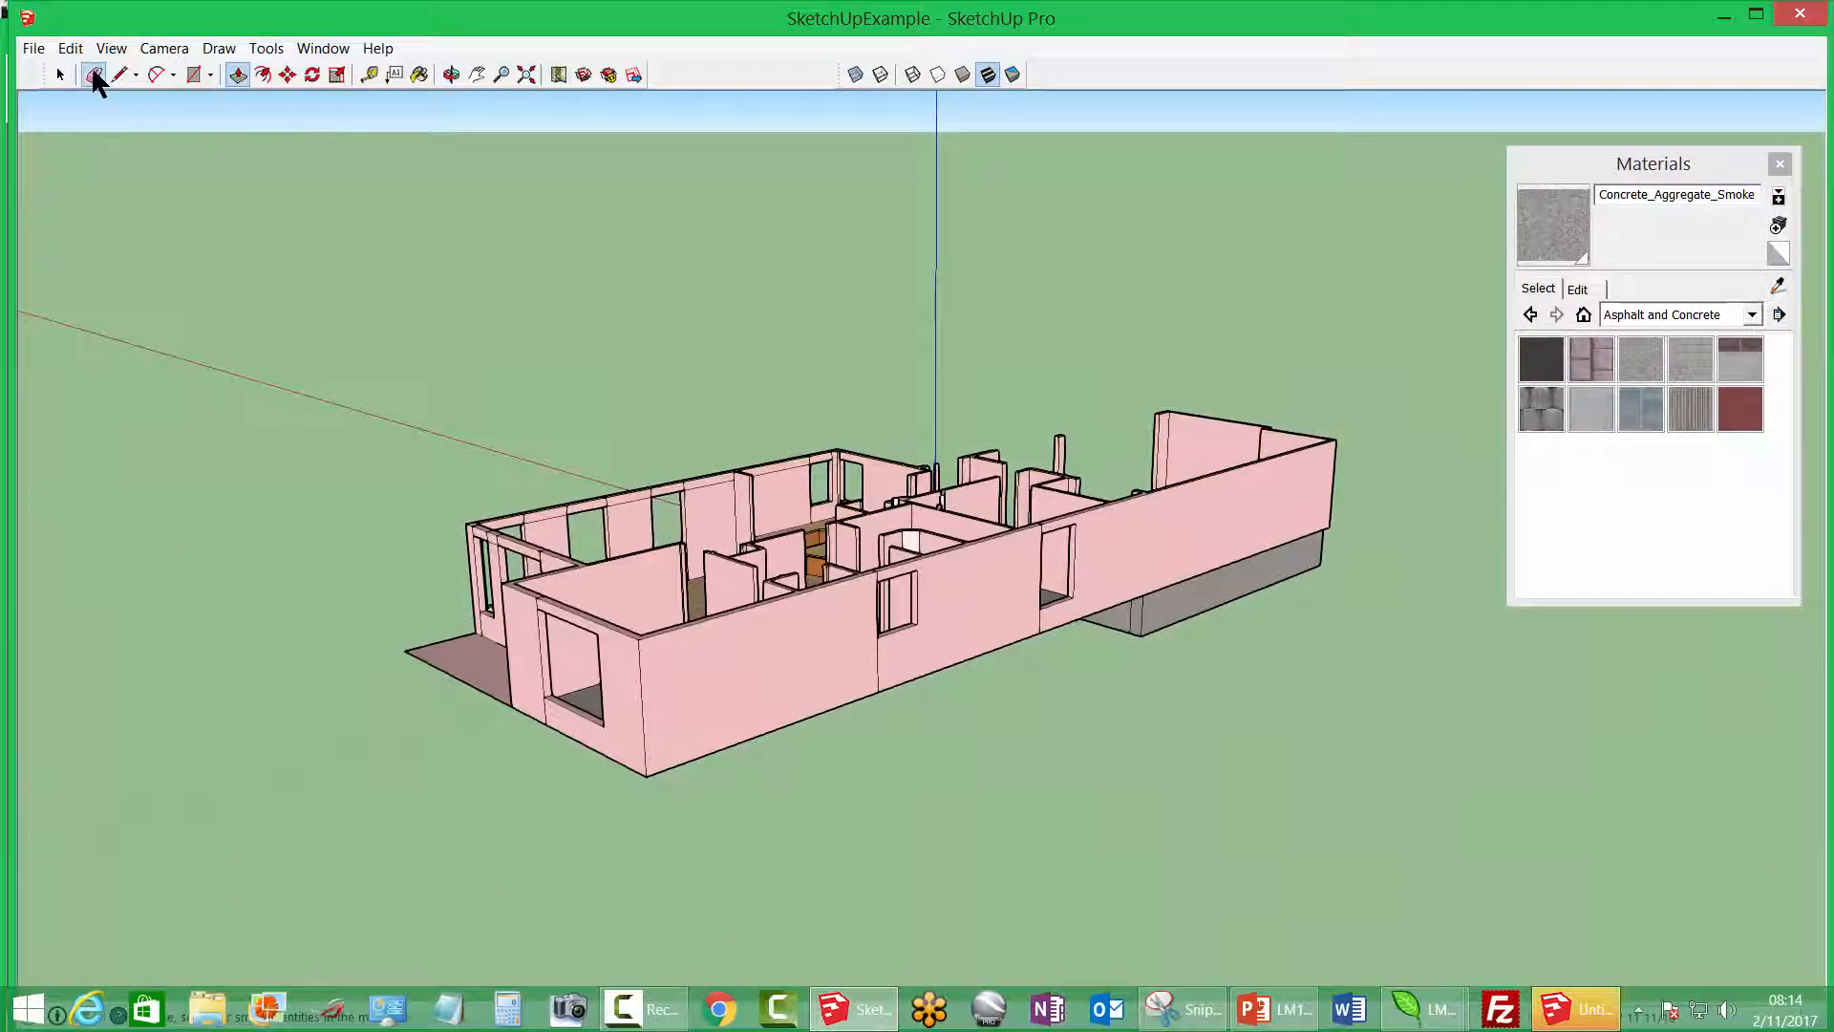
{"action": "left_click", "coordinate": [93, 75]}
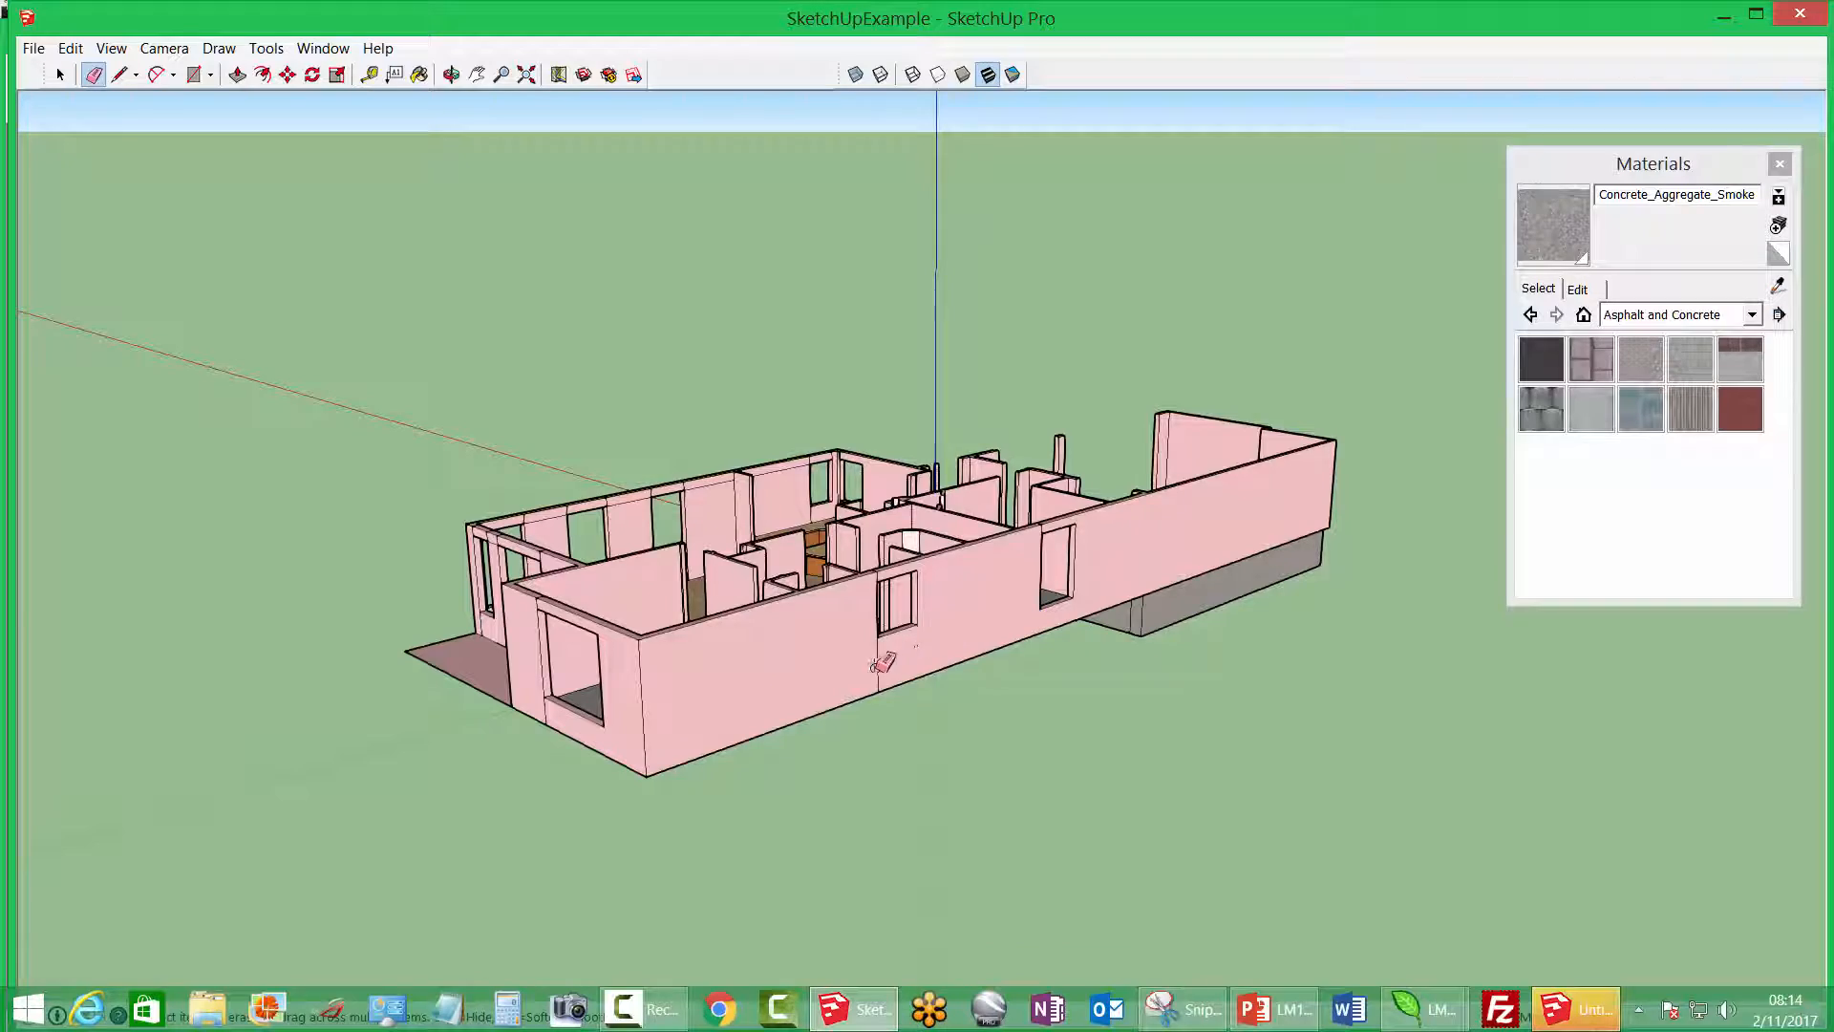
{"action": "scroll", "coordinate": [877, 664], "scroll_direction": "up", "scroll_amount": 3}
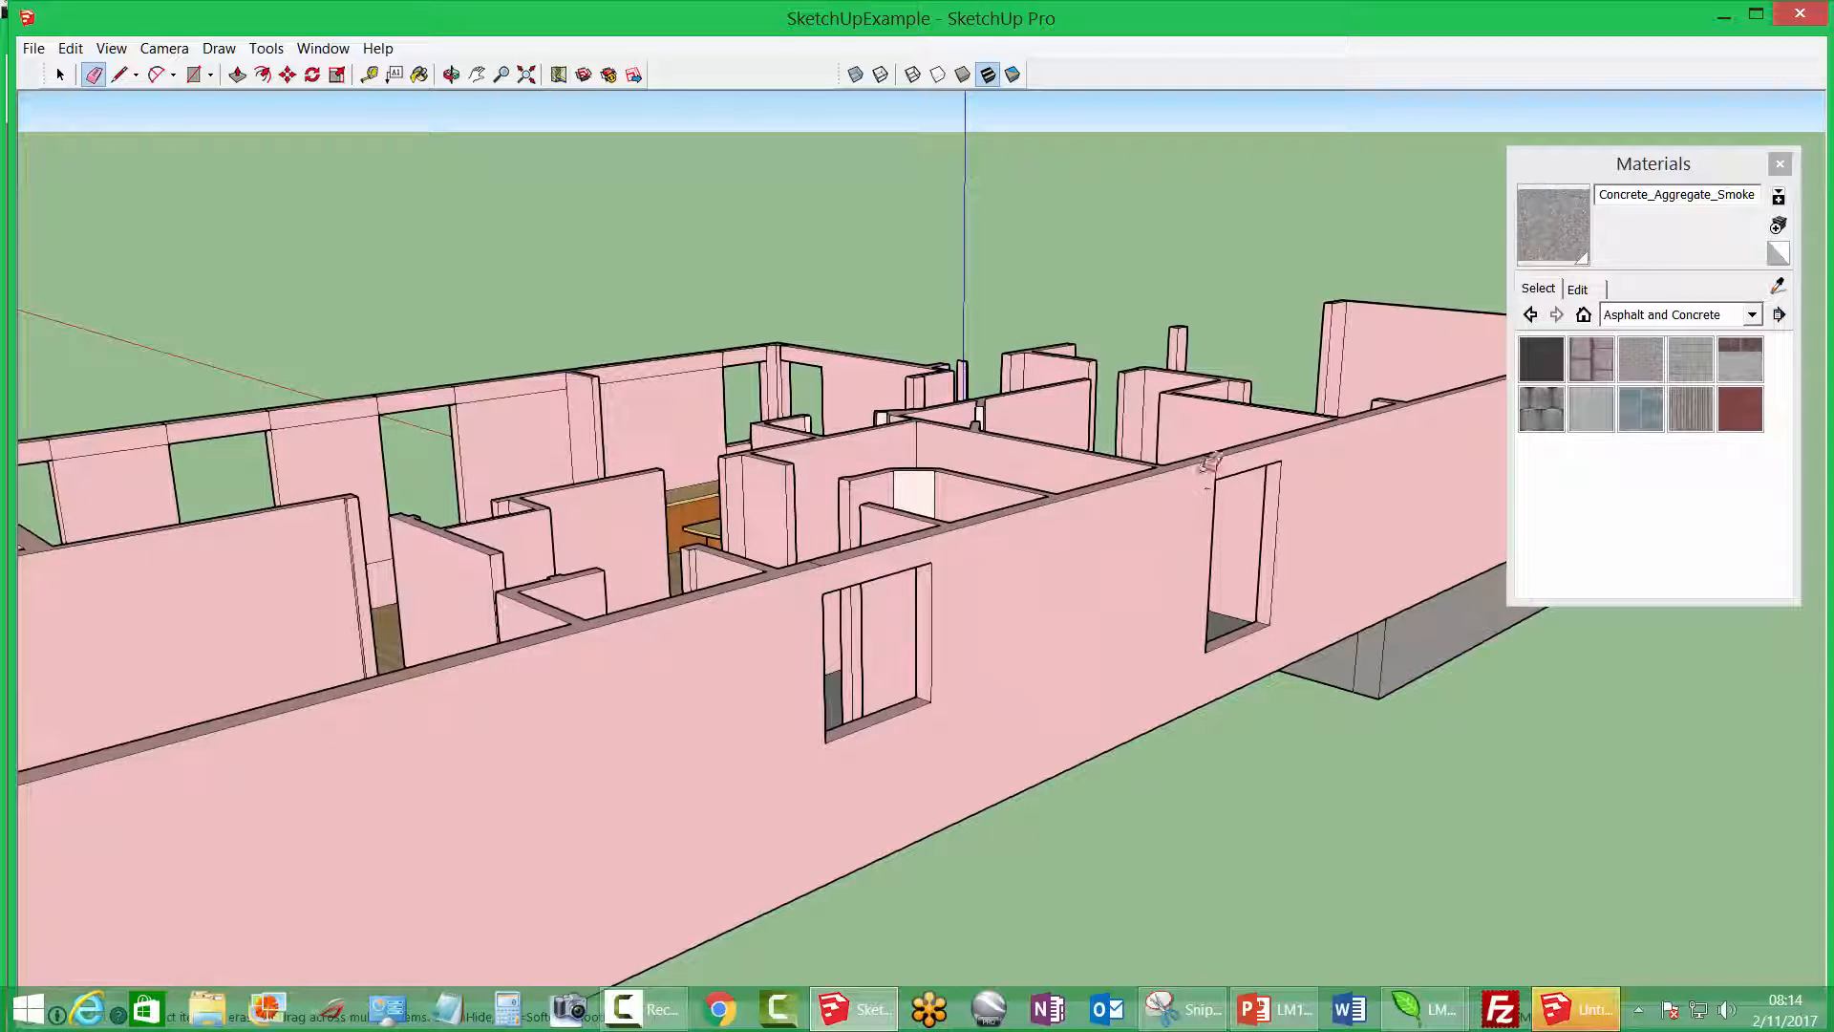
Erase the seam lines above and below the edge of the large bedroom's window
{"action": "mouse_move", "coordinate": [1228, 463]}
{"action": "middle_mouse_down"}
{"action": "mouse_move", "coordinate": [1013, 765]}
{"action": "mouse_move", "coordinate": [927, 516]}
{"action": "mouse_move", "coordinate": [774, 627]}
{"action": "mouse_move", "coordinate": [524, 491]}
{"action": "mouse_move", "coordinate": [66, 348]}
{"action": "mouse_move", "coordinate": [294, 416]}
{"action": "mouse_move", "coordinate": [713, 615]}
{"action": "mouse_move", "coordinate": [646, 544]}
{"action": "mouse_move", "coordinate": [879, 509]}
{"action": "middle_mouse_up"}
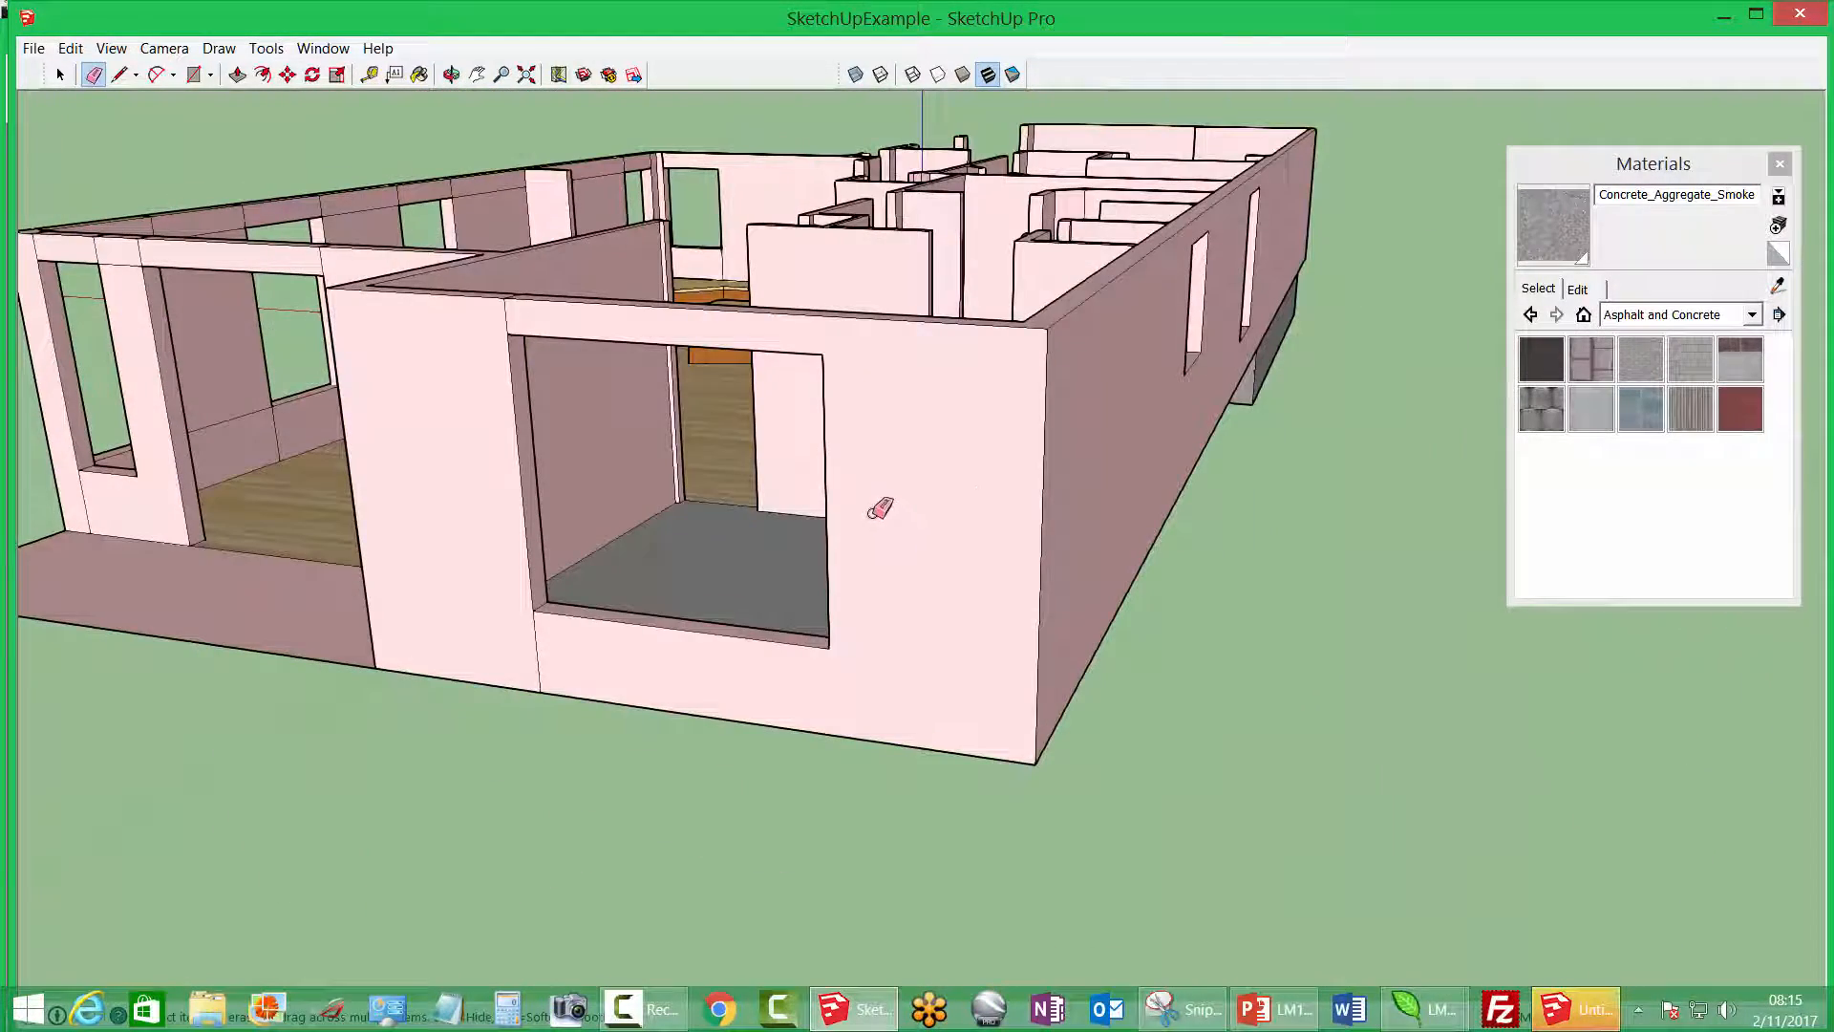
{"action": "left_click_drag", "start_coordinate": [505, 318], "coordinate": [494, 364]}
{"action": "left_click_drag", "start_coordinate": [520, 627], "coordinate": [569, 661]}
Erase the header and post seam lines on the wall along the uncovered porch
{"action": "mouse_move", "coordinate": [568, 661]}
{"action": "middle_mouse_down"}
{"action": "mouse_move", "coordinate": [541, 682]}
{"action": "mouse_move", "coordinate": [556, 768]}
{"action": "mouse_move", "coordinate": [1130, 696]}
{"action": "mouse_move", "coordinate": [908, 778]}
{"action": "mouse_move", "coordinate": [1028, 381]}
{"action": "middle_mouse_up"}
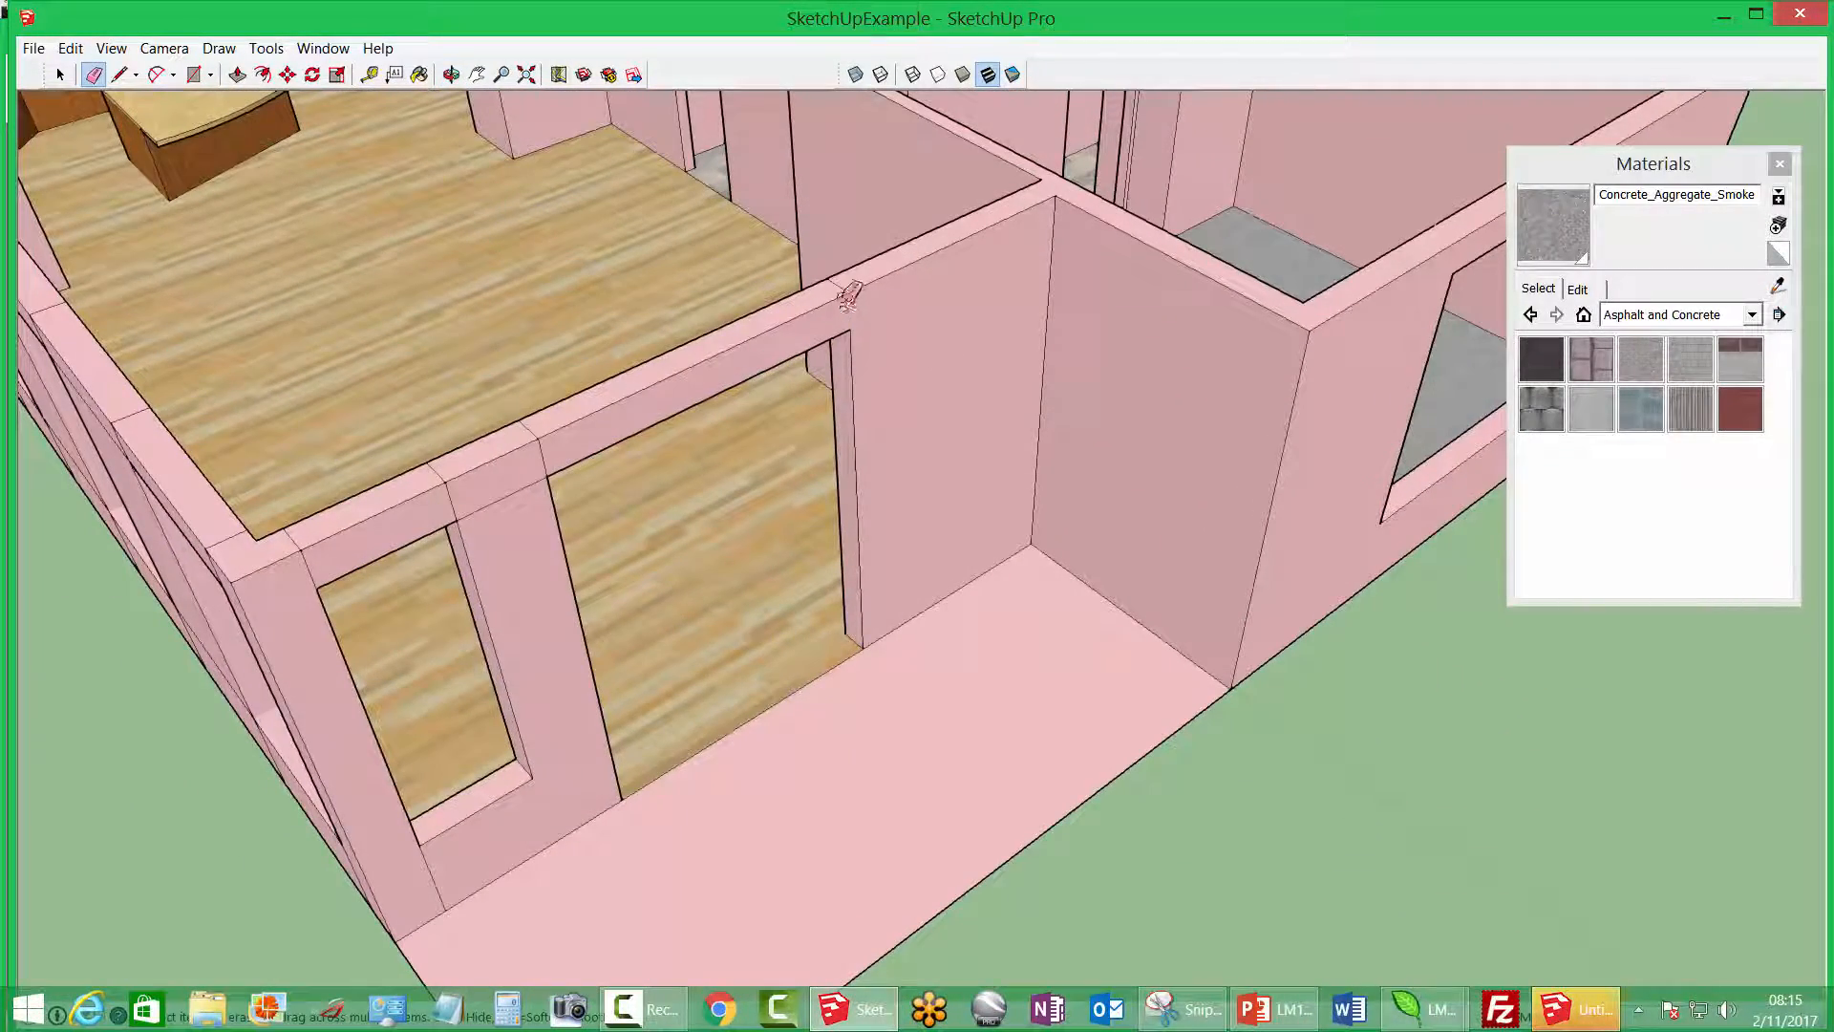
{"action": "left_click_drag", "start_coordinate": [549, 452], "coordinate": [435, 506]}
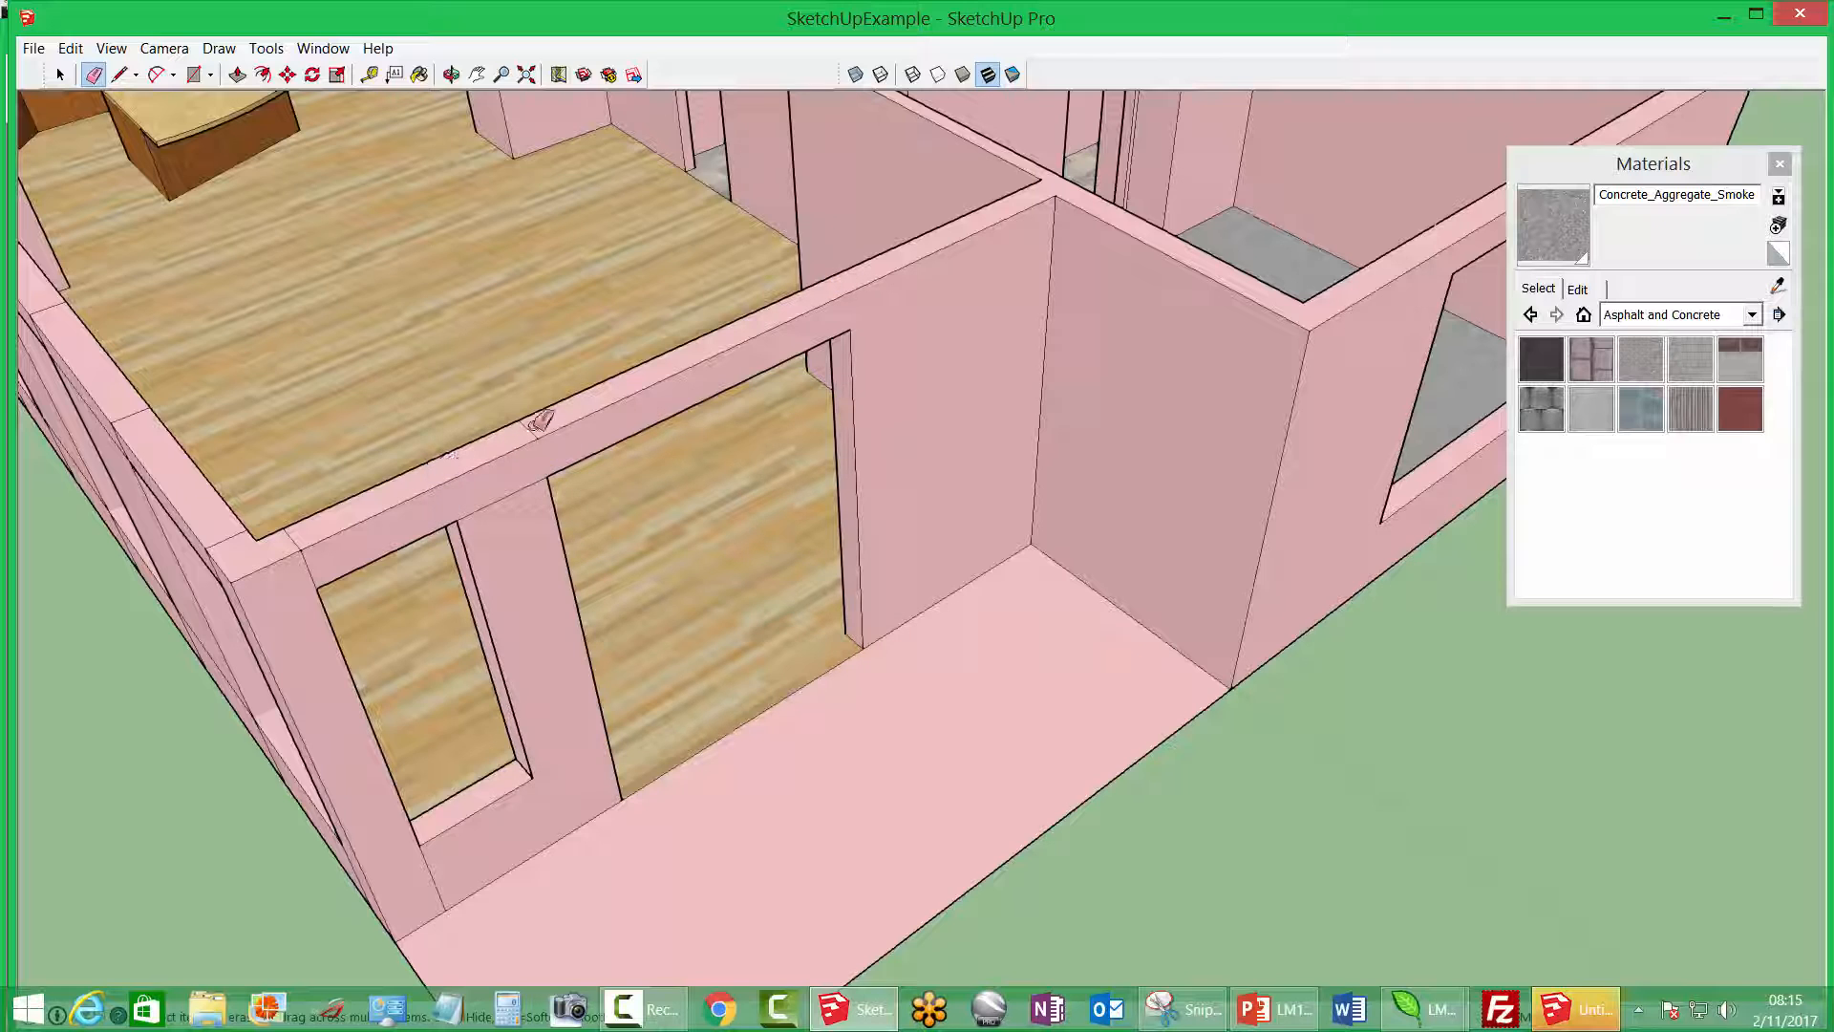
{"action": "left_click_drag", "start_coordinate": [528, 473], "coordinate": [521, 534]}
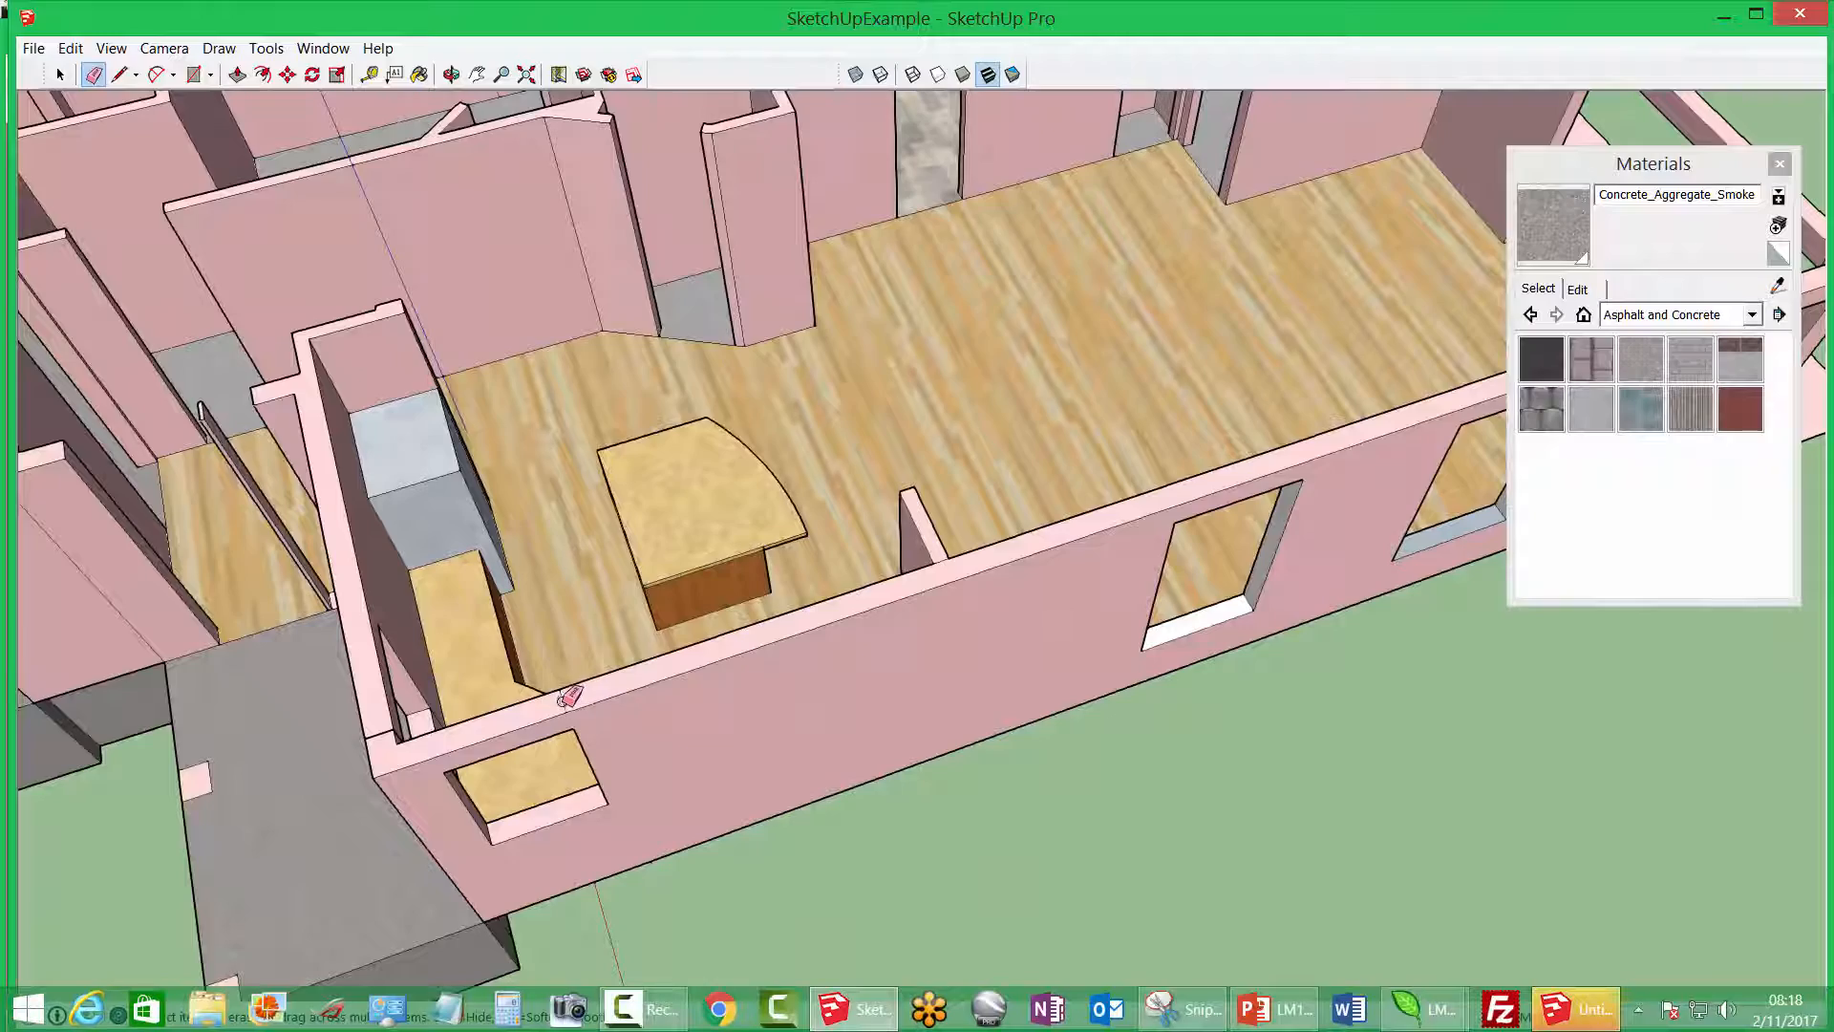
Try erasing the seam line at the top of the kitchen's outer corner, and undo that erase
{"action": "middle_click_drag", "start_coordinate": [476, 774], "coordinate": [731, 465]}
{"action": "scroll", "coordinate": [656, 477], "scroll_direction": "up", "scroll_amount": 5}
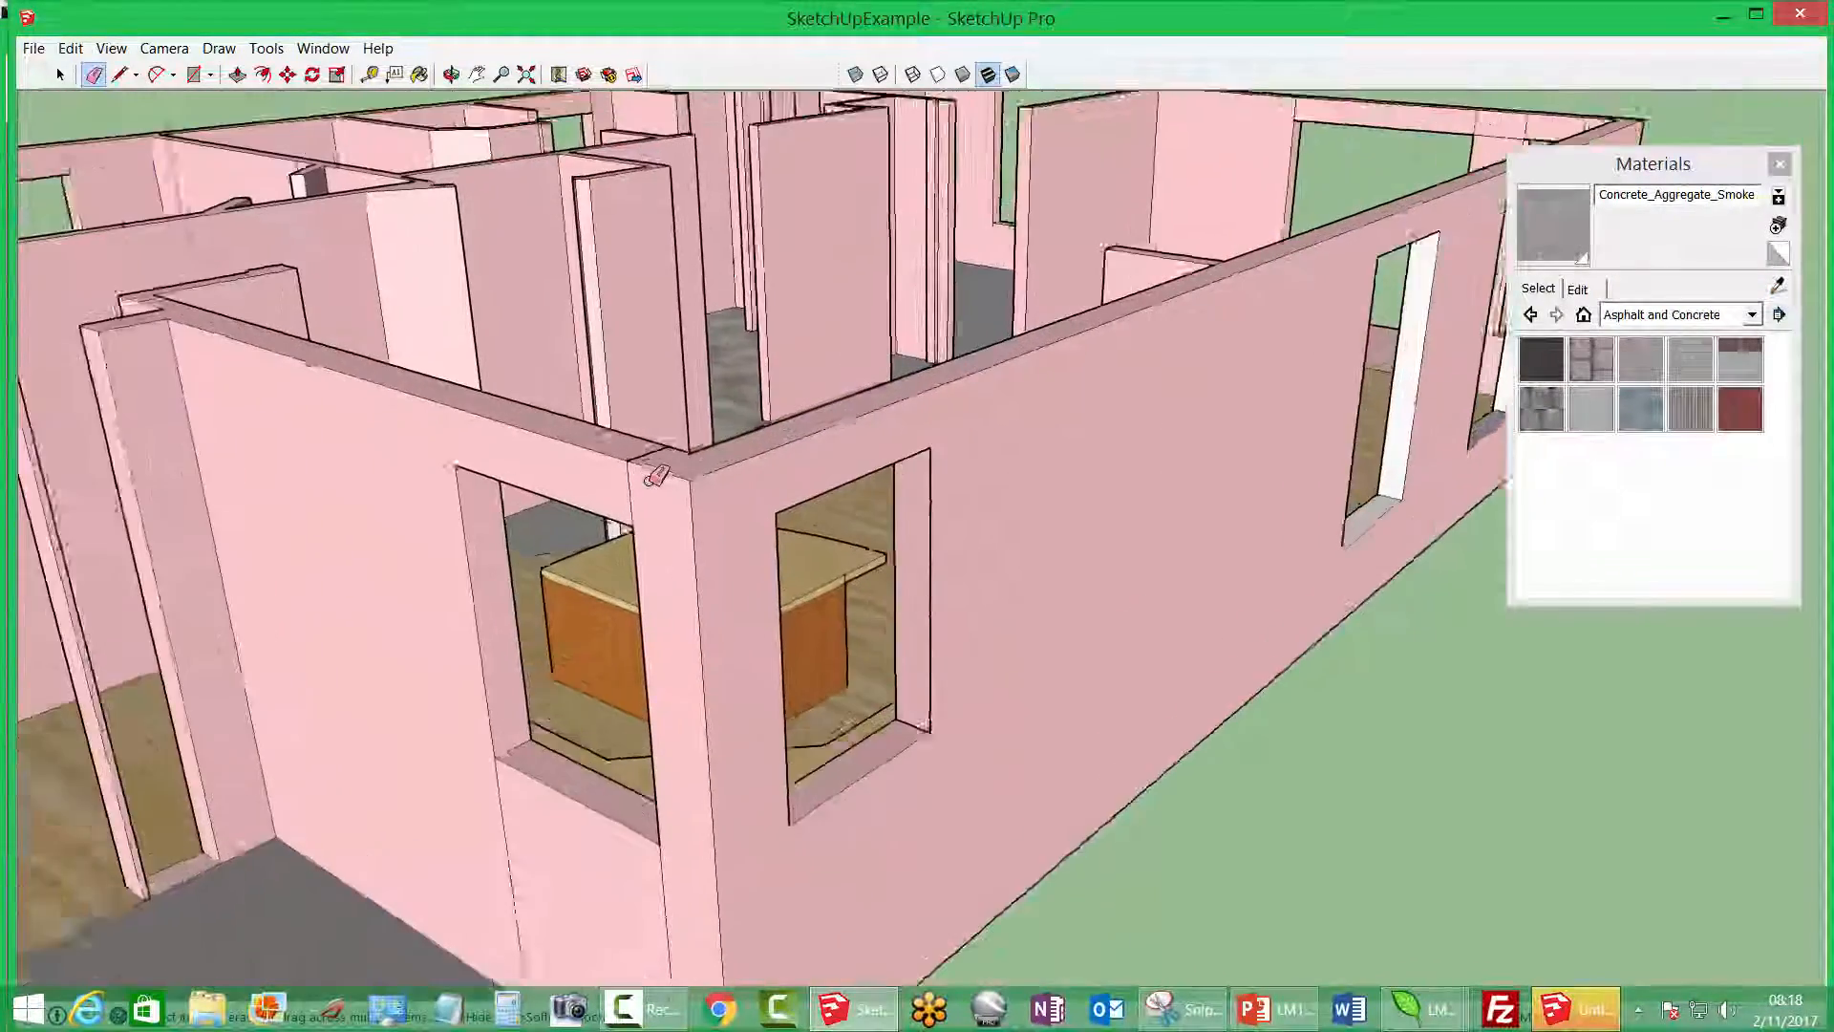
{"action": "scroll", "coordinate": [655, 477], "scroll_direction": "up", "scroll_amount": 6}
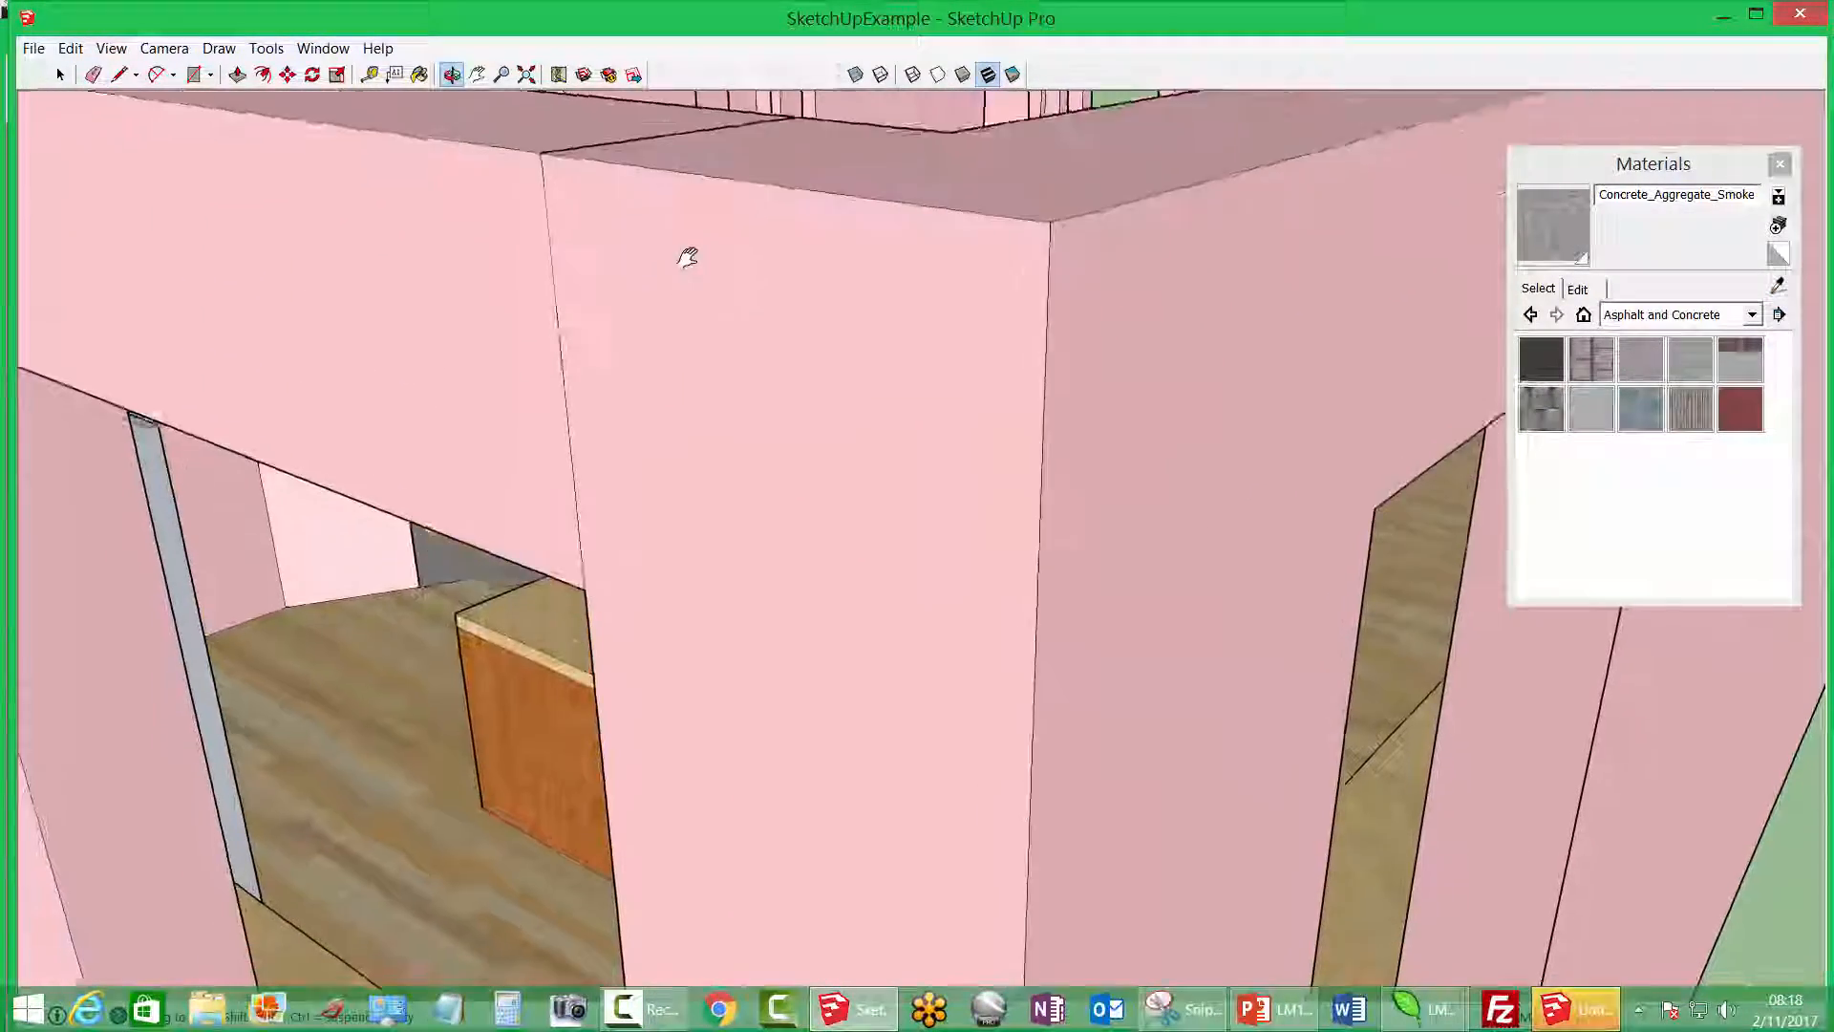
{"action": "middle_click_drag", "start_coordinate": [598, 364], "coordinate": [625, 404]}
{"action": "left_click", "coordinate": [580, 188]}
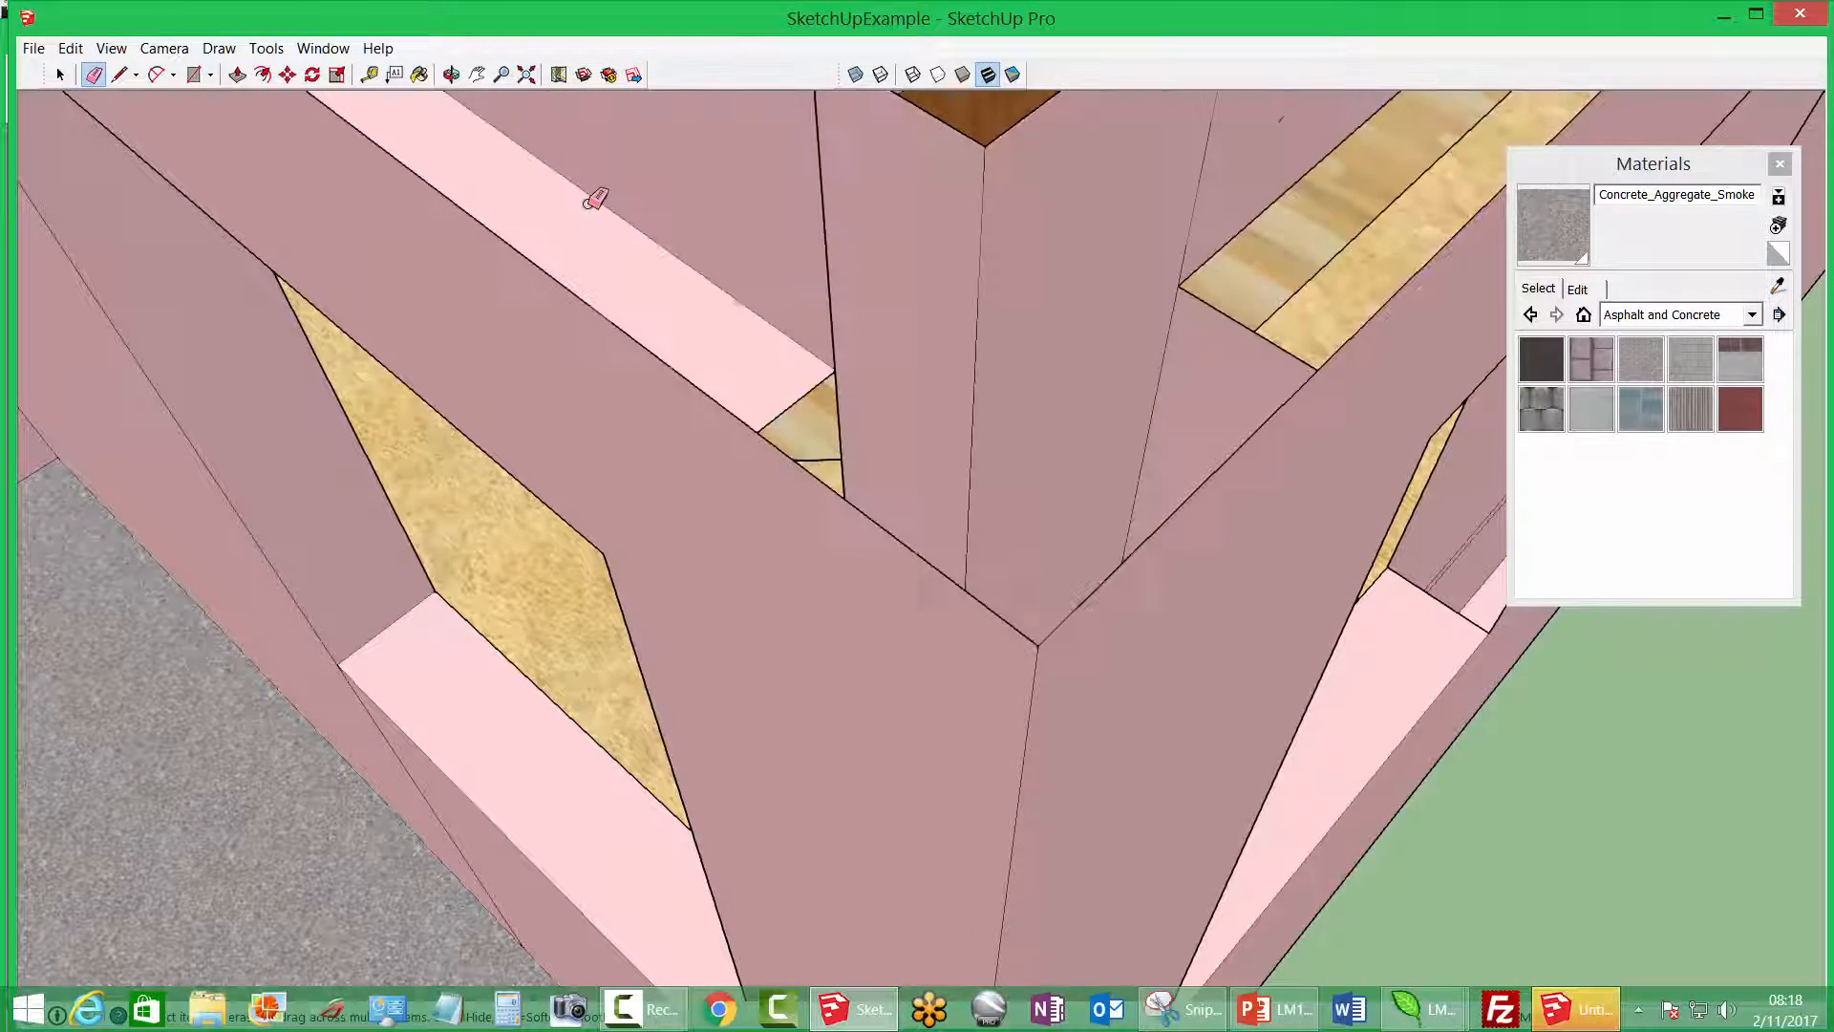
{"action": "scroll", "coordinate": [593, 198], "scroll_direction": "down", "scroll_amount": 5}
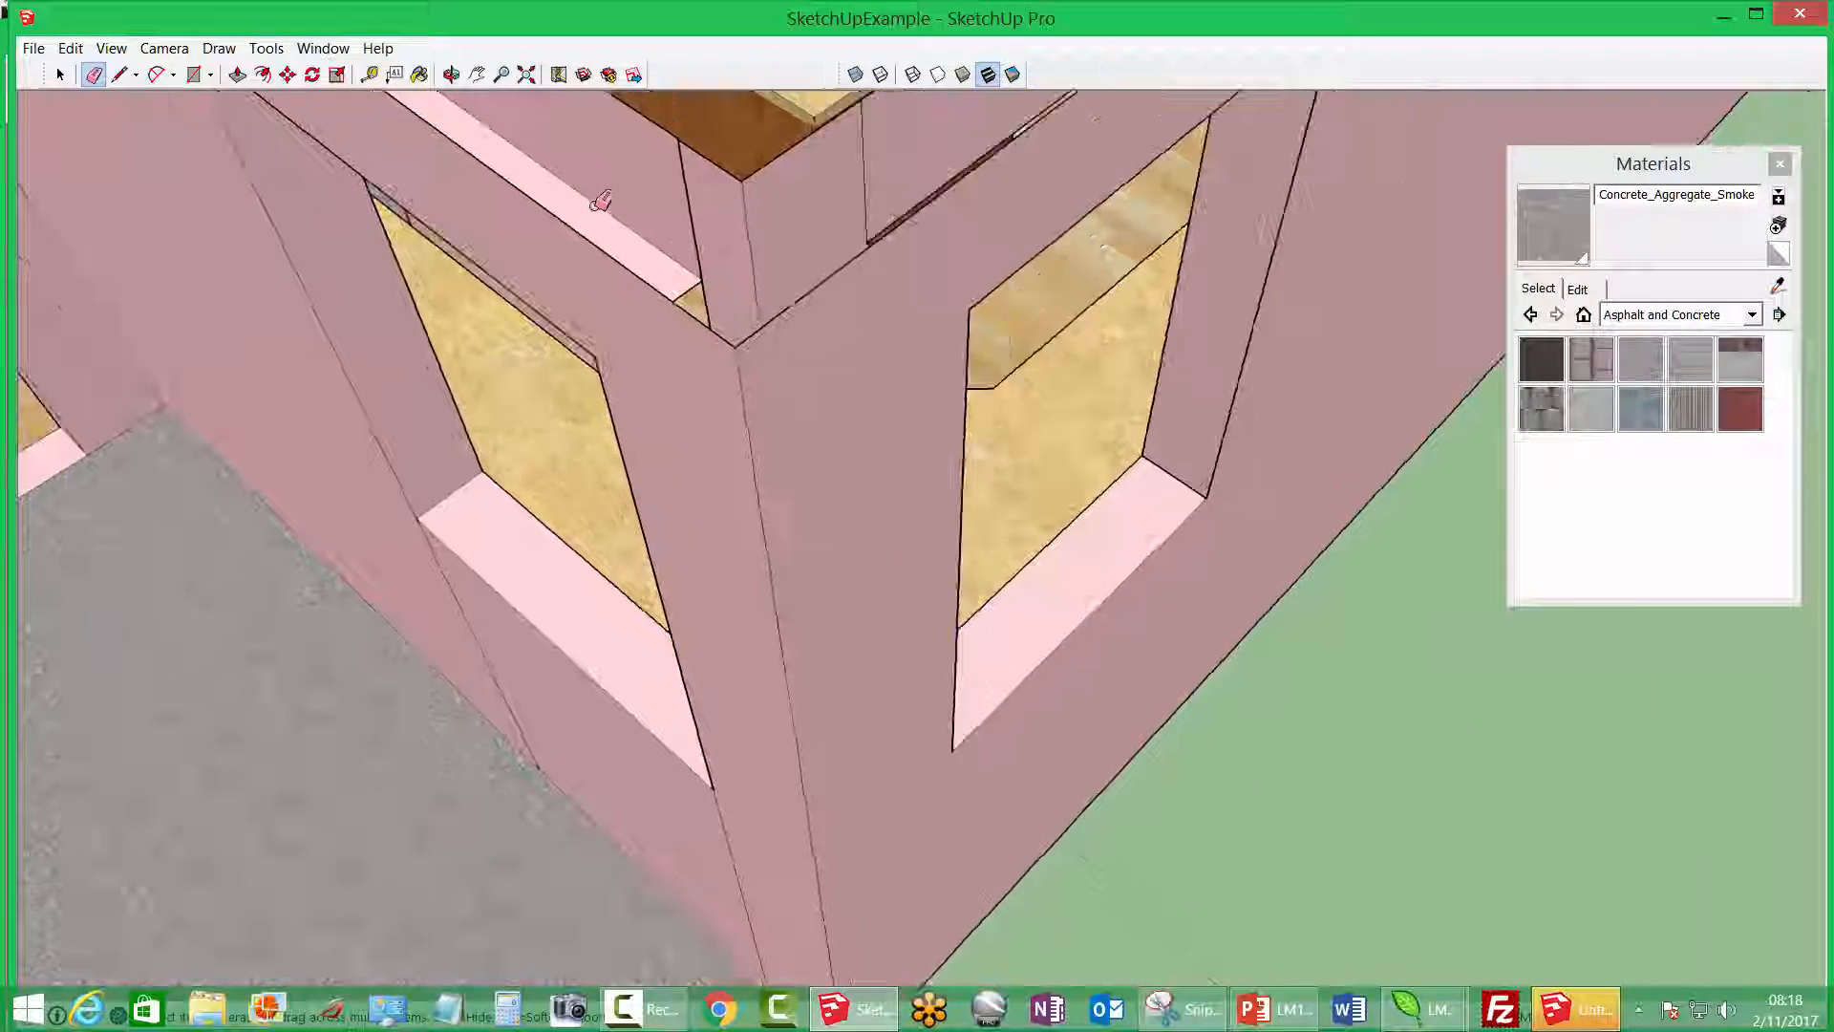
{"action": "left_click", "coordinate": [71, 48]}
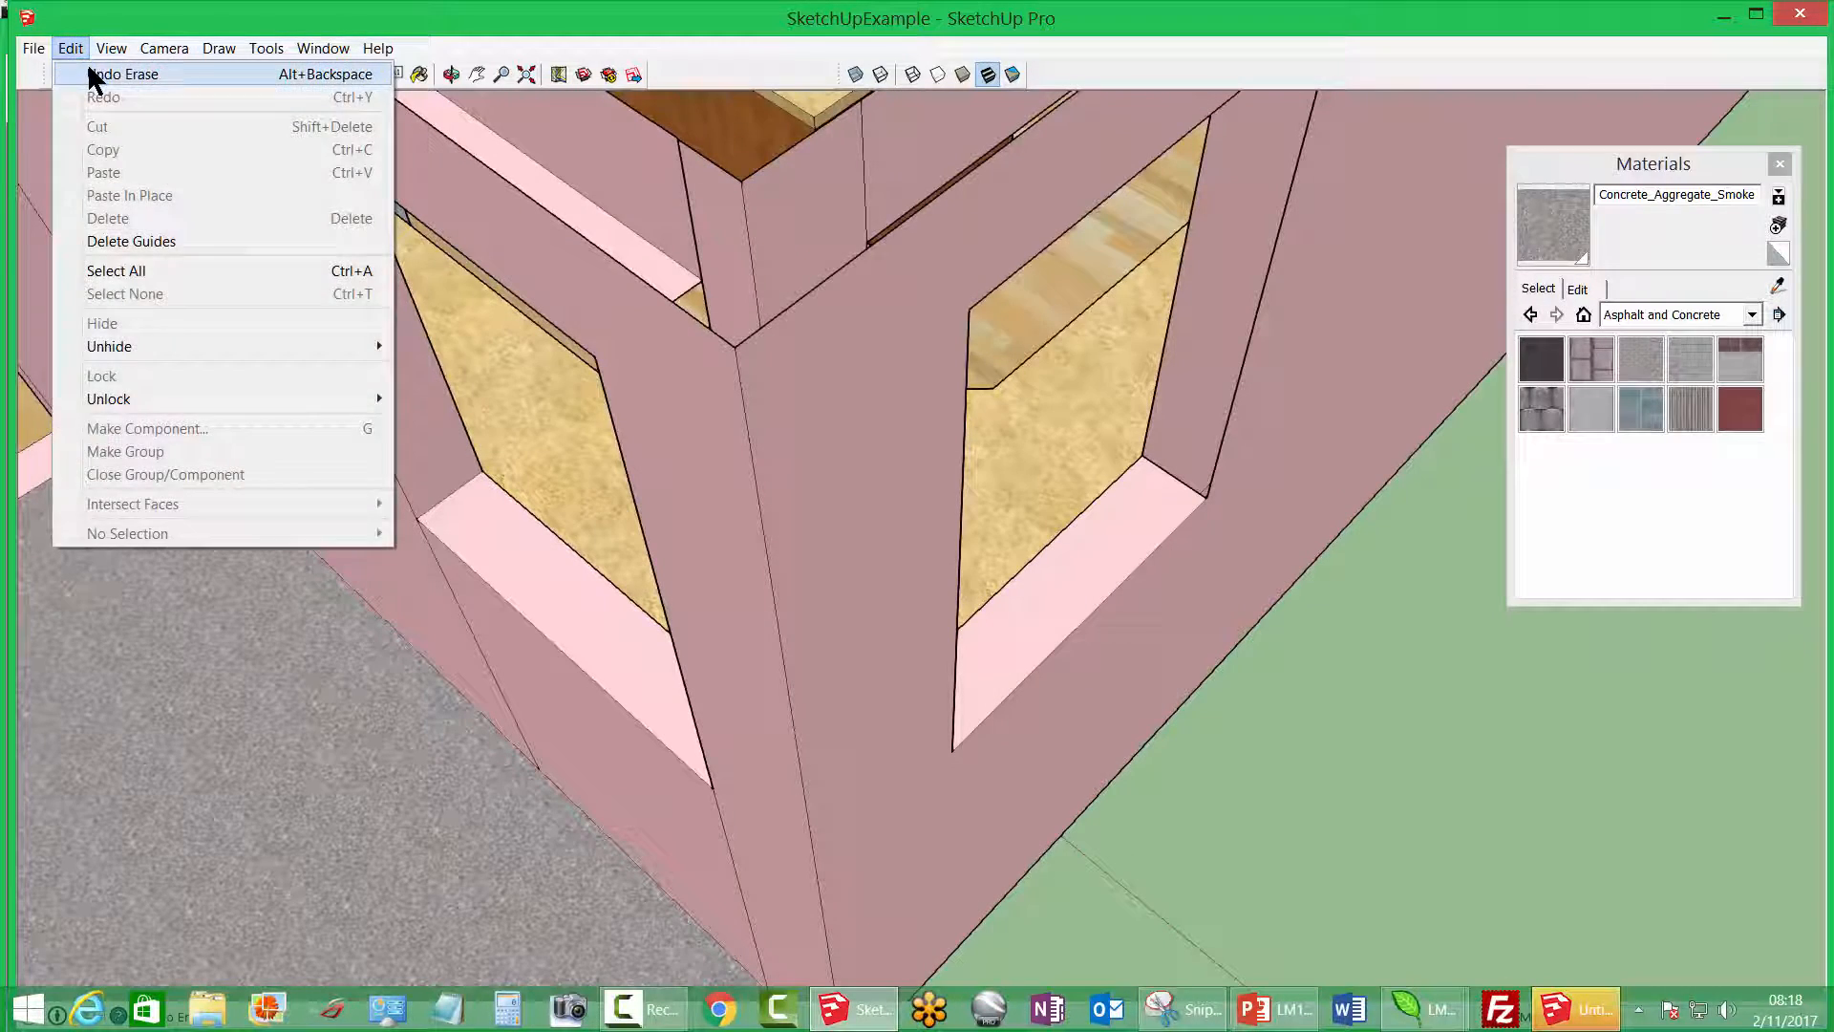
{"action": "left_click", "coordinate": [86, 69]}
Examine the seam across the wall top at the kitchen corner from inside and outside for misaligned faces
{"action": "mouse_move", "coordinate": [449, 411]}
{"action": "middle_mouse_down"}
{"action": "mouse_move", "coordinate": [446, 501]}
{"action": "mouse_move", "coordinate": [913, 174]}
{"action": "mouse_move", "coordinate": [923, 147]}
{"action": "middle_mouse_up"}
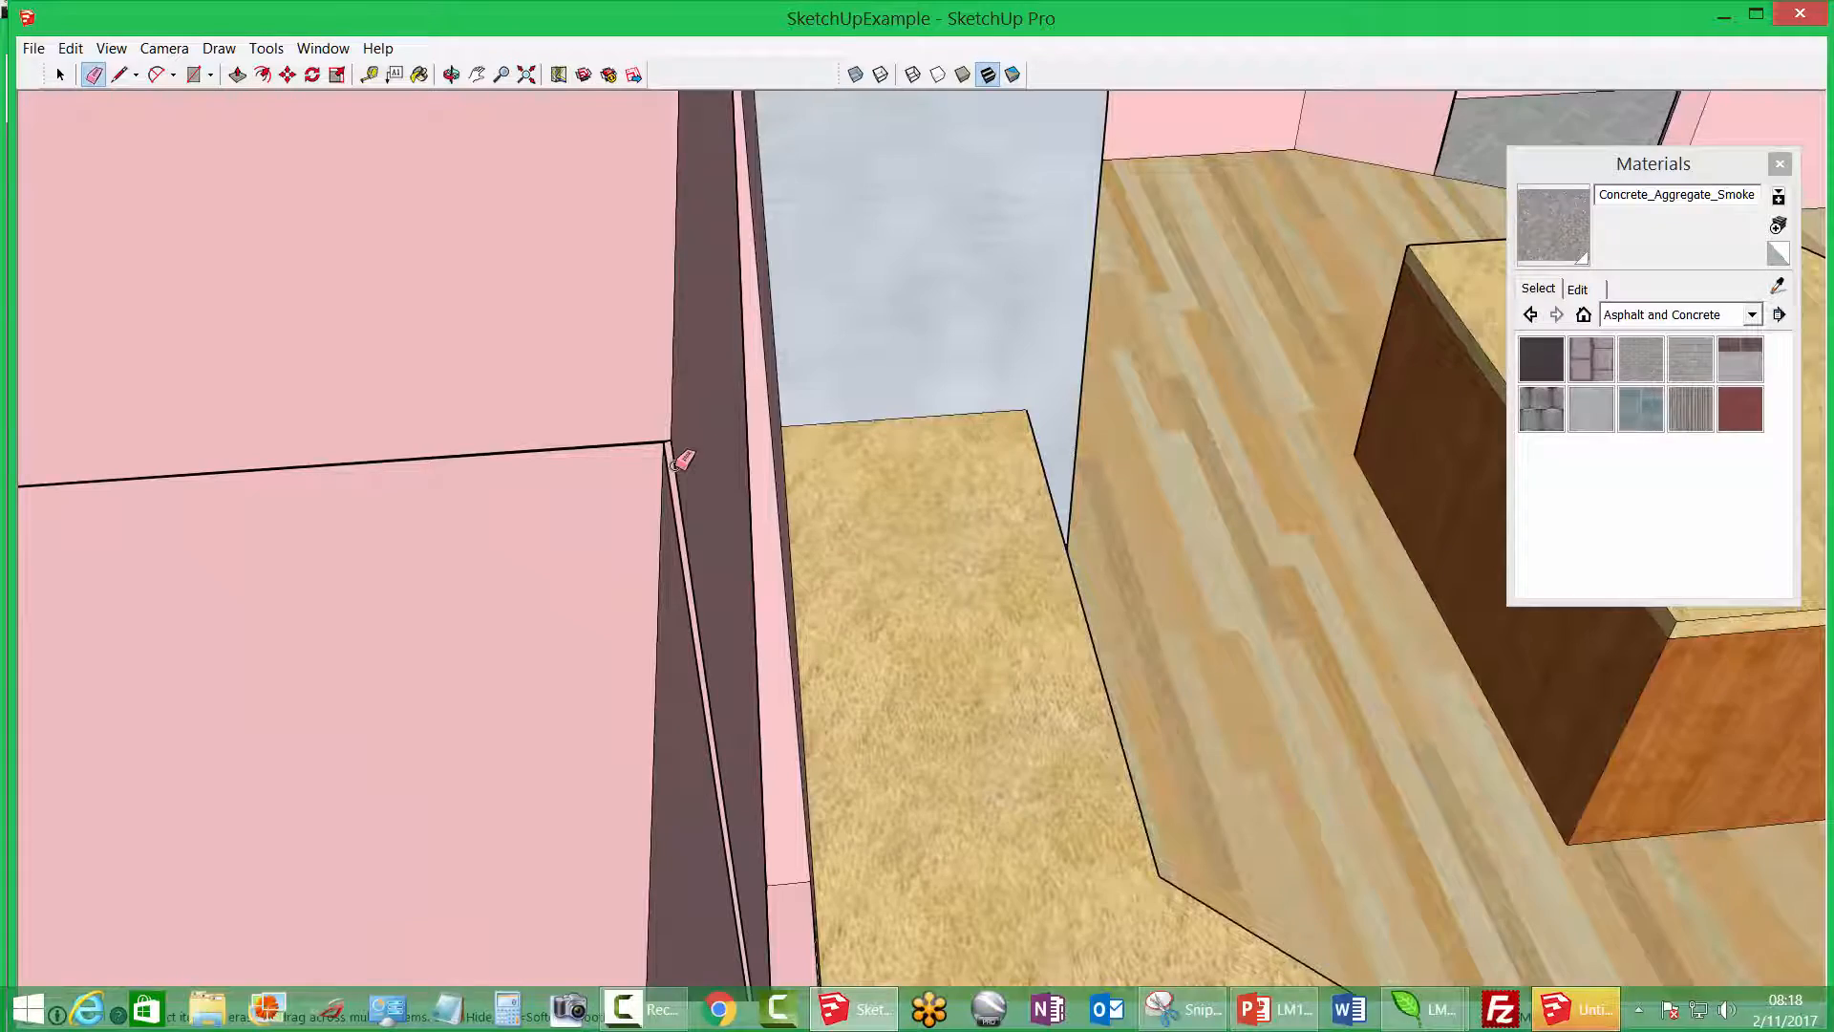
{"action": "scroll", "coordinate": [679, 463], "scroll_direction": "down", "scroll_amount": 6}
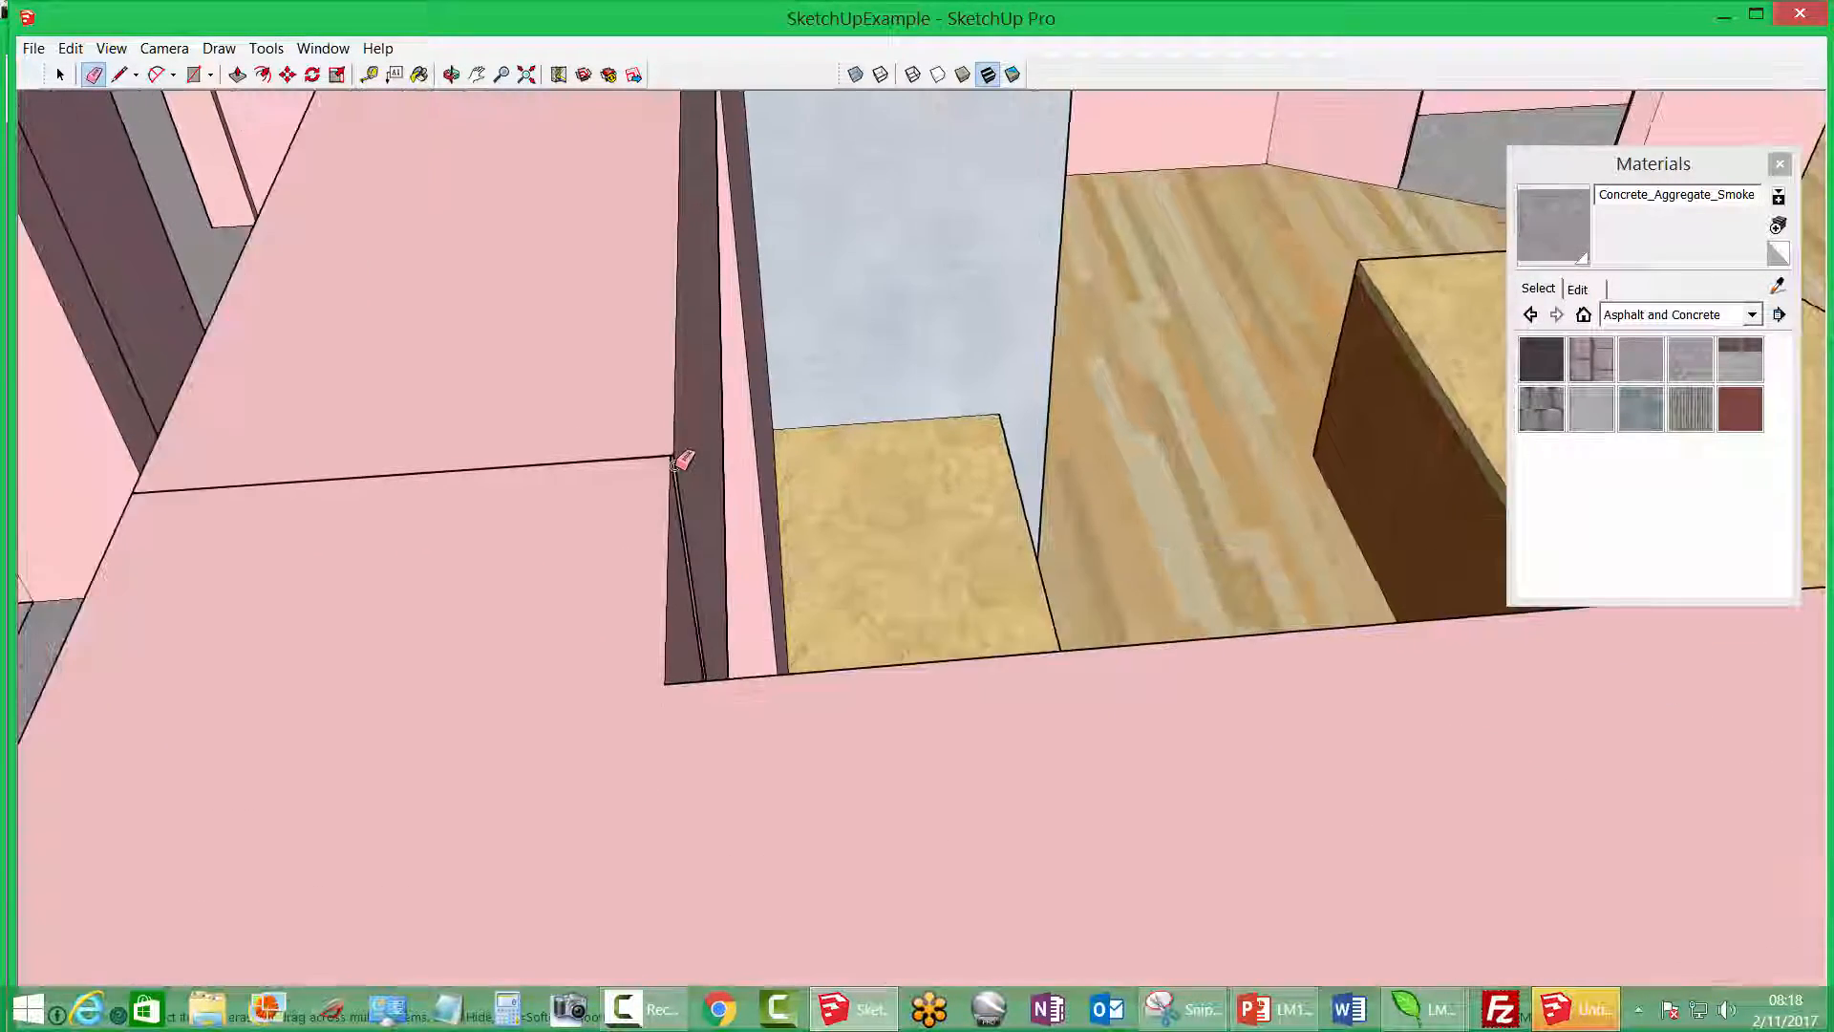
{"action": "scroll", "coordinate": [681, 463], "scroll_direction": "up", "scroll_amount": 5}
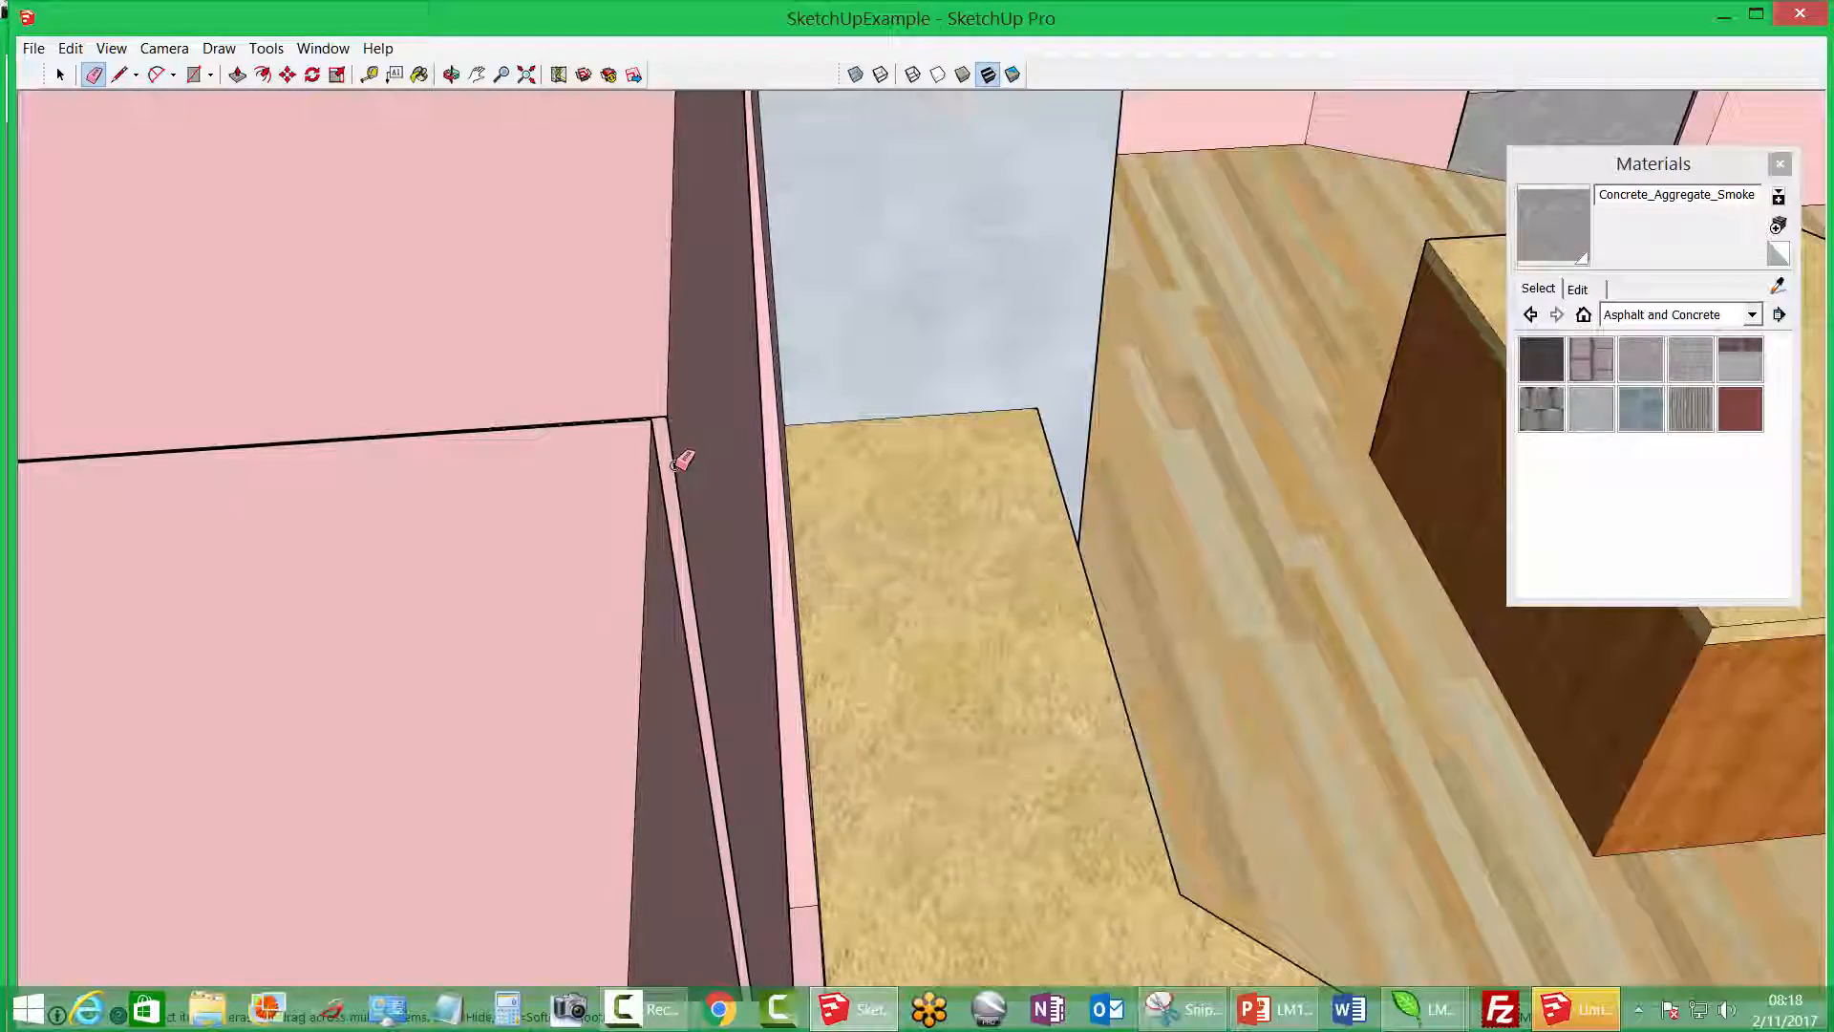
{"action": "scroll", "coordinate": [680, 463], "scroll_direction": "down", "scroll_amount": 5}
{"action": "scroll", "coordinate": [680, 463], "scroll_direction": "down", "scroll_amount": 3}
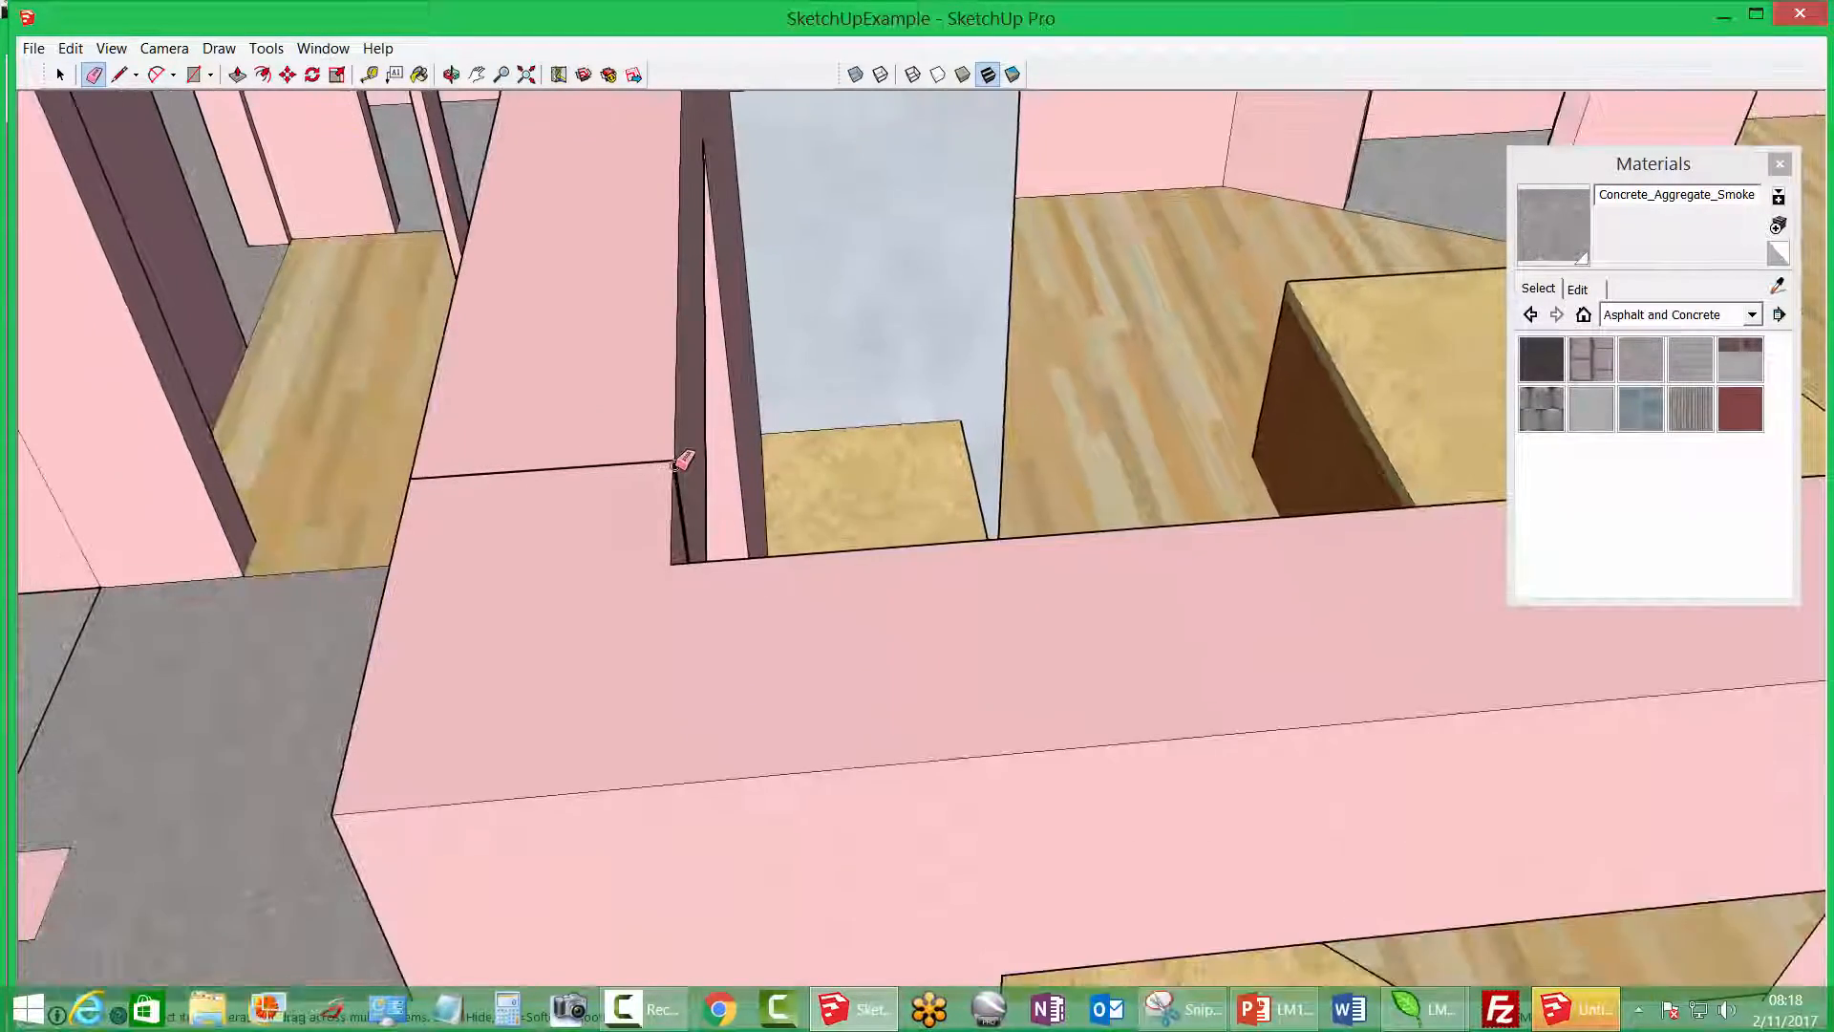
{"action": "mouse_move", "coordinate": [524, 491]}
{"action": "middle_mouse_down"}
{"action": "mouse_move", "coordinate": [923, 287]}
{"action": "mouse_move", "coordinate": [845, 346]}
{"action": "middle_mouse_up"}
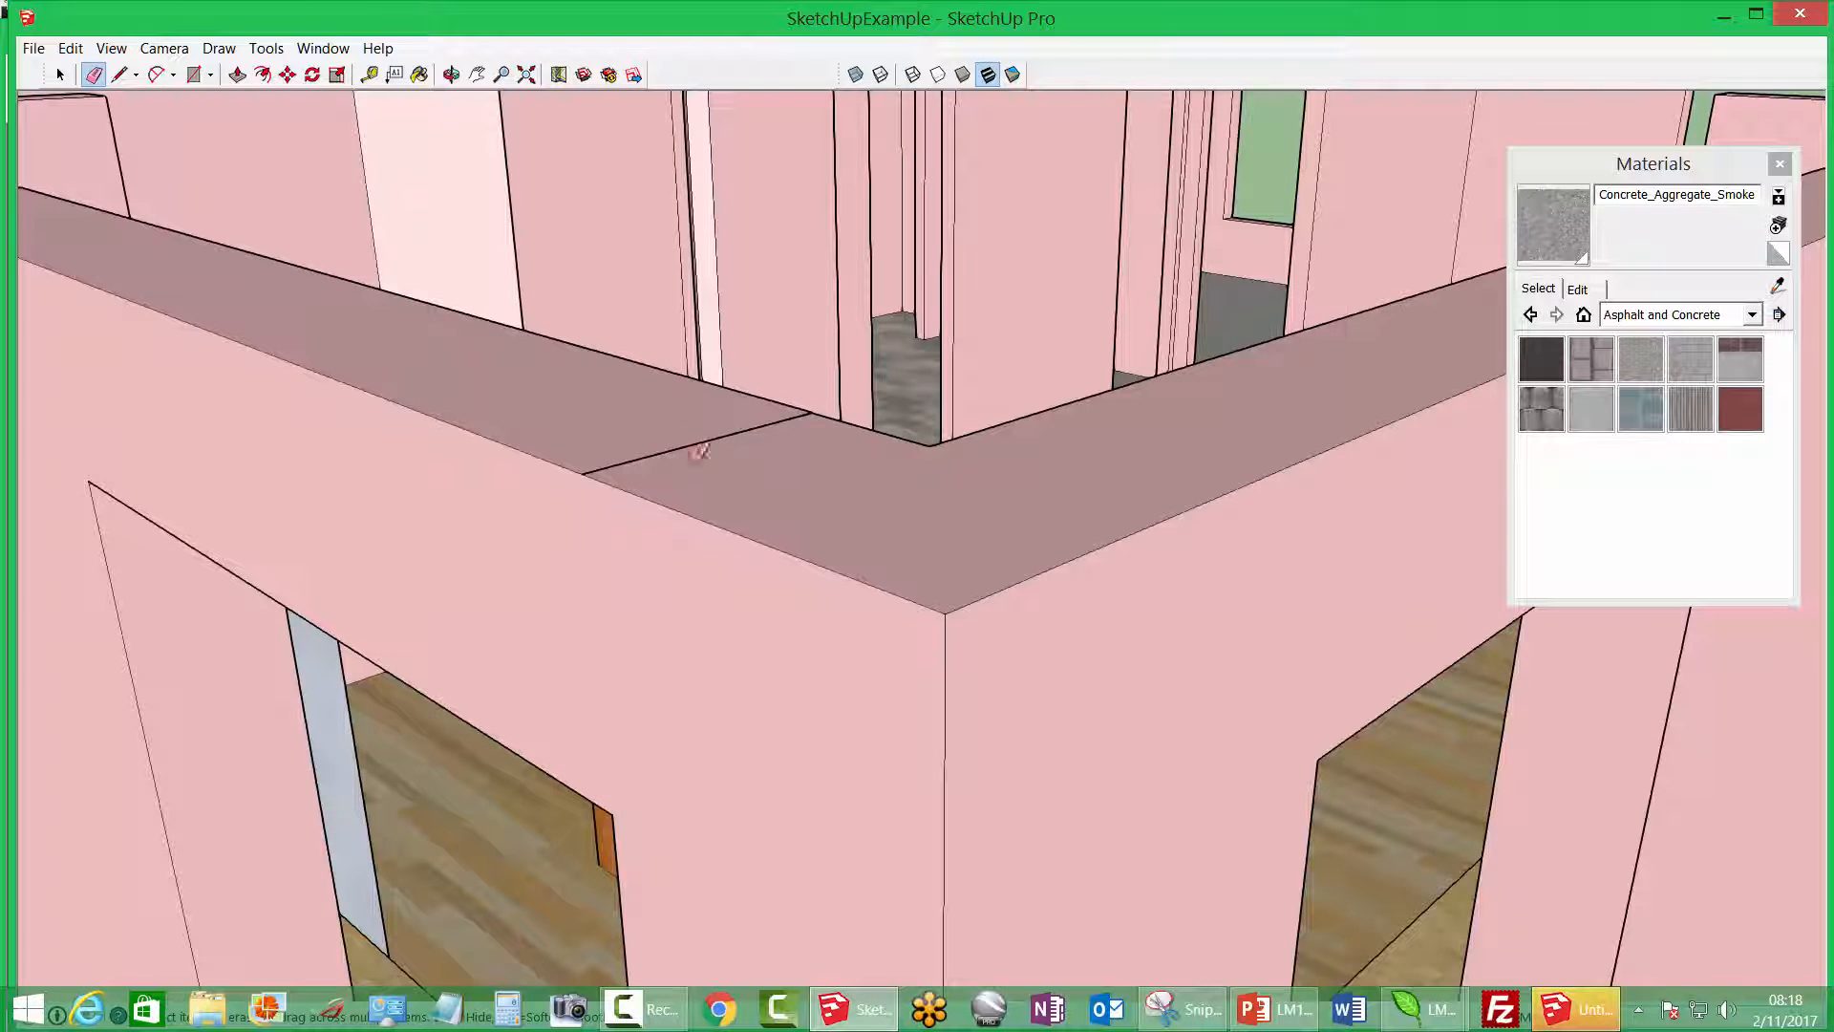
{"action": "middle_click_drag", "start_coordinate": [648, 455], "coordinate": [638, 448]}
{"action": "left_click_drag", "start_coordinate": [67, 519], "coordinate": [905, 538]}
{"action": "middle_click_drag", "start_coordinate": [904, 537], "coordinate": [594, 491]}
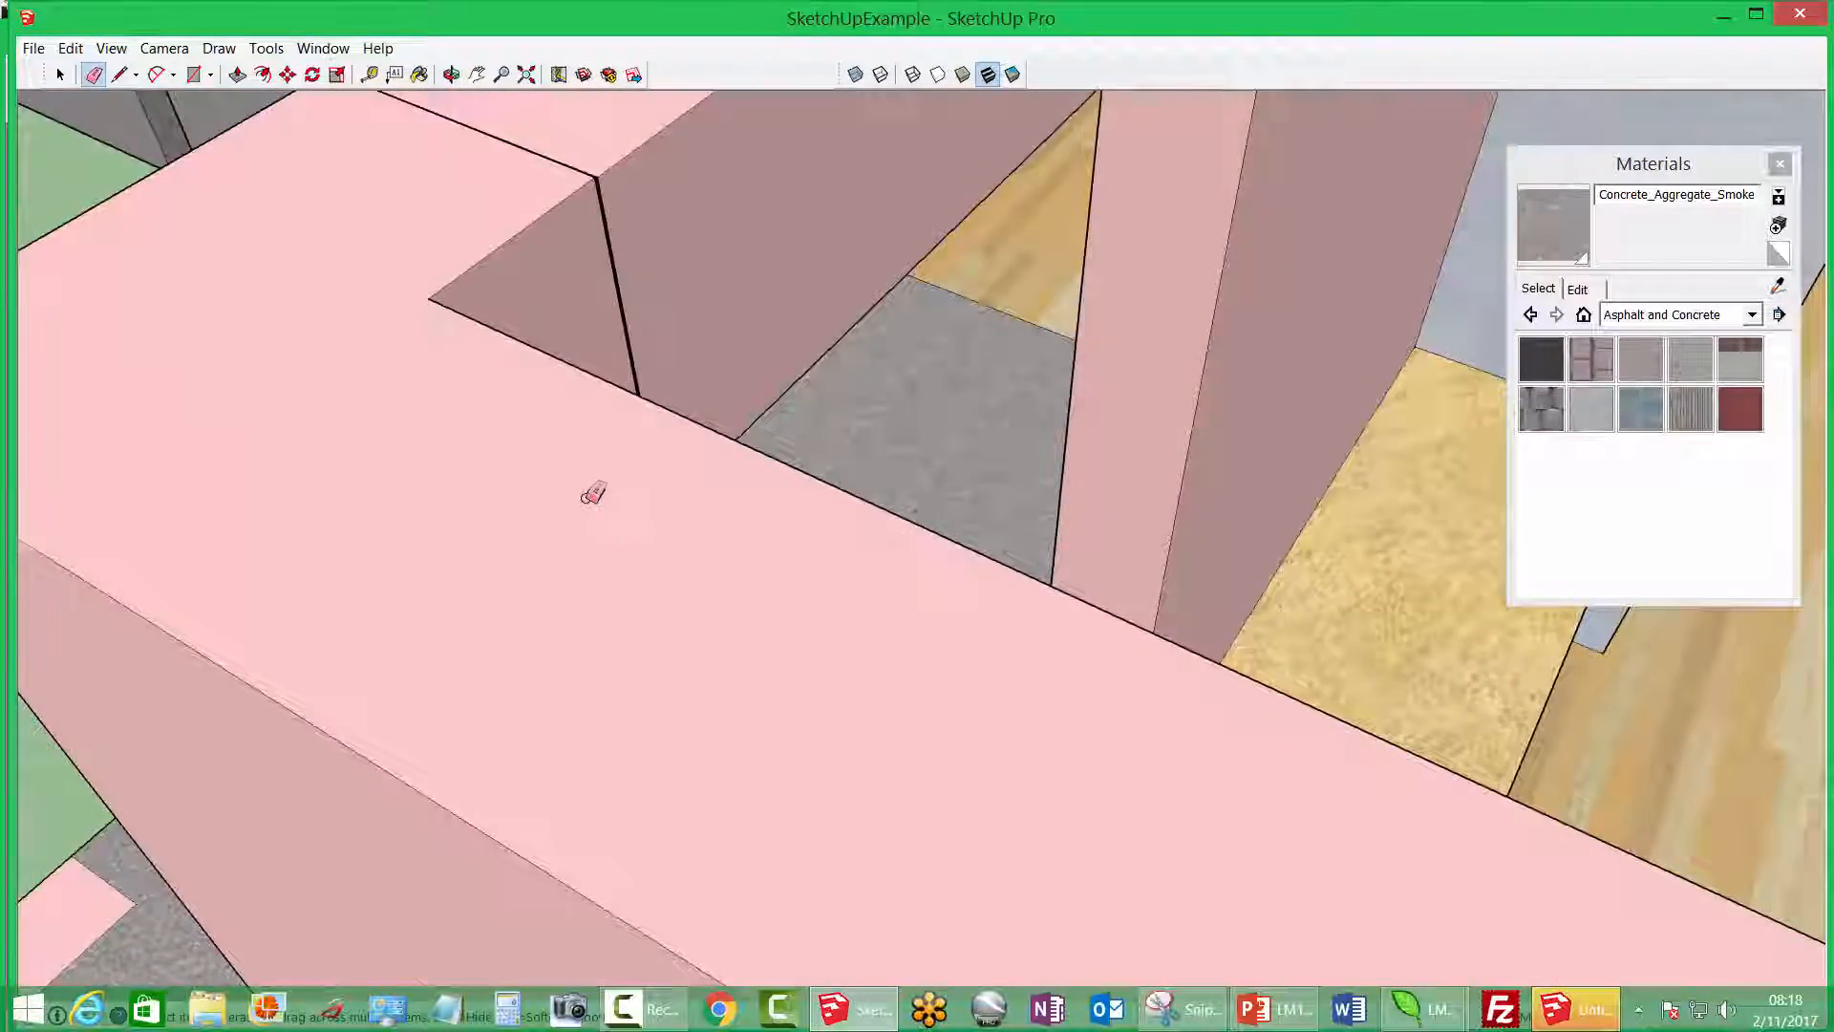
{"action": "scroll", "coordinate": [593, 491], "scroll_direction": "up", "scroll_amount": 1}
{"action": "scroll", "coordinate": [472, 437], "scroll_direction": "down", "scroll_amount": 4}
{"action": "scroll", "coordinate": [472, 437], "scroll_direction": "down", "scroll_amount": 2}
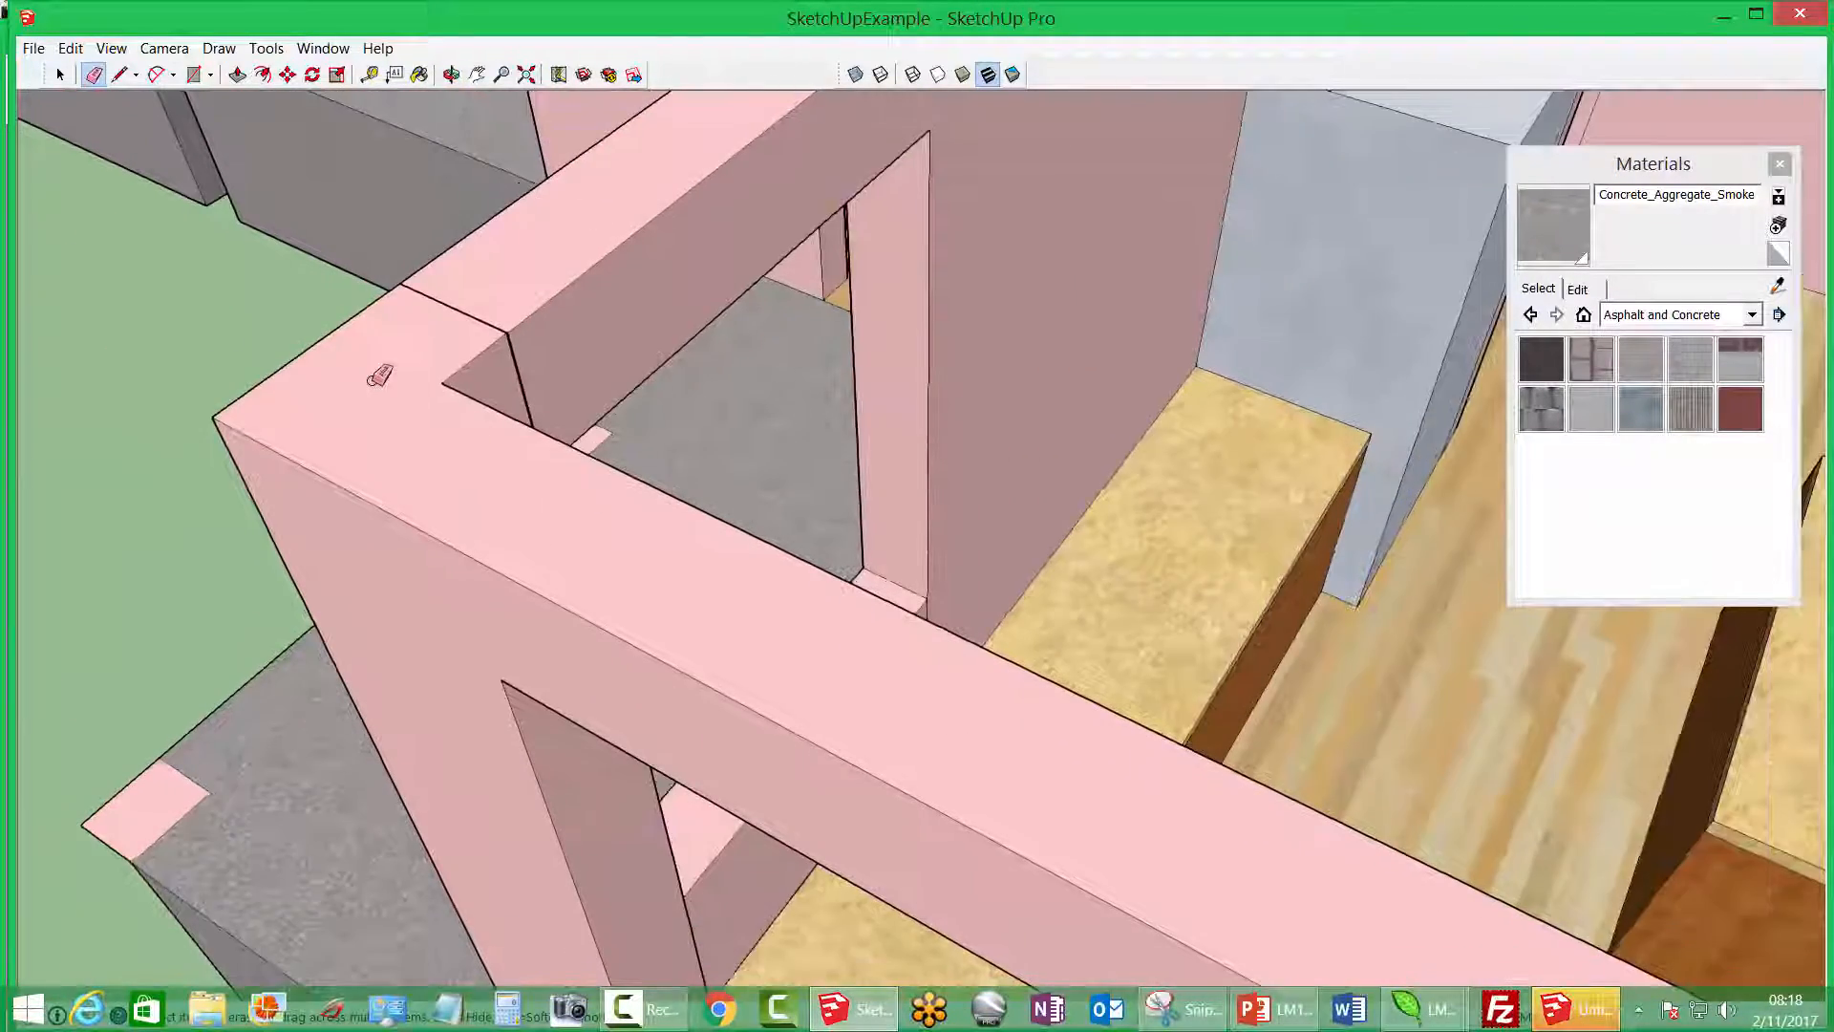
Erase the two vertical seam lines below the window in the kitchen's side wall
{"action": "mouse_move", "coordinate": [381, 375]}
{"action": "middle_mouse_down"}
{"action": "mouse_move", "coordinate": [634, 425]}
{"action": "mouse_move", "coordinate": [1076, 209]}
{"action": "mouse_move", "coordinate": [655, 524]}
{"action": "middle_mouse_up"}
{"action": "scroll", "coordinate": [387, 552], "scroll_direction": "down", "scroll_amount": 3}
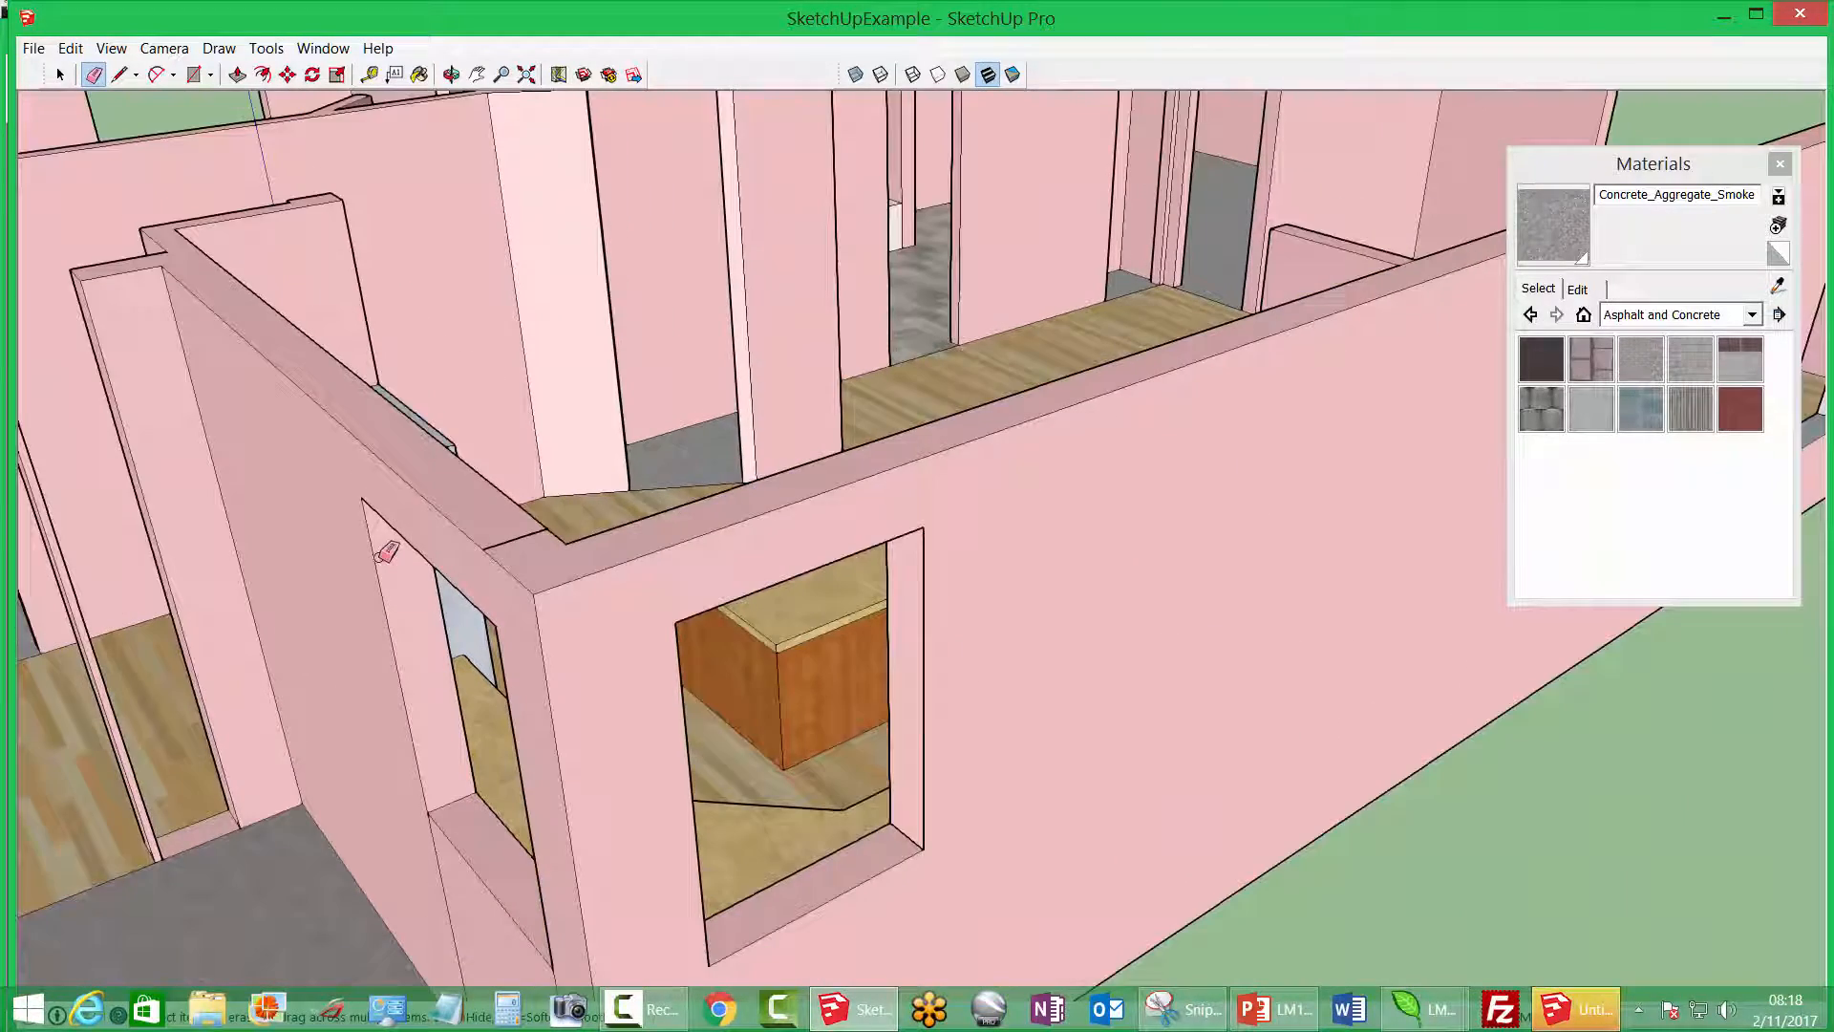
{"action": "scroll", "coordinate": [611, 524], "scroll_direction": "up", "scroll_amount": 5}
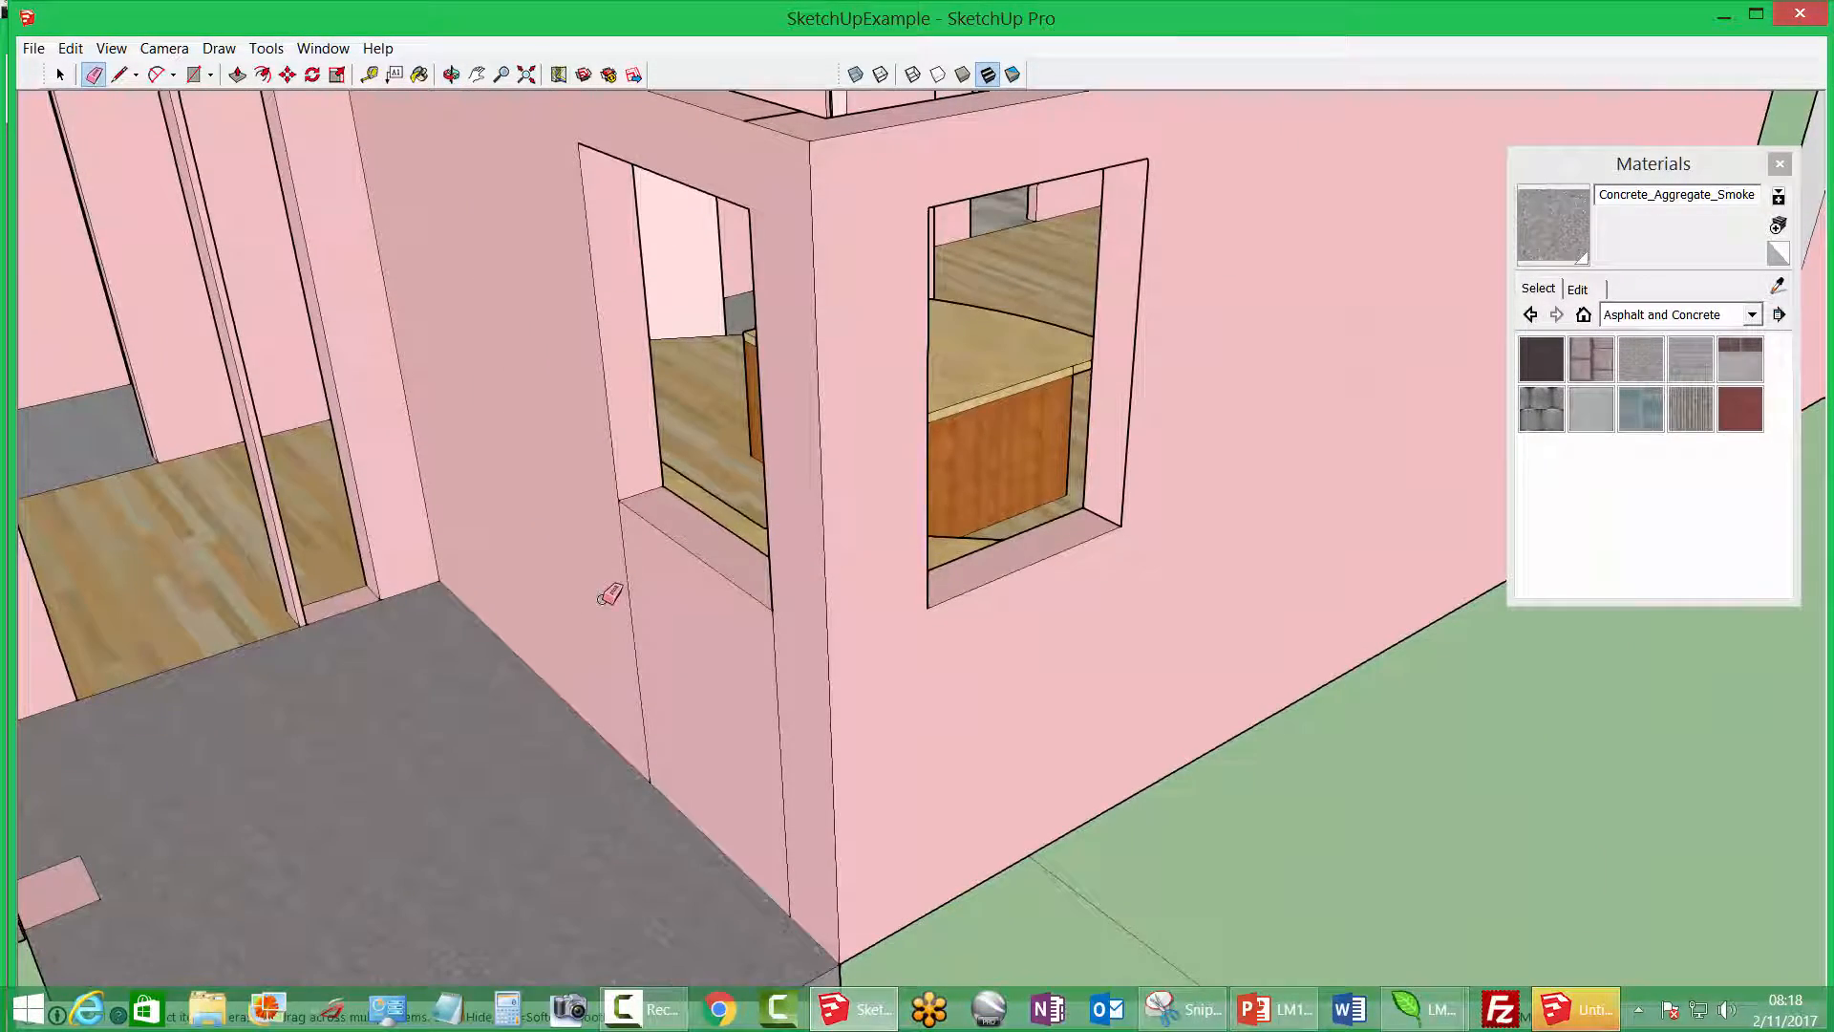
{"action": "mouse_move", "coordinate": [605, 594]}
{"action": "left_mouse_down"}
{"action": "mouse_move", "coordinate": [790, 679]}
{"action": "mouse_move", "coordinate": [666, 606]}
{"action": "left_mouse_up"}
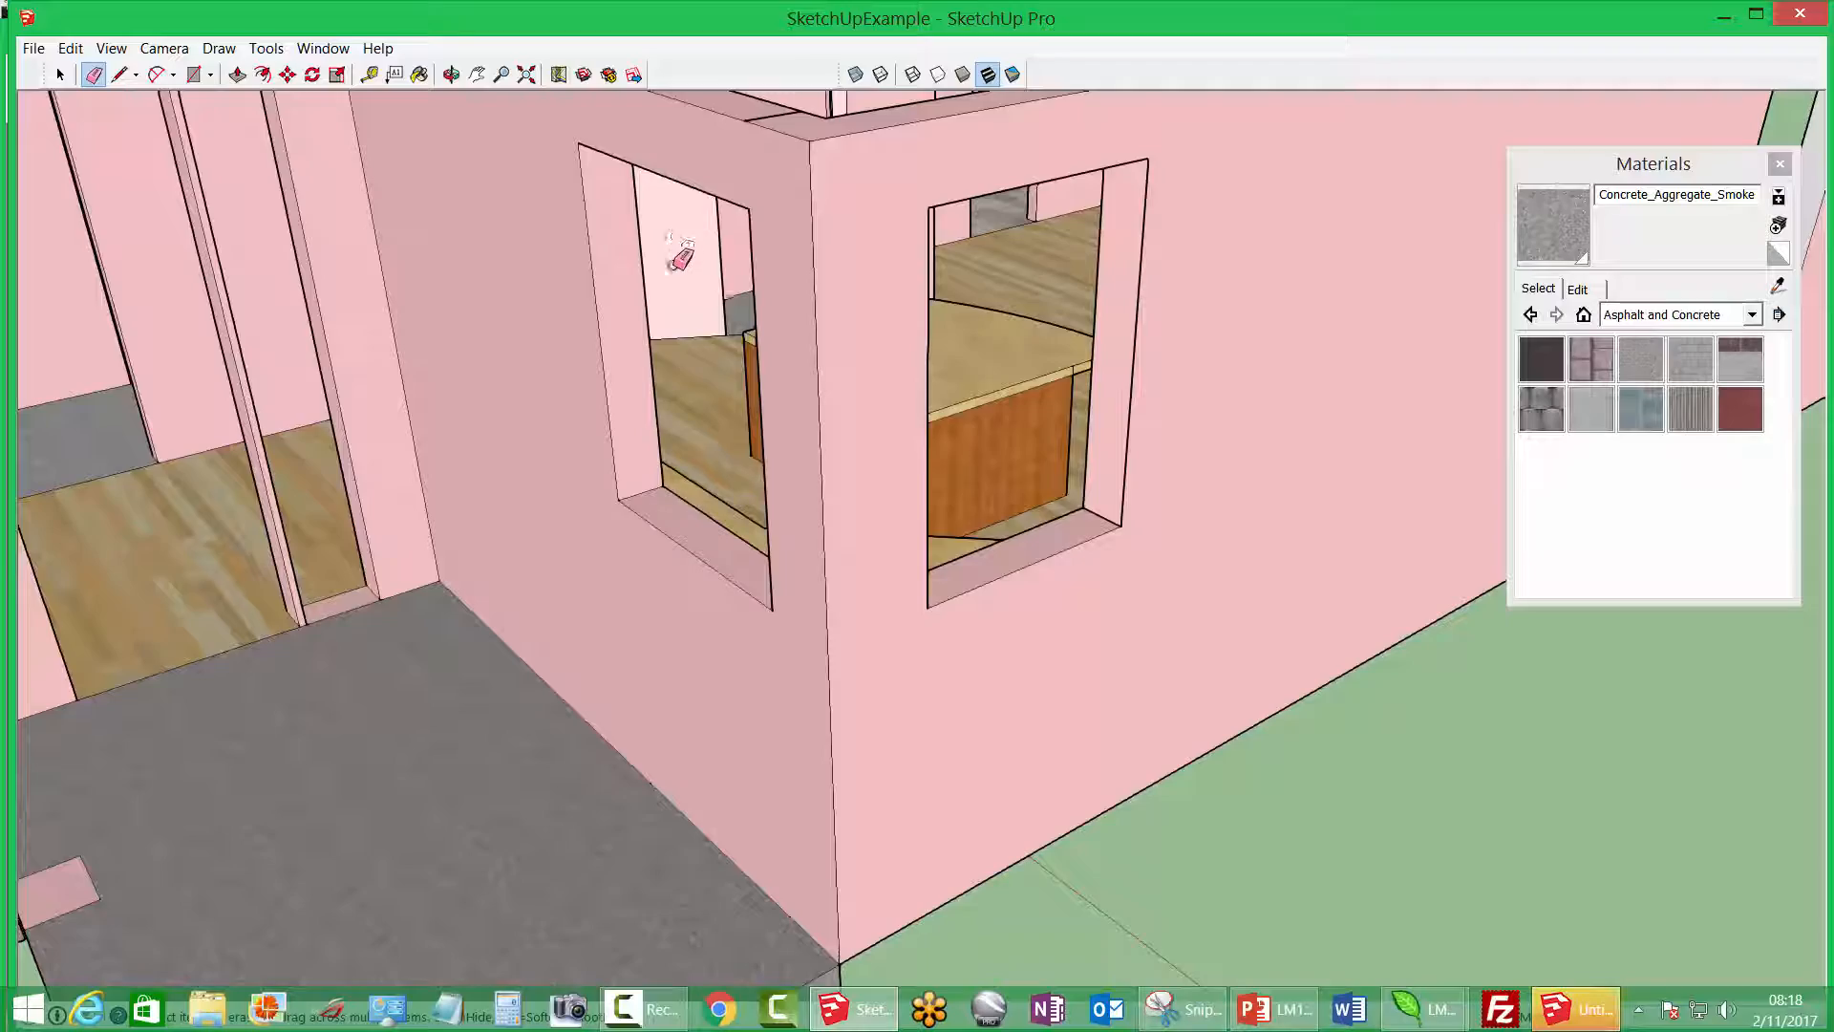
Push/Pull the underside of the wall section between the two concrete slabs downward below floor level to form a foundation wall
{"action": "scroll", "coordinate": [681, 256], "scroll_direction": "down", "scroll_amount": 5}
{"action": "middle_click_drag", "start_coordinate": [680, 256], "coordinate": [955, 139]}
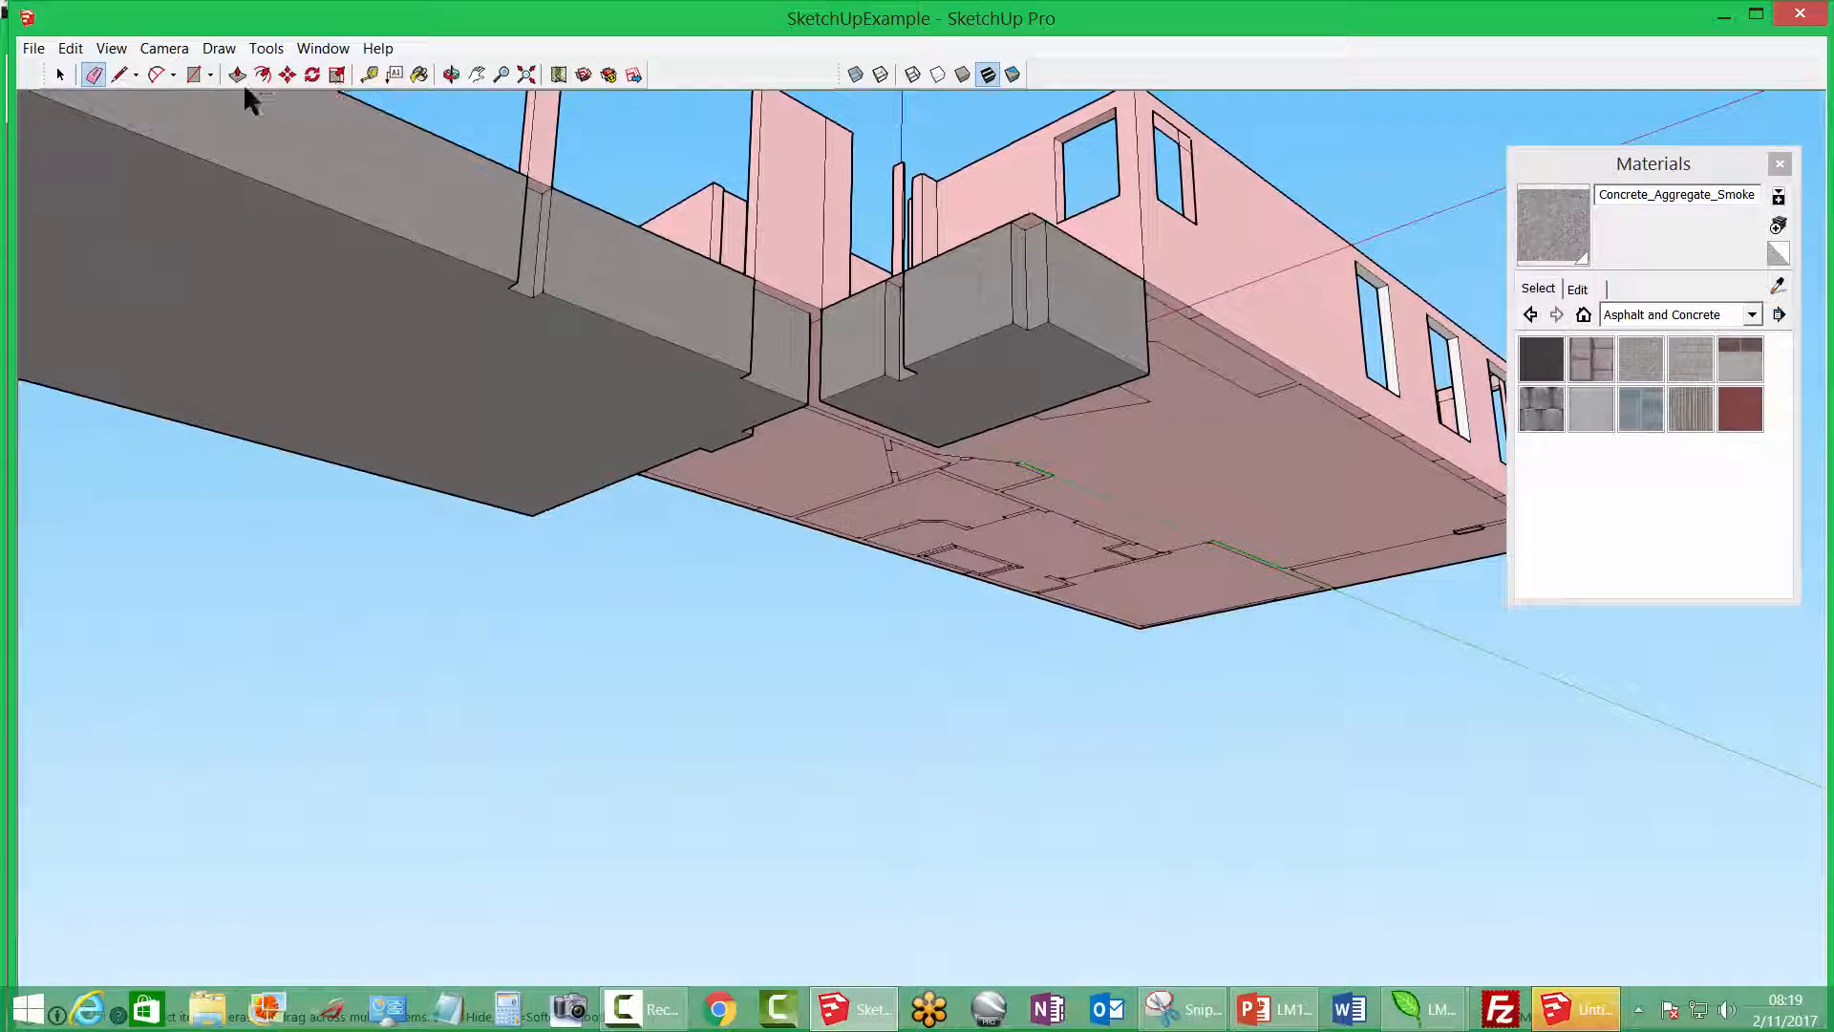
{"action": "left_click", "coordinate": [236, 71]}
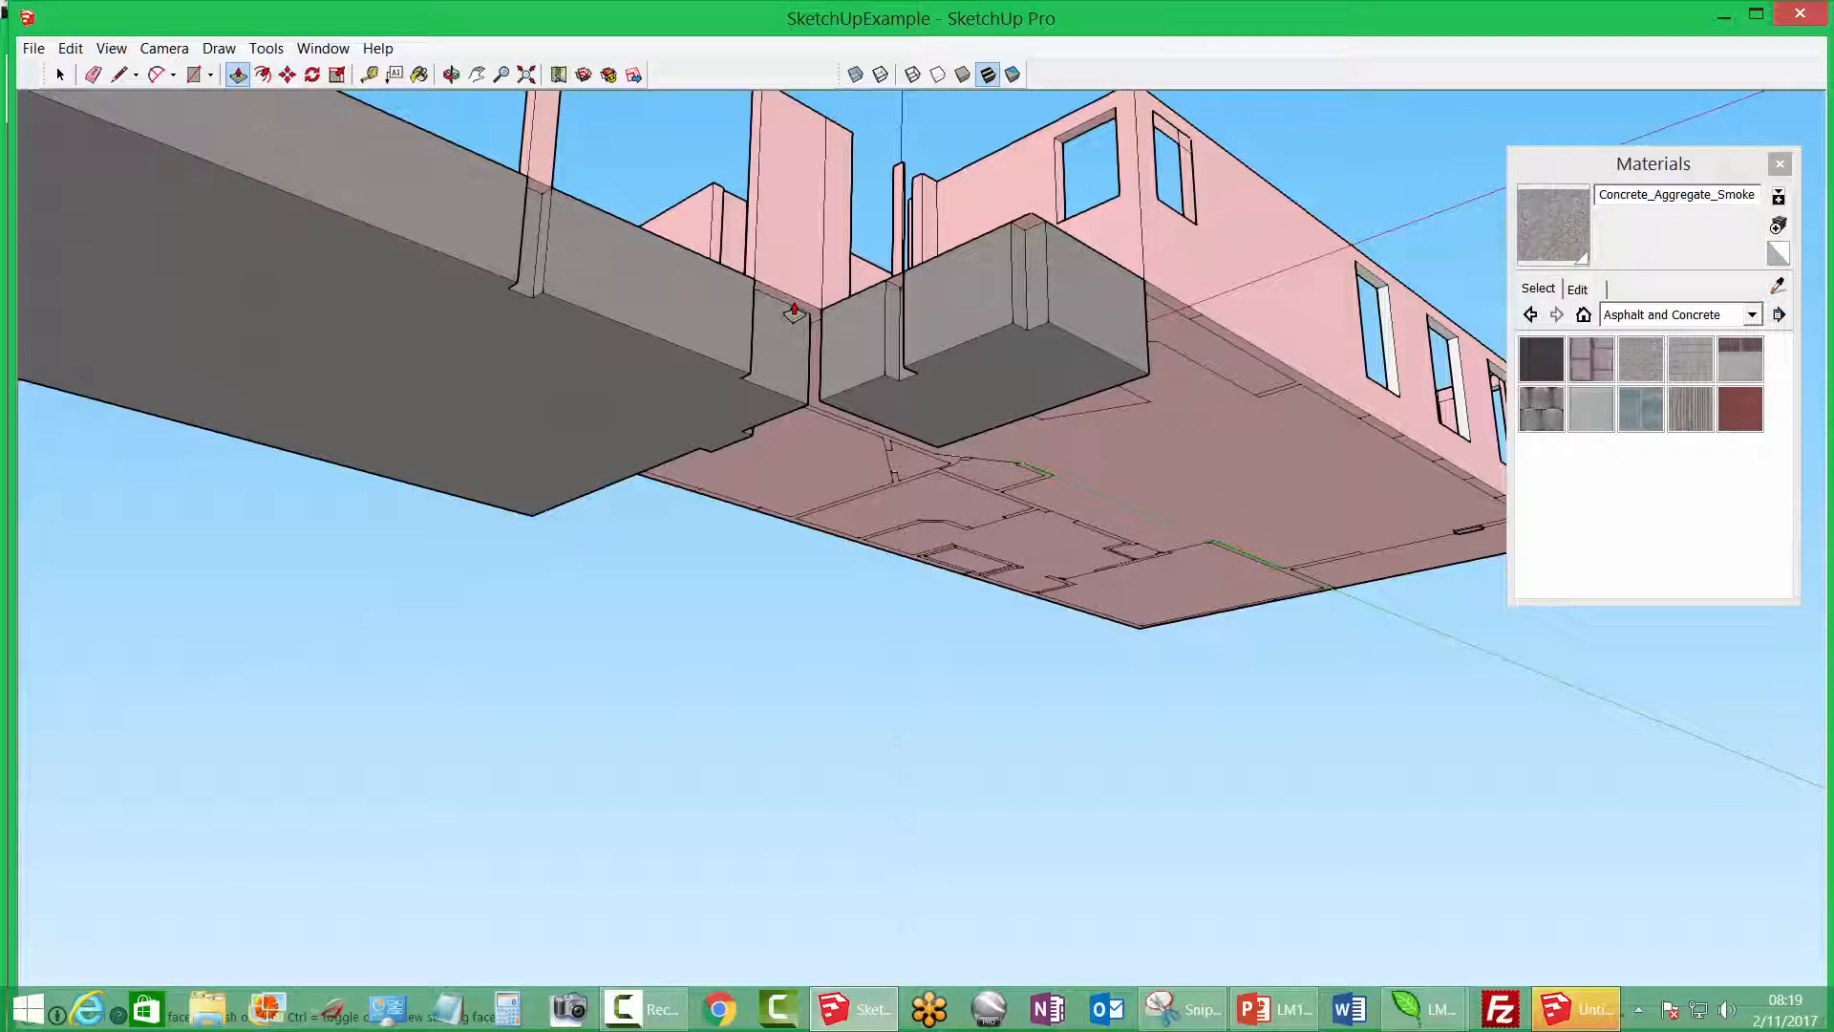
{"action": "left_click_drag", "start_coordinate": [793, 320], "coordinate": [776, 427]}
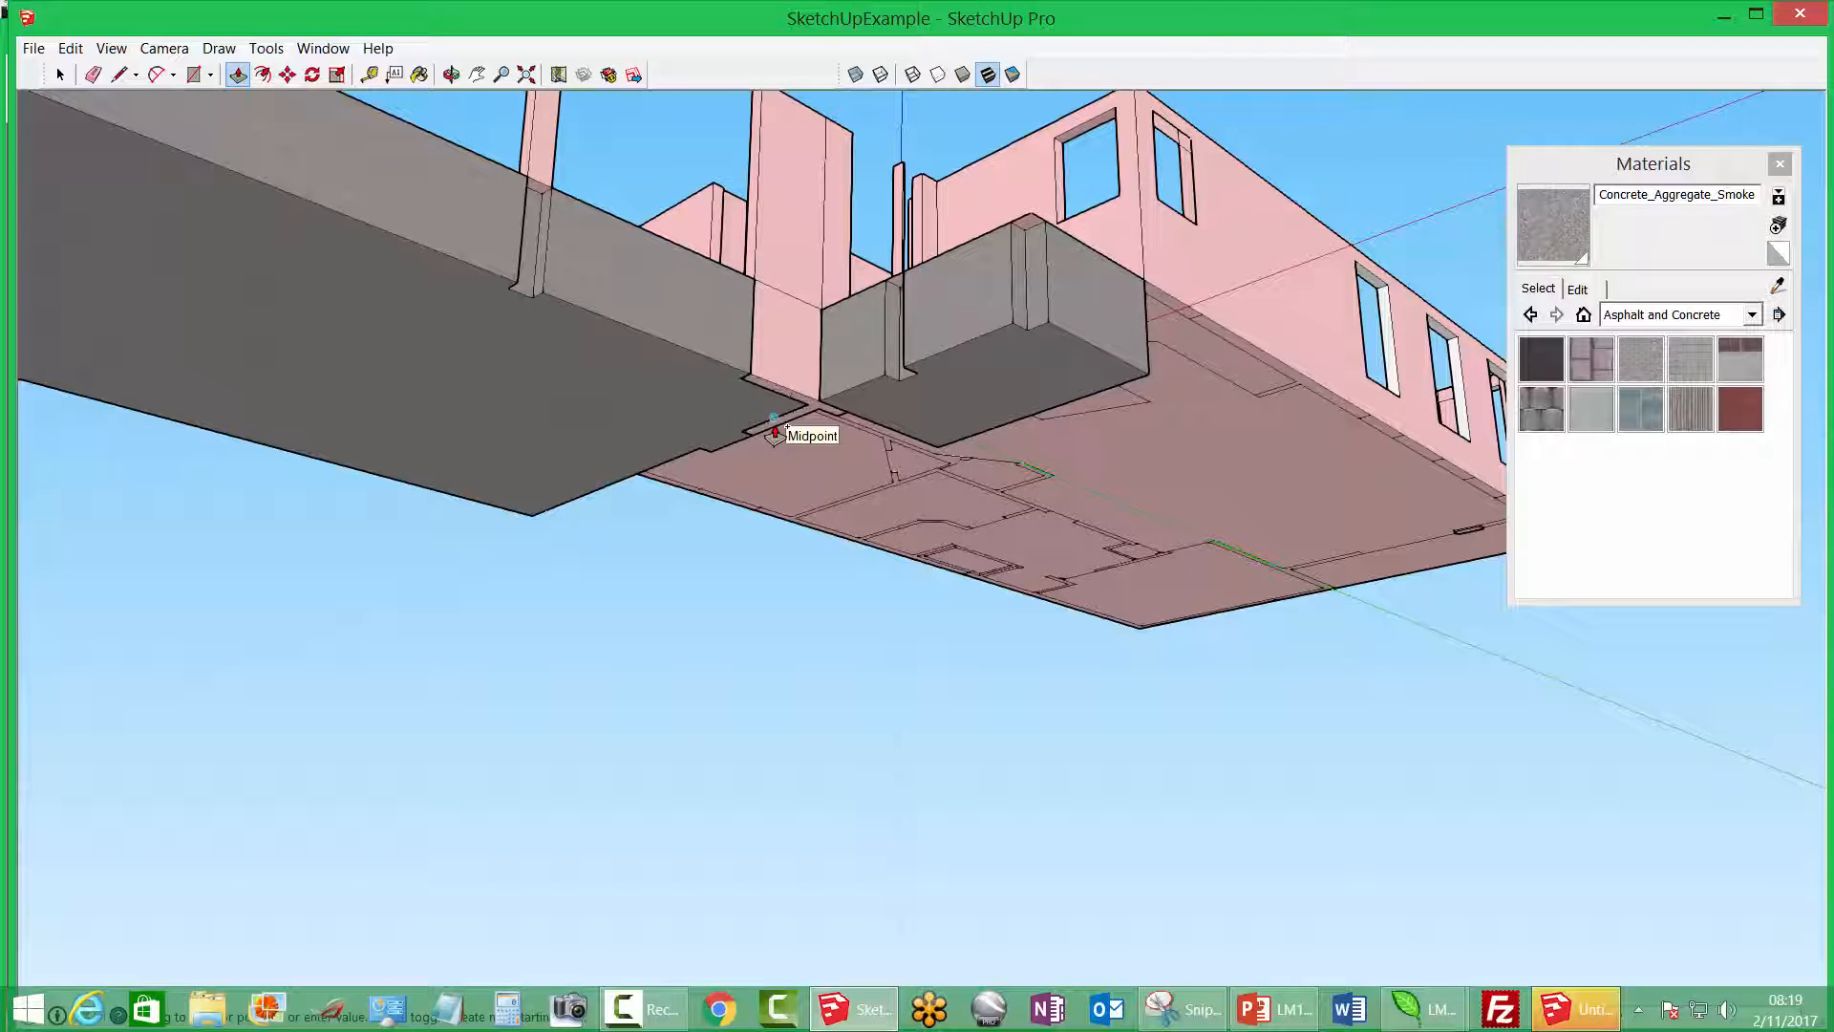
{"action": "double_click", "coordinate": [774, 427]}
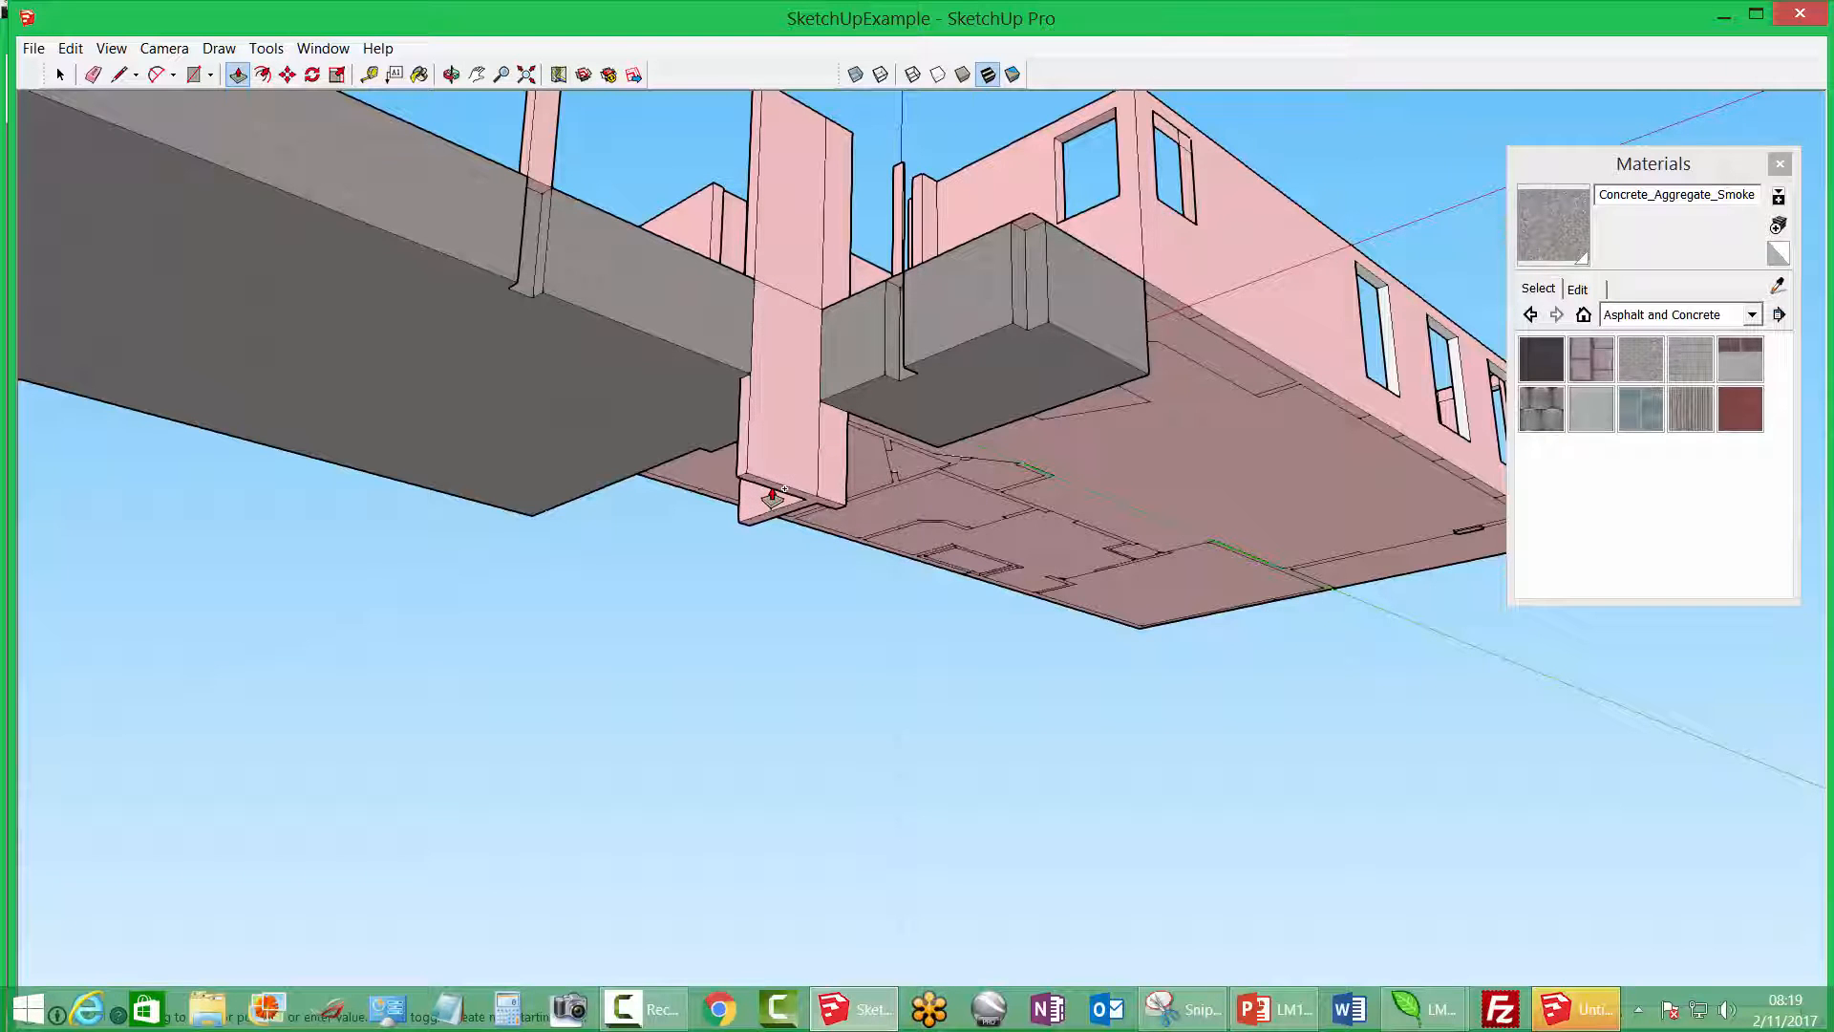
{"action": "key", "text": "ctrl"}
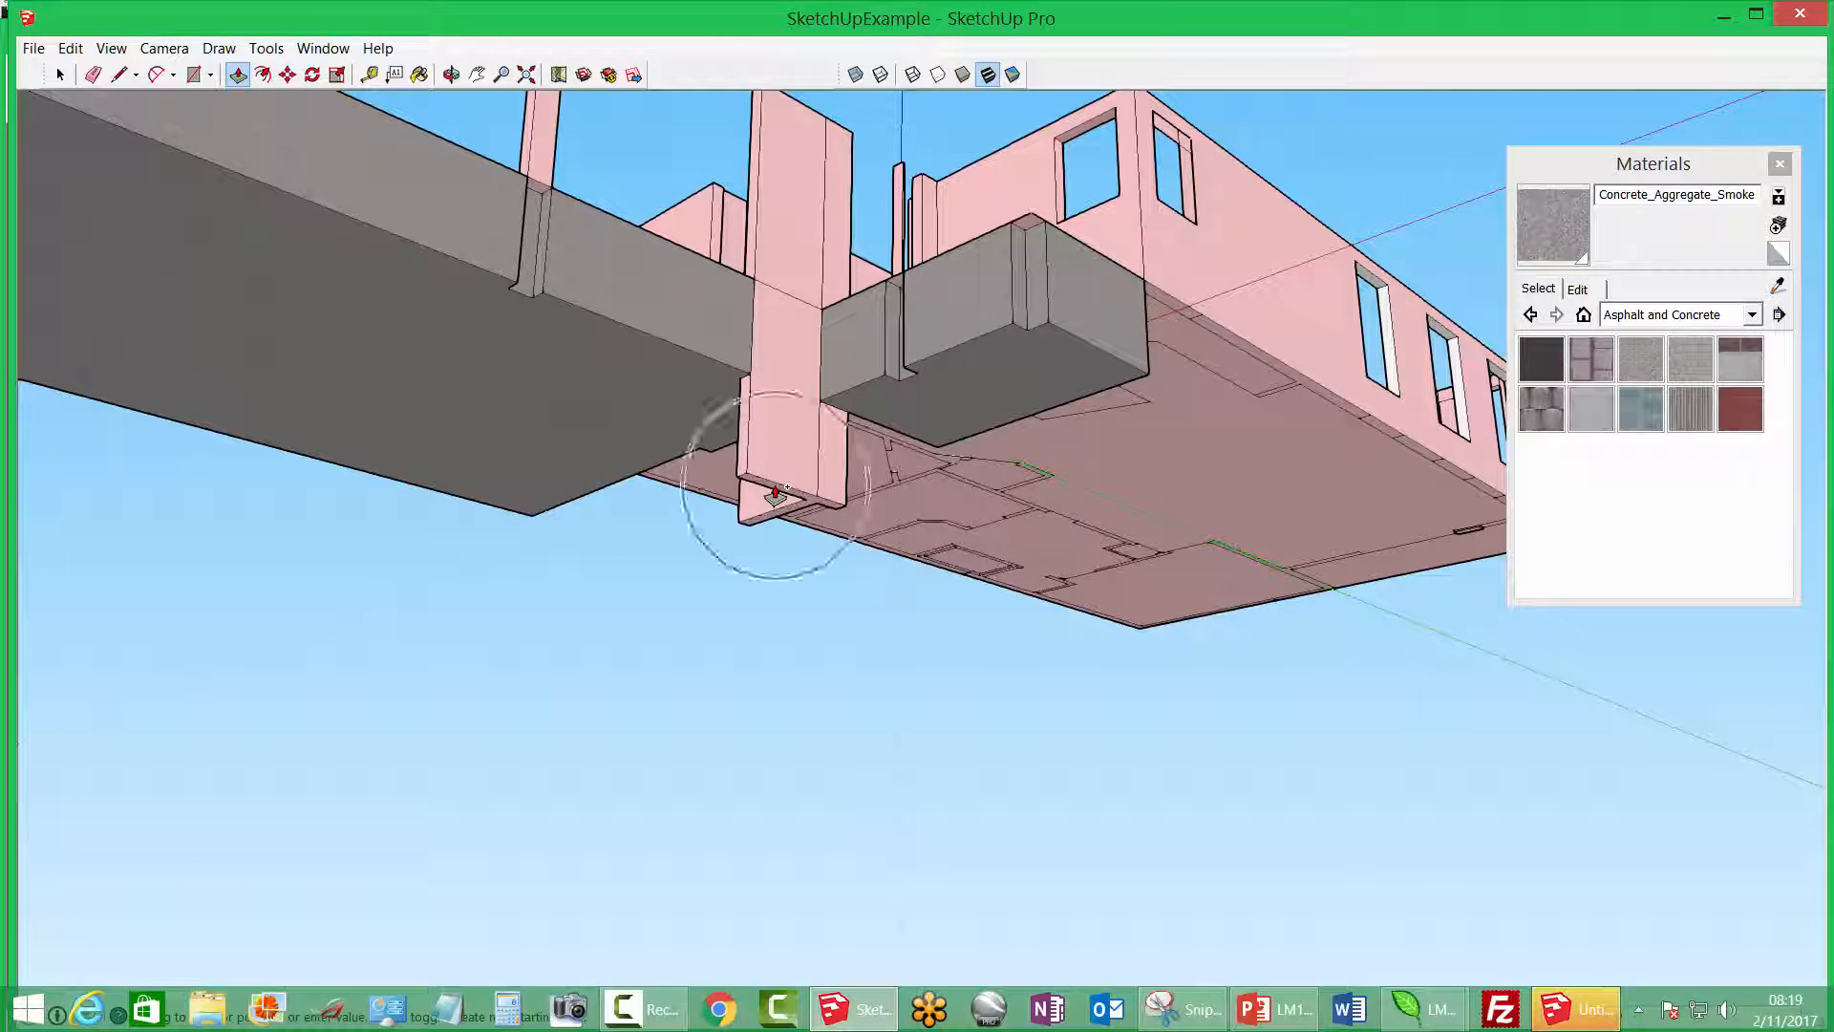
{"action": "left_click", "coordinate": [774, 495]}
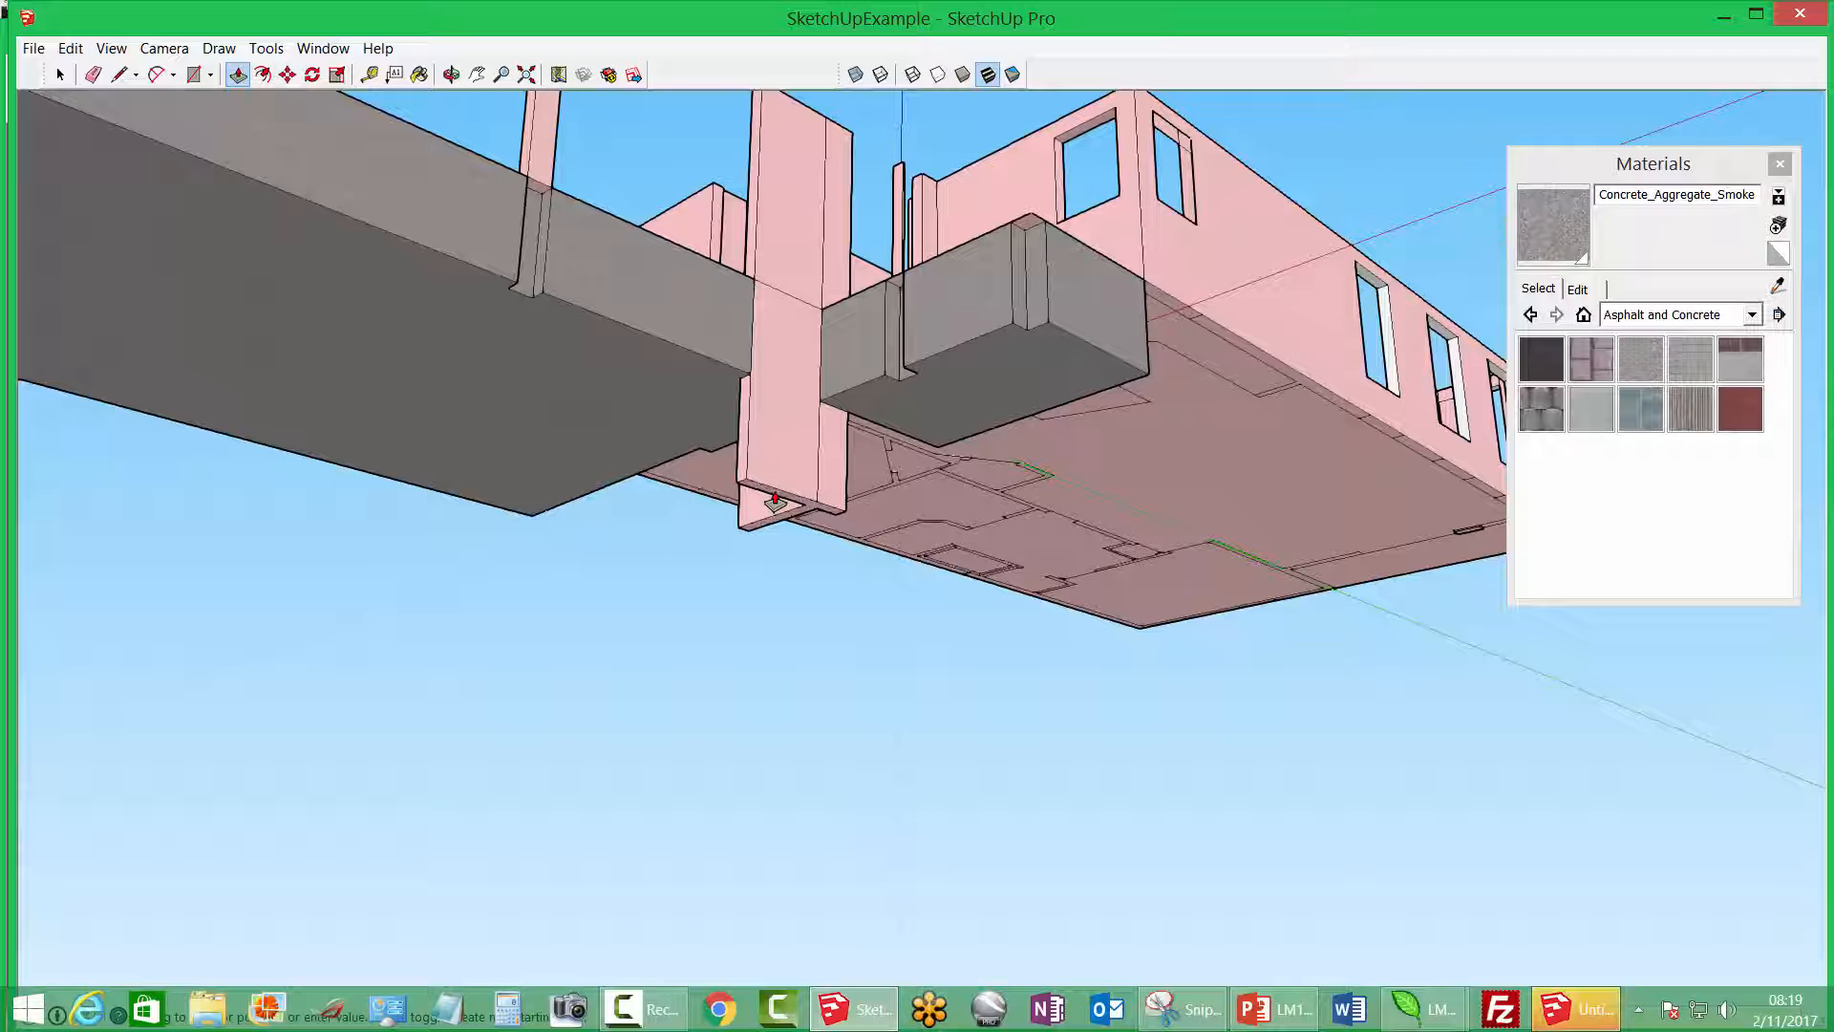
{"action": "key", "text": "Return"}
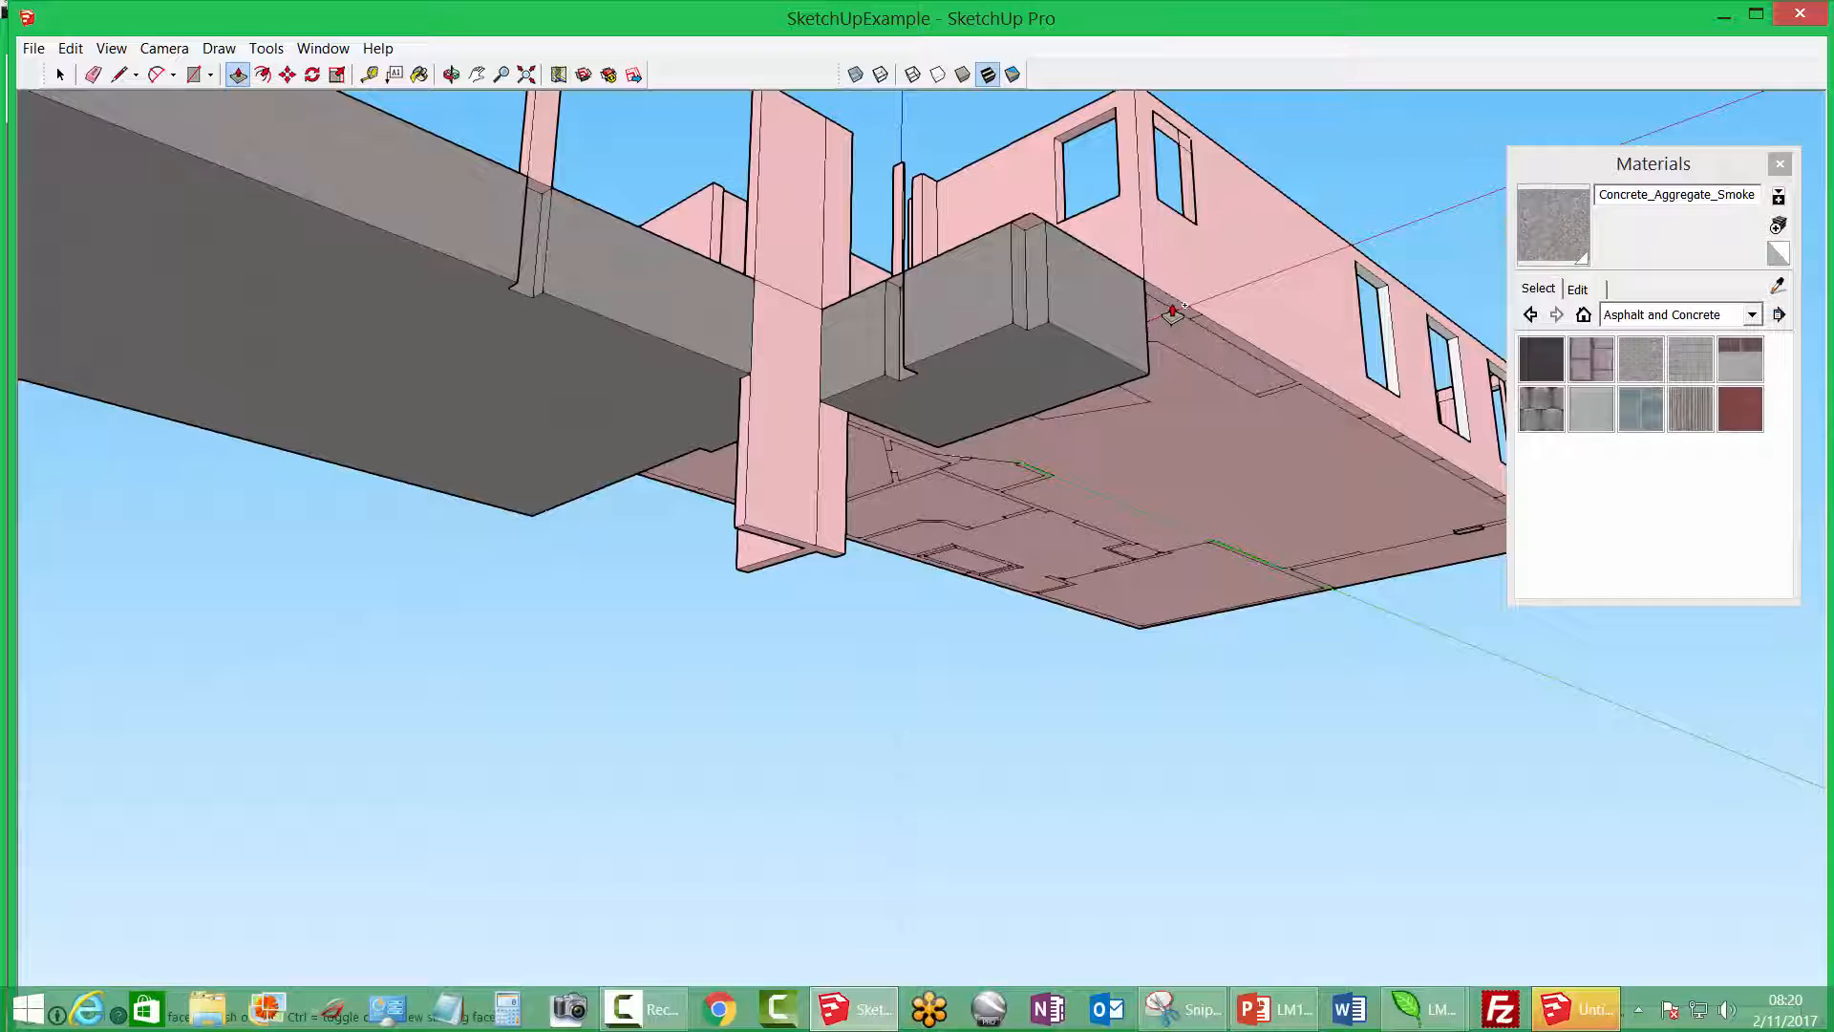
Push/Pull the undersides of the kitchen corner wall and the far corner post down to the foundation depth
{"action": "left_click_drag", "start_coordinate": [1172, 323], "coordinate": [1199, 540]}
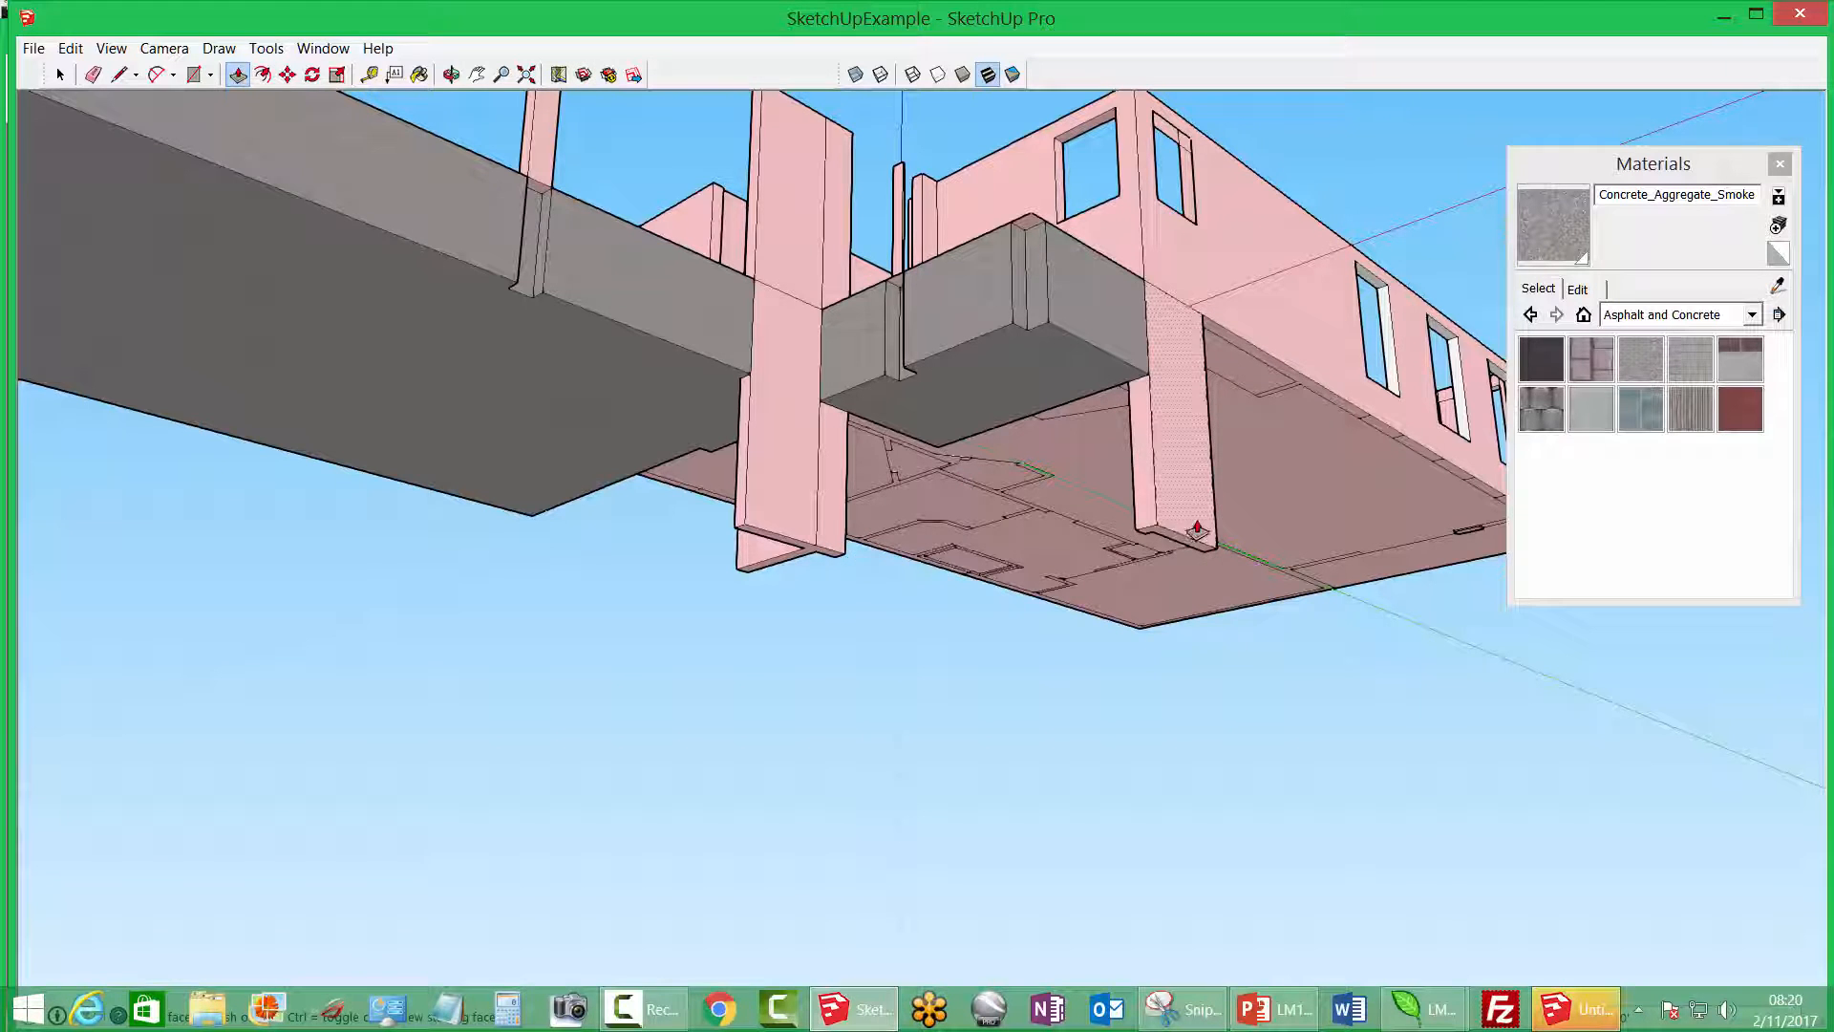
{"action": "middle_click_drag", "start_coordinate": [1197, 530], "coordinate": [1328, 543]}
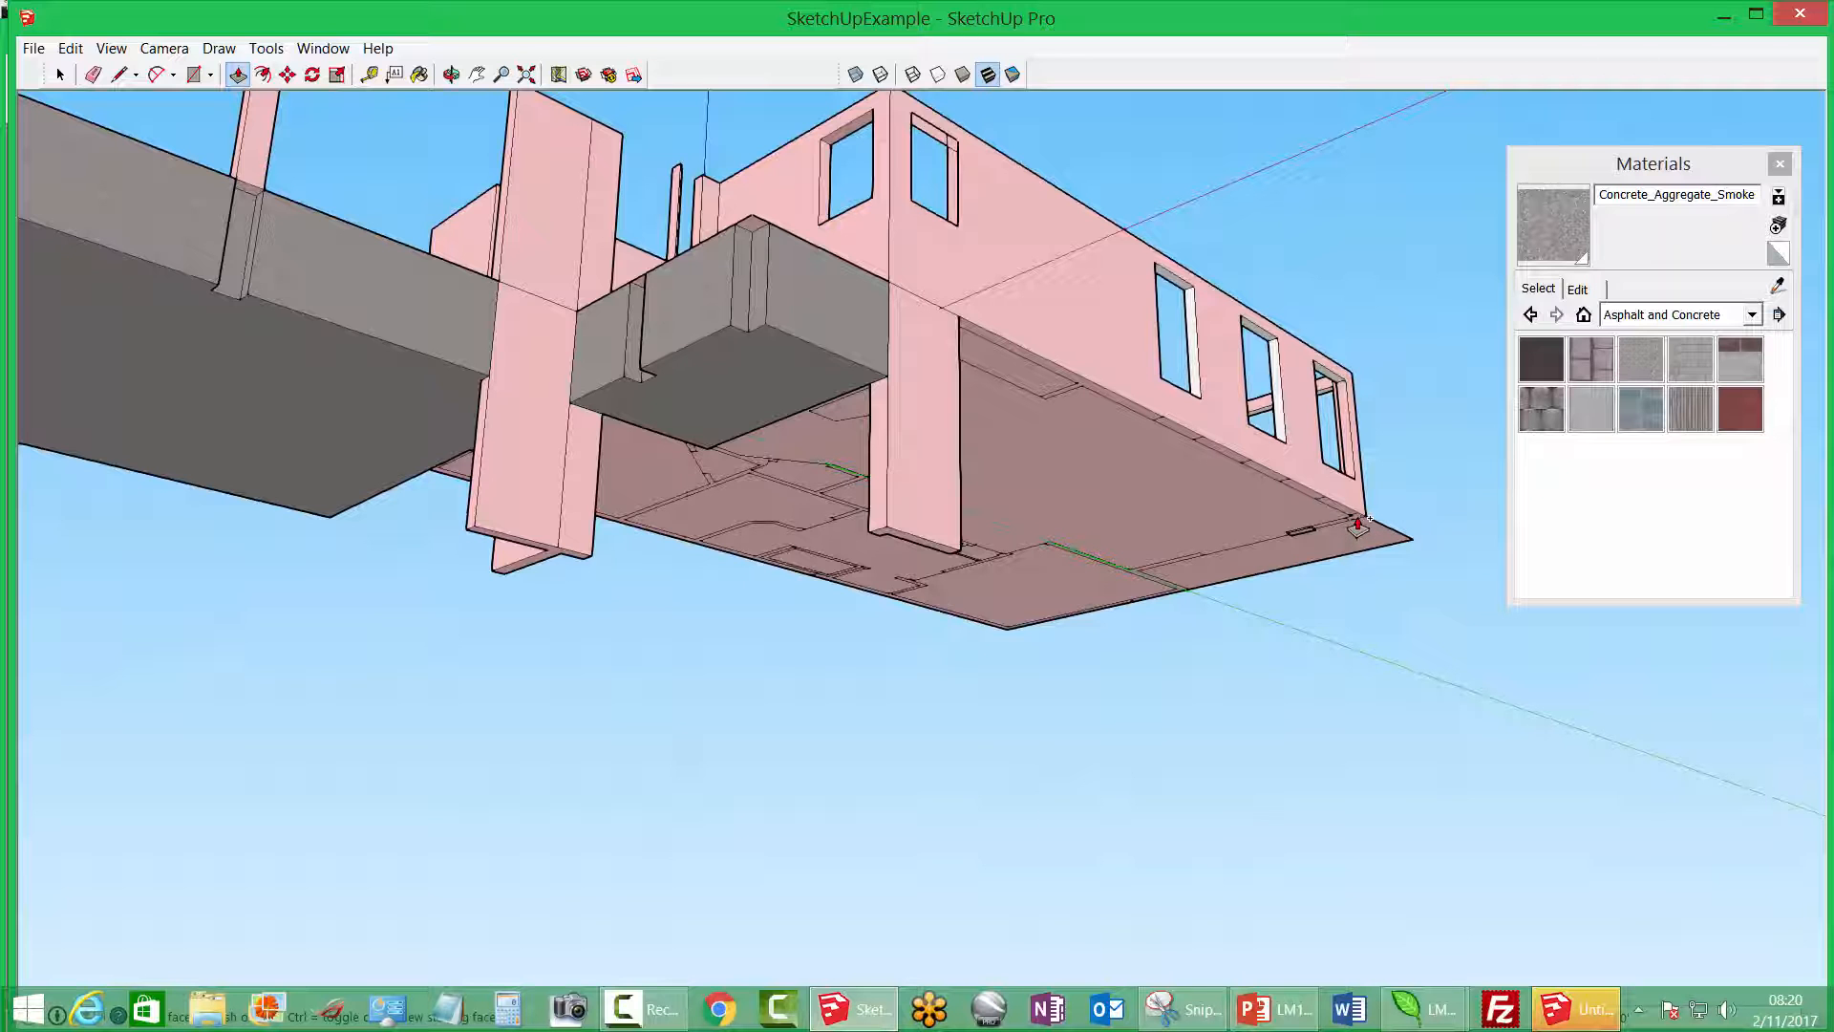
{"action": "left_click_drag", "start_coordinate": [1349, 533], "coordinate": [955, 564]}
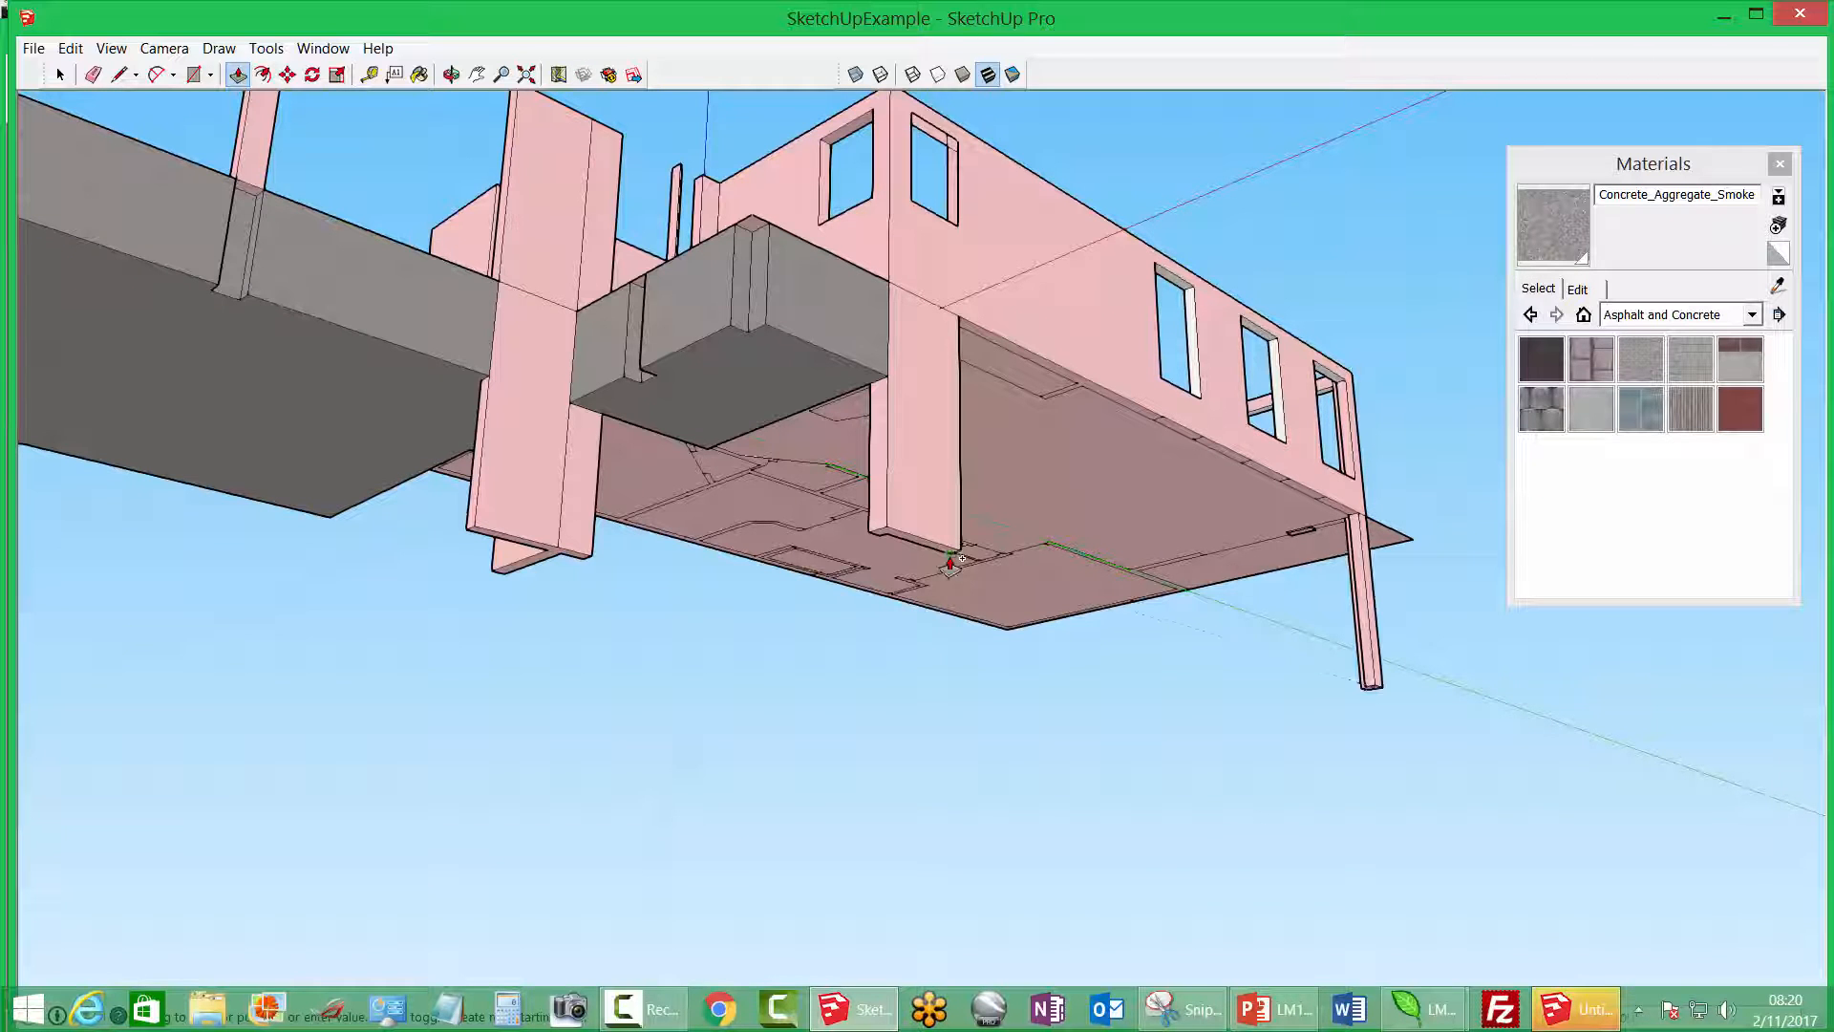
Extend the foundation wall beneath the large concrete slab's open edge until it meets the end wall
{"action": "middle_click_drag", "start_coordinate": [966, 674], "coordinate": [1054, 302]}
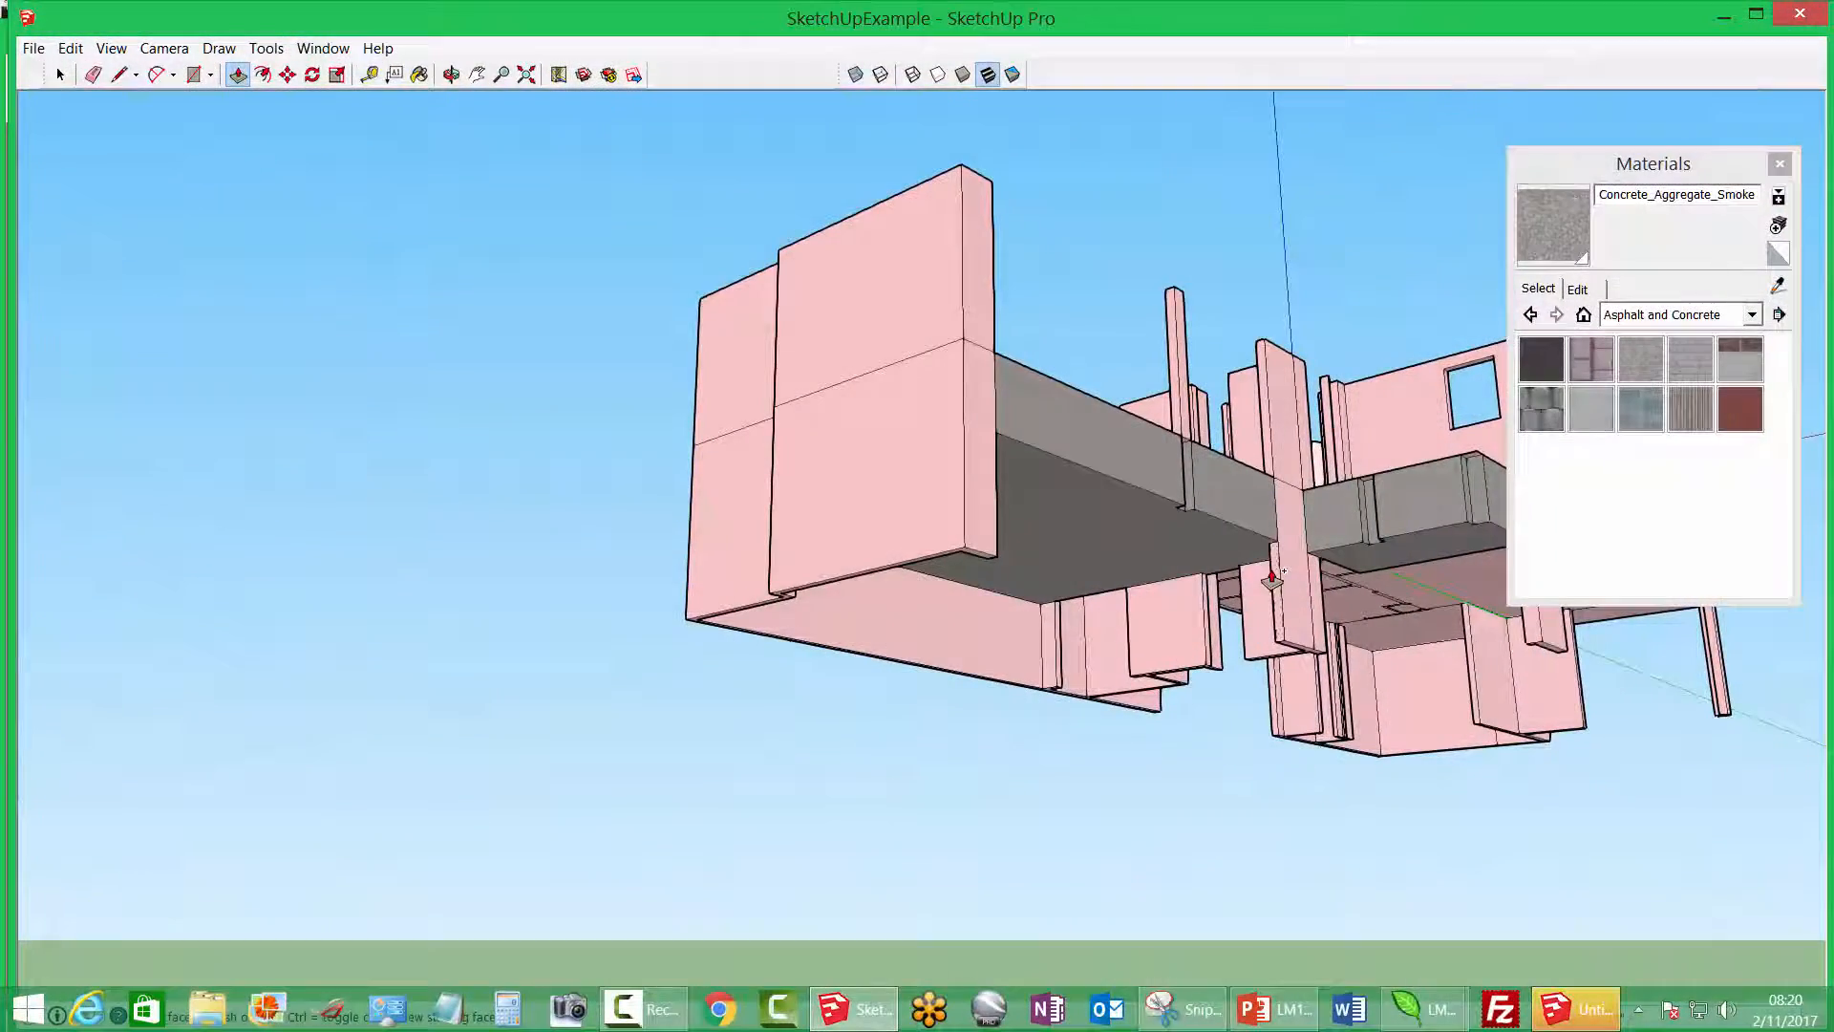
{"action": "left_click", "coordinate": [1272, 577]}
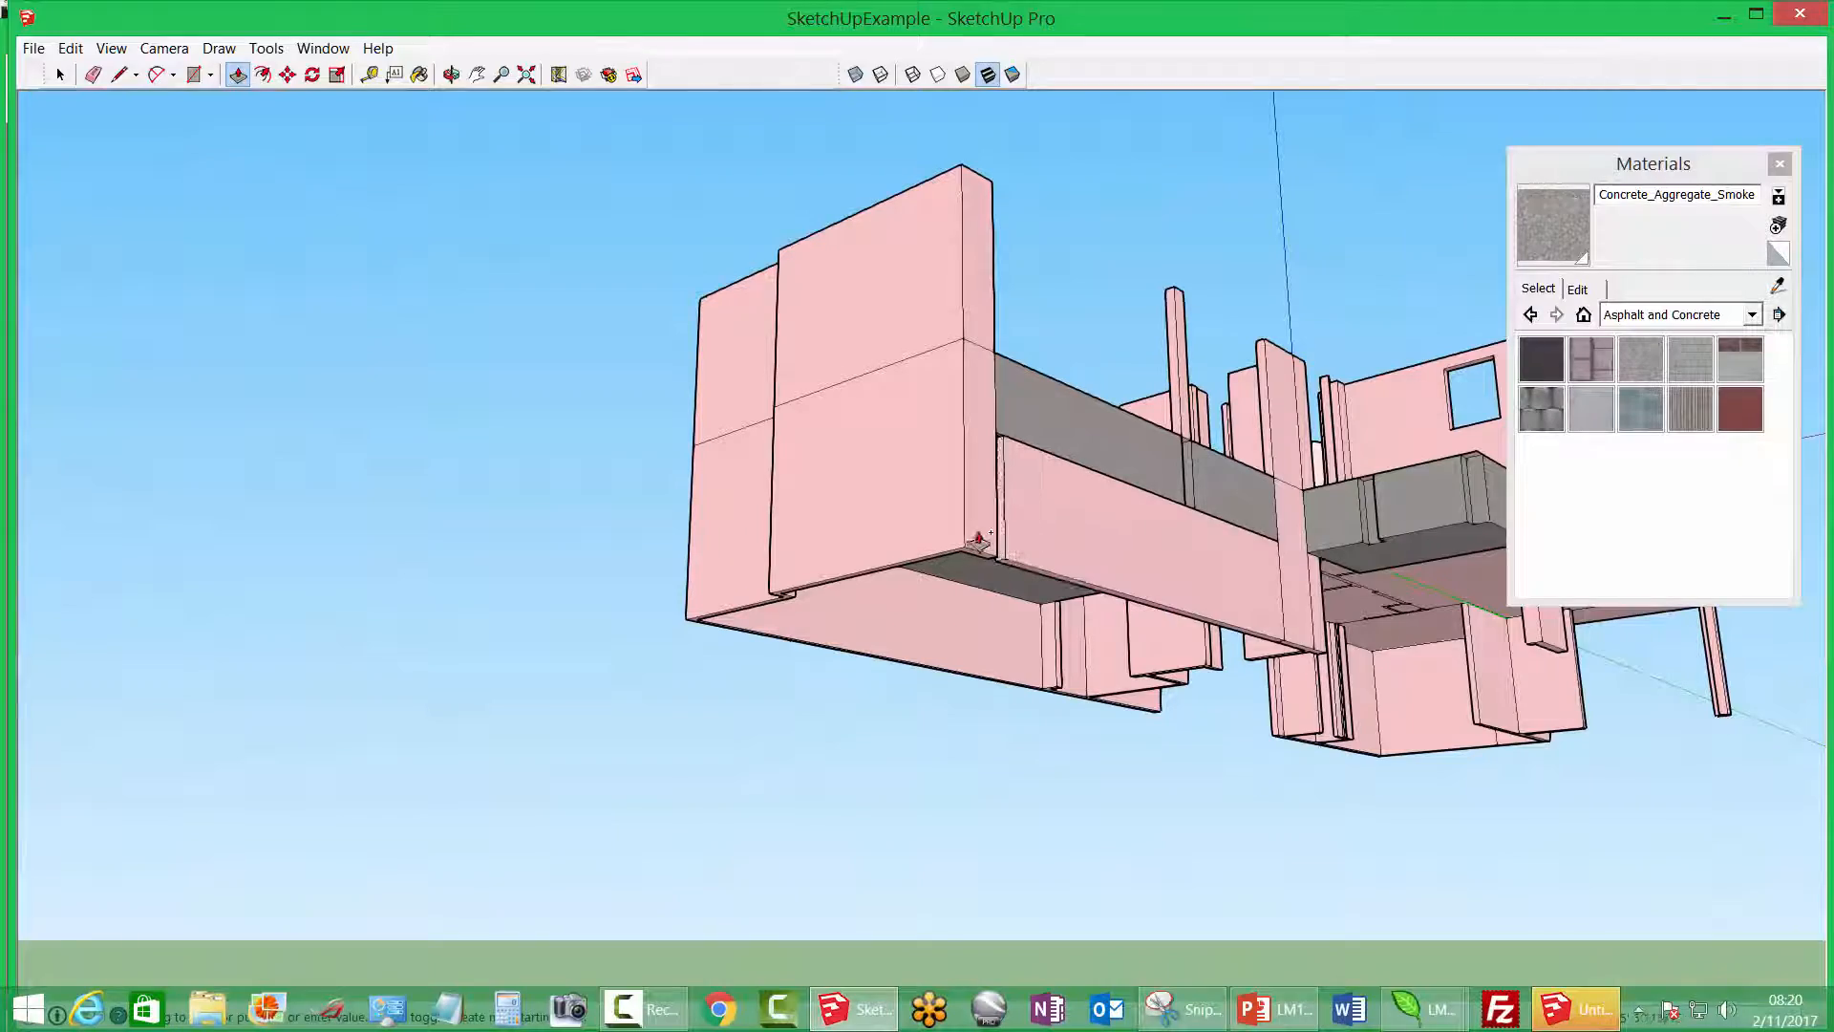
{"action": "left_click", "coordinate": [994, 547]}
Extend the foundation wall beneath the small concrete slab across to the kitchen corner's foundation wall
{"action": "middle_click_drag", "start_coordinate": [1128, 608], "coordinate": [945, 615]}
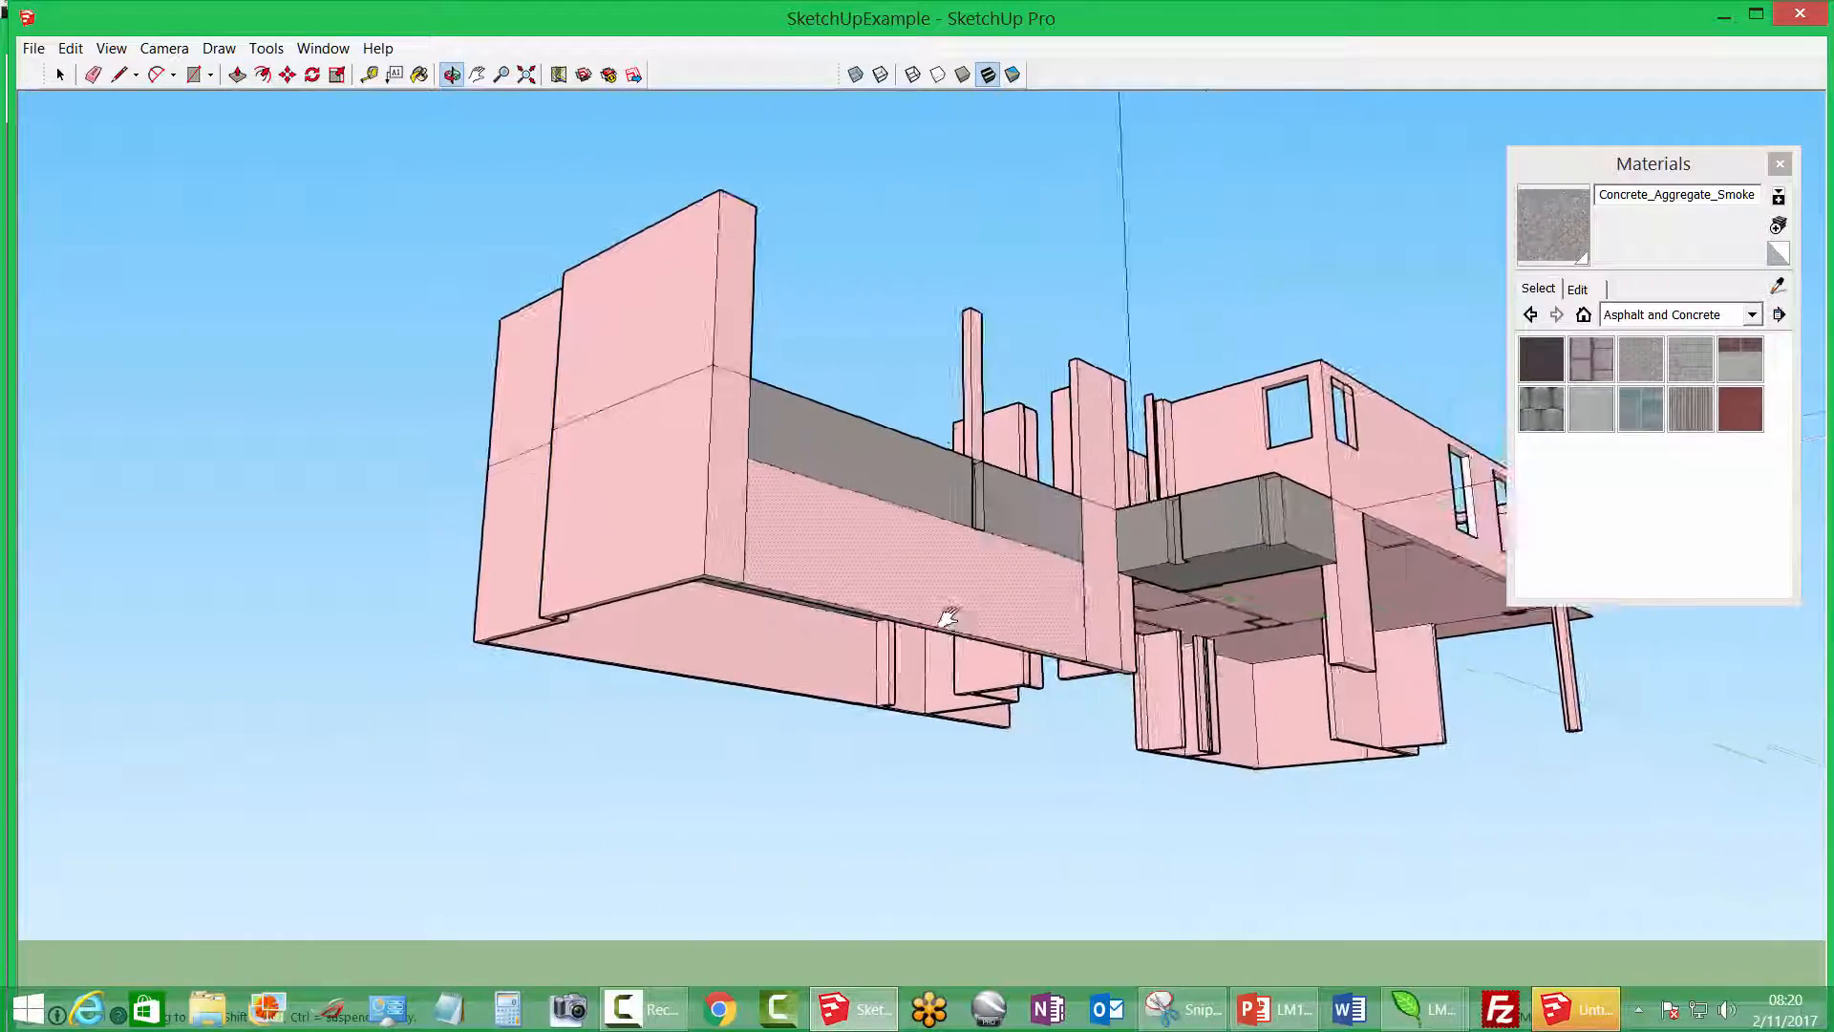
{"action": "scroll", "coordinate": [1130, 655], "scroll_direction": "up", "scroll_amount": 3}
{"action": "middle_click_drag", "start_coordinate": [1130, 655], "coordinate": [641, 619]}
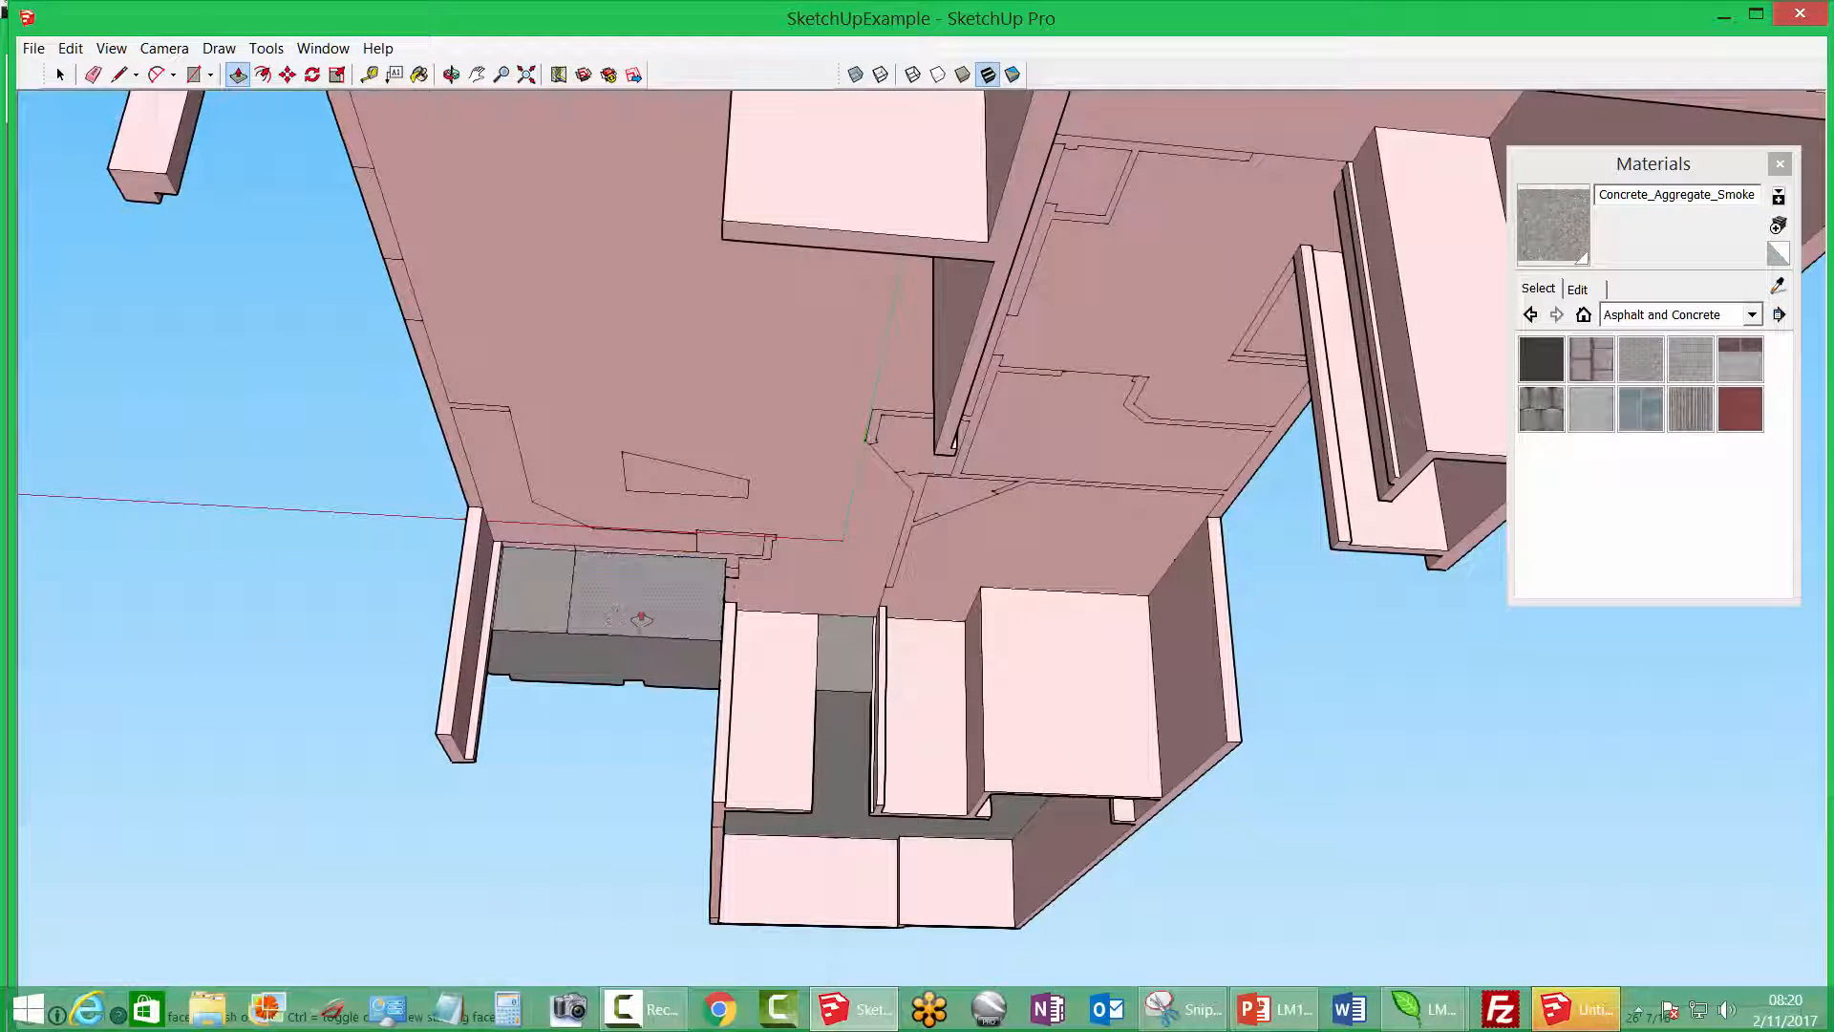
{"action": "left_click_drag", "start_coordinate": [730, 570], "coordinate": [457, 745]}
{"action": "middle_click_drag", "start_coordinate": [456, 745], "coordinate": [532, 778]}
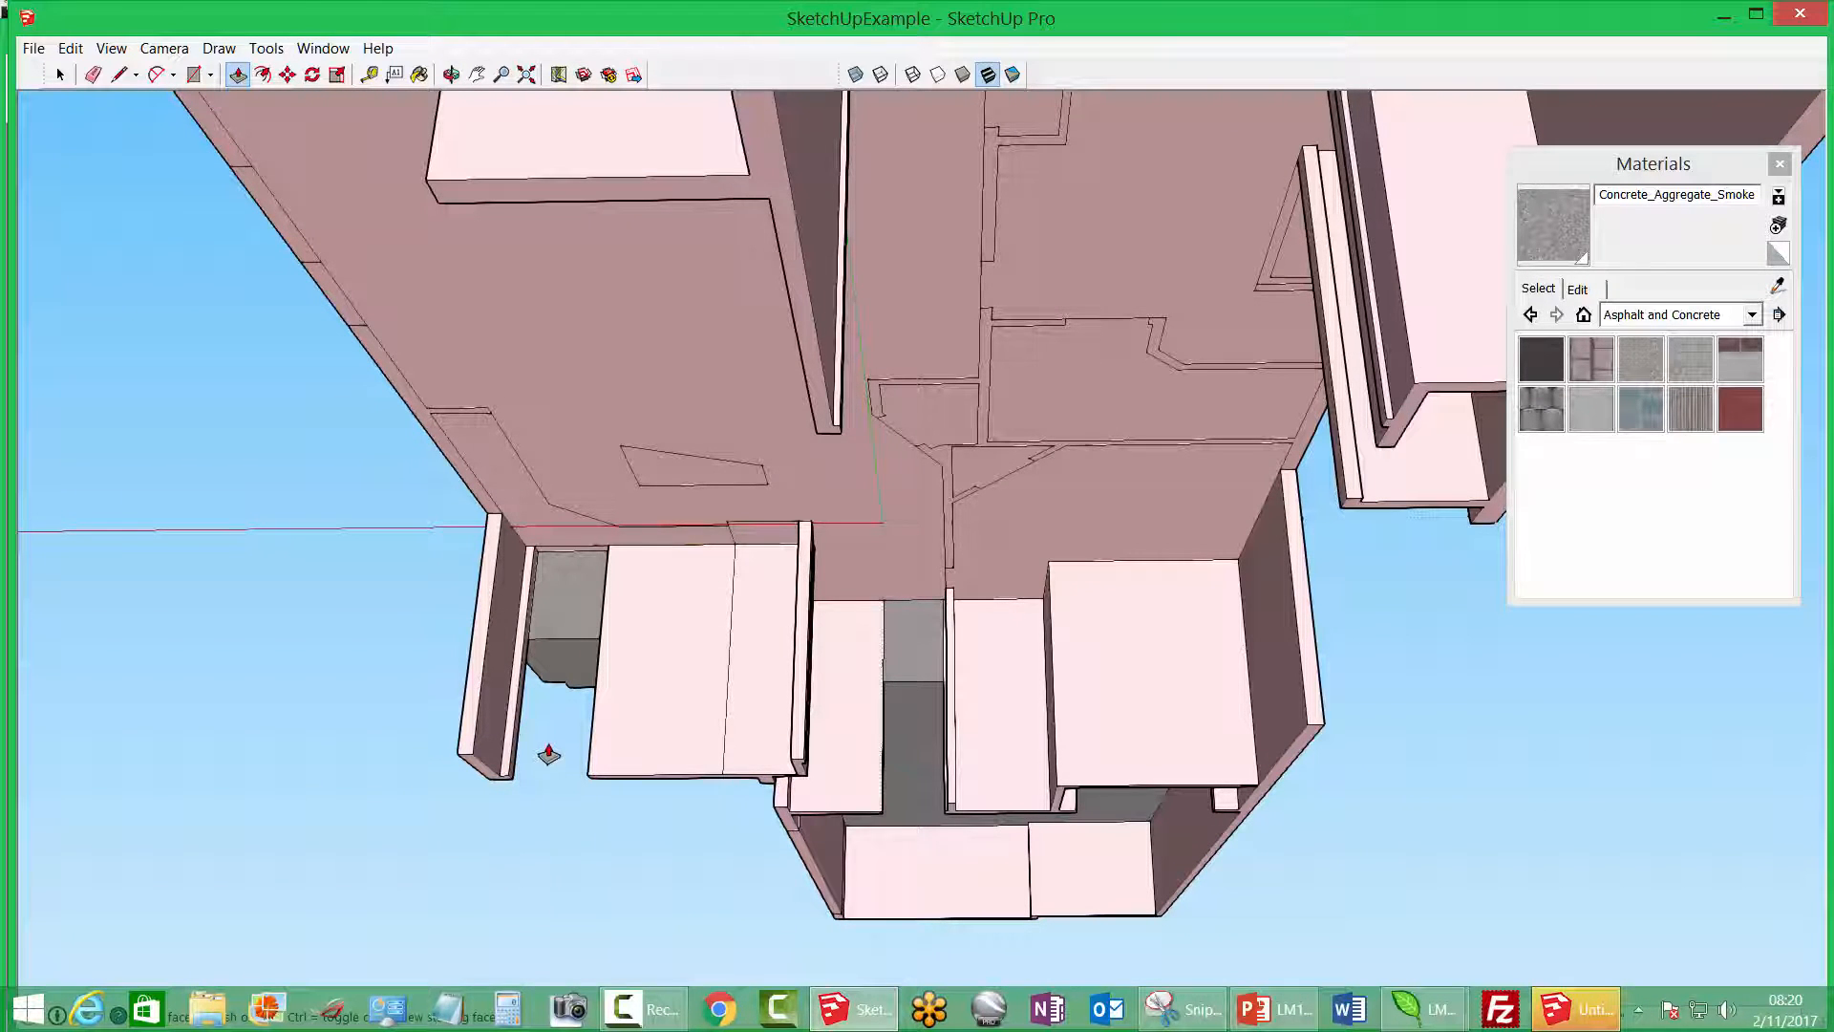
{"action": "middle_click_drag", "start_coordinate": [548, 755], "coordinate": [769, 702]}
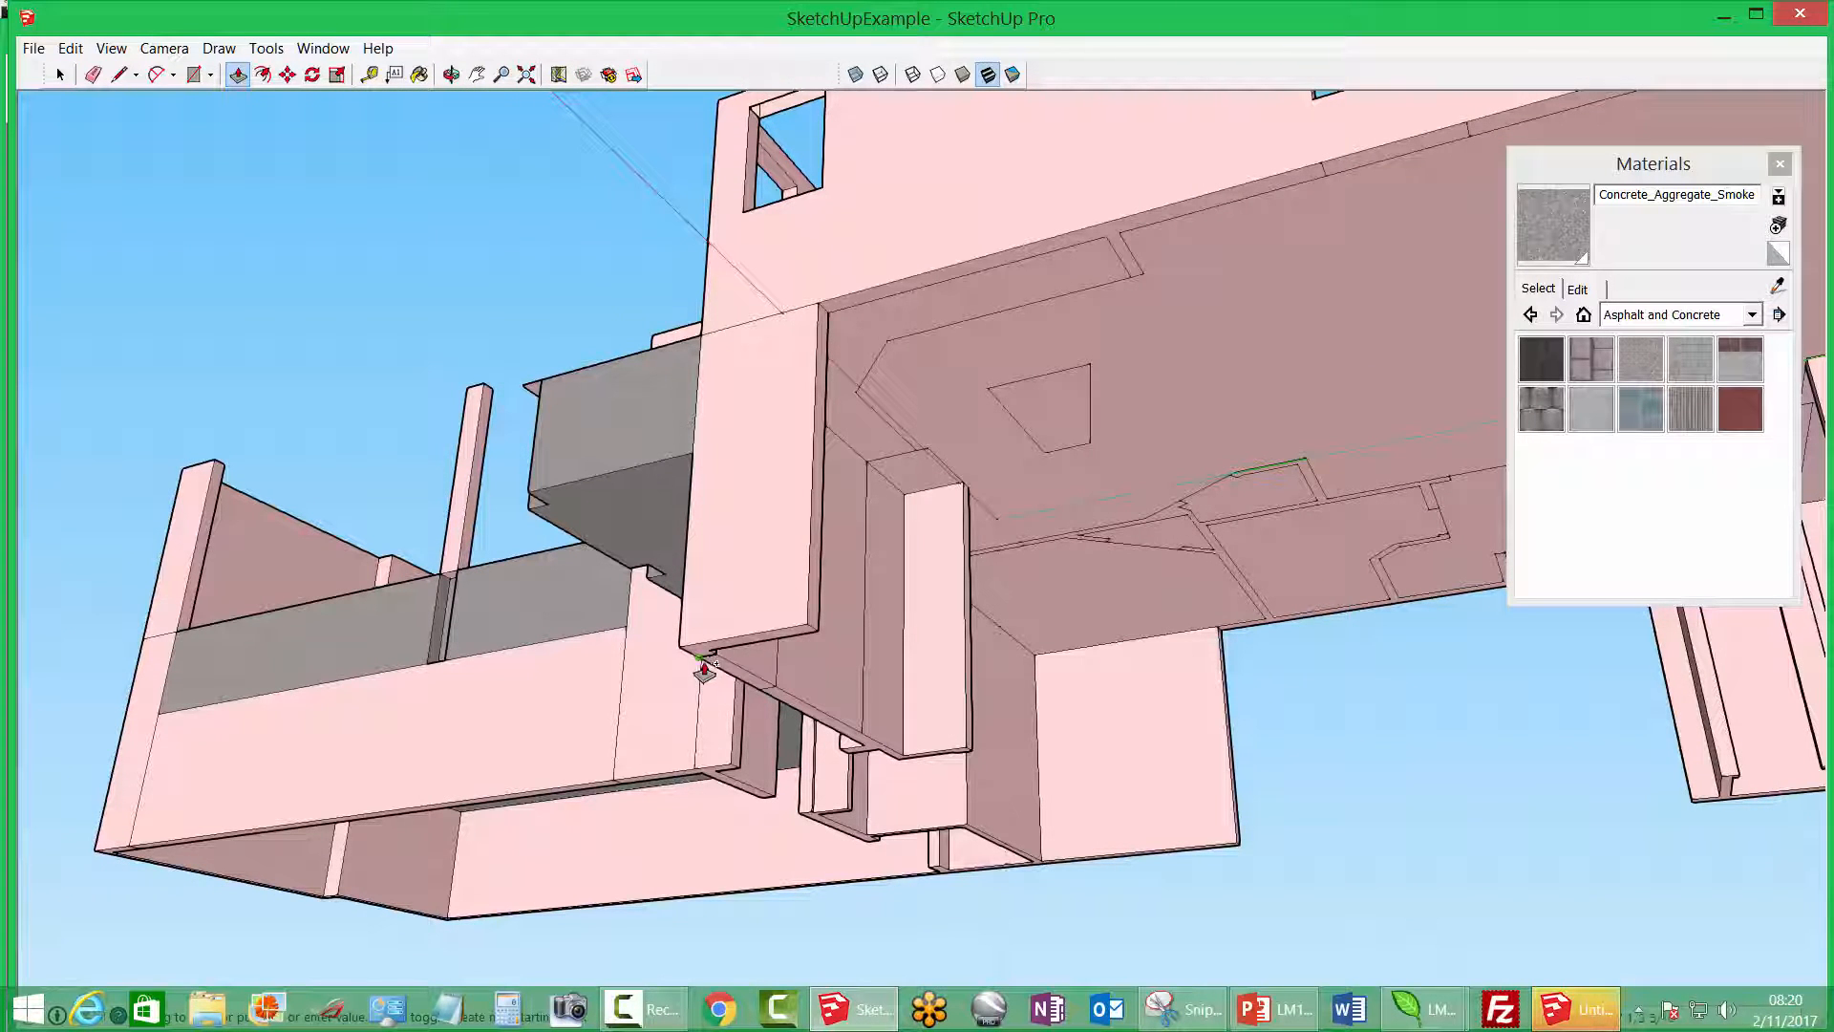
Extend the foundation walls along the far side, beneath the long windowed wall and across the adjoining end to close the perimeter gaps
{"action": "middle_click_drag", "start_coordinate": [868, 705], "coordinate": [983, 723]}
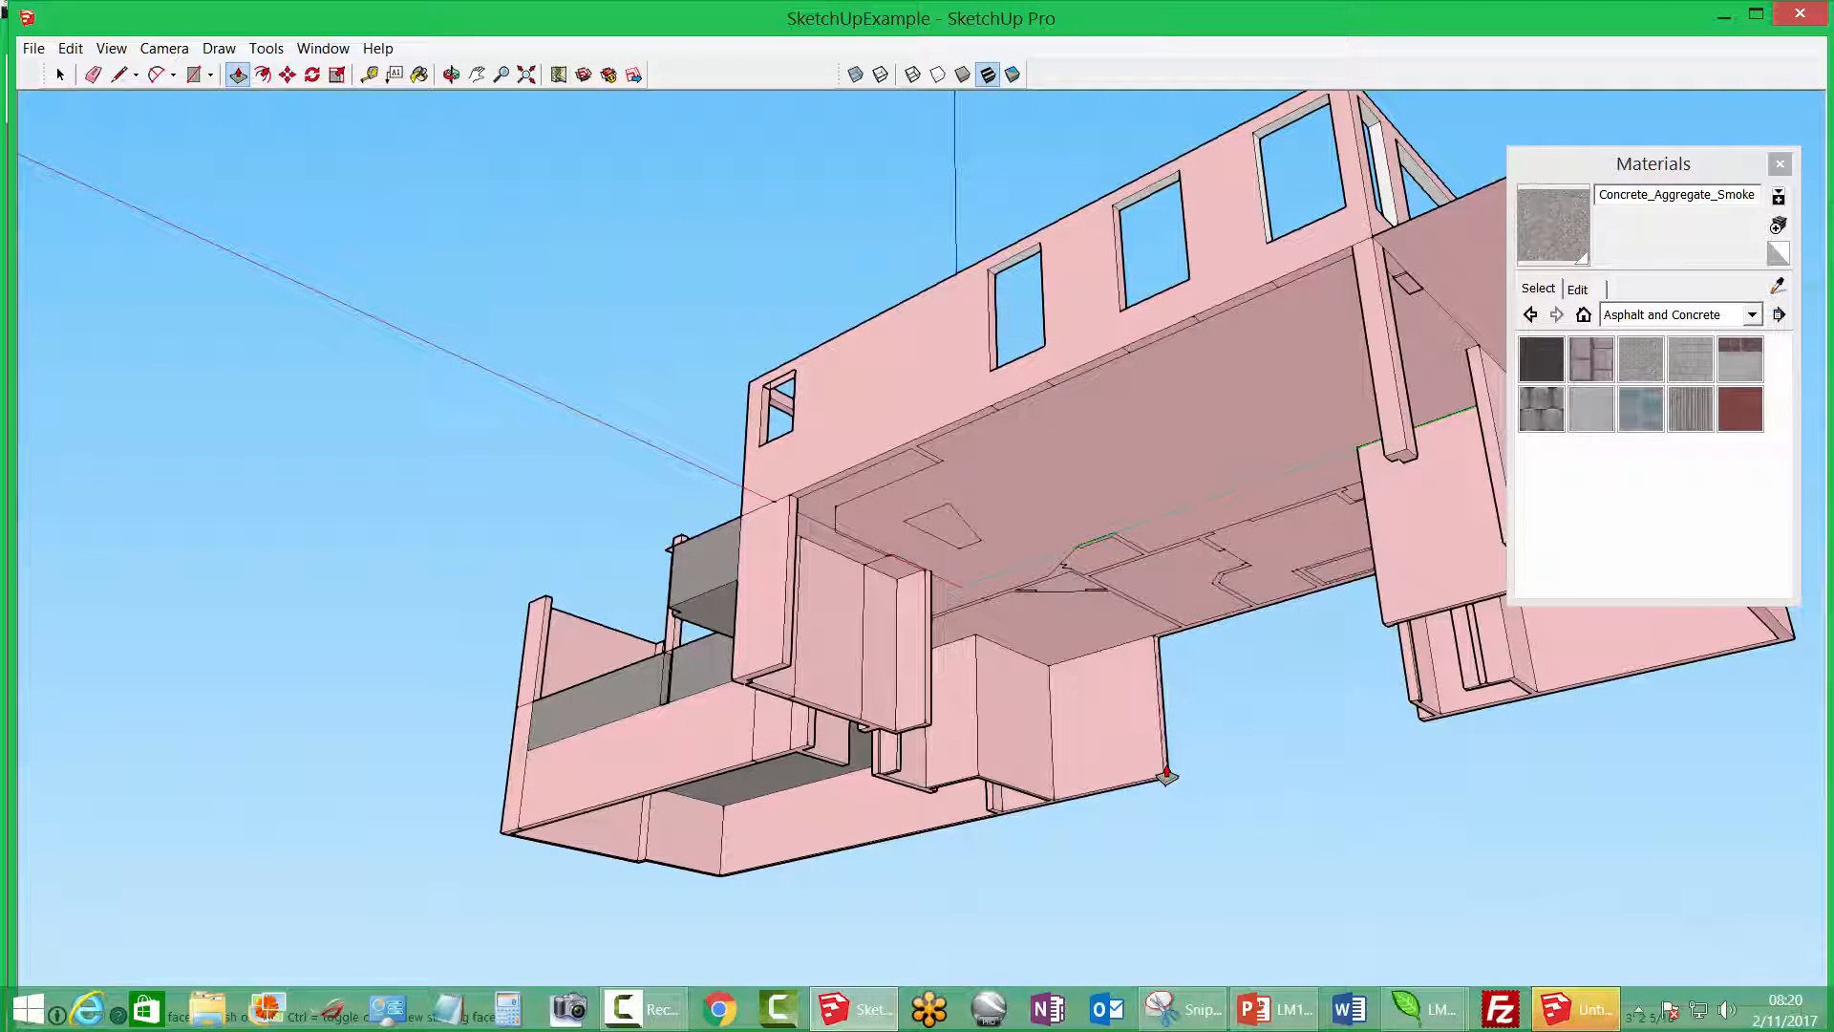
{"action": "left_click_drag", "start_coordinate": [1166, 769], "coordinate": [1424, 734]}
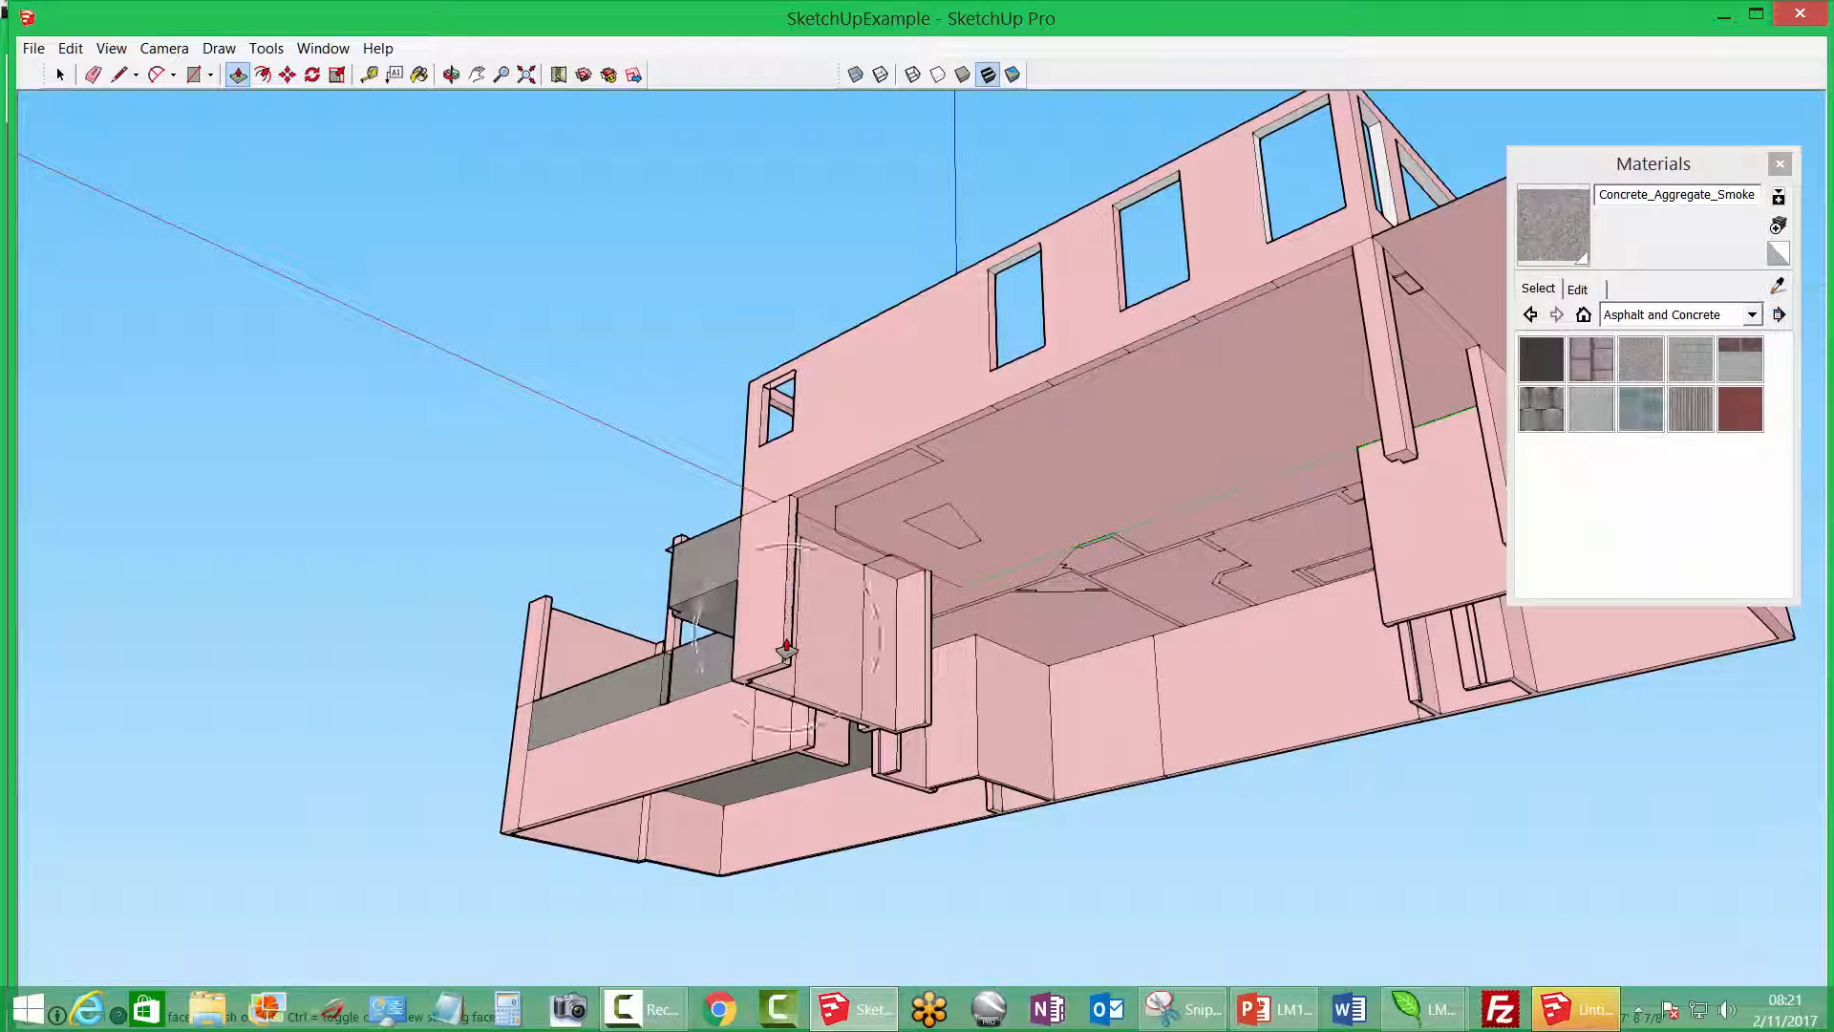
{"action": "left_click_drag", "start_coordinate": [789, 650], "coordinate": [1384, 465]}
{"action": "key", "text": "ctrl"}
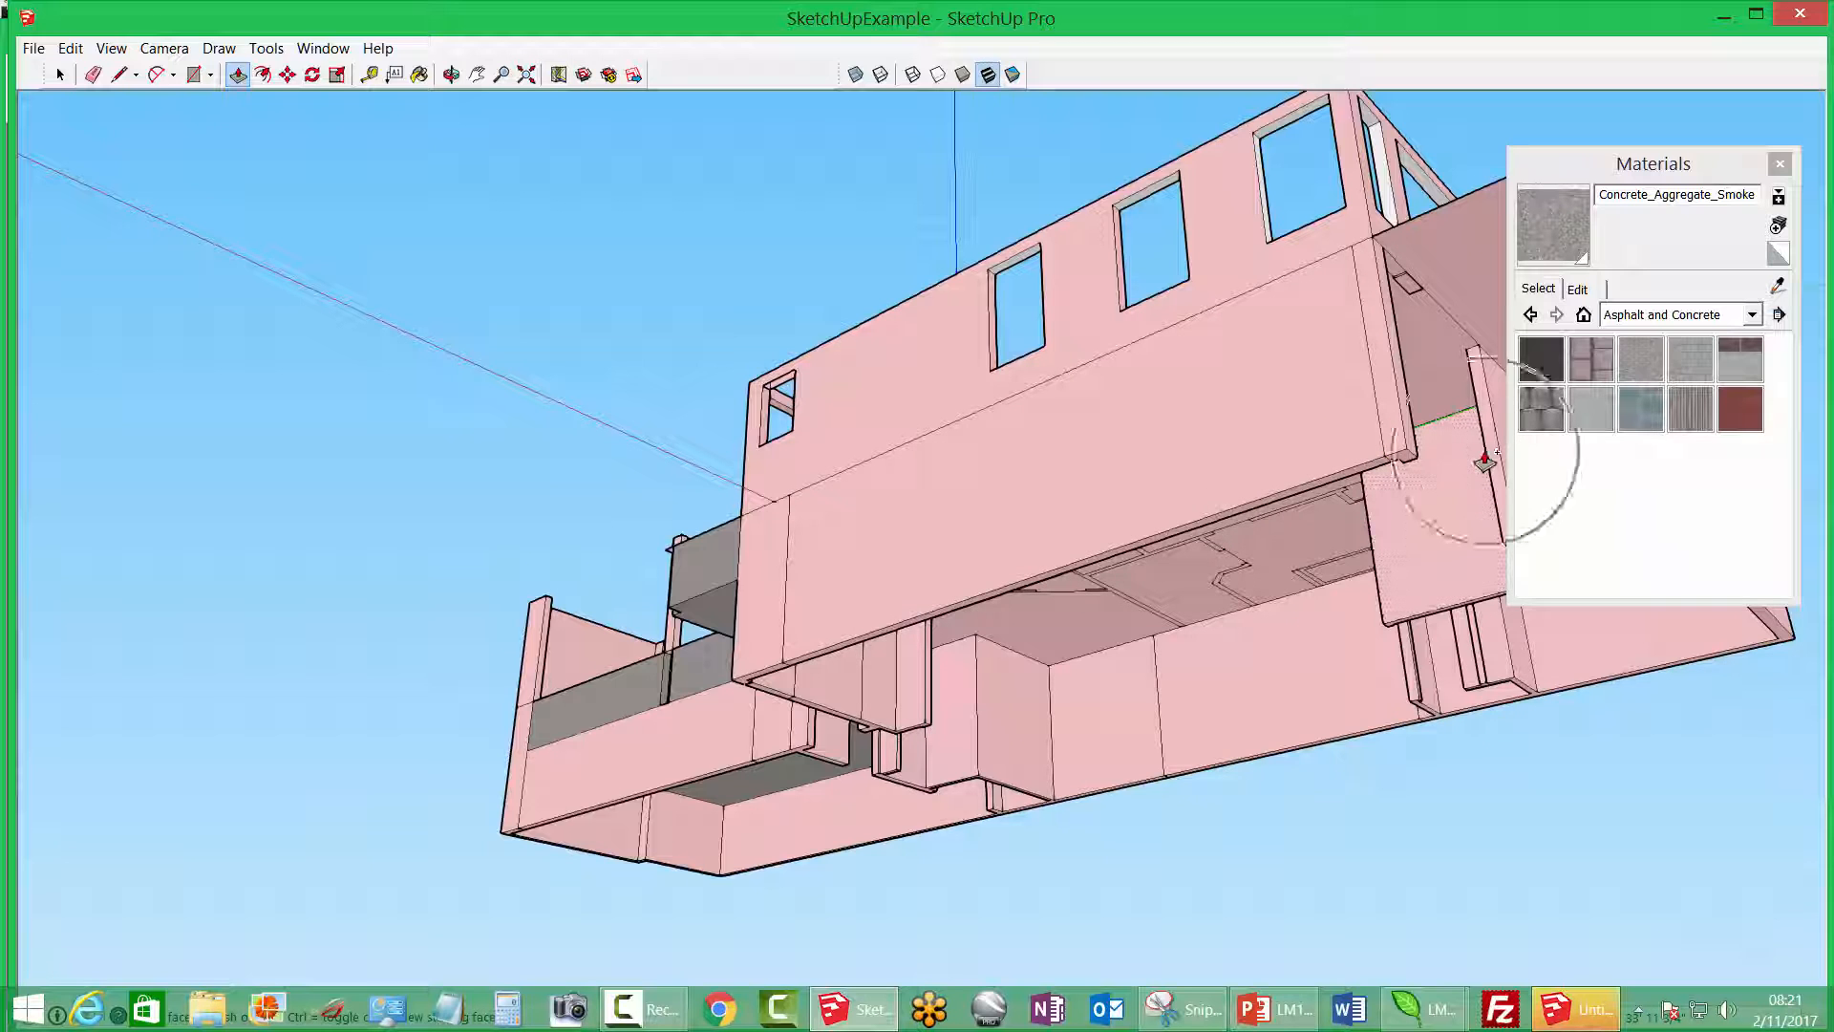
{"action": "left_click", "coordinate": [1485, 455]}
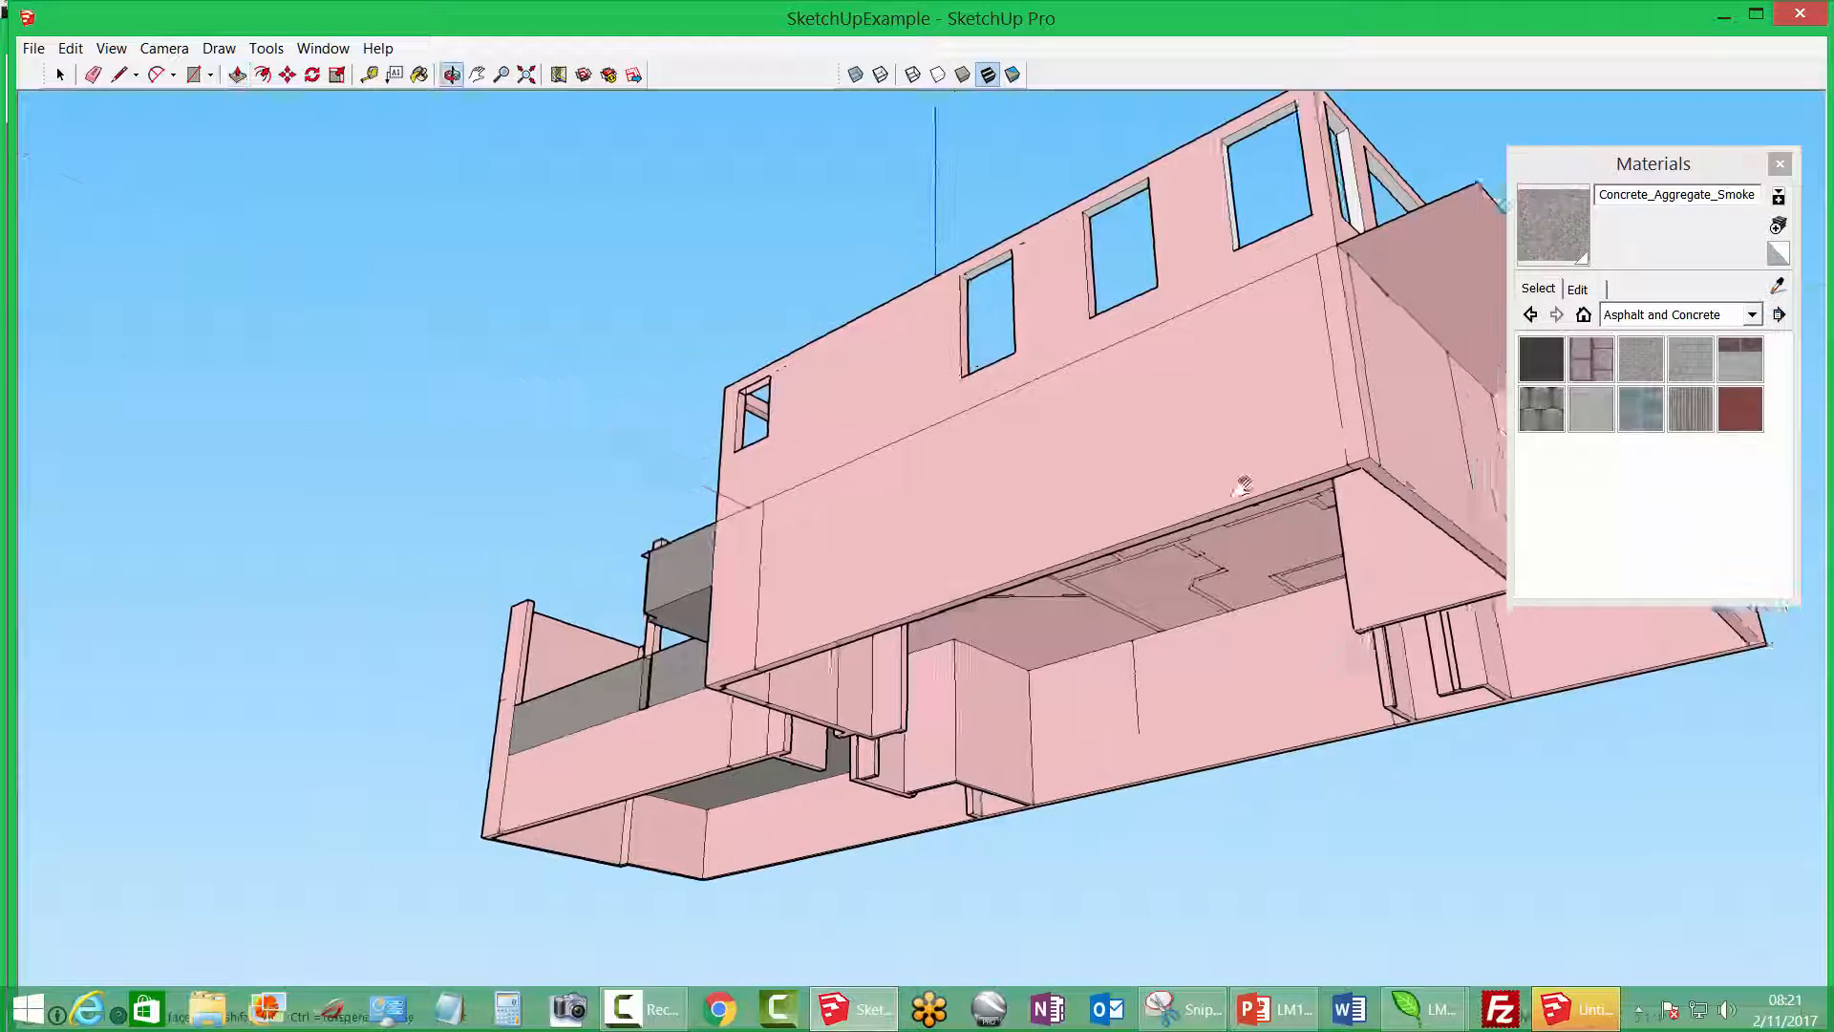